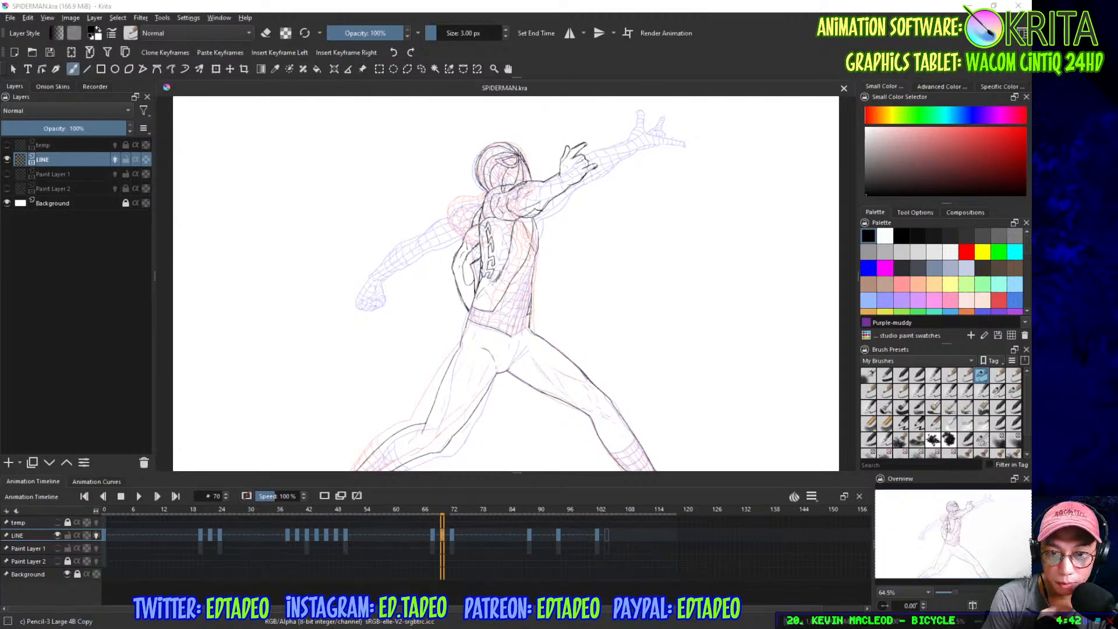
# - Play back the animation, stop it, and return to the LINE layer's drawing at frame 70
pyautogui.click(717, 59)
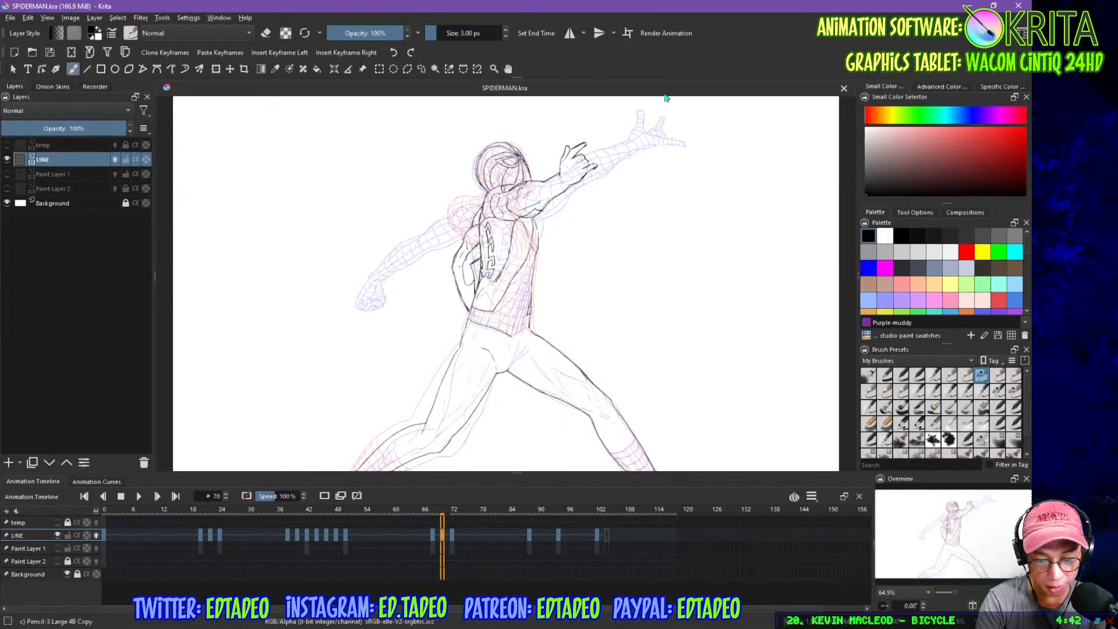
pyautogui.press('space')
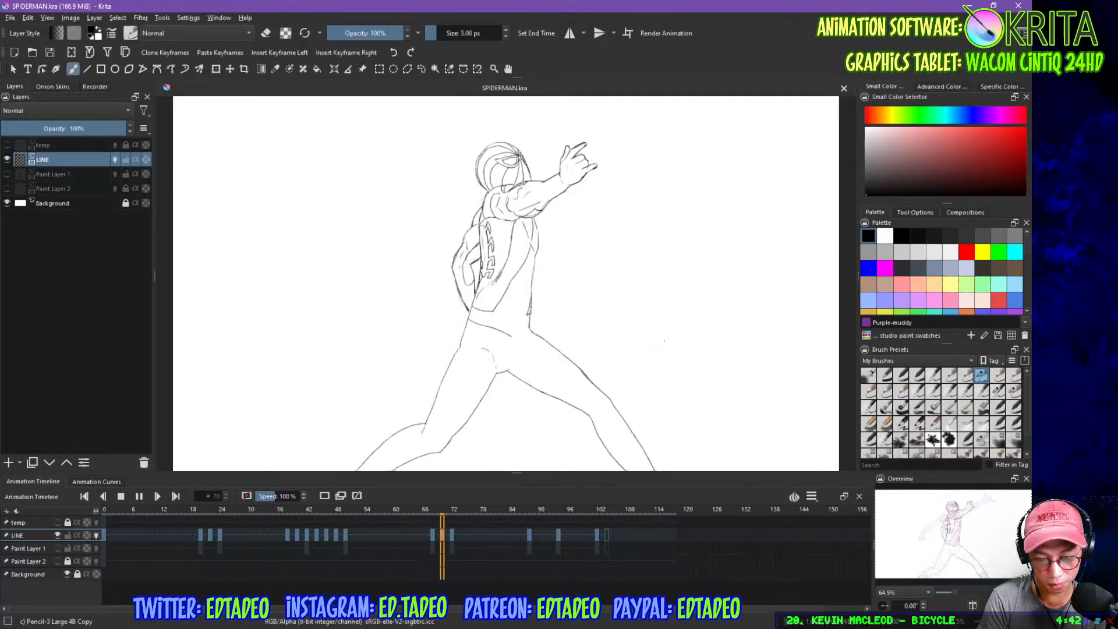
pyautogui.press('space')
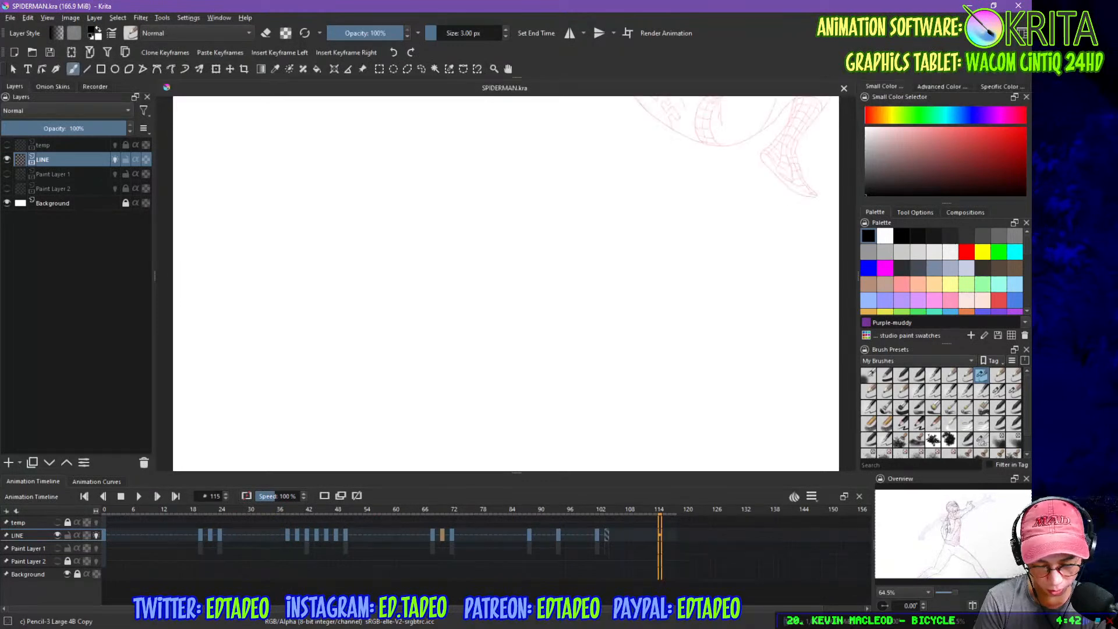
pyautogui.click(441, 533)
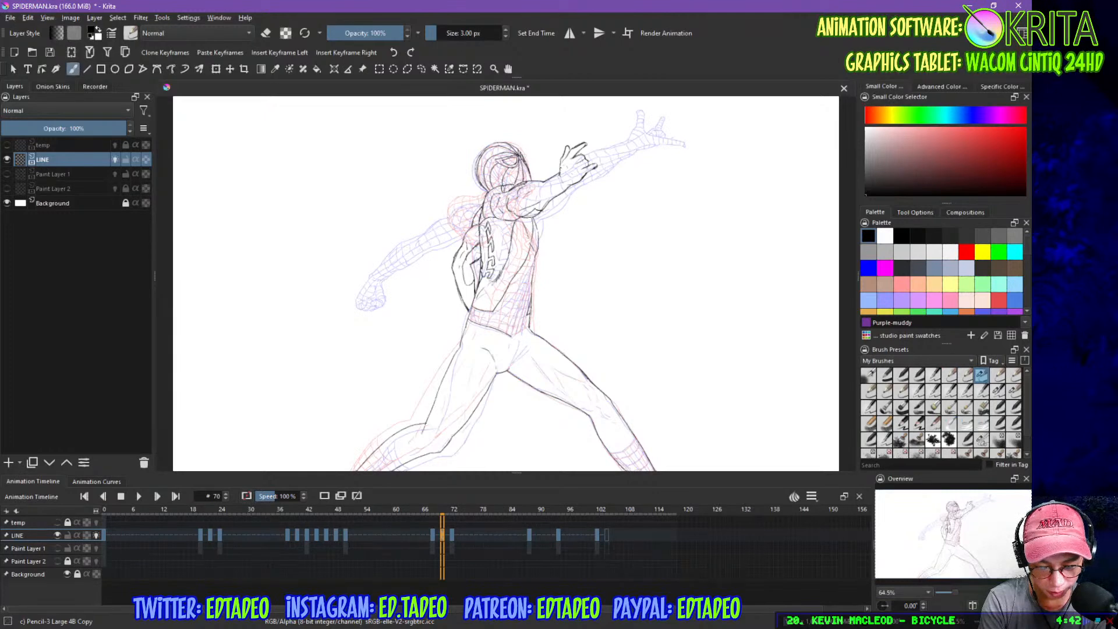
# - Ink the short connecting stroke that closes the waistband's lower hem up to the hip at the torso's front edge
pyautogui.press('+')
pyautogui.press('+')
pyautogui.press('+')
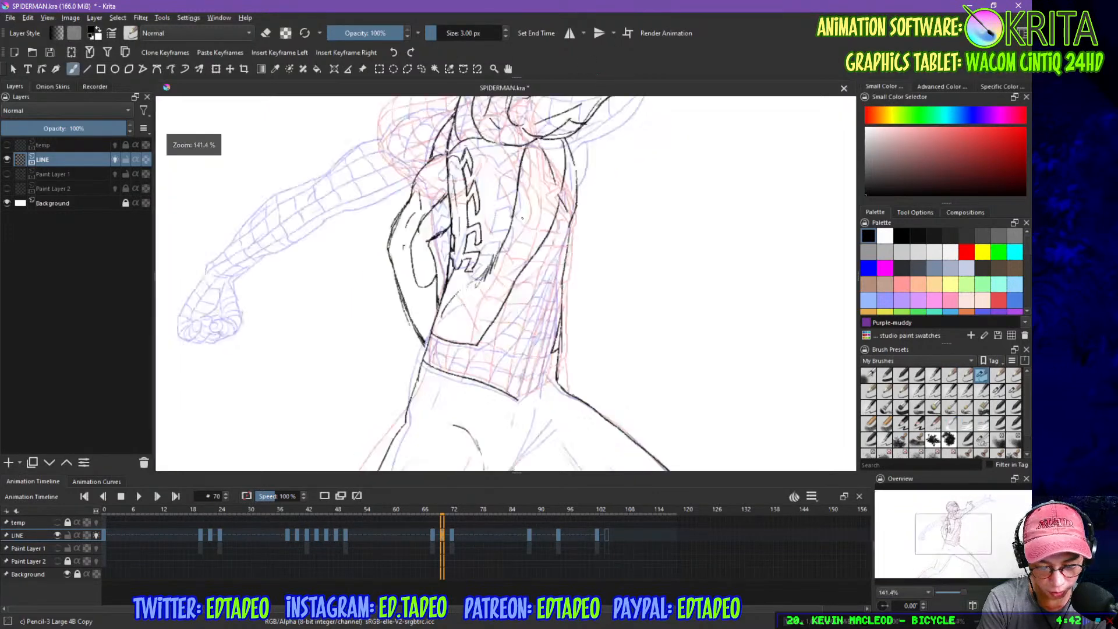
pyautogui.moveTo(547, 157); pyautogui.dragTo(619, 287)
pyautogui.scroll(-2, 585, 290)
pyautogui.scroll(-2, 619, 284)
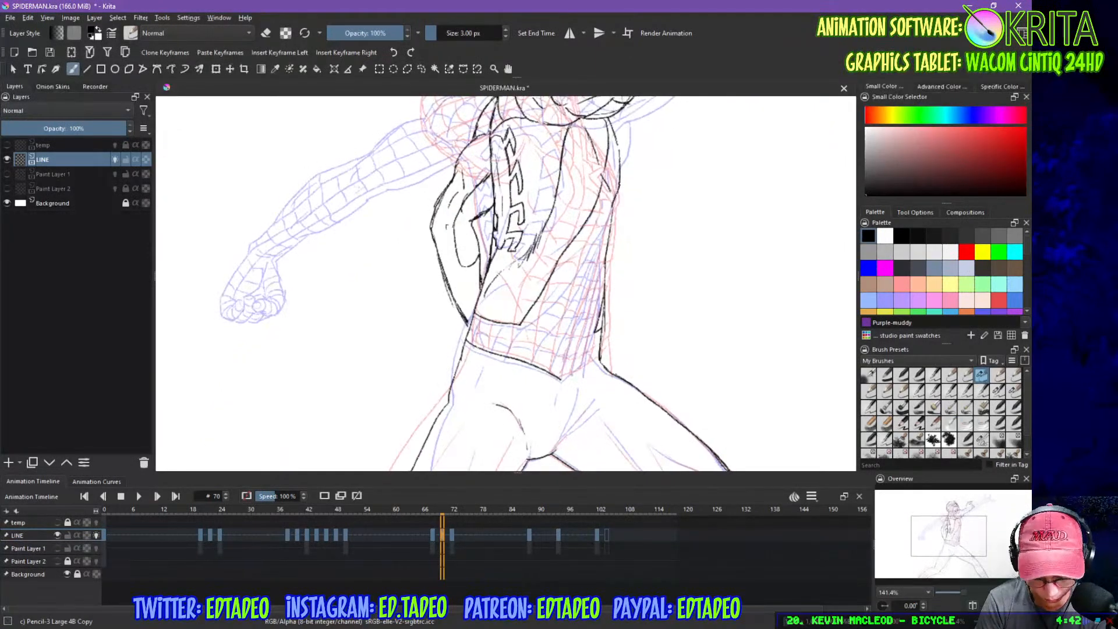
pyautogui.moveTo(560, 379); pyautogui.dragTo(599, 356)
pyautogui.hotkey('ctrl', 'z')
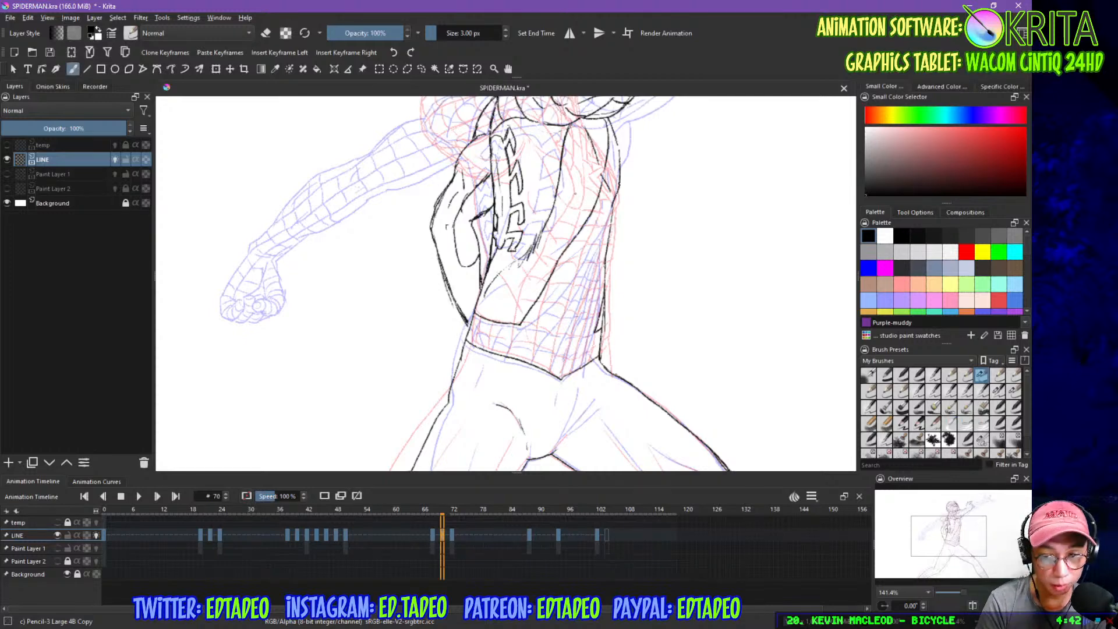
# - Erase and redraw small line details at the lower back of the mask, near the neck
pyautogui.moveTo(596, 280); pyautogui.dragTo(594, 355)
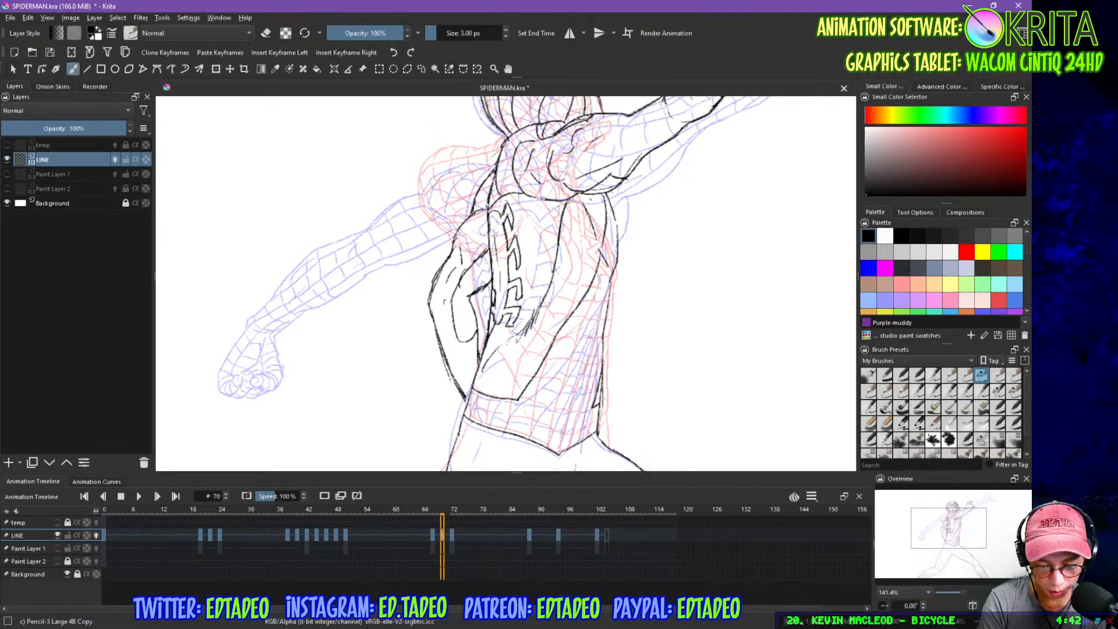
pyautogui.moveTo(582, 259); pyautogui.dragTo(577, 326)
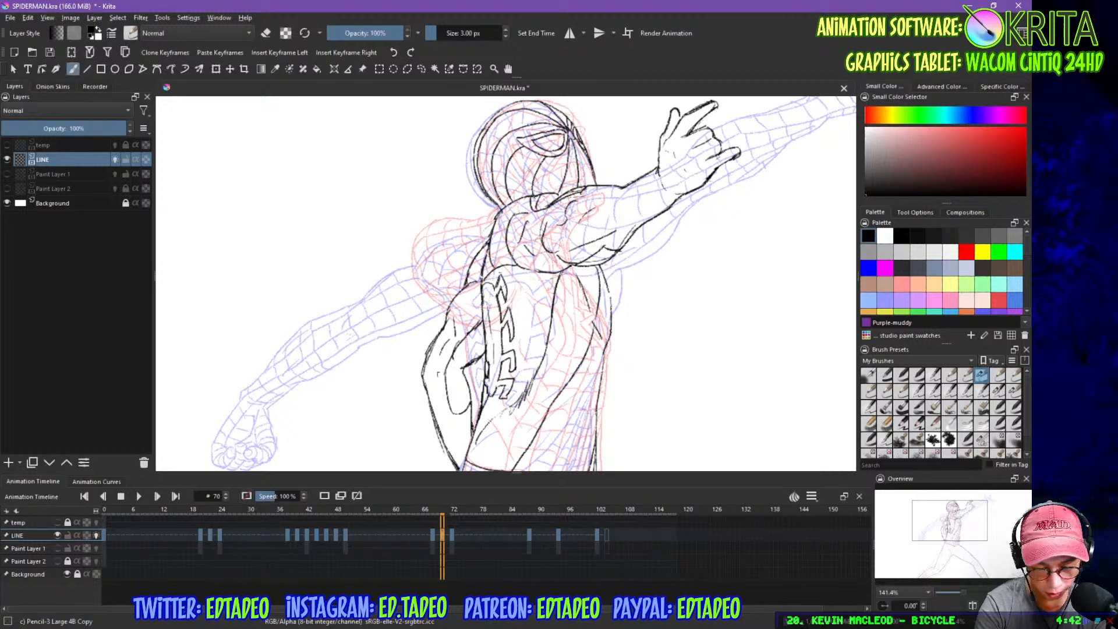
pyautogui.press('e')
pyautogui.moveTo(507, 178); pyautogui.dragTo(509, 185)
pyautogui.press('e')
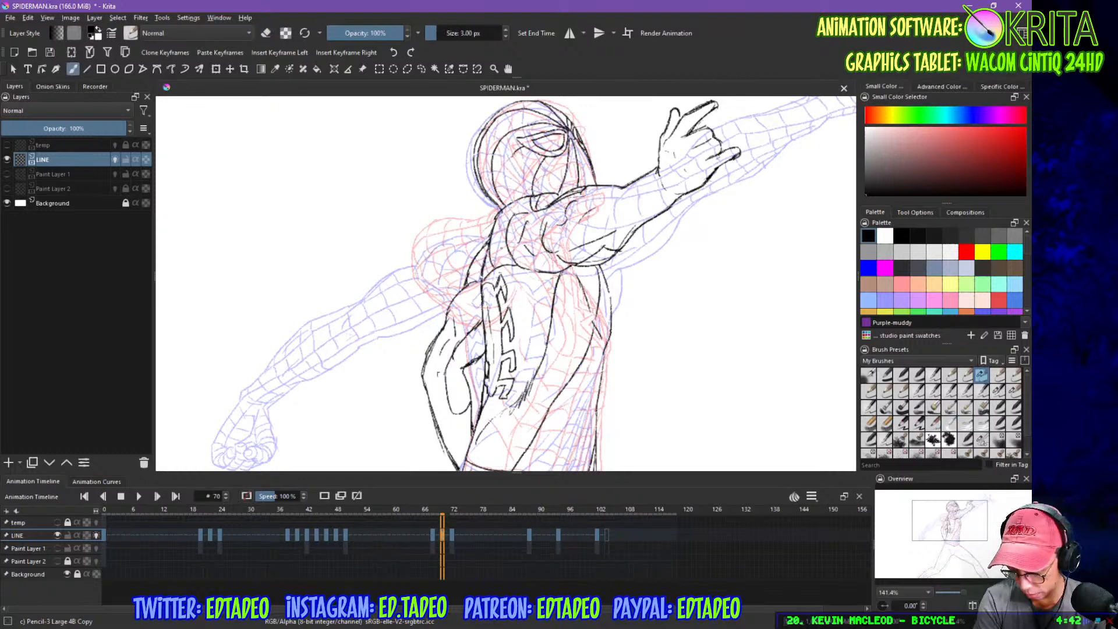
pyautogui.moveTo(506, 206); pyautogui.dragTo(520, 200)
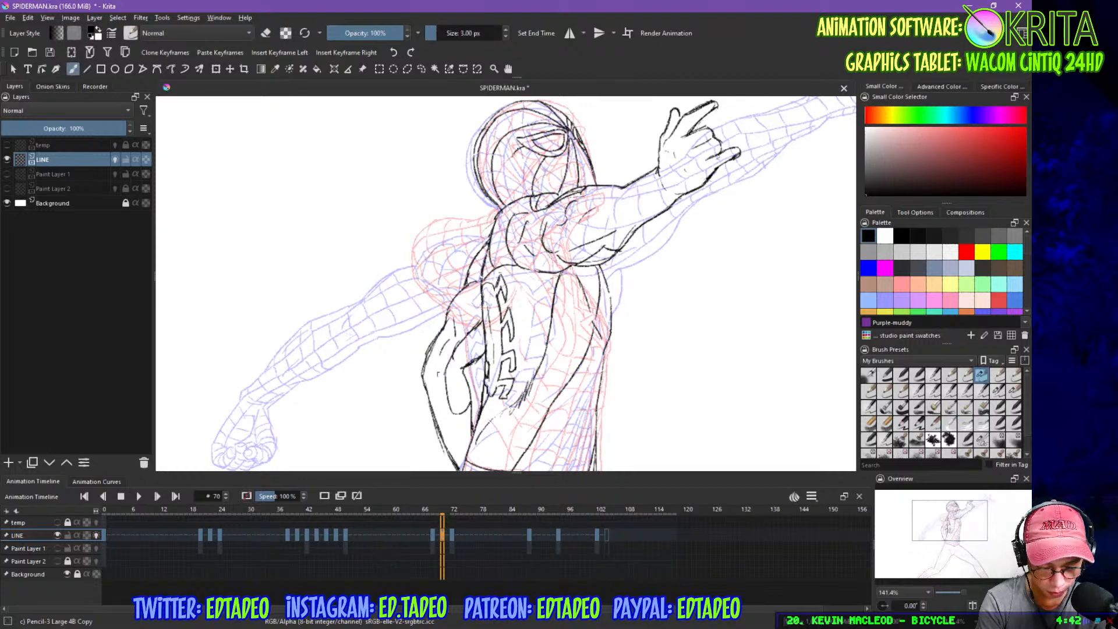
pyautogui.moveTo(512, 162); pyautogui.dragTo(518, 196)
pyautogui.press('e')
pyautogui.press('e')
pyautogui.moveTo(511, 148); pyautogui.dragTo(520, 177)
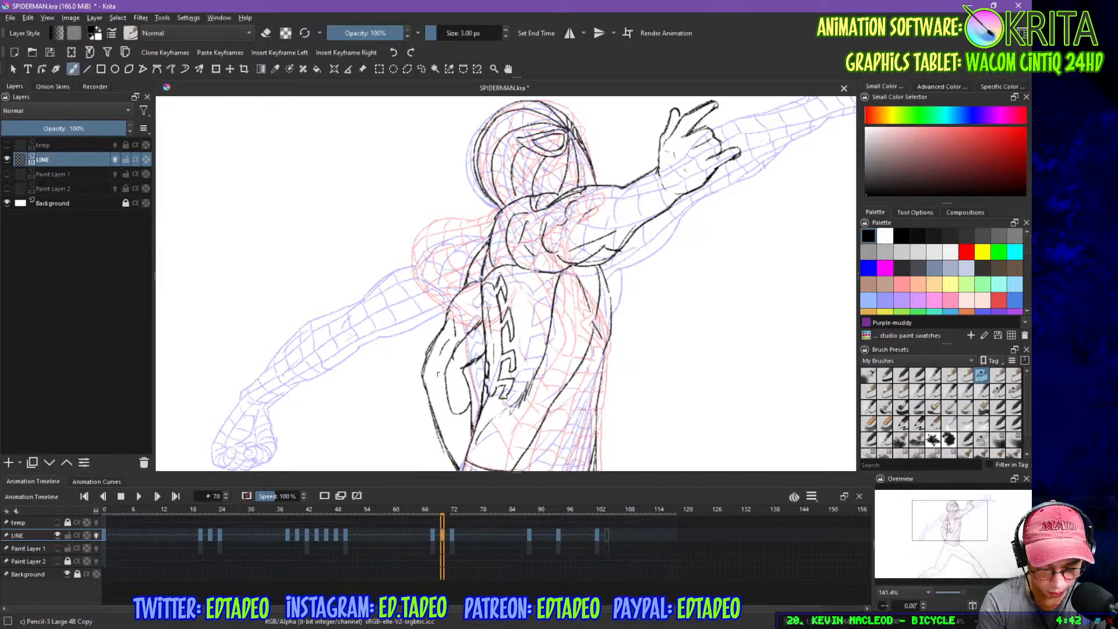
# - Ink the lengthwise suit lines running from the side of the chest down to the hem and along the waistband
pyautogui.moveTo(597, 418); pyautogui.dragTo(612, 285)
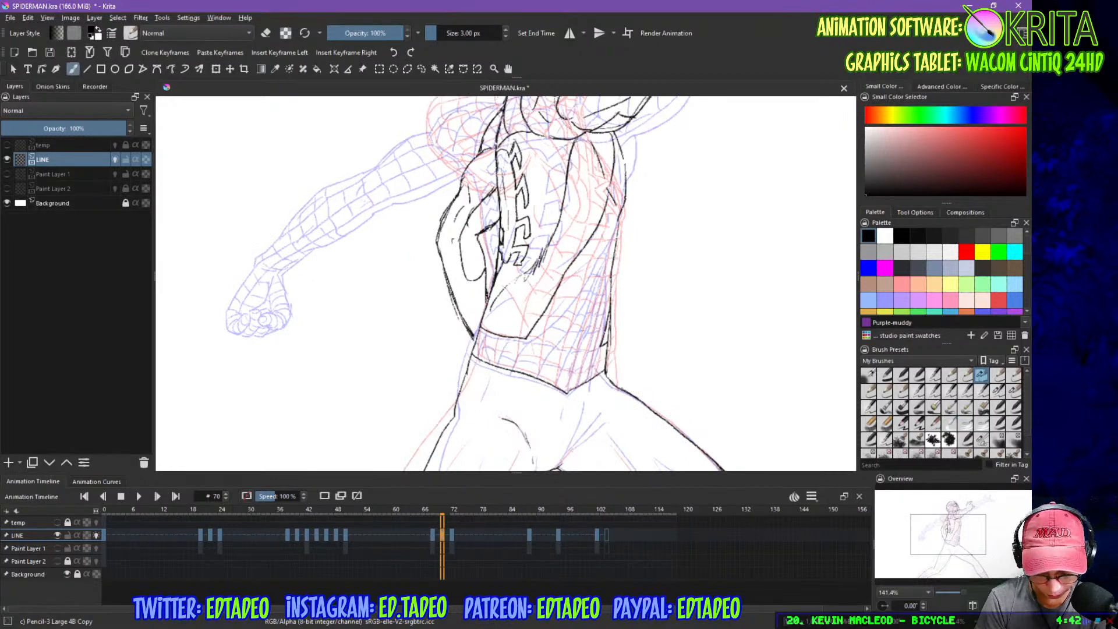
pyautogui.moveTo(619, 221); pyautogui.dragTo(568, 390)
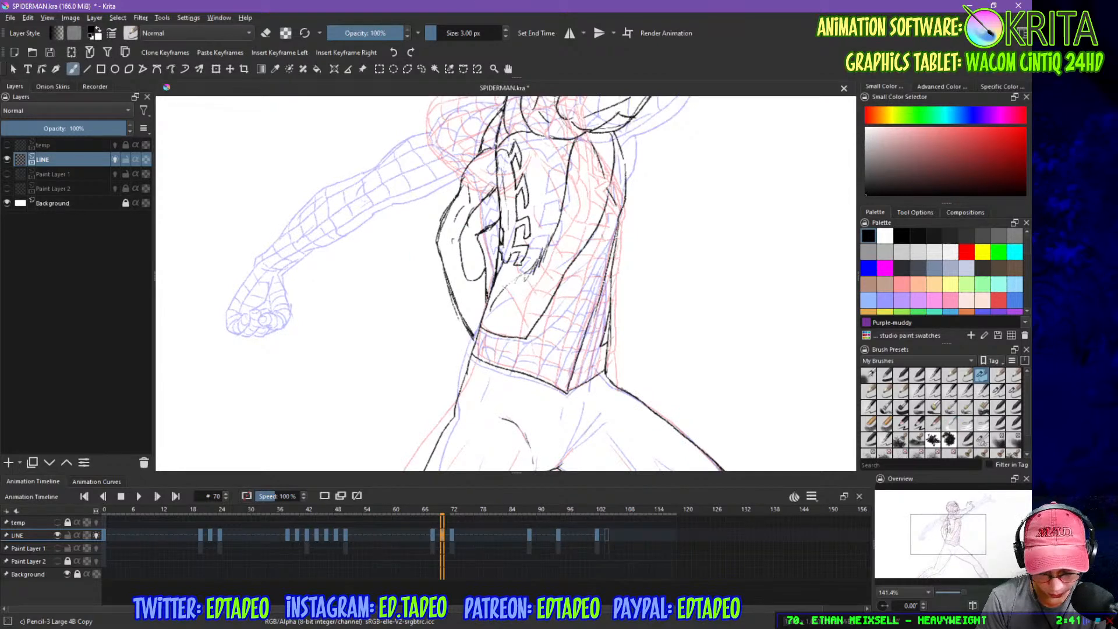
pyautogui.moveTo(614, 205); pyautogui.dragTo(542, 372)
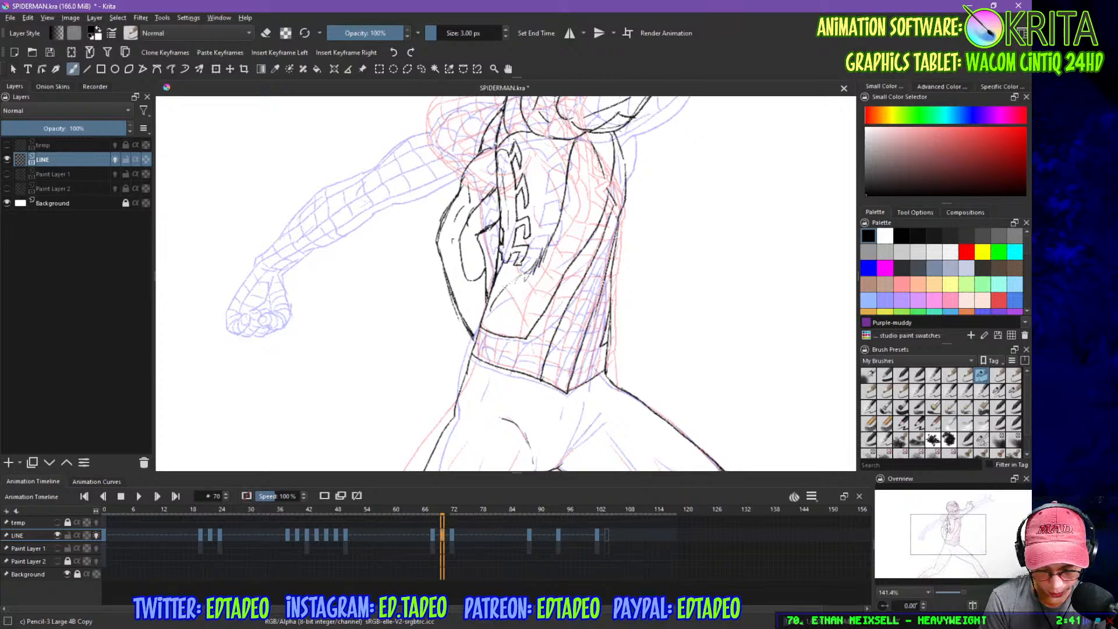
pyautogui.moveTo(619, 211); pyautogui.dragTo(557, 388)
pyautogui.moveTo(527, 339)
pyautogui.mouseDown()
pyautogui.moveTo(518, 362)
pyautogui.moveTo(500, 346)
pyautogui.moveTo(496, 364)
pyautogui.moveTo(482, 361)
pyautogui.mouseUp()
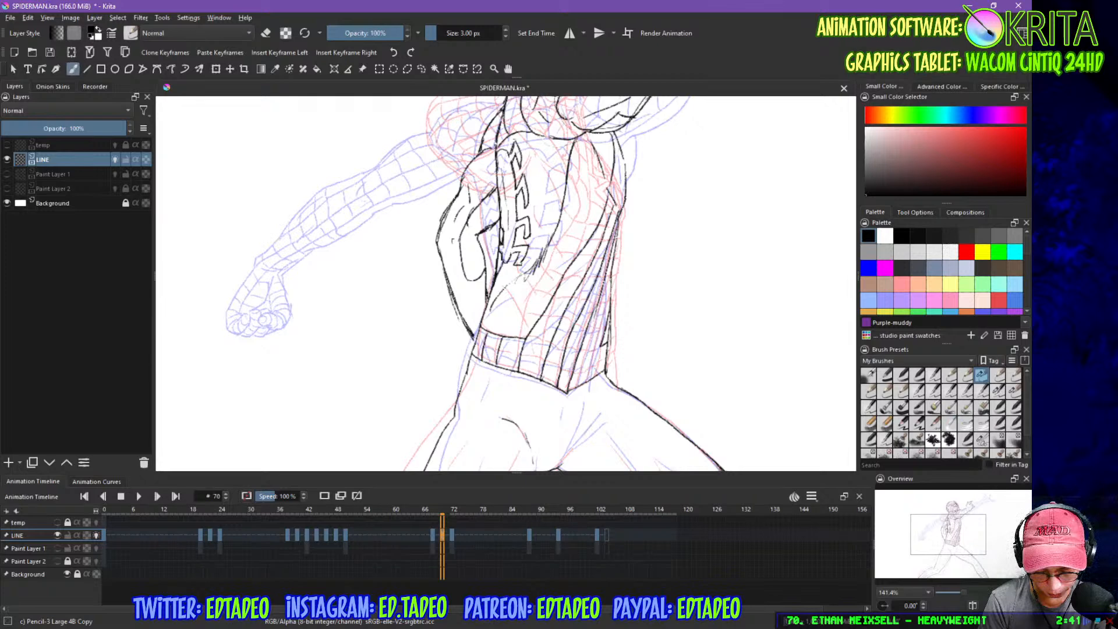
pyautogui.moveTo(592, 320)
pyautogui.mouseDown()
pyautogui.moveTo(611, 281)
pyautogui.moveTo(581, 385)
pyautogui.mouseUp()
pyautogui.moveTo(610, 300)
pyautogui.mouseDown()
pyautogui.moveTo(587, 381)
pyautogui.moveTo(603, 373)
pyautogui.mouseUp()
pyautogui.moveTo(612, 202); pyautogui.dragTo(605, 246)
pyautogui.moveTo(612, 185); pyautogui.dragTo(614, 253)
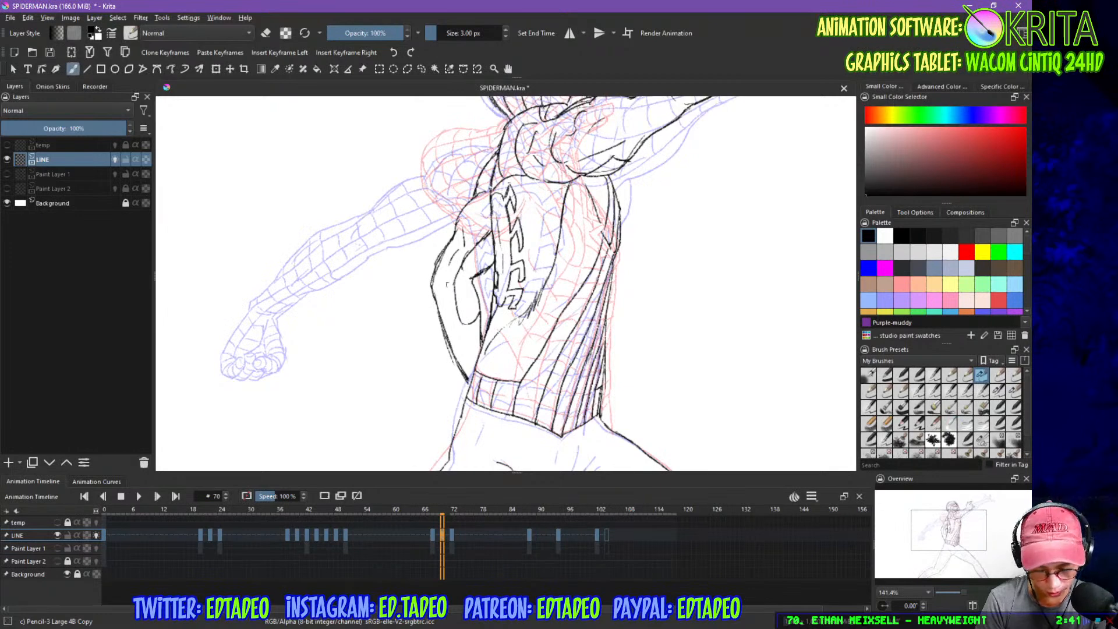
# - Ink the lengthwise web lines along the bent arm behind the back, continuing up toward the shoulder
pyautogui.moveTo(592, 419); pyautogui.dragTo(629, 402)
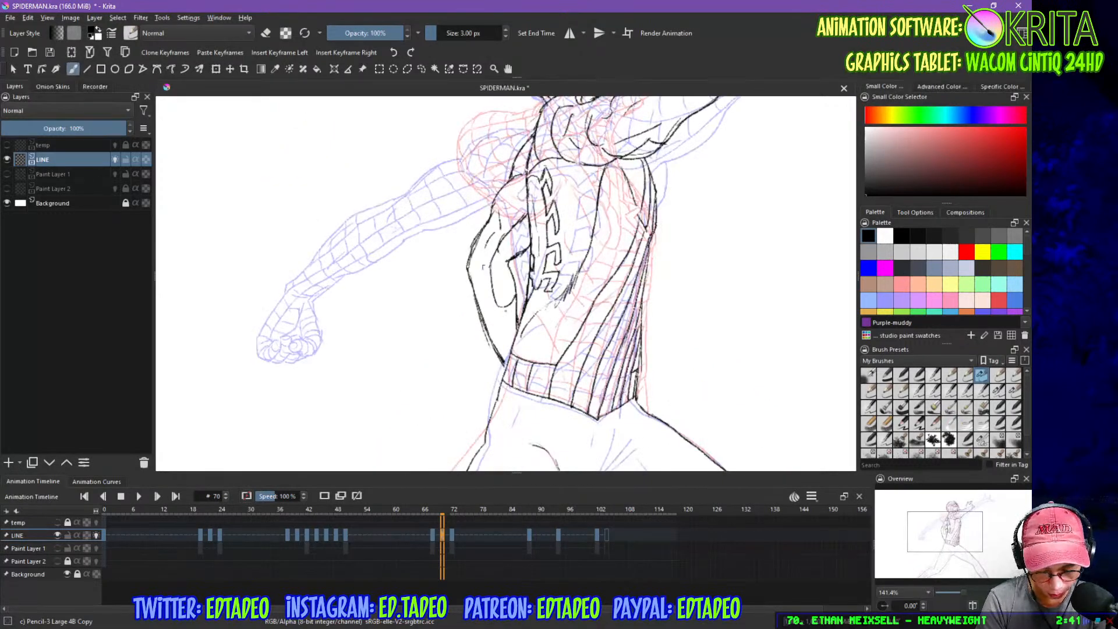
pyautogui.moveTo(499, 310); pyautogui.dragTo(511, 346)
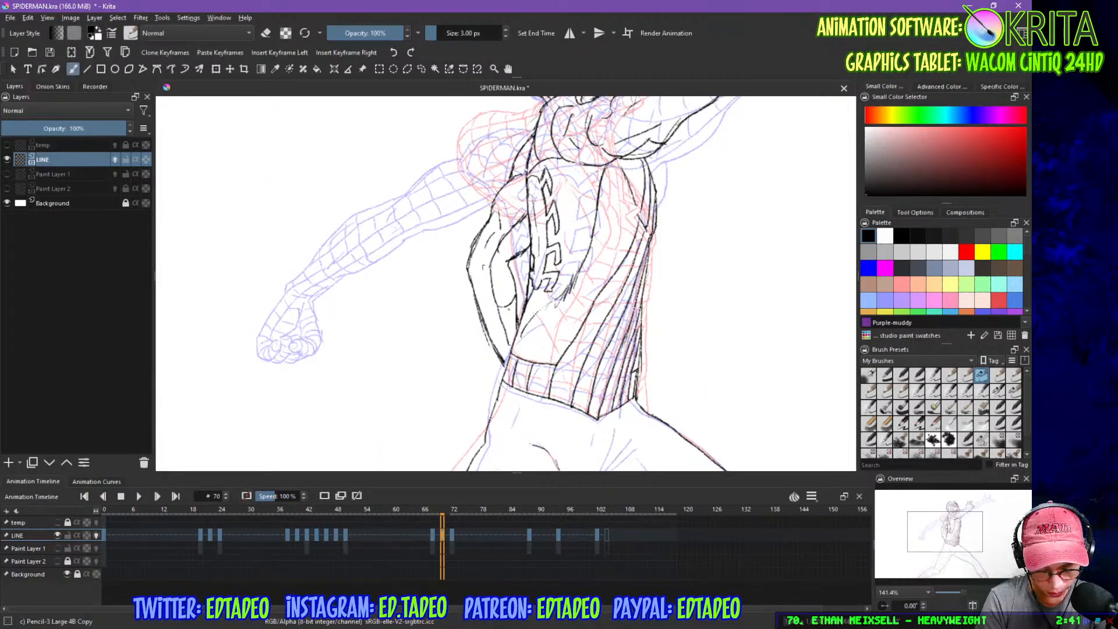
pyautogui.moveTo(514, 307); pyautogui.dragTo(506, 337)
pyautogui.moveTo(518, 300); pyautogui.dragTo(513, 326)
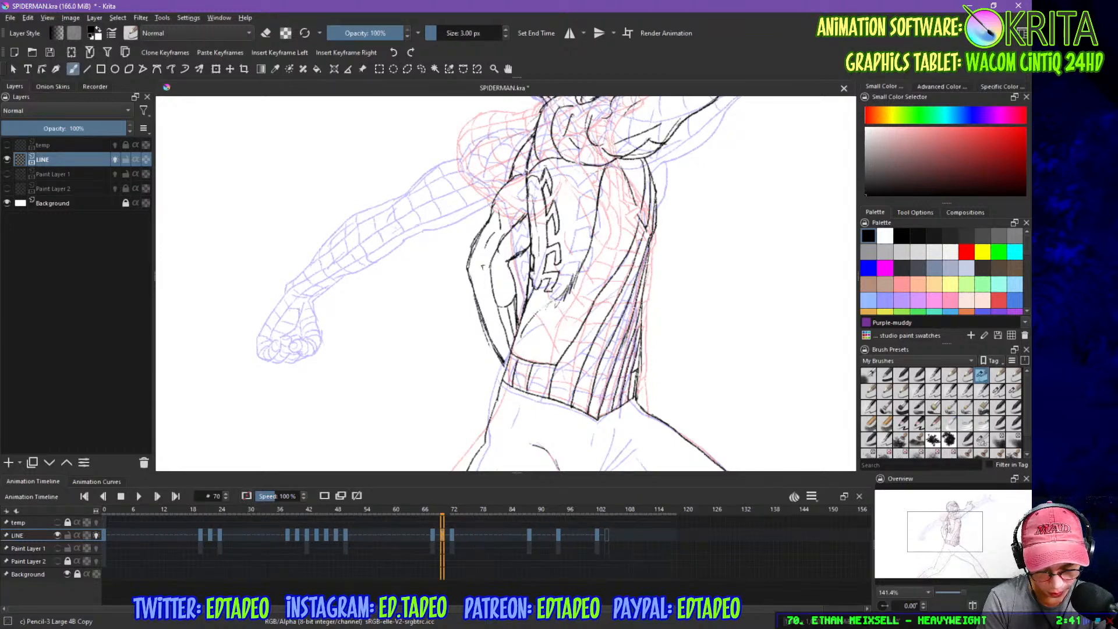
pyautogui.moveTo(481, 261)
pyautogui.mouseDown()
pyautogui.moveTo(508, 359)
pyautogui.moveTo(471, 277)
pyautogui.moveTo(485, 316)
pyautogui.mouseUp()
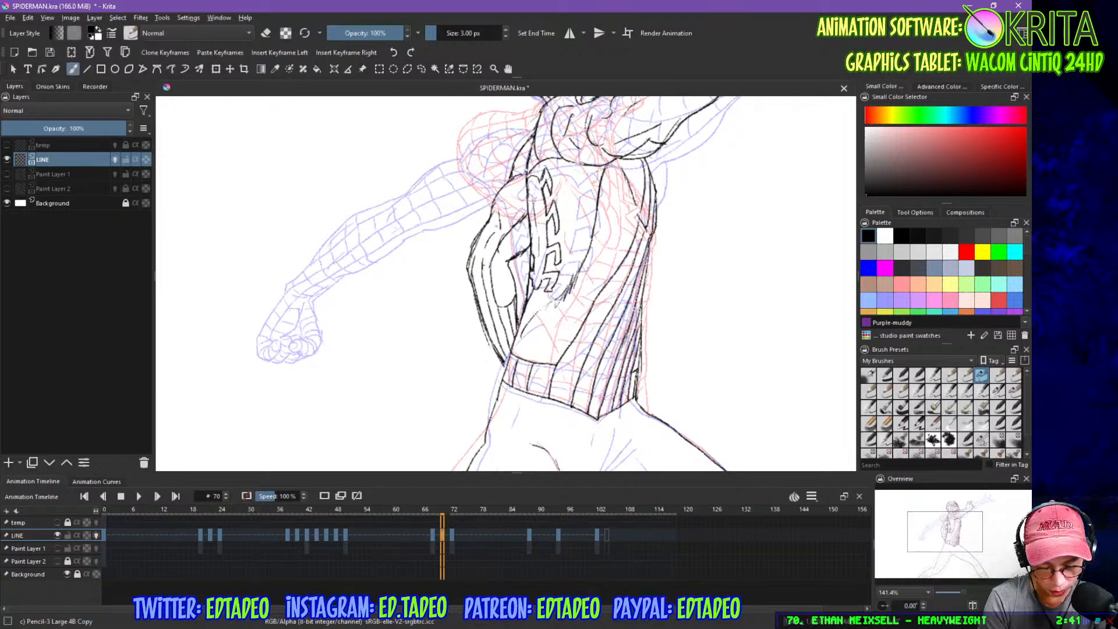
pyautogui.moveTo(482, 263); pyautogui.dragTo(526, 190)
pyautogui.moveTo(475, 254)
pyautogui.mouseDown()
pyautogui.moveTo(521, 174)
pyautogui.moveTo(526, 187)
pyautogui.moveTo(533, 139)
pyautogui.mouseUp()
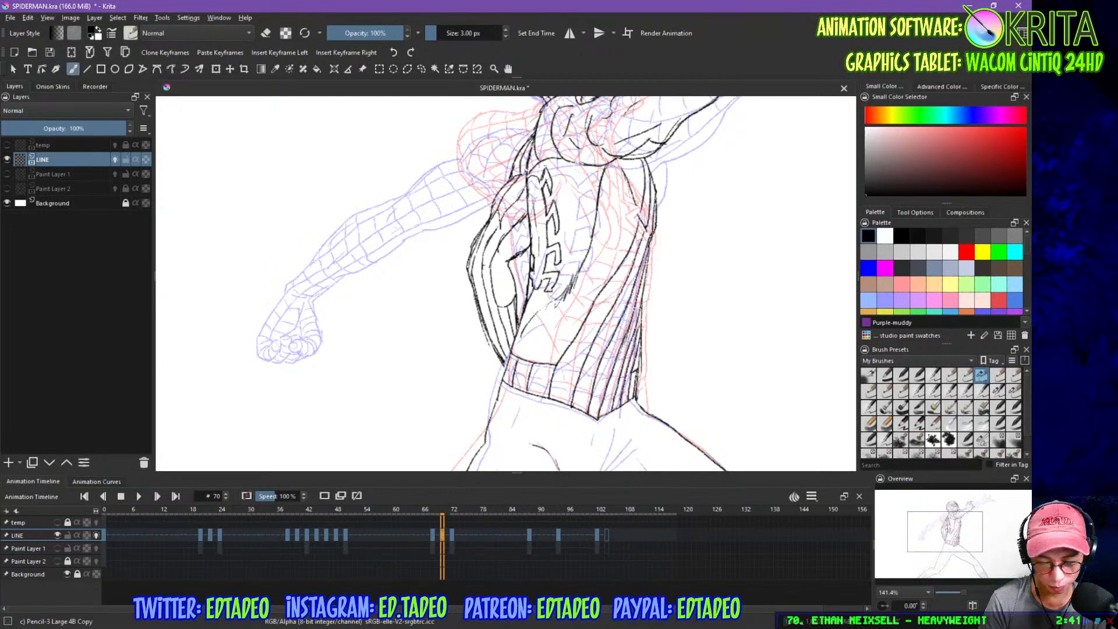
# - Ink the boot's top curve and its lengthwise web lines on the bent back leg
pyautogui.moveTo(617, 434); pyautogui.dragTo(683, 171)
pyautogui.moveTo(622, 329); pyautogui.dragTo(683, 297)
pyautogui.moveTo(438, 325)
pyautogui.mouseDown()
pyautogui.moveTo(440, 347)
pyautogui.moveTo(473, 379)
pyautogui.moveTo(480, 336)
pyautogui.mouseUp()
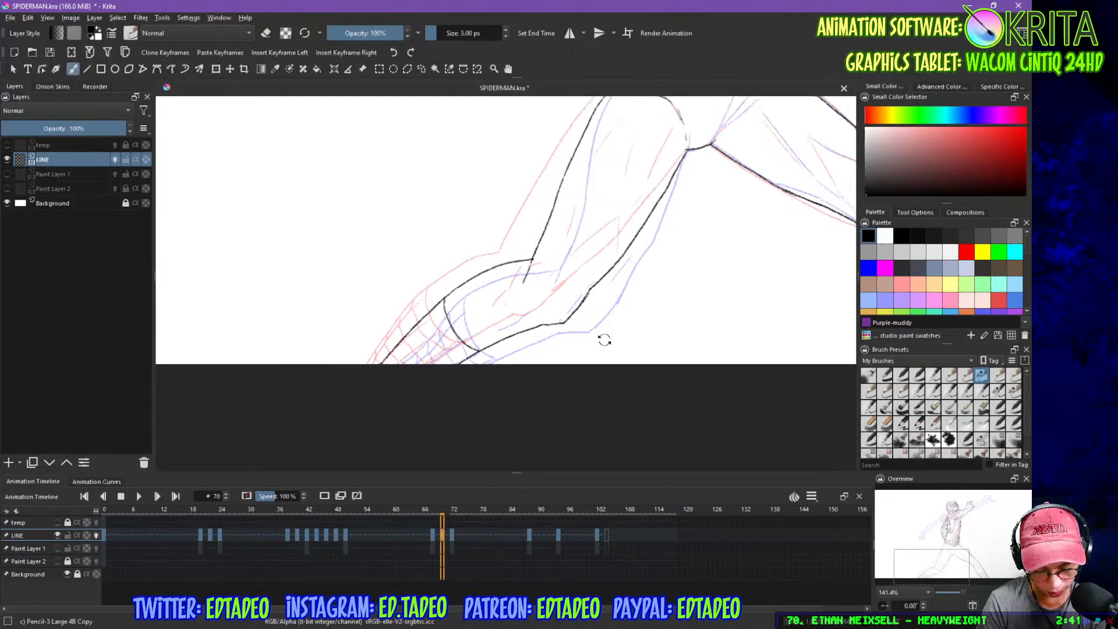
pyautogui.moveTo(603, 339); pyautogui.dragTo(601, 303)
pyautogui.moveTo(536, 352)
pyautogui.mouseDown()
pyautogui.moveTo(520, 399)
pyautogui.moveTo(496, 417)
pyautogui.mouseUp()
pyautogui.moveTo(498, 348); pyautogui.dragTo(489, 427)
# - Ink the boot's top curve and its lengthwise web lines on the extended front leg
pyautogui.moveTo(604, 302); pyautogui.dragTo(559, 367)
pyautogui.moveTo(657, 301); pyautogui.dragTo(533, 468)
pyautogui.moveTo(634, 361); pyautogui.dragTo(448, 452)
pyautogui.moveTo(609, 392)
pyautogui.mouseDown()
pyautogui.moveTo(686, 306)
pyautogui.moveTo(652, 180)
pyautogui.moveTo(606, 212)
pyautogui.moveTo(601, 261)
pyautogui.mouseUp()
pyautogui.moveTo(699, 300); pyautogui.dragTo(495, 437)
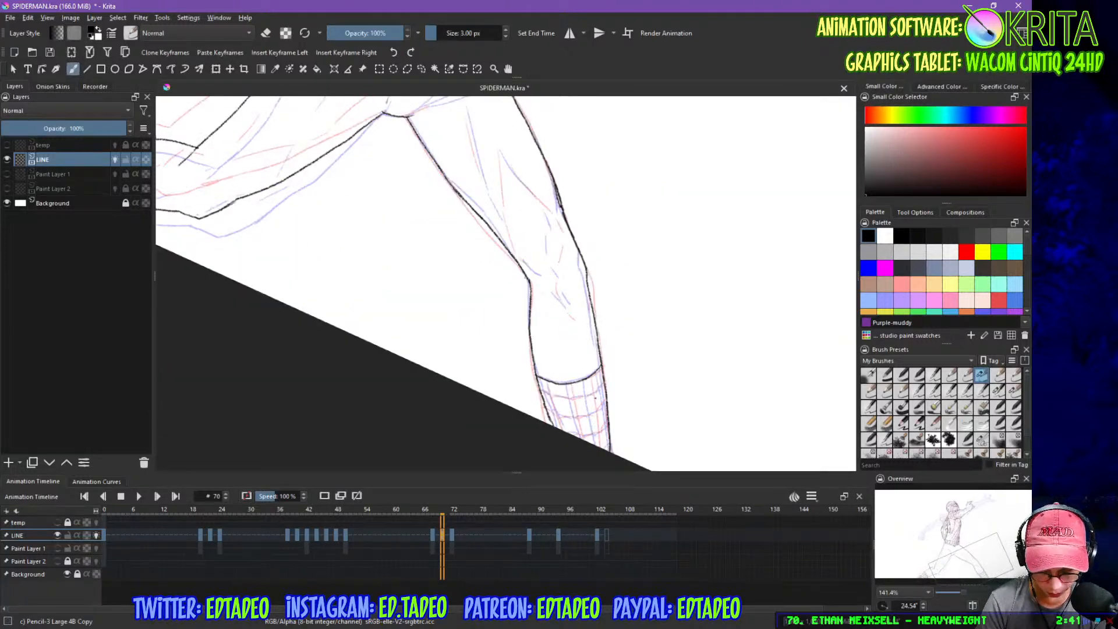
pyautogui.moveTo(588, 379); pyautogui.dragTo(601, 448)
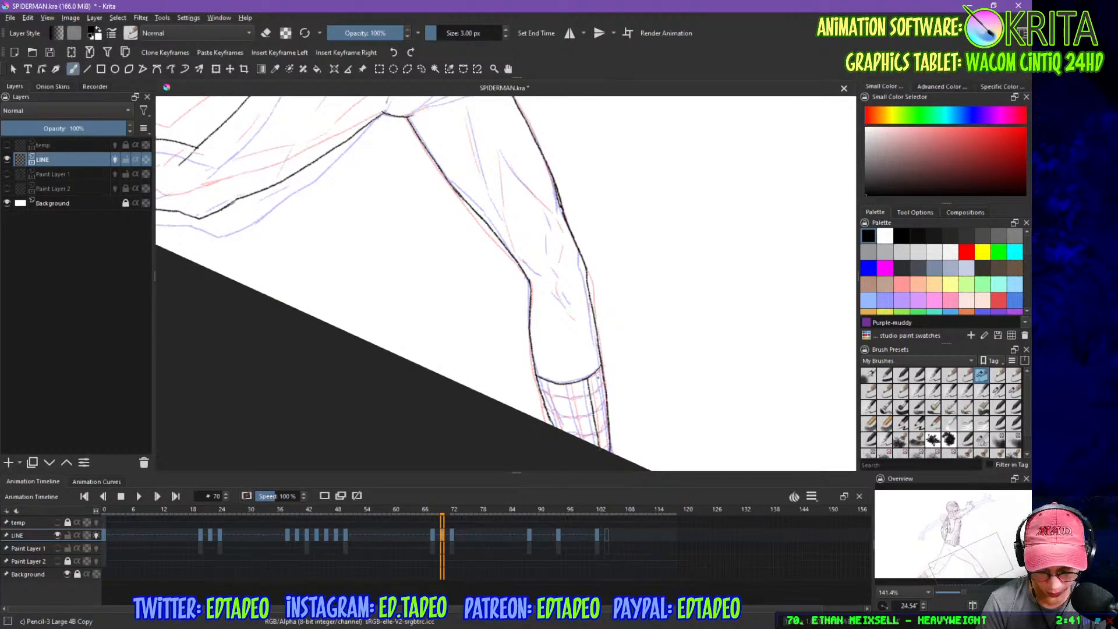
pyautogui.moveTo(599, 369); pyautogui.dragTo(609, 440)
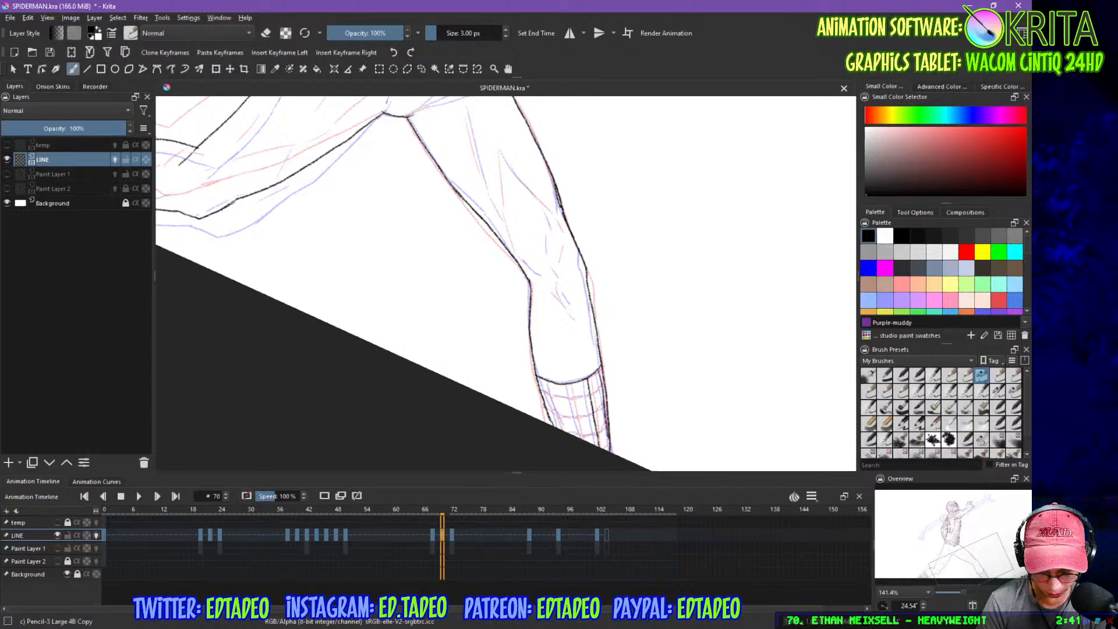
pyautogui.moveTo(567, 384); pyautogui.dragTo(581, 434)
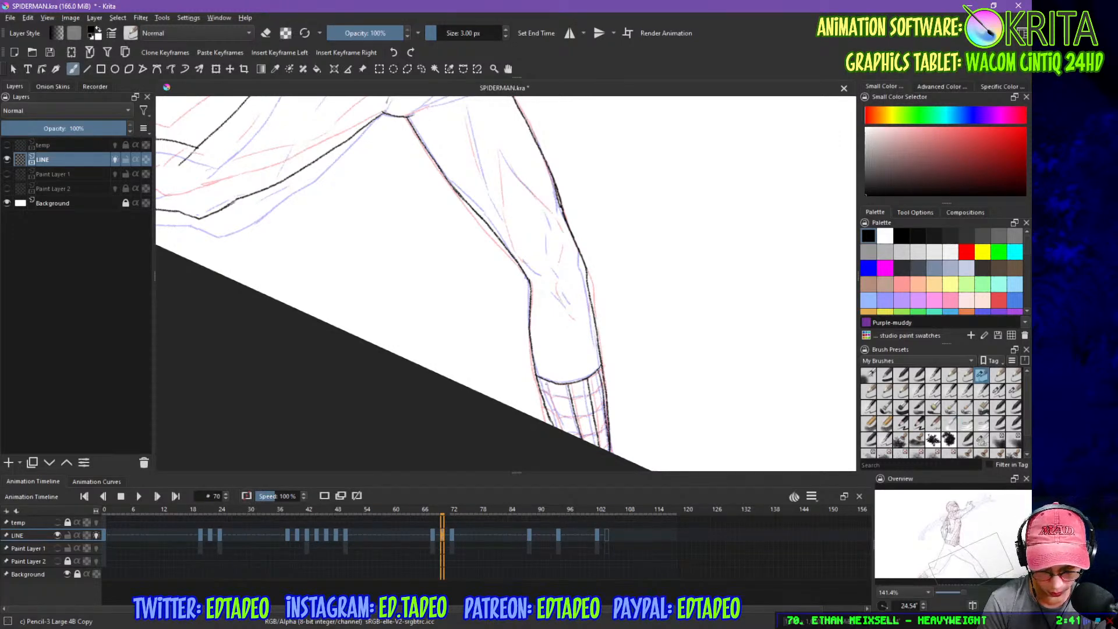
pyautogui.moveTo(543, 380); pyautogui.dragTo(562, 429)
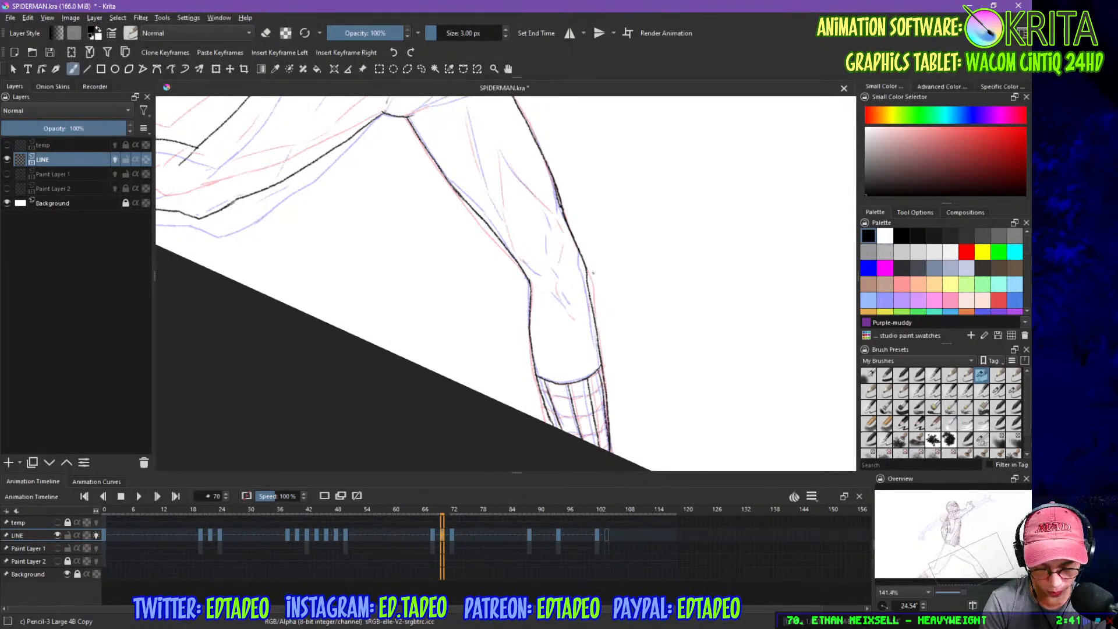
# - Ink the fabric crease lines along the front leg's thigh and around its knee, redoing the stroke at the knee
pyautogui.moveTo(587, 233); pyautogui.dragTo(611, 311)
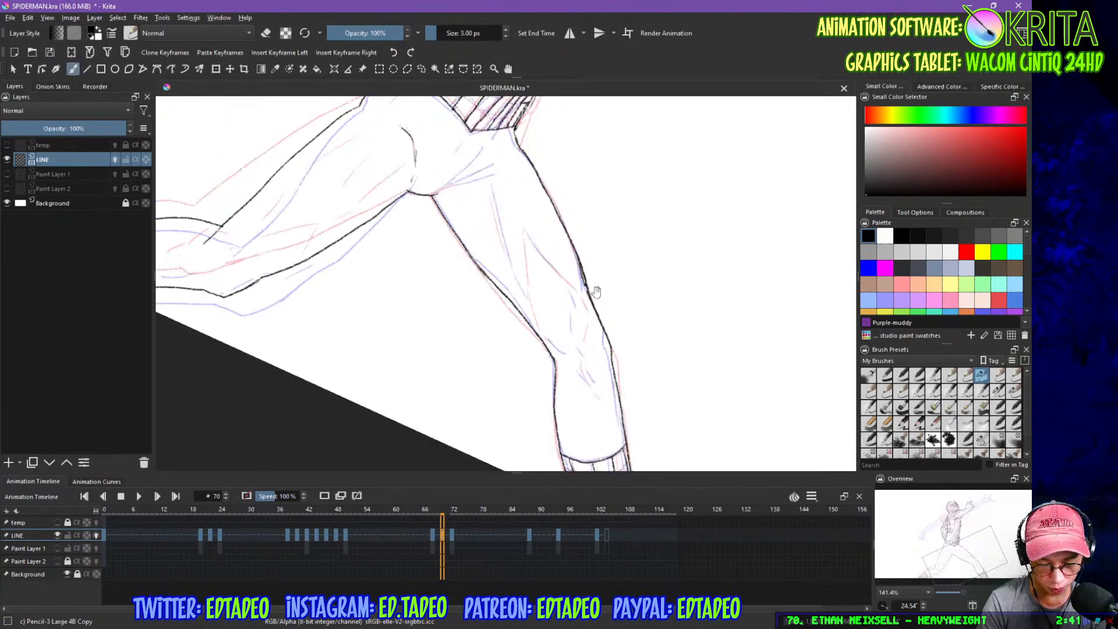
pyautogui.moveTo(487, 183)
pyautogui.mouseDown()
pyautogui.moveTo(502, 239)
pyautogui.moveTo(525, 265)
pyautogui.moveTo(534, 319)
pyautogui.mouseUp()
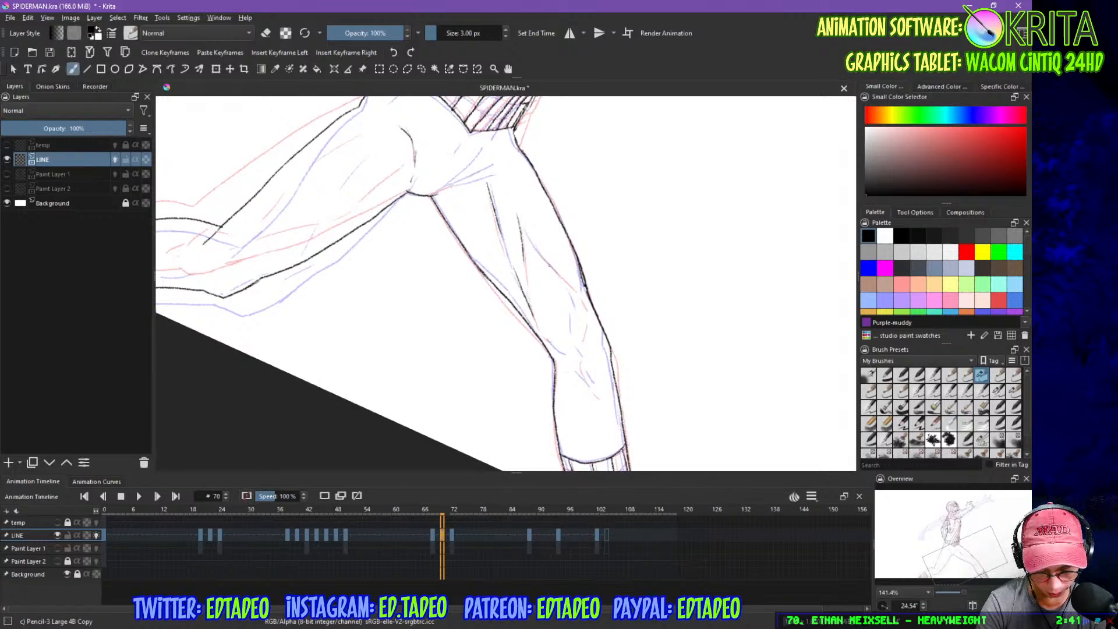
pyautogui.moveTo(531, 242)
pyautogui.mouseDown()
pyautogui.moveTo(568, 283)
pyautogui.moveTo(572, 358)
pyautogui.mouseUp()
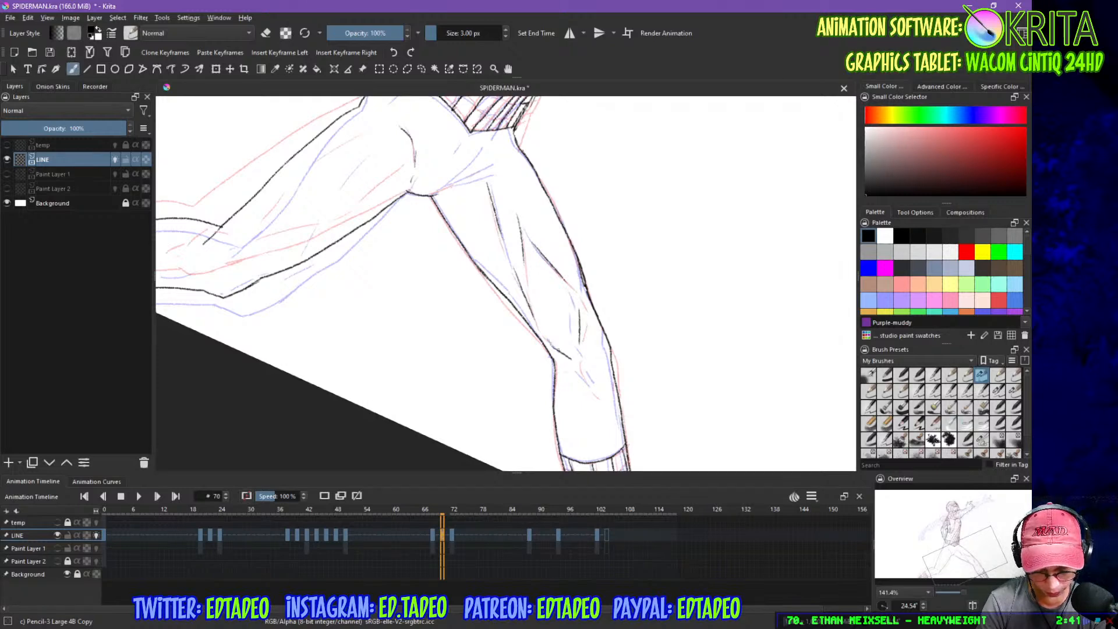
pyautogui.hotkey('ctrl', 'z')
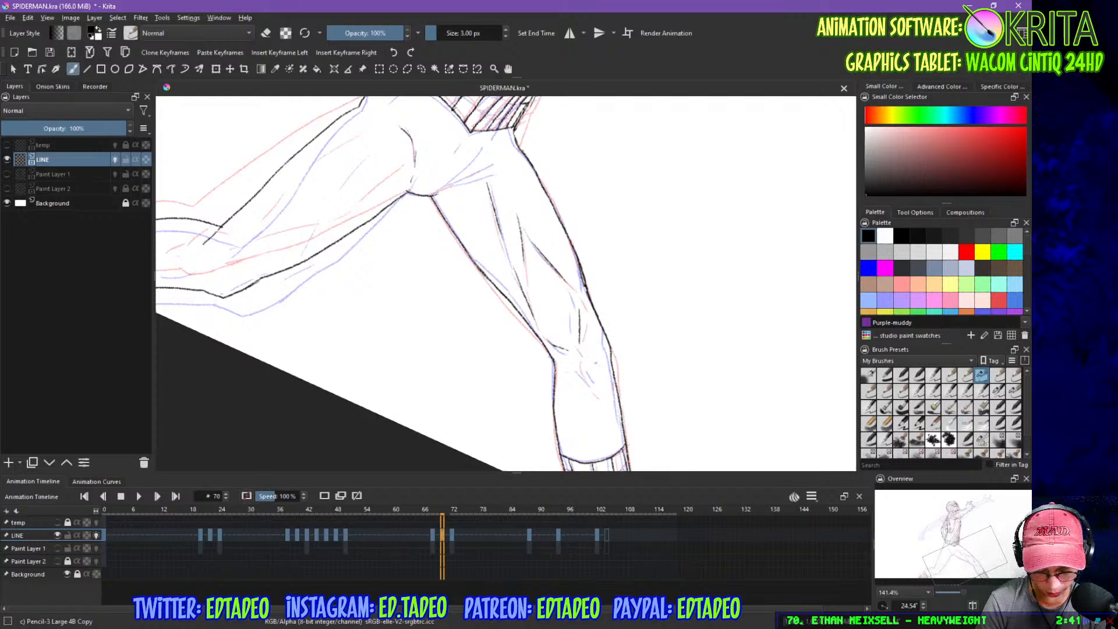
pyautogui.moveTo(580, 353); pyautogui.dragTo(594, 386)
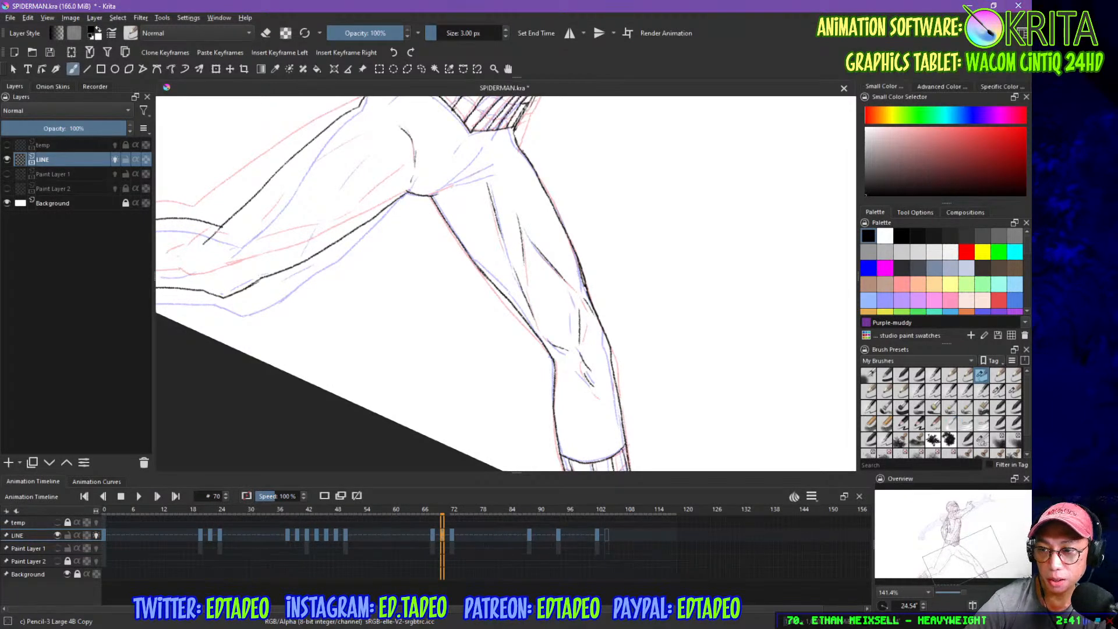
pyautogui.hotkey('alt', 'Tab')
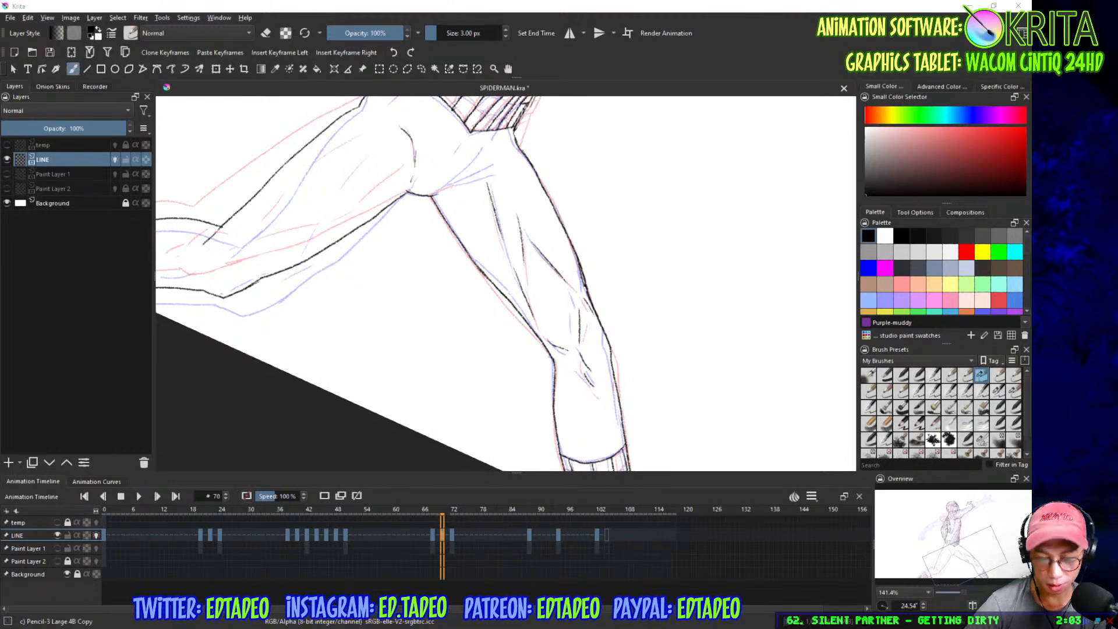
pyautogui.click(631, 74)
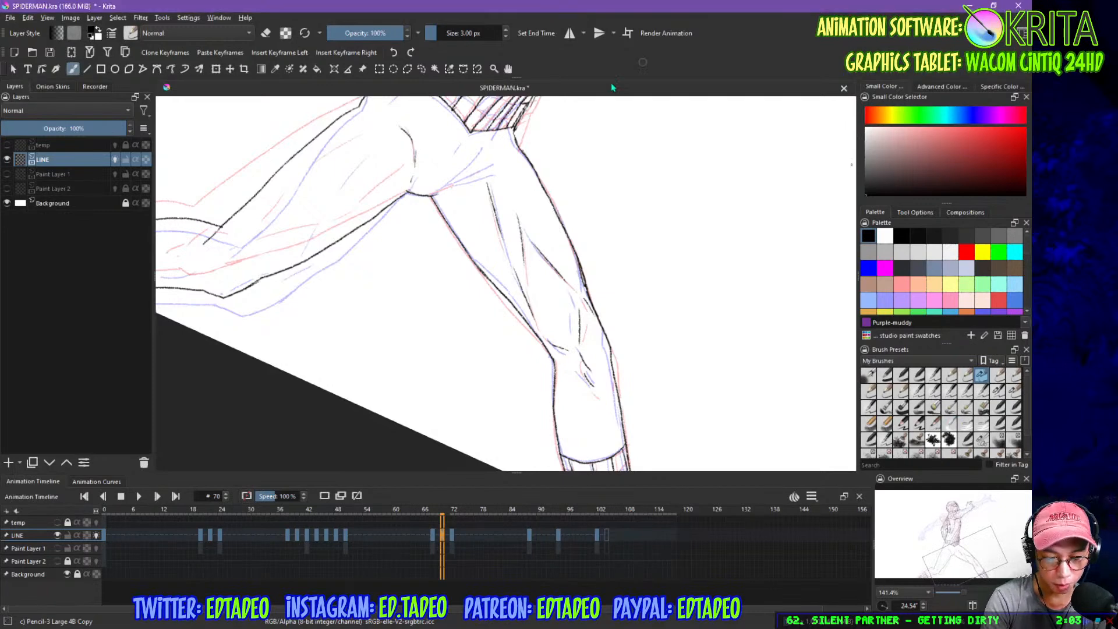
# - Ink the fabric crease lines at the groin where the front leg meets the hip
pyautogui.moveTo(478, 175); pyautogui.dragTo(566, 258)
pyautogui.moveTo(650, 285); pyautogui.dragTo(531, 229)
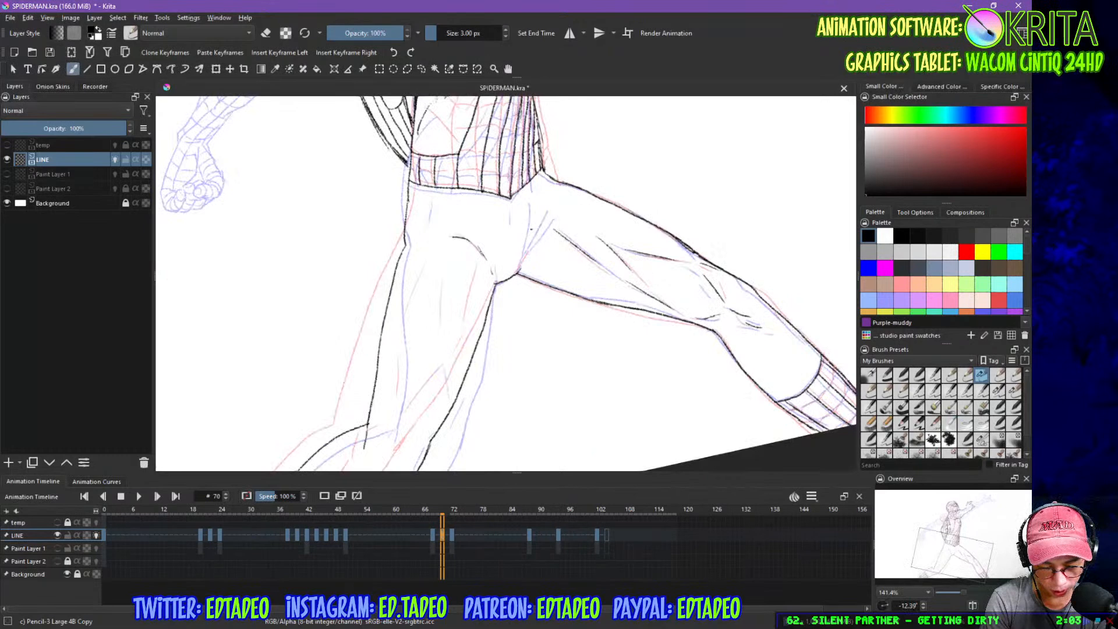
pyautogui.moveTo(543, 232); pyautogui.dragTo(528, 253)
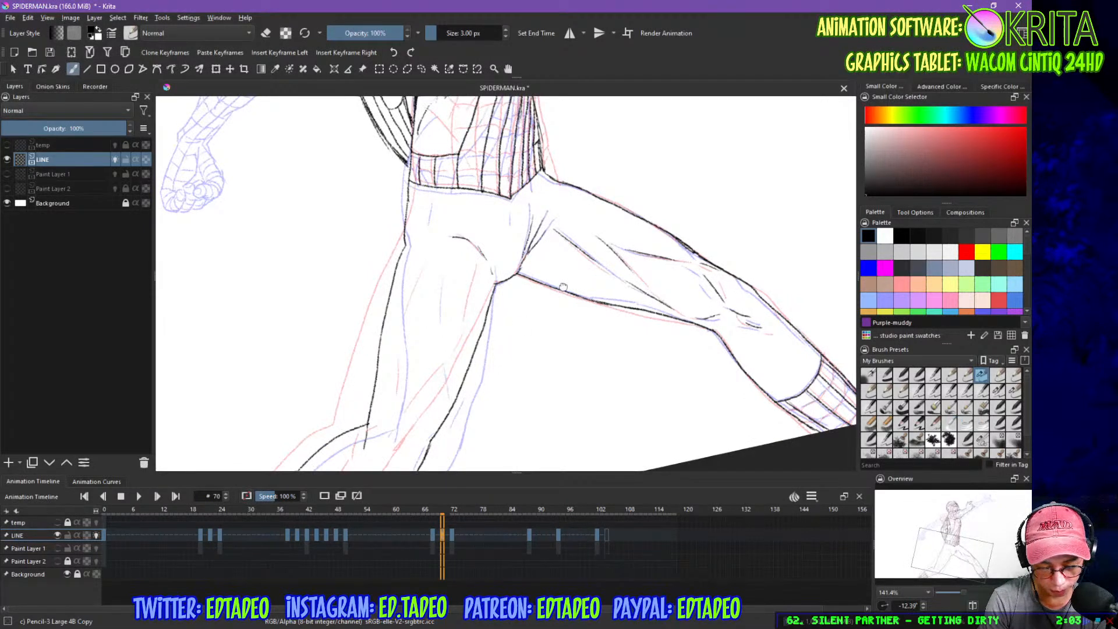
# - Ink the fabric crease lines down the back leg's thigh and around its knee
pyautogui.moveTo(521, 323); pyautogui.dragTo(607, 284)
pyautogui.moveTo(676, 264); pyautogui.dragTo(691, 239)
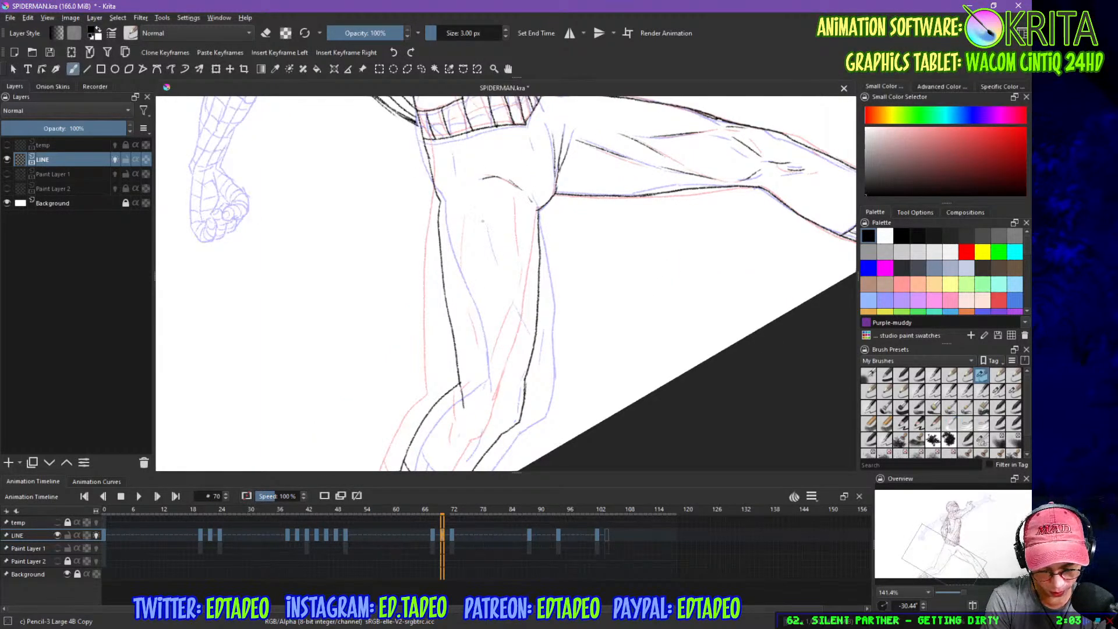
pyautogui.moveTo(475, 211); pyautogui.dragTo(500, 344)
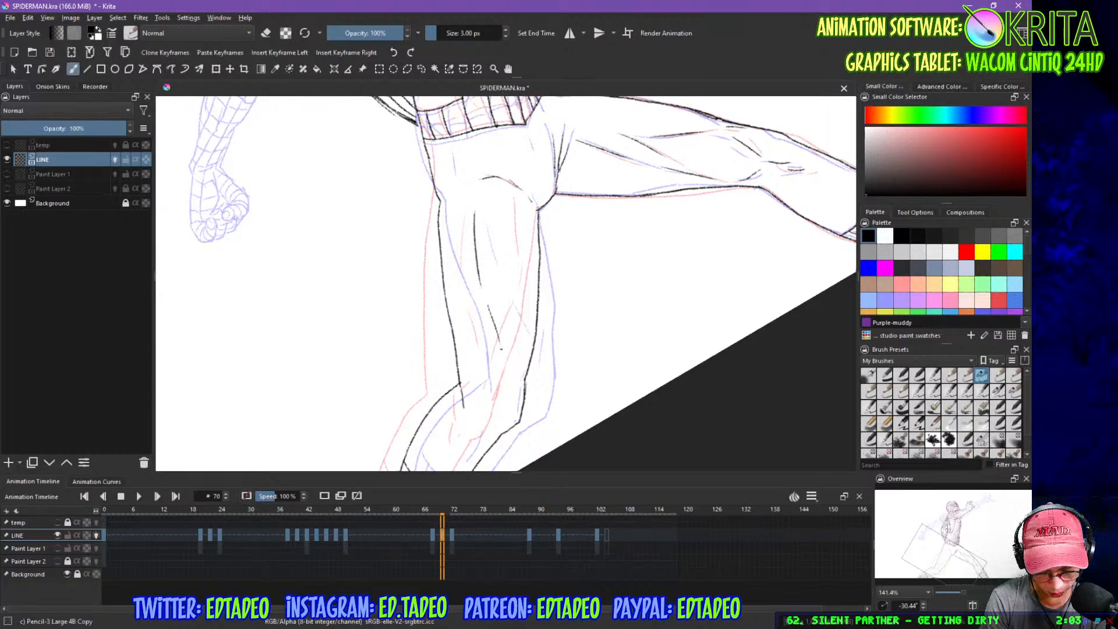
pyautogui.moveTo(523, 200); pyautogui.dragTo(517, 352)
pyautogui.moveTo(522, 389); pyautogui.dragTo(565, 316)
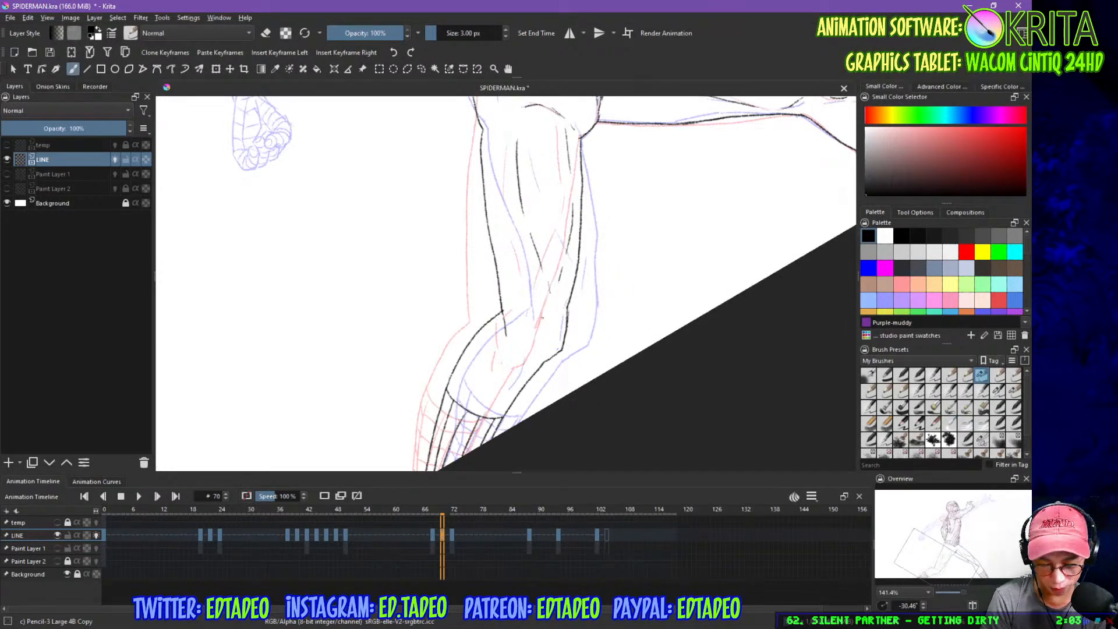
pyautogui.moveTo(540, 313)
pyautogui.mouseDown()
pyautogui.moveTo(525, 329)
pyautogui.moveTo(559, 320)
pyautogui.moveTo(510, 374)
pyautogui.mouseUp()
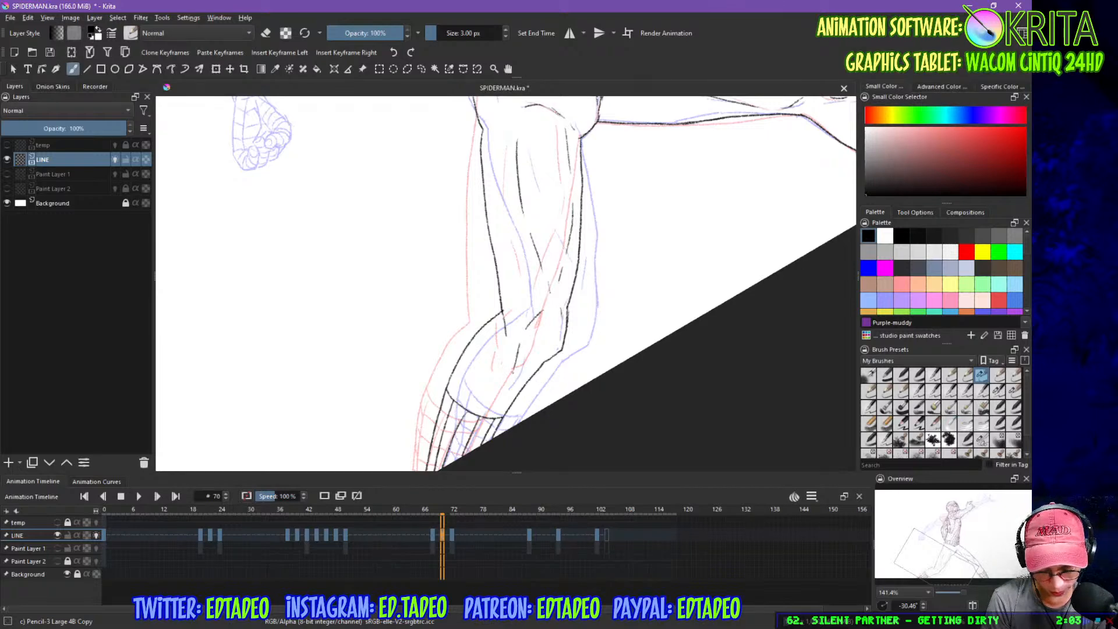
# - Ink the lengthwise web lines along the outstretched arm from the wrist to the shoulder, replacing the discarded first stroke
pyautogui.moveTo(654, 216); pyautogui.dragTo(633, 379)
pyautogui.moveTo(572, 241); pyautogui.dragTo(635, 336)
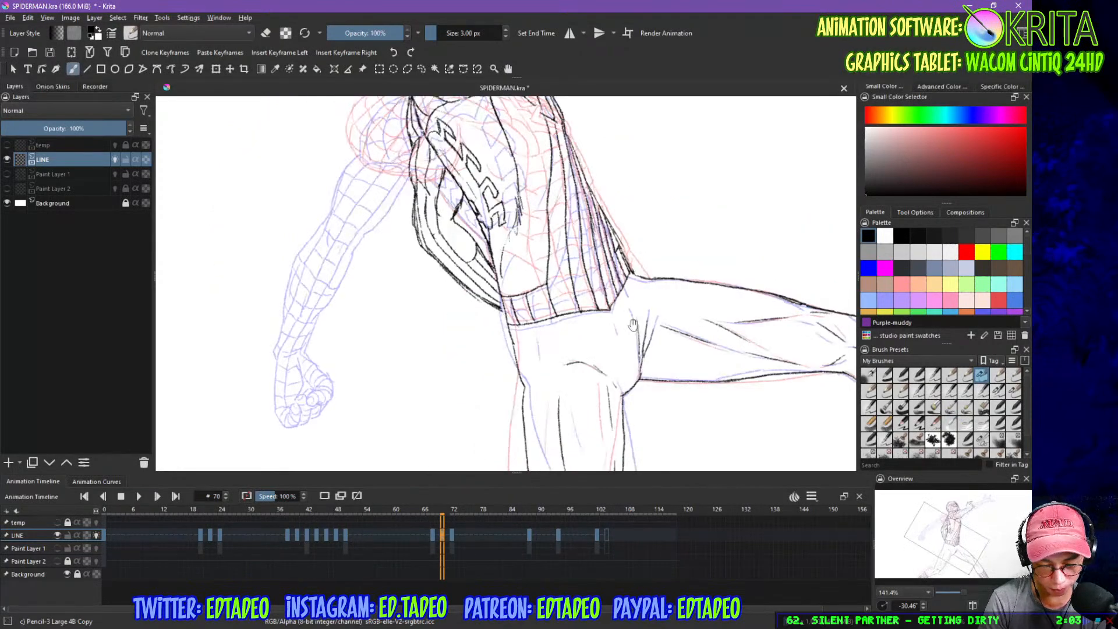
pyautogui.moveTo(629, 274); pyautogui.dragTo(646, 329)
pyautogui.moveTo(644, 256); pyautogui.dragTo(642, 307)
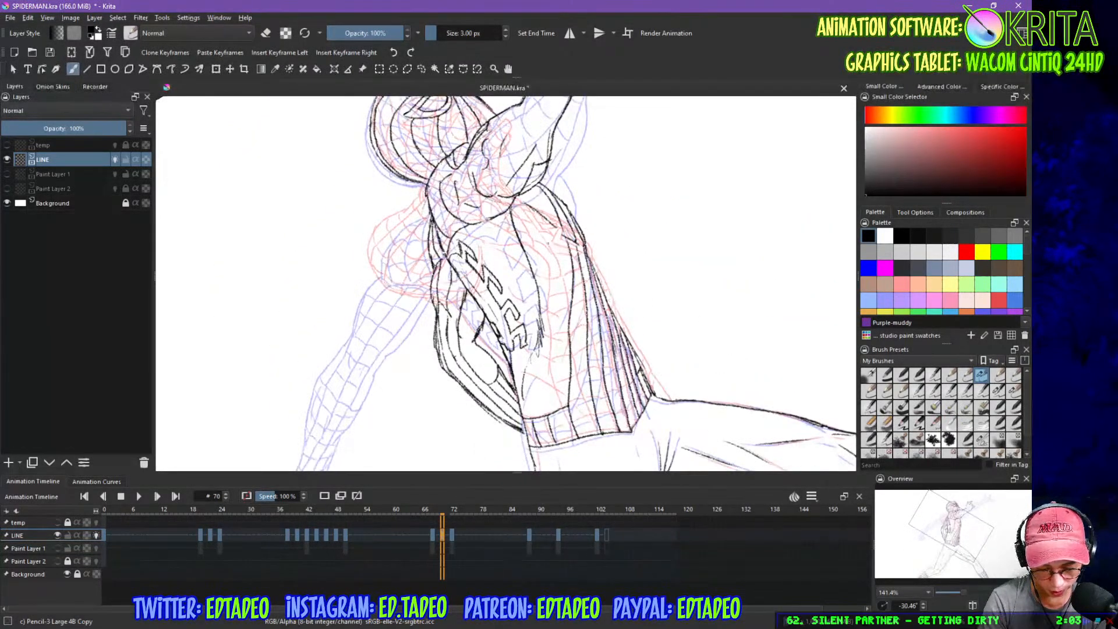
pyautogui.moveTo(646, 352); pyautogui.dragTo(655, 451)
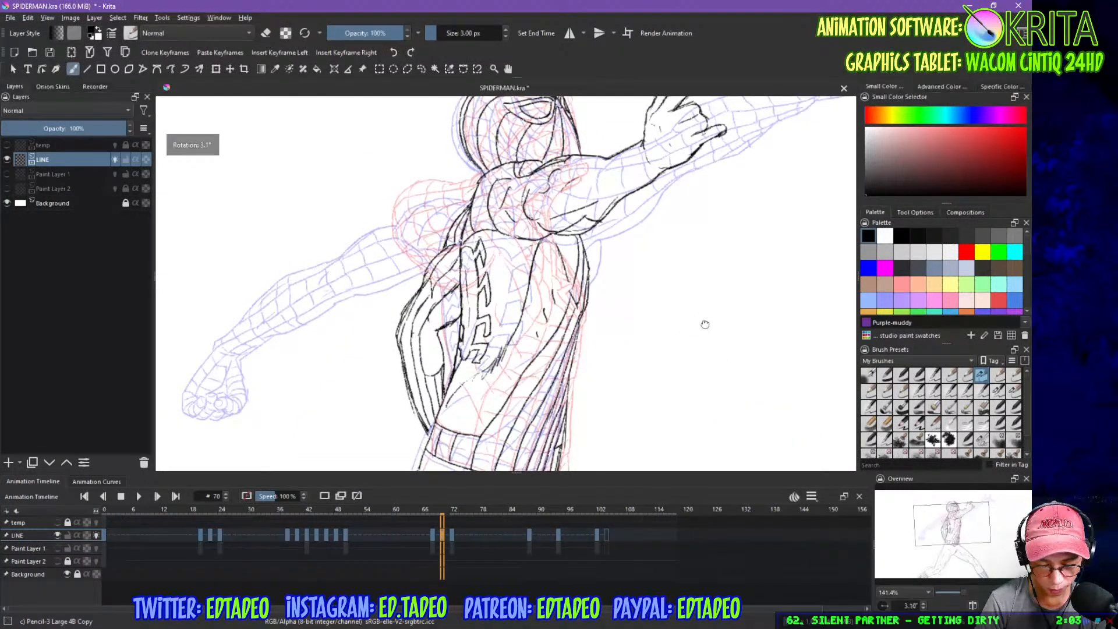
pyautogui.moveTo(654, 248); pyautogui.dragTo(658, 309)
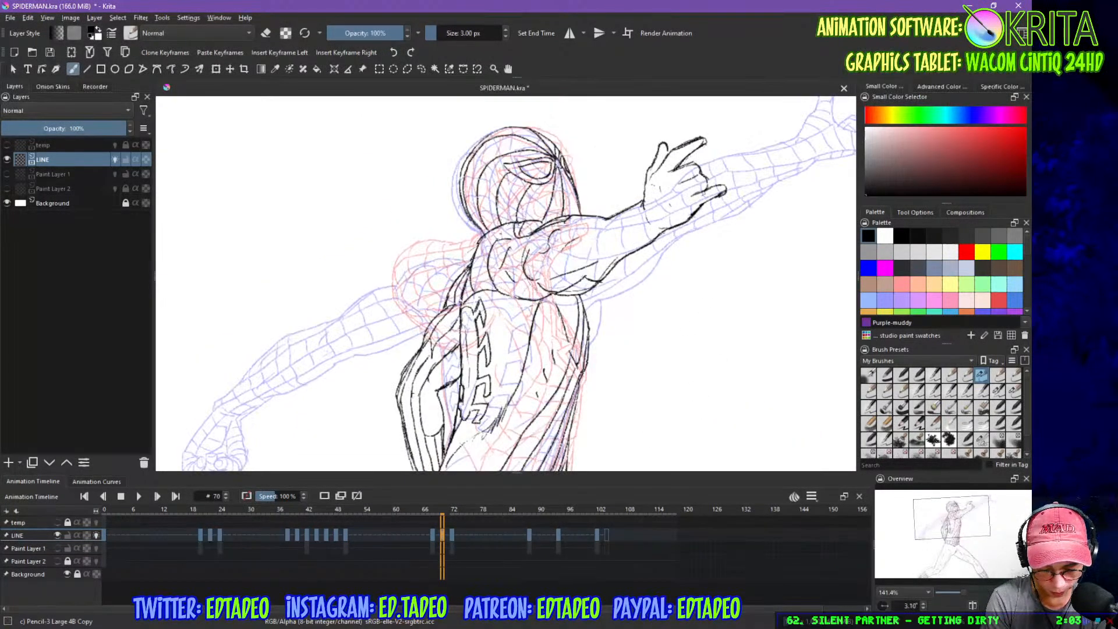
pyautogui.moveTo(567, 219); pyautogui.dragTo(601, 220)
pyautogui.hotkey('ctrl', 'z')
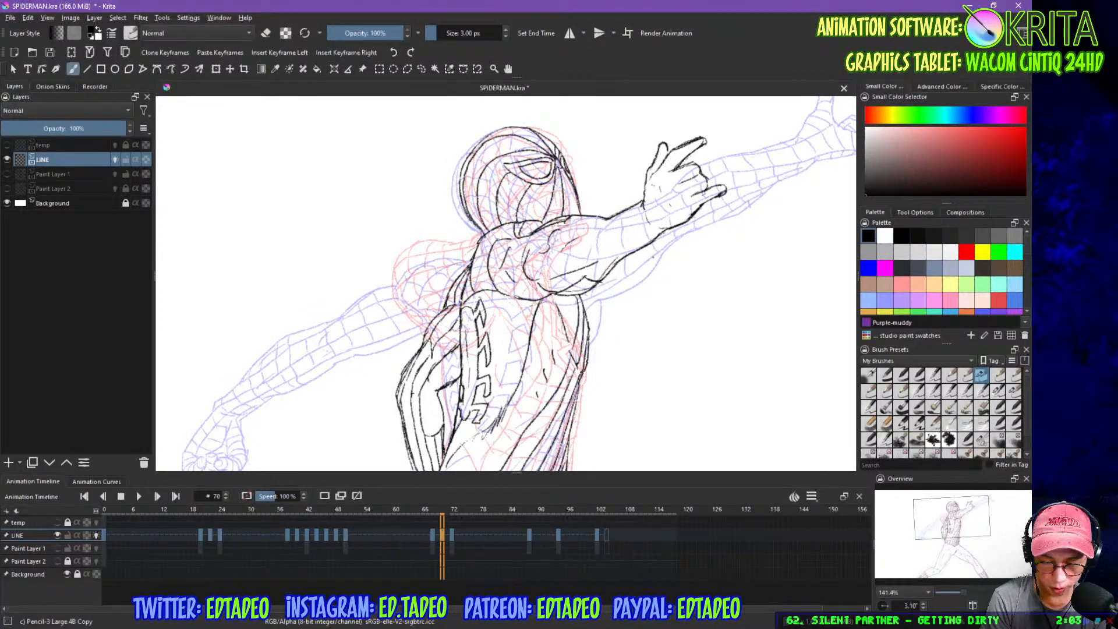
pyautogui.moveTo(728, 237); pyautogui.dragTo(683, 313)
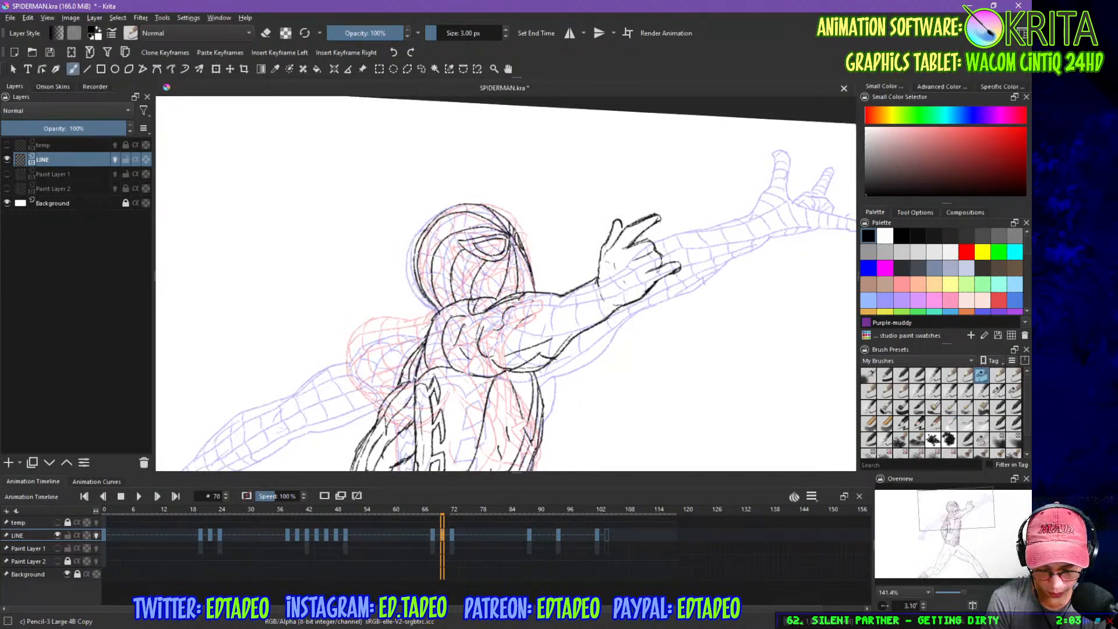
pyautogui.moveTo(603, 257)
pyautogui.mouseDown()
pyautogui.moveTo(598, 274)
pyautogui.moveTo(611, 269)
pyautogui.moveTo(592, 291)
pyautogui.moveTo(519, 295)
pyautogui.mouseUp()
pyautogui.moveTo(632, 262)
pyautogui.mouseDown()
pyautogui.moveTo(574, 312)
pyautogui.moveTo(489, 326)
pyautogui.mouseUp()
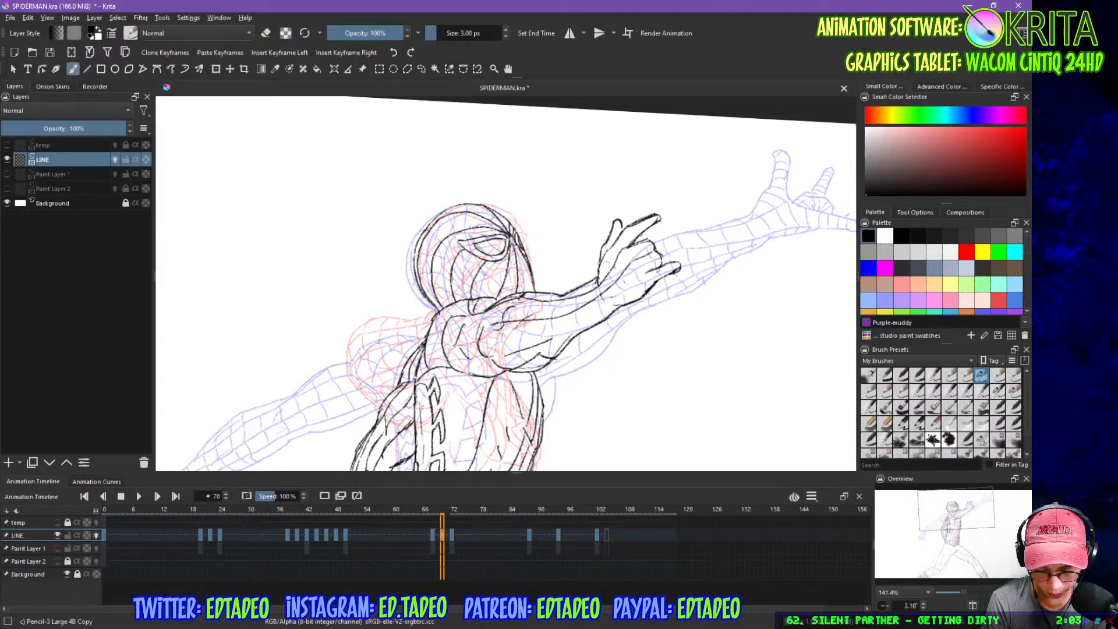
pyautogui.moveTo(644, 272)
pyautogui.mouseDown()
pyautogui.moveTo(513, 345)
pyautogui.moveTo(482, 349)
pyautogui.mouseUp()
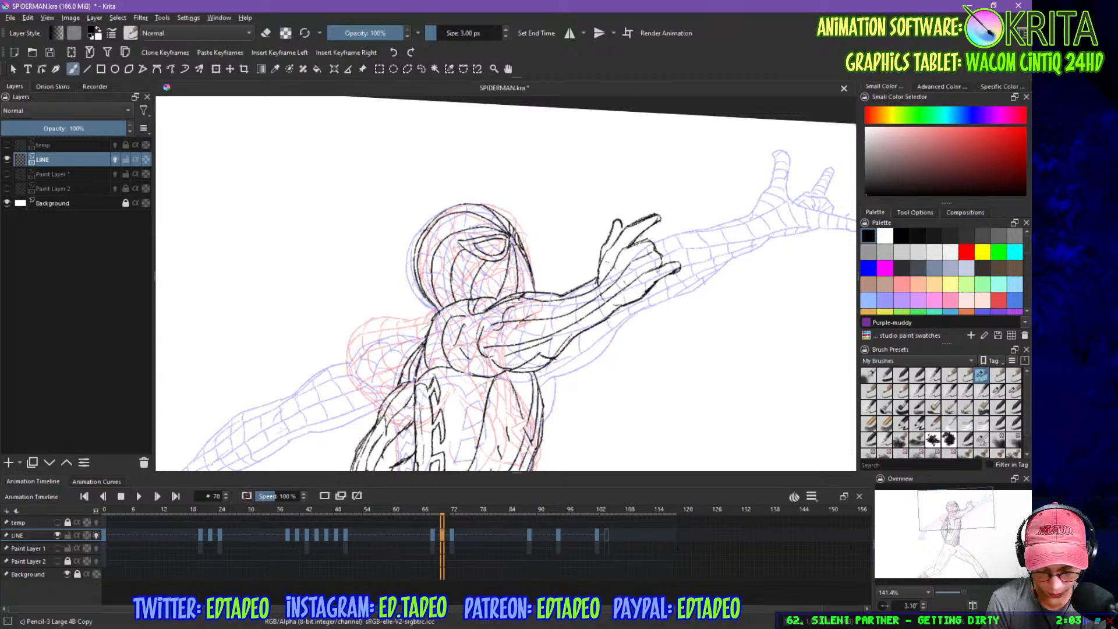
pyautogui.moveTo(652, 285); pyautogui.dragTo(540, 353)
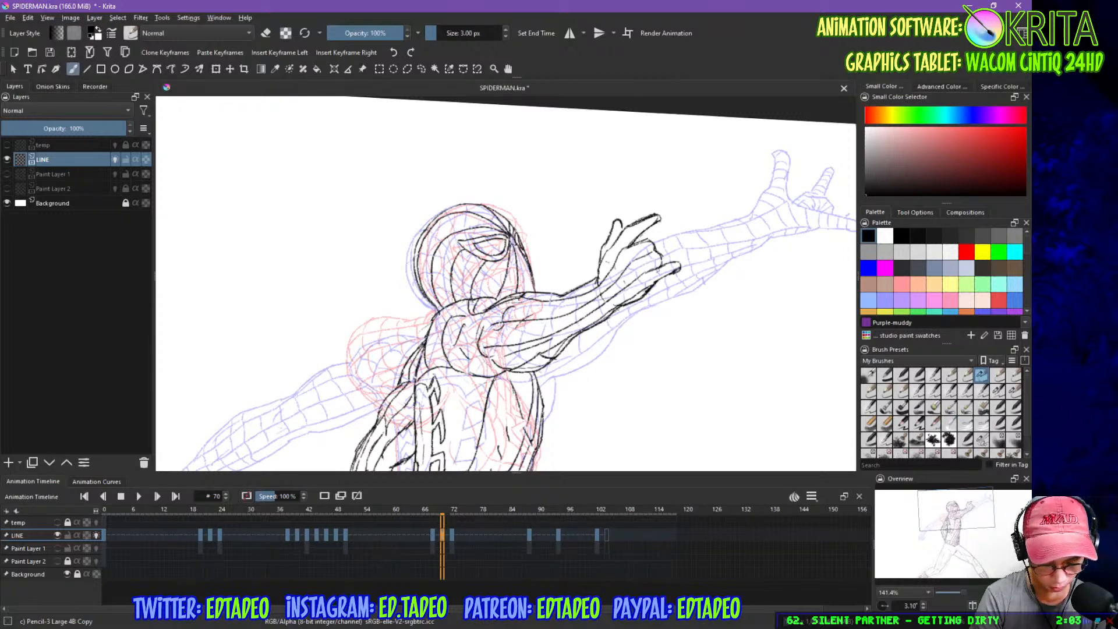
# - Ink the lengthwise web lines curving around the shoulder of the outstretched arm
pyautogui.moveTo(461, 303)
pyautogui.mouseDown()
pyautogui.moveTo(455, 315)
pyautogui.moveTo(485, 325)
pyautogui.moveTo(460, 339)
pyautogui.moveTo(490, 348)
pyautogui.mouseUp()
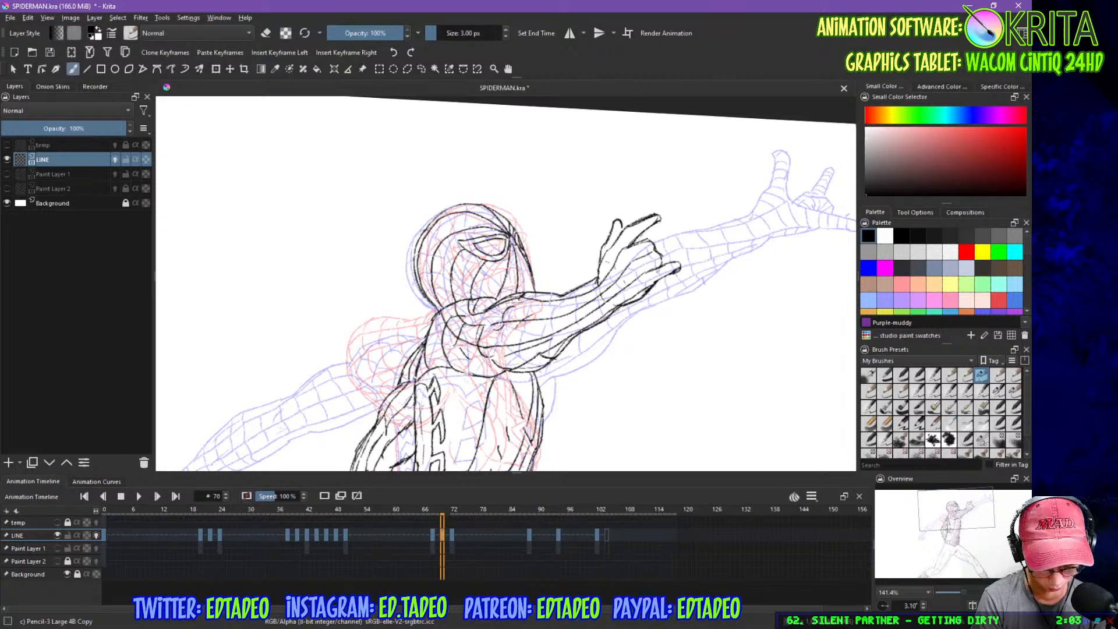
pyautogui.moveTo(433, 324)
pyautogui.mouseDown()
pyautogui.moveTo(446, 348)
pyautogui.moveTo(501, 362)
pyautogui.mouseUp()
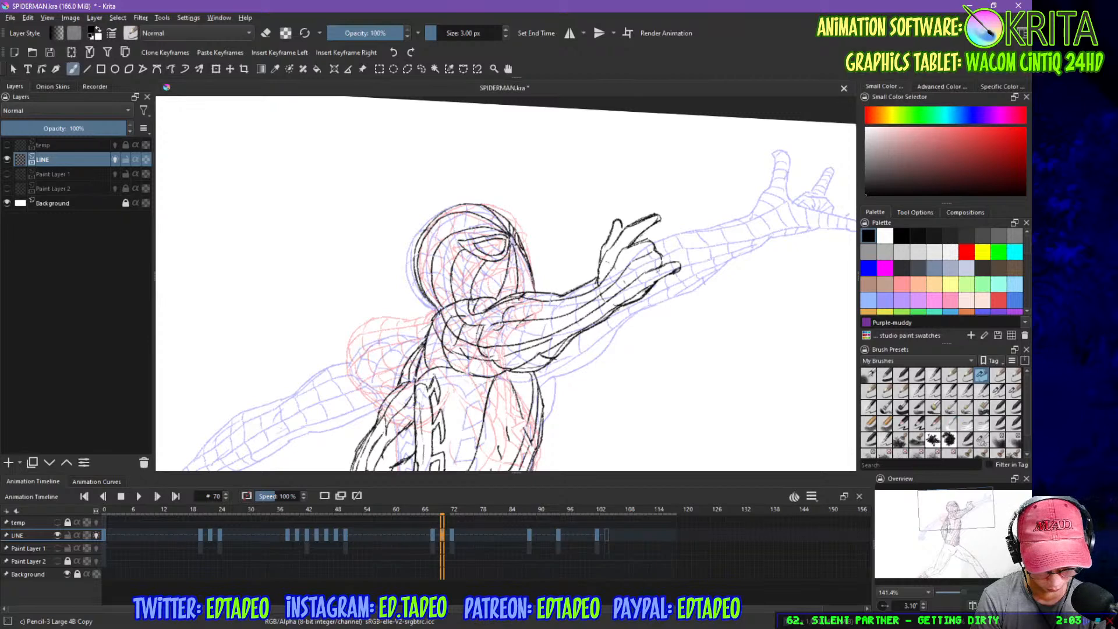
pyautogui.moveTo(430, 330)
pyautogui.mouseDown()
pyautogui.moveTo(441, 366)
pyautogui.moveTo(428, 372)
pyautogui.moveTo(482, 378)
pyautogui.mouseUp()
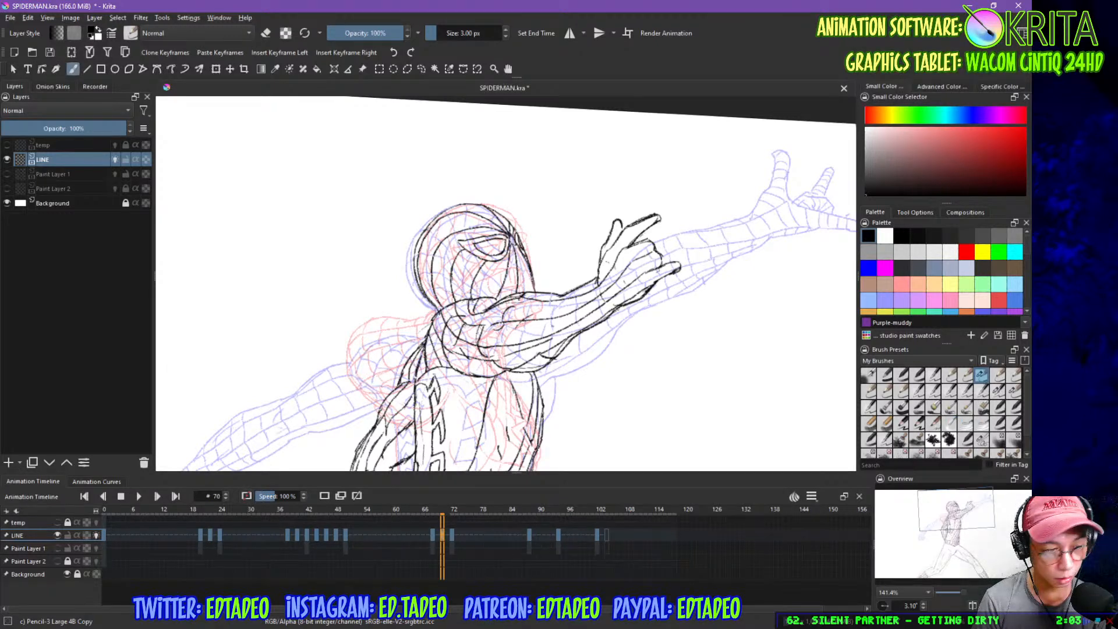
# - Review the inked figure from the head down to the legs, including the whole pose with the canvas rotation reset
pyautogui.press('5')
pyautogui.moveTo(594, 373)
pyautogui.mouseDown()
pyautogui.moveTo(632, 247)
pyautogui.moveTo(633, 259)
pyautogui.mouseUp()
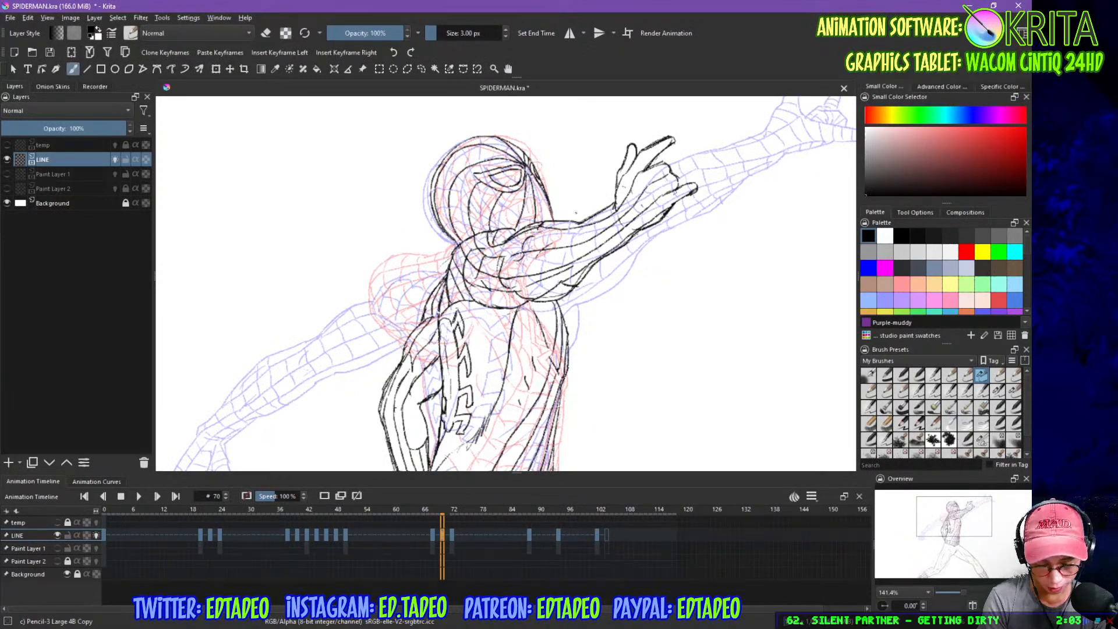
pyautogui.moveTo(599, 395); pyautogui.dragTo(616, 272)
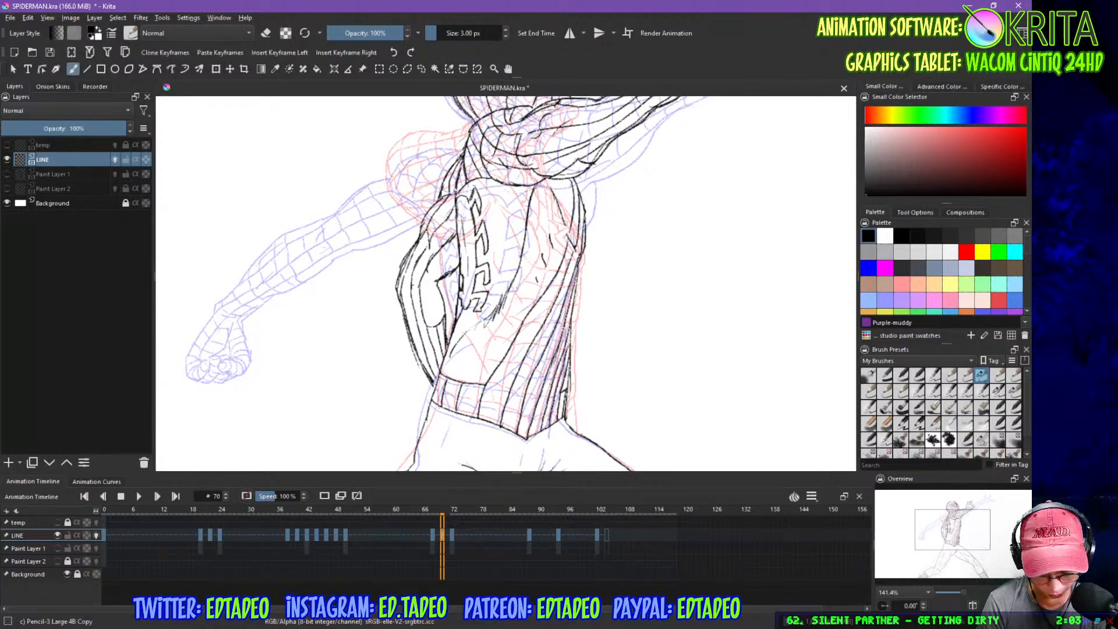
pyautogui.moveTo(592, 307); pyautogui.dragTo(619, 199)
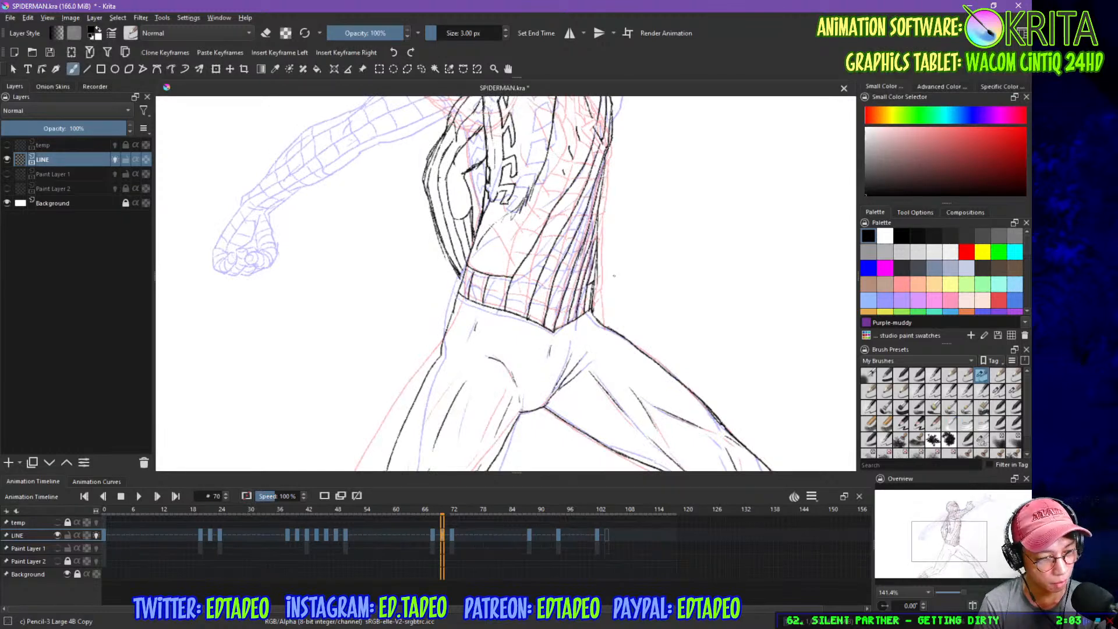
pyautogui.press('5')
pyautogui.press('2')
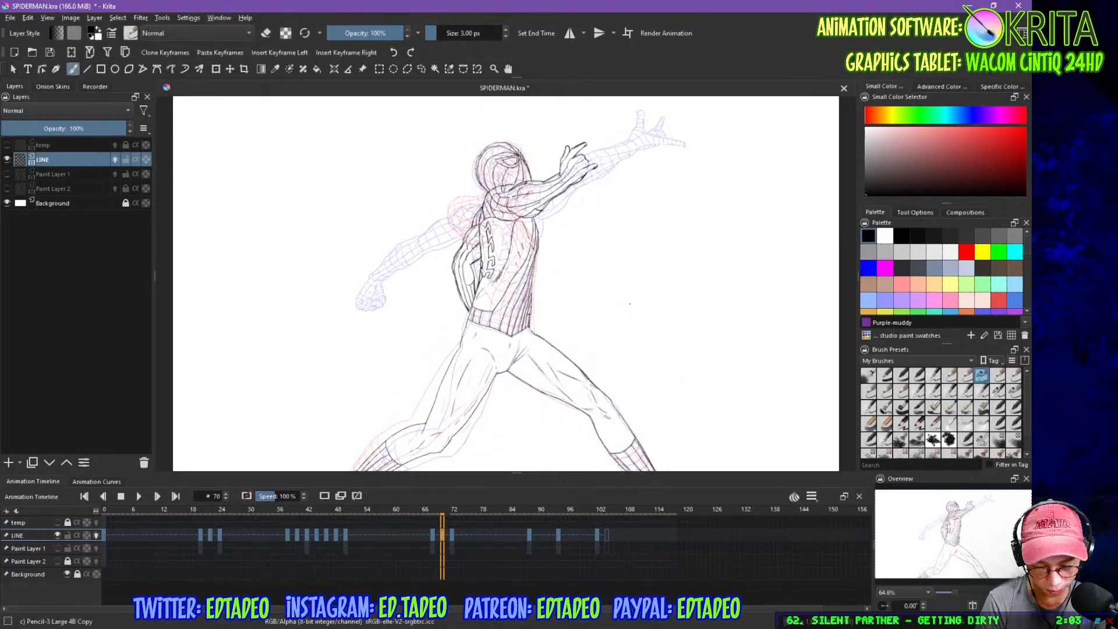
# - Ink the crosswise web lines on the mask's face below the eye, undoing the misplaced strokes
pyautogui.hotkey('ctrl', '+')
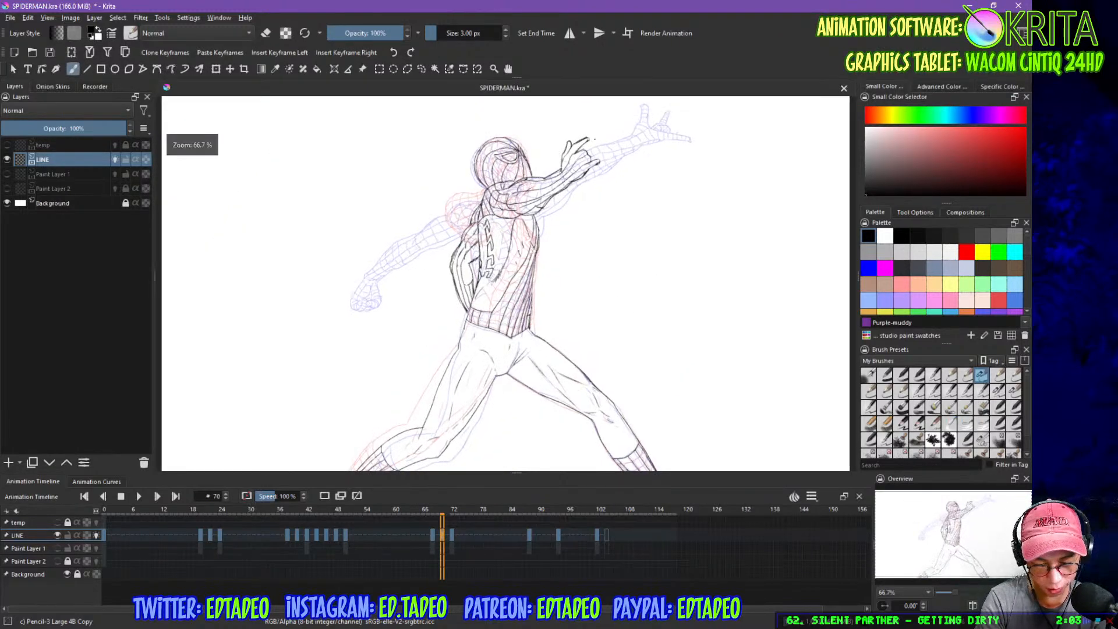
pyautogui.hotkey('ctrl', '+')
pyautogui.hotkey('ctrl', '+')
pyautogui.hotkey('ctrl', '+')
pyautogui.moveTo(626, 168); pyautogui.dragTo(619, 367)
pyautogui.moveTo(639, 210); pyautogui.dragTo(633, 318)
pyautogui.moveTo(447, 196); pyautogui.dragTo(459, 218)
pyautogui.hotkey('ctrl', 'z')
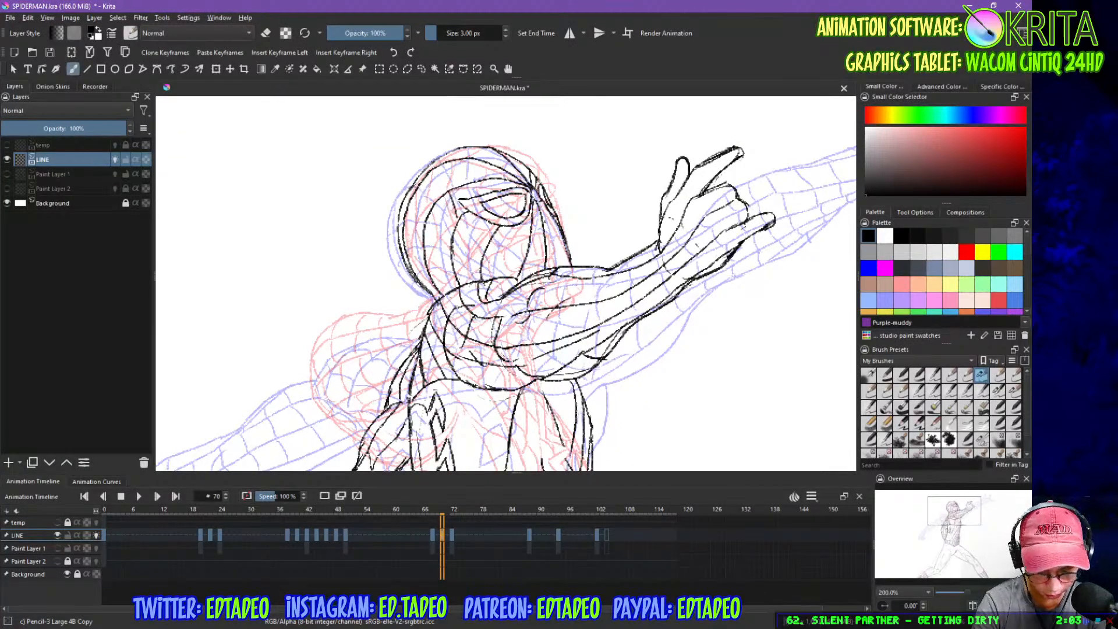
pyautogui.moveTo(522, 231); pyautogui.dragTo(558, 227)
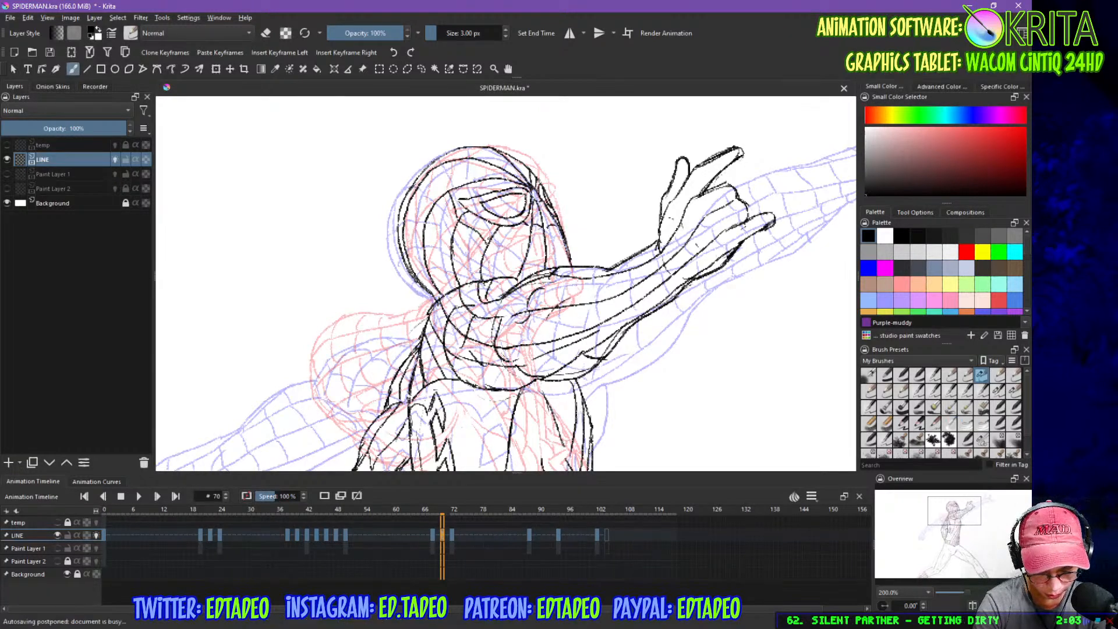
pyautogui.moveTo(487, 242); pyautogui.dragTo(541, 264)
pyautogui.hotkey('ctrl', 'z')
pyautogui.hotkey('ctrl', 'z')
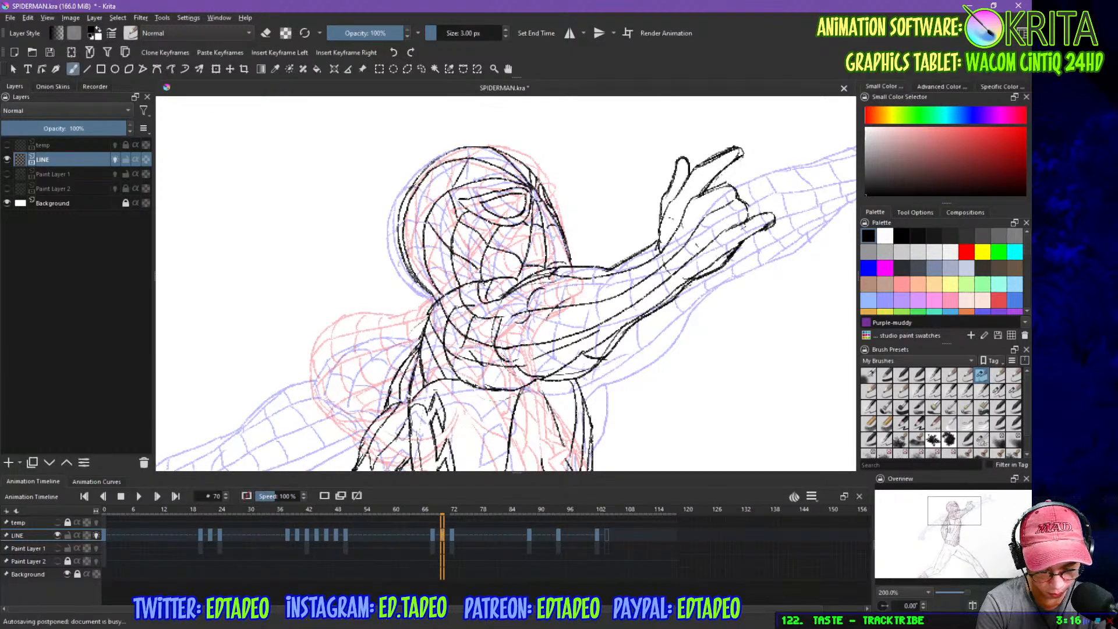
# - Ink the crosswise web lines over the mask's crown and down the back of the head to the shoulder
pyautogui.moveTo(468, 158)
pyautogui.mouseDown()
pyautogui.moveTo(493, 150)
pyautogui.moveTo(492, 190)
pyautogui.moveTo(511, 169)
pyautogui.mouseUp()
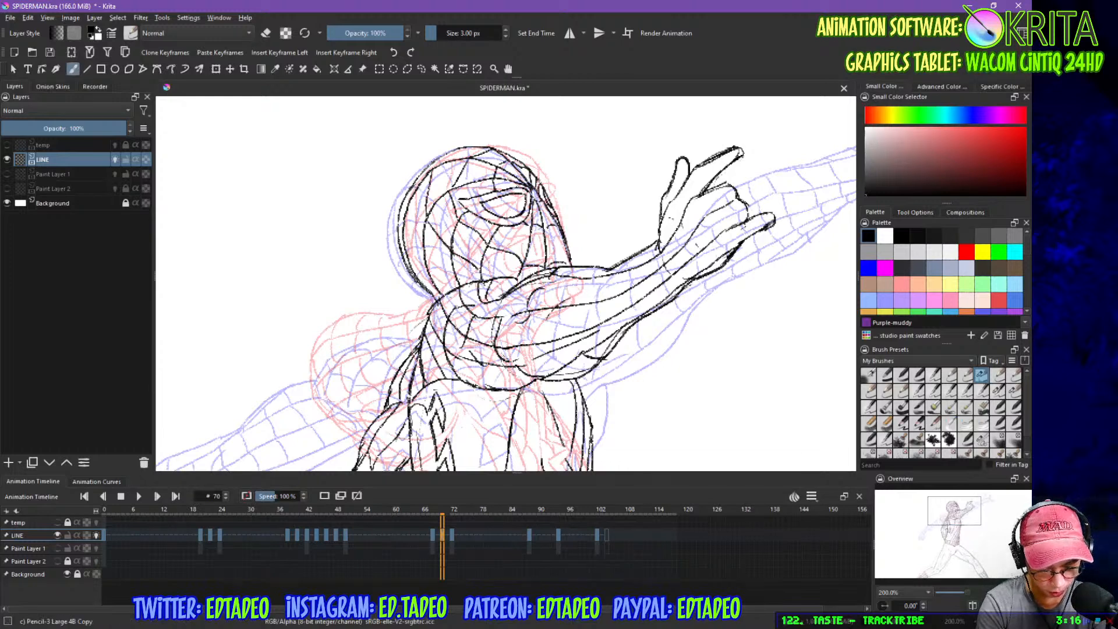
pyautogui.moveTo(413, 182)
pyautogui.mouseDown()
pyautogui.moveTo(426, 235)
pyautogui.moveTo(477, 278)
pyautogui.mouseUp()
pyautogui.moveTo(402, 216)
pyautogui.mouseDown()
pyautogui.moveTo(430, 264)
pyautogui.moveTo(477, 286)
pyautogui.mouseUp()
pyautogui.moveTo(402, 255)
pyautogui.mouseDown()
pyautogui.moveTo(464, 286)
pyautogui.moveTo(443, 293)
pyautogui.moveTo(452, 296)
pyautogui.moveTo(497, 282)
pyautogui.moveTo(430, 322)
pyautogui.moveTo(466, 355)
pyautogui.moveTo(518, 368)
pyautogui.moveTo(546, 358)
pyautogui.moveTo(530, 367)
pyautogui.mouseUp()
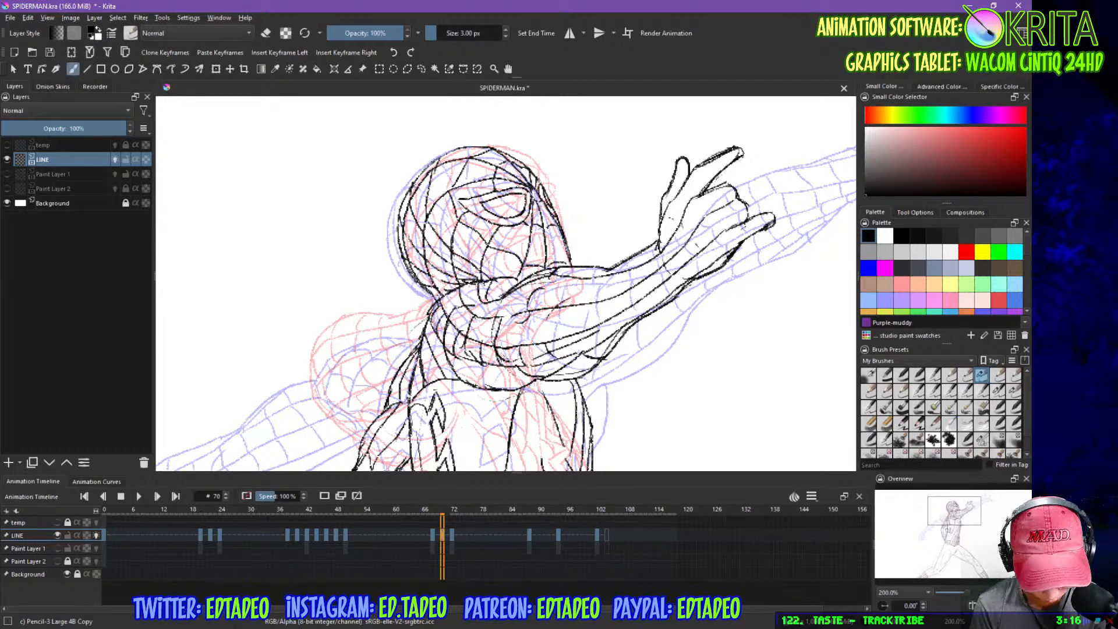
# - Ink the crosswise web lines across the shoulder, from its lower edge up to the neck
pyautogui.moveTo(460, 376)
pyautogui.mouseDown()
pyautogui.moveTo(482, 389)
pyautogui.moveTo(523, 386)
pyautogui.mouseUp()
pyautogui.moveTo(455, 371)
pyautogui.mouseDown()
pyautogui.moveTo(523, 385)
pyautogui.moveTo(454, 376)
pyautogui.moveTo(476, 380)
pyautogui.mouseUp()
pyautogui.moveTo(482, 362)
pyautogui.mouseDown()
pyautogui.moveTo(489, 380)
pyautogui.moveTo(529, 375)
pyautogui.mouseUp()
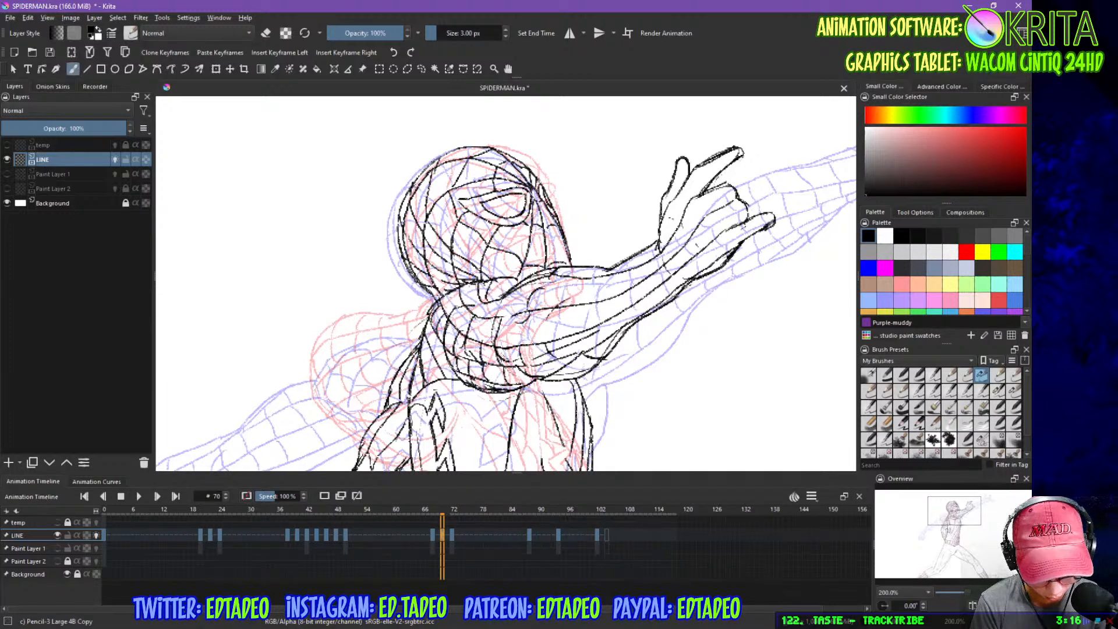
pyautogui.moveTo(461, 314); pyautogui.dragTo(472, 331)
pyautogui.moveTo(481, 320); pyautogui.dragTo(489, 342)
pyautogui.moveTo(458, 293)
pyautogui.mouseDown()
pyautogui.moveTo(447, 313)
pyautogui.moveTo(460, 291)
pyautogui.mouseUp()
pyautogui.moveTo(482, 295)
pyautogui.mouseDown()
pyautogui.moveTo(460, 299)
pyautogui.moveTo(488, 312)
pyautogui.moveTo(482, 321)
pyautogui.moveTo(505, 321)
pyautogui.moveTo(521, 343)
pyautogui.moveTo(524, 314)
pyautogui.mouseUp()
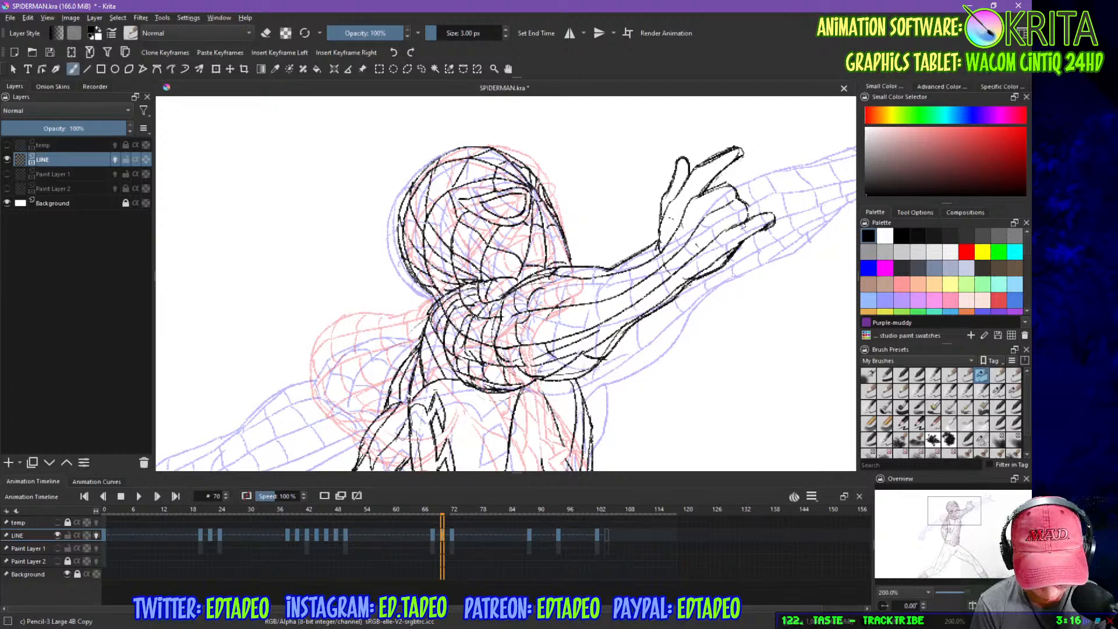
# - Ink the crosswise web lines around the outstretched upper arm, redoing the misplaced strokes
pyautogui.moveTo(550, 361); pyautogui.dragTo(565, 366)
pyautogui.moveTo(547, 310); pyautogui.dragTo(539, 341)
pyautogui.moveTo(544, 277)
pyautogui.mouseDown()
pyautogui.moveTo(534, 304)
pyautogui.moveTo(554, 300)
pyautogui.moveTo(566, 352)
pyautogui.mouseUp()
pyautogui.hotkey('ctrl', 'z')
pyautogui.hotkey('ctrl', 'z')
pyautogui.moveTo(584, 269); pyautogui.dragTo(571, 301)
# - Ink the crosswise web lines from the elbow along the forearm toward the wrist, including the arm's upper and lower edges
pyautogui.moveTo(600, 277)
pyautogui.mouseDown()
pyautogui.moveTo(595, 303)
pyautogui.moveTo(649, 274)
pyautogui.mouseUp()
pyautogui.moveTo(667, 254); pyautogui.dragTo(661, 265)
pyautogui.moveTo(590, 302)
pyautogui.mouseDown()
pyautogui.moveTo(576, 327)
pyautogui.moveTo(616, 309)
pyautogui.mouseUp()
pyautogui.moveTo(648, 286)
pyautogui.mouseDown()
pyautogui.moveTo(587, 344)
pyautogui.moveTo(628, 316)
pyautogui.mouseUp()
pyautogui.moveTo(661, 295); pyautogui.dragTo(643, 306)
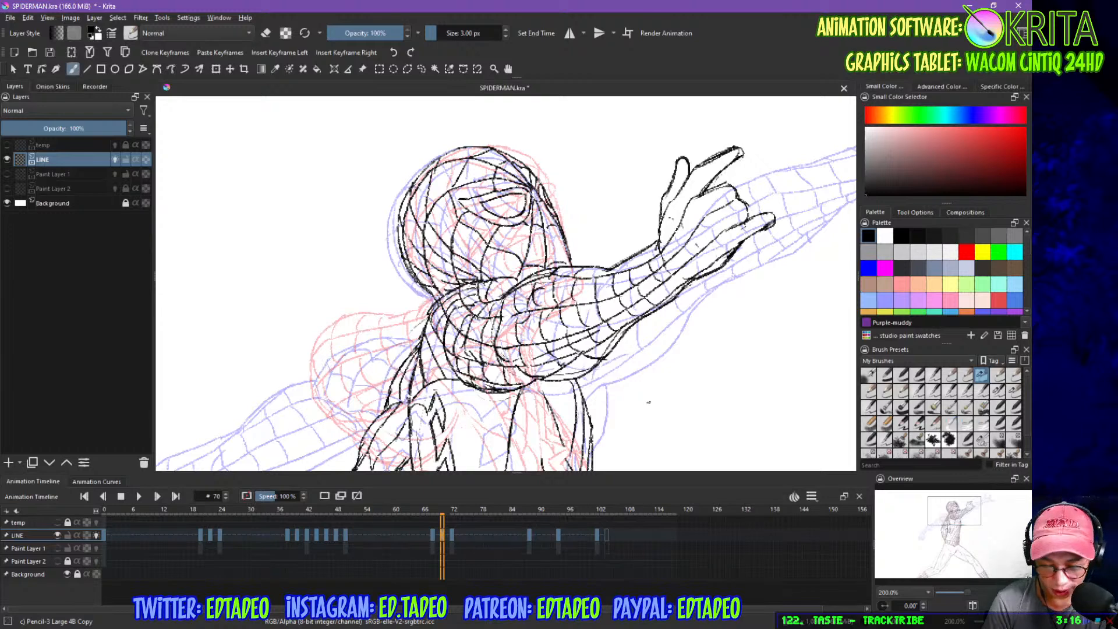
pyautogui.moveTo(663, 284); pyautogui.dragTo(680, 284)
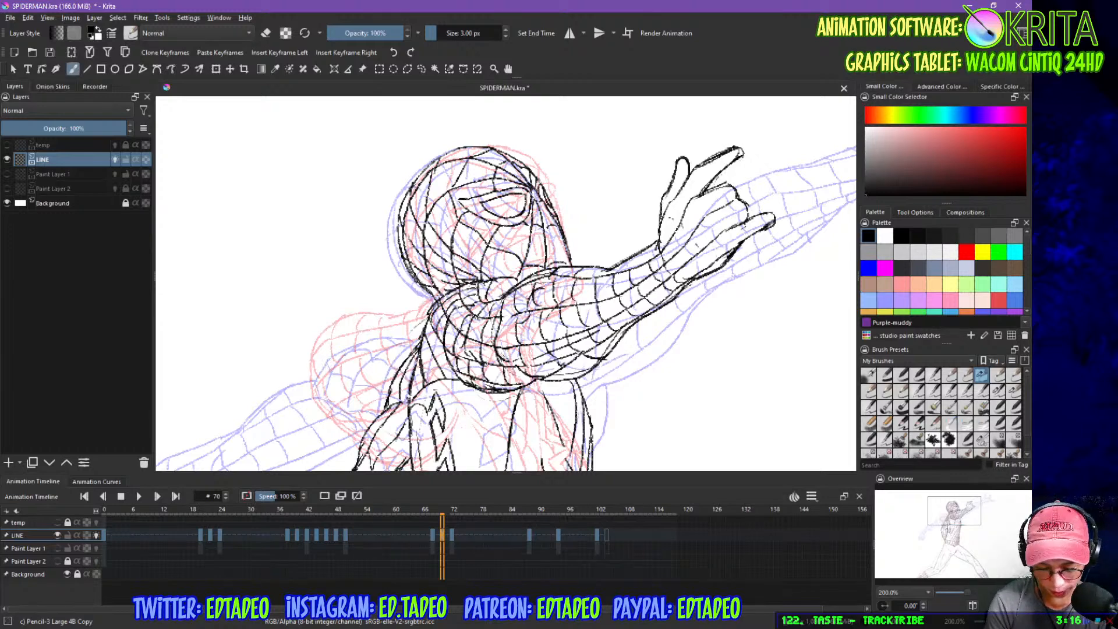
pyautogui.moveTo(601, 268)
pyautogui.mouseDown()
pyautogui.moveTo(597, 277)
pyautogui.moveTo(629, 271)
pyautogui.moveTo(663, 243)
pyautogui.mouseUp()
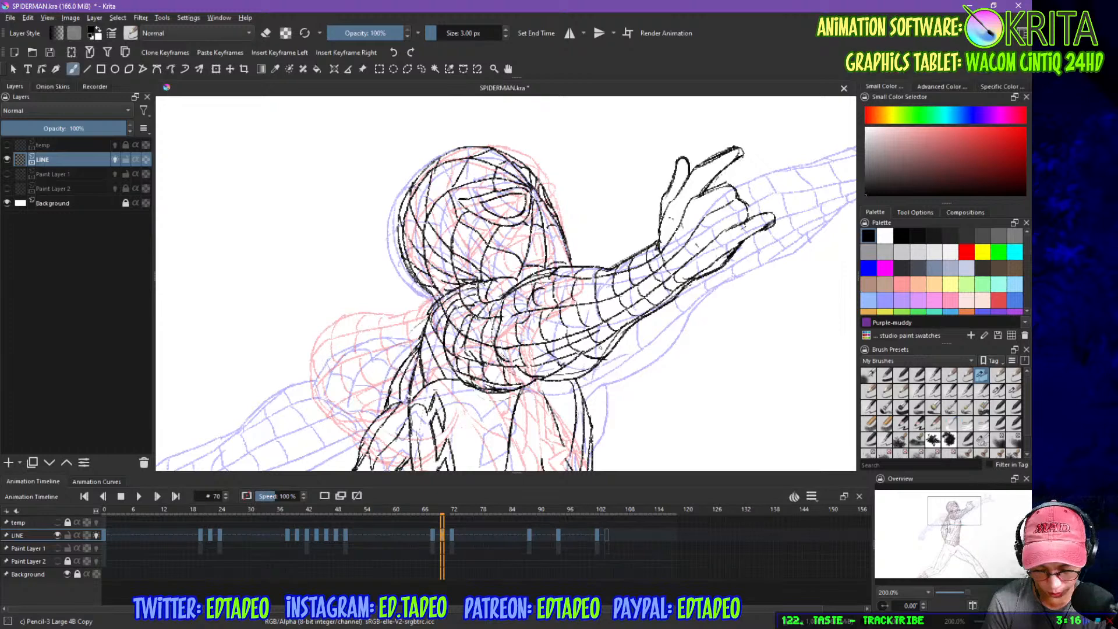
pyautogui.moveTo(599, 344); pyautogui.dragTo(611, 350)
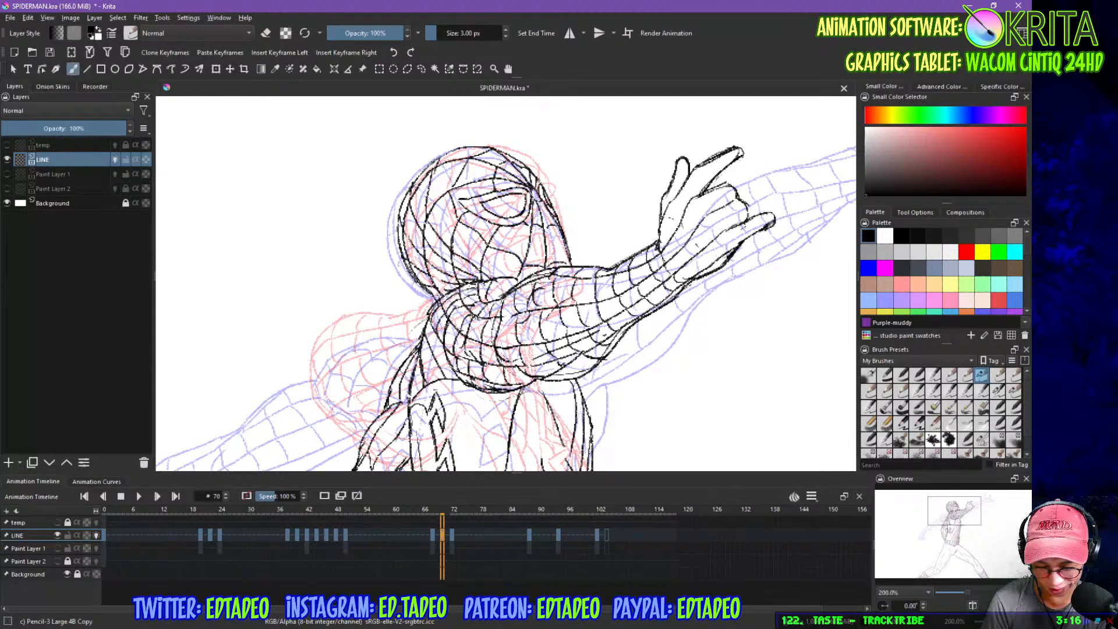
pyautogui.moveTo(612, 336); pyautogui.dragTo(624, 331)
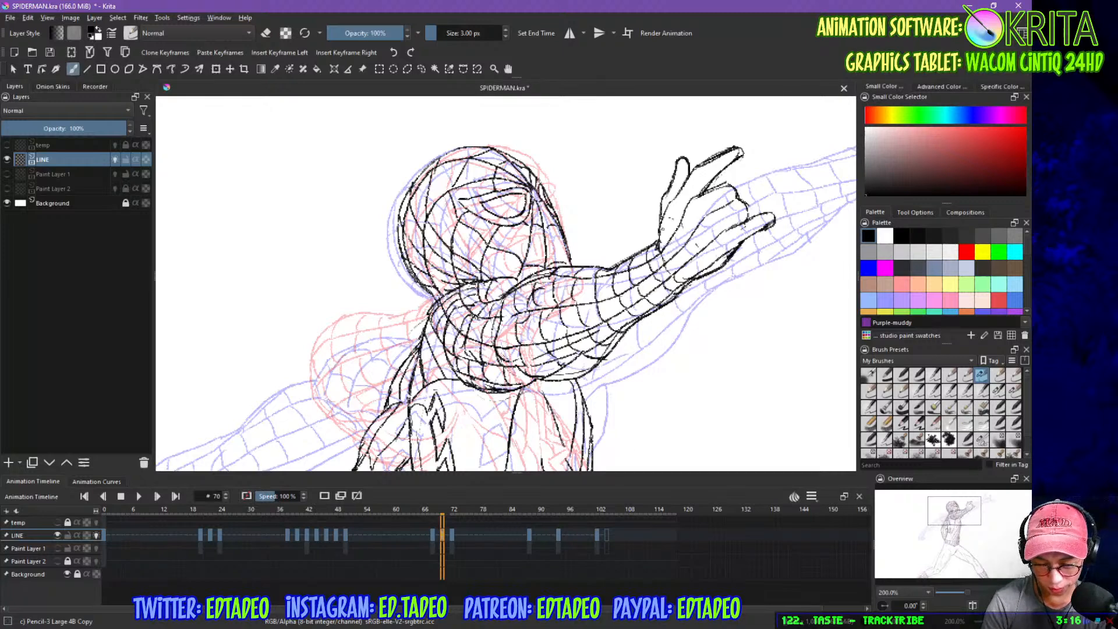
# - Ink the crosswise web lines over the outstretched hand, covering the palm, the curled and extended fingers and the thumb
pyautogui.moveTo(671, 224)
pyautogui.mouseDown()
pyautogui.moveTo(662, 242)
pyautogui.moveTo(672, 213)
pyautogui.moveTo(722, 160)
pyautogui.moveTo(696, 215)
pyautogui.moveTo(717, 204)
pyautogui.moveTo(716, 229)
pyautogui.mouseUp()
pyautogui.moveTo(740, 202)
pyautogui.mouseDown()
pyautogui.moveTo(734, 221)
pyautogui.moveTo(682, 228)
pyautogui.moveTo(675, 265)
pyautogui.moveTo(709, 234)
pyautogui.mouseUp()
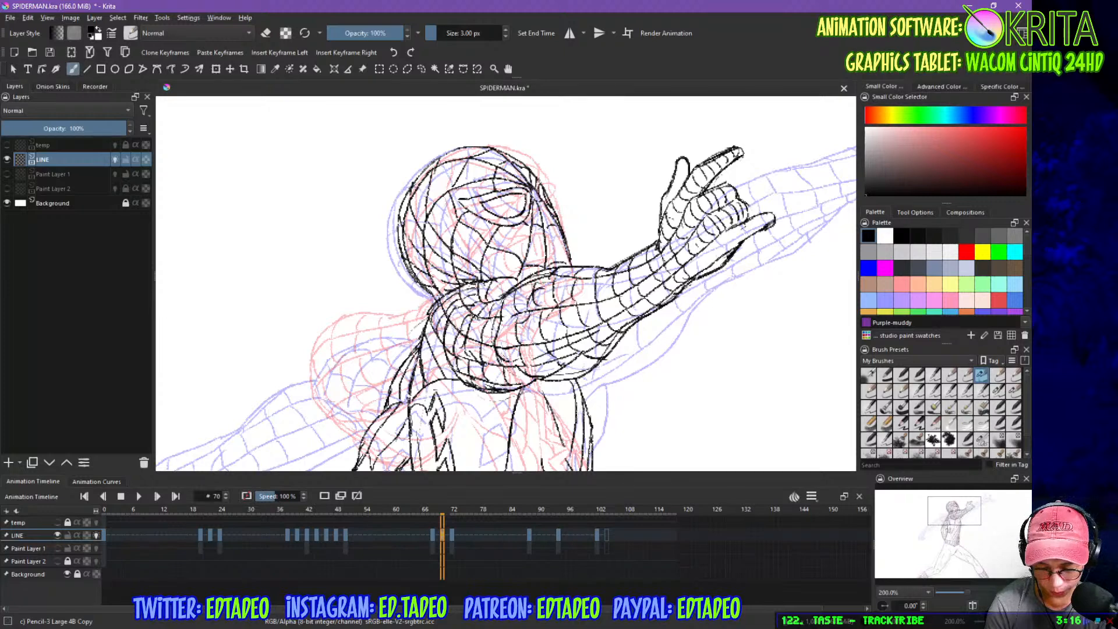
pyautogui.moveTo(722, 246)
pyautogui.mouseDown()
pyautogui.moveTo(707, 260)
pyautogui.moveTo(728, 245)
pyautogui.mouseUp()
pyautogui.moveTo(738, 228); pyautogui.dragTo(743, 239)
pyautogui.moveTo(748, 223); pyautogui.dragTo(753, 233)
pyautogui.moveTo(756, 219); pyautogui.dragTo(769, 226)
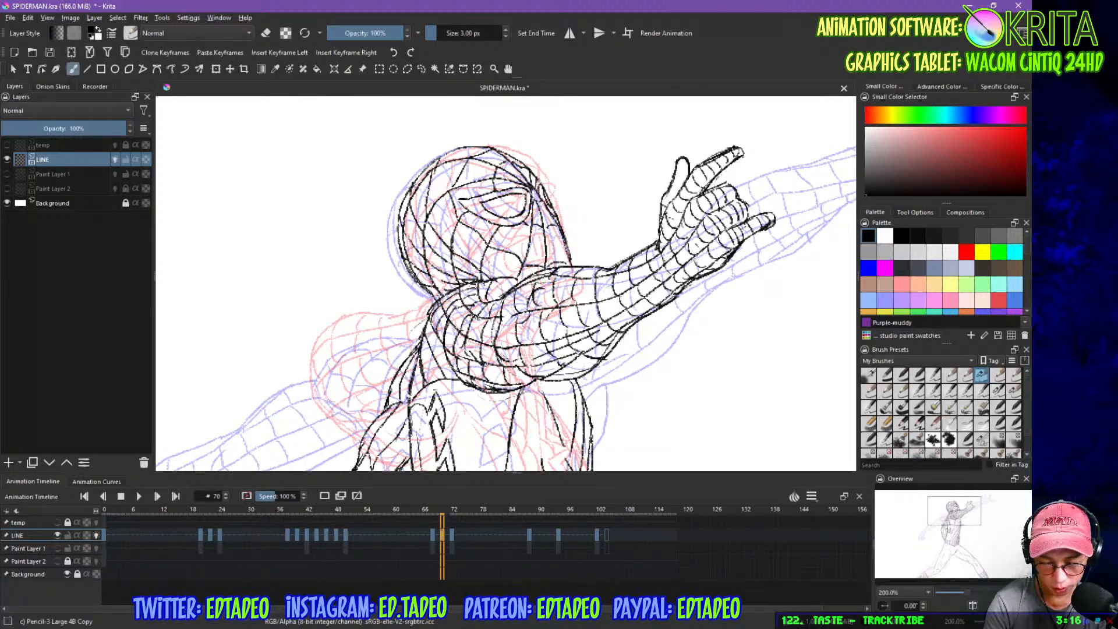
pyautogui.moveTo(668, 188)
pyautogui.mouseDown()
pyautogui.moveTo(680, 192)
pyautogui.moveTo(691, 156)
pyautogui.mouseUp()
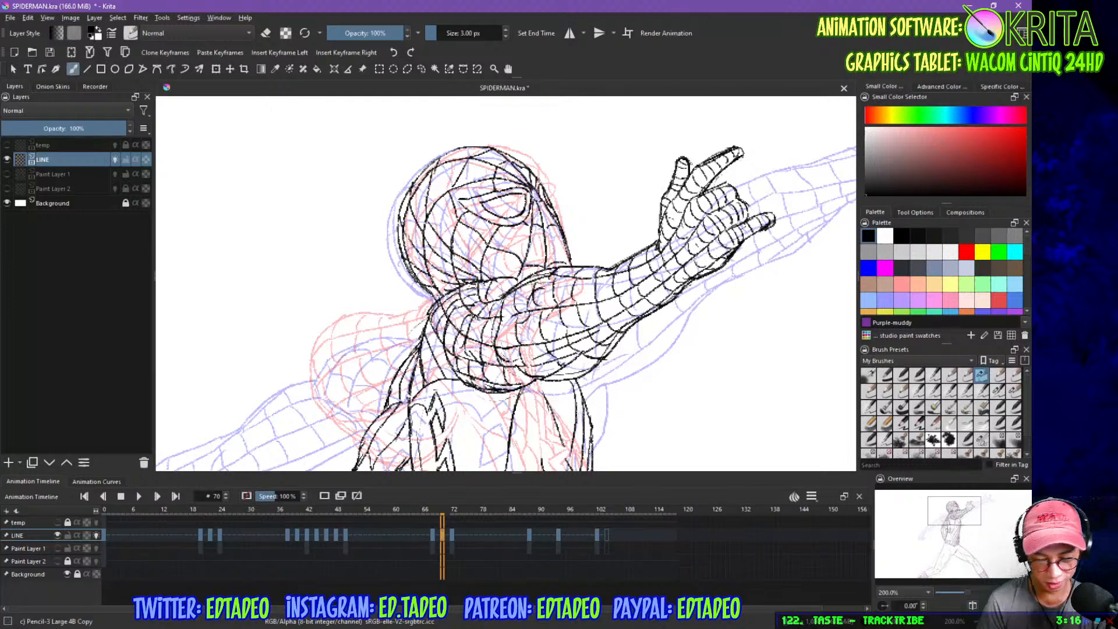
# - Ink the crosswise web lines down the lowered arm from the shoulder past the elbow
pyautogui.moveTo(520, 419); pyautogui.dragTo(584, 246)
pyautogui.moveTo(491, 151)
pyautogui.mouseDown()
pyautogui.moveTo(515, 197)
pyautogui.moveTo(489, 197)
pyautogui.moveTo(478, 221)
pyautogui.mouseUp()
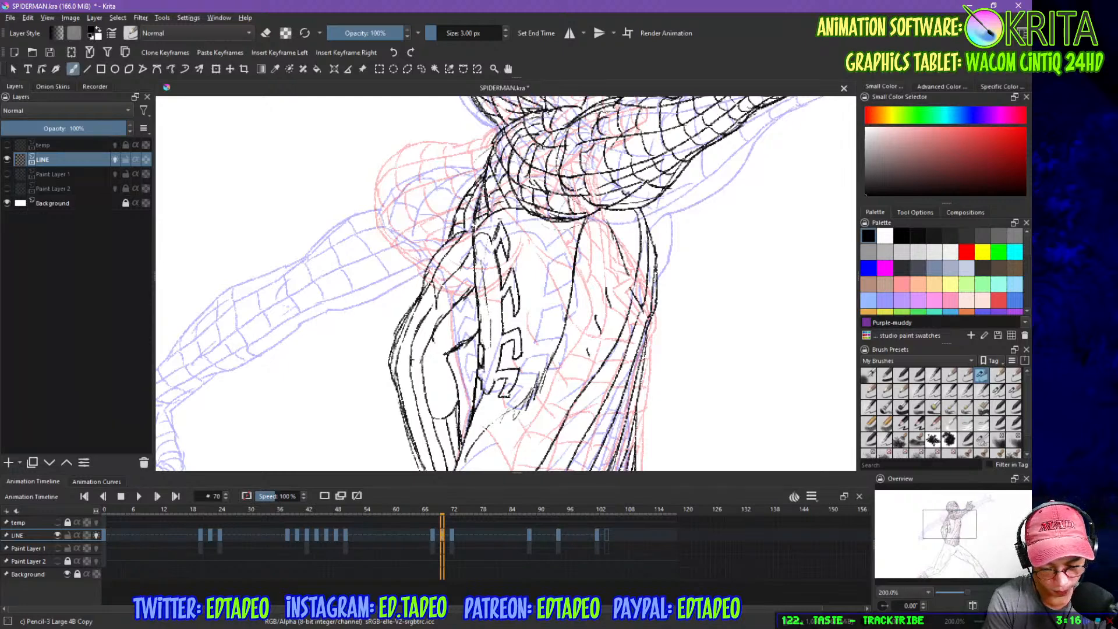
pyautogui.moveTo(476, 222); pyautogui.dragTo(435, 257)
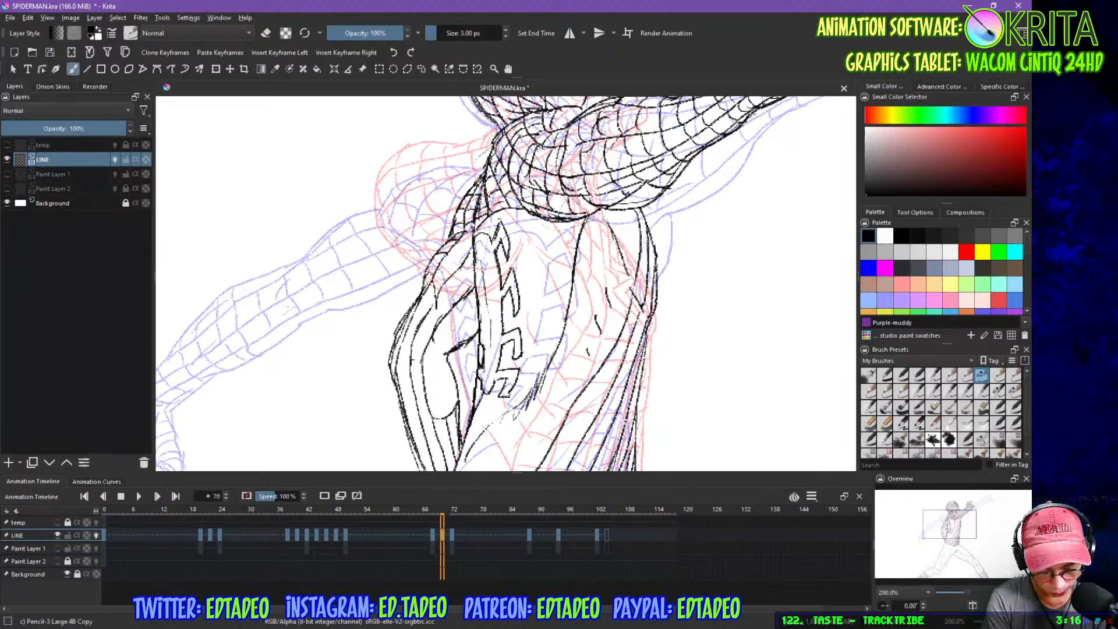
pyautogui.moveTo(420, 351)
pyautogui.mouseDown()
pyautogui.moveTo(477, 223)
pyautogui.moveTo(456, 212)
pyautogui.mouseUp()
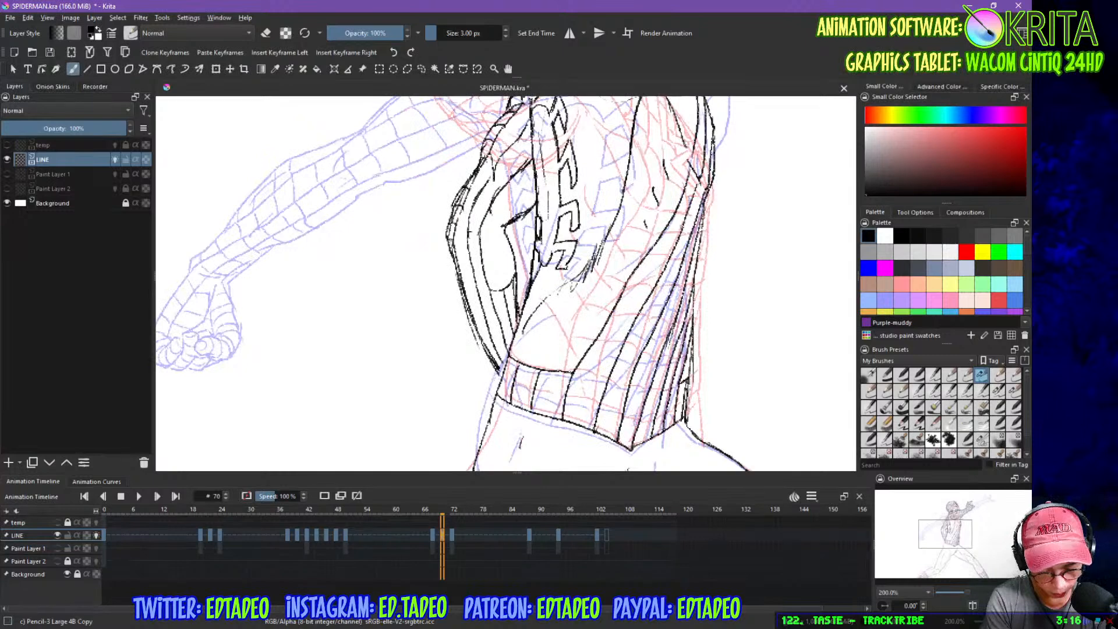
pyautogui.moveTo(464, 275)
pyautogui.mouseDown()
pyautogui.moveTo(455, 285)
pyautogui.moveTo(480, 356)
pyautogui.mouseUp()
pyautogui.moveTo(459, 228); pyautogui.dragTo(471, 230)
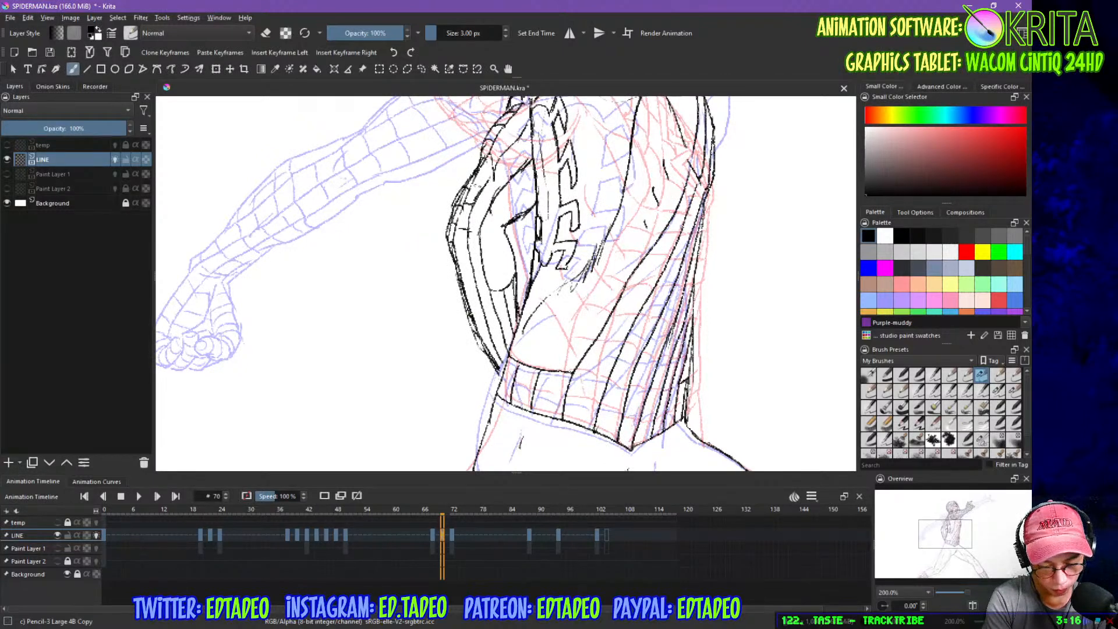
pyautogui.moveTo(491, 169)
pyautogui.mouseDown()
pyautogui.moveTo(478, 176)
pyautogui.moveTo(487, 162)
pyautogui.mouseUp()
pyautogui.moveTo(502, 140)
pyautogui.mouseDown()
pyautogui.moveTo(494, 146)
pyautogui.moveTo(515, 122)
pyautogui.moveTo(520, 146)
pyautogui.moveTo(480, 200)
pyautogui.mouseUp()
pyautogui.moveTo(487, 207); pyautogui.dragTo(468, 255)
# - Ink the crosswise web lines along the lowered forearm to the waist and out to its edges, redoing the misplaced strokes
pyautogui.moveTo(486, 267)
pyautogui.mouseDown()
pyautogui.moveTo(476, 290)
pyautogui.moveTo(493, 291)
pyautogui.mouseUp()
pyautogui.moveTo(481, 306)
pyautogui.mouseDown()
pyautogui.moveTo(494, 306)
pyautogui.moveTo(503, 338)
pyautogui.moveTo(506, 300)
pyautogui.mouseUp()
pyautogui.hotkey('ctrl', 'z')
pyautogui.hotkey('ctrl', 'z')
pyautogui.moveTo(502, 300); pyautogui.dragTo(508, 317)
pyautogui.hotkey('ctrl', 'z')
pyautogui.hotkey('ctrl', 'z')
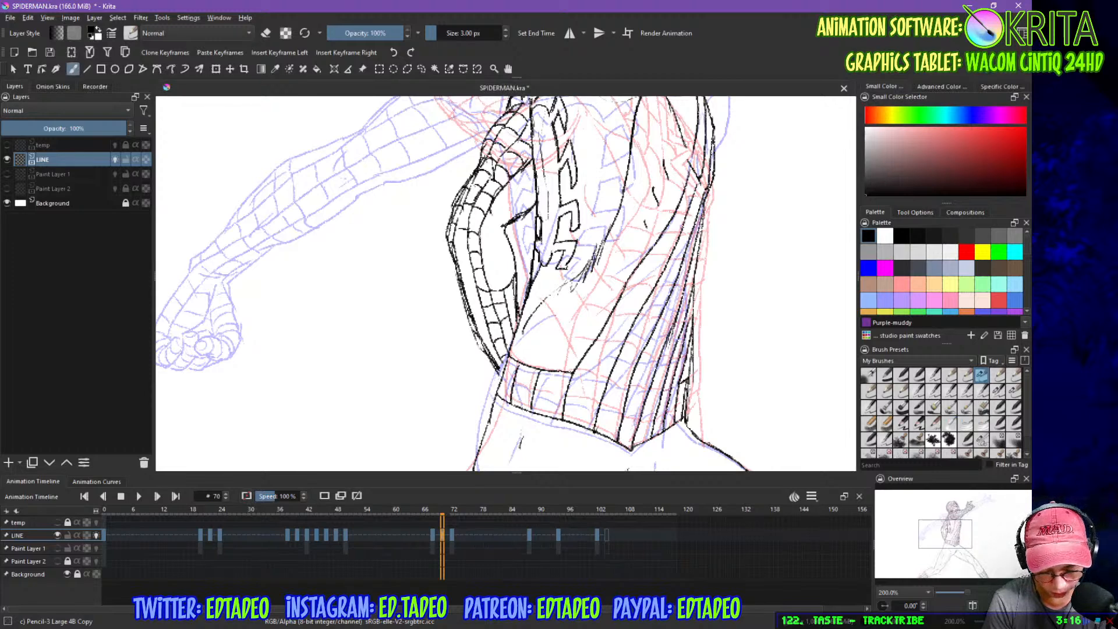
pyautogui.moveTo(453, 245)
pyautogui.mouseDown()
pyautogui.moveTo(468, 251)
pyautogui.moveTo(477, 287)
pyautogui.mouseUp()
pyautogui.moveTo(465, 300); pyautogui.dragTo(494, 343)
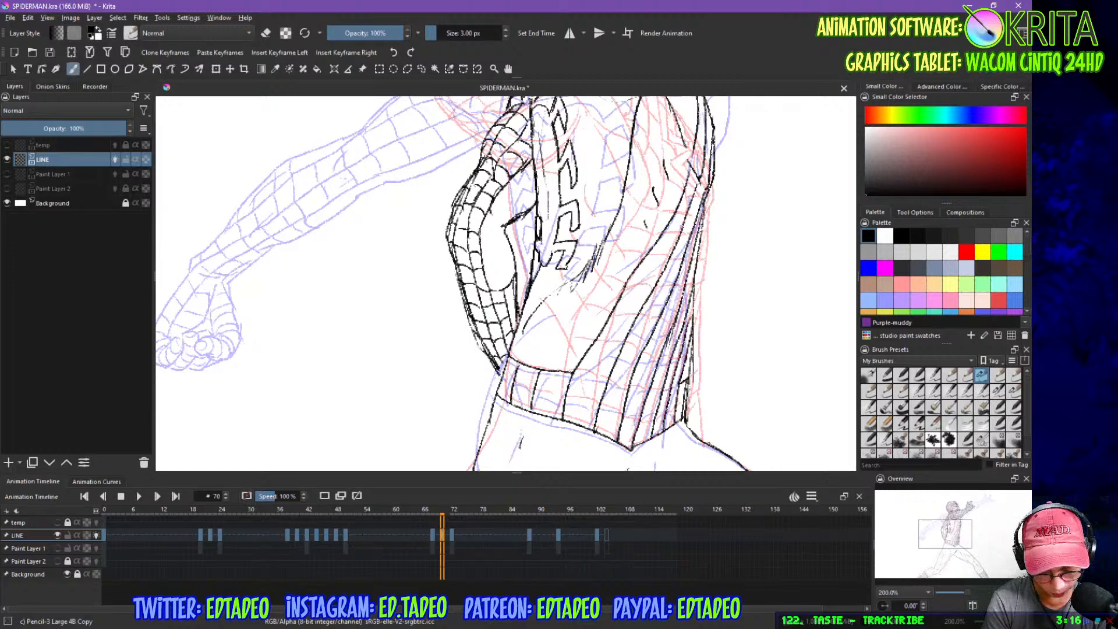
pyautogui.moveTo(506, 303)
pyautogui.mouseDown()
pyautogui.moveTo(513, 295)
pyautogui.moveTo(519, 319)
pyautogui.mouseUp()
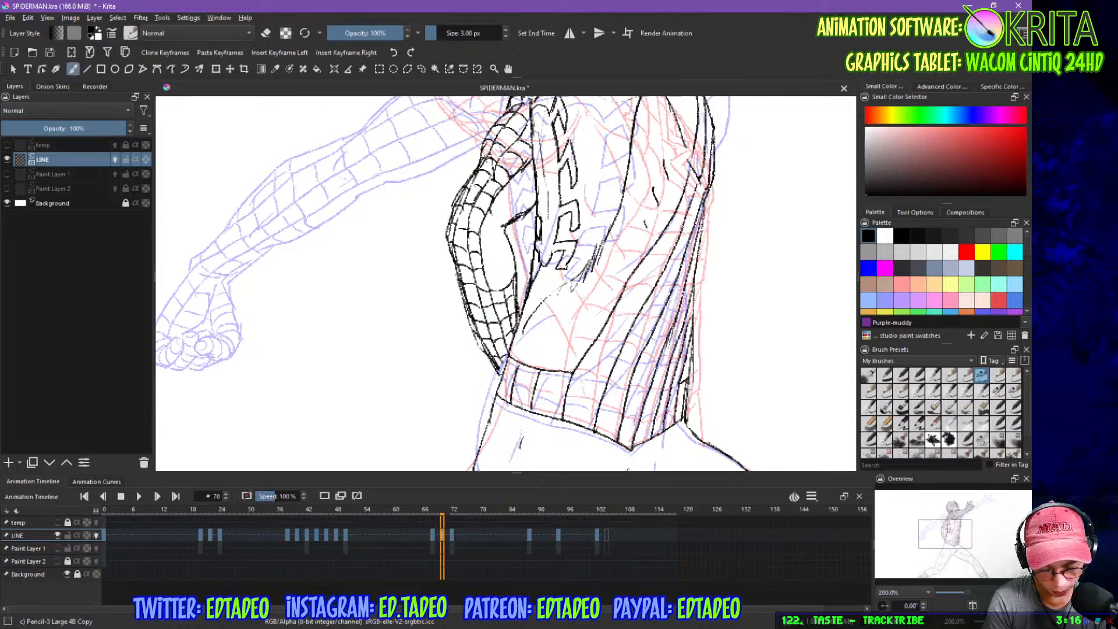
# - Touch up the outline on the underside of the outstretched upper arm and at the crown of the mask
pyautogui.moveTo(695, 261); pyautogui.dragTo(640, 316)
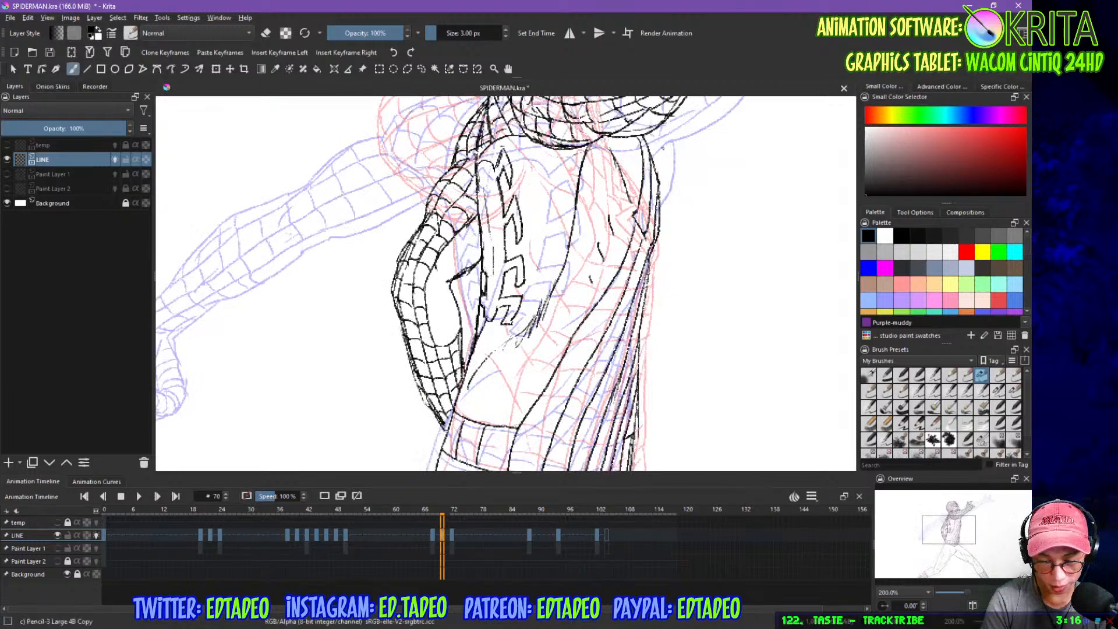
pyautogui.moveTo(648, 206); pyautogui.dragTo(613, 317)
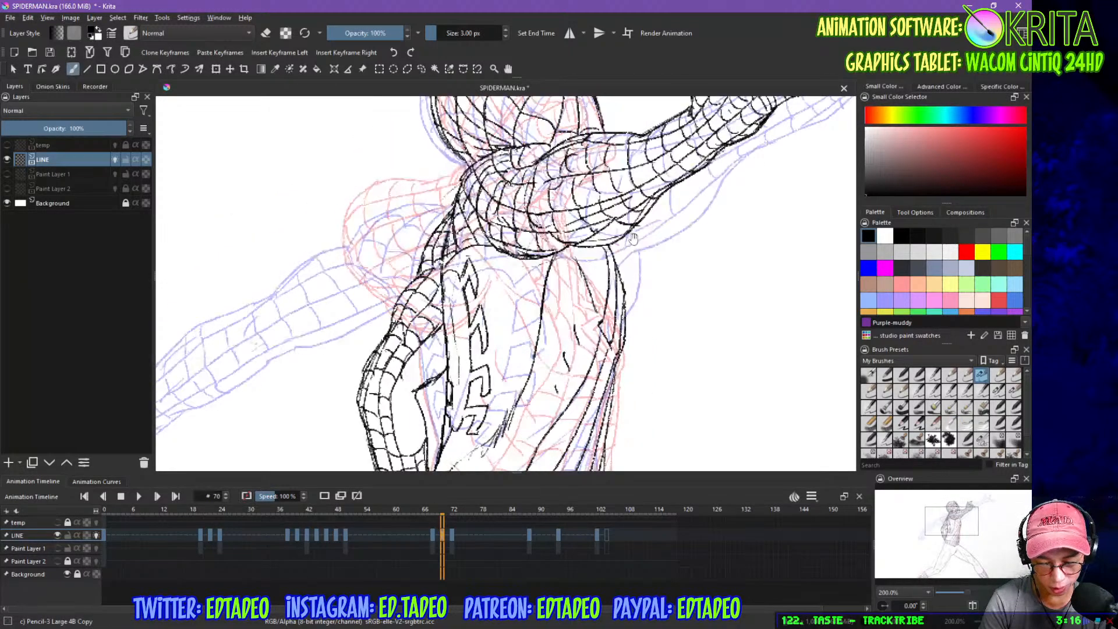
pyautogui.moveTo(587, 247); pyautogui.dragTo(649, 216)
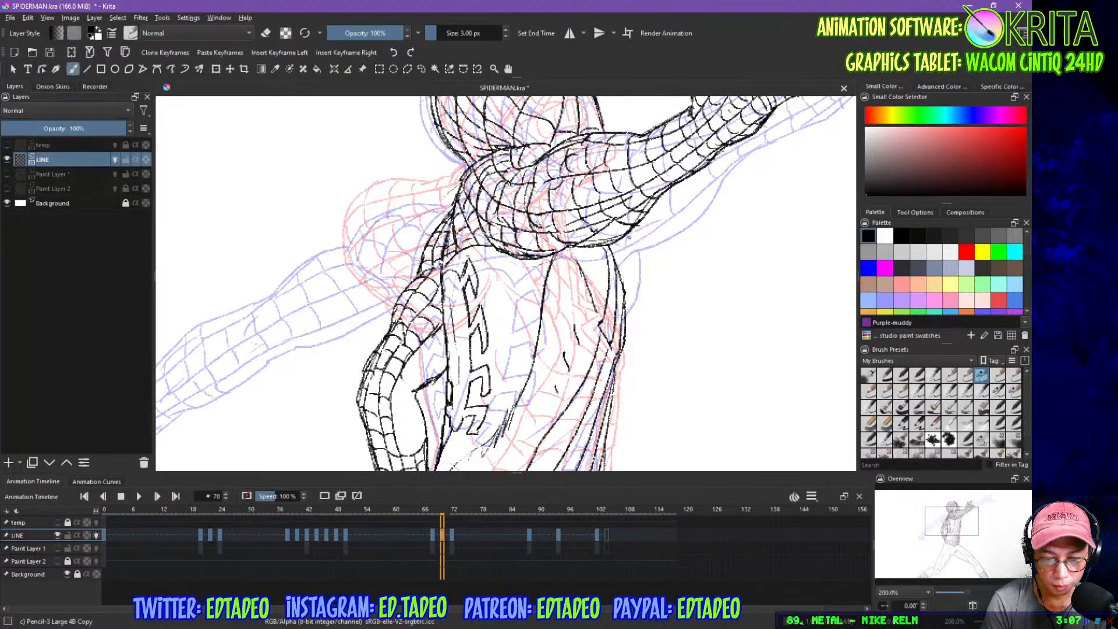
pyautogui.moveTo(704, 165); pyautogui.dragTo(674, 275)
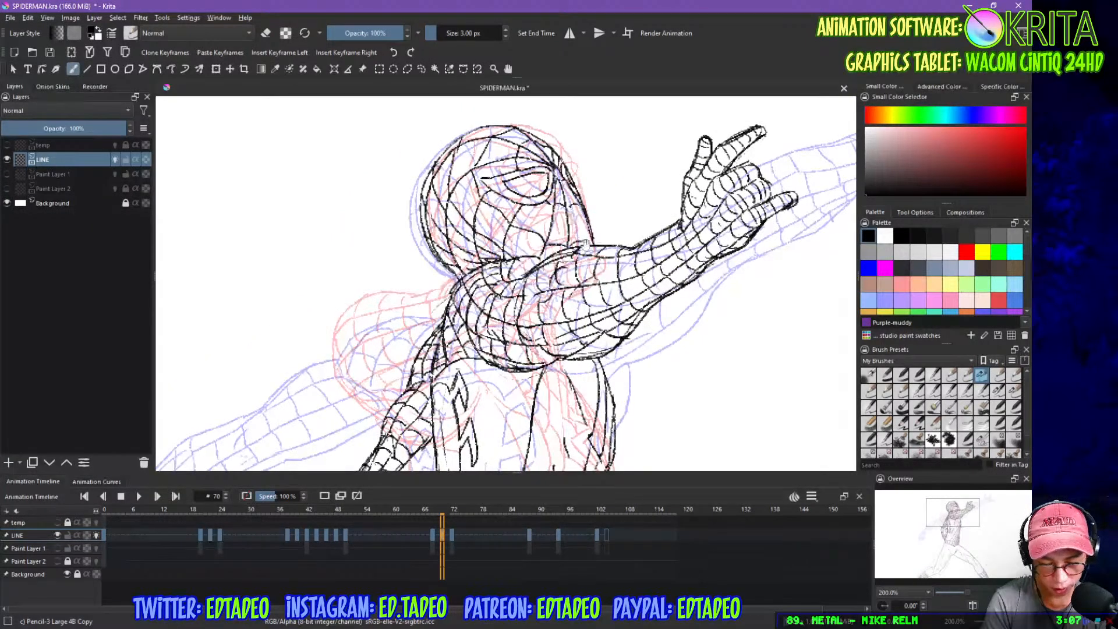
pyautogui.moveTo(475, 128)
pyautogui.mouseDown()
pyautogui.moveTo(441, 157)
pyautogui.moveTo(494, 125)
pyautogui.mouseUp()
# - Ink the first band of crosswise web lines down the side of the torso and continue it across the belt
pyautogui.moveTo(646, 397)
pyautogui.mouseDown()
pyautogui.moveTo(638, 290)
pyautogui.moveTo(650, 241)
pyautogui.mouseUp()
pyautogui.moveTo(636, 332); pyautogui.dragTo(654, 218)
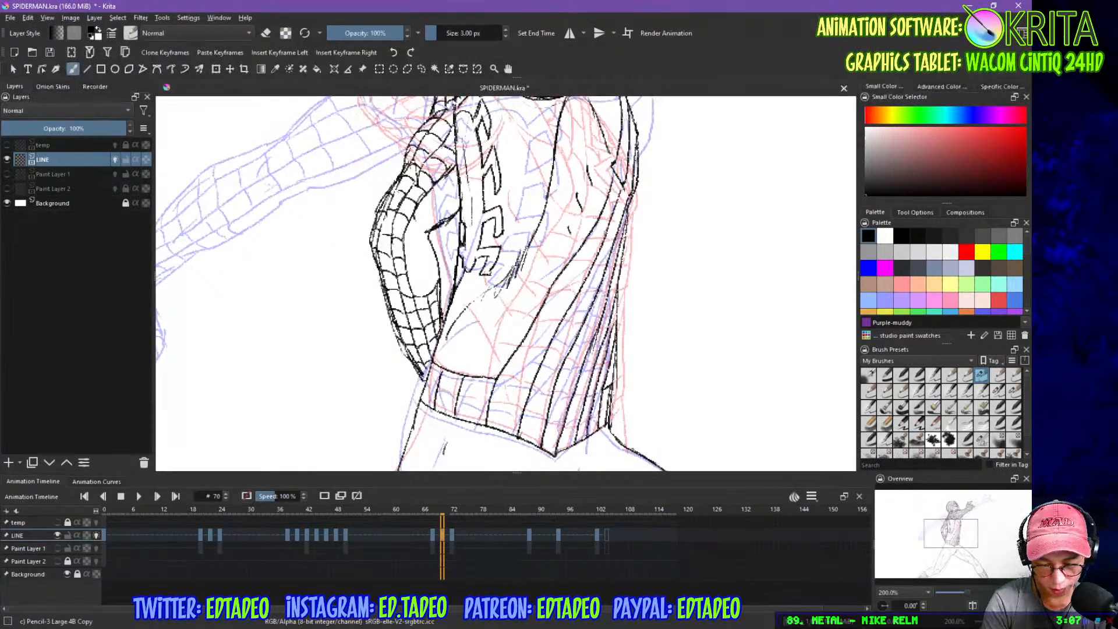
pyautogui.moveTo(625, 114); pyautogui.dragTo(629, 231)
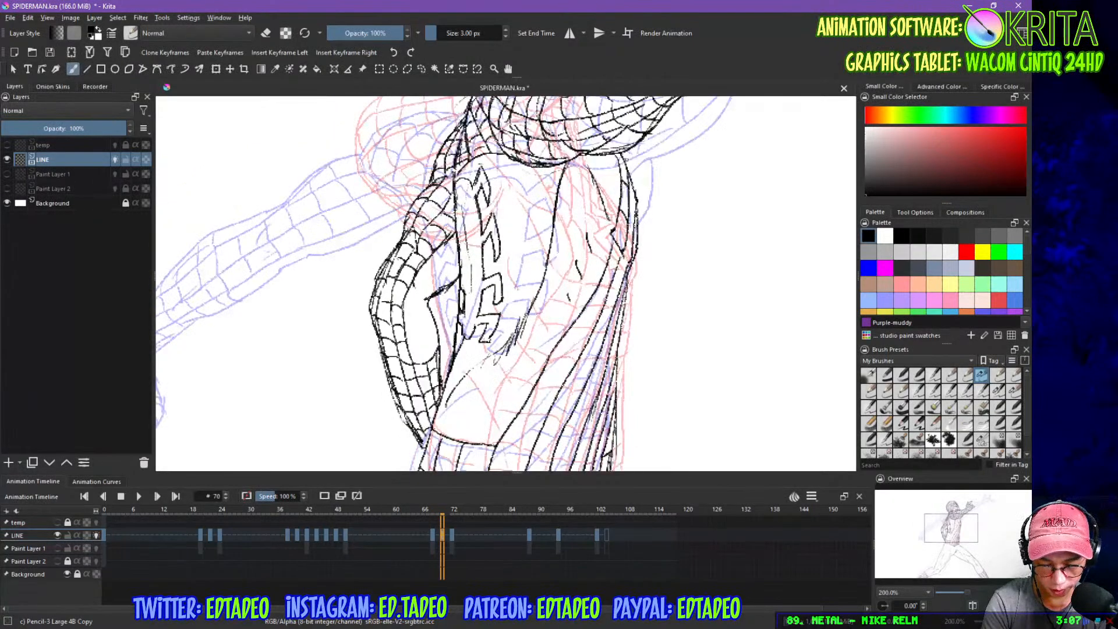
pyautogui.moveTo(618, 156)
pyautogui.mouseDown()
pyautogui.moveTo(636, 200)
pyautogui.moveTo(624, 283)
pyautogui.moveTo(607, 301)
pyautogui.moveTo(644, 232)
pyautogui.moveTo(624, 246)
pyautogui.moveTo(647, 253)
pyautogui.mouseUp()
pyautogui.moveTo(611, 268)
pyautogui.mouseDown()
pyautogui.moveTo(634, 275)
pyautogui.moveTo(584, 374)
pyautogui.mouseUp()
pyautogui.moveTo(546, 385)
pyautogui.mouseDown()
pyautogui.moveTo(577, 395)
pyautogui.moveTo(515, 378)
pyautogui.mouseUp()
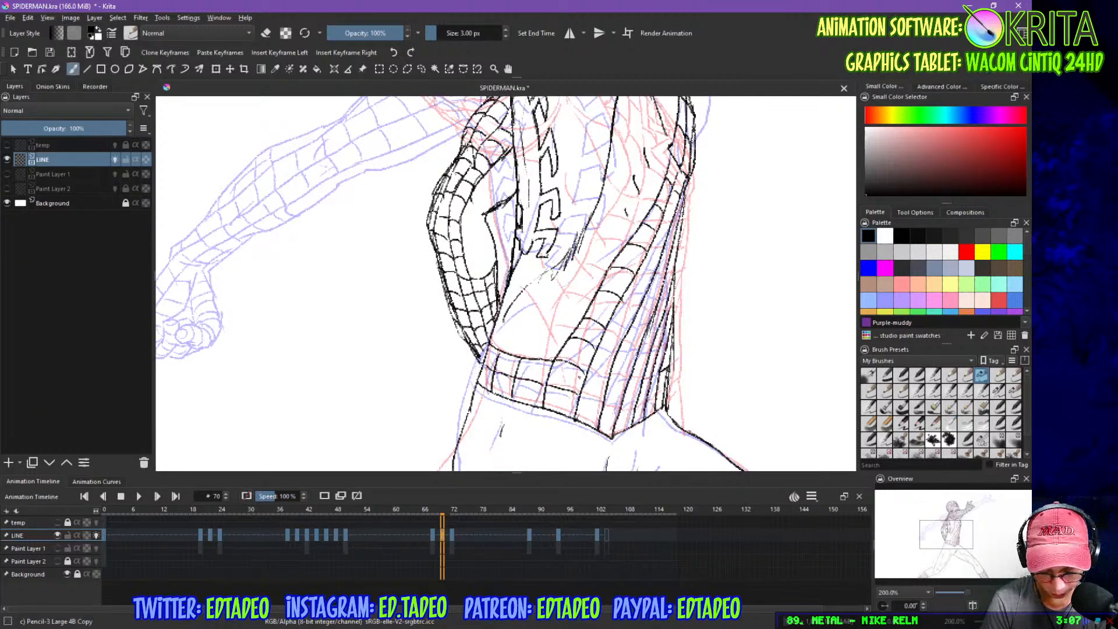
# - Ink the second band of crosswise web lines on the side of the torso, from the belt up toward the armpit
pyautogui.moveTo(580, 396)
pyautogui.mouseDown()
pyautogui.moveTo(601, 403)
pyautogui.moveTo(626, 333)
pyautogui.mouseUp()
pyautogui.moveTo(635, 275); pyautogui.dragTo(652, 281)
pyautogui.moveTo(621, 301); pyautogui.dragTo(635, 311)
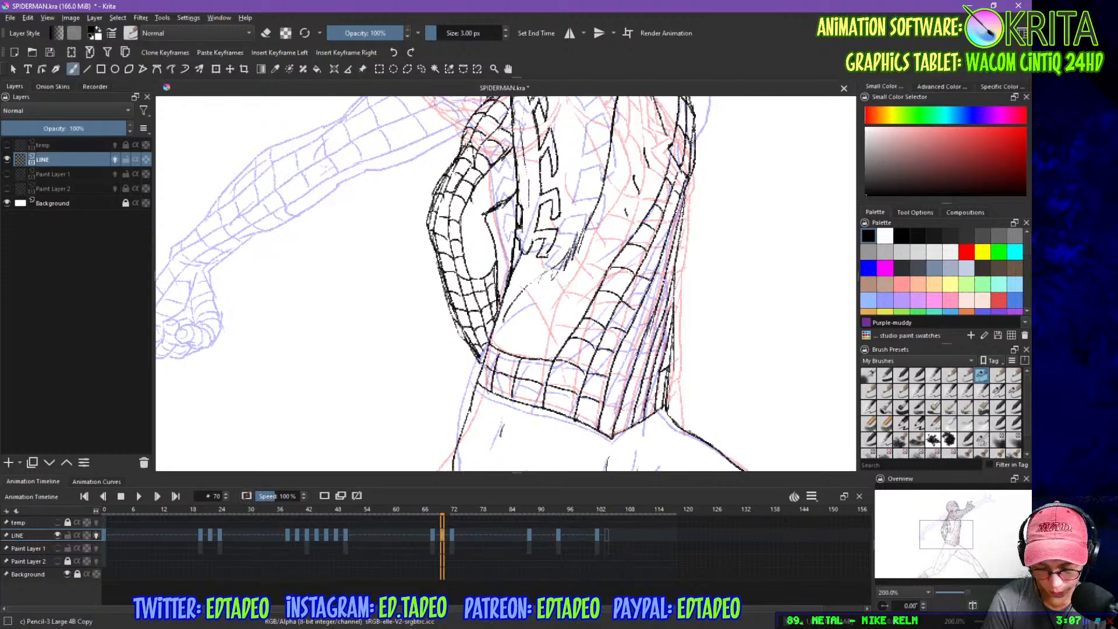
pyautogui.moveTo(647, 252); pyautogui.dragTo(662, 256)
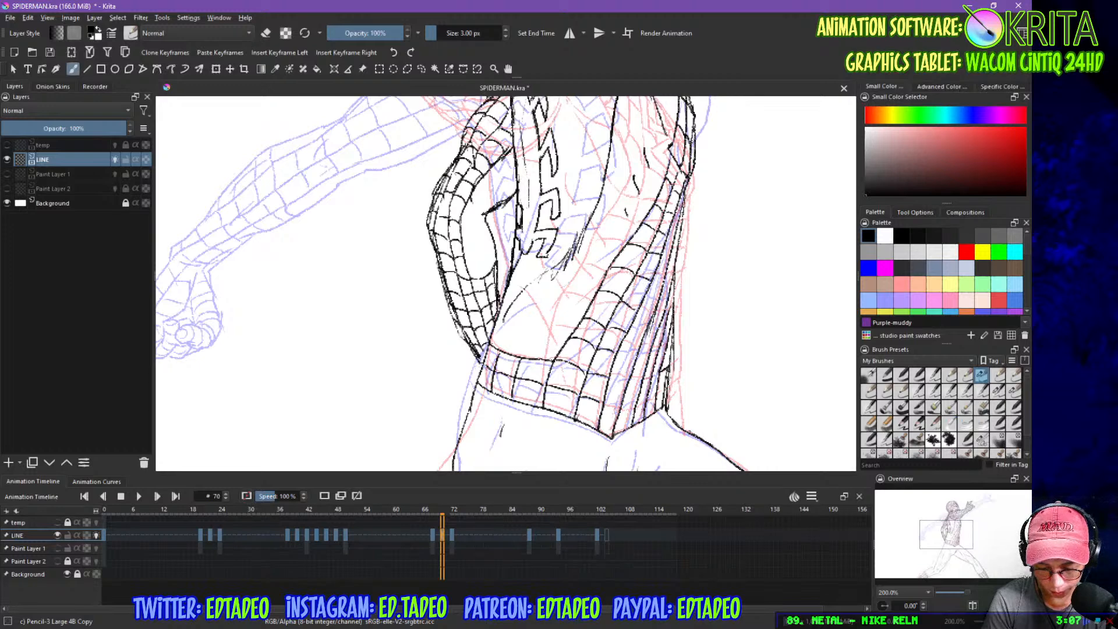
# - Ink the remaining crosswise web lines out to the torso's back edge, saving the file along the way
pyautogui.moveTo(663, 255)
pyautogui.mouseDown()
pyautogui.moveTo(672, 261)
pyautogui.moveTo(651, 318)
pyautogui.mouseUp()
pyautogui.moveTo(626, 332)
pyautogui.mouseDown()
pyautogui.moveTo(643, 336)
pyautogui.moveTo(619, 409)
pyautogui.moveTo(635, 408)
pyautogui.moveTo(641, 380)
pyautogui.mouseUp()
pyautogui.moveTo(654, 318); pyautogui.dragTo(667, 312)
pyautogui.moveTo(646, 339); pyautogui.dragTo(657, 334)
pyautogui.moveTo(662, 292); pyautogui.dragTo(682, 233)
pyautogui.hotkey('ctrl', 's')
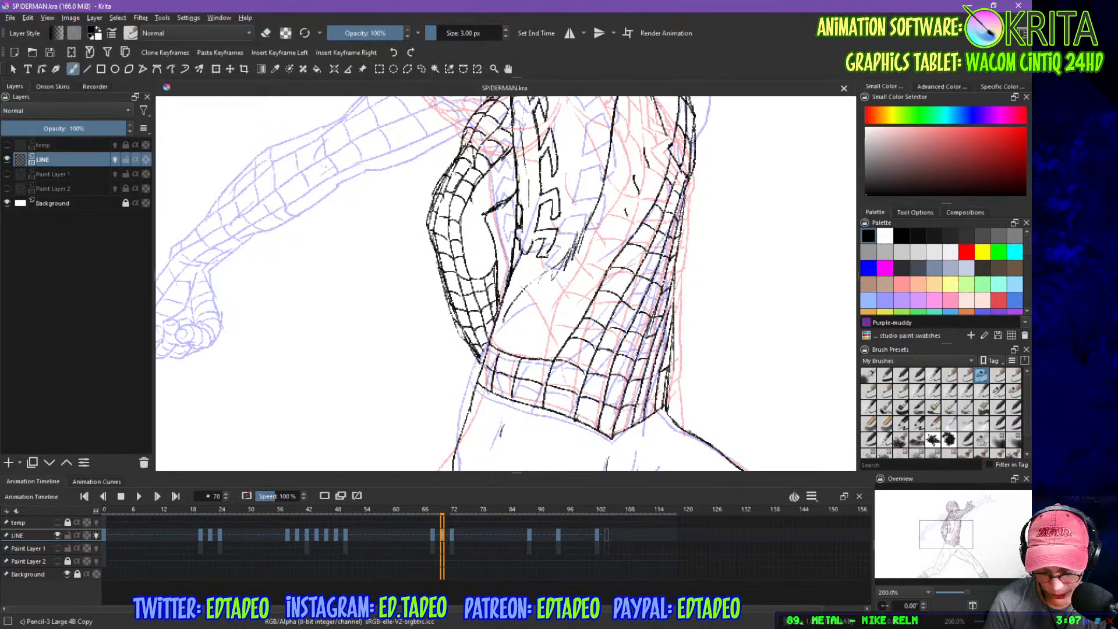
pyautogui.moveTo(650, 354); pyautogui.dragTo(660, 358)
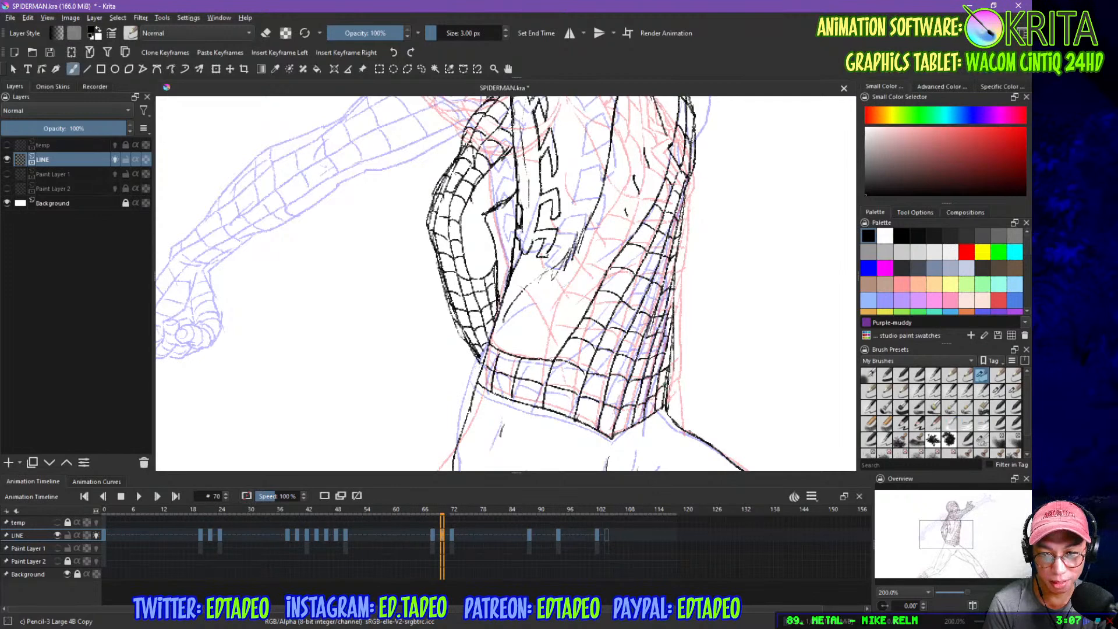
# - Ink the crosswise web lines on the bent leg's boot and add small crease marks on the calf and near the knee
pyautogui.press('5')
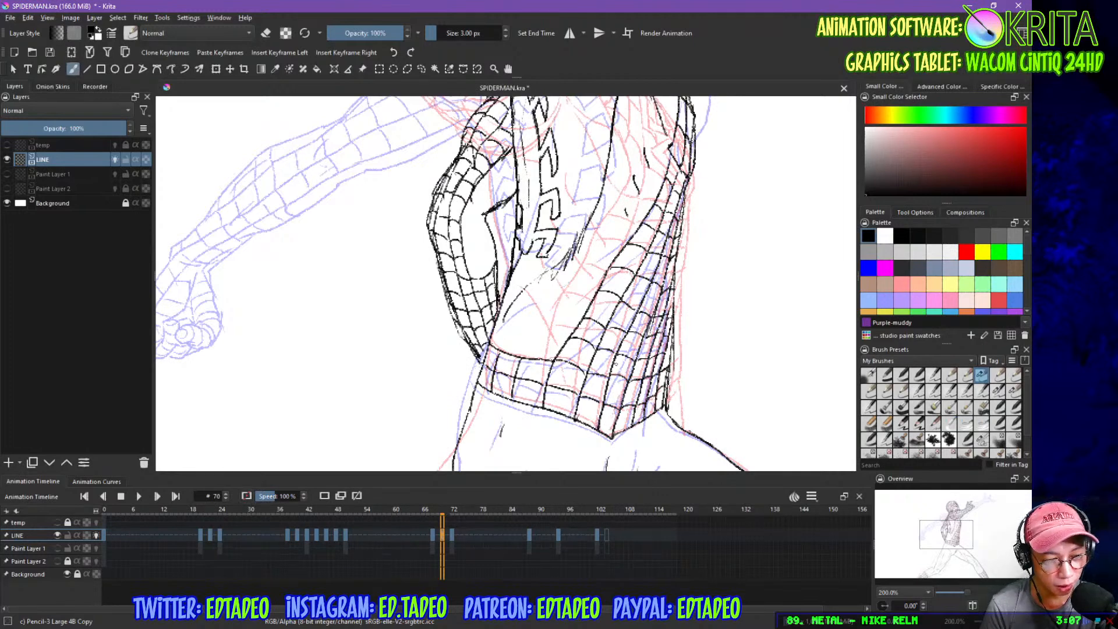
pyautogui.press('2')
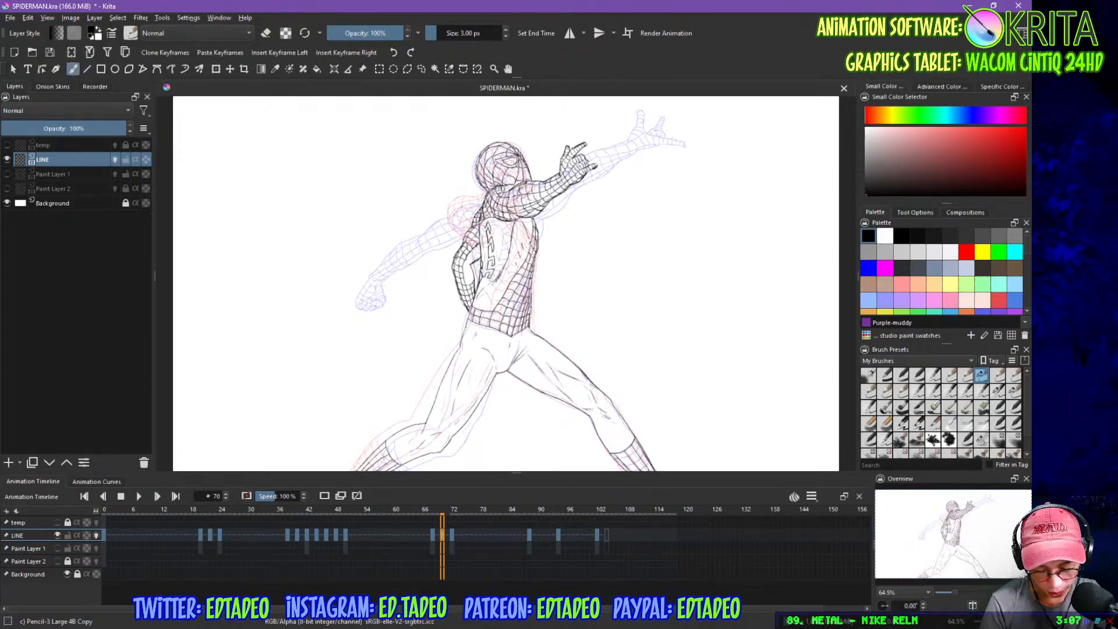
pyautogui.moveTo(518, 421); pyautogui.dragTo(570, 345)
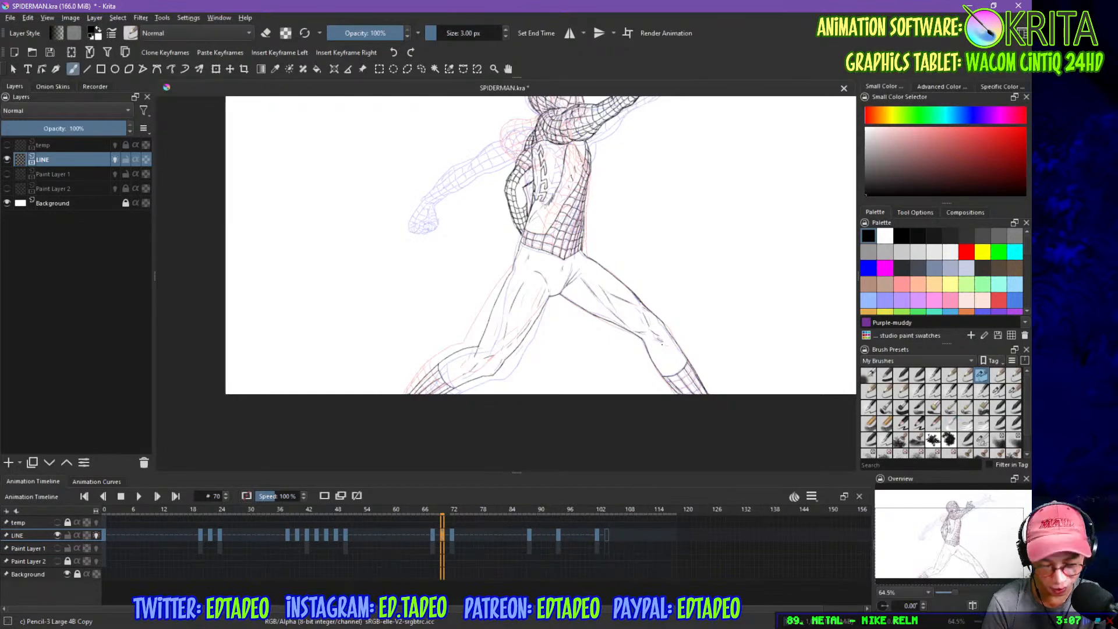
pyautogui.scroll(5, 519, 266)
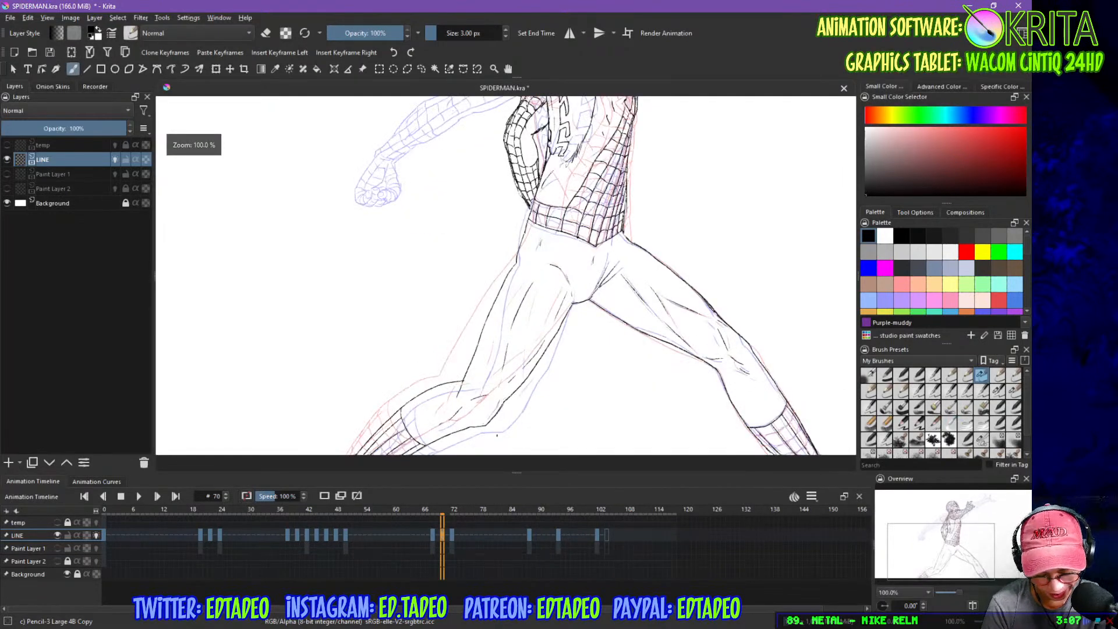
pyautogui.moveTo(641, 272); pyautogui.dragTo(775, 131)
pyautogui.scroll(1, 521, 337)
pyautogui.moveTo(535, 376)
pyautogui.mouseDown()
pyautogui.moveTo(562, 326)
pyautogui.moveTo(483, 376)
pyautogui.moveTo(471, 364)
pyautogui.moveTo(512, 333)
pyautogui.mouseUp()
pyautogui.moveTo(452, 362)
pyautogui.mouseDown()
pyautogui.moveTo(458, 375)
pyautogui.moveTo(442, 377)
pyautogui.moveTo(465, 349)
pyautogui.mouseUp()
pyautogui.moveTo(478, 318); pyautogui.dragTo(484, 334)
pyautogui.moveTo(504, 294); pyautogui.dragTo(501, 315)
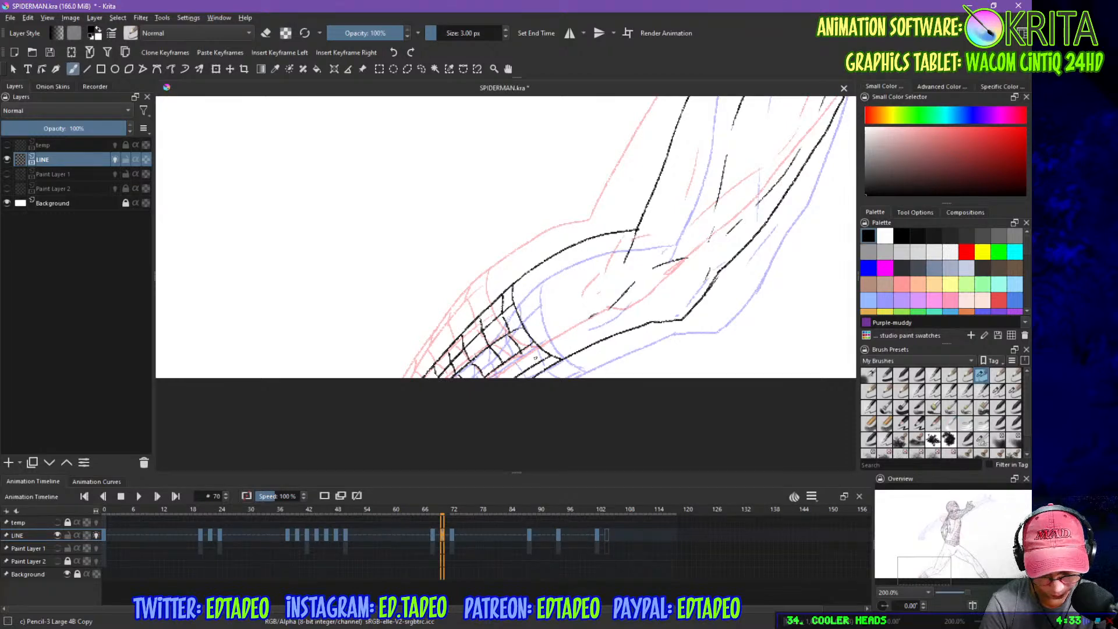
pyautogui.moveTo(536, 353)
pyautogui.mouseDown()
pyautogui.moveTo(506, 371)
pyautogui.moveTo(538, 368)
pyautogui.mouseUp()
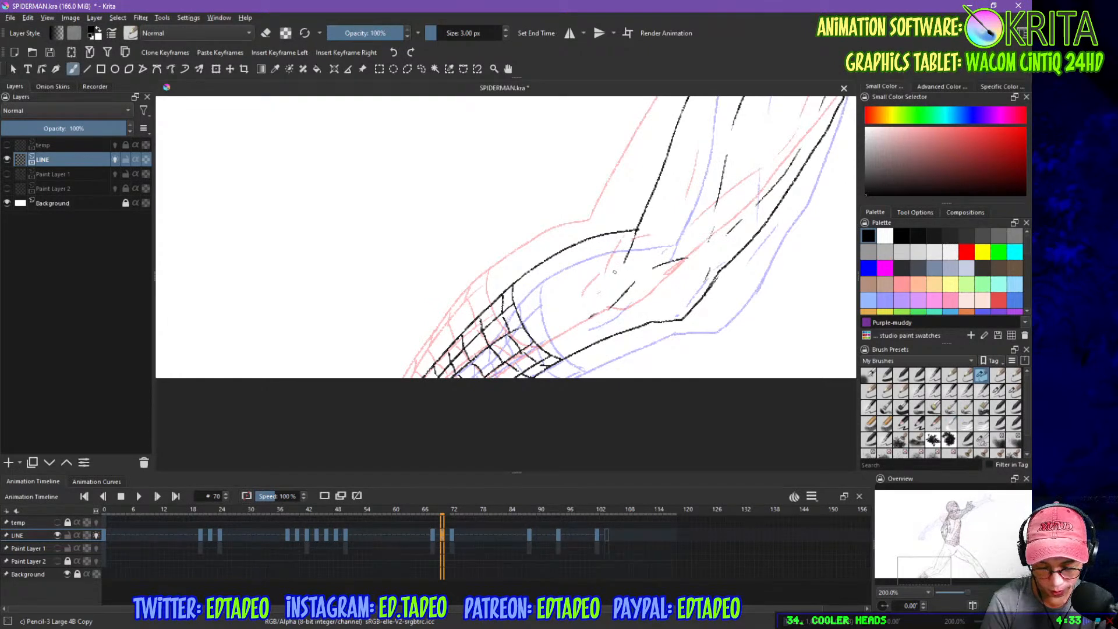
pyautogui.moveTo(549, 337); pyautogui.dragTo(558, 329)
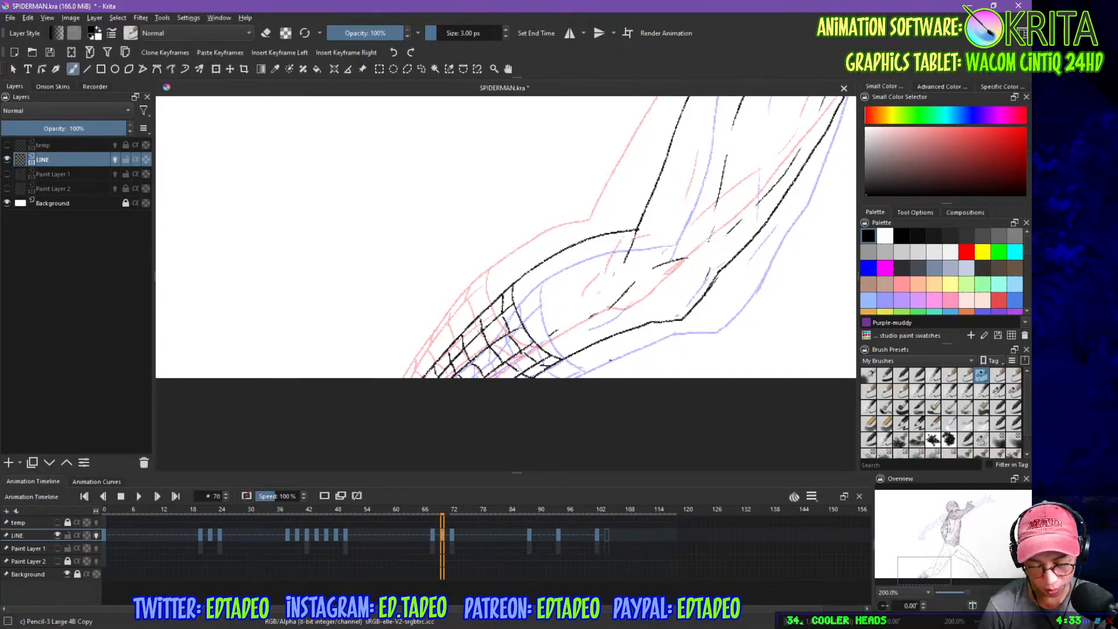
pyautogui.moveTo(637, 305); pyautogui.dragTo(636, 318)
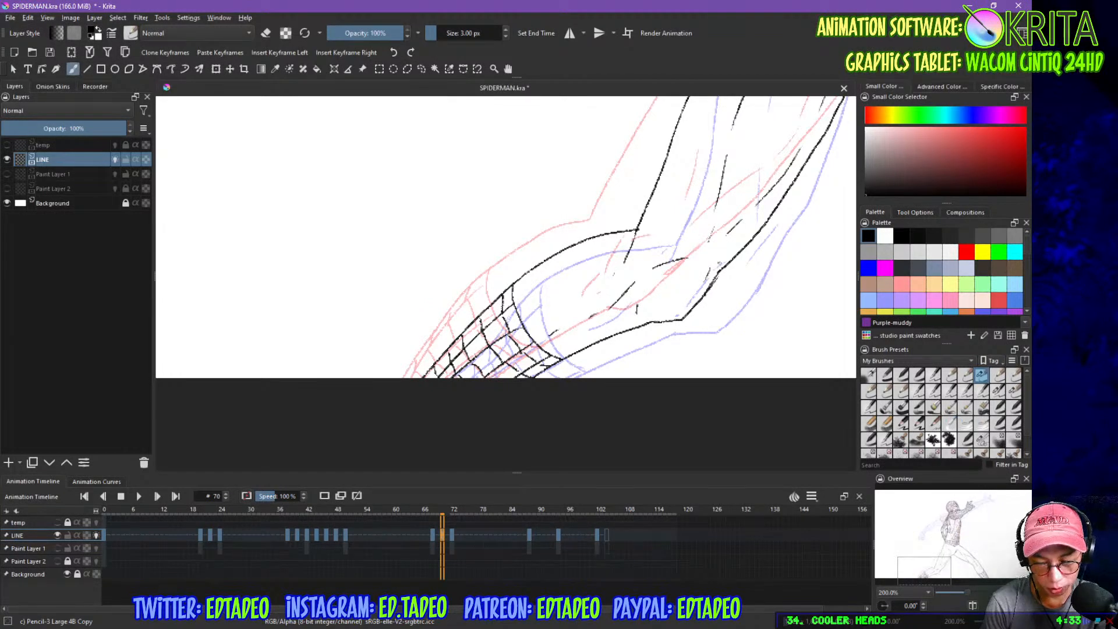
# - Ink the crosswise web lines on the extended leg's boot and save the file
pyautogui.moveTo(700, 213); pyautogui.dragTo(633, 316)
pyautogui.press('-')
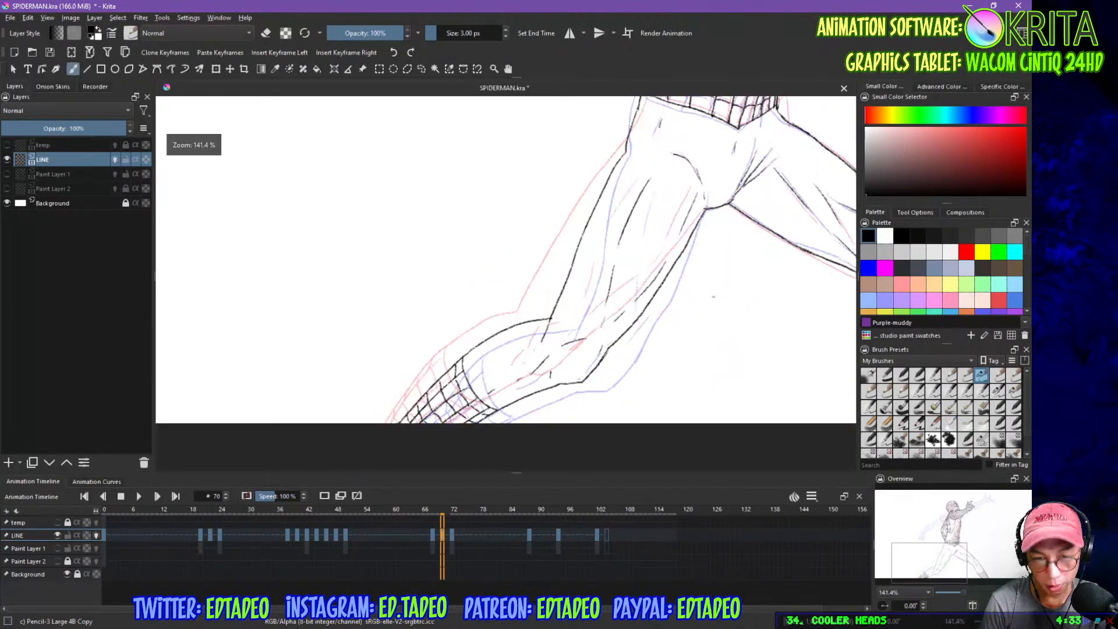
pyautogui.press('-')
pyautogui.moveTo(739, 330); pyautogui.dragTo(638, 361)
pyautogui.moveTo(734, 363)
pyautogui.mouseDown()
pyautogui.moveTo(696, 374)
pyautogui.moveTo(647, 348)
pyautogui.moveTo(477, 177)
pyautogui.mouseUp()
pyautogui.press('+')
pyautogui.moveTo(608, 337)
pyautogui.mouseDown()
pyautogui.moveTo(642, 328)
pyautogui.moveTo(673, 371)
pyautogui.moveTo(627, 359)
pyautogui.moveTo(609, 337)
pyautogui.moveTo(662, 329)
pyautogui.moveTo(693, 362)
pyautogui.mouseUp()
pyautogui.moveTo(662, 291); pyautogui.dragTo(700, 365)
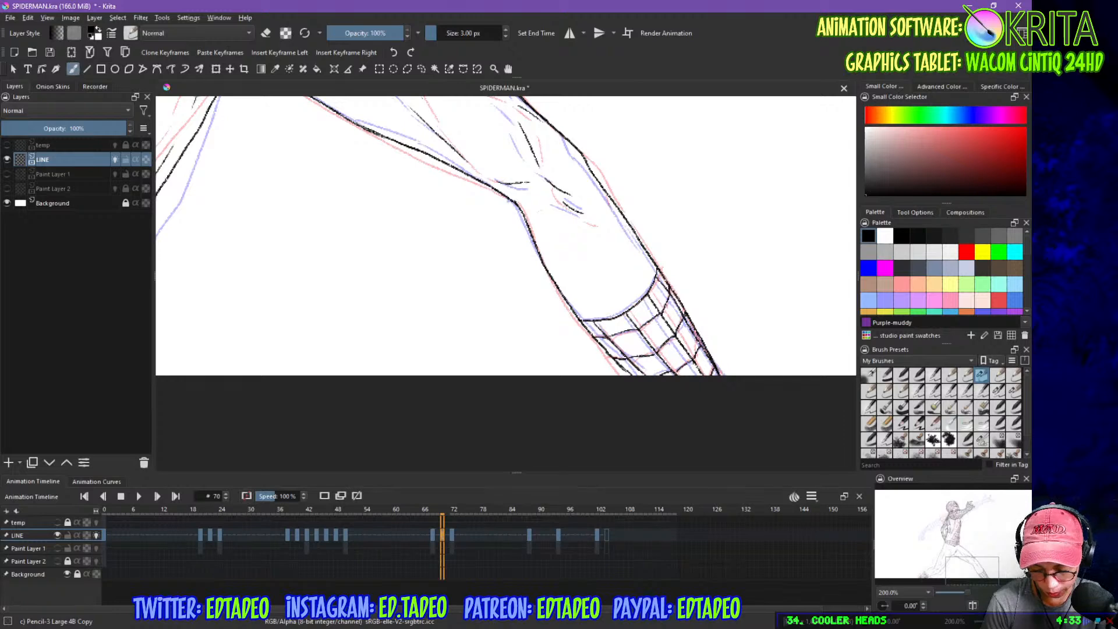
pyautogui.press('5')
pyautogui.press('2')
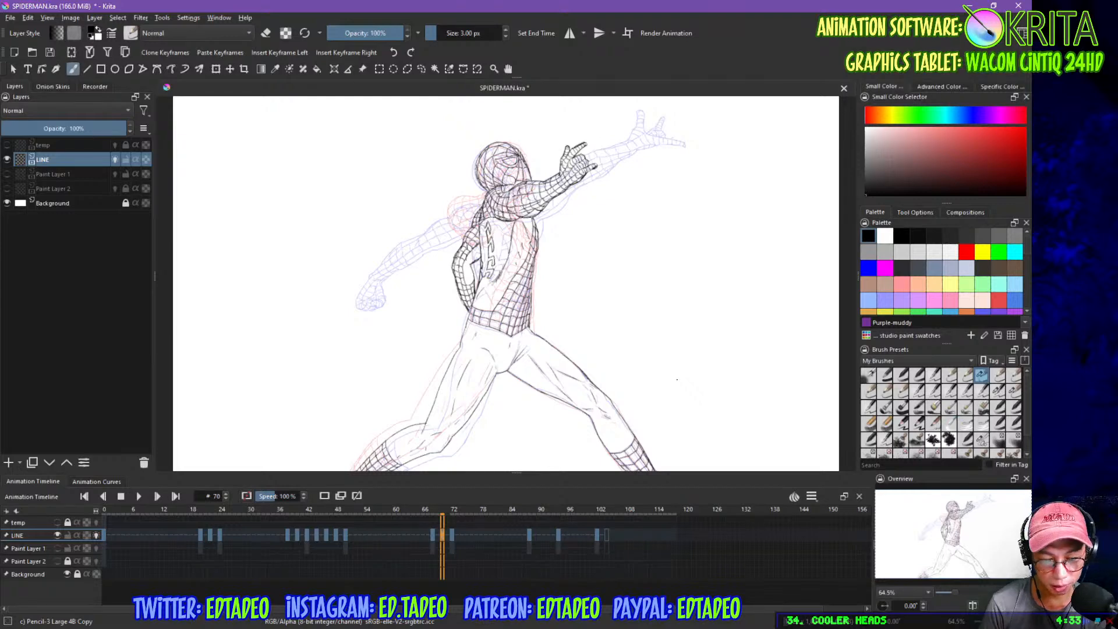
pyautogui.hotkey('ctrl', 's')
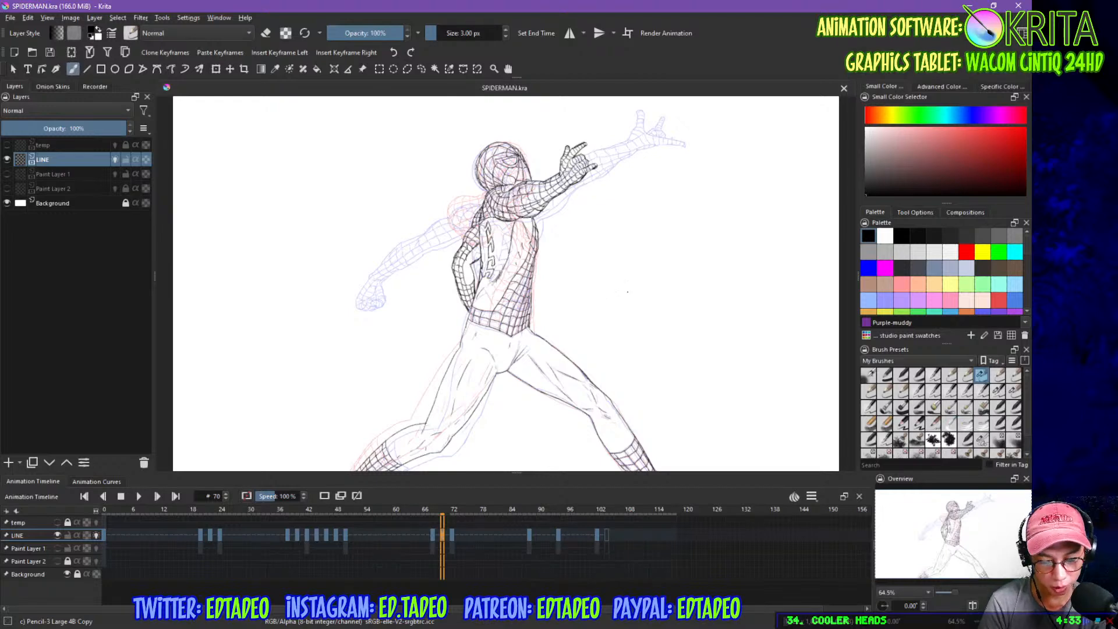
# - Scribble a test mark with the Ink-4 Pen Rough brush at 12.03 px in the blank area beside the torso
pyautogui.hotkey('ctrl', '+')
pyautogui.hotkey('ctrl', '+')
pyautogui.hotkey('ctrl', '+')
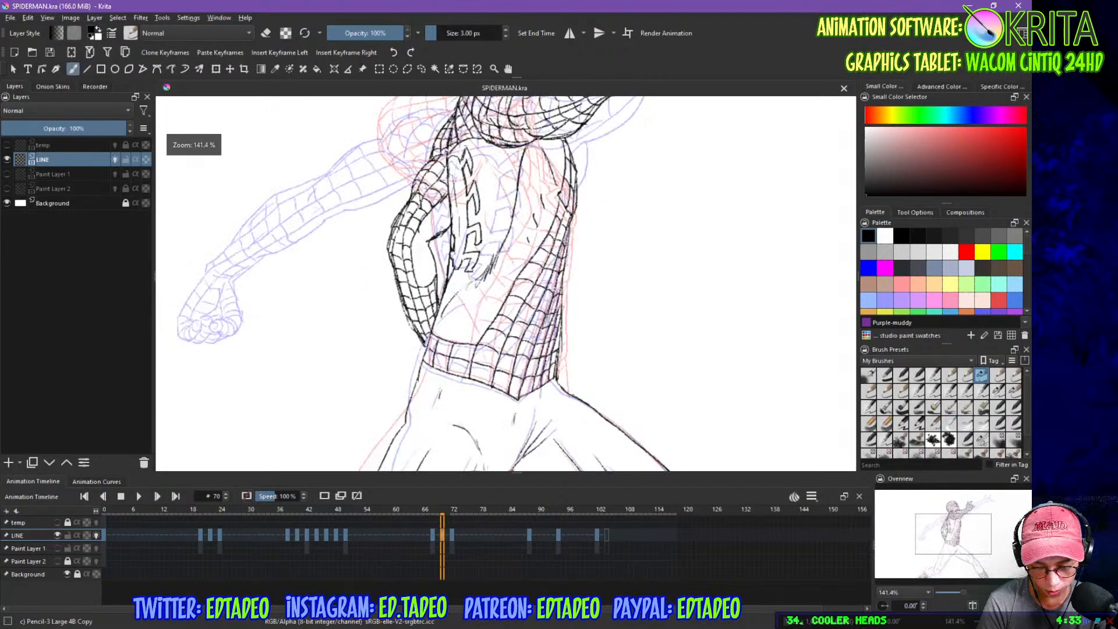
pyautogui.hotkey('ctrl', '+')
pyautogui.hotkey('ctrl', '+')
pyautogui.hotkey('ctrl', '+')
pyautogui.hotkey('ctrl', '+')
pyautogui.moveTo(762, 346); pyautogui.dragTo(536, 335)
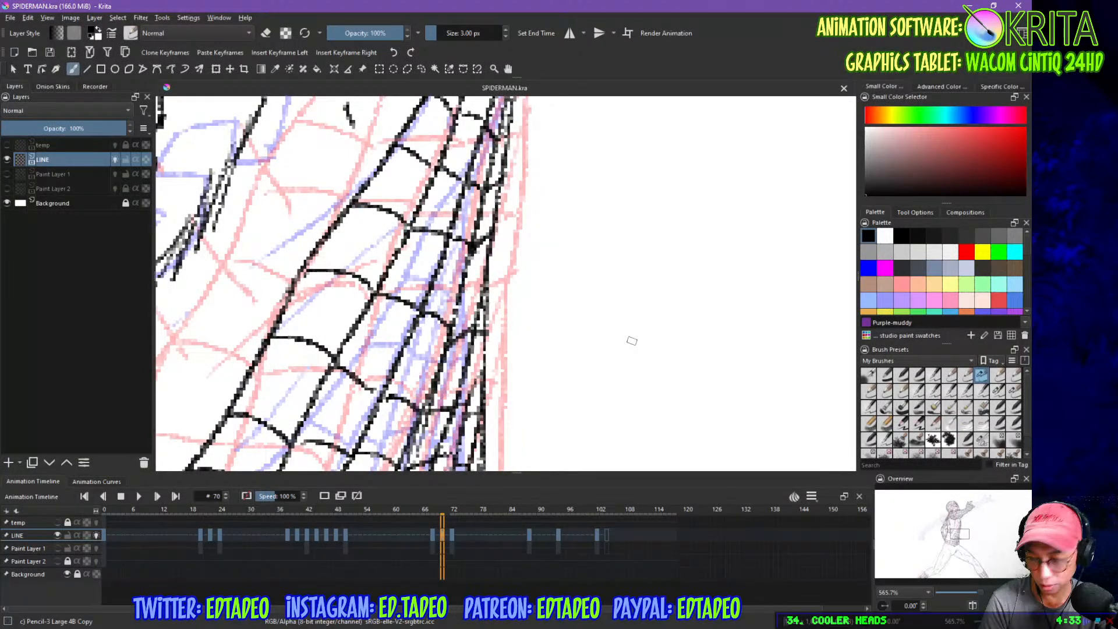
pyautogui.click(997, 391)
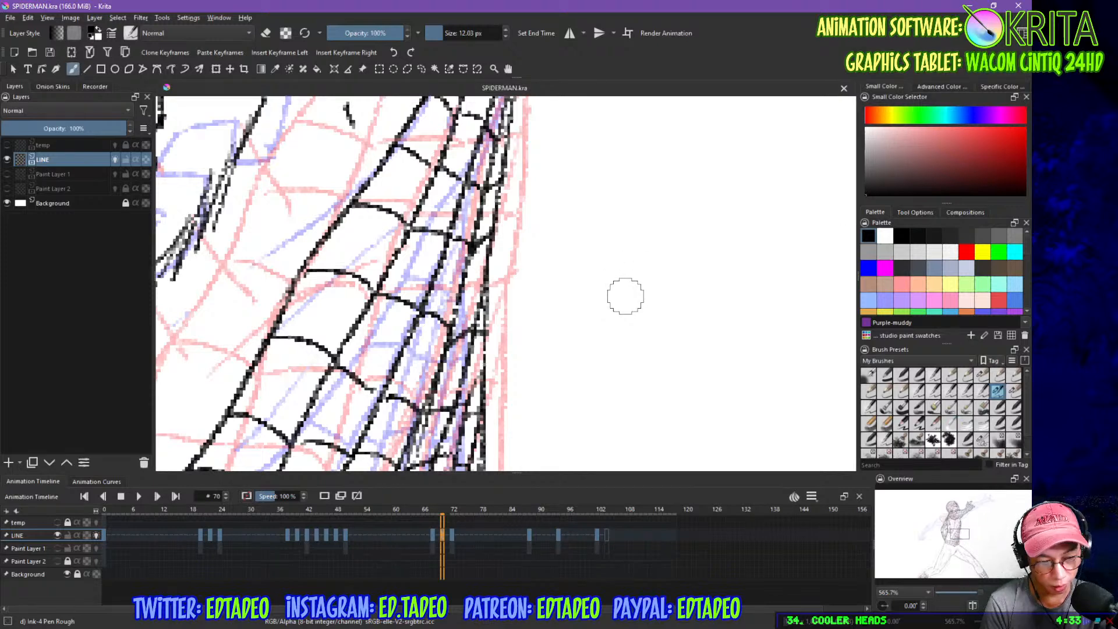
pyautogui.moveTo(647, 298); pyautogui.dragTo(736, 317)
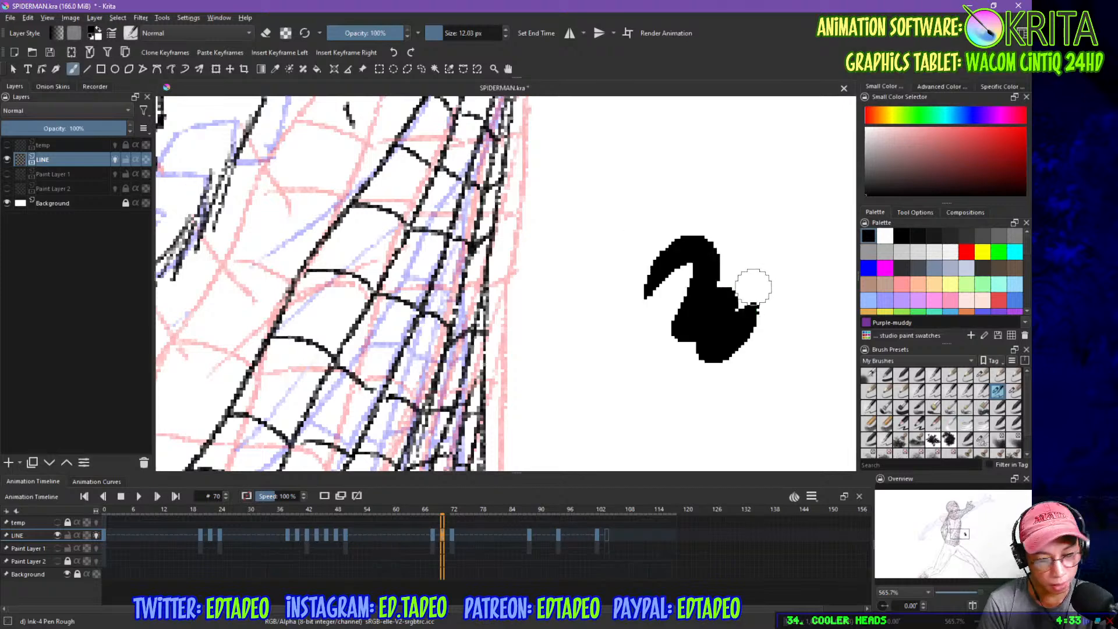
# - Toggle eraser mode to try drawing and erasing test strokes beside the torso, then return to the 3 px Pencil-3 Large 4B Copy brush
pyautogui.press('e')
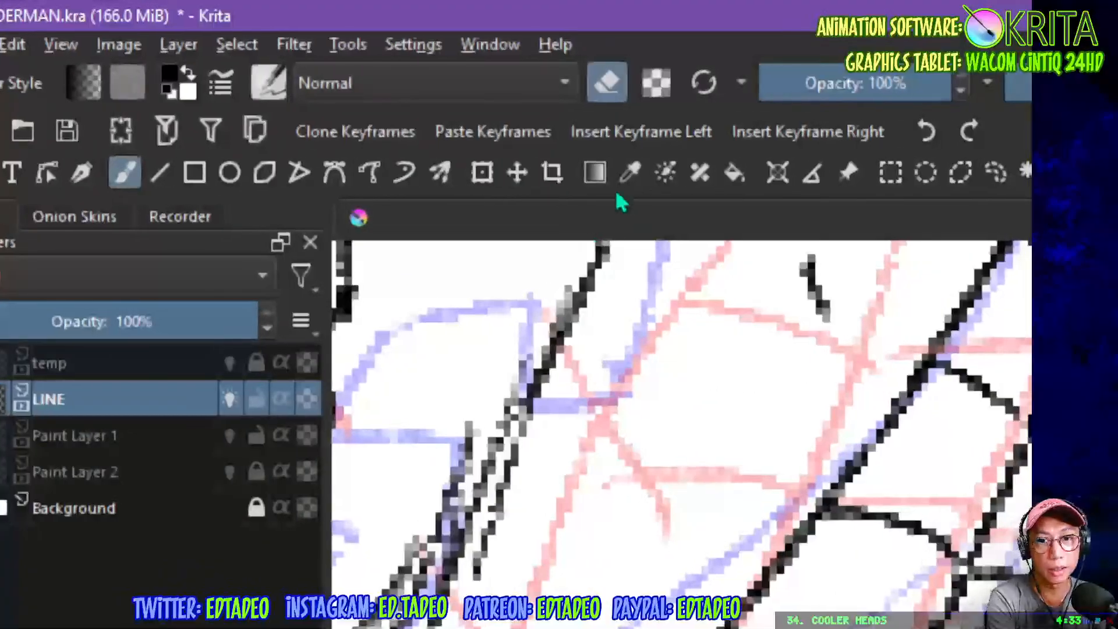
pyautogui.click(615, 96)
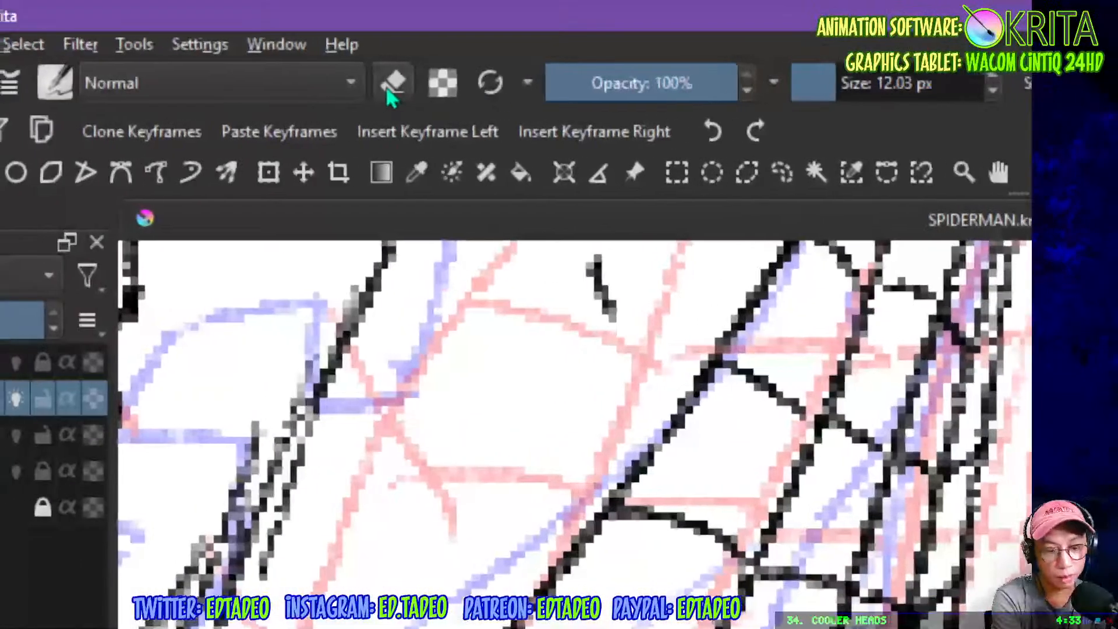
pyautogui.click(394, 84)
pyautogui.click(393, 84)
pyautogui.press('e')
pyautogui.press('e')
pyautogui.press('e')
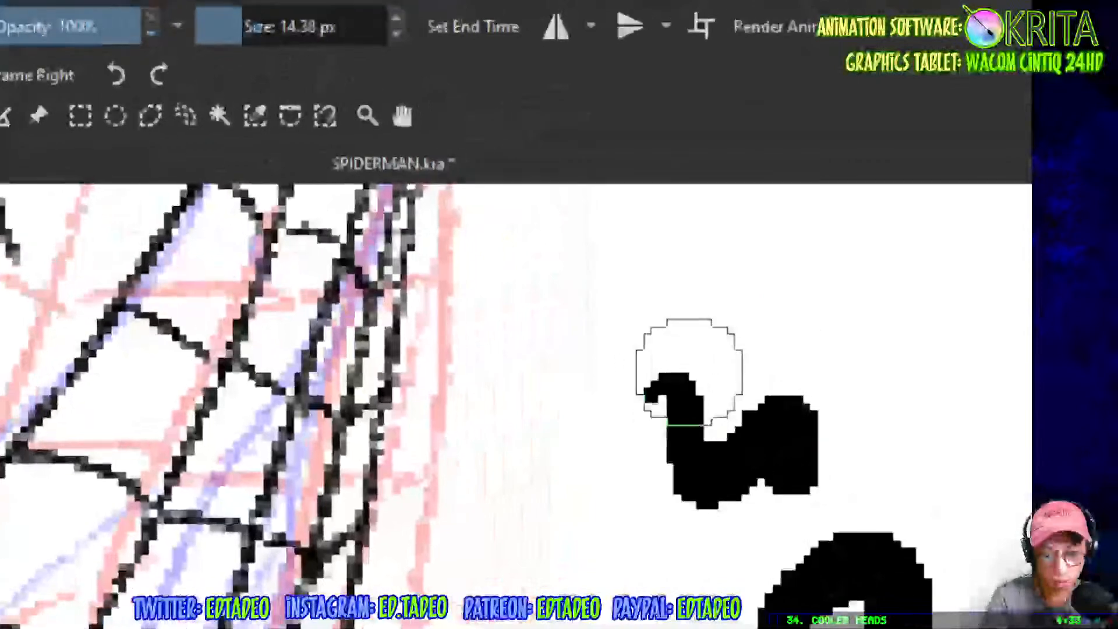
pyautogui.moveTo(766, 345); pyautogui.dragTo(764, 382)
pyautogui.moveTo(642, 411)
pyautogui.mouseDown()
pyautogui.moveTo(762, 400)
pyautogui.moveTo(631, 472)
pyautogui.moveTo(715, 421)
pyautogui.moveTo(799, 456)
pyautogui.moveTo(859, 557)
pyautogui.mouseUp()
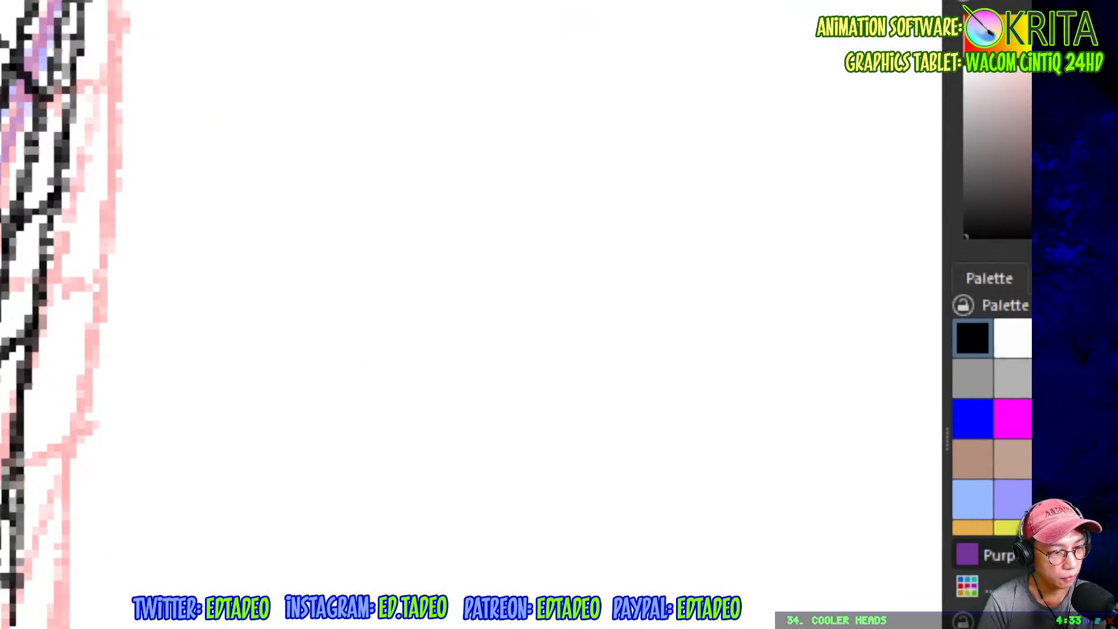
pyautogui.press('ctrl')
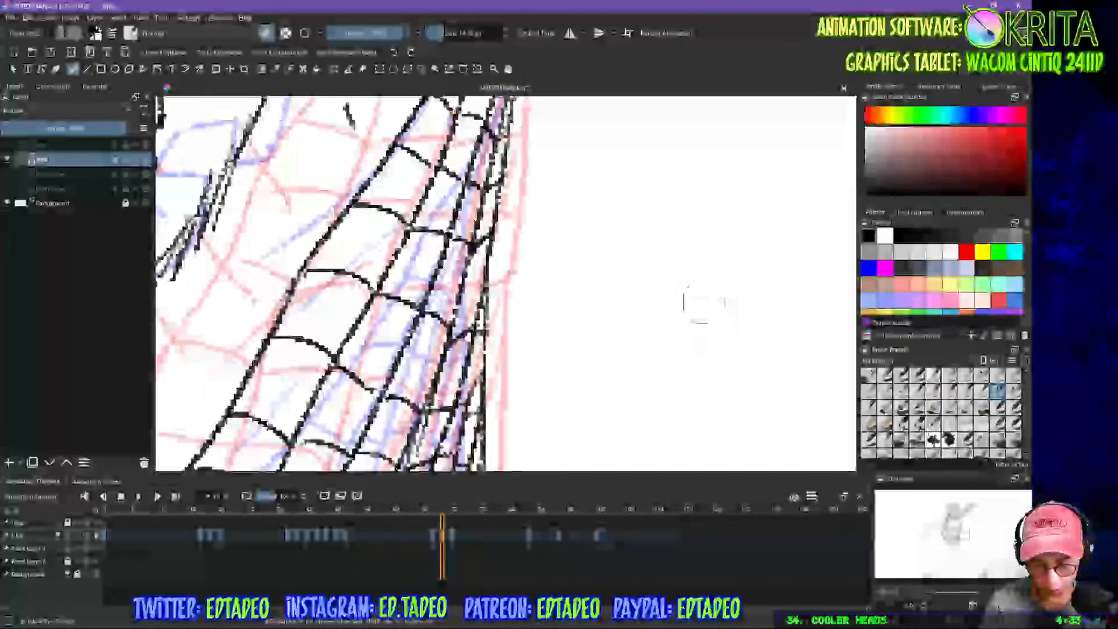
pyautogui.click(981, 375)
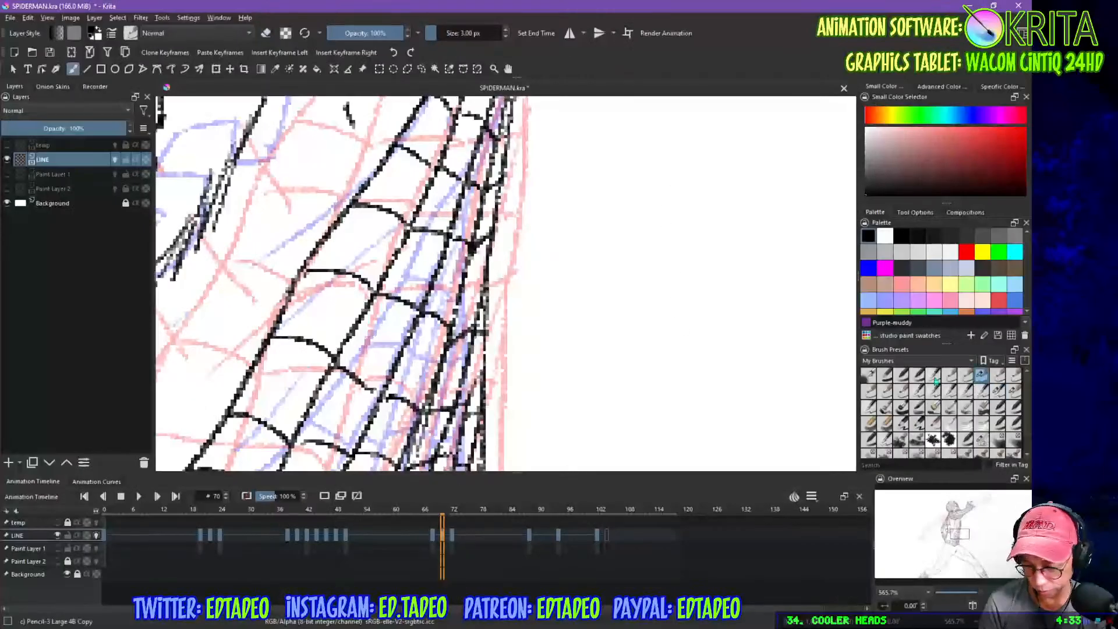
# - Play back the line animation and scrub the timeline from frame 70 to frame 81 to review the motion
pyautogui.press('2')
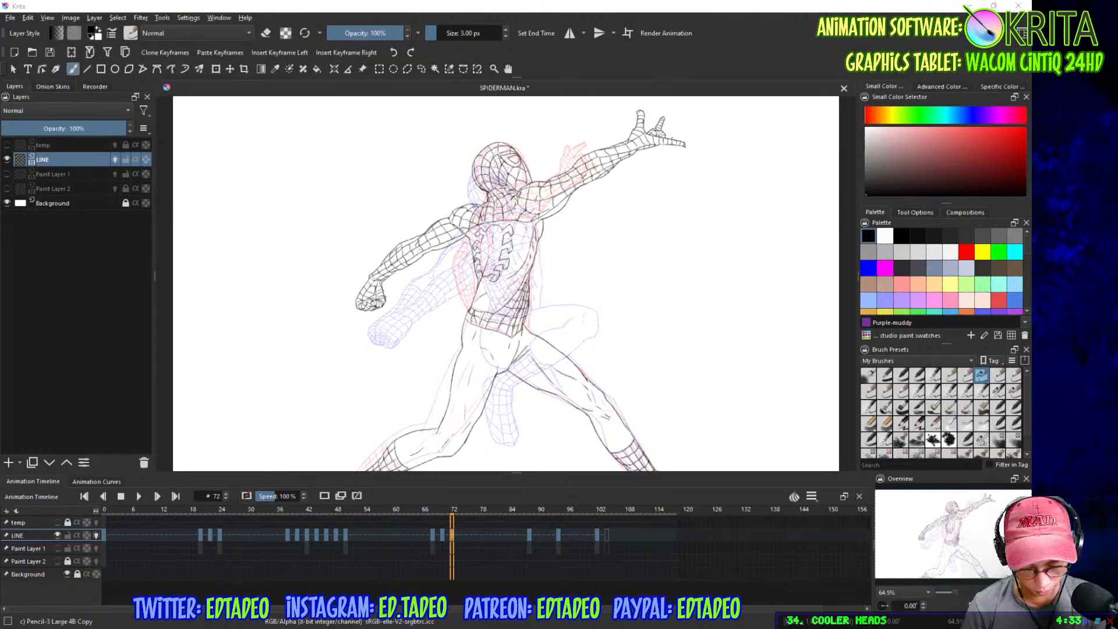
pyautogui.click(604, 492)
pyautogui.press('space')
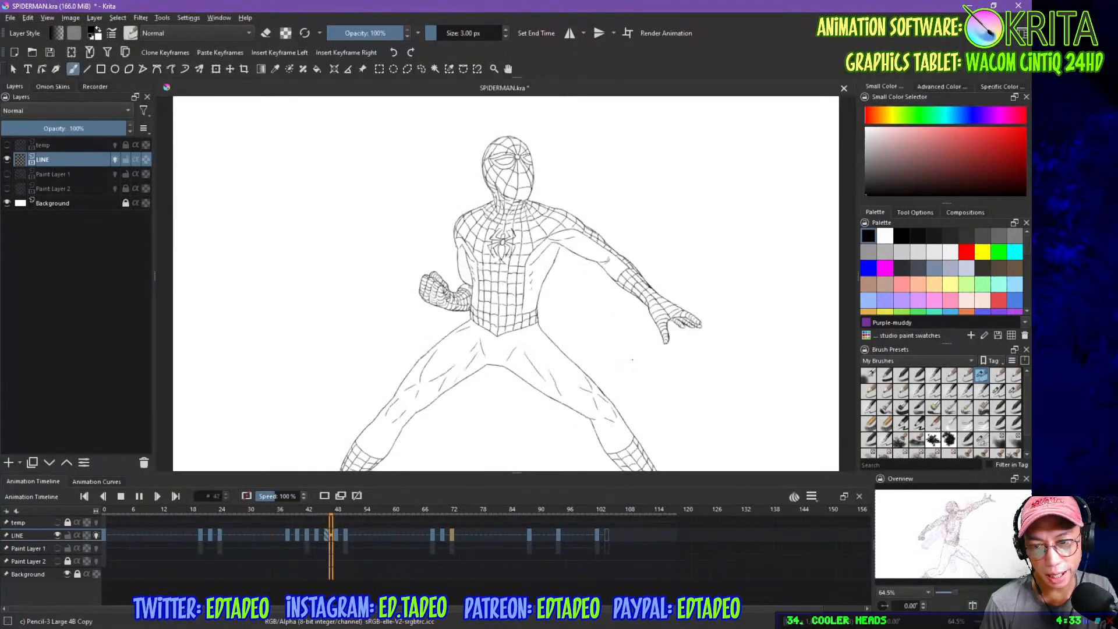
pyautogui.press('space')
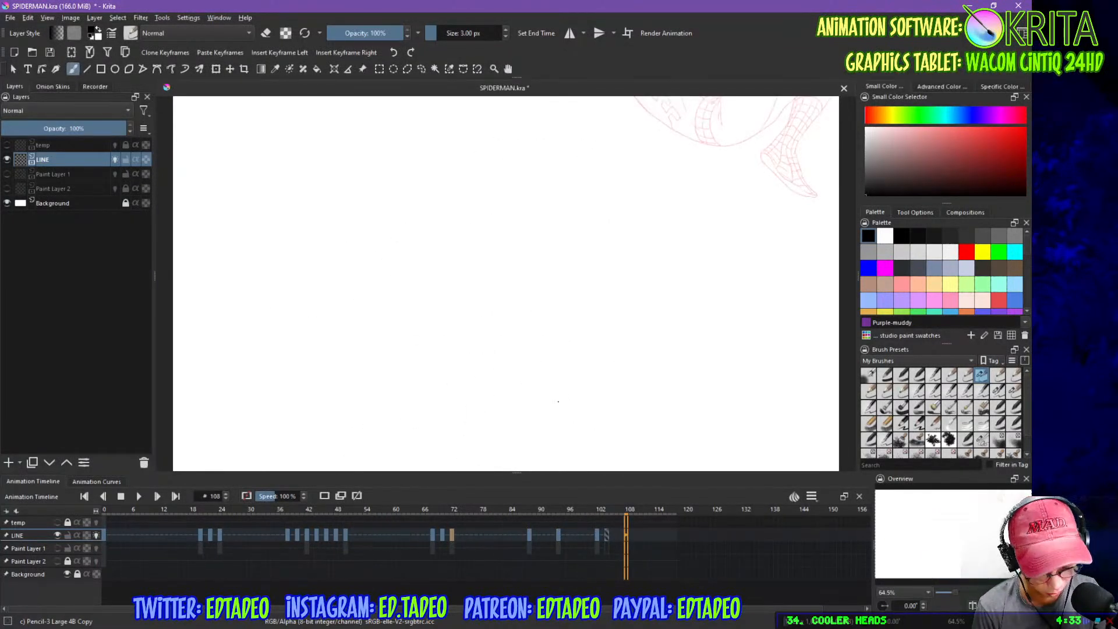
pyautogui.click(449, 514)
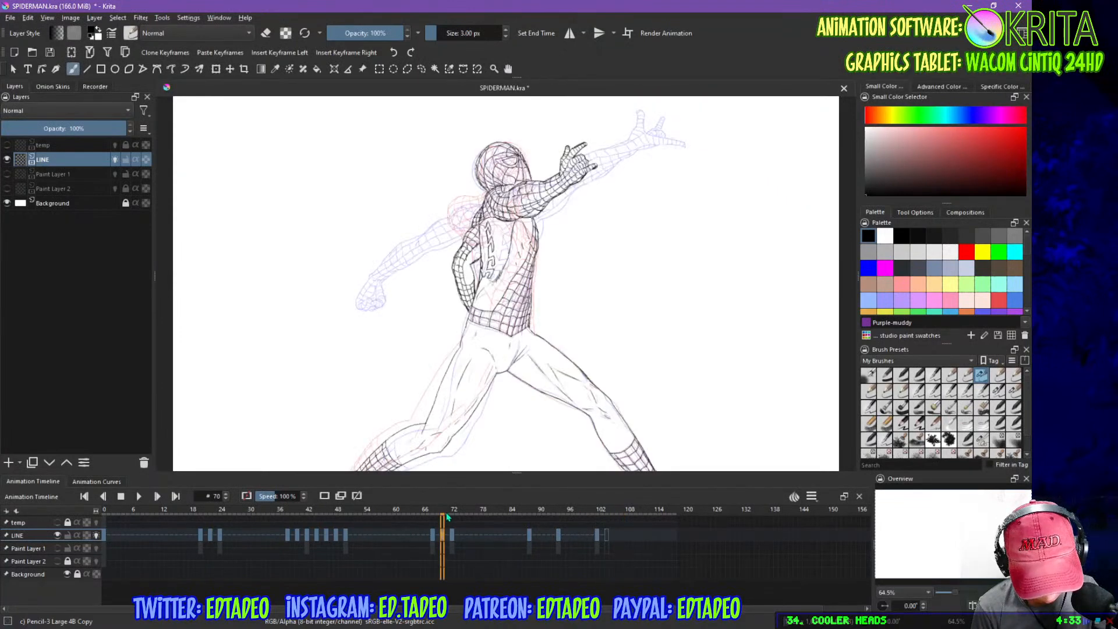
pyautogui.moveTo(431, 511)
pyautogui.mouseDown()
pyautogui.moveTo(525, 507)
pyautogui.moveTo(471, 510)
pyautogui.moveTo(495, 509)
pyautogui.mouseUp()
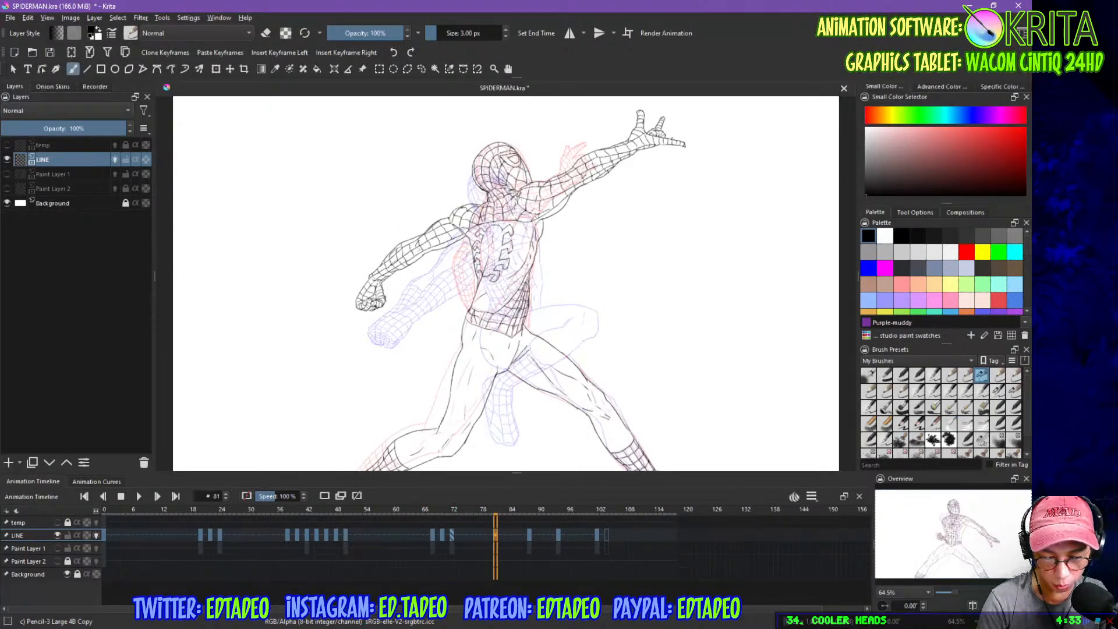
# - Create a blank keyframe at frame 84 on the LINE layer, between the existing poses
pyautogui.moveTo(451, 510)
pyautogui.mouseDown()
pyautogui.moveTo(564, 510)
pyautogui.moveTo(512, 513)
pyautogui.mouseUp()
pyautogui.click(522, 539)
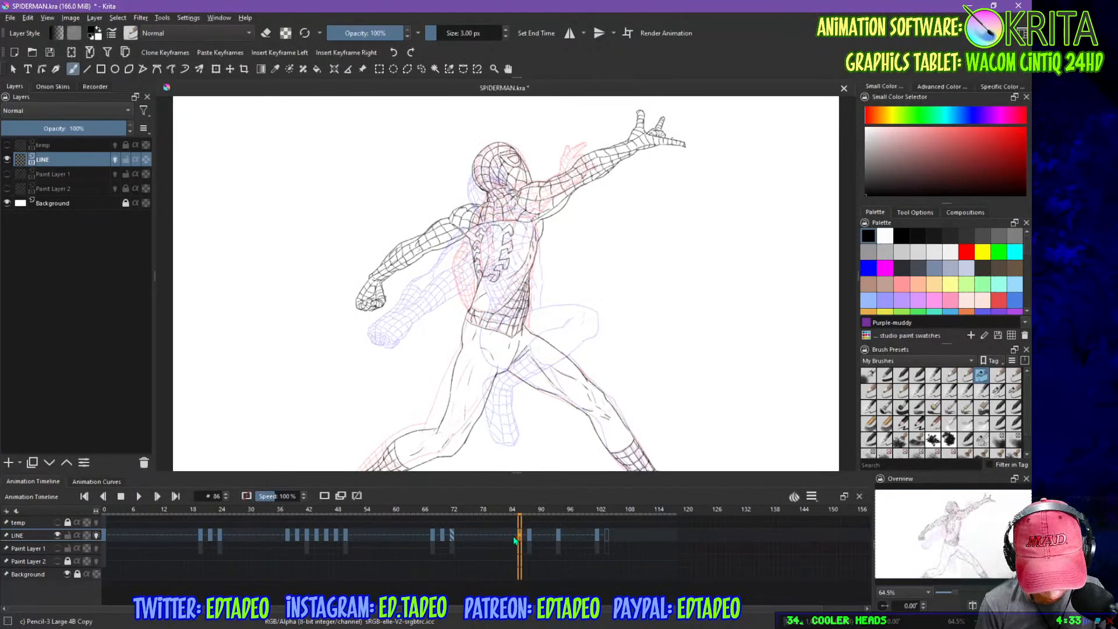
pyautogui.click(515, 541)
pyautogui.click(510, 542)
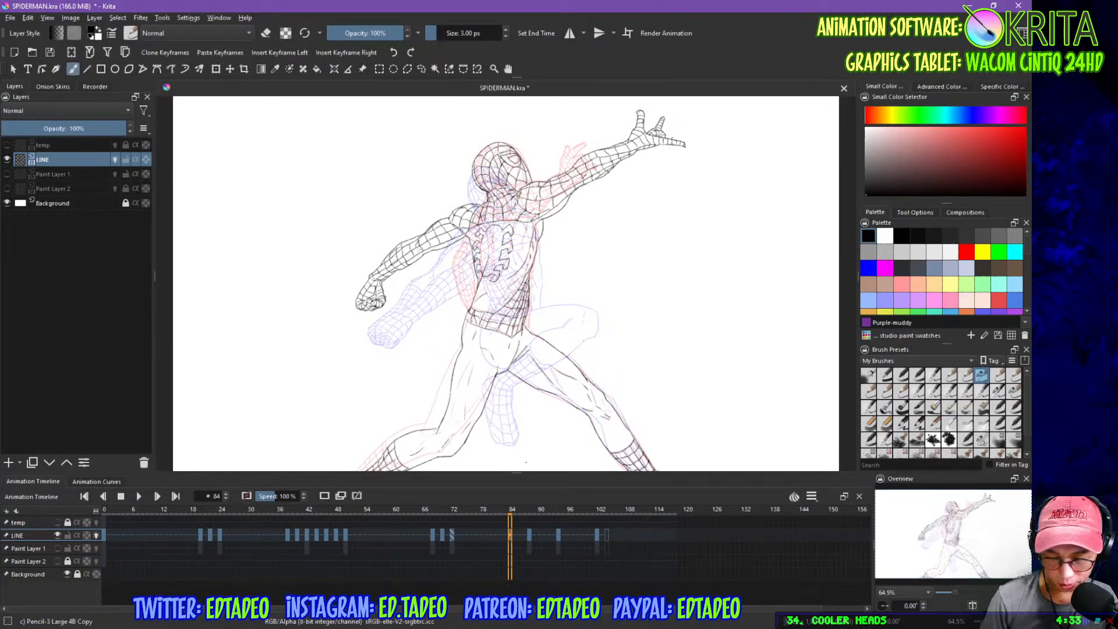
pyautogui.press('Delete')
pyautogui.press(',')
pyautogui.press('.')
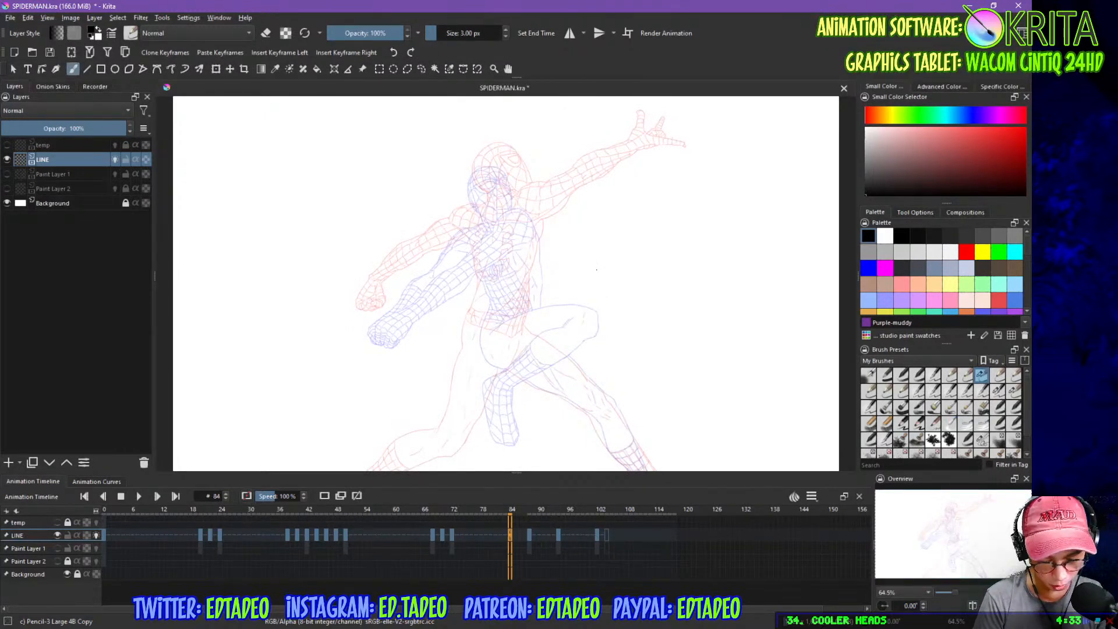
# - Ink the outline of the head and jaw at frame 84, placed between the two onion-skinned heads
pyautogui.press('1')
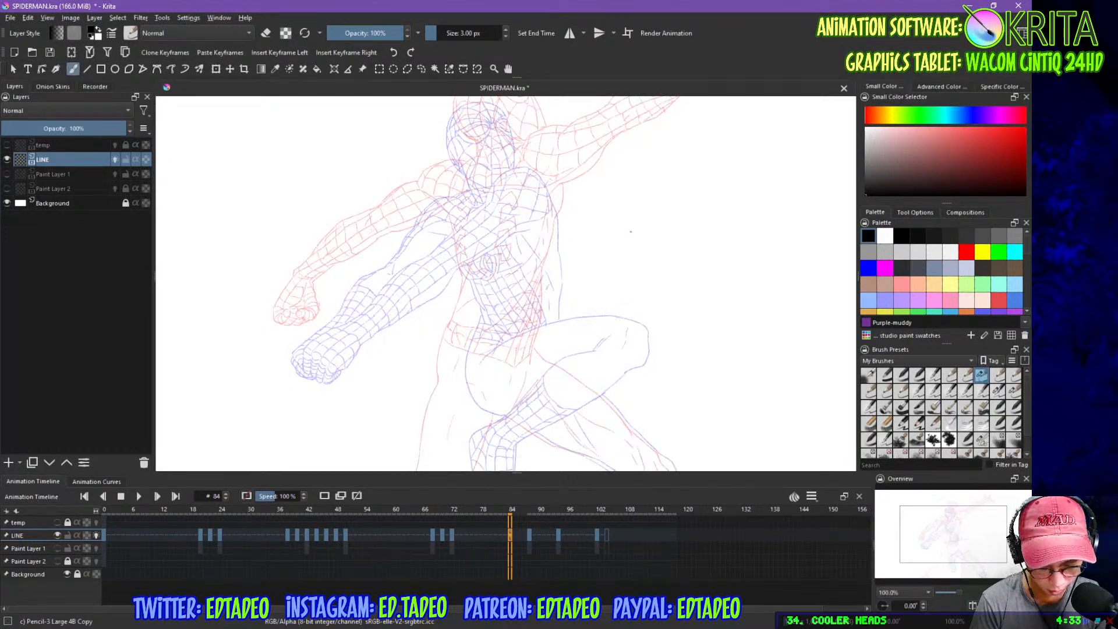
pyautogui.moveTo(629, 231); pyautogui.dragTo(627, 291)
pyautogui.hotkey('ctrl', '+')
pyautogui.hotkey('ctrl', '+')
pyautogui.moveTo(548, 220); pyautogui.dragTo(553, 337)
pyautogui.moveTo(497, 198); pyautogui.dragTo(501, 226)
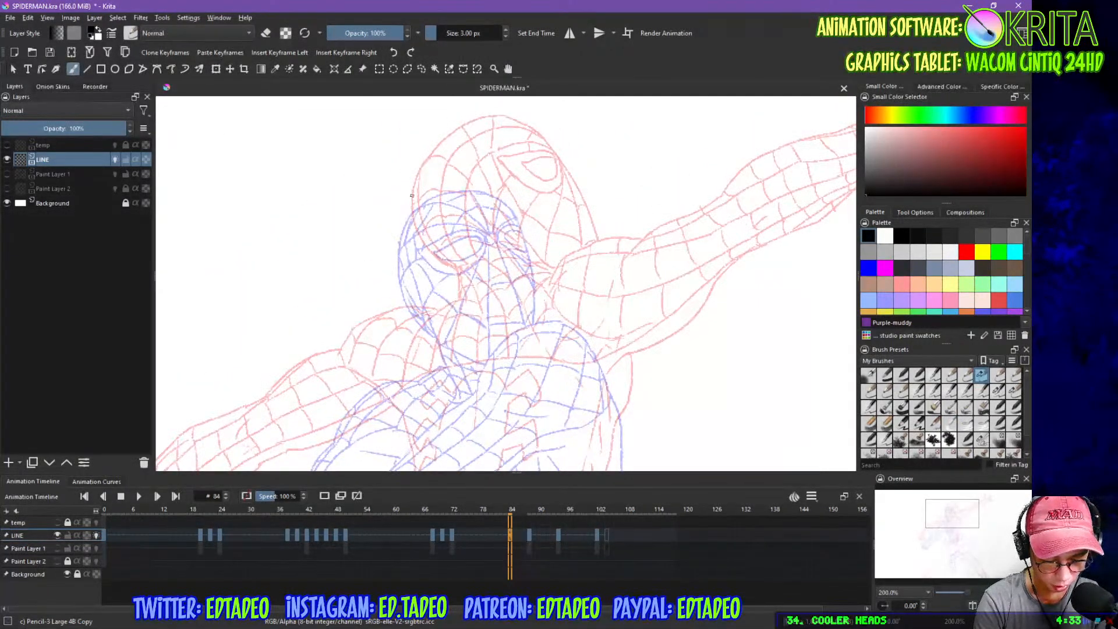
pyautogui.moveTo(411, 190)
pyautogui.mouseDown()
pyautogui.moveTo(471, 152)
pyautogui.moveTo(529, 171)
pyautogui.moveTo(407, 227)
pyautogui.moveTo(408, 214)
pyautogui.moveTo(434, 296)
pyautogui.moveTo(457, 320)
pyautogui.moveTo(458, 351)
pyautogui.mouseUp()
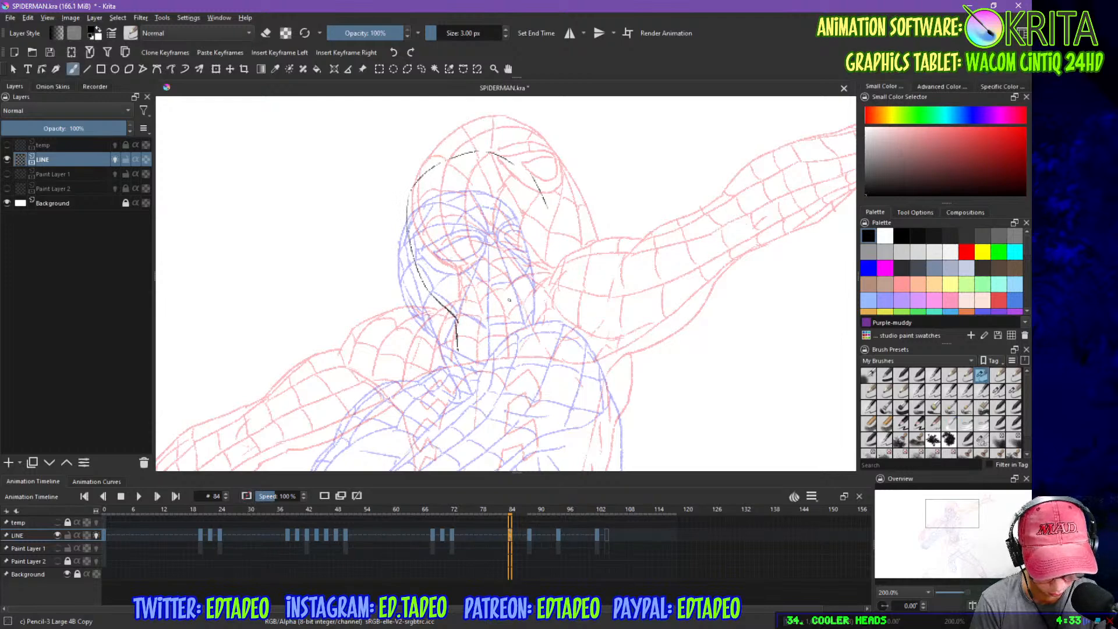
pyautogui.moveTo(422, 177); pyautogui.dragTo(409, 199)
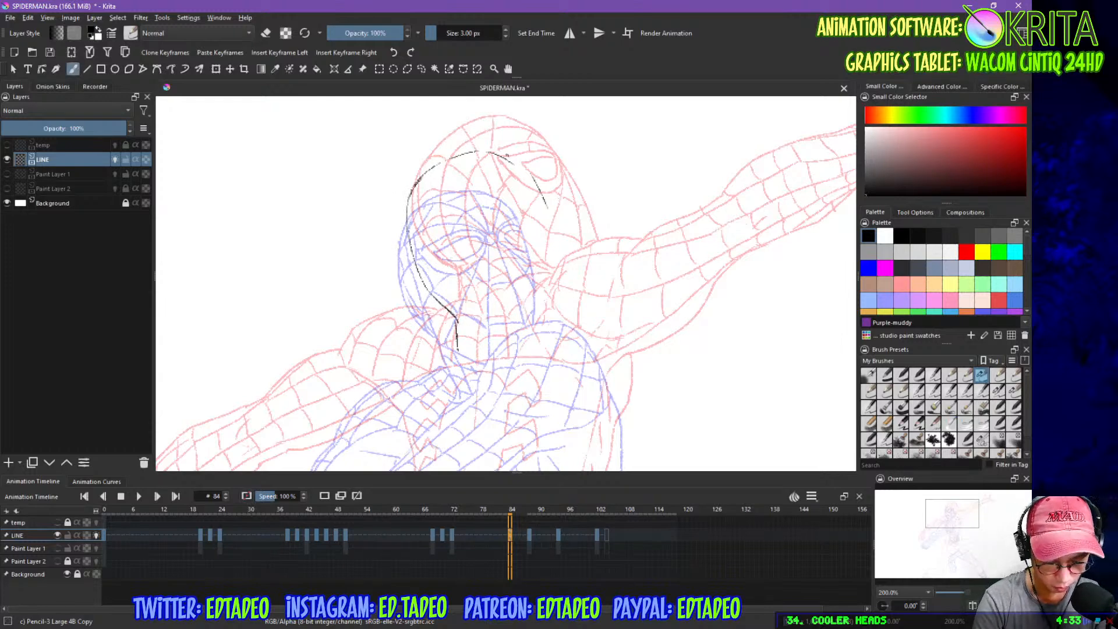
pyautogui.moveTo(518, 164)
pyautogui.mouseDown()
pyautogui.moveTo(545, 198)
pyautogui.moveTo(557, 245)
pyautogui.mouseUp()
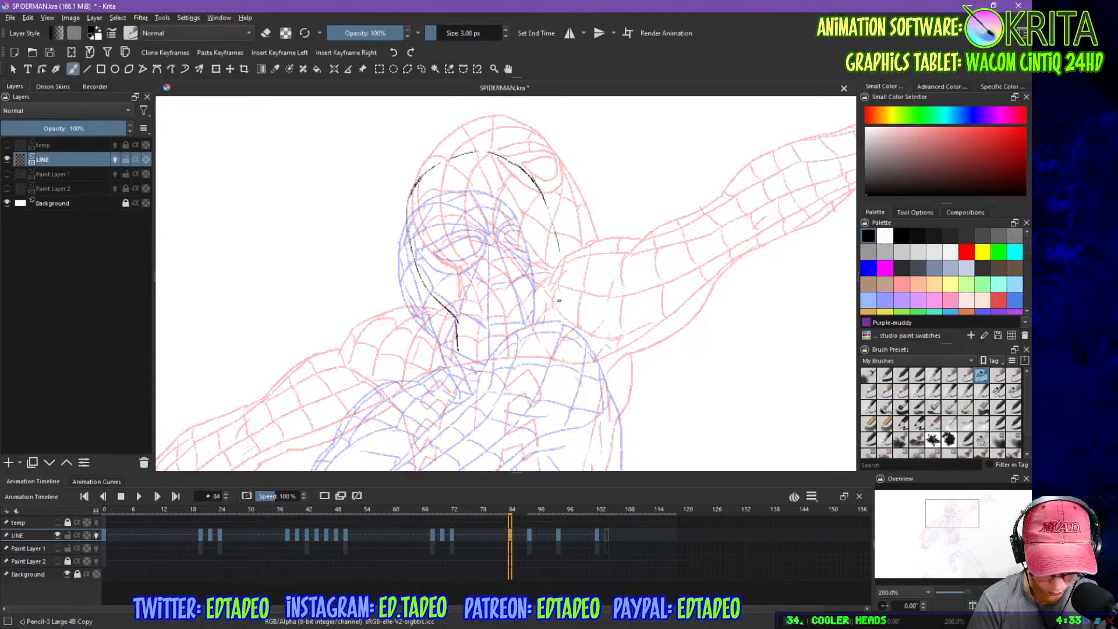
pyautogui.moveTo(558, 246)
pyautogui.mouseDown()
pyautogui.moveTo(562, 300)
pyautogui.moveTo(544, 323)
pyautogui.mouseUp()
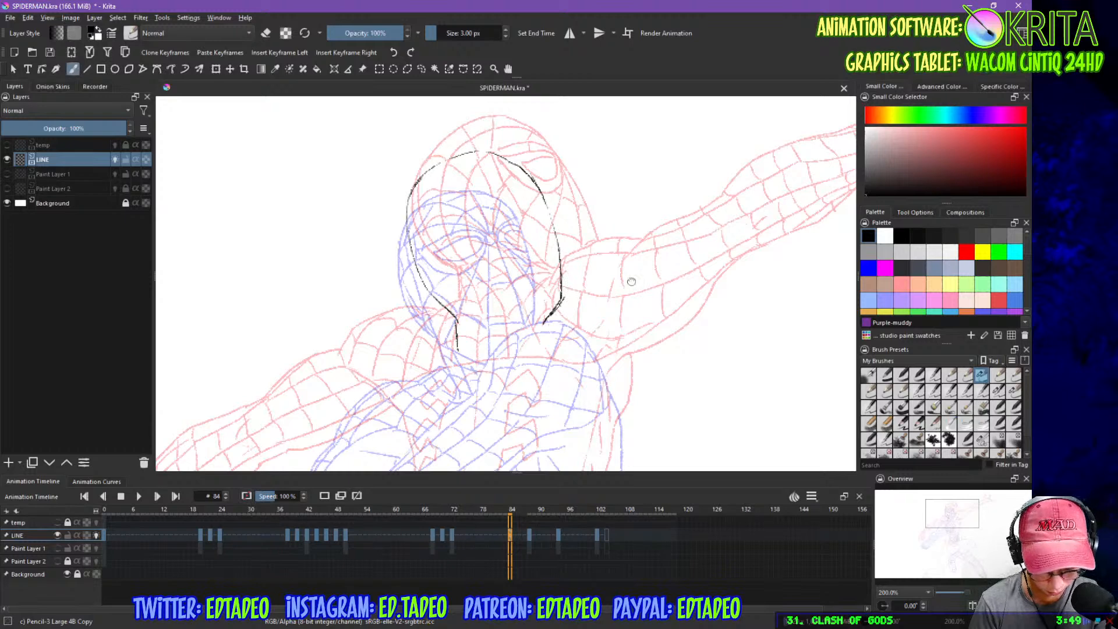
# - Check the new head against the whole figure and reinforce the face-side edge of its outline with a short stroke
pyautogui.moveTo(625, 318); pyautogui.dragTo(657, 167)
pyautogui.hotkey('ctrl', '-')
pyautogui.hotkey('ctrl', '-')
pyautogui.scroll(-5, 628, 288)
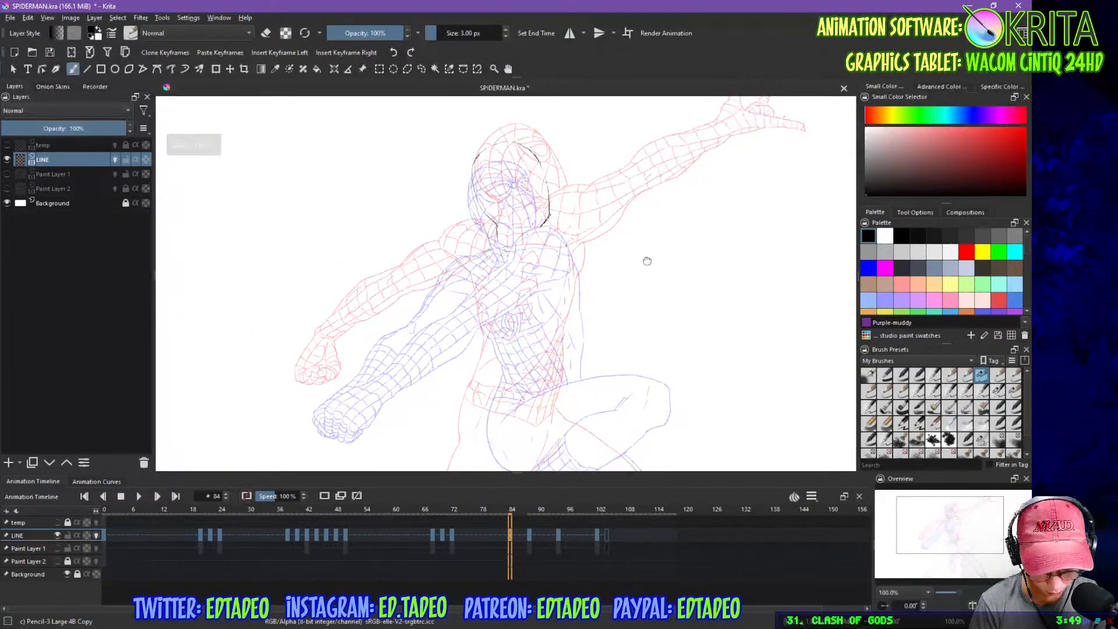
pyautogui.hotkey('ctrl', '-')
pyautogui.moveTo(635, 312)
pyautogui.mouseDown()
pyautogui.moveTo(654, 285)
pyautogui.moveTo(616, 309)
pyautogui.mouseUp()
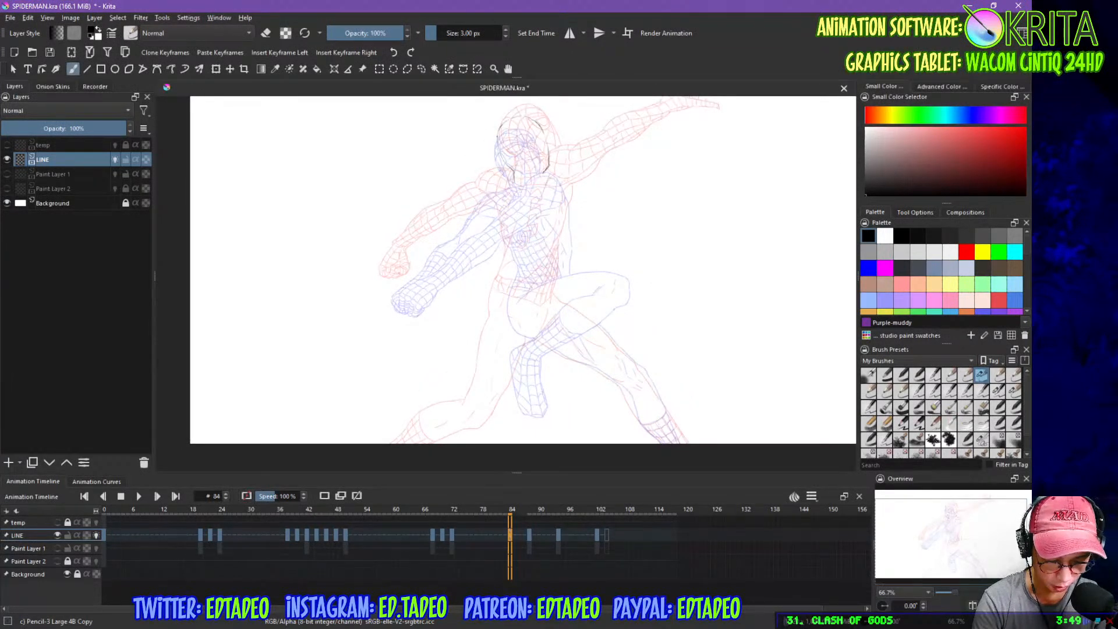
pyautogui.moveTo(498, 145); pyautogui.dragTo(508, 168)
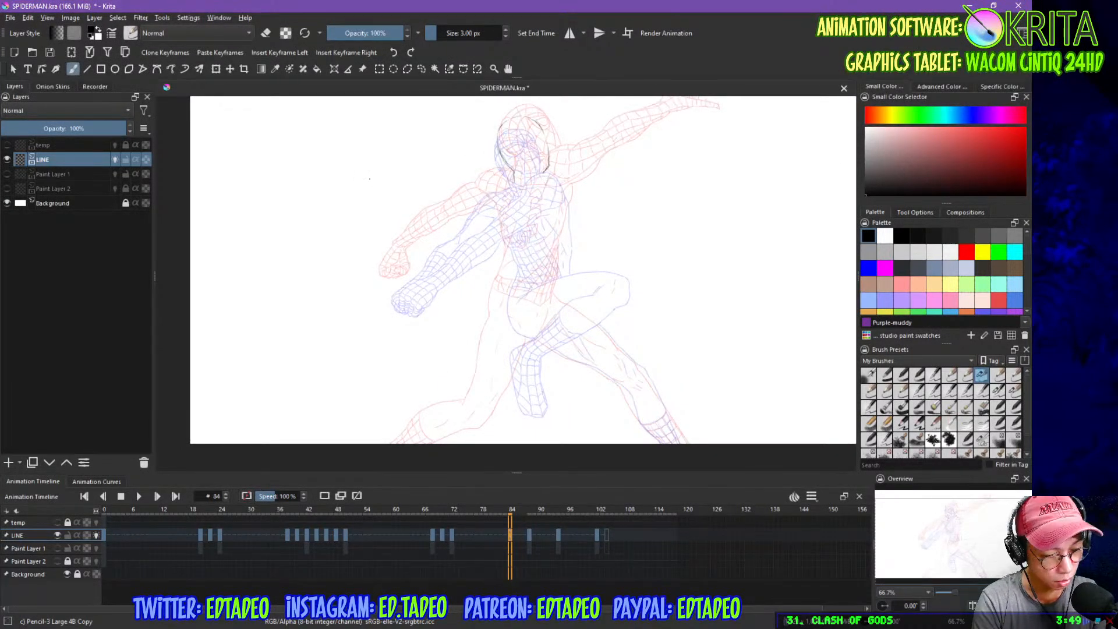
# - Show the rough sketch on Paint Layer 1 in place of the LINE layer, and set Paint Layer 1's opacity to 100%
pyautogui.click(7, 175)
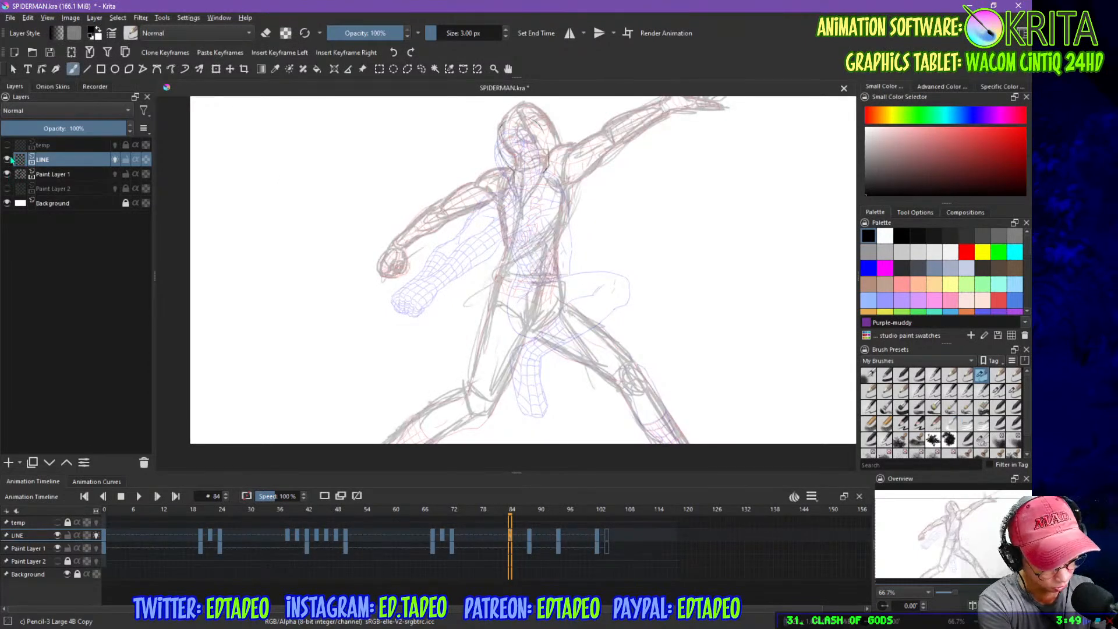
pyautogui.click(7, 159)
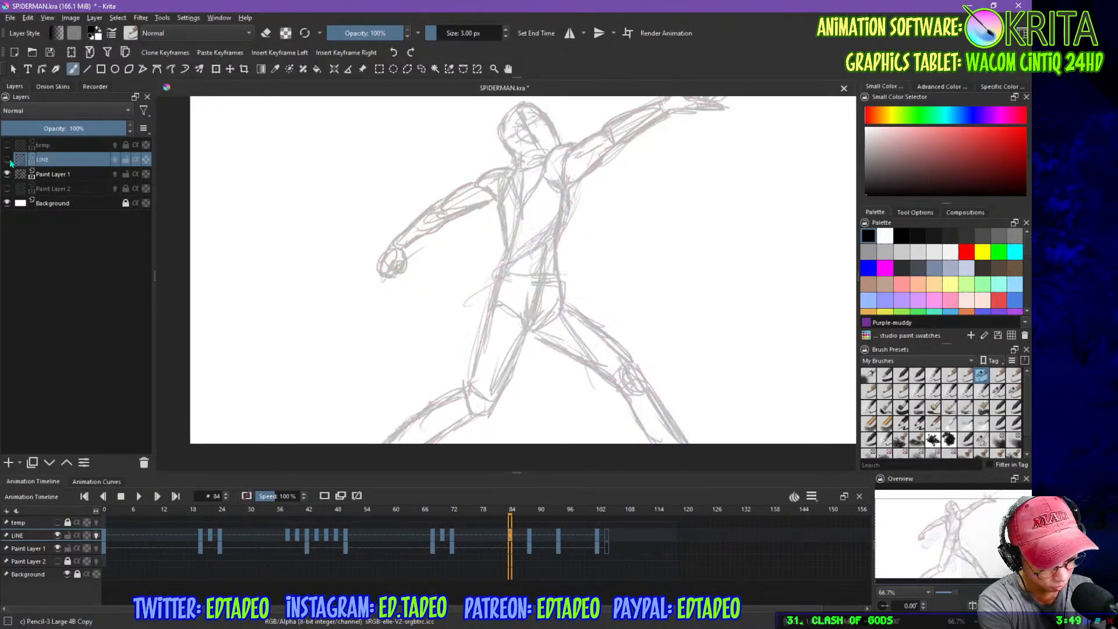
pyautogui.click(64, 175)
pyautogui.moveTo(76, 129); pyautogui.dragTo(137, 129)
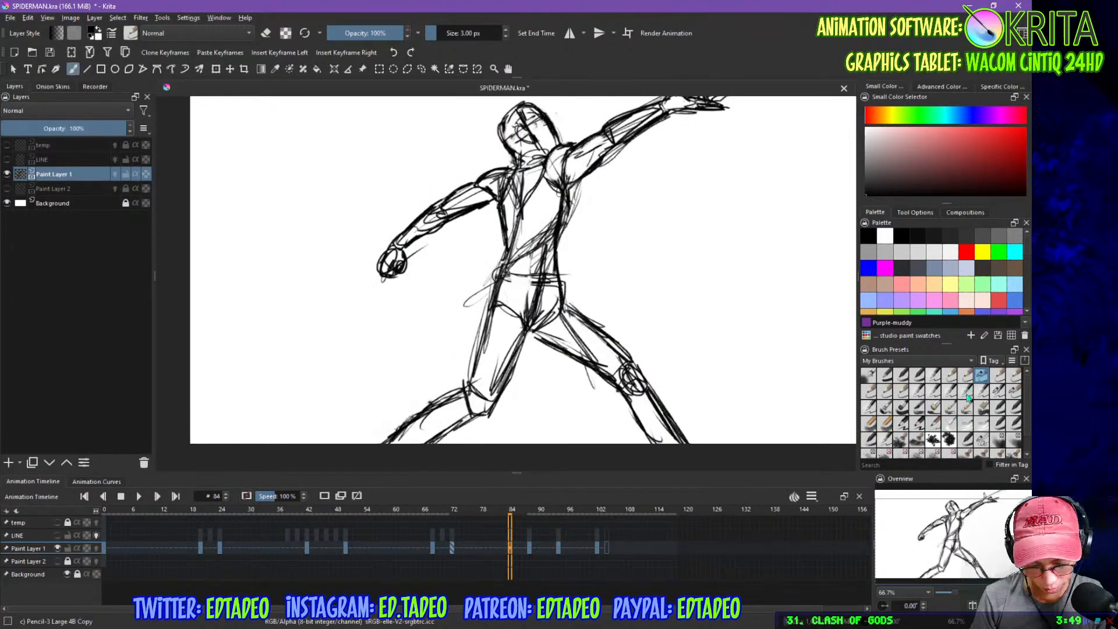
# - Choose a 7 px pencil brush and prepare a blank keyframe at frame 84 on Paint Layer 1 with onion skins on
pyautogui.click(1013, 377)
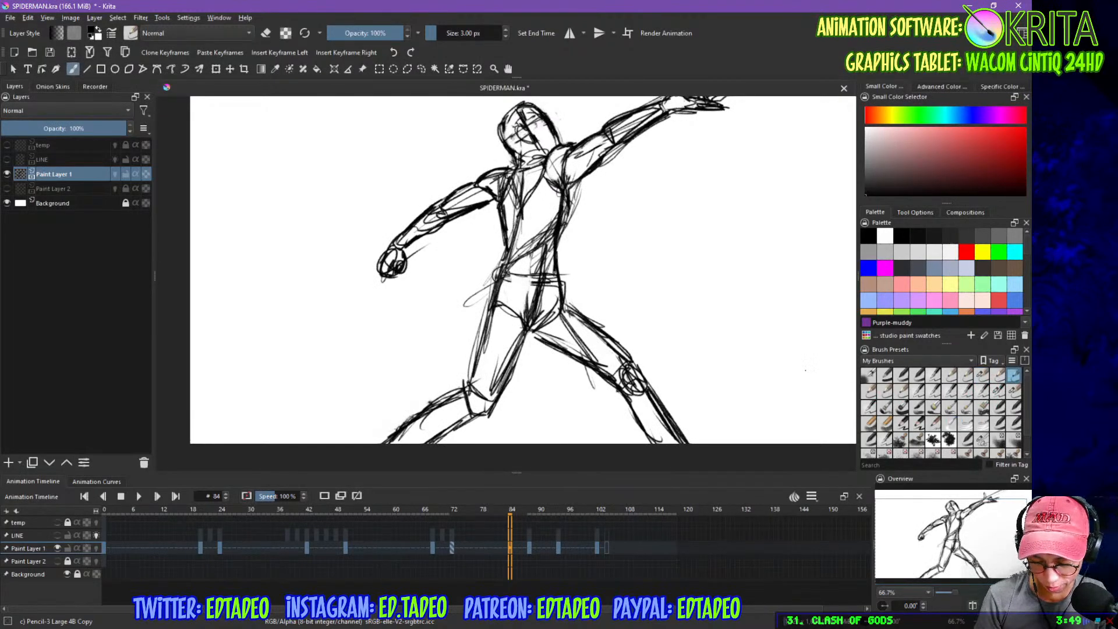
pyautogui.click(869, 392)
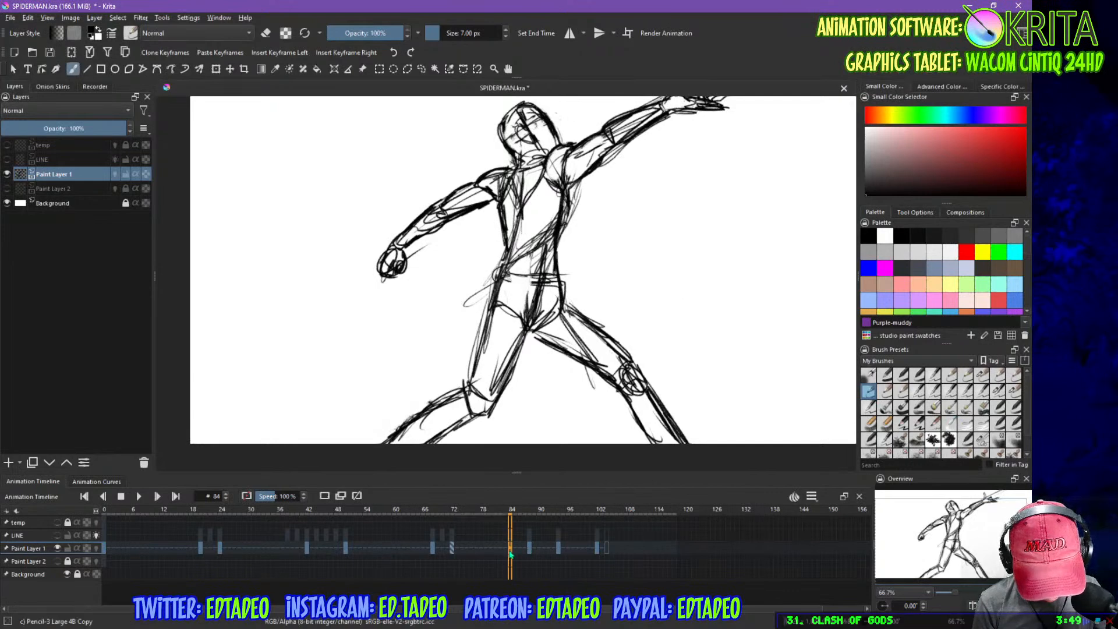
pyautogui.press('Delete')
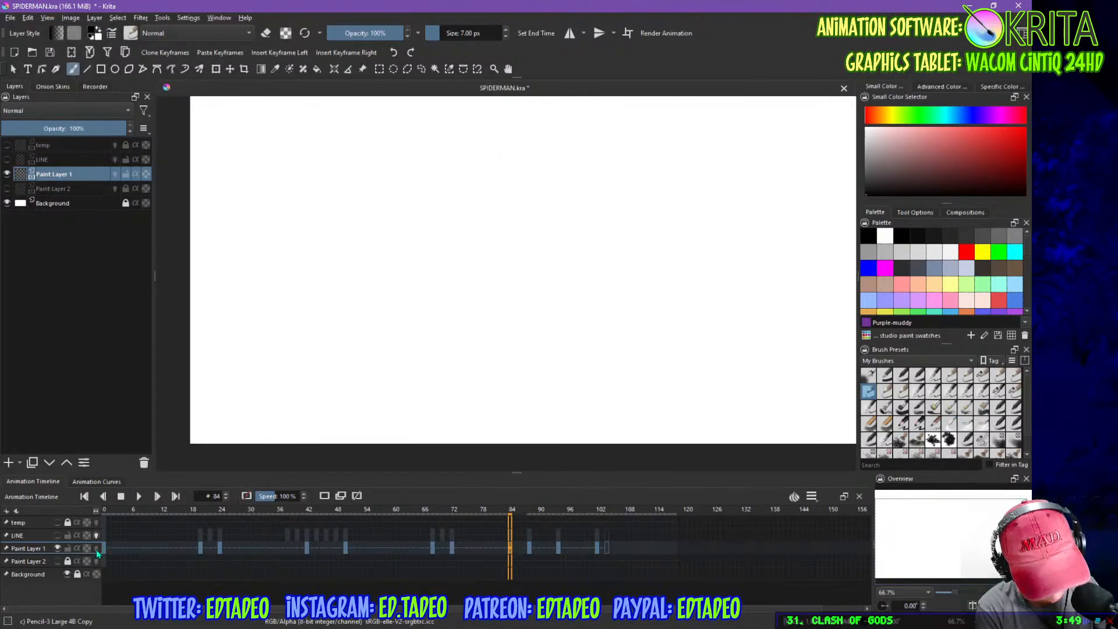
pyautogui.hotkey('ctrl', 'z')
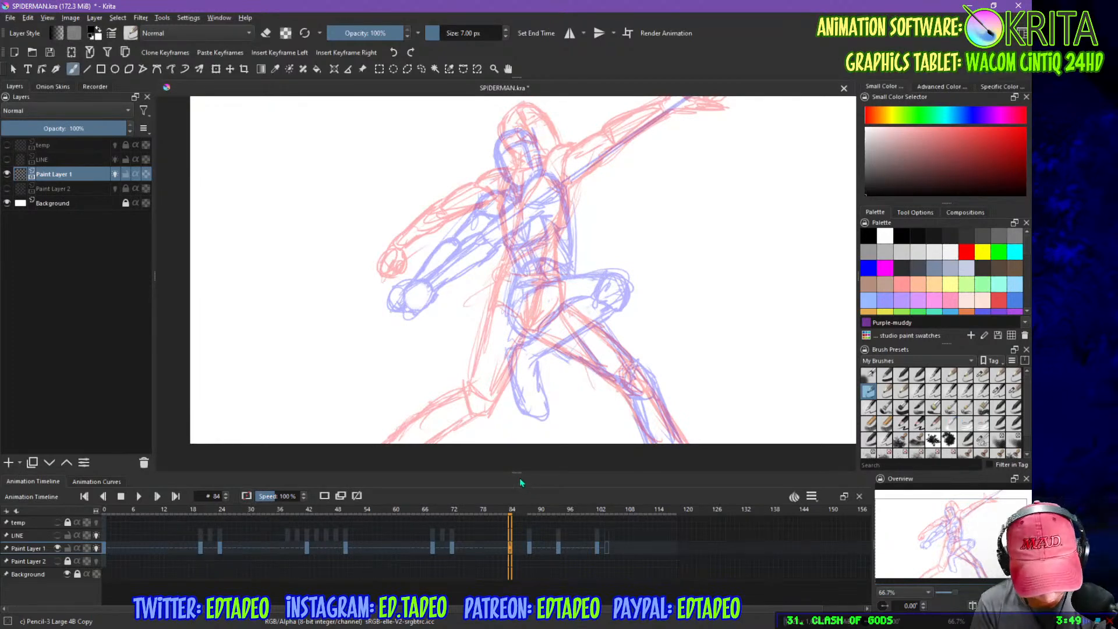
pyautogui.moveTo(519, 473); pyautogui.dragTo(520, 487)
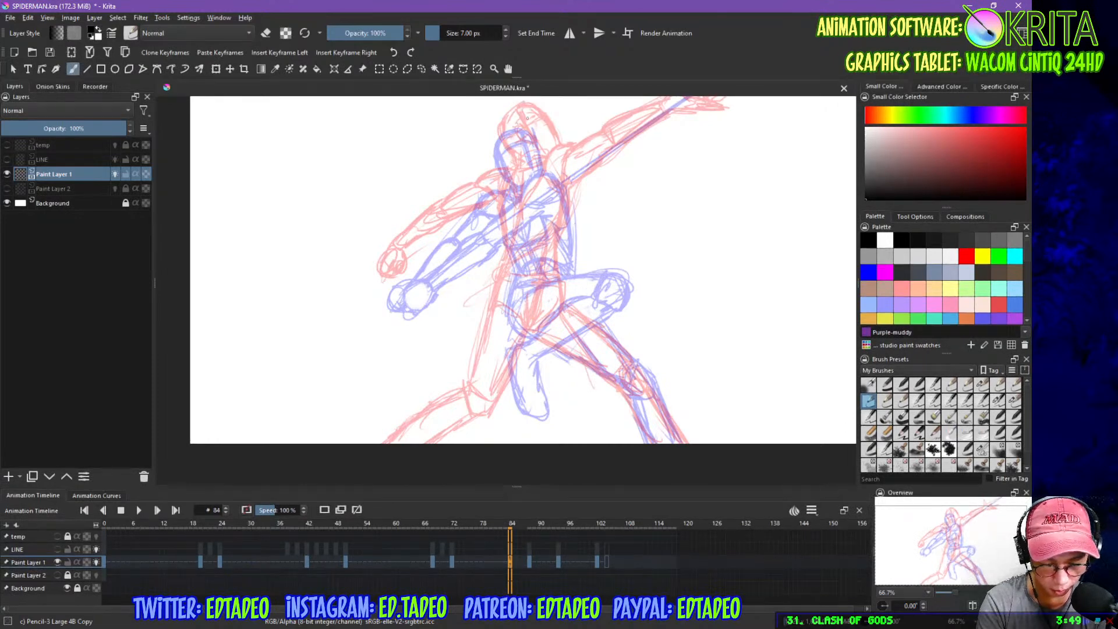
# - Rough the head oval with its face guidelines and a neck line at frame 84, between the two onion-skinned heads
pyautogui.moveTo(503, 124)
pyautogui.mouseDown()
pyautogui.moveTo(516, 116)
pyautogui.moveTo(501, 157)
pyautogui.moveTo(524, 115)
pyautogui.moveTo(549, 143)
pyautogui.moveTo(501, 166)
pyautogui.moveTo(538, 179)
pyautogui.moveTo(552, 147)
pyautogui.moveTo(528, 175)
pyautogui.mouseUp()
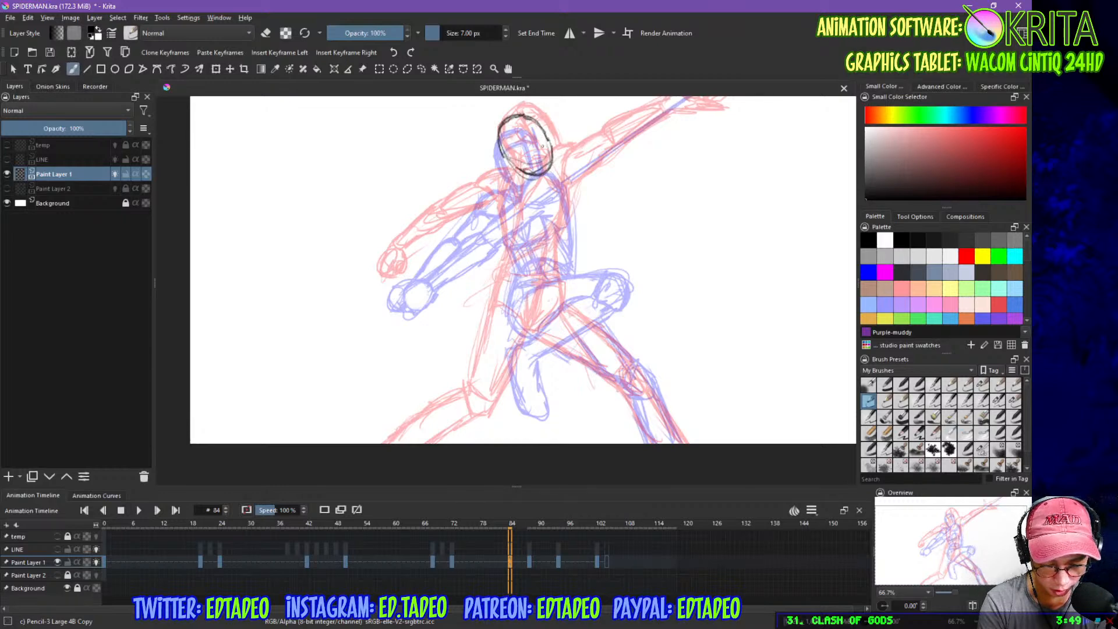
pyautogui.moveTo(548, 132)
pyautogui.mouseDown()
pyautogui.moveTo(535, 166)
pyautogui.moveTo(548, 163)
pyautogui.mouseUp()
pyautogui.moveTo(547, 128)
pyautogui.mouseDown()
pyautogui.moveTo(535, 162)
pyautogui.moveTo(531, 132)
pyautogui.moveTo(542, 129)
pyautogui.moveTo(546, 147)
pyautogui.moveTo(539, 132)
pyautogui.moveTo(513, 162)
pyautogui.moveTo(526, 175)
pyautogui.mouseUp()
pyautogui.moveTo(510, 117); pyautogui.dragTo(497, 139)
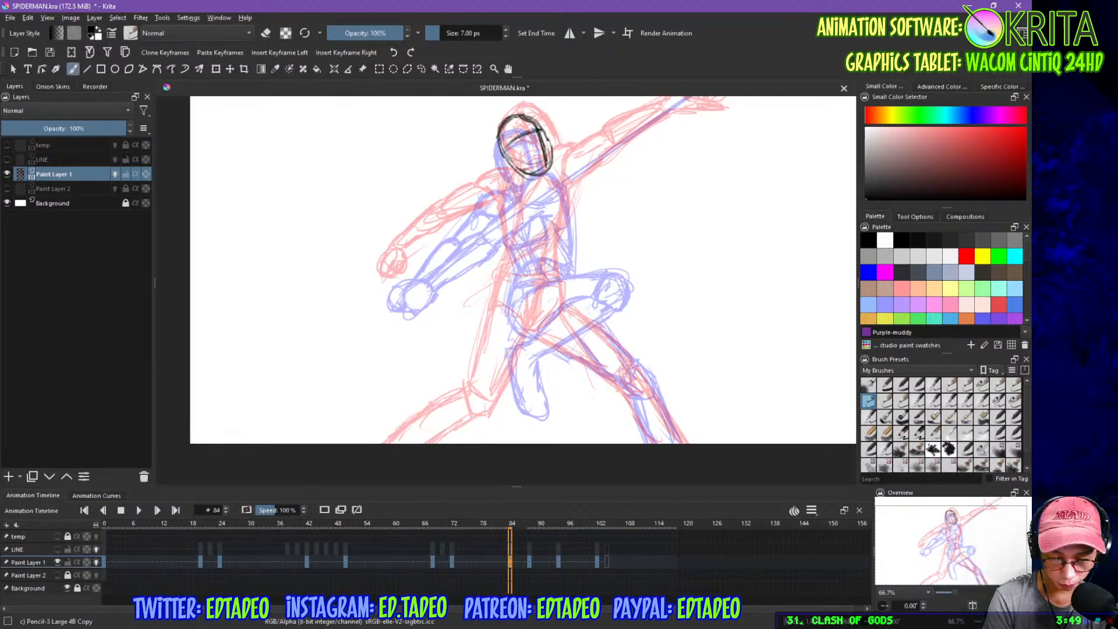
pyautogui.moveTo(517, 165); pyautogui.dragTo(513, 194)
pyautogui.moveTo(505, 141)
pyautogui.mouseDown()
pyautogui.moveTo(523, 174)
pyautogui.moveTo(522, 159)
pyautogui.mouseUp()
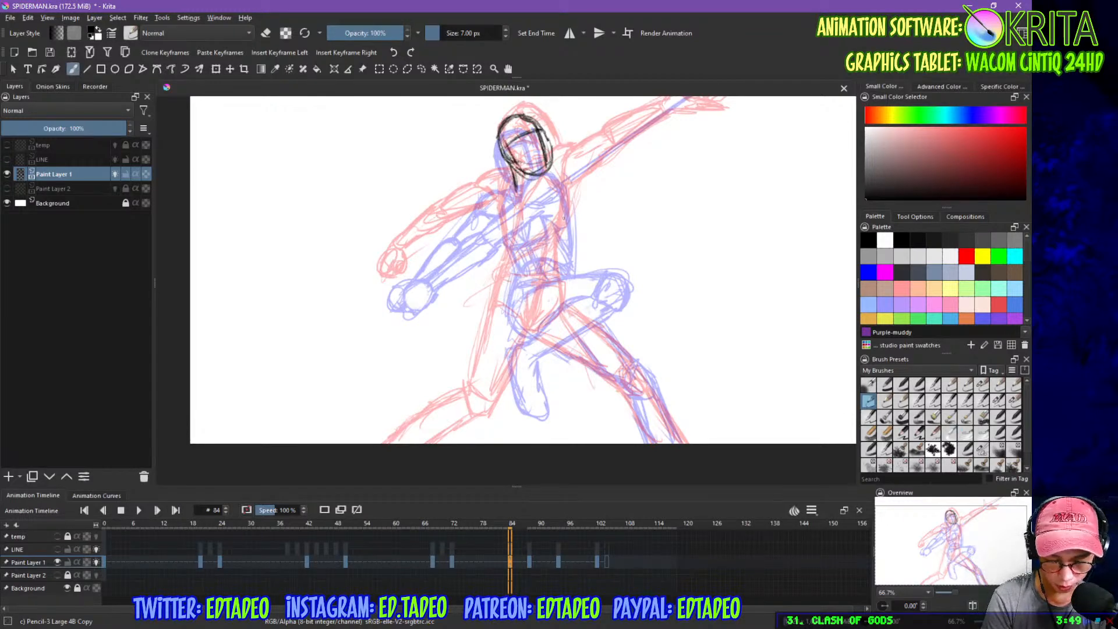
# - Sketch the viewer's-left arm folded up, with its fist beside the jaw and a rounded elbow
pyautogui.moveTo(618, 242); pyautogui.dragTo(611, 265)
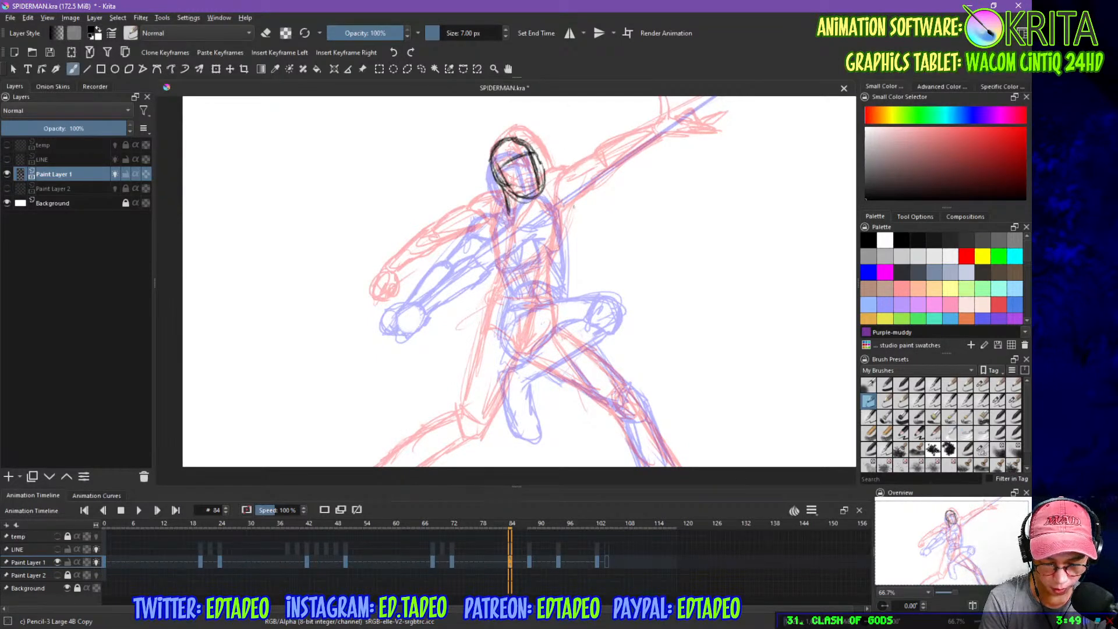
pyautogui.moveTo(489, 172)
pyautogui.mouseDown()
pyautogui.moveTo(489, 190)
pyautogui.moveTo(470, 189)
pyautogui.mouseUp()
pyautogui.moveTo(464, 189); pyautogui.dragTo(491, 204)
pyautogui.moveTo(480, 166)
pyautogui.mouseDown()
pyautogui.moveTo(461, 188)
pyautogui.moveTo(476, 204)
pyautogui.moveTo(441, 216)
pyautogui.moveTo(473, 218)
pyautogui.moveTo(463, 225)
pyautogui.mouseUp()
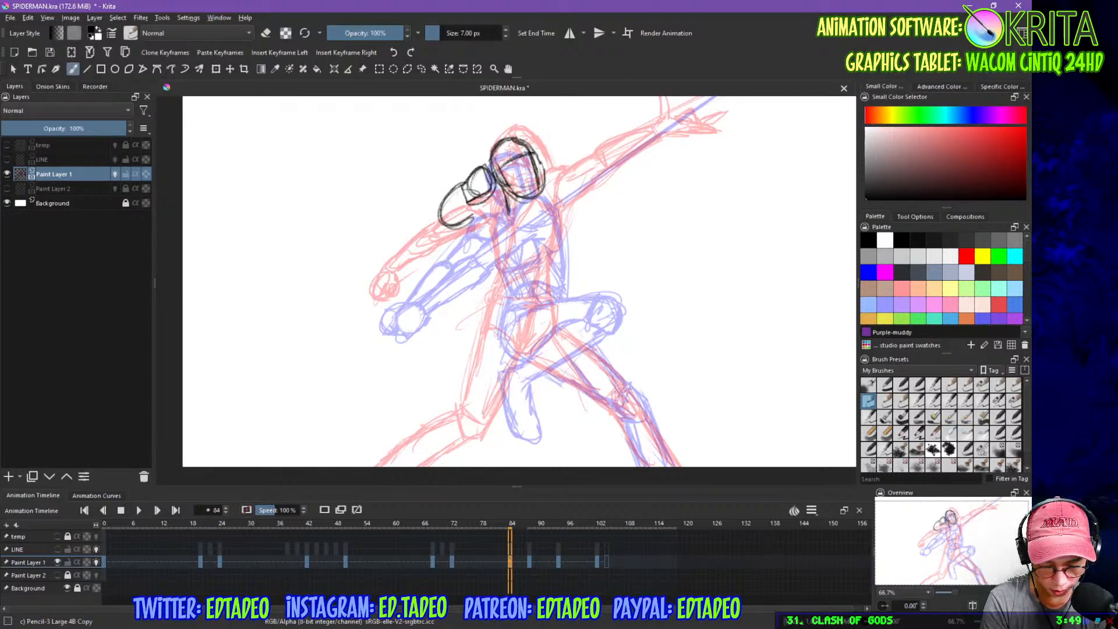
pyautogui.moveTo(460, 188)
pyautogui.mouseDown()
pyautogui.moveTo(469, 231)
pyautogui.moveTo(442, 229)
pyautogui.moveTo(435, 208)
pyautogui.moveTo(474, 235)
pyautogui.moveTo(506, 207)
pyautogui.moveTo(504, 216)
pyautogui.mouseUp()
# - Rough in the two sides of the torso from the shoulders down to the waist
pyautogui.moveTo(485, 213)
pyautogui.mouseDown()
pyautogui.moveTo(469, 226)
pyautogui.moveTo(505, 247)
pyautogui.moveTo(523, 299)
pyautogui.mouseUp()
pyautogui.moveTo(499, 256); pyautogui.dragTo(530, 320)
pyautogui.moveTo(513, 207); pyautogui.dragTo(527, 217)
pyautogui.moveTo(553, 186)
pyautogui.mouseDown()
pyautogui.moveTo(511, 219)
pyautogui.moveTo(553, 252)
pyautogui.moveTo(568, 312)
pyautogui.mouseUp()
pyautogui.moveTo(551, 244); pyautogui.dragTo(580, 319)
pyautogui.moveTo(554, 264); pyautogui.dragTo(565, 312)
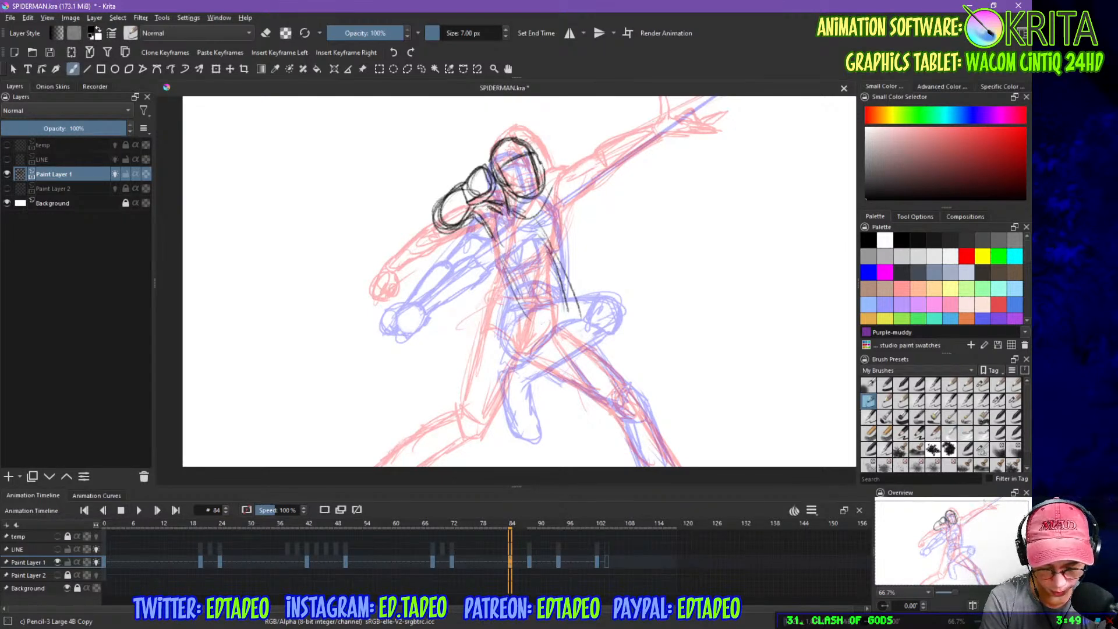
pyautogui.moveTo(511, 260); pyautogui.dragTo(539, 297)
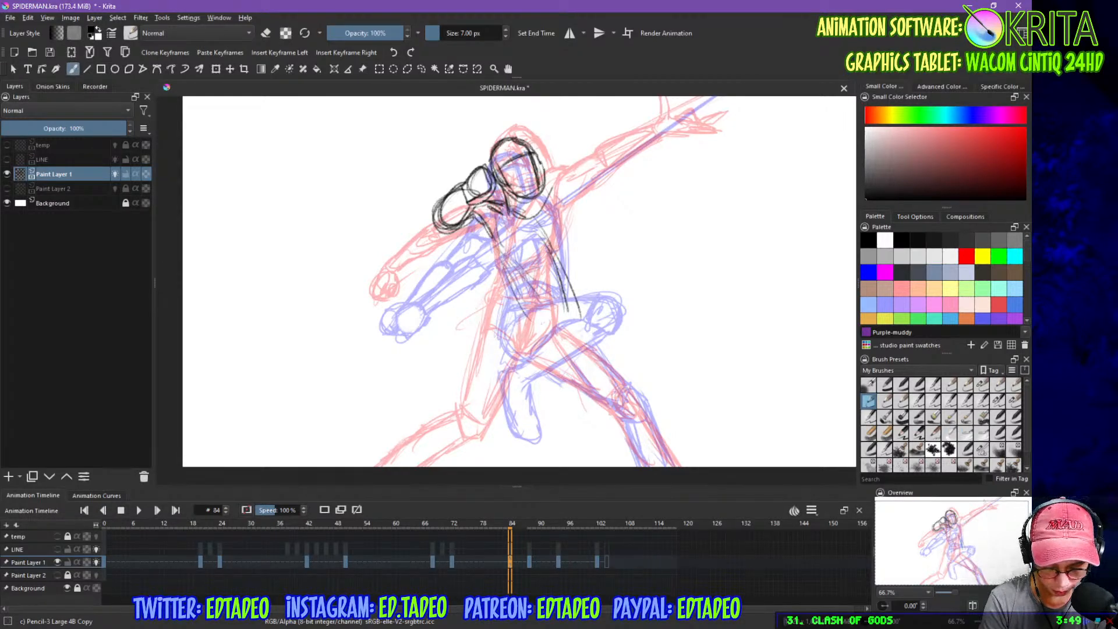
pyautogui.moveTo(511, 266)
pyautogui.mouseDown()
pyautogui.moveTo(527, 291)
pyautogui.moveTo(528, 344)
pyautogui.mouseUp()
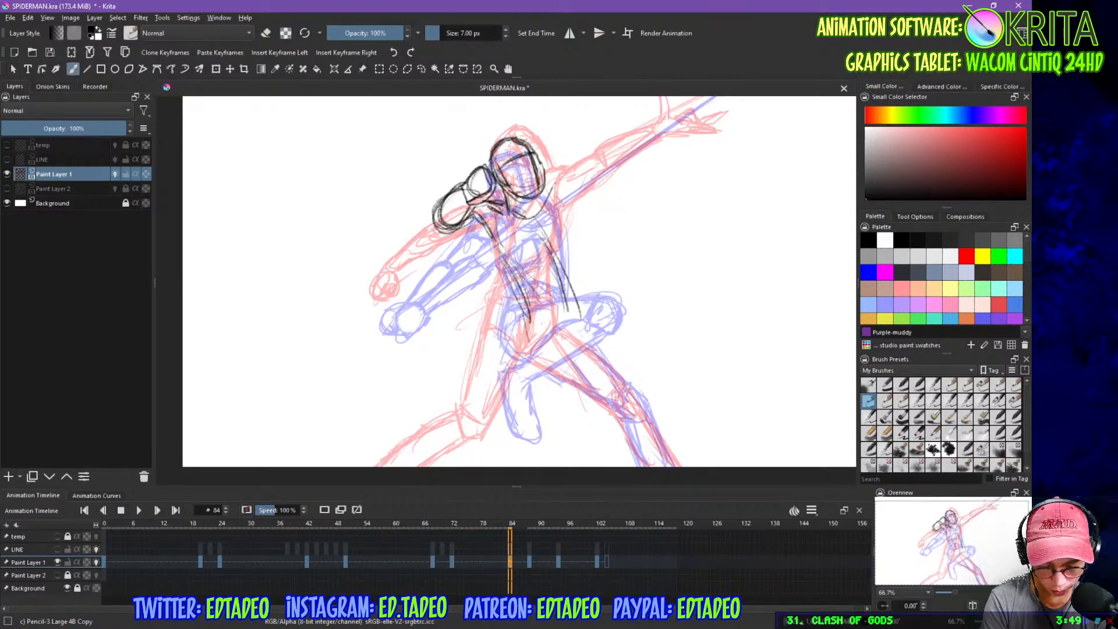
# - Sketch the neck and shoulder line and the viewer's-right arm bent across the chest with a rounded elbow
pyautogui.moveTo(544, 193); pyautogui.dragTo(532, 214)
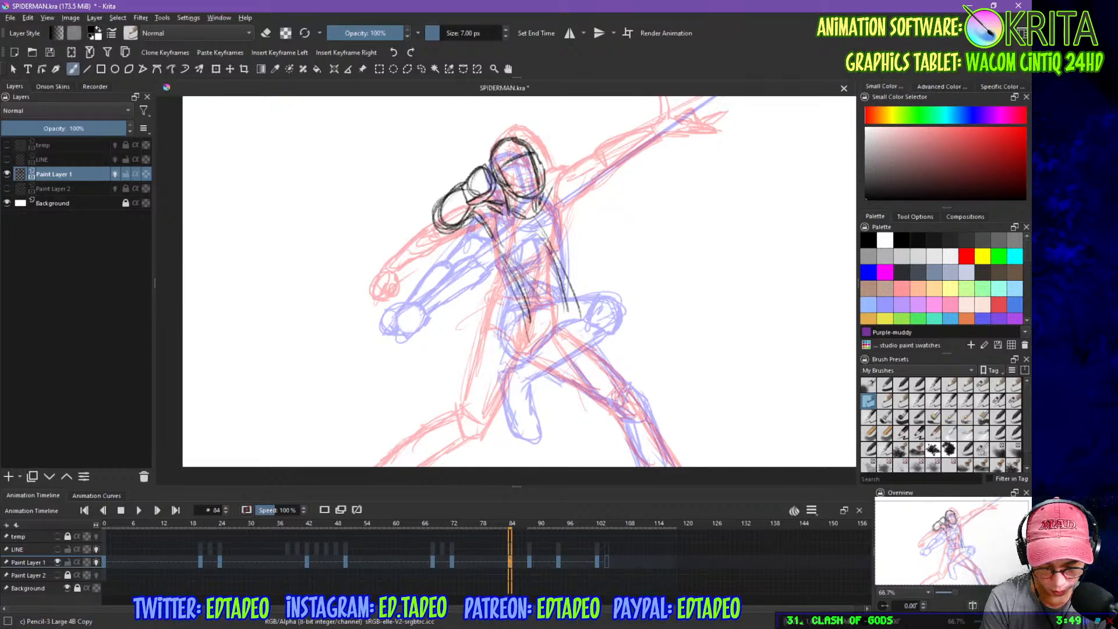
pyautogui.moveTo(520, 214)
pyautogui.mouseDown()
pyautogui.moveTo(528, 226)
pyautogui.moveTo(498, 221)
pyautogui.moveTo(522, 246)
pyautogui.mouseUp()
pyautogui.moveTo(518, 247)
pyautogui.mouseDown()
pyautogui.moveTo(534, 232)
pyautogui.moveTo(496, 242)
pyautogui.moveTo(581, 218)
pyautogui.moveTo(558, 197)
pyautogui.moveTo(613, 202)
pyautogui.moveTo(569, 260)
pyautogui.mouseUp()
pyautogui.moveTo(542, 204)
pyautogui.mouseDown()
pyautogui.moveTo(561, 188)
pyautogui.moveTo(551, 241)
pyautogui.moveTo(585, 184)
pyautogui.mouseUp()
pyautogui.moveTo(538, 227)
pyautogui.mouseDown()
pyautogui.moveTo(606, 220)
pyautogui.moveTo(540, 244)
pyautogui.mouseUp()
pyautogui.moveTo(526, 247)
pyautogui.mouseDown()
pyautogui.moveTo(566, 249)
pyautogui.moveTo(530, 249)
pyautogui.mouseUp()
pyautogui.moveTo(536, 233)
pyautogui.mouseDown()
pyautogui.moveTo(563, 219)
pyautogui.moveTo(590, 212)
pyautogui.moveTo(569, 251)
pyautogui.mouseUp()
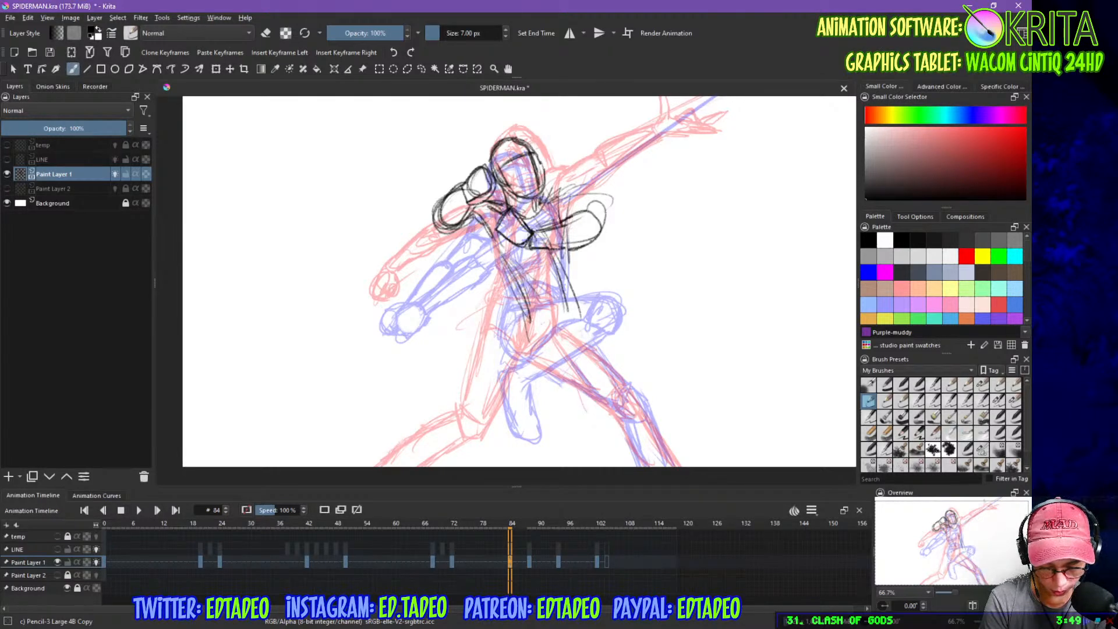
pyautogui.moveTo(601, 211)
pyautogui.mouseDown()
pyautogui.moveTo(583, 246)
pyautogui.moveTo(602, 206)
pyautogui.moveTo(568, 190)
pyautogui.moveTo(602, 216)
pyautogui.moveTo(541, 204)
pyautogui.moveTo(586, 187)
pyautogui.moveTo(555, 223)
pyautogui.moveTo(589, 209)
pyautogui.mouseUp()
pyautogui.moveTo(589, 205); pyautogui.dragTo(607, 231)
pyautogui.moveTo(528, 246); pyautogui.dragTo(550, 250)
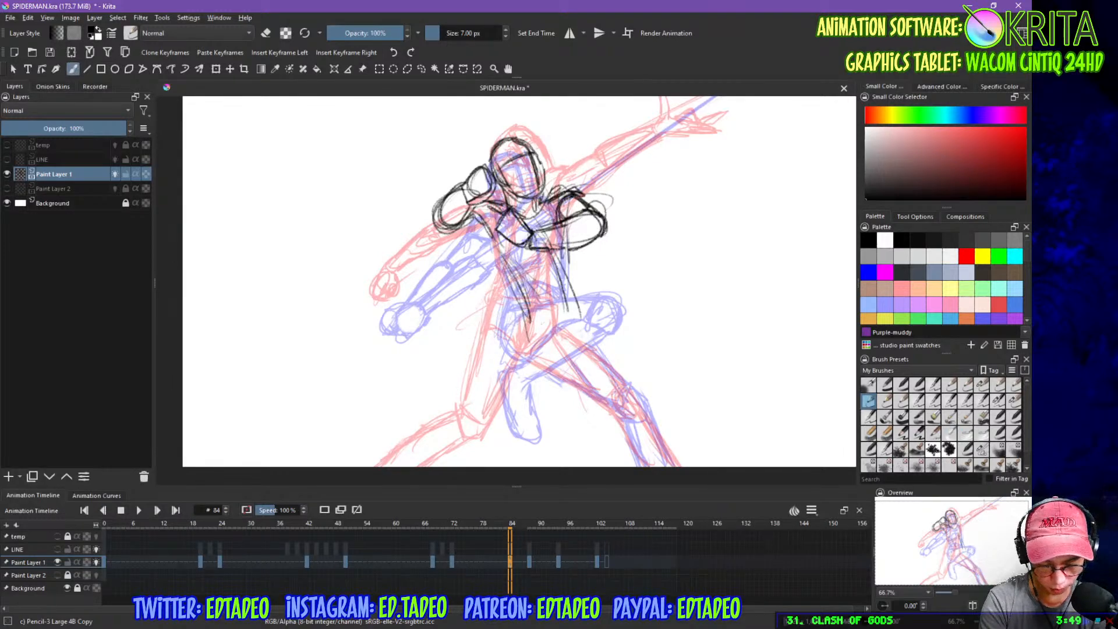
# - Rework the fist beside the jaw by erasing its old lines and redrawing it as a flatter shape against the shoulder
pyautogui.moveTo(462, 185); pyautogui.dragTo(477, 172)
pyautogui.moveTo(465, 178)
pyautogui.mouseDown()
pyautogui.moveTo(483, 169)
pyautogui.moveTo(470, 181)
pyautogui.mouseUp()
pyautogui.press('e')
pyautogui.moveTo(477, 169)
pyautogui.mouseDown()
pyautogui.moveTo(469, 182)
pyautogui.moveTo(488, 179)
pyautogui.moveTo(473, 195)
pyautogui.moveTo(494, 190)
pyautogui.moveTo(475, 182)
pyautogui.moveTo(493, 186)
pyautogui.moveTo(462, 199)
pyautogui.moveTo(501, 195)
pyautogui.mouseUp()
pyautogui.press('e')
pyautogui.moveTo(467, 201); pyautogui.dragTo(495, 211)
pyautogui.moveTo(493, 211)
pyautogui.mouseDown()
pyautogui.moveTo(504, 195)
pyautogui.moveTo(474, 202)
pyautogui.moveTo(495, 210)
pyautogui.moveTo(469, 182)
pyautogui.moveTo(483, 207)
pyautogui.mouseUp()
pyautogui.press('e')
pyautogui.moveTo(486, 205); pyautogui.dragTo(499, 194)
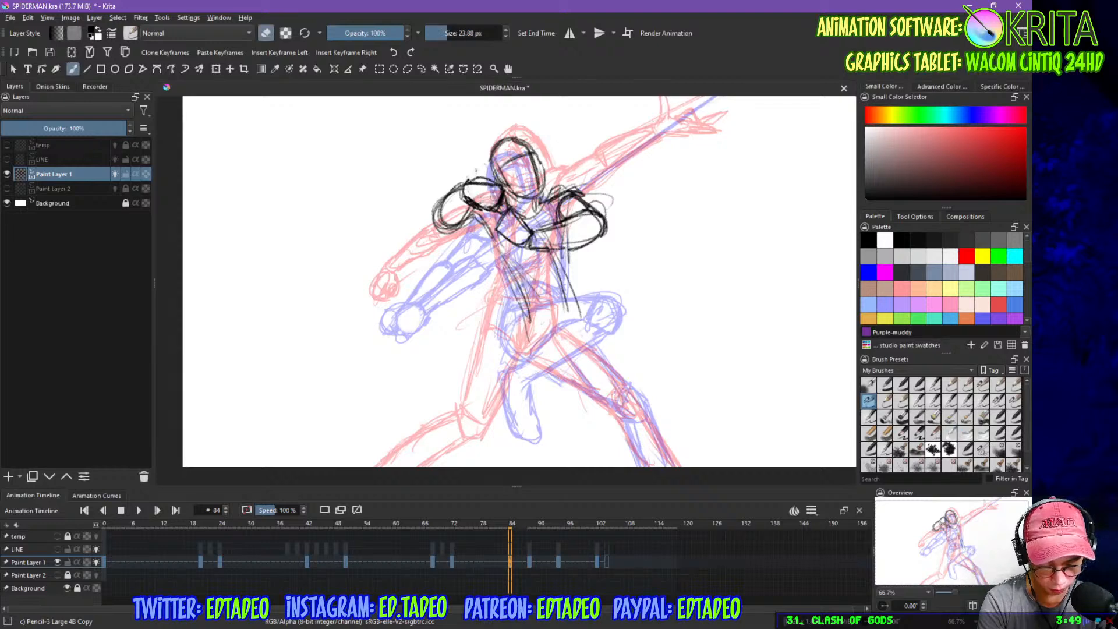
# - Darken the viewer's-left forearm and shoulder, and reinforce the underside of the other forearm and the torso's side
pyautogui.press('e')
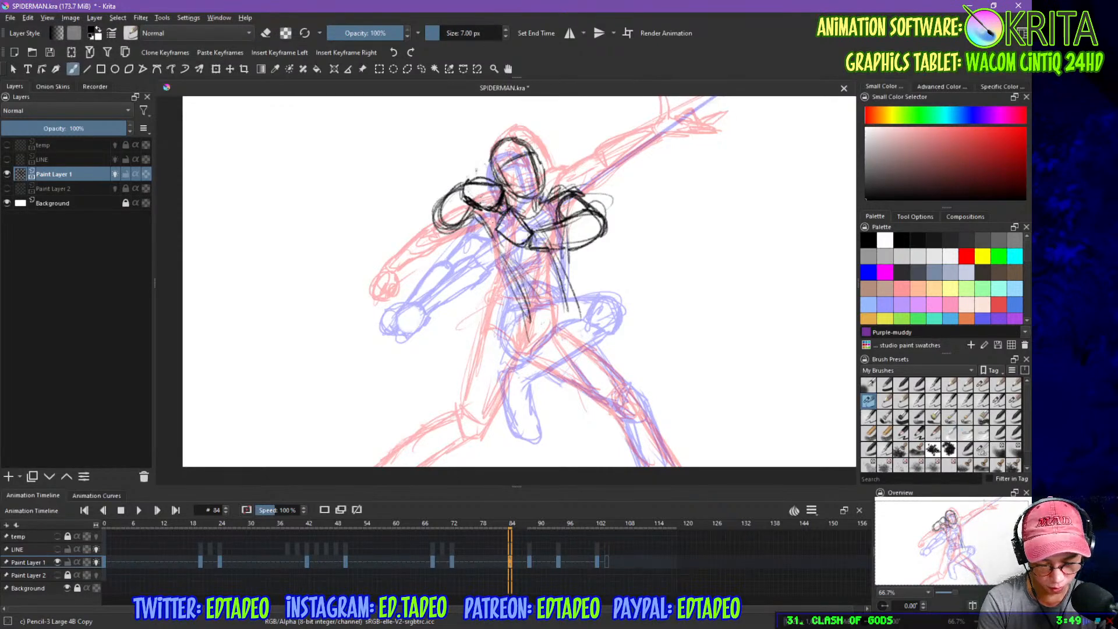
pyautogui.moveTo(478, 196); pyautogui.dragTo(504, 213)
pyautogui.moveTo(478, 197)
pyautogui.mouseDown()
pyautogui.moveTo(497, 203)
pyautogui.moveTo(480, 231)
pyautogui.moveTo(475, 215)
pyautogui.mouseUp()
pyautogui.moveTo(531, 246); pyautogui.dragTo(567, 249)
pyautogui.moveTo(481, 220)
pyautogui.mouseDown()
pyautogui.moveTo(452, 228)
pyautogui.moveTo(509, 287)
pyautogui.mouseUp()
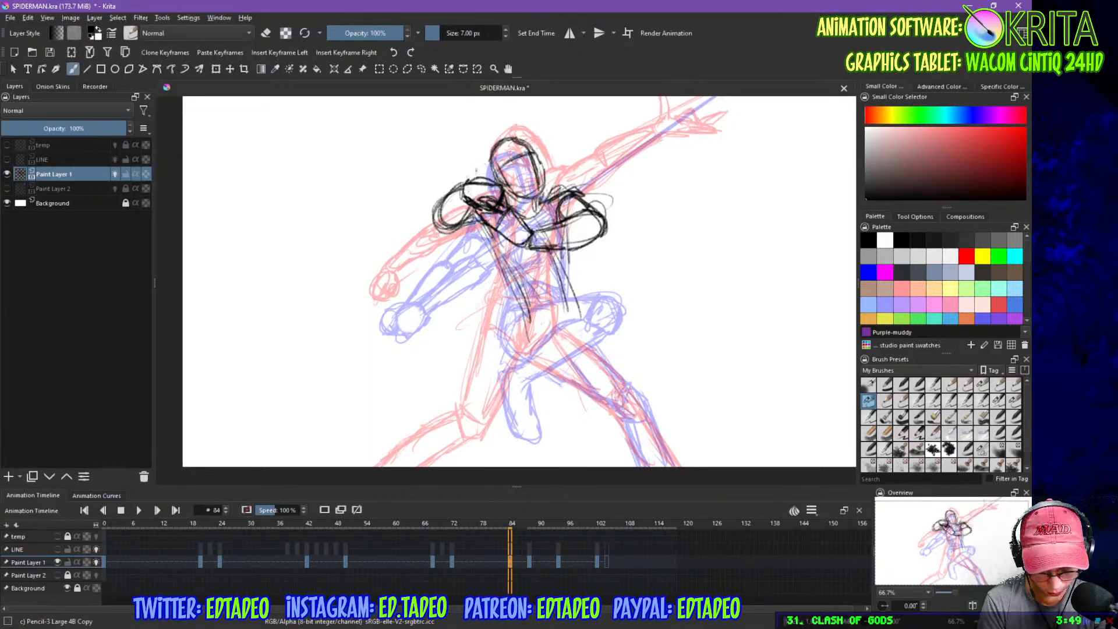
# - Strengthen the viewer's-left torso edge, and add the rib-cage curve and neckline strokes
pyautogui.moveTo(570, 379)
pyautogui.mouseDown()
pyautogui.moveTo(571, 325)
pyautogui.moveTo(581, 335)
pyautogui.mouseUp()
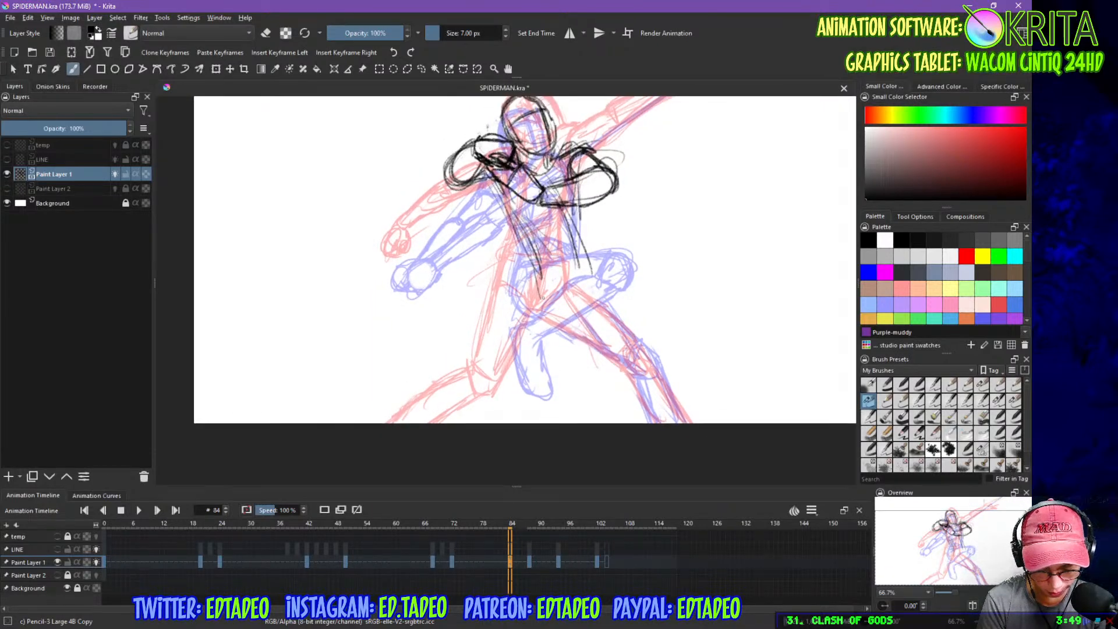
pyautogui.moveTo(497, 188); pyautogui.dragTo(522, 260)
pyautogui.moveTo(504, 203); pyautogui.dragTo(523, 260)
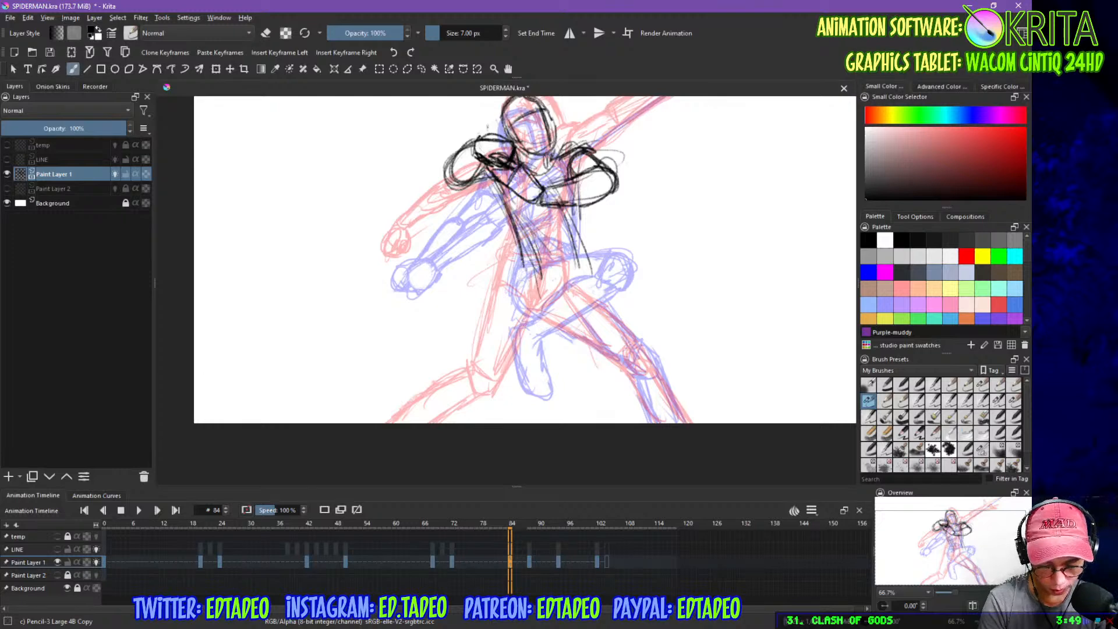
pyautogui.moveTo(520, 245); pyautogui.dragTo(566, 218)
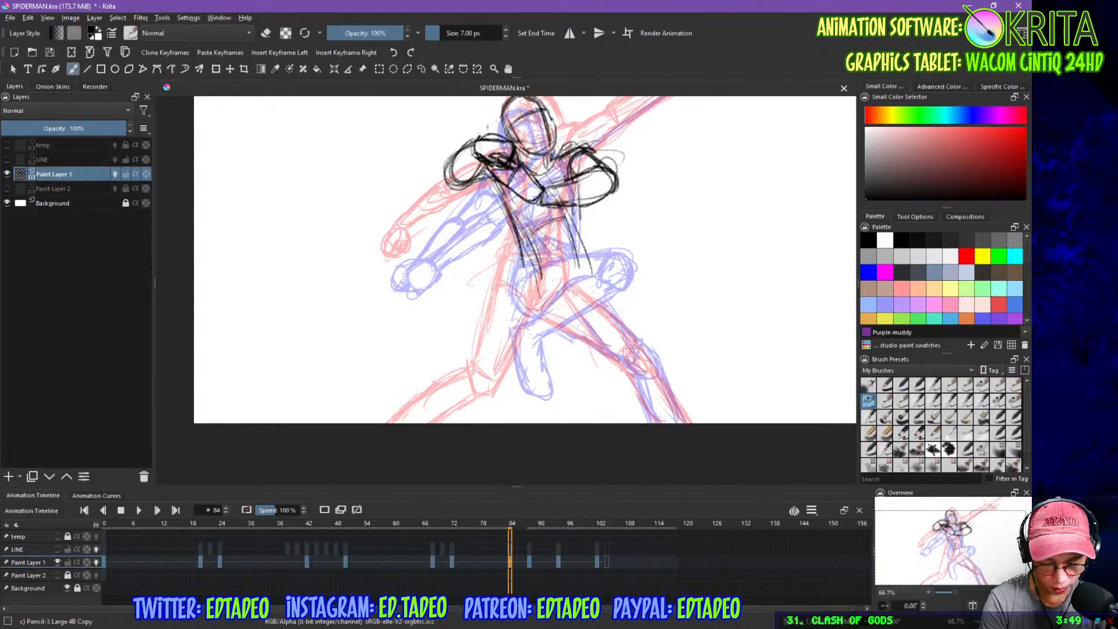
pyautogui.moveTo(532, 168); pyautogui.dragTo(557, 162)
pyautogui.moveTo(546, 174); pyautogui.dragTo(558, 159)
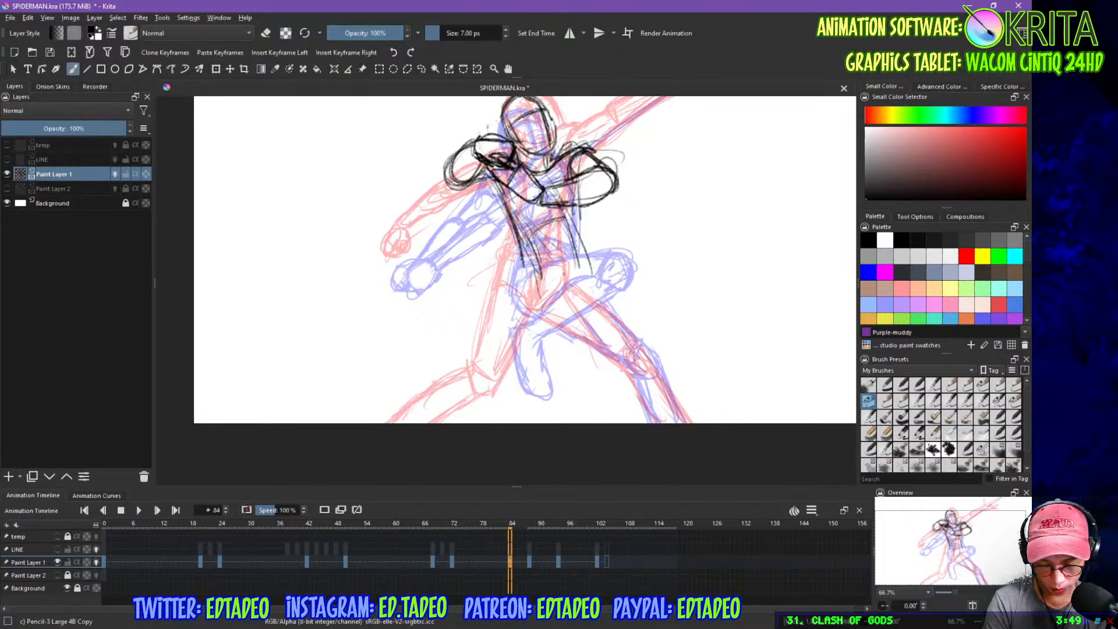
# - Rough in the hip and both edges of the viewer's-left thigh, running almost straight down to the knee
pyautogui.moveTo(513, 250)
pyautogui.mouseDown()
pyautogui.moveTo(512, 316)
pyautogui.moveTo(568, 360)
pyautogui.mouseUp()
pyautogui.moveTo(527, 298); pyautogui.dragTo(524, 314)
pyautogui.moveTo(543, 317)
pyautogui.mouseDown()
pyautogui.moveTo(526, 353)
pyautogui.moveTo(532, 391)
pyautogui.mouseUp()
pyautogui.moveTo(529, 347); pyautogui.dragTo(523, 377)
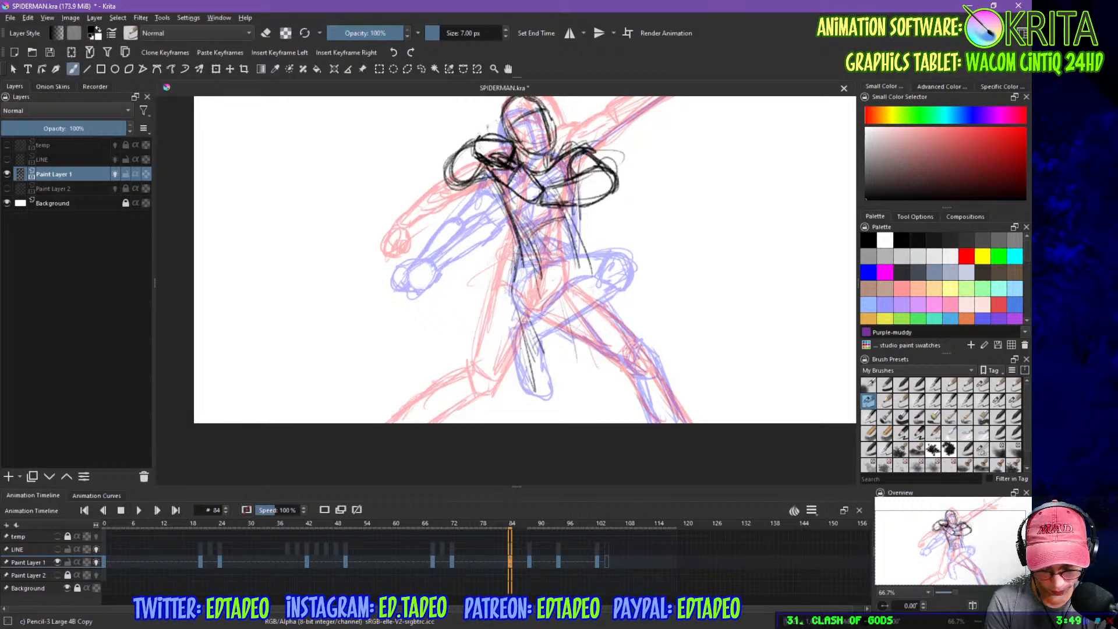
pyautogui.moveTo(524, 290); pyautogui.dragTo(517, 381)
pyautogui.moveTo(530, 309); pyautogui.dragTo(521, 380)
pyautogui.moveTo(517, 272); pyautogui.dragTo(510, 321)
pyautogui.moveTo(532, 262)
pyautogui.mouseDown()
pyautogui.moveTo(514, 366)
pyautogui.moveTo(533, 390)
pyautogui.mouseUp()
pyautogui.moveTo(559, 318); pyautogui.dragTo(560, 380)
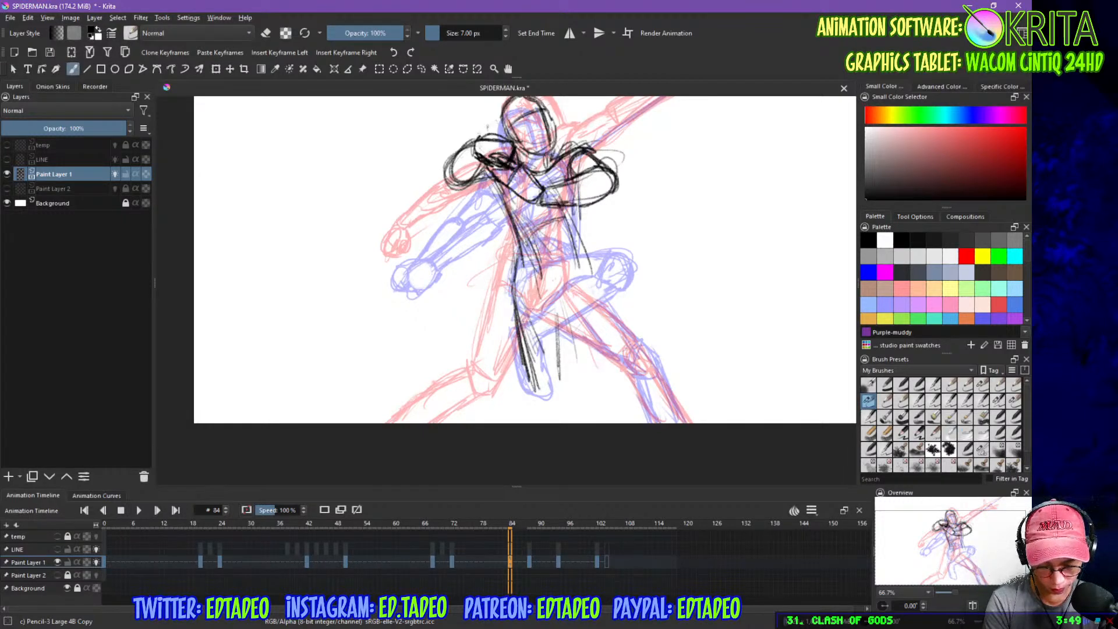
# - Sketch the abdomen with curved waist bands, a center line and a V-shaped pelvis
pyautogui.moveTo(516, 230); pyautogui.dragTo(574, 214)
pyautogui.moveTo(523, 235); pyautogui.dragTo(567, 226)
pyautogui.moveTo(522, 265); pyautogui.dragTo(575, 257)
pyautogui.moveTo(520, 292)
pyautogui.mouseDown()
pyautogui.moveTo(563, 311)
pyautogui.moveTo(582, 270)
pyautogui.mouseUp()
pyautogui.moveTo(572, 219); pyautogui.dragTo(580, 275)
pyautogui.moveTo(515, 286); pyautogui.dragTo(558, 308)
pyautogui.moveTo(550, 209); pyautogui.dragTo(562, 319)
pyautogui.moveTo(555, 233); pyautogui.dragTo(564, 304)
# - Rough the bent leg's backward shin and the whole outstretched leg, with its thigh, knee and lower leg
pyautogui.moveTo(555, 359)
pyautogui.mouseDown()
pyautogui.moveTo(559, 390)
pyautogui.moveTo(431, 419)
pyautogui.moveTo(463, 417)
pyautogui.mouseUp()
pyautogui.moveTo(558, 387)
pyautogui.mouseDown()
pyautogui.moveTo(561, 417)
pyautogui.moveTo(517, 420)
pyautogui.mouseUp()
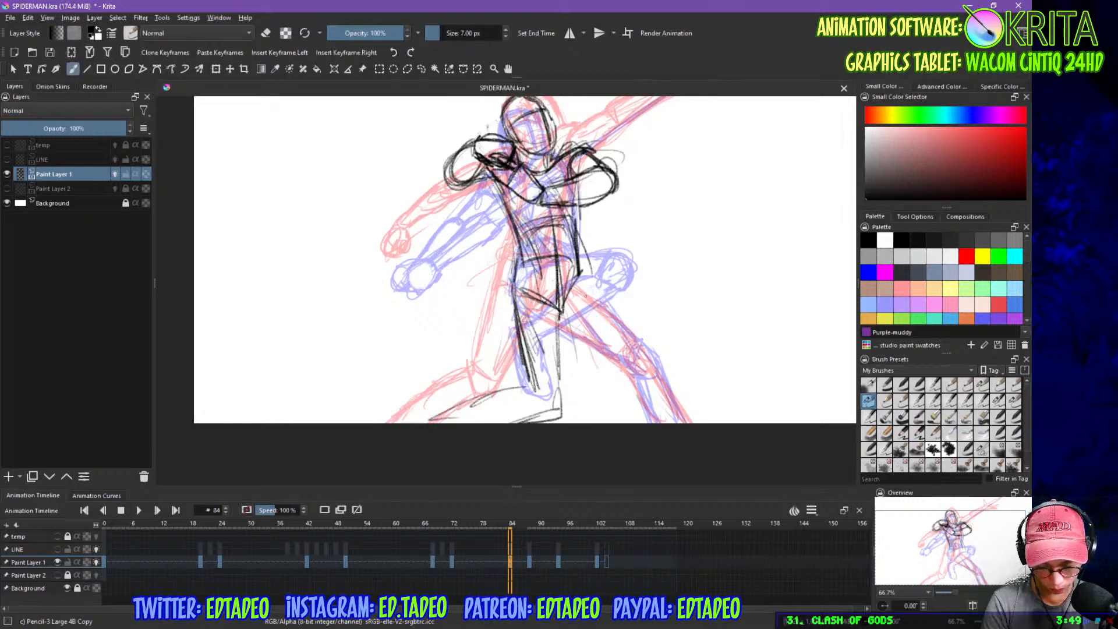
pyautogui.moveTo(589, 291)
pyautogui.mouseDown()
pyautogui.moveTo(618, 364)
pyautogui.moveTo(613, 348)
pyautogui.mouseUp()
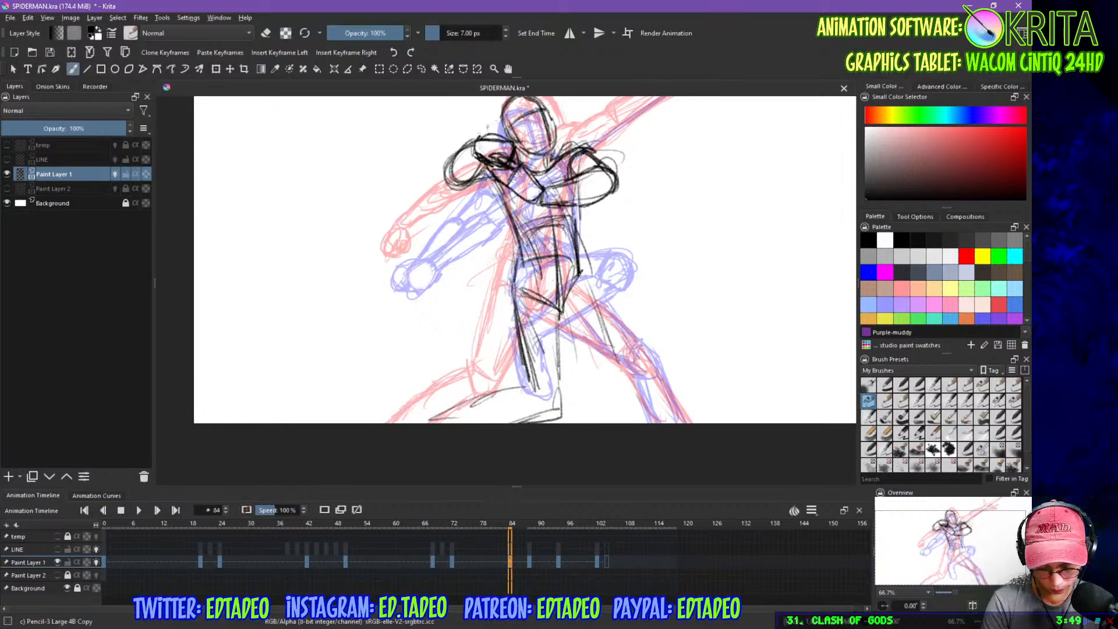
pyautogui.moveTo(584, 282); pyautogui.dragTo(636, 334)
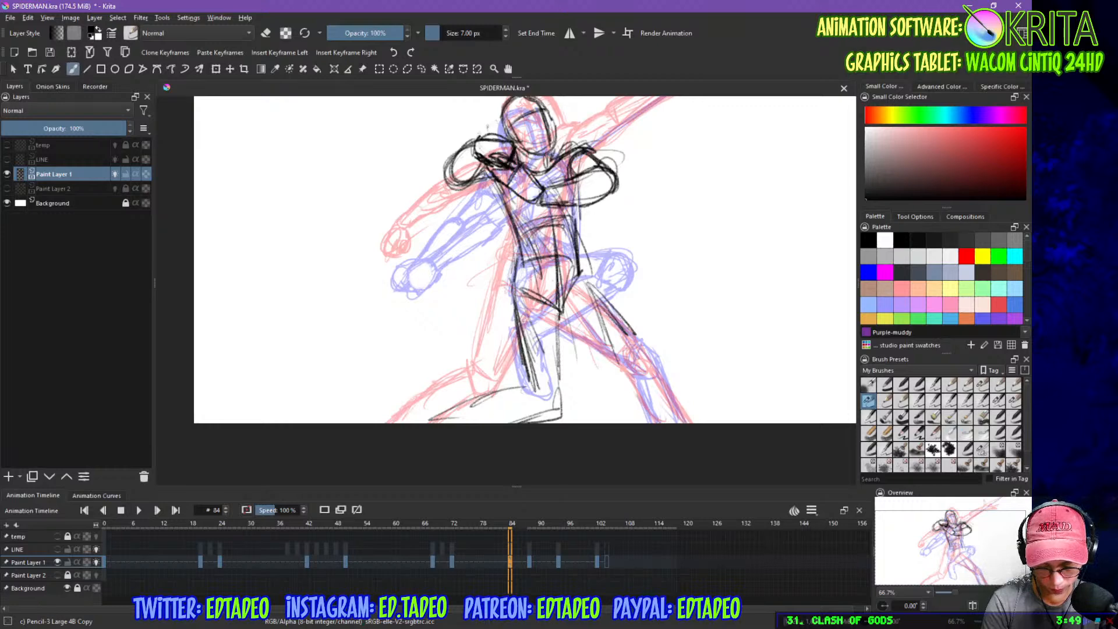
pyautogui.moveTo(577, 262); pyautogui.dragTo(592, 289)
pyautogui.moveTo(590, 286); pyautogui.dragTo(637, 348)
pyautogui.moveTo(538, 303)
pyautogui.mouseDown()
pyautogui.moveTo(631, 365)
pyautogui.moveTo(623, 373)
pyautogui.mouseUp()
pyautogui.moveTo(573, 306); pyautogui.dragTo(620, 365)
pyautogui.moveTo(591, 290)
pyautogui.mouseDown()
pyautogui.moveTo(639, 338)
pyautogui.moveTo(631, 372)
pyautogui.moveTo(655, 369)
pyautogui.moveTo(650, 377)
pyautogui.mouseUp()
pyautogui.moveTo(632, 374)
pyautogui.mouseDown()
pyautogui.moveTo(664, 424)
pyautogui.moveTo(683, 417)
pyautogui.mouseUp()
# - Darken the bent leg's inner thigh, knee and shin lines
pyautogui.moveTo(562, 309); pyautogui.dragTo(559, 396)
pyautogui.moveTo(560, 345); pyautogui.dragTo(565, 404)
pyautogui.moveTo(532, 358)
pyautogui.mouseDown()
pyautogui.moveTo(520, 385)
pyautogui.moveTo(452, 424)
pyautogui.mouseUp()
pyautogui.moveTo(505, 389); pyautogui.dragTo(455, 424)
pyautogui.moveTo(542, 383)
pyautogui.mouseDown()
pyautogui.moveTo(494, 404)
pyautogui.moveTo(555, 416)
pyautogui.moveTo(518, 422)
pyautogui.mouseUp()
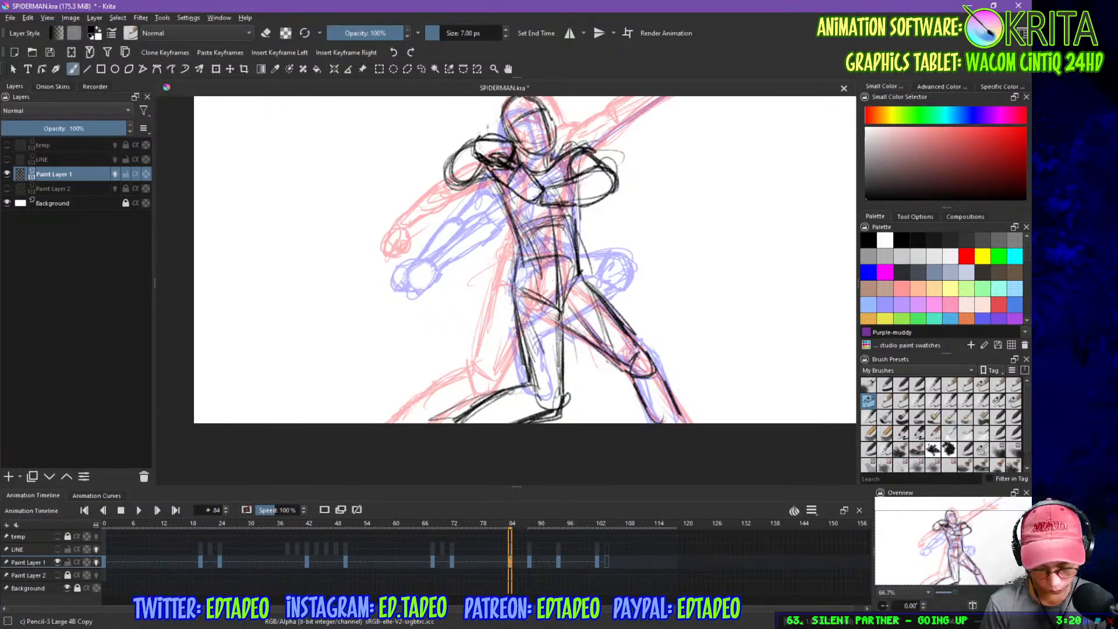
pyautogui.moveTo(531, 415); pyautogui.dragTo(512, 422)
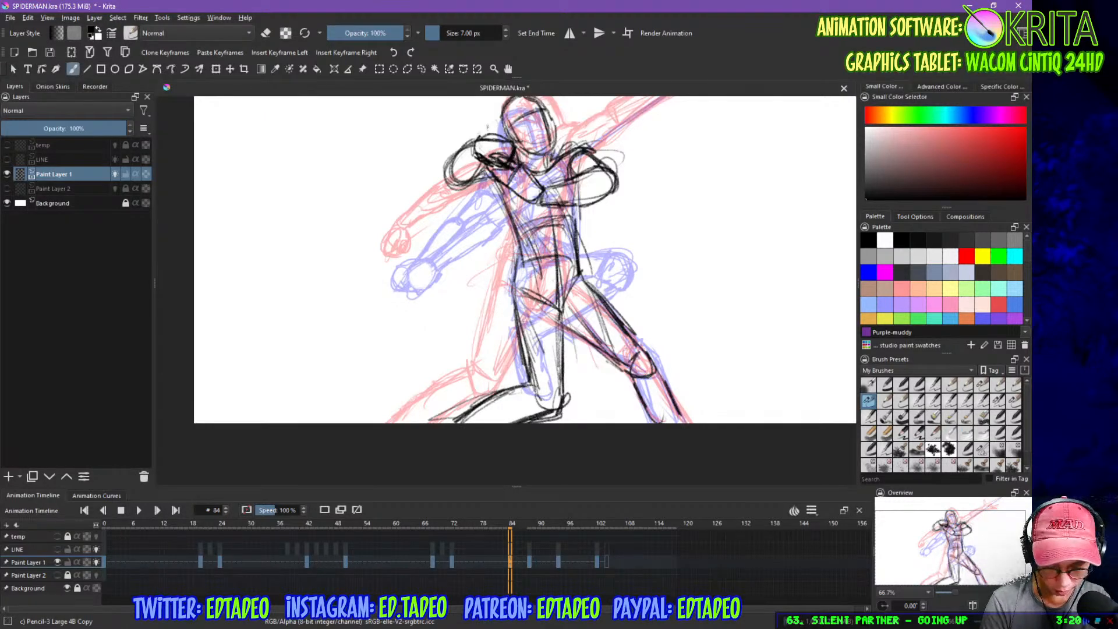
# - Compare the rough with neighboring frames, clean up the bent leg with the eraser and reinforce its thigh line
pyautogui.press('2')
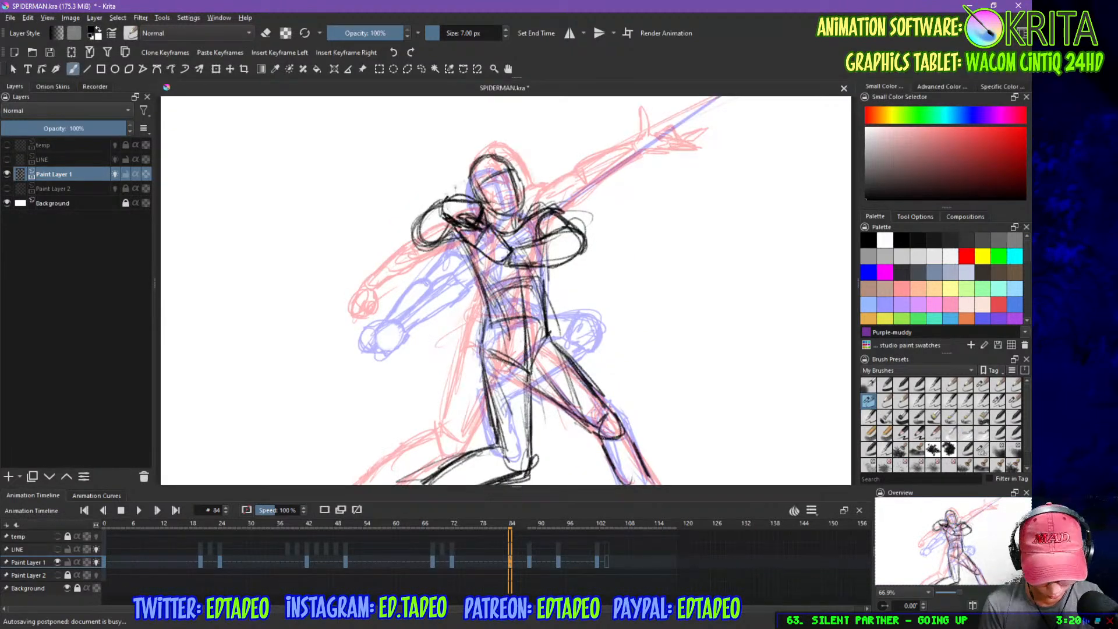
pyautogui.click(506, 527)
pyautogui.moveTo(509, 527)
pyautogui.mouseDown()
pyautogui.moveTo(552, 527)
pyautogui.moveTo(502, 531)
pyautogui.moveTo(539, 529)
pyautogui.moveTo(502, 531)
pyautogui.moveTo(518, 532)
pyautogui.mouseUp()
pyautogui.click(510, 531)
pyautogui.press('e')
pyautogui.moveTo(492, 422); pyautogui.dragTo(479, 382)
pyautogui.press('e')
pyautogui.moveTo(529, 415)
pyautogui.mouseDown()
pyautogui.moveTo(528, 466)
pyautogui.moveTo(456, 468)
pyautogui.moveTo(425, 485)
pyautogui.mouseUp()
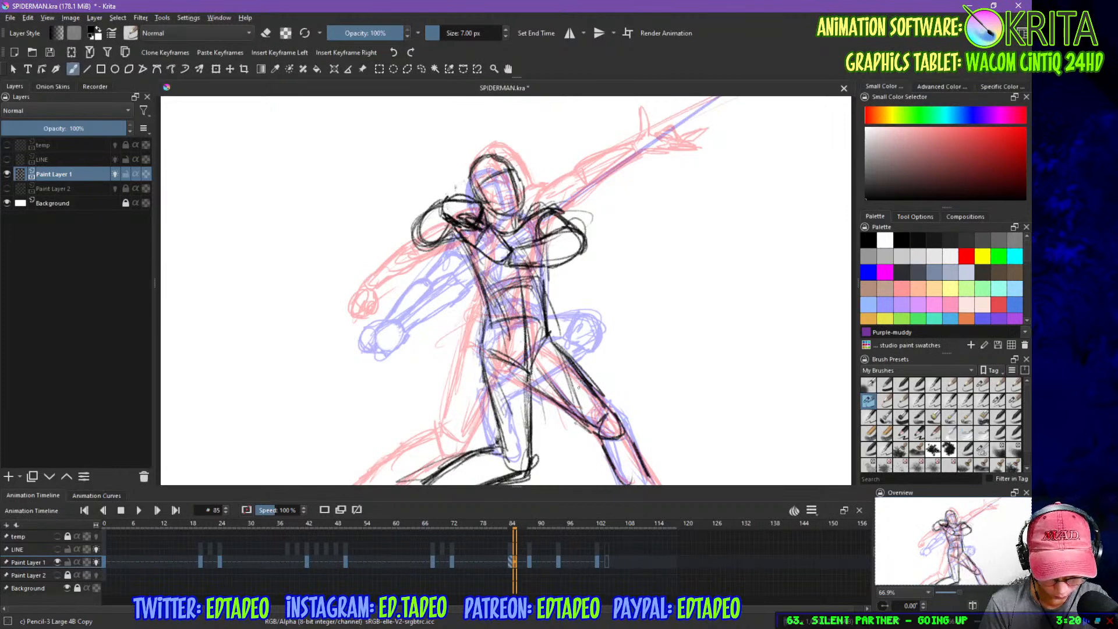
pyautogui.moveTo(529, 372); pyautogui.dragTo(529, 431)
# - Add a blank keyframe at frame 86 on Paint Layer 1 and flip between adjacent frames to refresh the onion skins
pyautogui.click(521, 564)
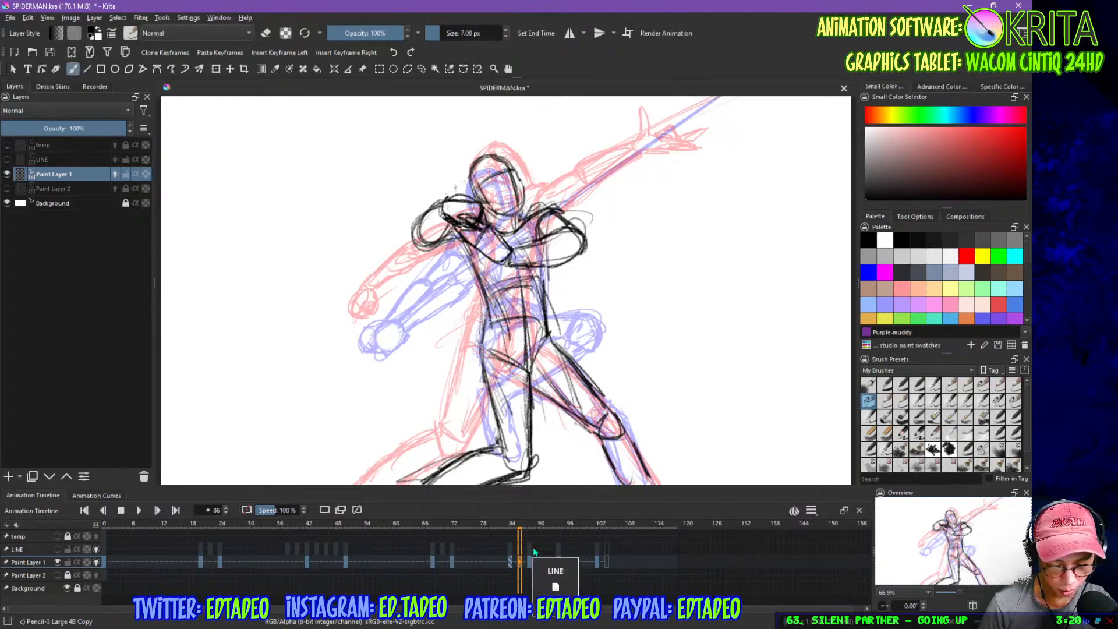
pyautogui.press('F7')
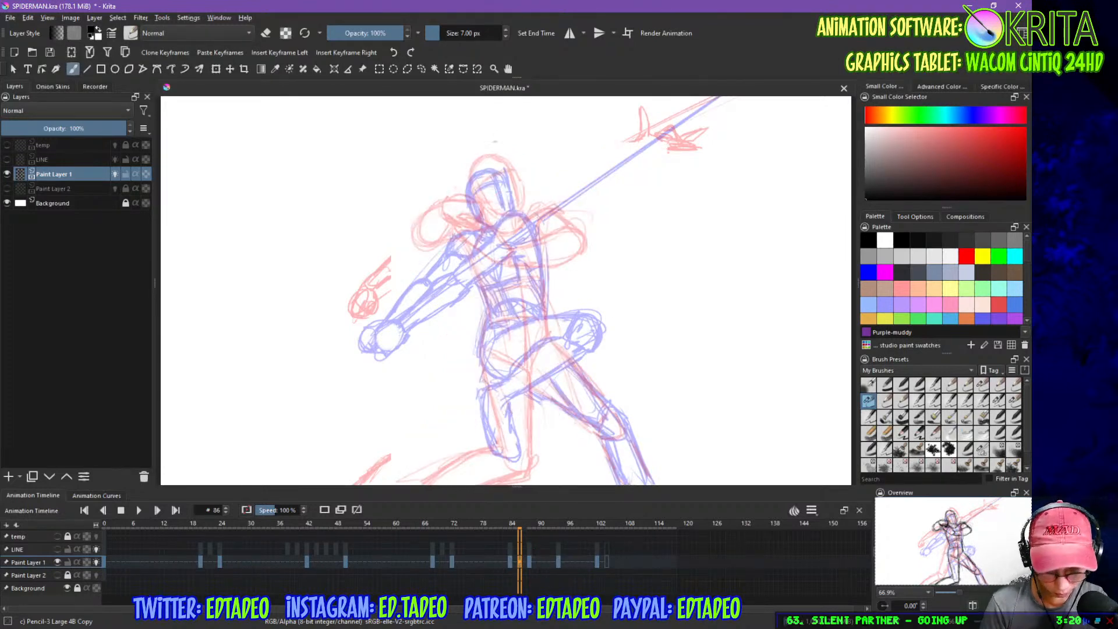
pyautogui.press('Left')
pyautogui.press('Right')
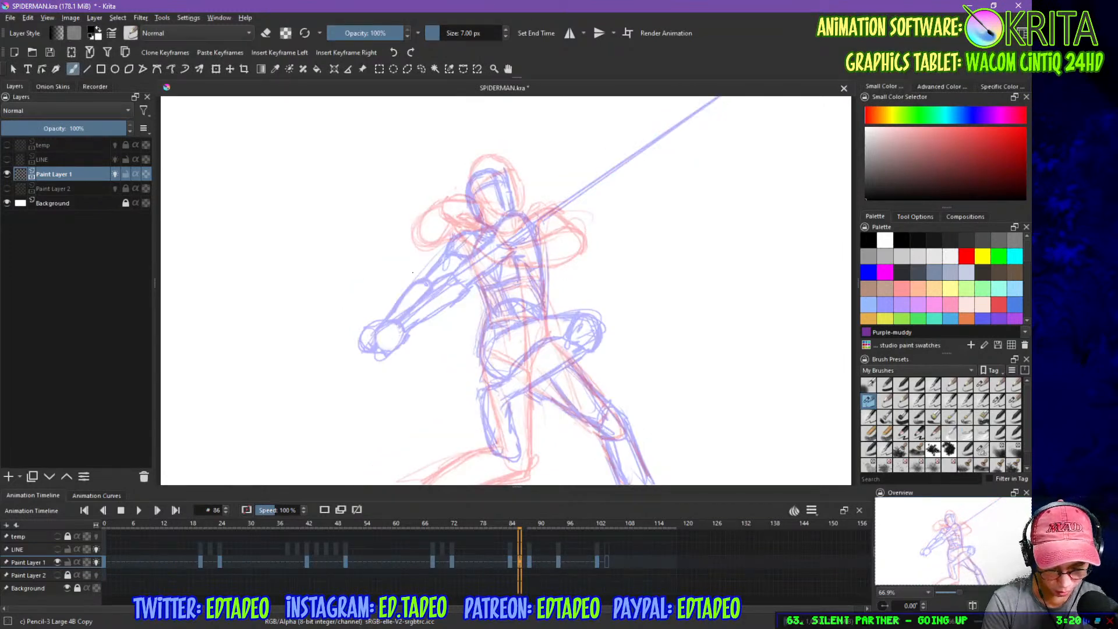
# - Sketch two round fists one above the other and the head oval at frame 86, between the onion-skinned poses
pyautogui.moveTo(414, 270)
pyautogui.mouseDown()
pyautogui.moveTo(428, 275)
pyautogui.moveTo(406, 266)
pyautogui.moveTo(435, 284)
pyautogui.mouseUp()
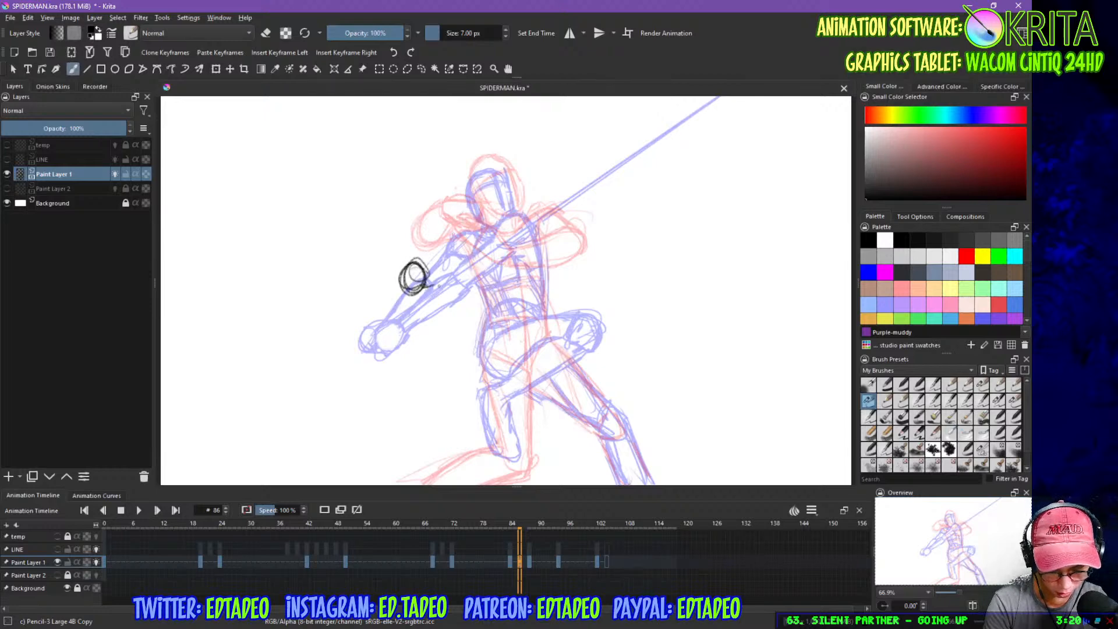
pyautogui.moveTo(417, 291)
pyautogui.mouseDown()
pyautogui.moveTo(412, 312)
pyautogui.moveTo(430, 294)
pyautogui.moveTo(417, 315)
pyautogui.moveTo(409, 299)
pyautogui.mouseUp()
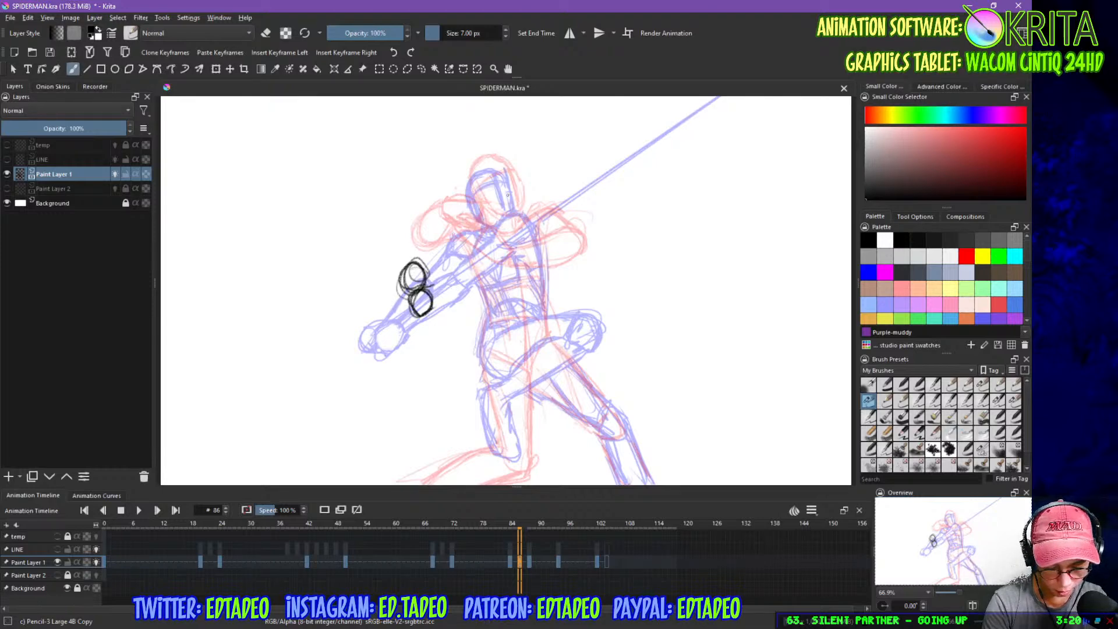
pyautogui.moveTo(493, 165)
pyautogui.mouseDown()
pyautogui.moveTo(475, 162)
pyautogui.moveTo(466, 210)
pyautogui.moveTo(503, 171)
pyautogui.moveTo(515, 207)
pyautogui.moveTo(511, 178)
pyautogui.moveTo(471, 210)
pyautogui.moveTo(515, 204)
pyautogui.moveTo(497, 211)
pyautogui.moveTo(509, 208)
pyautogui.moveTo(505, 178)
pyautogui.moveTo(511, 208)
pyautogui.mouseUp()
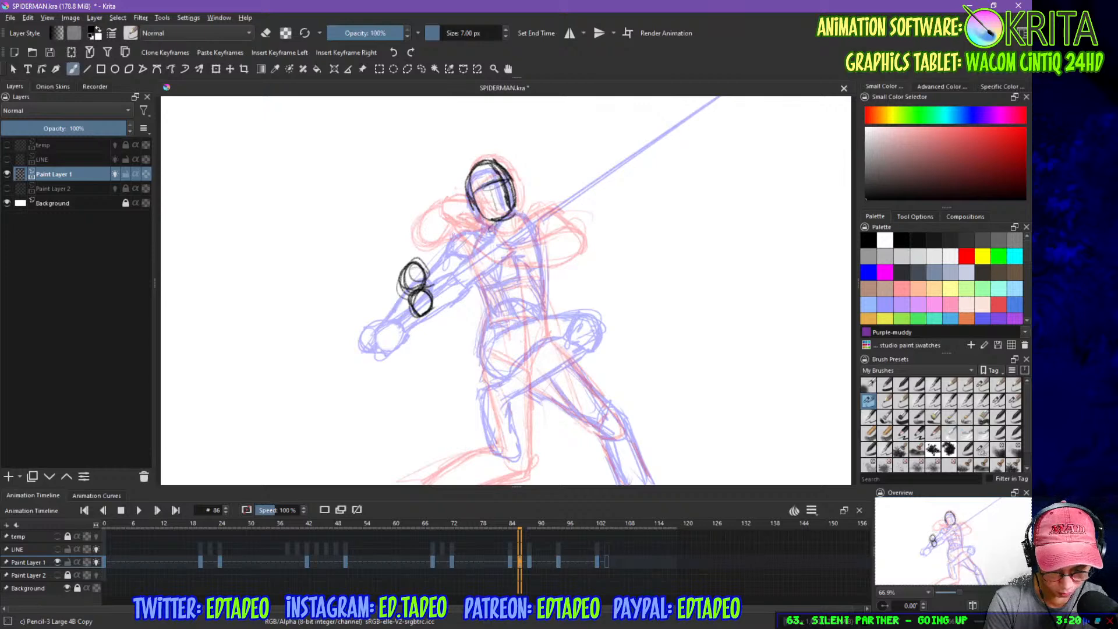
# - Sketch both arms at frame 86, running from the shoulders down to the two stacked fists
pyautogui.moveTo(469, 272)
pyautogui.mouseDown()
pyautogui.moveTo(431, 286)
pyautogui.moveTo(496, 227)
pyautogui.moveTo(468, 270)
pyautogui.moveTo(430, 291)
pyautogui.moveTo(519, 219)
pyautogui.moveTo(528, 247)
pyautogui.moveTo(435, 311)
pyautogui.mouseUp()
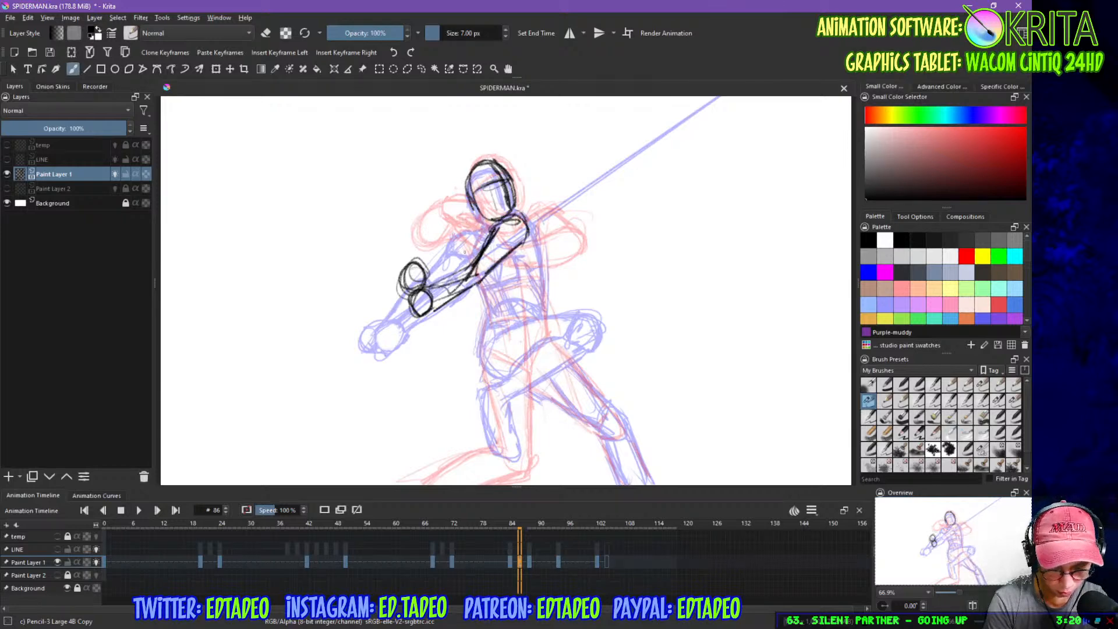
pyautogui.moveTo(484, 223)
pyautogui.mouseDown()
pyautogui.moveTo(403, 262)
pyautogui.moveTo(448, 223)
pyautogui.moveTo(424, 263)
pyautogui.mouseUp()
pyautogui.moveTo(443, 235)
pyautogui.mouseDown()
pyautogui.moveTo(432, 251)
pyautogui.moveTo(467, 240)
pyautogui.mouseUp()
pyautogui.moveTo(481, 219)
pyautogui.mouseDown()
pyautogui.moveTo(470, 260)
pyautogui.moveTo(441, 244)
pyautogui.mouseUp()
pyautogui.moveTo(464, 241); pyautogui.dragTo(424, 268)
# - Rough in the torso sides, waist and rounded hip of the frame 86 pose
pyautogui.moveTo(470, 241); pyautogui.dragTo(499, 339)
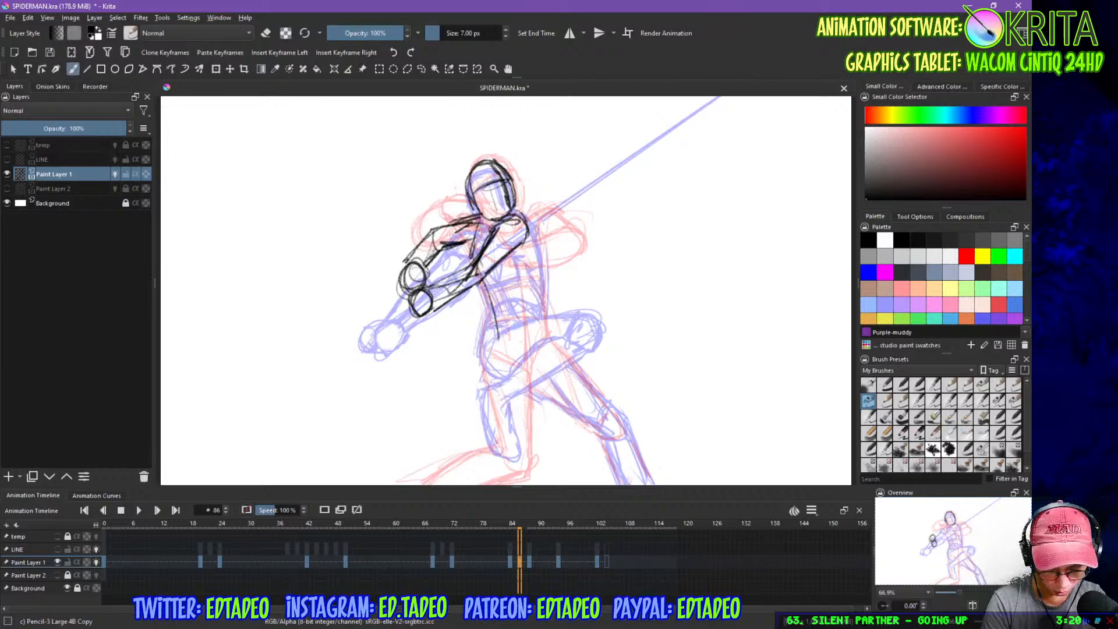
pyautogui.moveTo(534, 240); pyautogui.dragTo(548, 318)
pyautogui.moveTo(492, 290)
pyautogui.mouseDown()
pyautogui.moveTo(485, 367)
pyautogui.moveTo(512, 385)
pyautogui.moveTo(527, 434)
pyautogui.mouseUp()
pyautogui.moveTo(506, 332)
pyautogui.mouseDown()
pyautogui.moveTo(521, 330)
pyautogui.moveTo(504, 401)
pyautogui.mouseUp()
pyautogui.moveTo(533, 357); pyautogui.dragTo(508, 402)
# - Sketch the front leg at frame 86, running down from the hip between the onion-skinned legs
pyautogui.moveTo(487, 348)
pyautogui.mouseDown()
pyautogui.moveTo(496, 397)
pyautogui.moveTo(539, 352)
pyautogui.moveTo(541, 386)
pyautogui.moveTo(487, 474)
pyautogui.mouseUp()
pyautogui.moveTo(531, 398); pyautogui.dragTo(501, 480)
pyautogui.moveTo(499, 403); pyautogui.dragTo(479, 484)
pyautogui.moveTo(514, 448); pyautogui.dragTo(493, 475)
pyautogui.moveTo(527, 416); pyautogui.dragTo(503, 484)
# - Reinforce the torso at frame 86 with chest and waist contours and darker shoulder and underarm lines
pyautogui.moveTo(522, 266)
pyautogui.mouseDown()
pyautogui.moveTo(505, 341)
pyautogui.moveTo(531, 342)
pyautogui.mouseUp()
pyautogui.moveTo(490, 246); pyautogui.dragTo(518, 303)
pyautogui.moveTo(469, 219); pyautogui.dragTo(490, 234)
pyautogui.moveTo(458, 243)
pyautogui.mouseDown()
pyautogui.moveTo(474, 257)
pyautogui.moveTo(471, 225)
pyautogui.mouseUp()
pyautogui.moveTo(449, 256)
pyautogui.mouseDown()
pyautogui.moveTo(469, 250)
pyautogui.moveTo(512, 348)
pyautogui.mouseUp()
pyautogui.moveTo(528, 244); pyautogui.dragTo(553, 333)
# - Draw the extended back leg with its knee and shin, and darken the outer side of the torso
pyautogui.moveTo(543, 296)
pyautogui.mouseDown()
pyautogui.moveTo(553, 333)
pyautogui.moveTo(623, 416)
pyautogui.mouseUp()
pyautogui.moveTo(541, 393)
pyautogui.mouseDown()
pyautogui.moveTo(605, 436)
pyautogui.moveTo(594, 431)
pyautogui.mouseUp()
pyautogui.moveTo(482, 320)
pyautogui.mouseDown()
pyautogui.moveTo(533, 310)
pyautogui.moveTo(516, 286)
pyautogui.moveTo(547, 272)
pyautogui.moveTo(535, 263)
pyautogui.moveTo(536, 377)
pyautogui.mouseUp()
pyautogui.moveTo(547, 331)
pyautogui.mouseDown()
pyautogui.moveTo(534, 380)
pyautogui.moveTo(572, 427)
pyautogui.moveTo(619, 404)
pyautogui.moveTo(629, 431)
pyautogui.moveTo(610, 483)
pyautogui.mouseUp()
pyautogui.moveTo(627, 411)
pyautogui.mouseDown()
pyautogui.moveTo(605, 442)
pyautogui.moveTo(635, 432)
pyautogui.moveTo(651, 484)
pyautogui.mouseUp()
pyautogui.moveTo(542, 358); pyautogui.dragTo(591, 425)
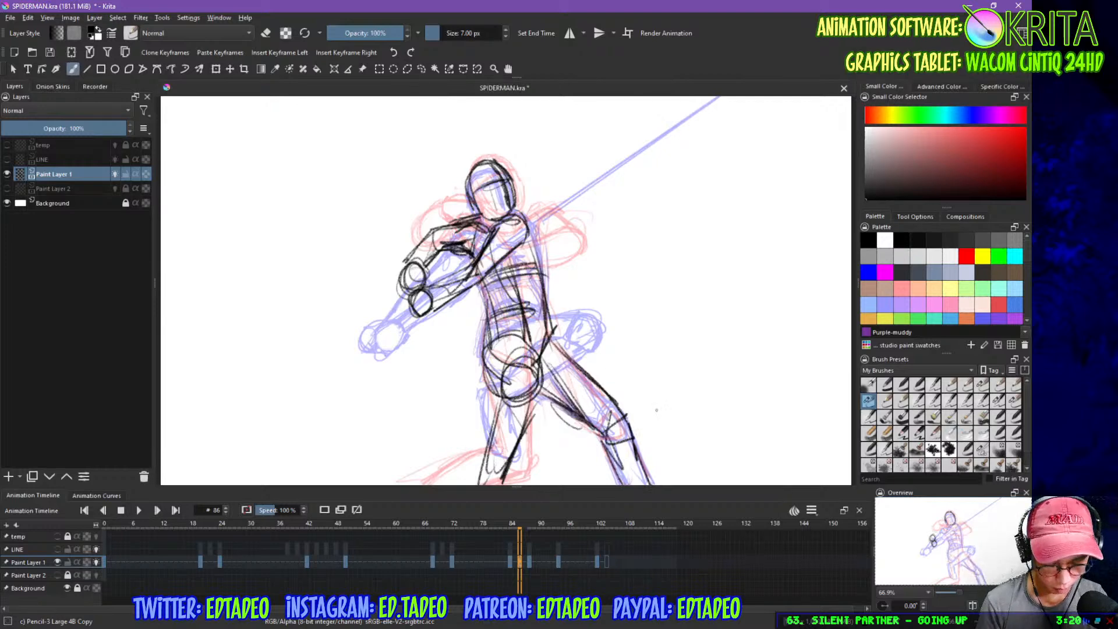
pyautogui.moveTo(511, 213)
pyautogui.mouseDown()
pyautogui.moveTo(535, 233)
pyautogui.moveTo(553, 329)
pyautogui.mouseUp()
# - Flip back and forth between the keyframes around frame 86 to examine the flow of the new in-between
pyautogui.press('Left')
pyautogui.press('Right')
pyautogui.press('Right')
pyautogui.press('Right')
pyautogui.press('Right')
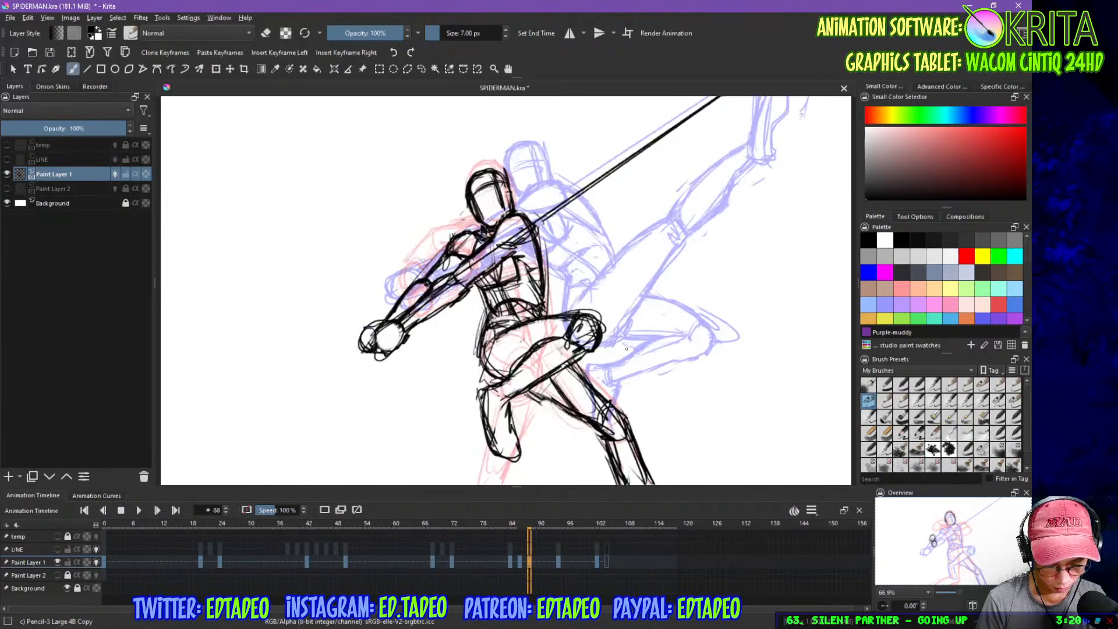
pyautogui.press('Left')
pyautogui.press('Left')
pyautogui.press('Left')
pyautogui.press('Right')
pyautogui.press('Right')
pyautogui.press('Right')
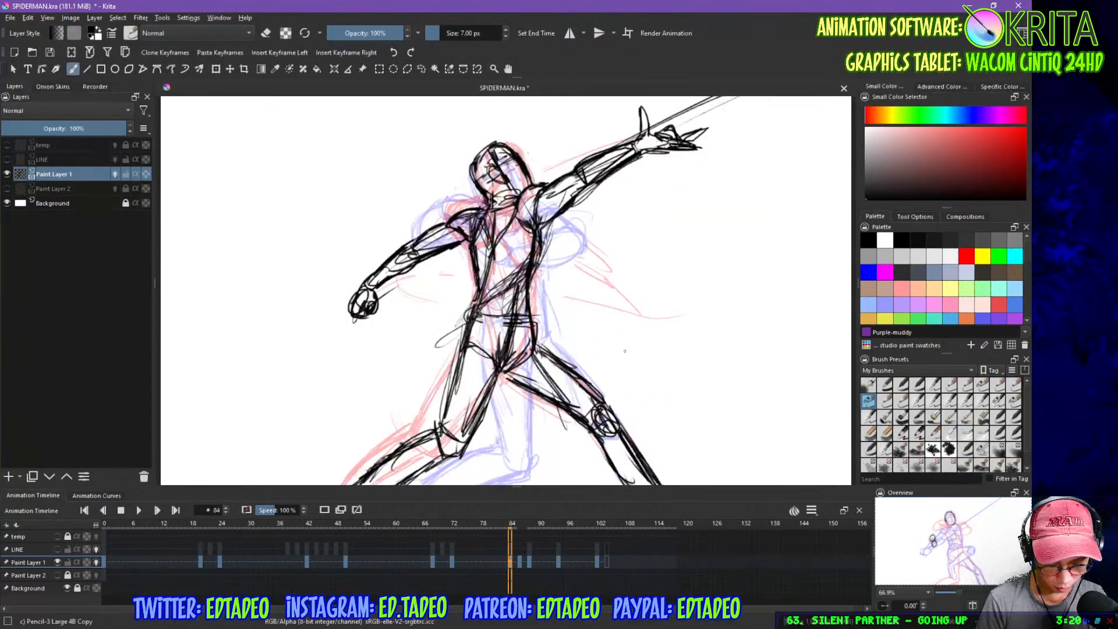
pyautogui.press('Left')
pyautogui.press('Left')
pyautogui.press('Left')
pyautogui.press('Left')
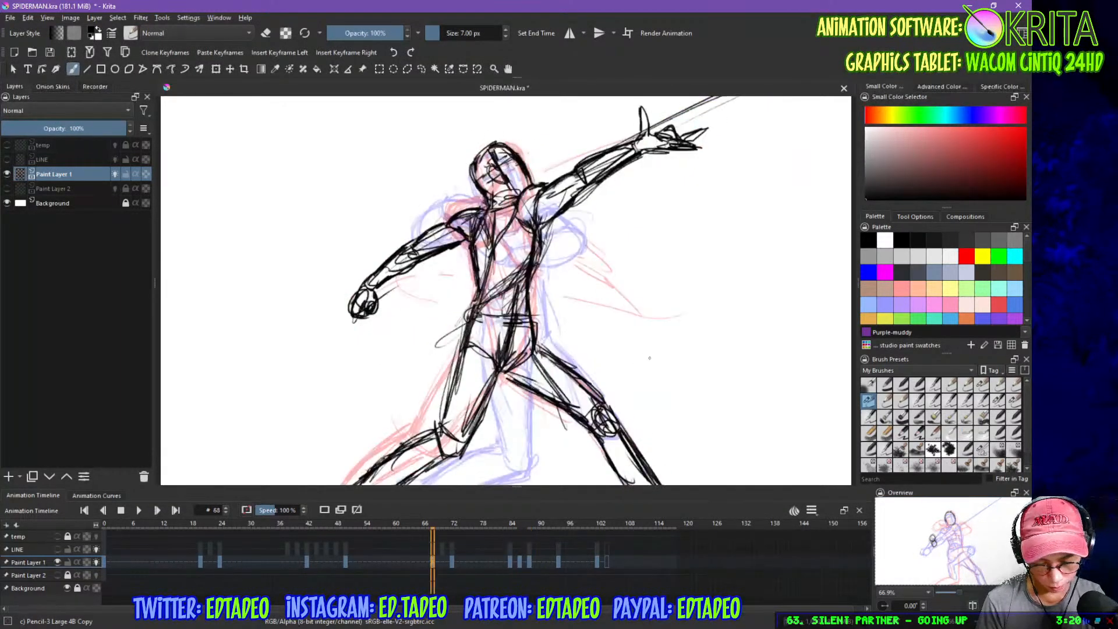
pyautogui.press('Right')
pyautogui.press('Right')
pyautogui.press('Right')
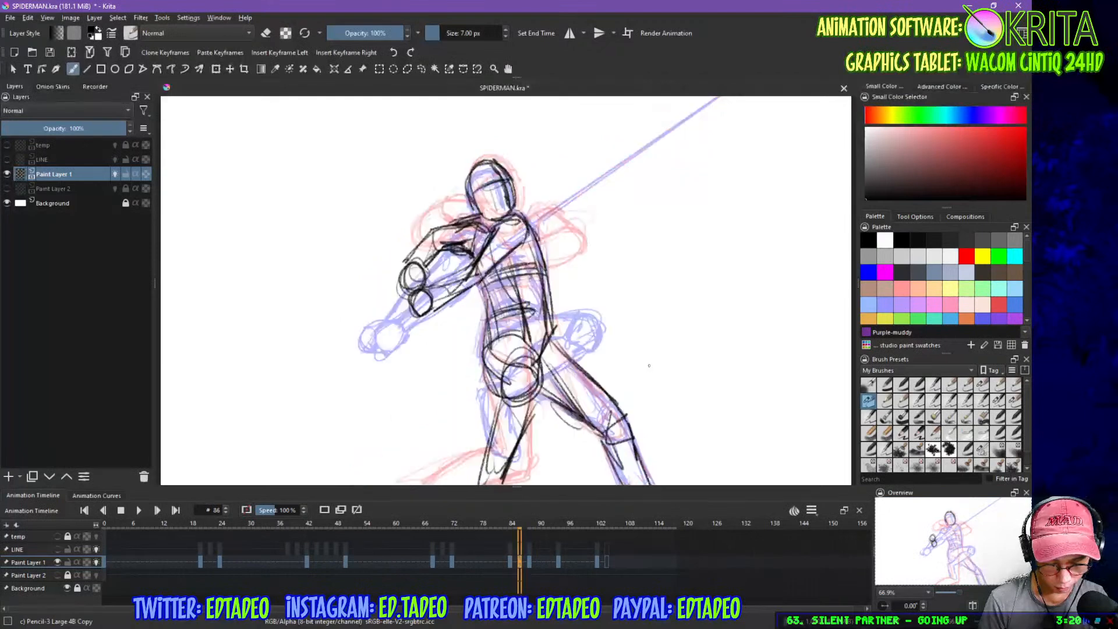
pyautogui.press('Right')
pyautogui.press('Left')
pyautogui.press('Right')
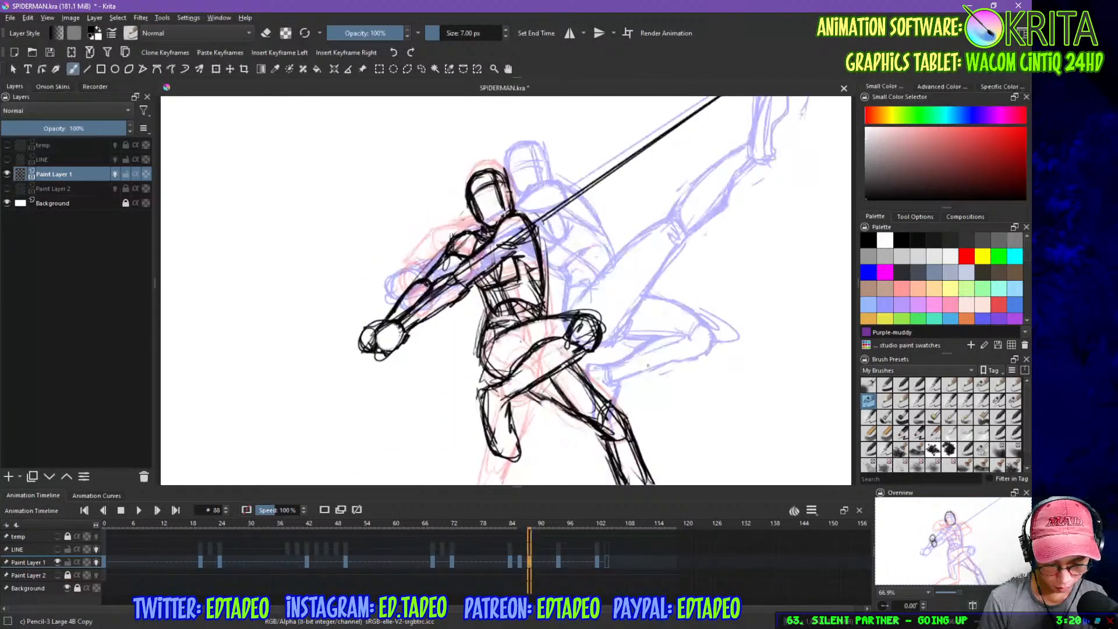
pyautogui.press('Left')
pyautogui.press('Right')
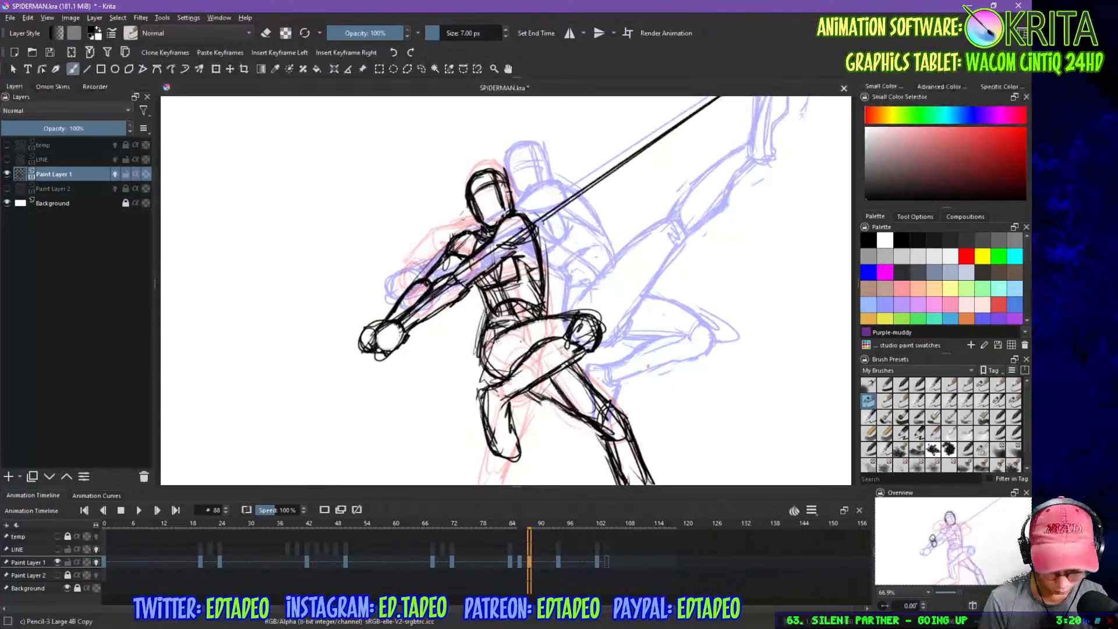
# - Add a blank keyframe at frame 96 on Paint Layer 1 and refresh the onion skins
pyautogui.moveTo(539, 525)
pyautogui.mouseDown()
pyautogui.moveTo(569, 526)
pyautogui.moveTo(513, 526)
pyautogui.moveTo(605, 509)
pyautogui.moveTo(554, 523)
pyautogui.moveTo(569, 520)
pyautogui.mouseUp()
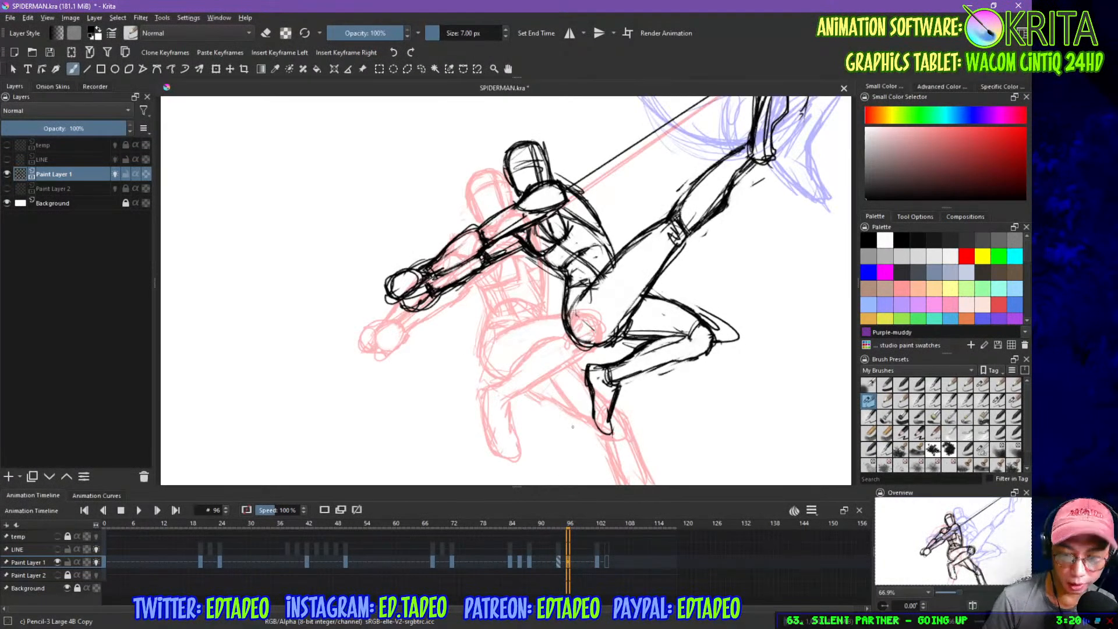
pyautogui.click(560, 565)
pyautogui.click(569, 564)
pyautogui.click(560, 565)
pyautogui.click(566, 564)
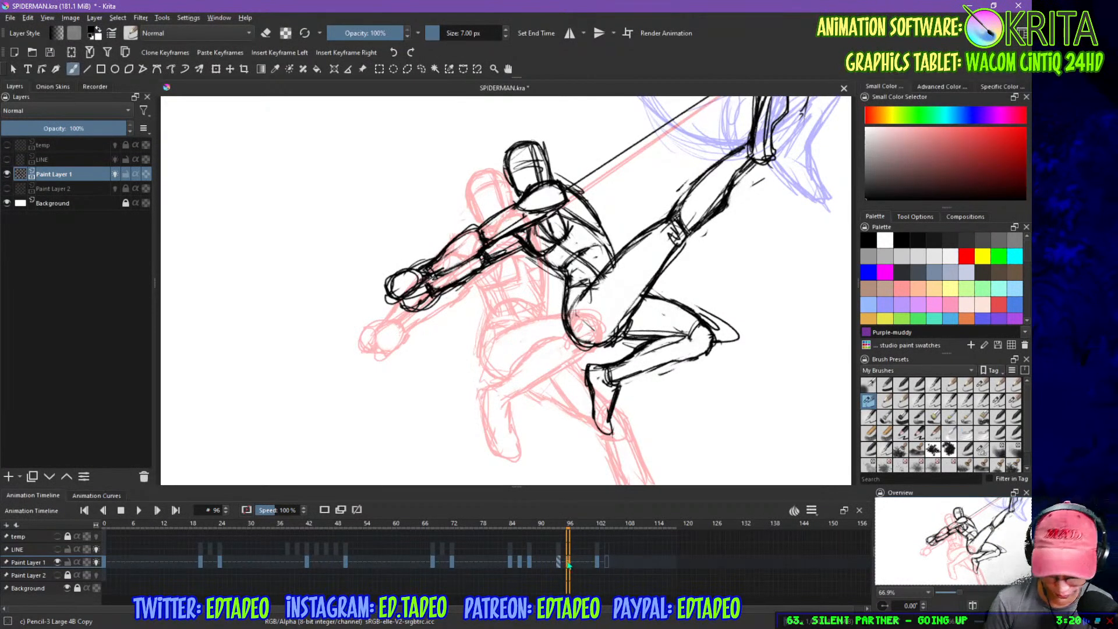
pyautogui.moveTo(567, 525); pyautogui.dragTo(571, 531)
pyautogui.click(569, 564)
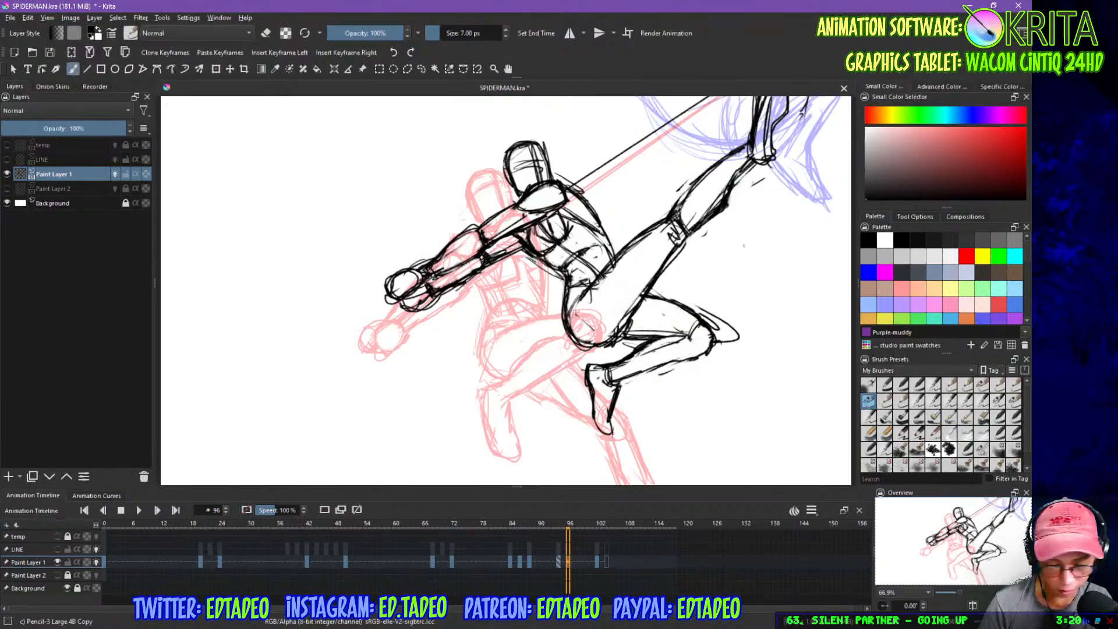
pyautogui.press('Left')
pyautogui.press('Right')
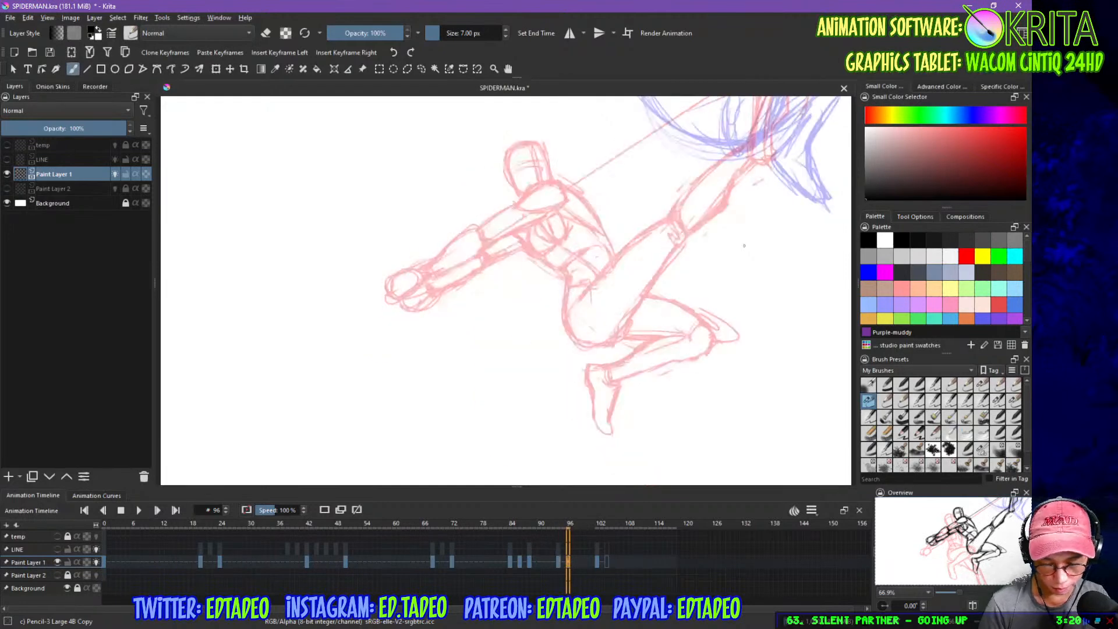
# - Sketch the head oval, shoulder and curved back line of the frame 96 pose
pyautogui.moveTo(721, 205); pyautogui.dragTo(685, 254)
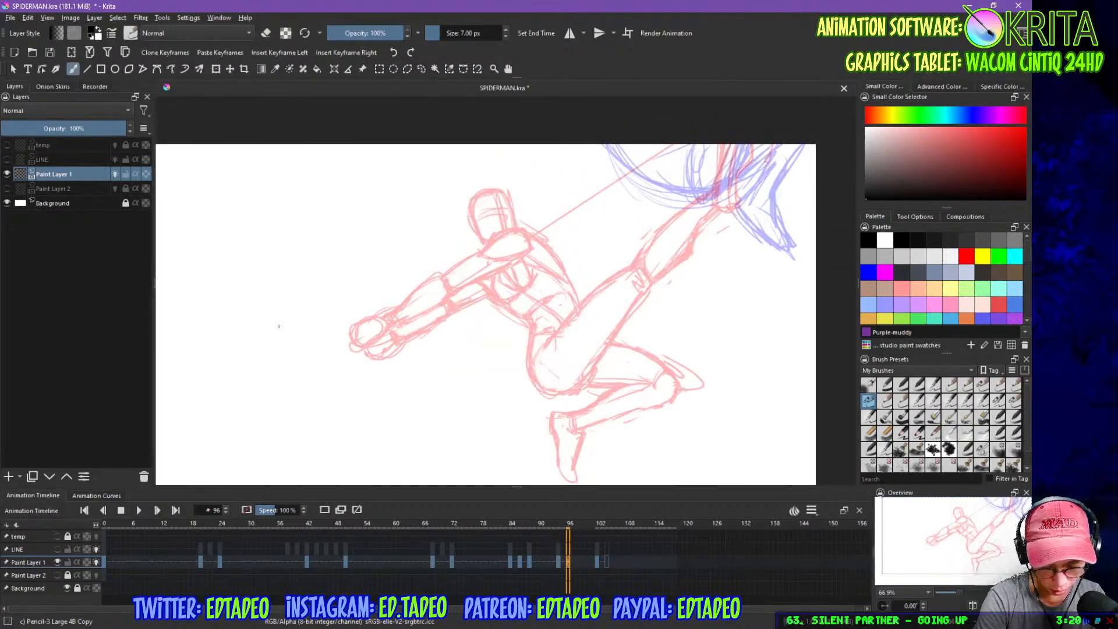
pyautogui.moveTo(474, 220)
pyautogui.mouseDown()
pyautogui.moveTo(508, 202)
pyautogui.moveTo(477, 227)
pyautogui.moveTo(500, 235)
pyautogui.mouseUp()
pyautogui.moveTo(477, 194)
pyautogui.mouseDown()
pyautogui.moveTo(516, 219)
pyautogui.moveTo(484, 250)
pyautogui.moveTo(524, 231)
pyautogui.moveTo(577, 299)
pyautogui.mouseUp()
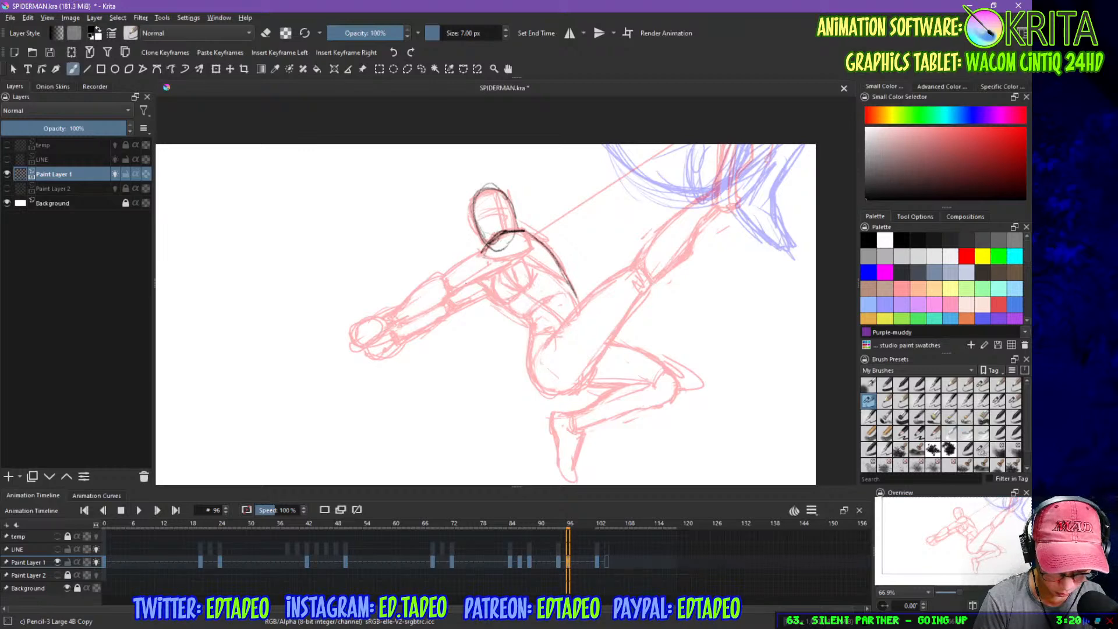
# - Draw the near arm reaching down to its fist, along with the chest, back and belly lines
pyautogui.moveTo(452, 304)
pyautogui.mouseDown()
pyautogui.moveTo(484, 251)
pyautogui.moveTo(523, 232)
pyautogui.moveTo(495, 245)
pyautogui.moveTo(416, 348)
pyautogui.moveTo(434, 348)
pyautogui.moveTo(474, 312)
pyautogui.mouseUp()
pyautogui.moveTo(482, 263)
pyautogui.mouseDown()
pyautogui.moveTo(487, 285)
pyautogui.moveTo(459, 309)
pyautogui.moveTo(475, 306)
pyautogui.mouseUp()
pyautogui.moveTo(523, 259)
pyautogui.mouseDown()
pyautogui.moveTo(414, 363)
pyautogui.moveTo(450, 356)
pyautogui.moveTo(436, 371)
pyautogui.moveTo(412, 361)
pyautogui.moveTo(435, 347)
pyautogui.mouseUp()
pyautogui.moveTo(479, 299)
pyautogui.mouseDown()
pyautogui.moveTo(448, 340)
pyautogui.moveTo(462, 305)
pyautogui.mouseUp()
pyautogui.moveTo(505, 272)
pyautogui.mouseDown()
pyautogui.moveTo(484, 295)
pyautogui.moveTo(523, 255)
pyautogui.moveTo(565, 284)
pyautogui.mouseUp()
pyautogui.moveTo(509, 236)
pyautogui.mouseDown()
pyautogui.moveTo(553, 256)
pyautogui.moveTo(573, 297)
pyautogui.mouseUp()
pyautogui.moveTo(495, 298); pyautogui.dragTo(539, 325)
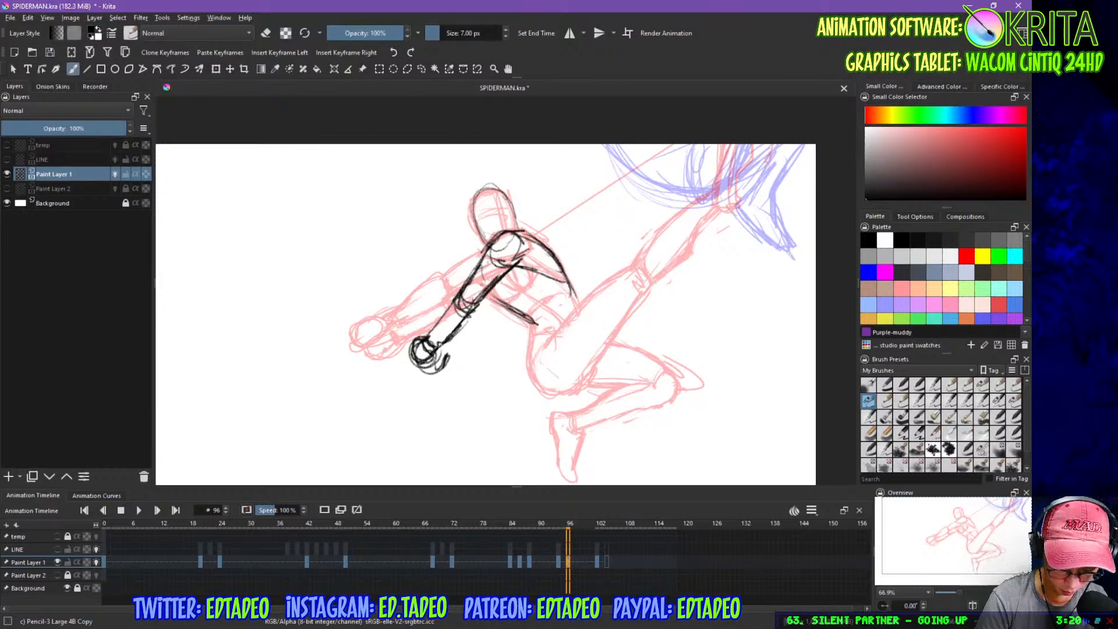
pyautogui.moveTo(454, 303); pyautogui.dragTo(429, 337)
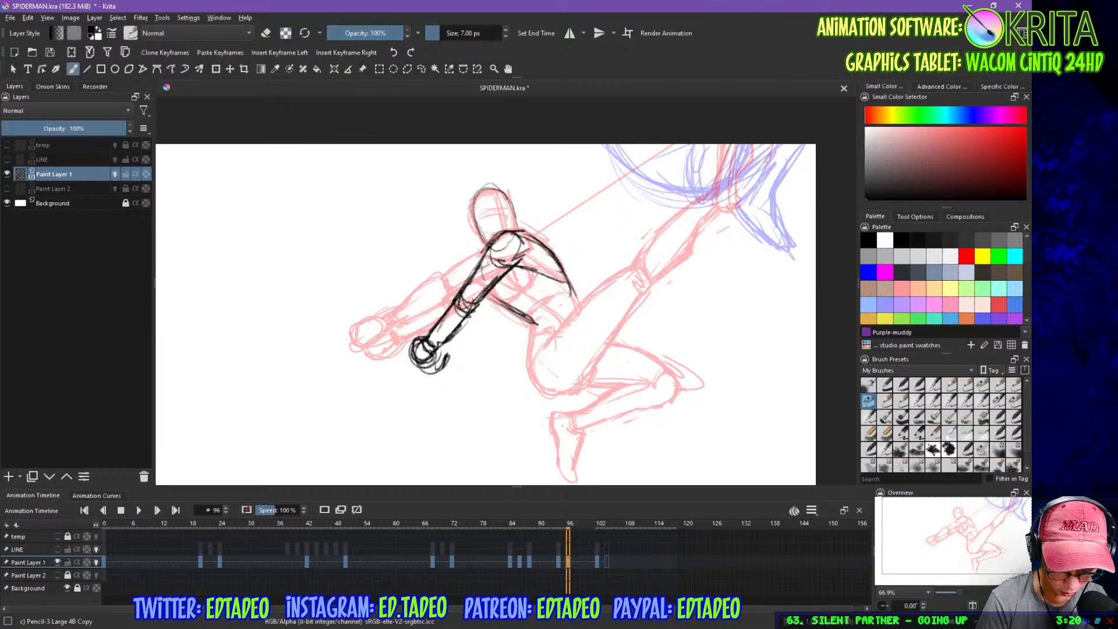
# - Darken the head outline with its face guidelines and sketch the bent far arm behind the near one
pyautogui.moveTo(482, 242)
pyautogui.mouseDown()
pyautogui.moveTo(474, 192)
pyautogui.moveTo(516, 220)
pyautogui.moveTo(500, 207)
pyautogui.moveTo(509, 205)
pyautogui.mouseUp()
pyautogui.moveTo(497, 195); pyautogui.dragTo(508, 228)
pyautogui.moveTo(450, 356)
pyautogui.mouseDown()
pyautogui.moveTo(492, 327)
pyautogui.moveTo(493, 284)
pyautogui.moveTo(495, 312)
pyautogui.moveTo(540, 330)
pyautogui.mouseUp()
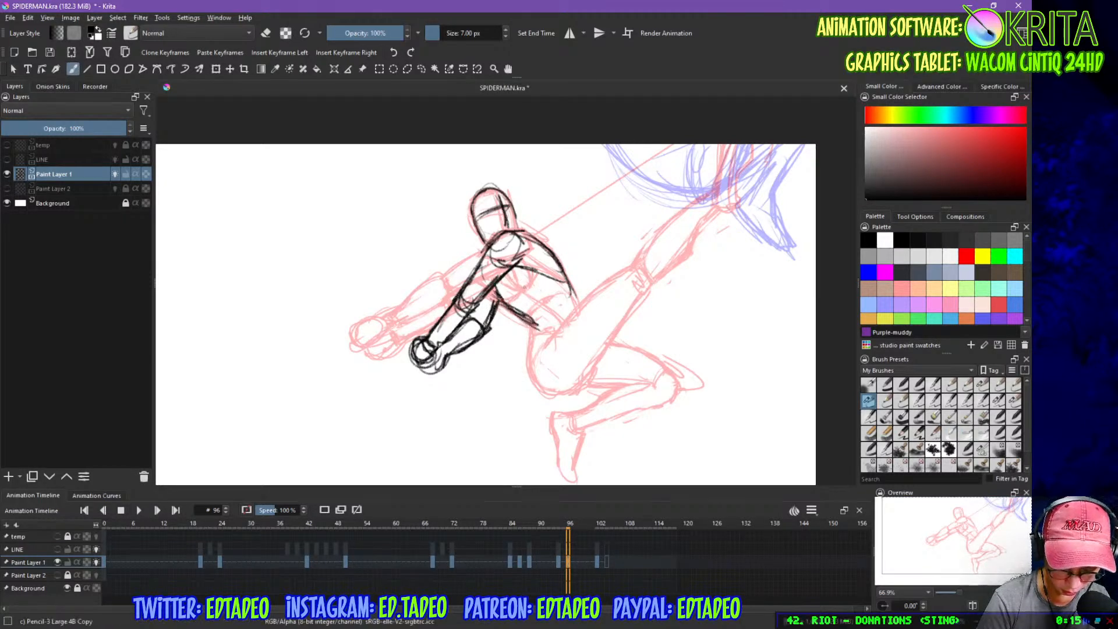
# - Add the chest details and sketch the waist and rounded hips at frame 96
pyautogui.moveTo(501, 283); pyautogui.dragTo(521, 287)
pyautogui.moveTo(516, 267); pyautogui.dragTo(531, 294)
pyautogui.moveTo(500, 280); pyautogui.dragTo(536, 298)
pyautogui.moveTo(536, 296)
pyautogui.mouseDown()
pyautogui.moveTo(562, 319)
pyautogui.moveTo(533, 351)
pyautogui.moveTo(559, 374)
pyautogui.mouseUp()
pyautogui.moveTo(535, 341)
pyautogui.mouseDown()
pyautogui.moveTo(574, 383)
pyautogui.moveTo(562, 379)
pyautogui.moveTo(583, 383)
pyautogui.mouseUp()
pyautogui.moveTo(565, 322); pyautogui.dragTo(543, 353)
pyautogui.moveTo(582, 296); pyautogui.dragTo(564, 326)
pyautogui.moveTo(558, 331)
pyautogui.mouseDown()
pyautogui.moveTo(540, 354)
pyautogui.moveTo(573, 381)
pyautogui.moveTo(612, 354)
pyautogui.moveTo(608, 306)
pyautogui.mouseUp()
pyautogui.moveTo(600, 372)
pyautogui.mouseDown()
pyautogui.moveTo(657, 318)
pyautogui.moveTo(677, 315)
pyautogui.mouseUp()
# - Build up the raised thigh at frame 96 from the hips to the knee
pyautogui.moveTo(552, 344); pyautogui.dragTo(613, 265)
pyautogui.moveTo(570, 317); pyautogui.dragTo(615, 254)
pyautogui.moveTo(599, 362); pyautogui.dragTo(627, 299)
pyautogui.moveTo(610, 341); pyautogui.dragTo(634, 281)
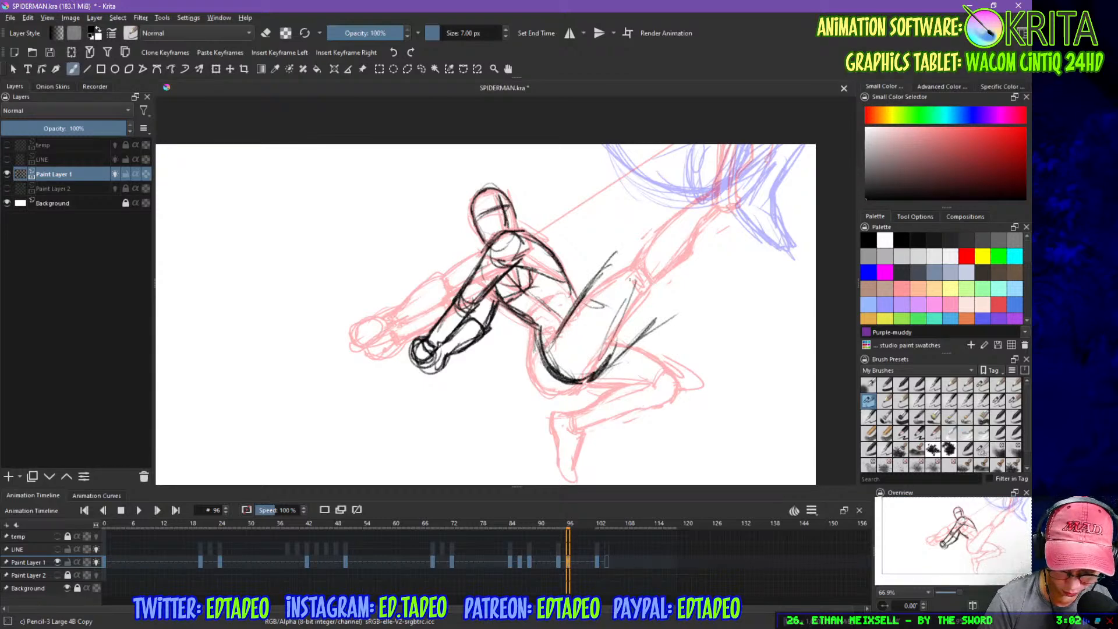
pyautogui.moveTo(608, 346); pyautogui.dragTo(630, 279)
pyautogui.moveTo(612, 327); pyautogui.dragTo(641, 259)
pyautogui.moveTo(585, 289)
pyautogui.mouseDown()
pyautogui.moveTo(624, 239)
pyautogui.moveTo(632, 247)
pyautogui.moveTo(634, 231)
pyautogui.moveTo(645, 241)
pyautogui.moveTo(597, 274)
pyautogui.mouseUp()
pyautogui.moveTo(647, 223); pyautogui.dragTo(616, 311)
pyautogui.moveTo(632, 227); pyautogui.dragTo(585, 288)
pyautogui.moveTo(626, 247)
pyautogui.mouseDown()
pyautogui.moveTo(642, 234)
pyautogui.moveTo(595, 303)
pyautogui.moveTo(626, 262)
pyautogui.moveTo(617, 312)
pyautogui.mouseUp()
# - Clean up around the raised knee with the eraser and draw the extended lower leg up to the ankle
pyautogui.press('e')
pyautogui.press('e')
pyautogui.moveTo(641, 235)
pyautogui.mouseDown()
pyautogui.moveTo(627, 248)
pyautogui.moveTo(703, 174)
pyautogui.mouseUp()
pyautogui.press('e')
pyautogui.press('e')
pyautogui.moveTo(634, 213); pyautogui.dragTo(720, 159)
pyautogui.moveTo(647, 249); pyautogui.dragTo(719, 162)
pyautogui.moveTo(630, 221); pyautogui.dragTo(707, 169)
pyautogui.moveTo(644, 212); pyautogui.dragTo(712, 165)
pyautogui.moveTo(717, 140)
pyautogui.mouseDown()
pyautogui.moveTo(707, 161)
pyautogui.moveTo(733, 171)
pyautogui.mouseUp()
pyautogui.moveTo(720, 170); pyautogui.dragTo(730, 175)
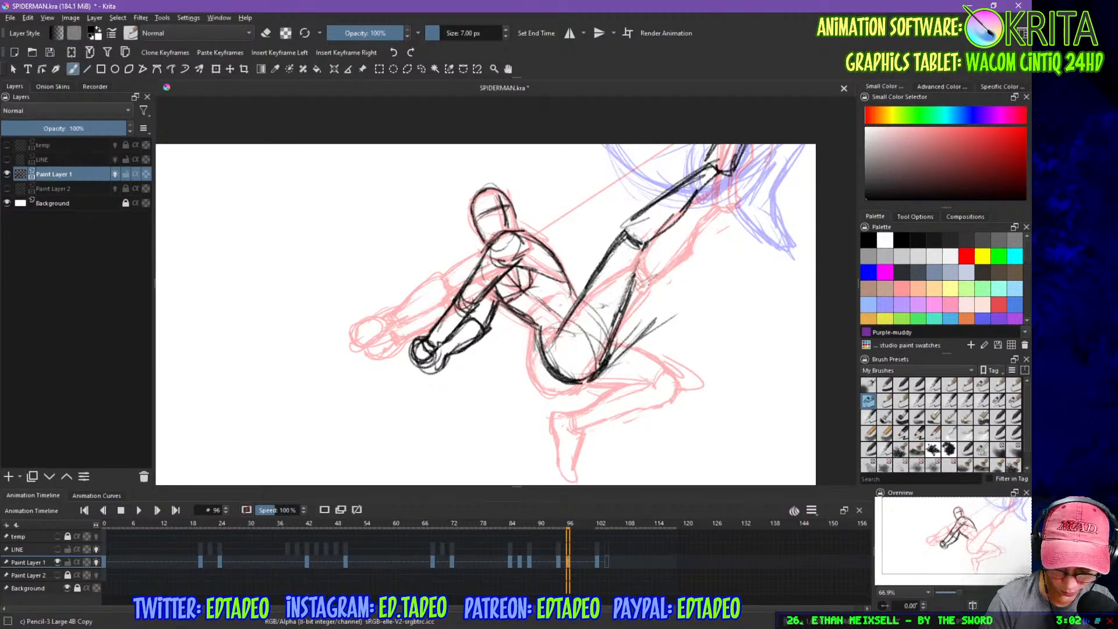
# - Sketch the second leg with a bent knee, hanging shin and pointed foot, and reinforce the raised thigh's underside
pyautogui.moveTo(632, 288); pyautogui.dragTo(680, 261)
pyautogui.moveTo(629, 300)
pyautogui.mouseDown()
pyautogui.moveTo(667, 267)
pyautogui.moveTo(677, 281)
pyautogui.moveTo(643, 324)
pyautogui.mouseUp()
pyautogui.moveTo(672, 264)
pyautogui.mouseDown()
pyautogui.moveTo(704, 250)
pyautogui.moveTo(675, 271)
pyautogui.moveTo(691, 283)
pyautogui.moveTo(651, 348)
pyautogui.mouseUp()
pyautogui.moveTo(665, 300)
pyautogui.mouseDown()
pyautogui.moveTo(658, 347)
pyautogui.moveTo(677, 406)
pyautogui.moveTo(675, 388)
pyautogui.mouseUp()
pyautogui.moveTo(665, 319); pyautogui.dragTo(656, 392)
pyautogui.moveTo(663, 315); pyautogui.dragTo(658, 378)
pyautogui.moveTo(675, 287)
pyautogui.mouseDown()
pyautogui.moveTo(657, 322)
pyautogui.moveTo(659, 393)
pyautogui.moveTo(648, 407)
pyautogui.moveTo(661, 427)
pyautogui.moveTo(639, 411)
pyautogui.moveTo(694, 462)
pyautogui.mouseUp()
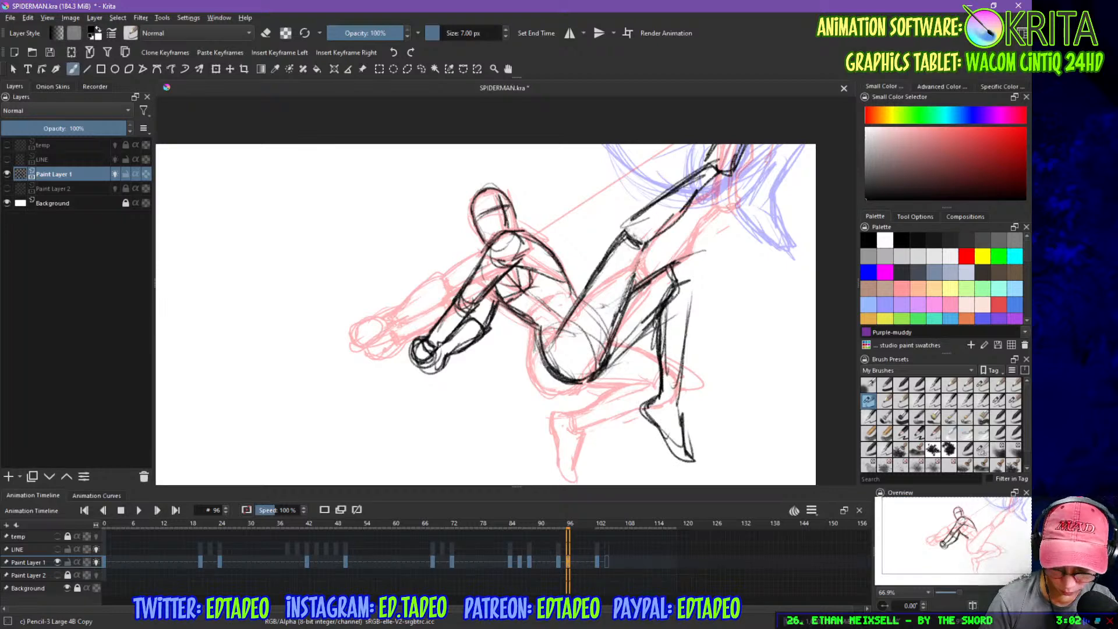
pyautogui.moveTo(674, 272)
pyautogui.mouseDown()
pyautogui.moveTo(686, 263)
pyautogui.moveTo(694, 320)
pyautogui.moveTo(678, 399)
pyautogui.mouseUp()
pyautogui.moveTo(659, 228); pyautogui.dragTo(631, 282)
pyautogui.moveTo(645, 249); pyautogui.dragTo(629, 283)
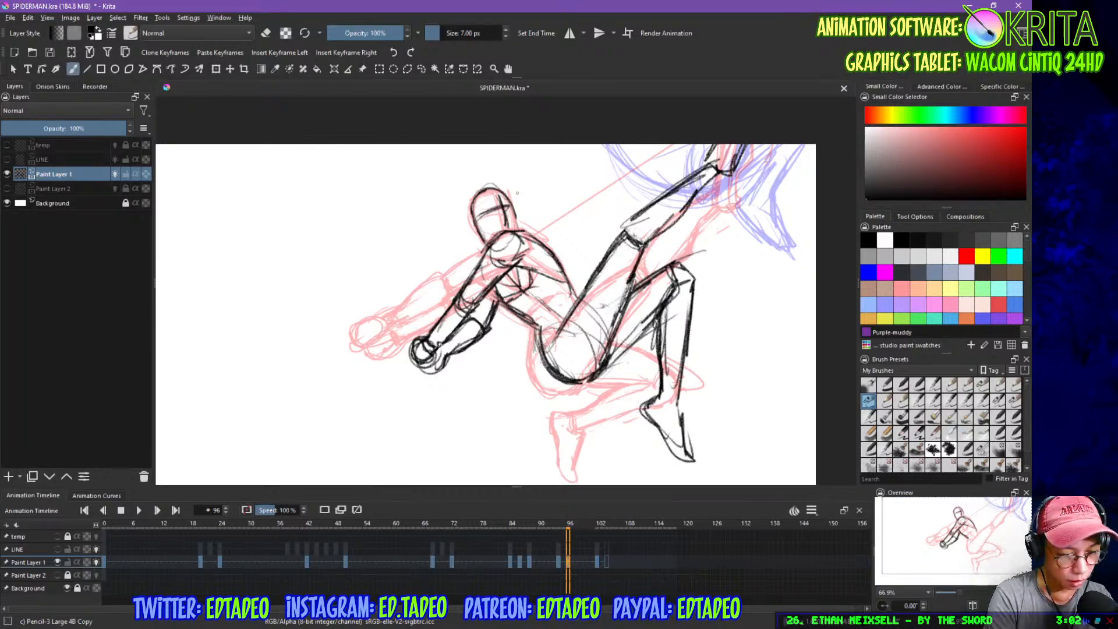
# - Transform the frame 96 drawing by shifting the whole figure up and to the right of the previous pose
pyautogui.click(216, 68)
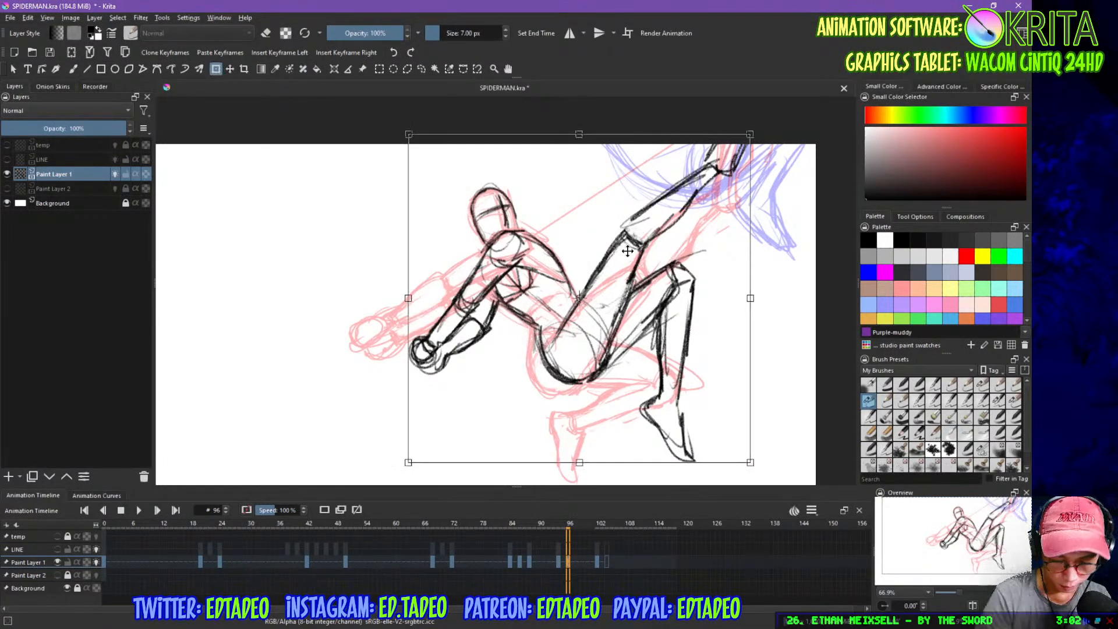
pyautogui.moveTo(631, 335); pyautogui.dragTo(656, 312)
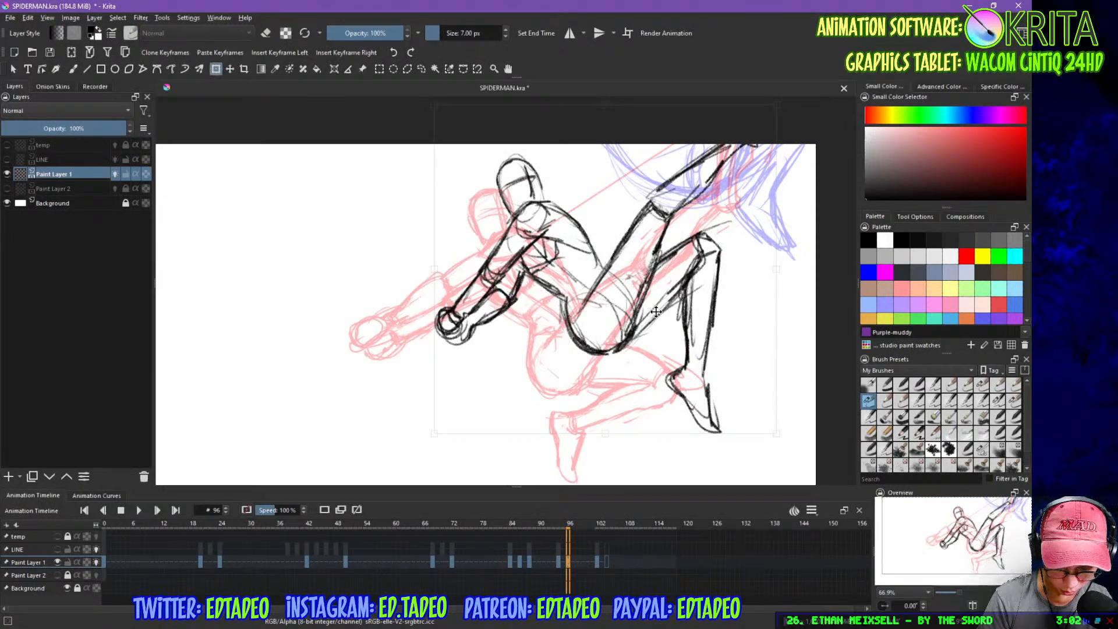
pyautogui.moveTo(656, 312); pyautogui.dragTo(656, 307)
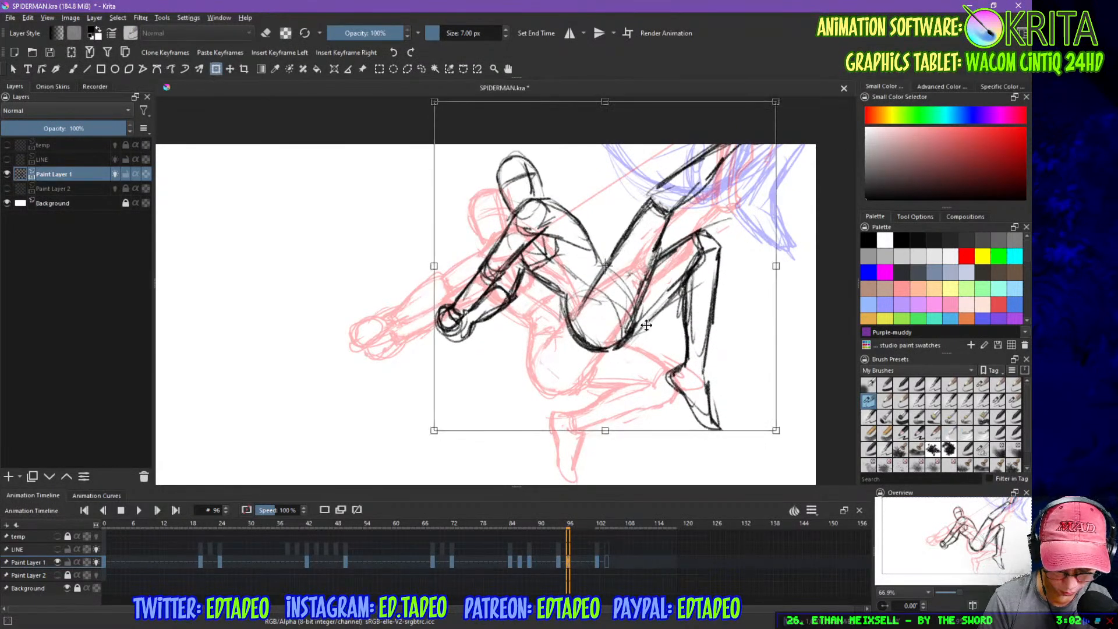
# - Duplicate the frame 96 keyframe on Paint Layer 1 to frame 100
pyautogui.moveTo(533, 525)
pyautogui.mouseDown()
pyautogui.moveTo(619, 523)
pyautogui.moveTo(556, 523)
pyautogui.moveTo(607, 522)
pyautogui.mouseUp()
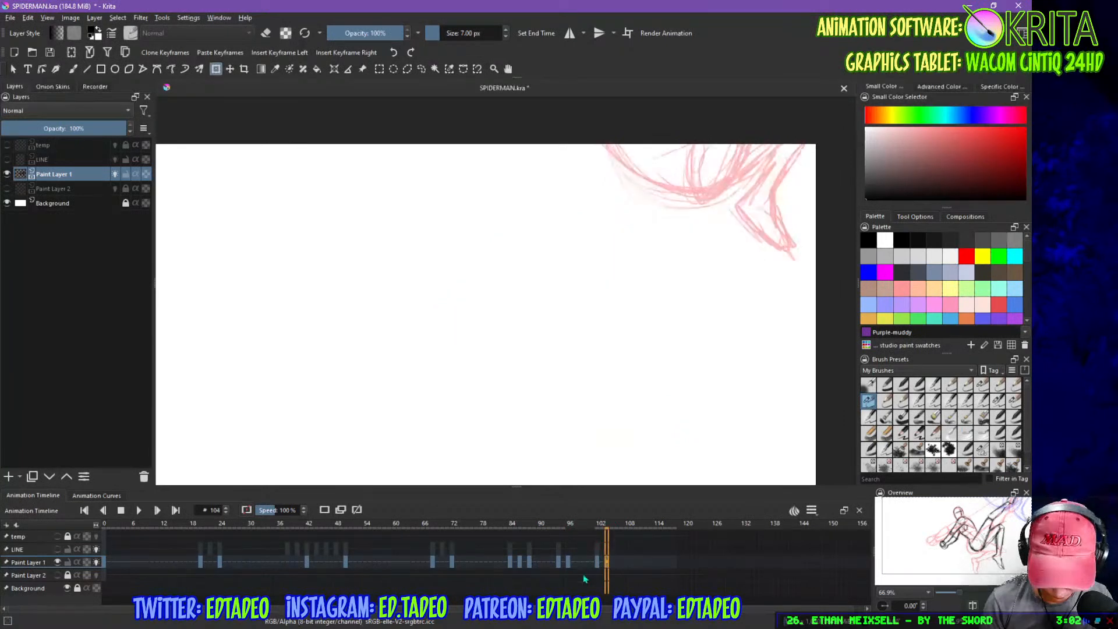
pyautogui.click(568, 563)
pyautogui.click(580, 564)
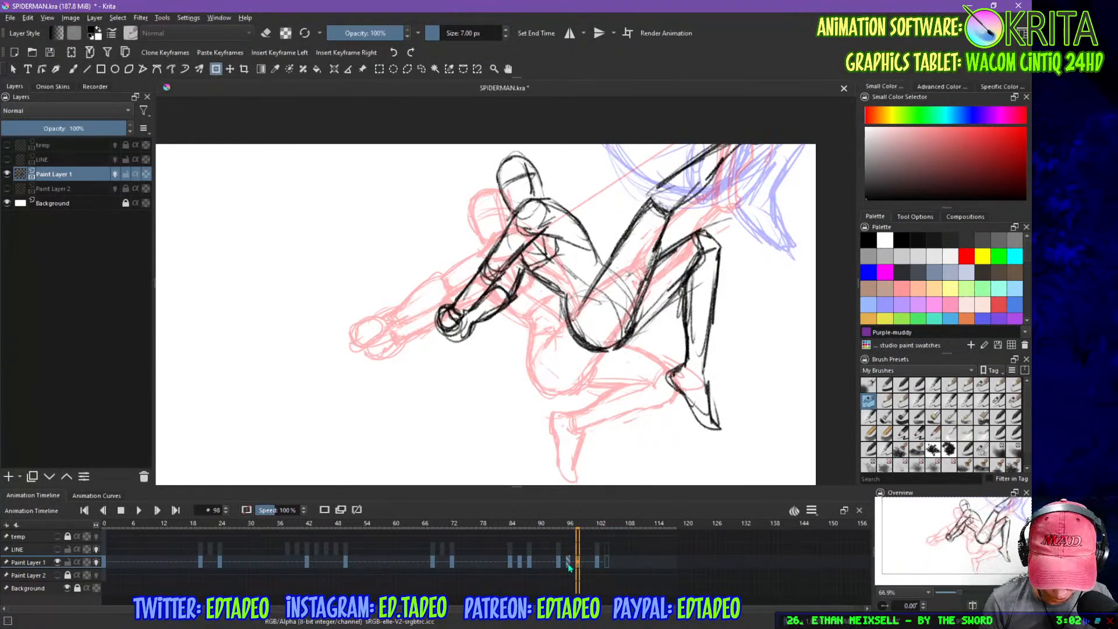
pyautogui.click(587, 562)
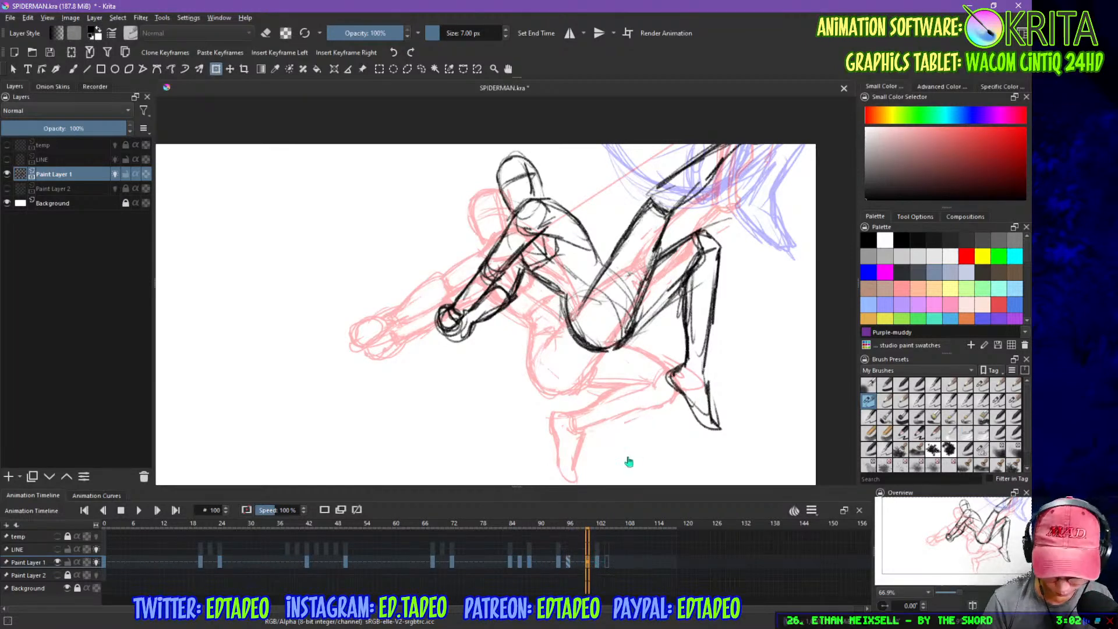
pyautogui.click(569, 563)
pyautogui.moveTo(569, 569); pyautogui.dragTo(589, 568)
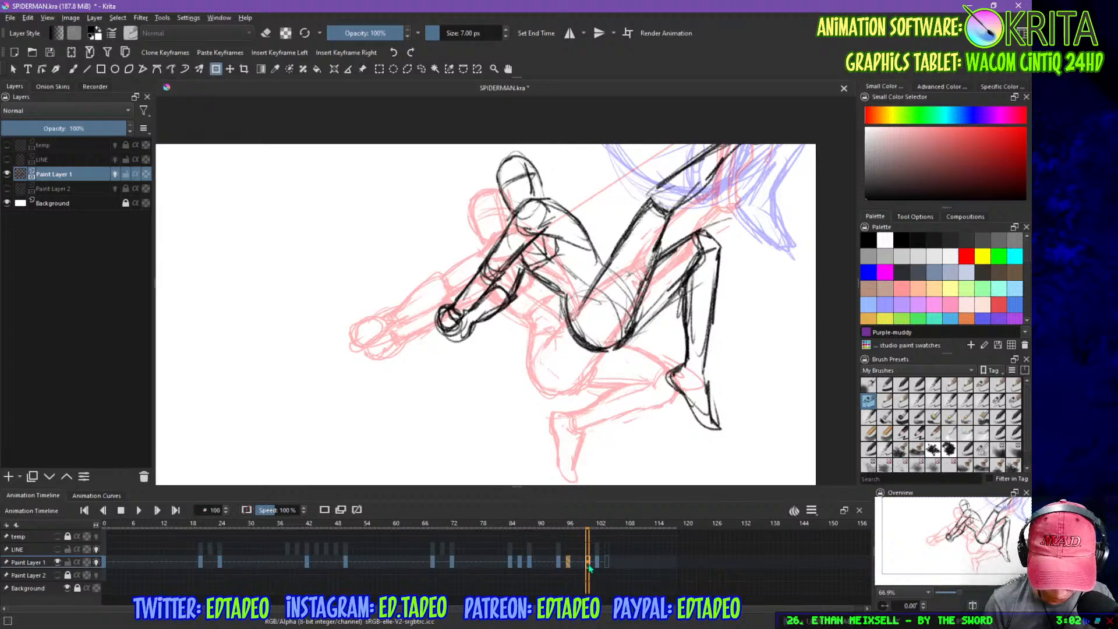
# - Move the copied figure at frame 100 farther up and to the right along the swing path
pyautogui.click(610, 315)
pyautogui.moveTo(615, 316); pyautogui.dragTo(668, 252)
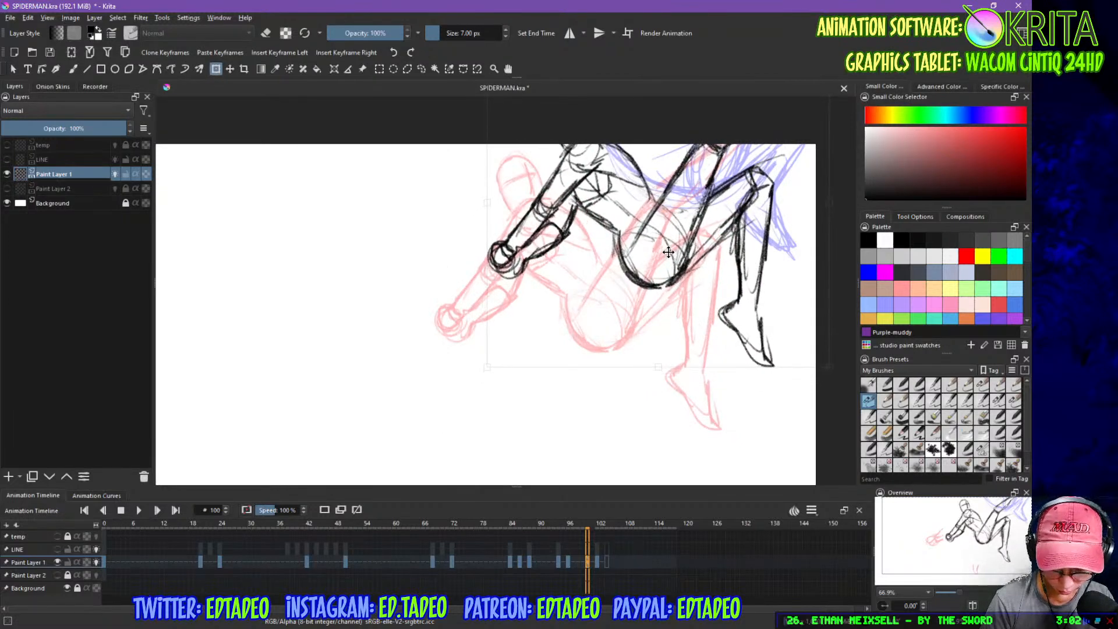
pyautogui.moveTo(665, 256); pyautogui.dragTo(661, 264)
# - Scrub through the frames around the new poses to examine the motion, ending on frame 96
pyautogui.click(580, 564)
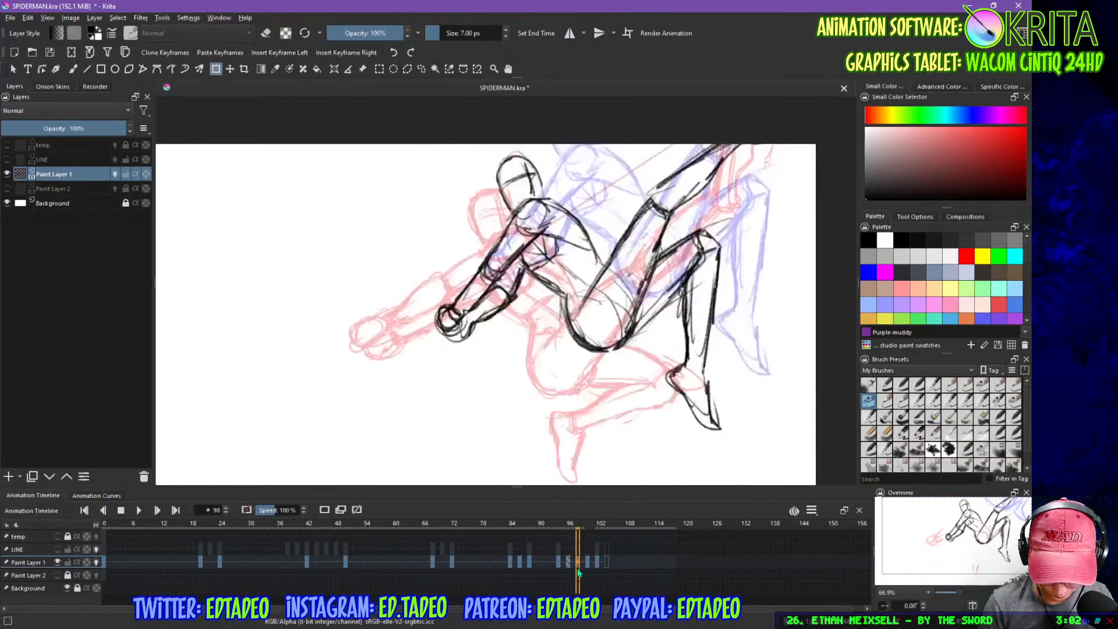
pyautogui.click(555, 526)
pyautogui.moveTo(555, 527)
pyautogui.mouseDown()
pyautogui.moveTo(653, 505)
pyautogui.moveTo(549, 528)
pyautogui.moveTo(592, 526)
pyautogui.moveTo(558, 528)
pyautogui.moveTo(569, 528)
pyautogui.mouseUp()
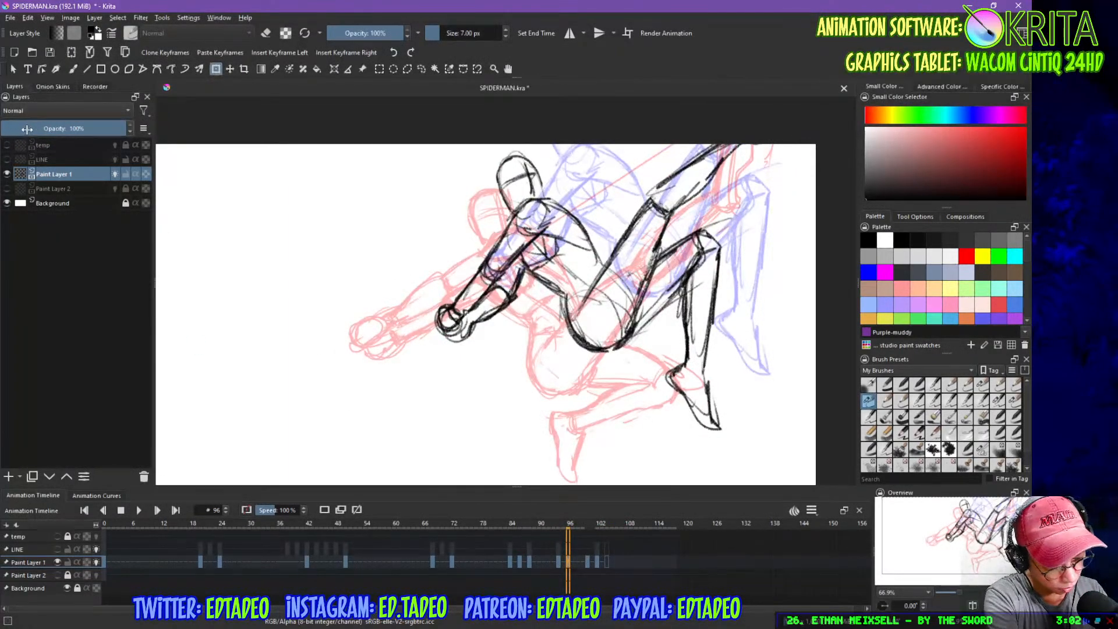
# - Lower Paint Layer 1's opacity to 15%, show the LINE layer and choose a 3 px brush preset
pyautogui.click(27, 128)
pyautogui.click(114, 174)
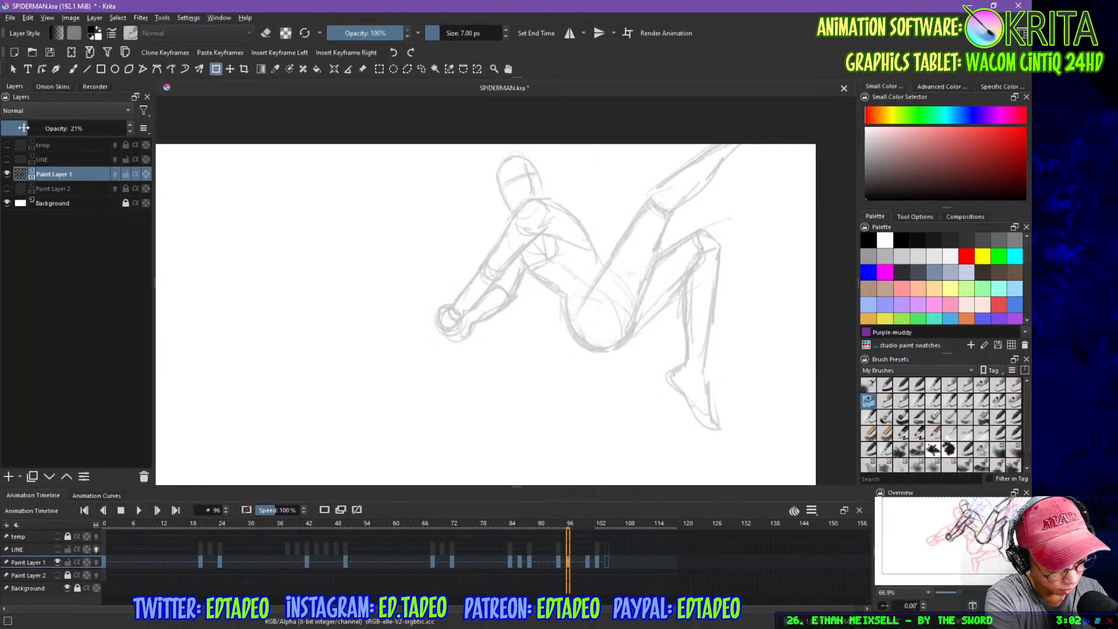
pyautogui.click(20, 128)
pyautogui.click(7, 159)
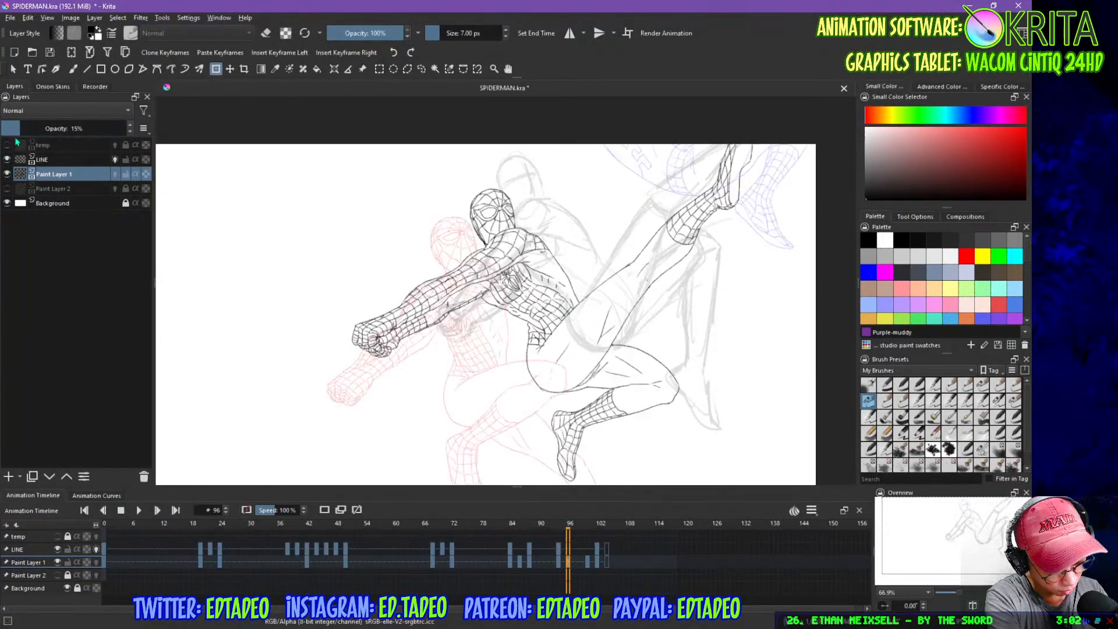
pyautogui.click(982, 385)
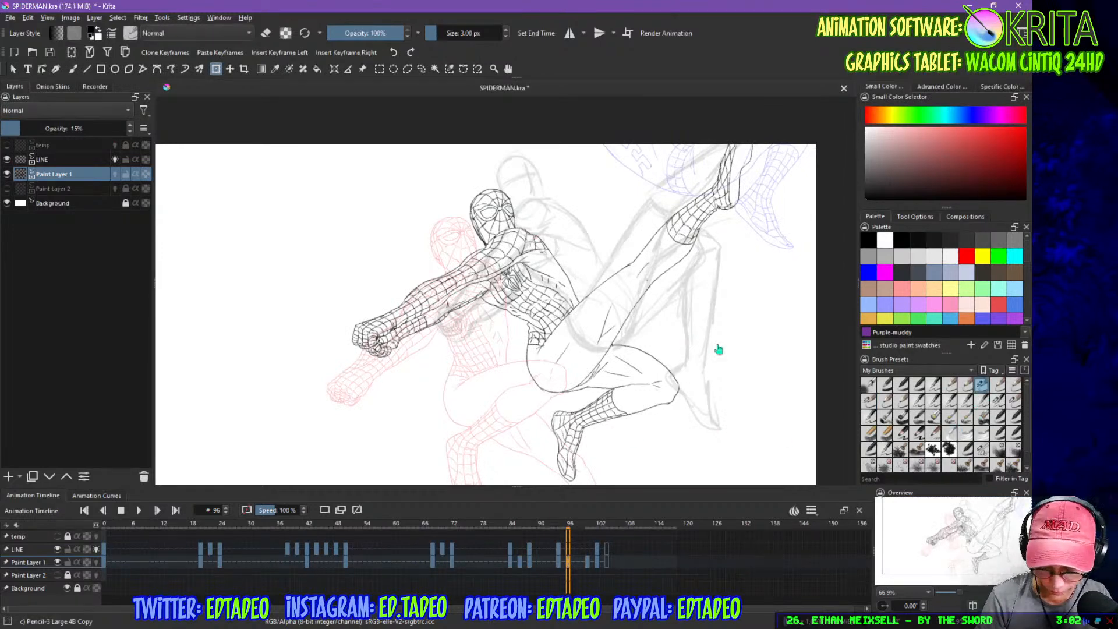
# - Activate the freehand brush and move the animation to frame 86 to start inking that pose
pyautogui.press('b')
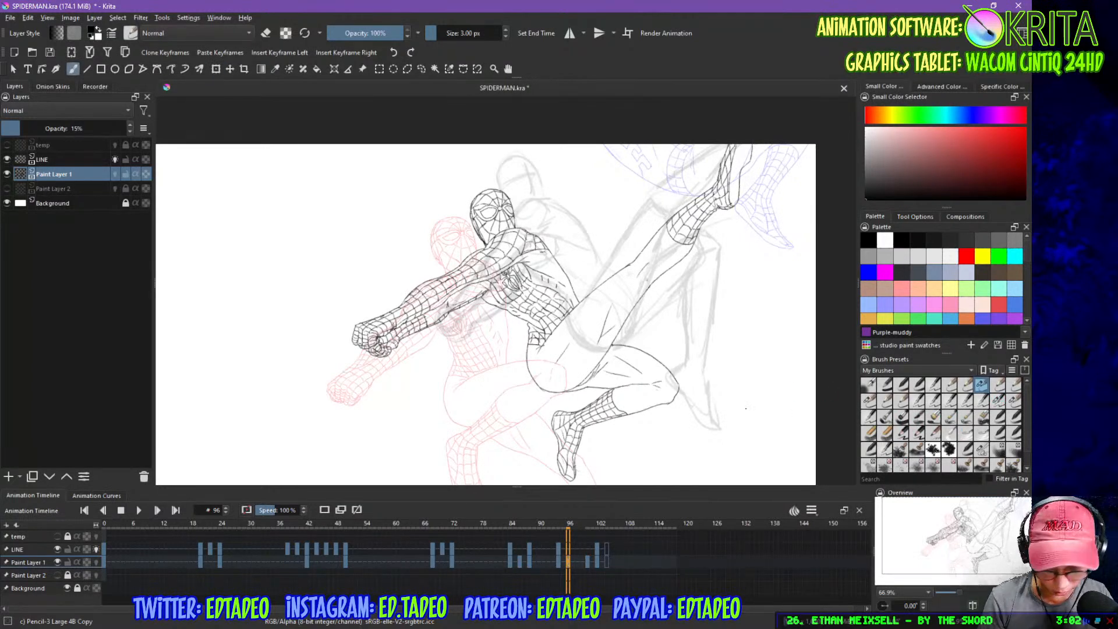
pyautogui.click(443, 531)
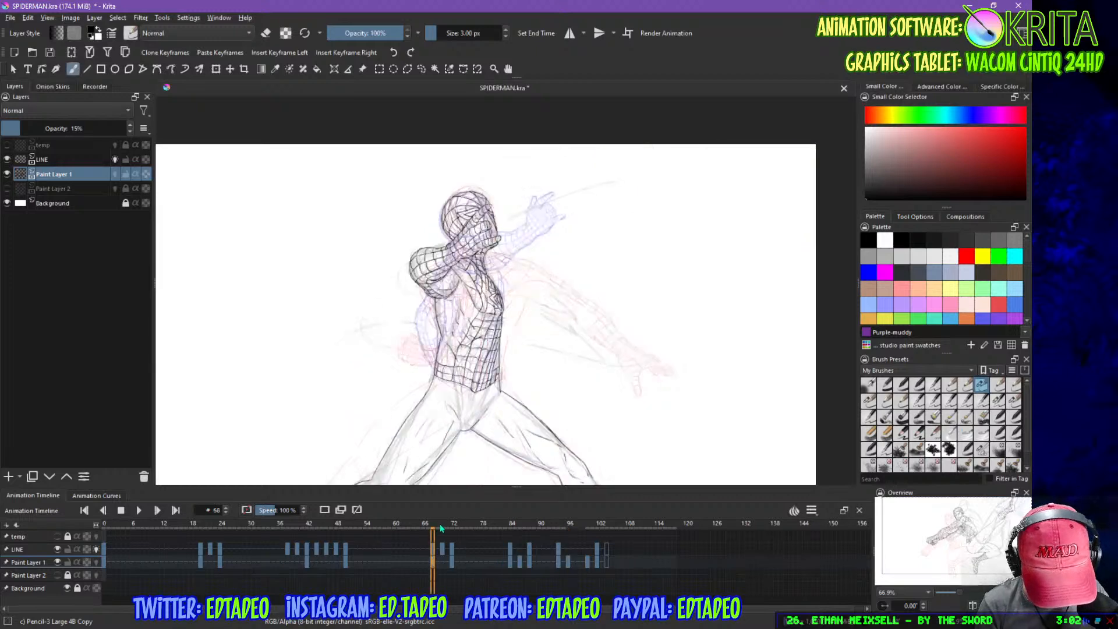
pyautogui.click(452, 530)
pyautogui.click(504, 529)
pyautogui.click(516, 526)
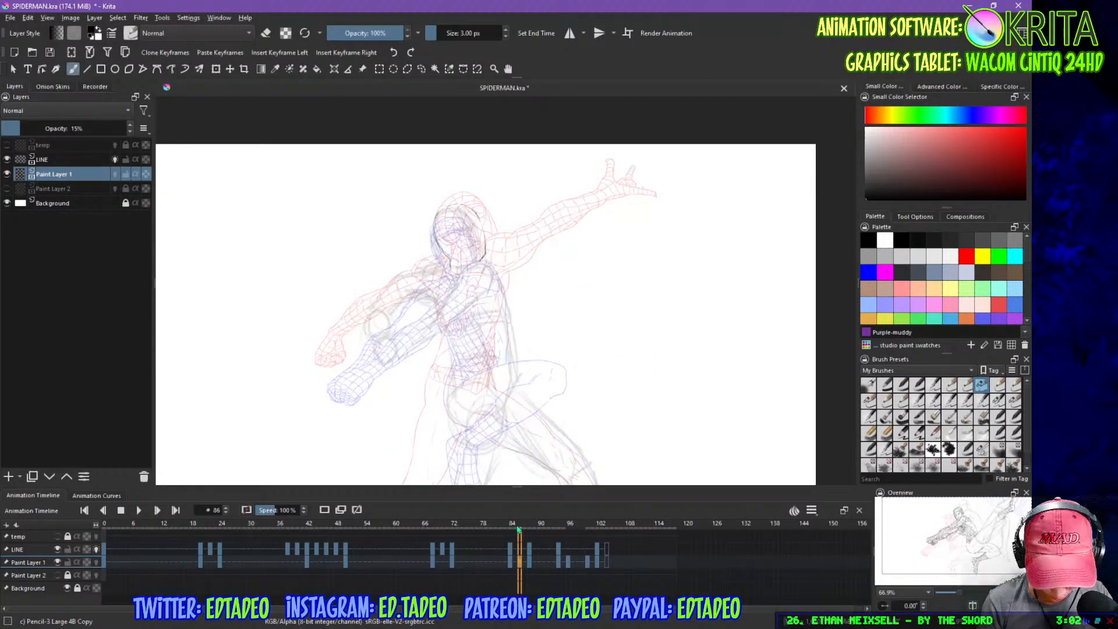
pyautogui.click(521, 527)
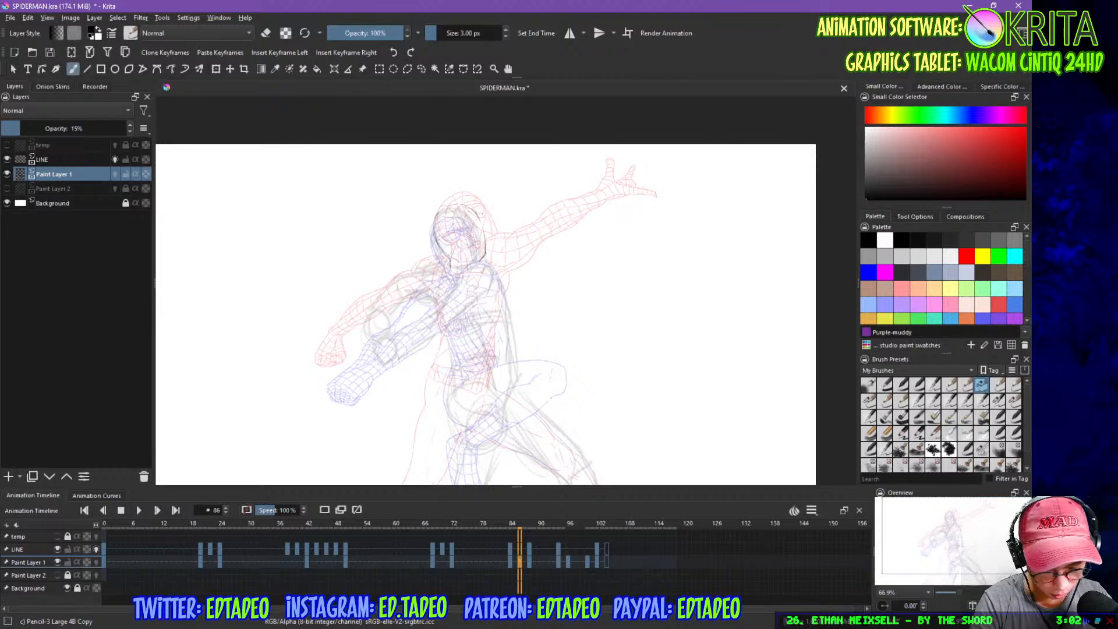
# - Make the LINE layer active and set the brush size to 3 px
pyautogui.moveTo(492, 220)
pyautogui.keyDown('shift'); pyautogui.mouseDown()
pyautogui.moveTo(502, 220)
pyautogui.moveTo(437, 248)
pyautogui.moveTo(451, 276)
pyautogui.mouseUp(); pyautogui.keyUp('shift')
pyautogui.hotkey('ctrl', 'z')
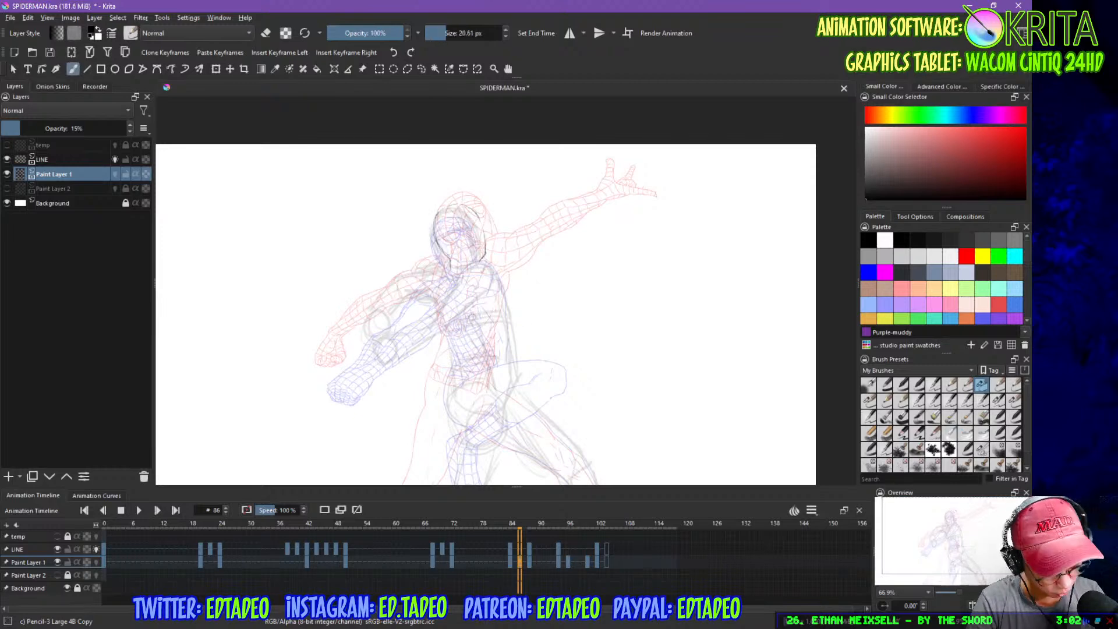
pyautogui.click(67, 160)
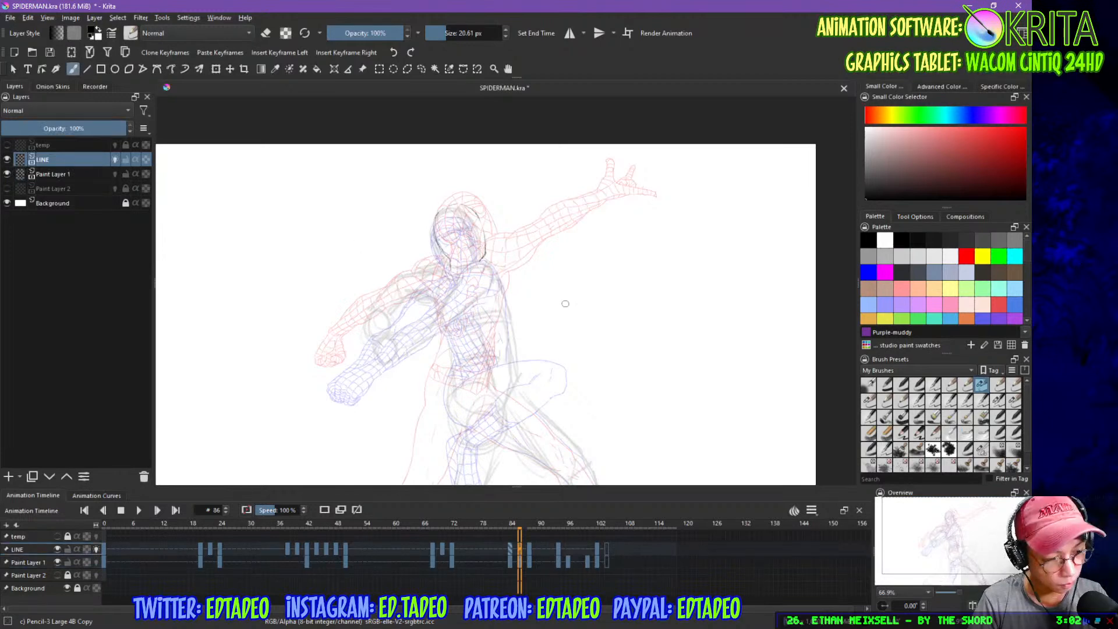
pyautogui.press('-')
pyautogui.press('-')
pyautogui.press('-')
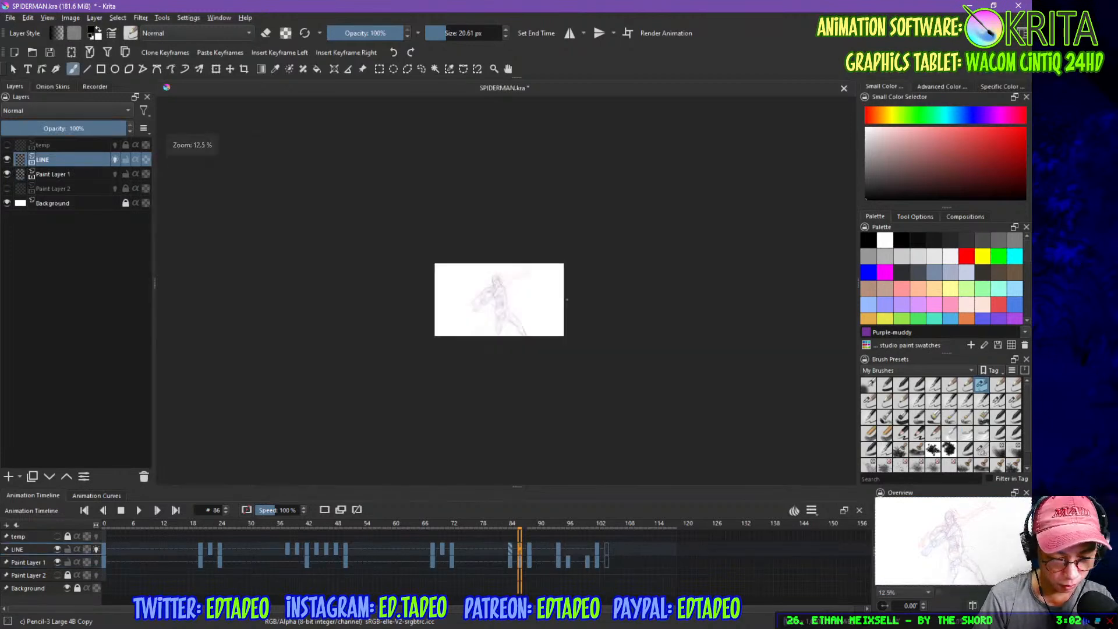
pyautogui.press('[')
pyautogui.press('[')
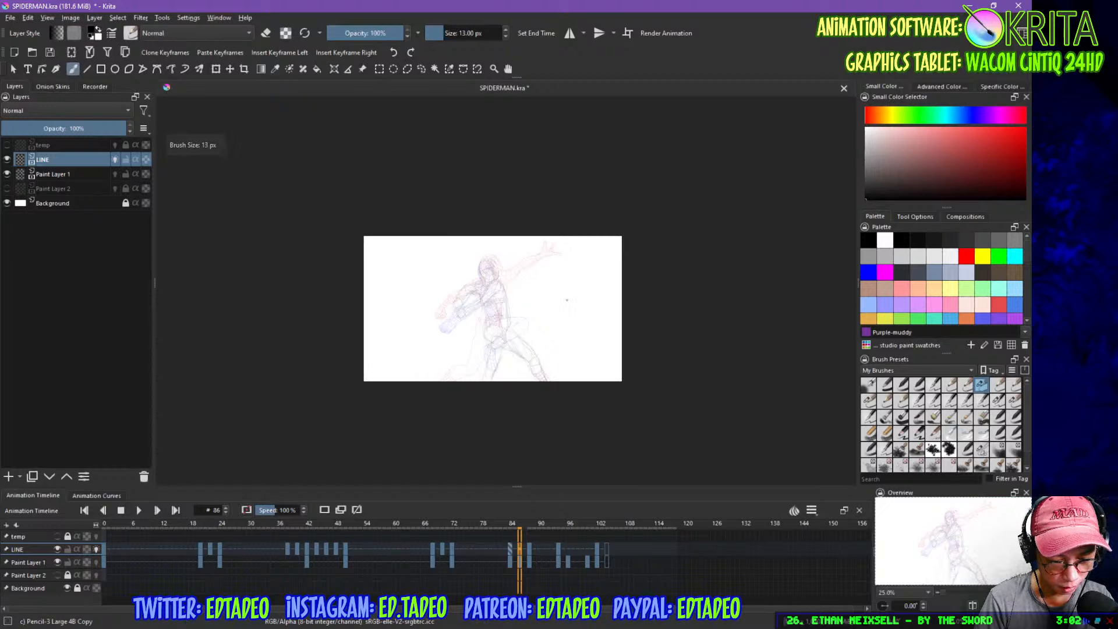
pyautogui.press('[')
pyautogui.press('[')
pyautogui.press('[')
pyautogui.press('[')
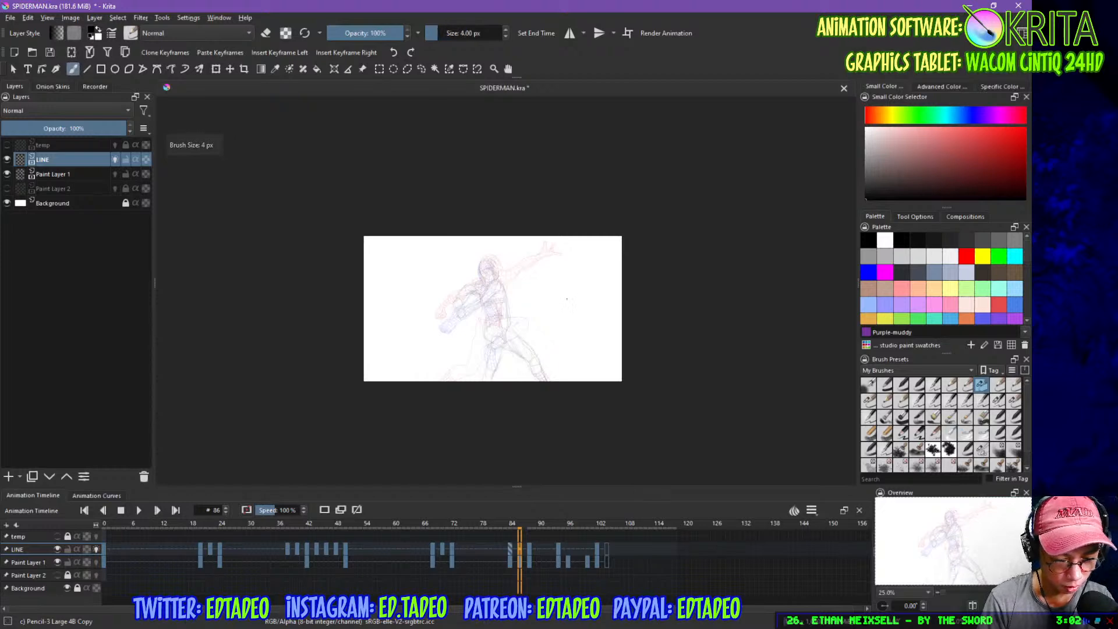
pyautogui.press('[')
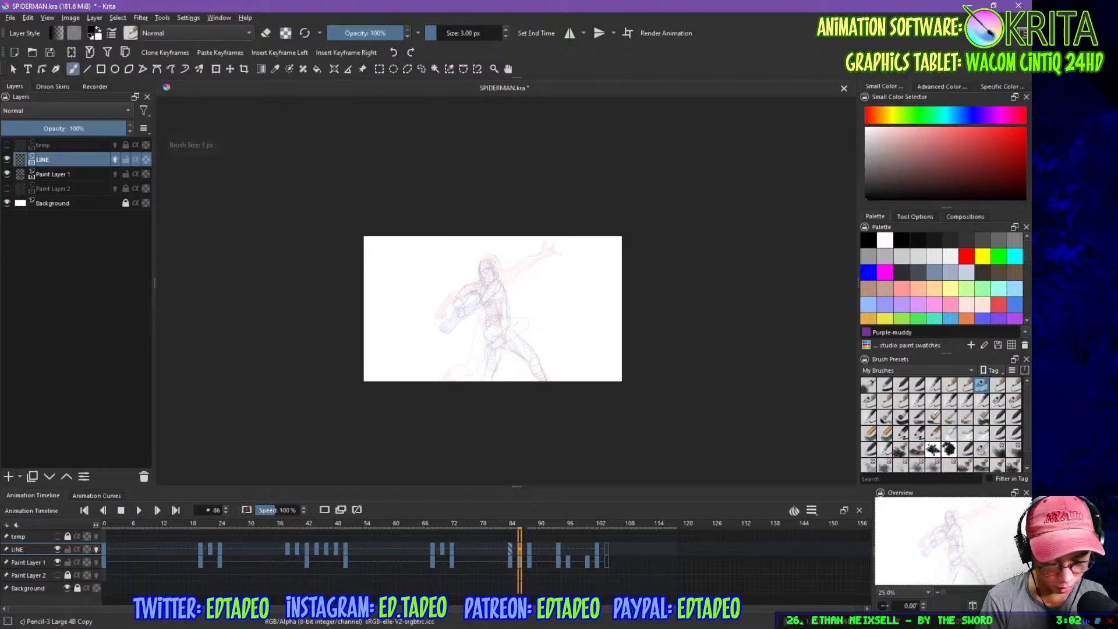
# - Erase the existing black head strokes on the LINE layer at frame 86 and save the file
pyautogui.press('1')
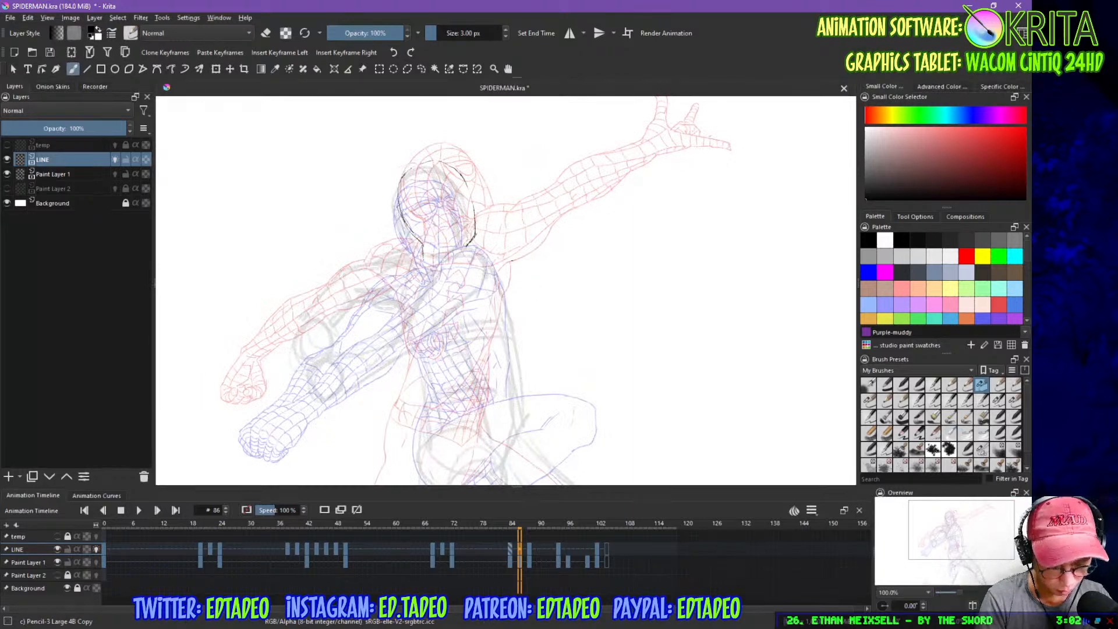
pyautogui.press('e')
pyautogui.moveTo(399, 191); pyautogui.dragTo(410, 232)
pyautogui.moveTo(473, 198); pyautogui.dragTo(464, 224)
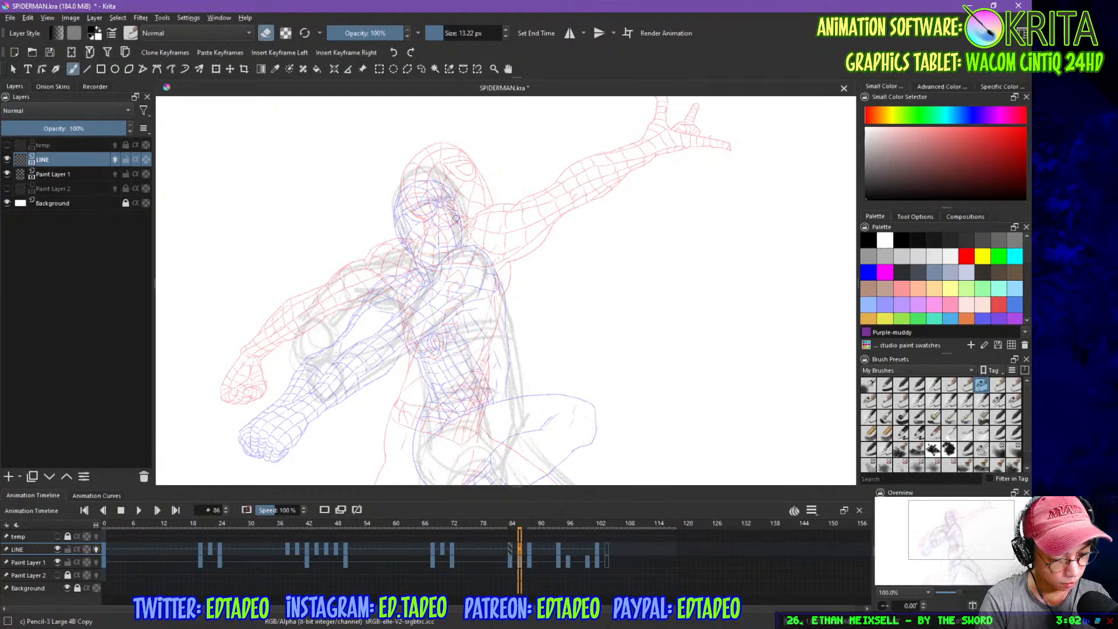
pyautogui.press('e')
pyautogui.hotkey('ctrl', 's')
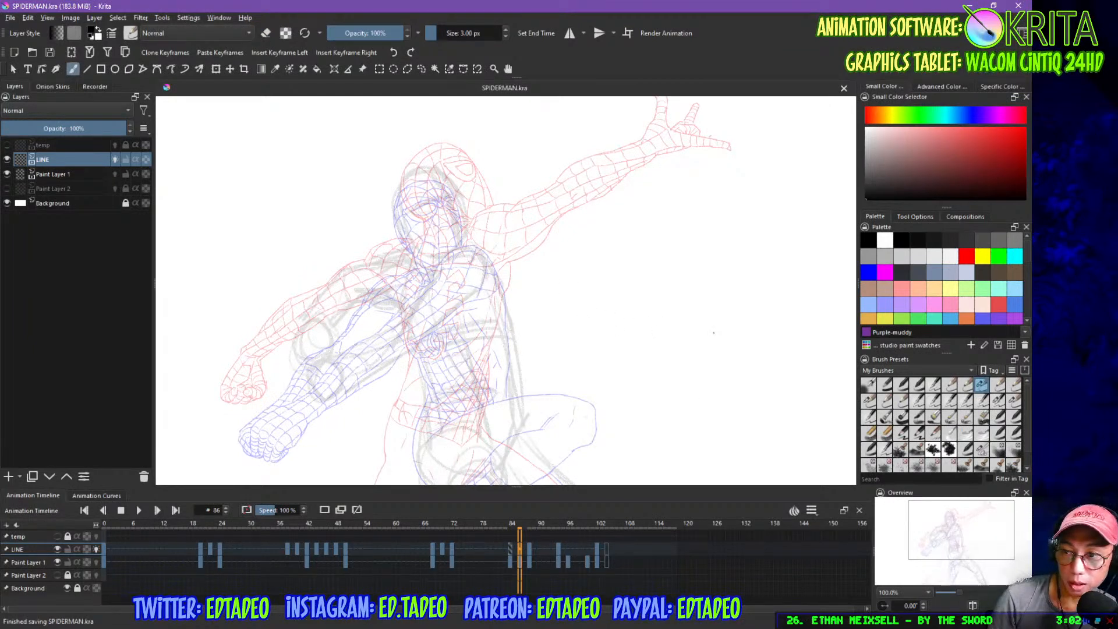
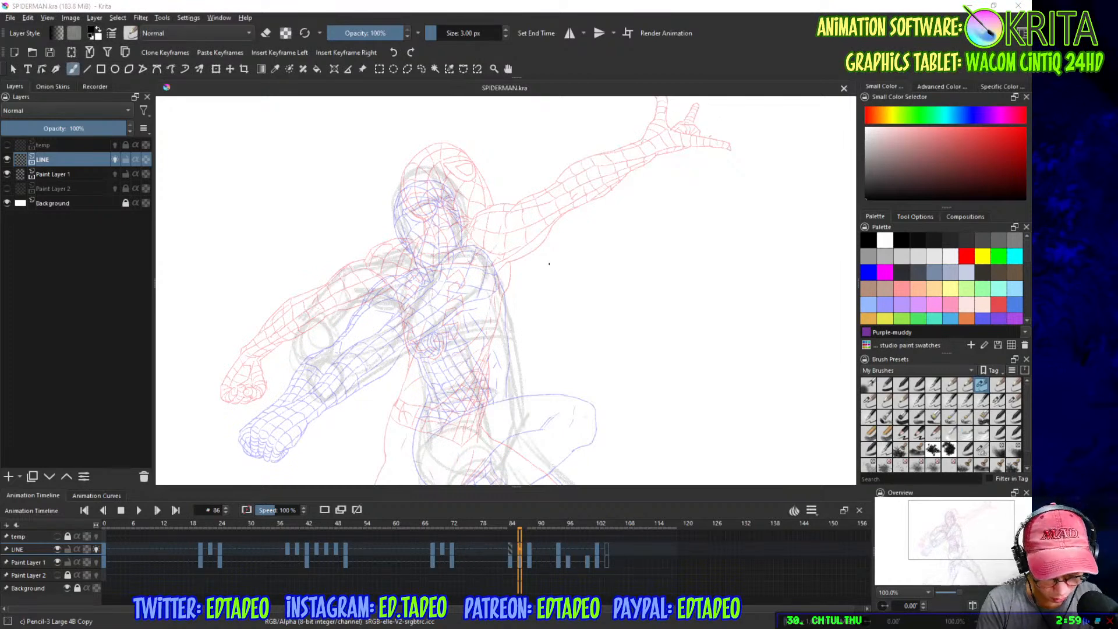
# - Raise Paint Layer 1's opacity slightly to make the rough sketch darker, and make the LINE layer active again
pyautogui.moveTo(535, 346); pyautogui.dragTo(572, 370)
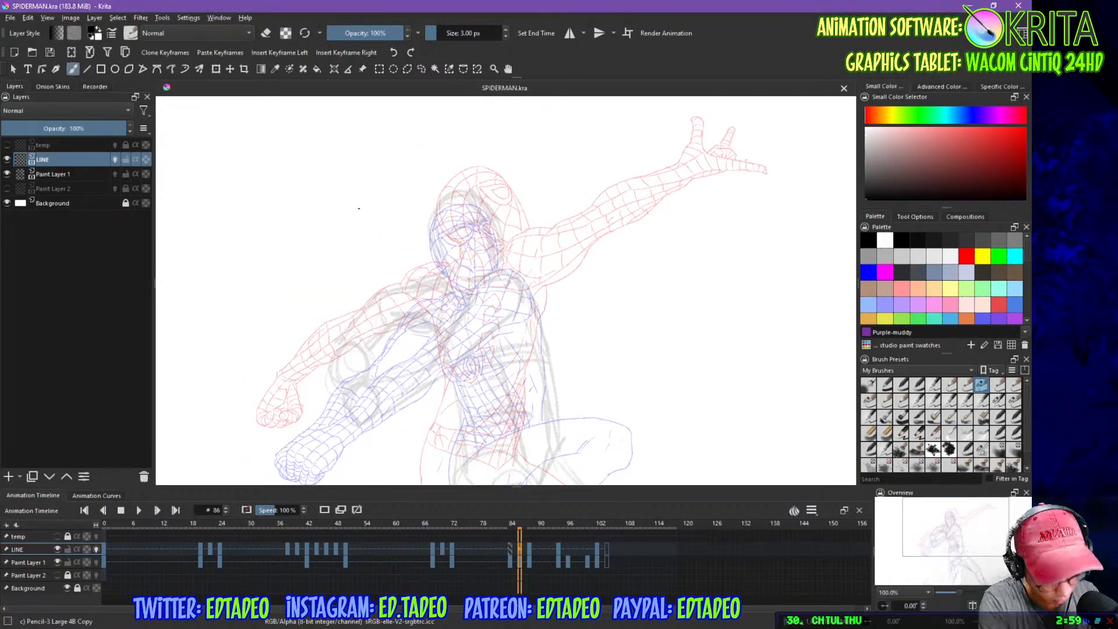
pyautogui.click(58, 174)
pyautogui.moveTo(23, 126); pyautogui.dragTo(128, 127)
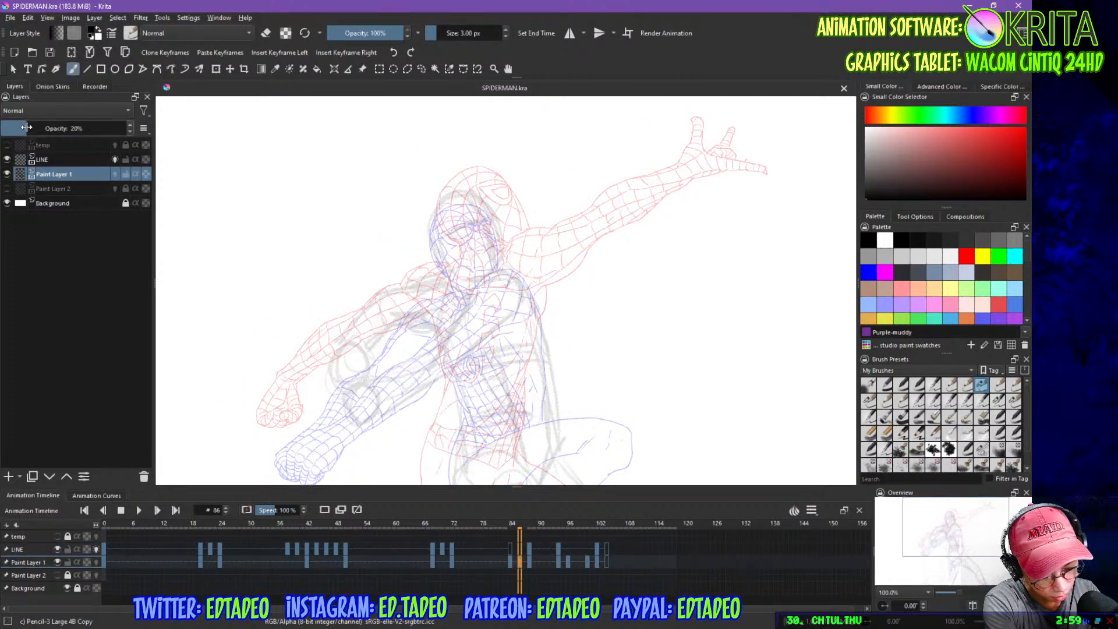
pyautogui.click(48, 159)
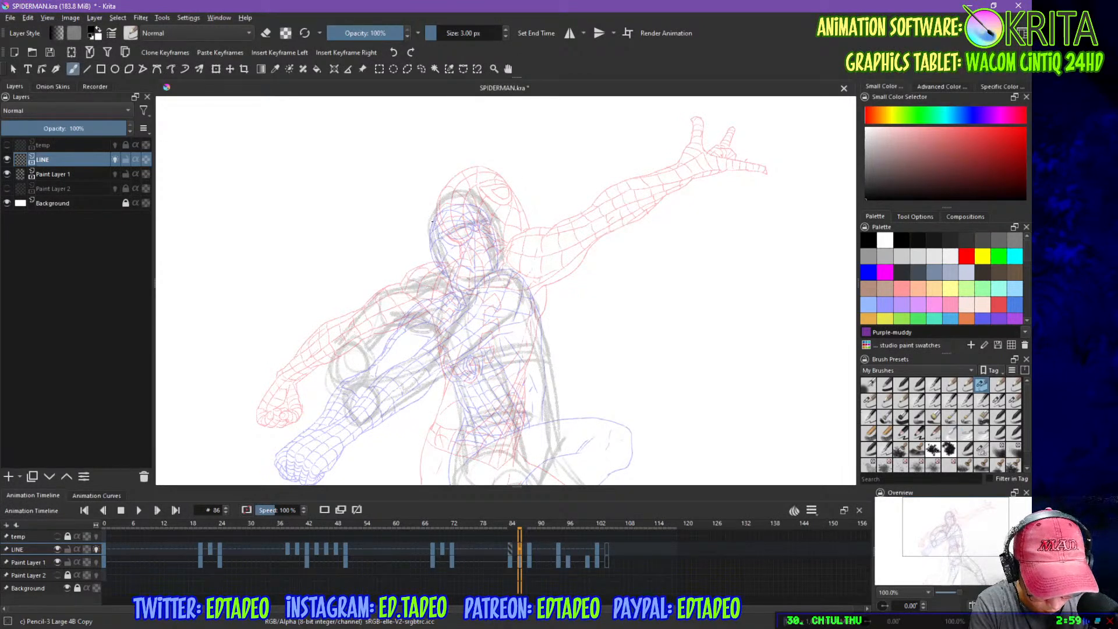
# - Ink the head outline, the near shoulder and the upper-arm contours over the frame 86 rough on the LINE layer
pyautogui.moveTo(442, 260)
pyautogui.mouseDown()
pyautogui.moveTo(436, 205)
pyautogui.moveTo(452, 194)
pyautogui.moveTo(491, 210)
pyautogui.moveTo(502, 245)
pyautogui.moveTo(466, 278)
pyautogui.moveTo(481, 280)
pyautogui.mouseUp()
pyautogui.hotkey('ctrl', 'z')
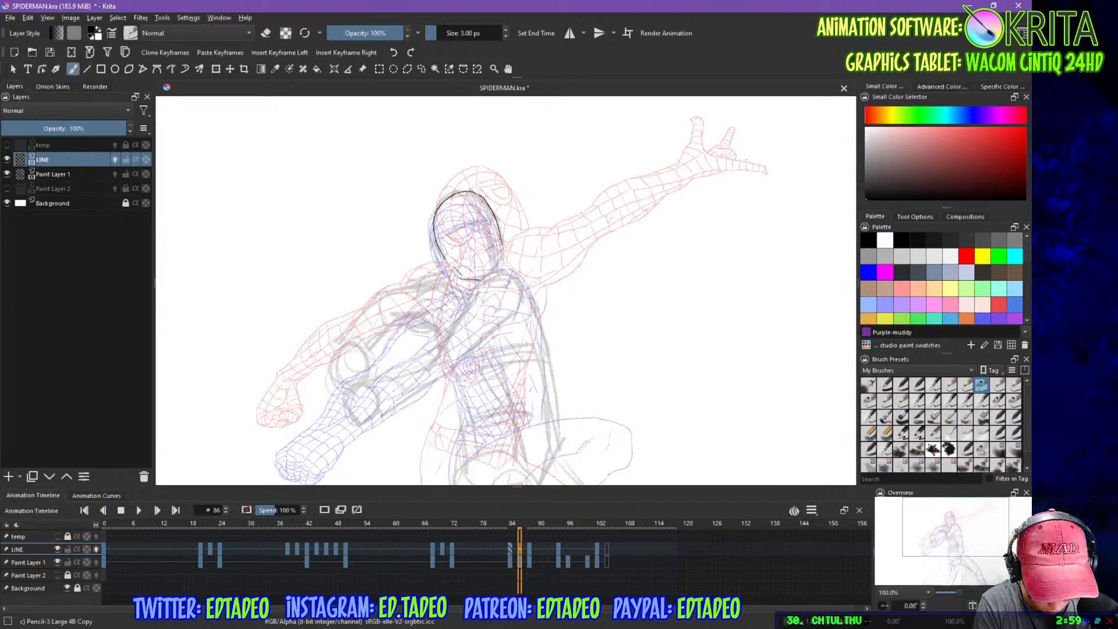
pyautogui.moveTo(501, 239); pyautogui.dragTo(504, 269)
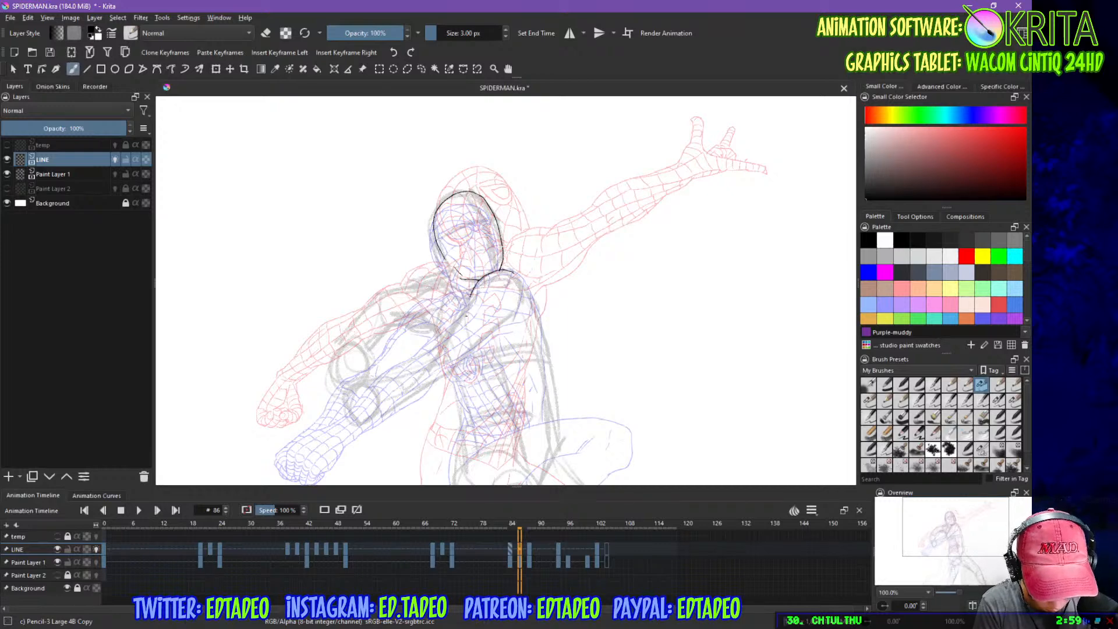
pyautogui.moveTo(471, 300)
pyautogui.mouseDown()
pyautogui.moveTo(442, 349)
pyautogui.moveTo(519, 311)
pyautogui.mouseUp()
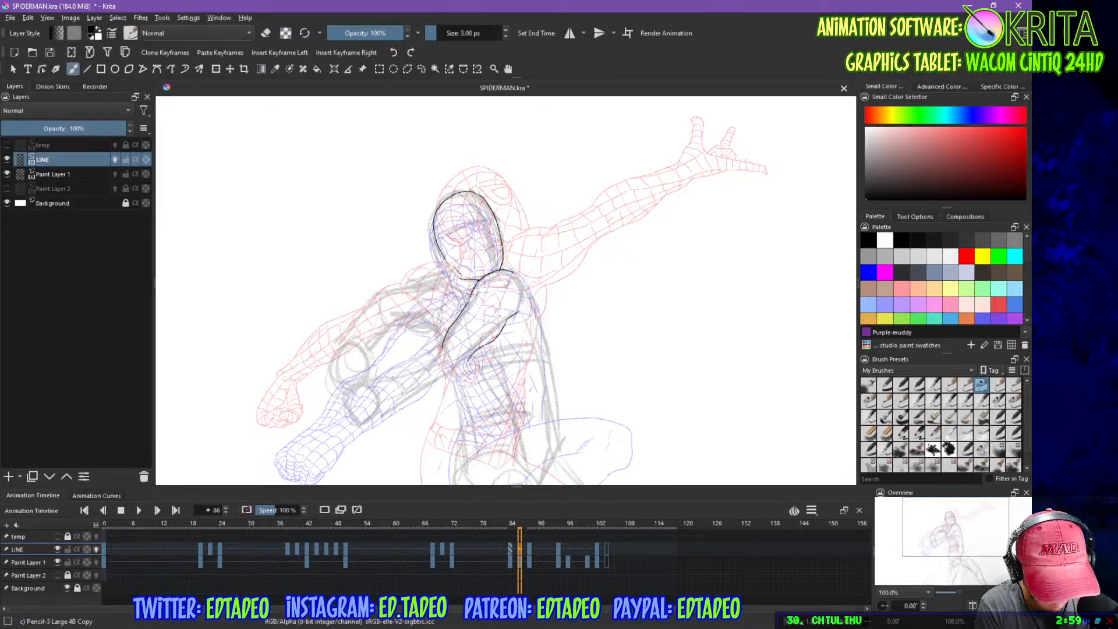
# - Ink the upper and lower contours of the near forearm reaching across the body, redoing uneven strokes
pyautogui.moveTo(377, 383)
pyautogui.mouseDown()
pyautogui.moveTo(412, 361)
pyautogui.moveTo(377, 381)
pyautogui.moveTo(439, 350)
pyautogui.mouseUp()
pyautogui.hotkey('ctrl', 'z')
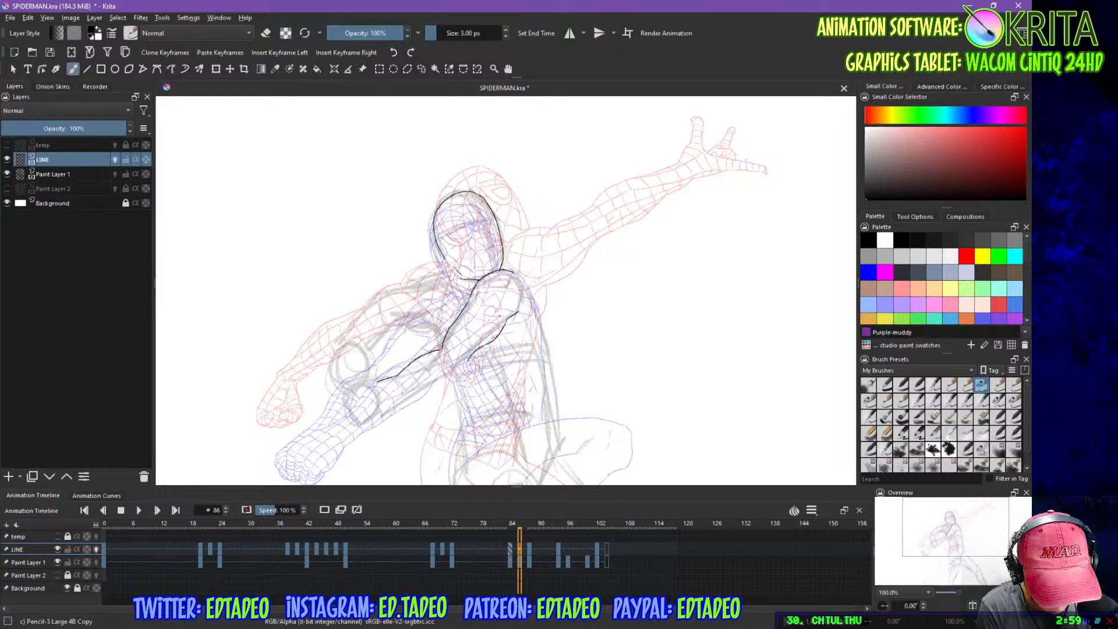
pyautogui.moveTo(386, 407); pyautogui.dragTo(452, 374)
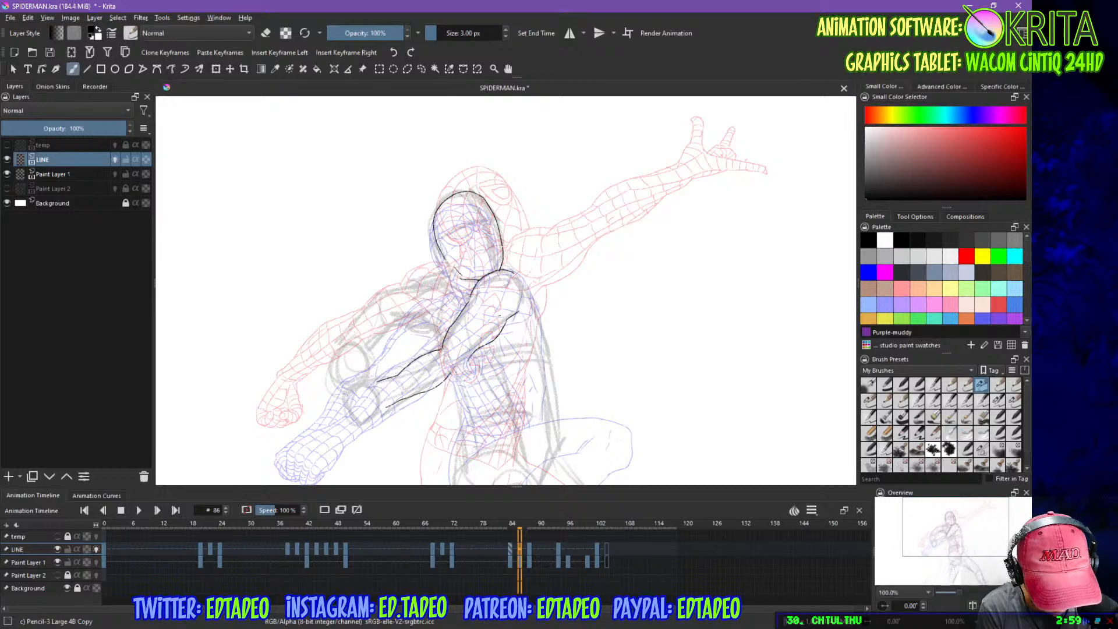
pyautogui.hotkey('ctrl', 'z')
pyautogui.moveTo(385, 408); pyautogui.dragTo(453, 374)
pyautogui.hotkey('ctrl', 'z')
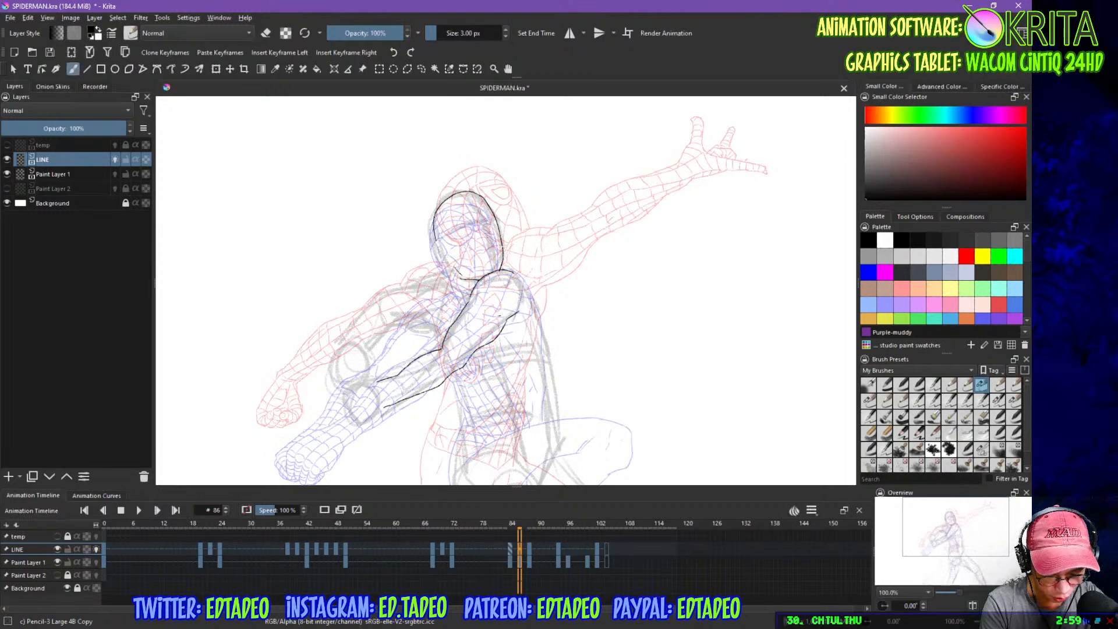
# - Close the jaw side of the head outline and ink the far shoulder and chest lines down to the crossing arm
pyautogui.moveTo(435, 240); pyautogui.dragTo(456, 283)
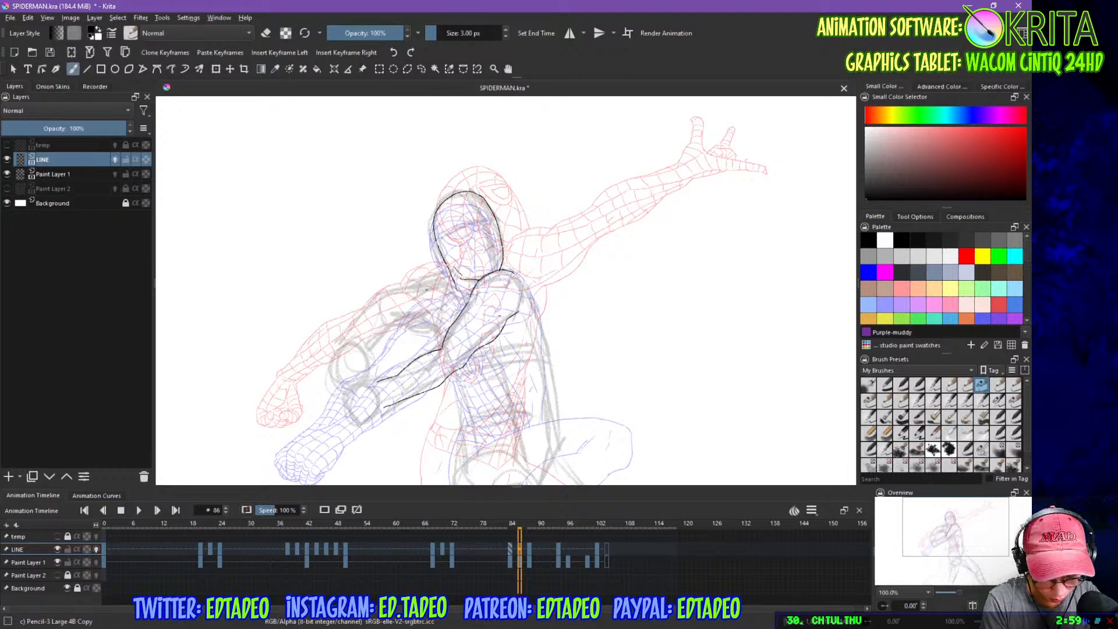
pyautogui.moveTo(417, 286); pyautogui.dragTo(436, 280)
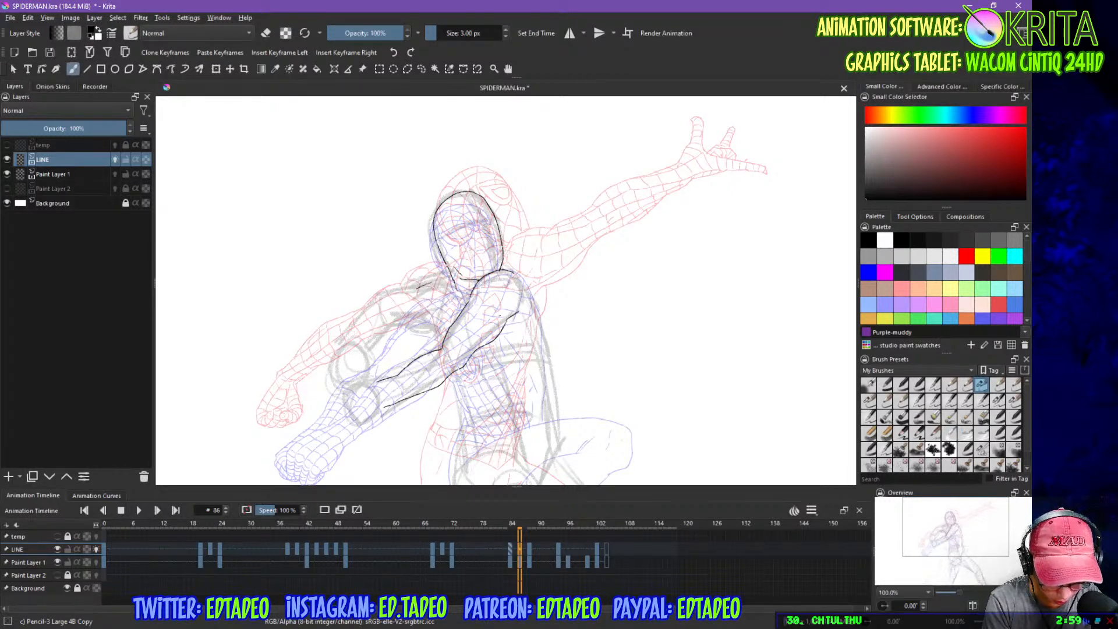
pyautogui.moveTo(436, 280)
pyautogui.mouseDown()
pyautogui.moveTo(454, 284)
pyautogui.moveTo(425, 315)
pyautogui.moveTo(438, 333)
pyautogui.mouseUp()
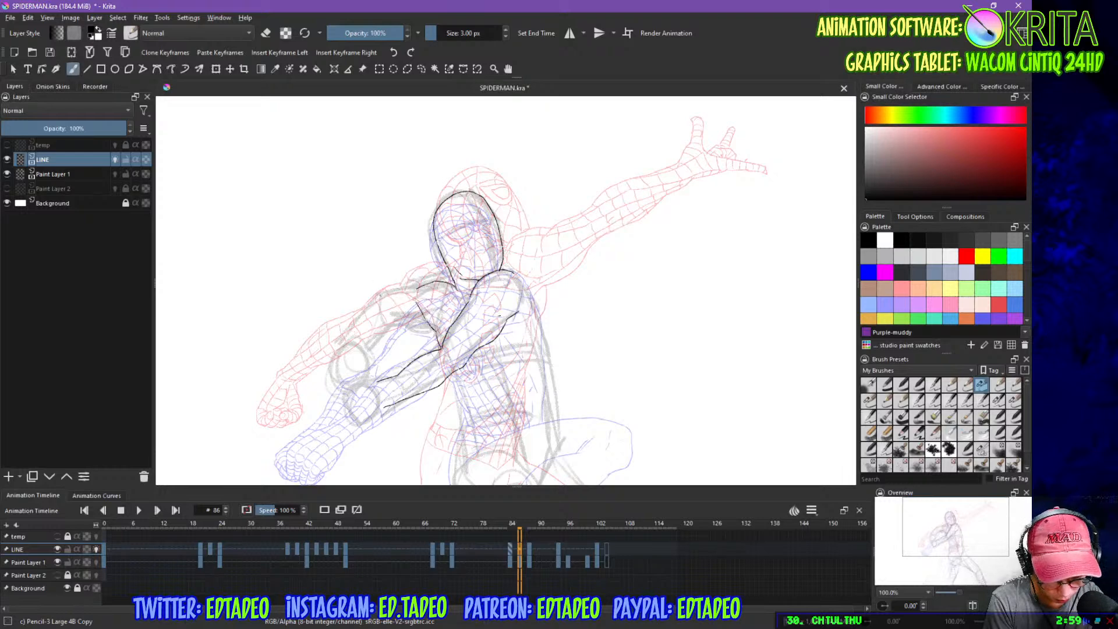
# - Ink the top and underside contours of the far bent arm down to the wrist, plus the collarbone marks
pyautogui.moveTo(386, 292); pyautogui.dragTo(420, 284)
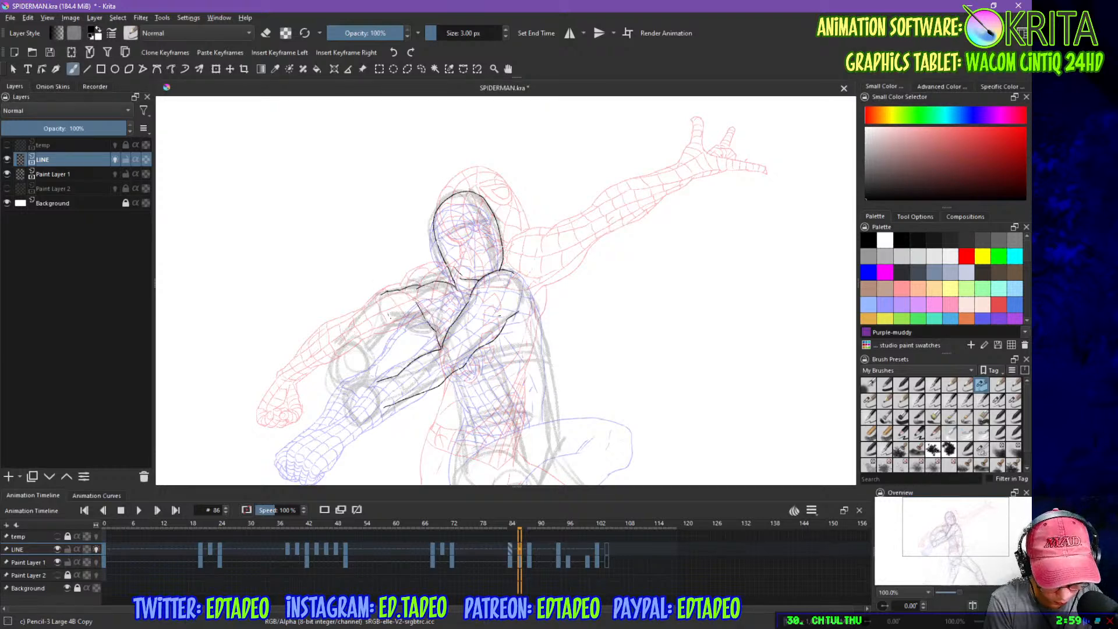
pyautogui.hotkey('ctrl', 'z')
pyautogui.moveTo(388, 315); pyautogui.dragTo(427, 326)
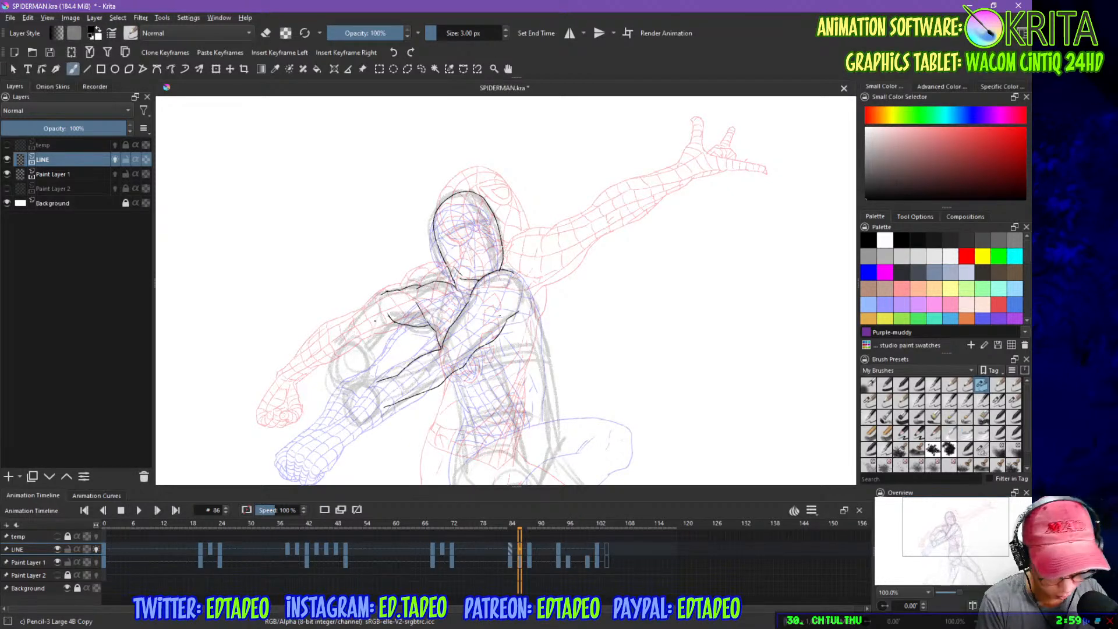
pyautogui.moveTo(381, 294)
pyautogui.mouseDown()
pyautogui.moveTo(346, 343)
pyautogui.moveTo(394, 322)
pyautogui.moveTo(378, 340)
pyautogui.moveTo(396, 322)
pyautogui.mouseUp()
pyautogui.hotkey('ctrl', 'z')
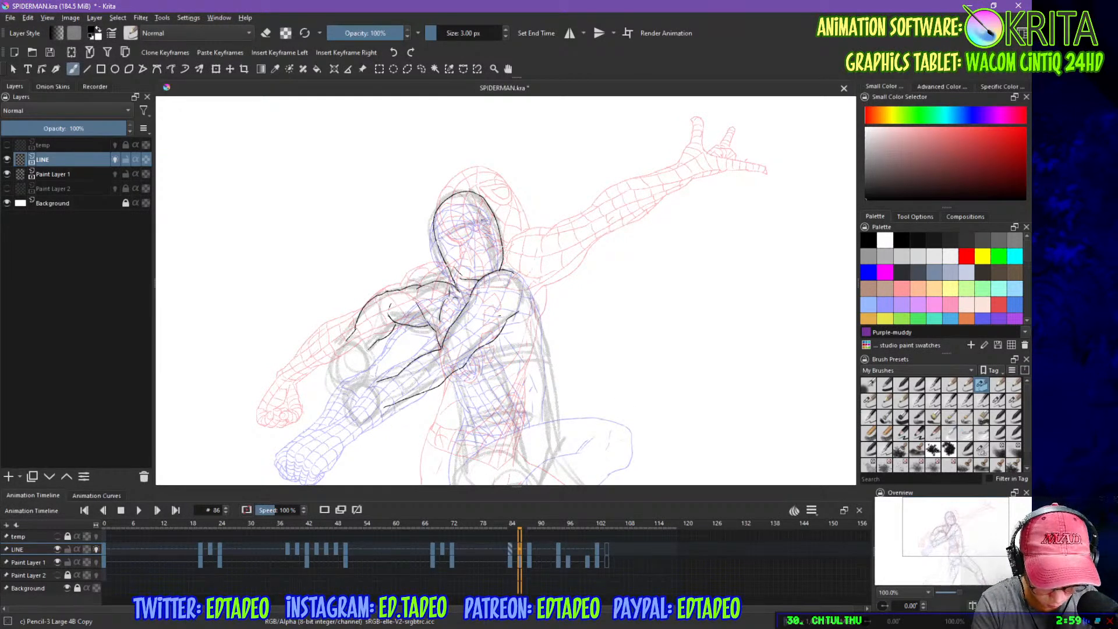
pyautogui.moveTo(481, 215); pyautogui.dragTo(485, 222)
pyautogui.hotkey('ctrl', 'z')
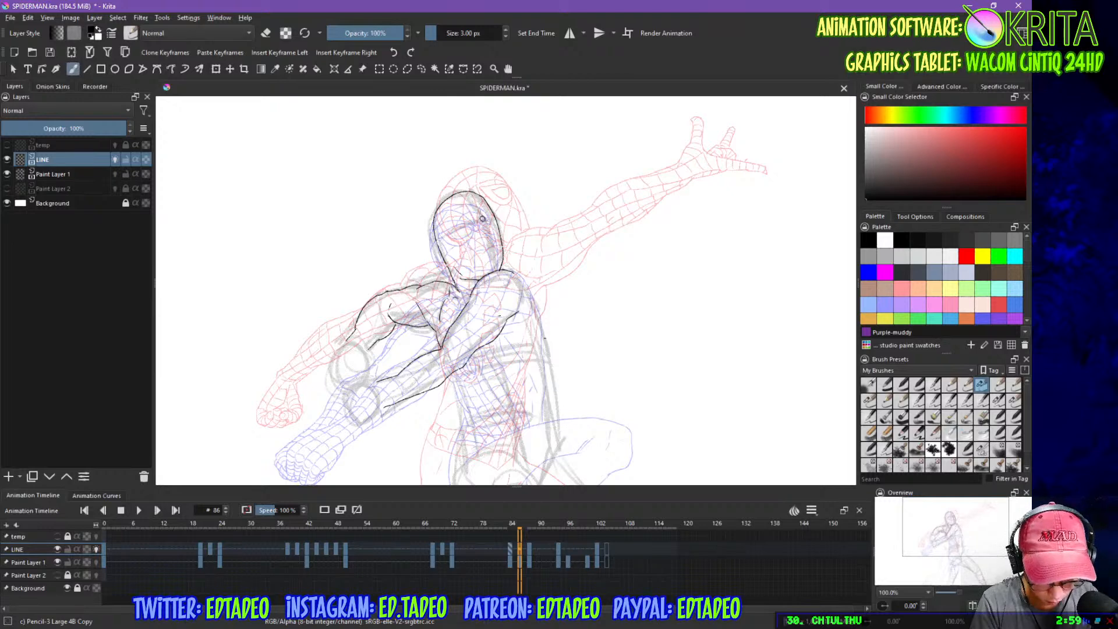
# - Ink the far arm's clenched fist with its fingers and join it to the wrist lines
pyautogui.moveTo(482, 219); pyautogui.dragTo(499, 143)
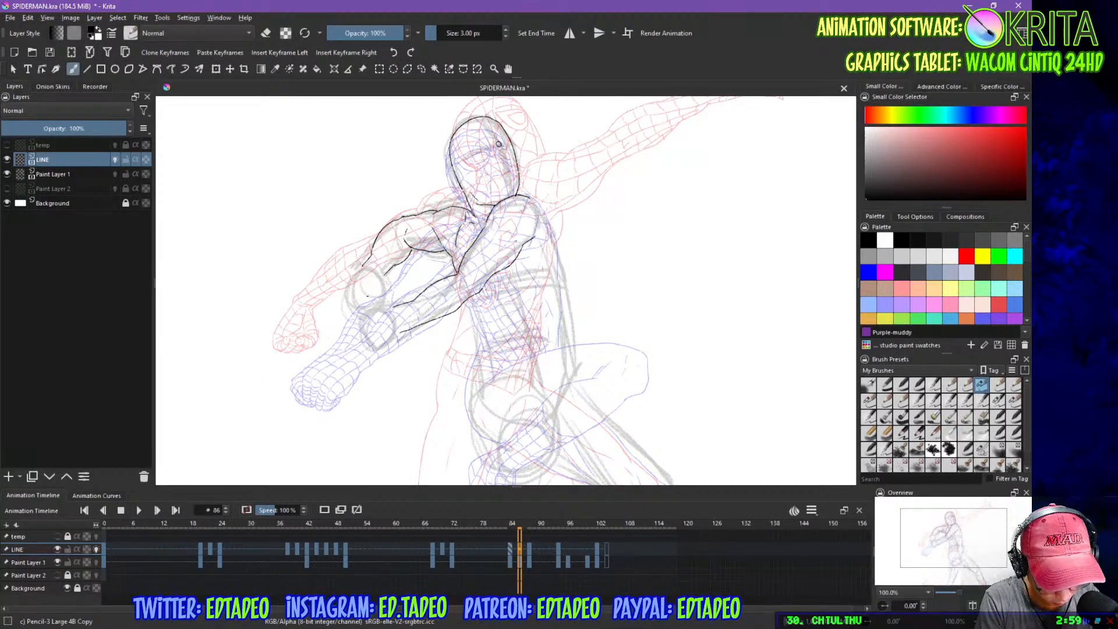
pyautogui.hotkey('ctrl', '+')
pyautogui.moveTo(350, 279); pyautogui.dragTo(484, 285)
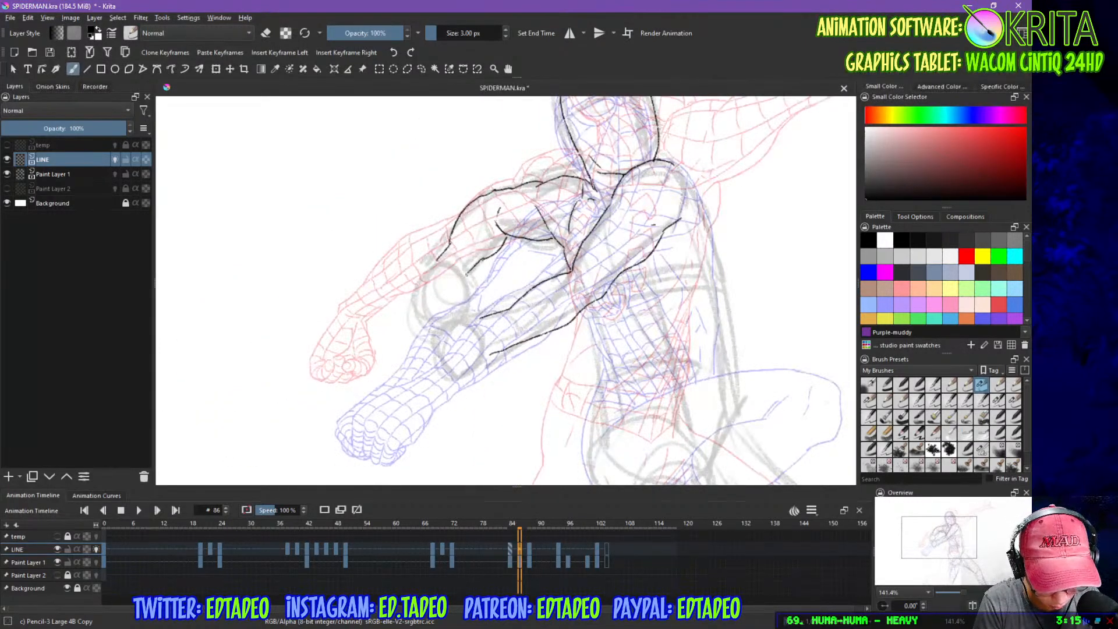
pyautogui.moveTo(466, 274)
pyautogui.mouseDown()
pyautogui.moveTo(470, 291)
pyautogui.moveTo(441, 322)
pyautogui.moveTo(464, 324)
pyautogui.moveTo(471, 310)
pyautogui.moveTo(434, 325)
pyautogui.moveTo(424, 307)
pyautogui.moveTo(444, 326)
pyautogui.mouseUp()
pyautogui.hotkey('ctrl', 'z')
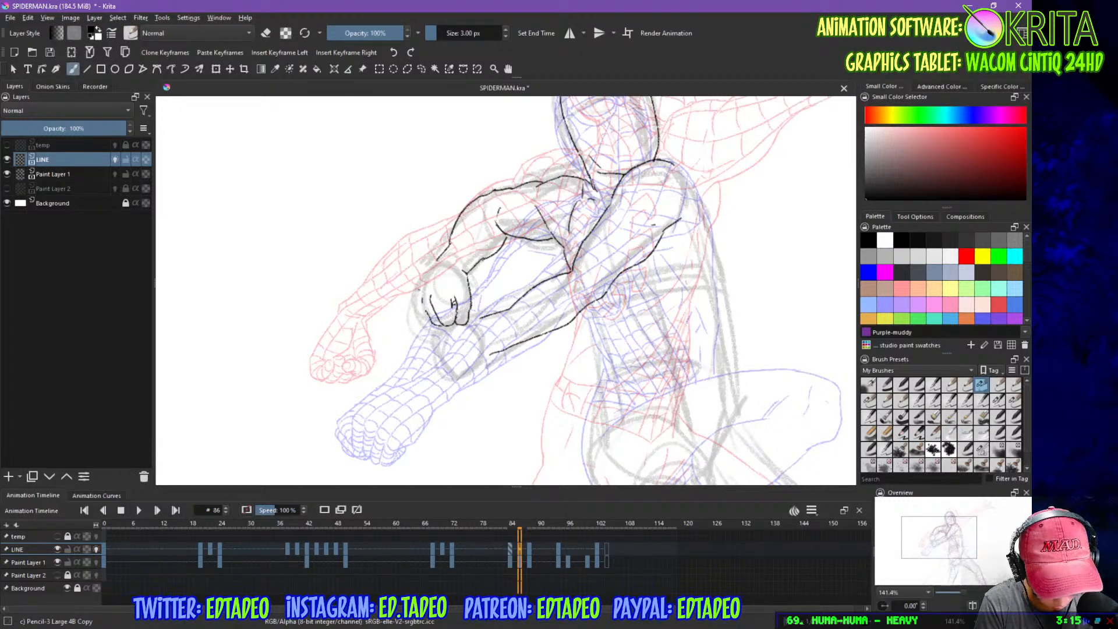
pyautogui.moveTo(438, 259)
pyautogui.mouseDown()
pyautogui.moveTo(419, 290)
pyautogui.moveTo(434, 325)
pyautogui.moveTo(424, 324)
pyautogui.mouseUp()
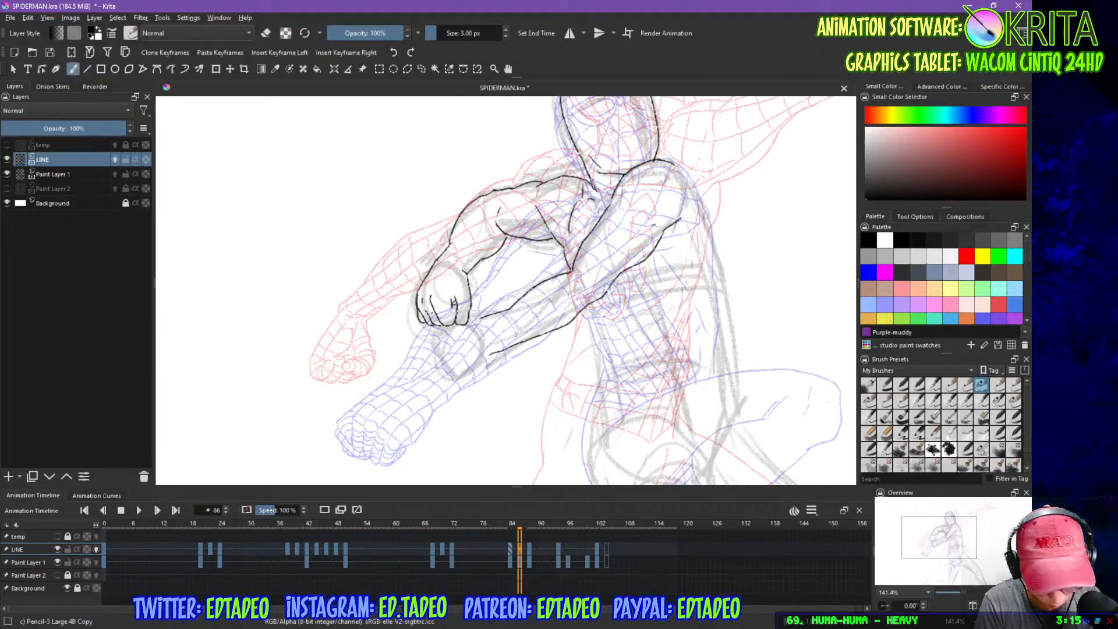
pyautogui.moveTo(434, 268); pyautogui.dragTo(450, 259)
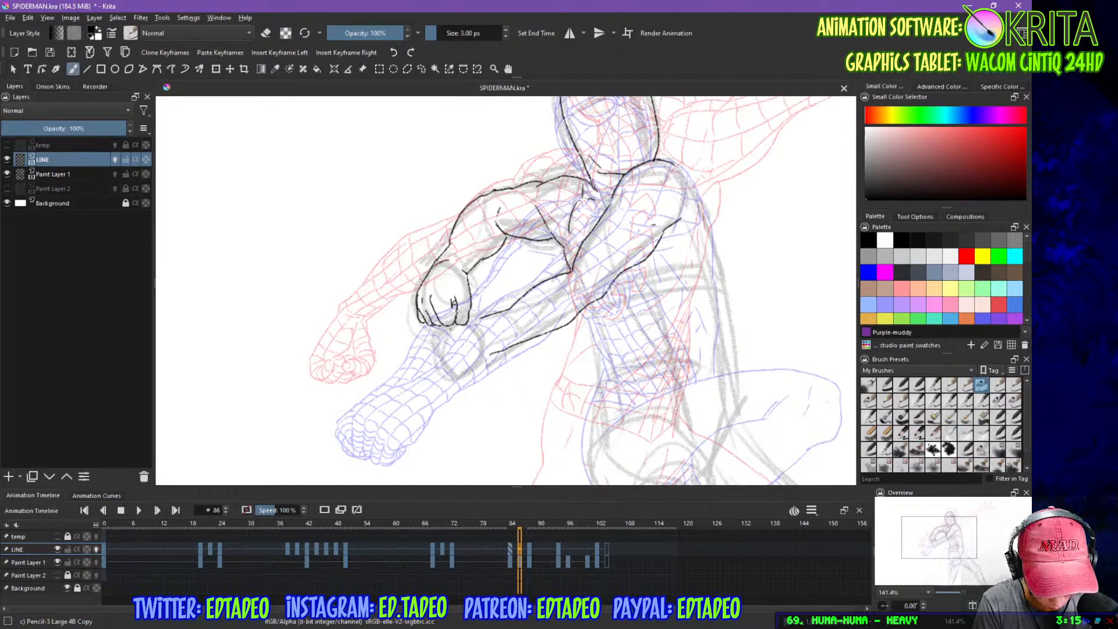
# - Ink the near arm's fist outline, the far arm's elbow crease, and the torso lines below the crossing arm down to the waist
pyautogui.moveTo(470, 320)
pyautogui.mouseDown()
pyautogui.moveTo(484, 317)
pyautogui.moveTo(437, 335)
pyautogui.moveTo(435, 365)
pyautogui.moveTo(485, 359)
pyautogui.moveTo(451, 371)
pyautogui.moveTo(464, 367)
pyautogui.mouseUp()
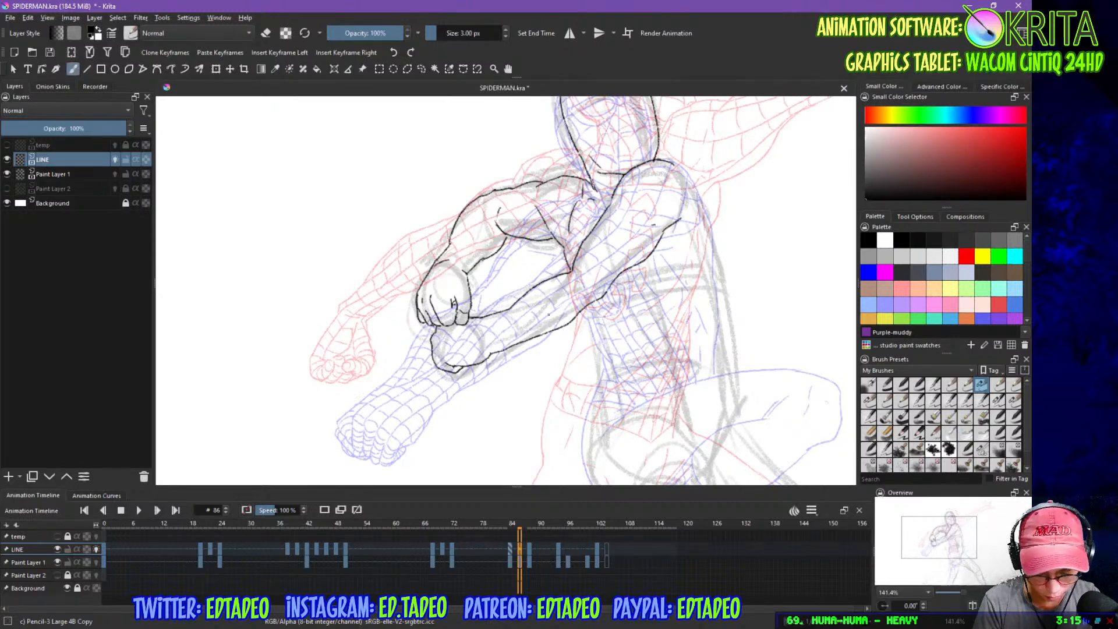
pyautogui.moveTo(494, 207); pyautogui.dragTo(493, 218)
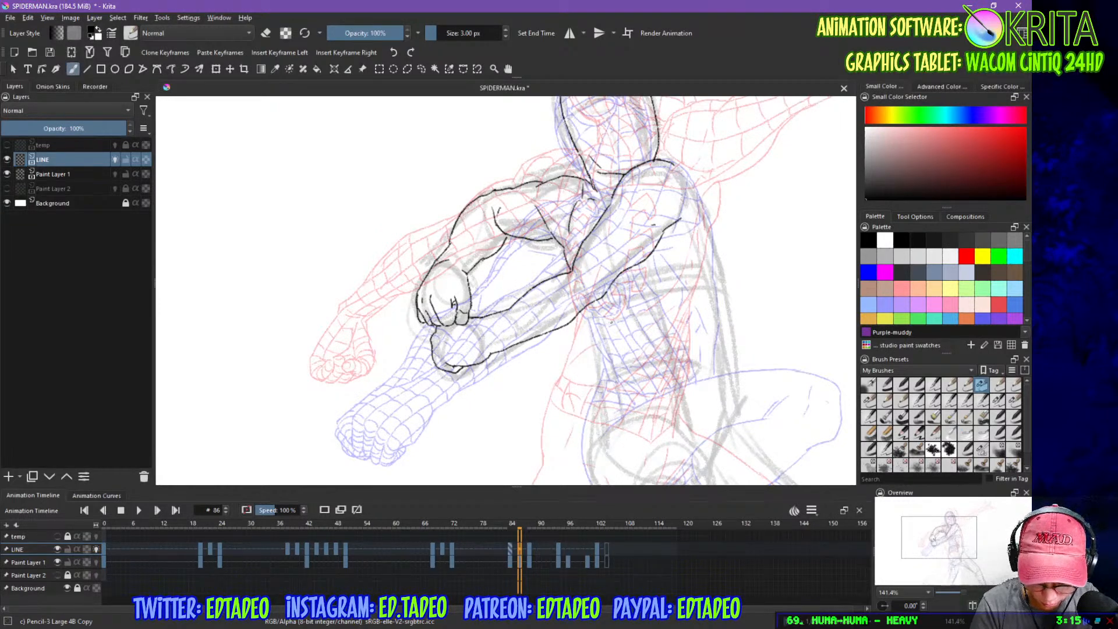
pyautogui.moveTo(652, 253); pyautogui.dragTo(641, 282)
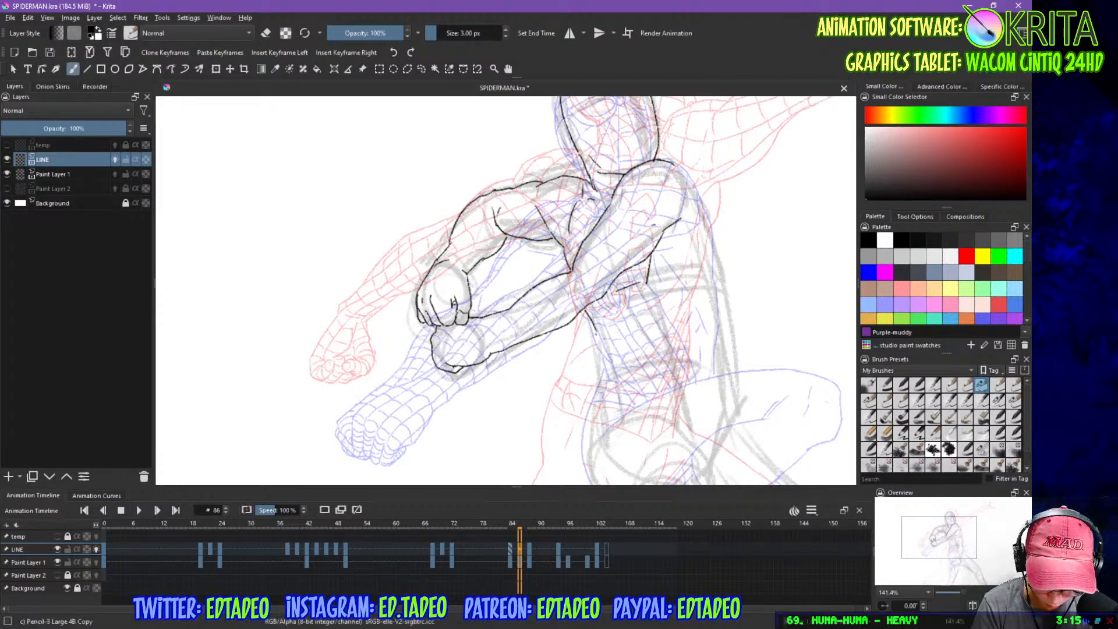
pyautogui.moveTo(585, 312)
pyautogui.mouseDown()
pyautogui.moveTo(601, 396)
pyautogui.moveTo(598, 221)
pyautogui.mouseUp()
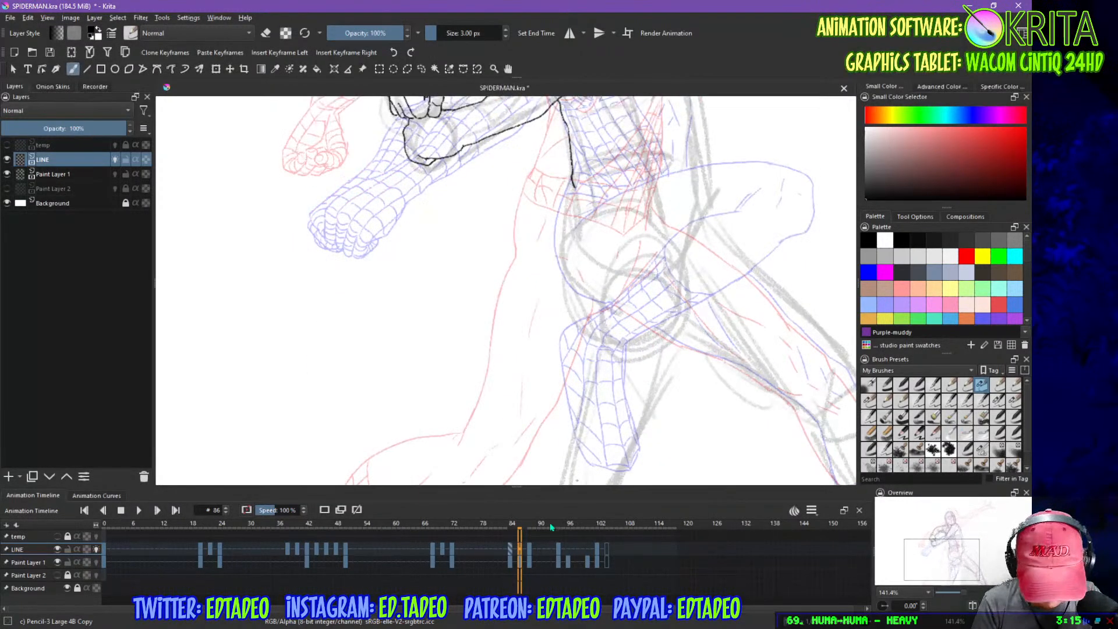
# - Move the LINE layer's keyframe from frame 84 to frame 86 so it lines up with the rough pose
pyautogui.click(511, 551)
pyautogui.click(520, 555)
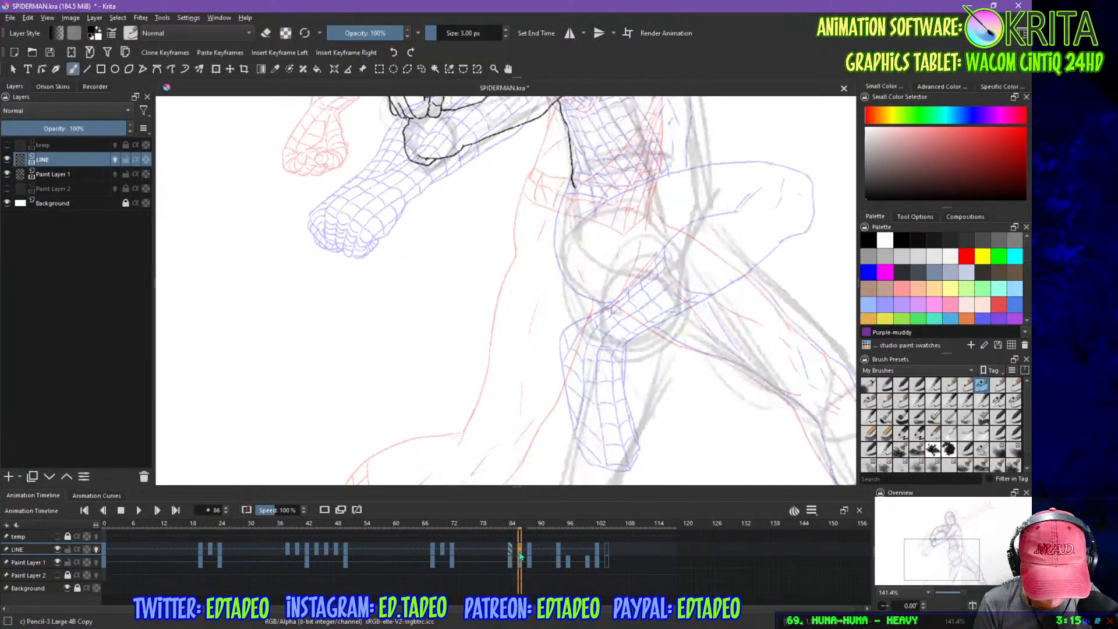
pyautogui.click(512, 556)
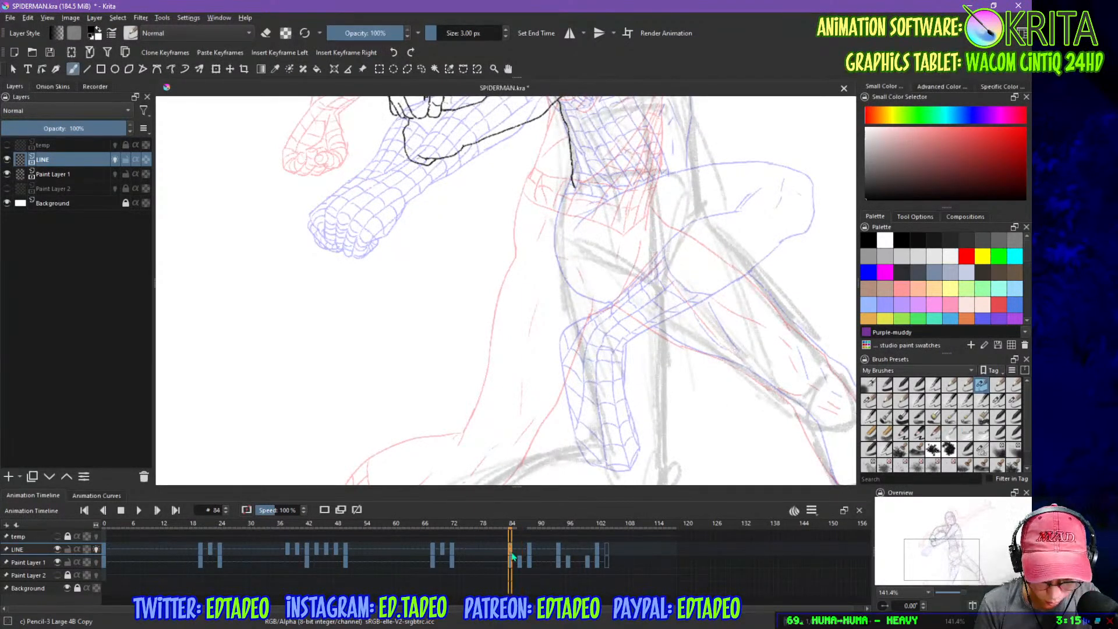
pyautogui.moveTo(511, 550); pyautogui.dragTo(520, 553)
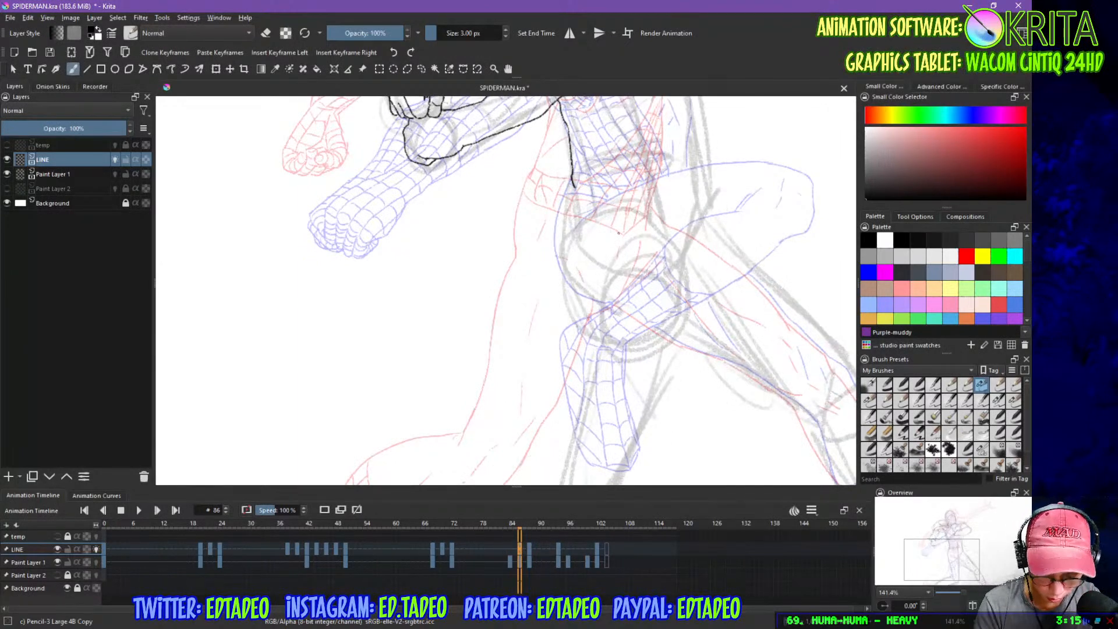
# - Ink the back contour from the near shoulder down to the lower back, redoing the first stroke
pyautogui.moveTo(674, 202); pyautogui.dragTo(637, 403)
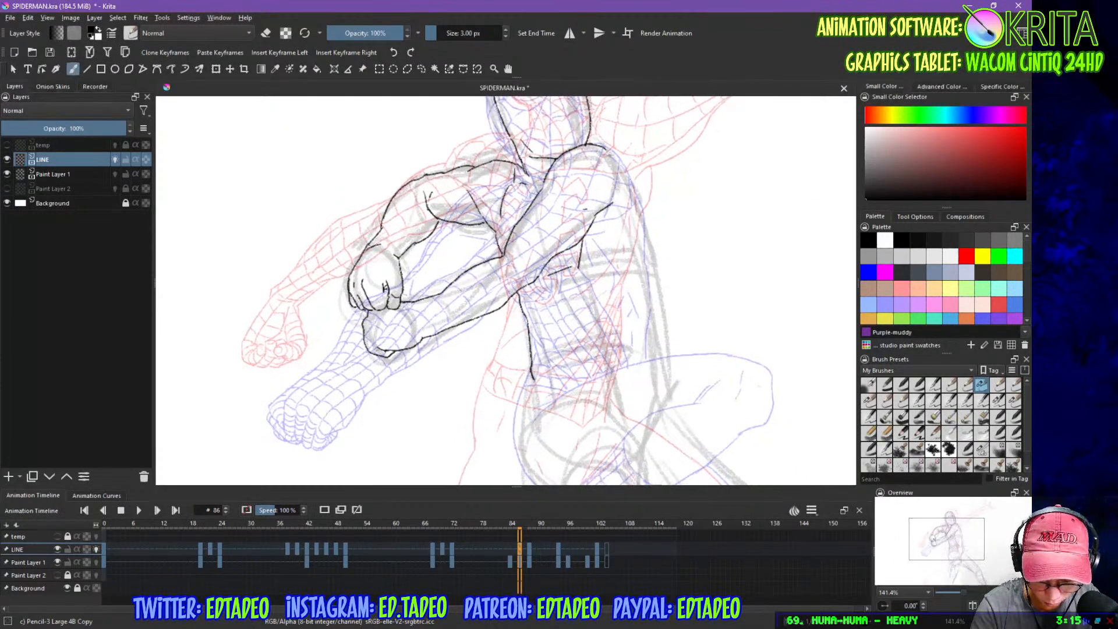
pyautogui.moveTo(614, 156); pyautogui.dragTo(650, 269)
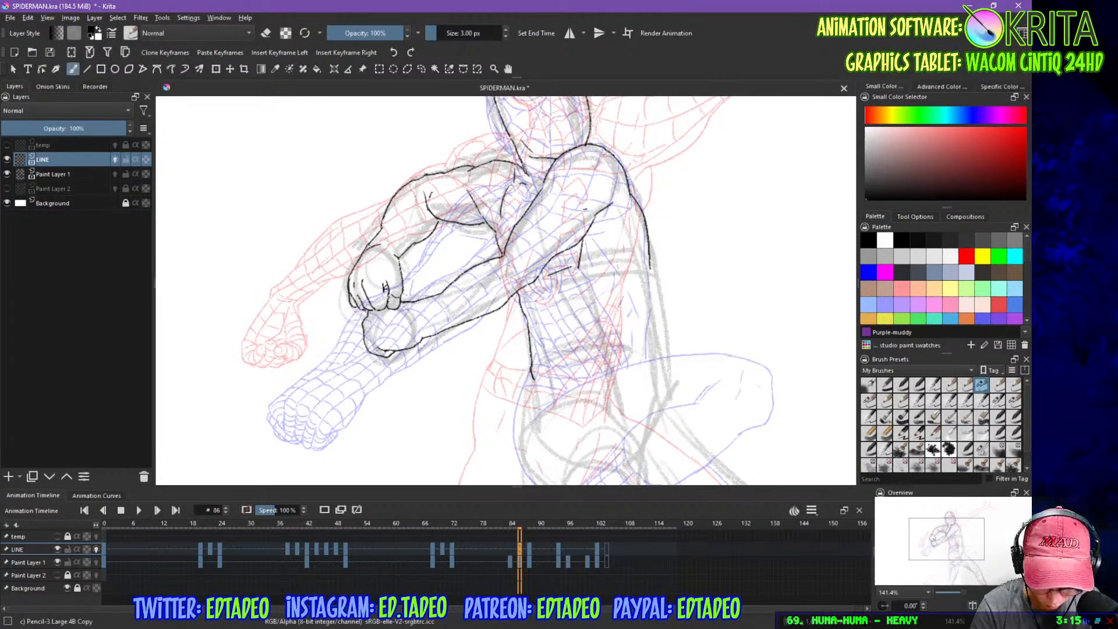
pyautogui.hotkey('ctrl', 'z')
pyautogui.moveTo(631, 191); pyautogui.dragTo(650, 280)
pyautogui.moveTo(673, 329); pyautogui.dragTo(672, 204)
pyautogui.moveTo(654, 155); pyautogui.dragTo(662, 235)
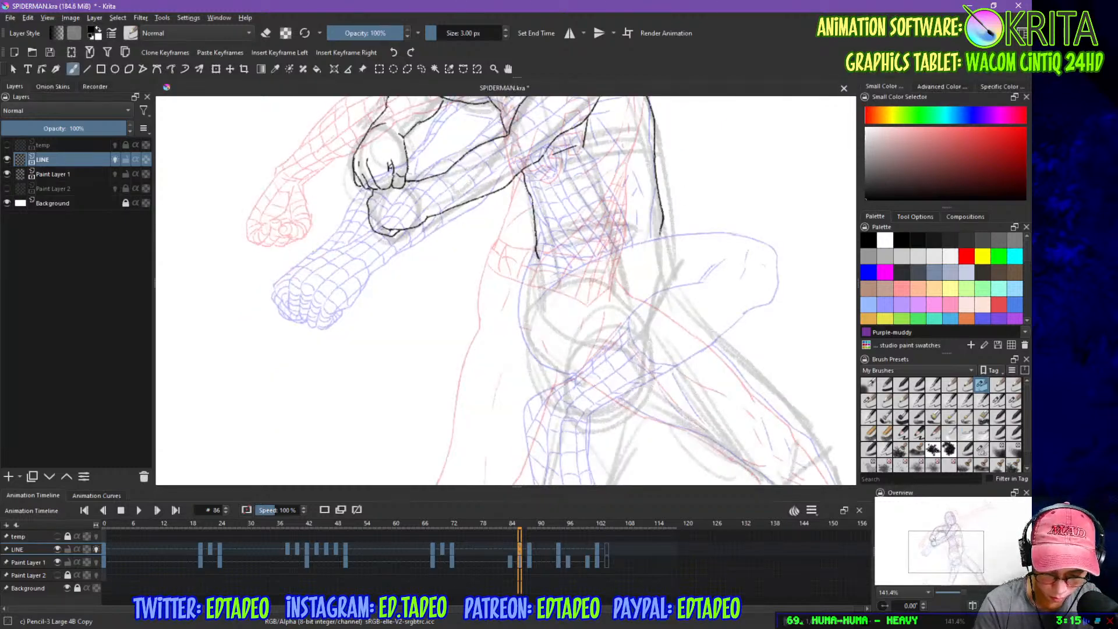
# - Ink the hip and raised near thigh outline from the waist around its front and upper curve, adding short muscle marks
pyautogui.moveTo(537, 257); pyautogui.dragTo(528, 296)
pyautogui.hotkey('ctrl', 'z')
pyautogui.moveTo(537, 254)
pyautogui.mouseDown()
pyautogui.moveTo(523, 331)
pyautogui.moveTo(559, 277)
pyautogui.moveTo(606, 280)
pyautogui.moveTo(637, 316)
pyautogui.mouseUp()
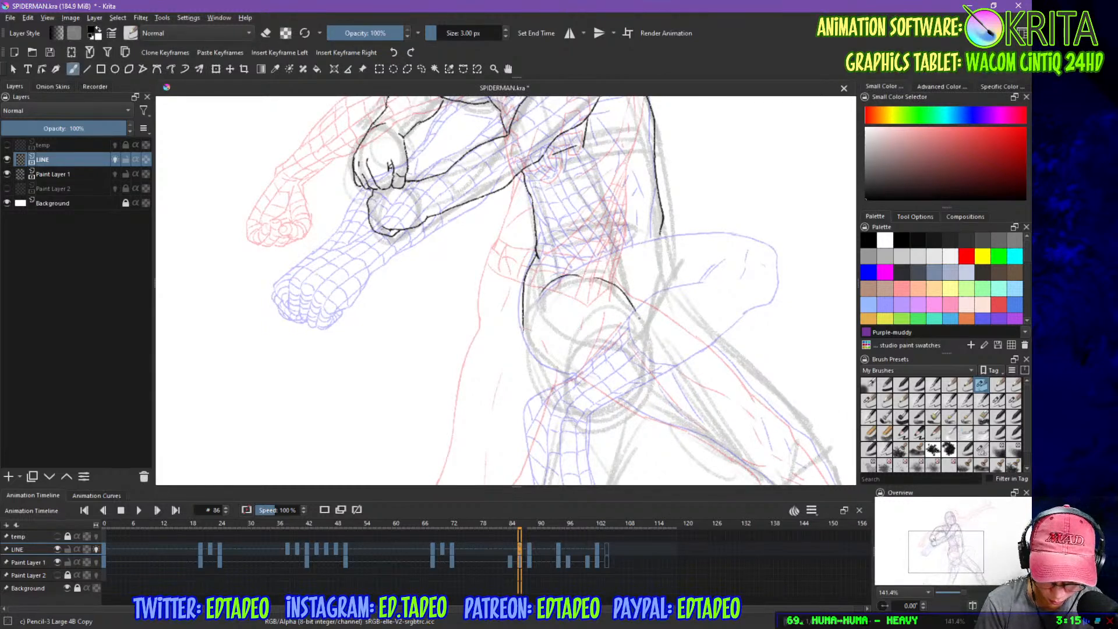
pyautogui.moveTo(560, 311); pyautogui.dragTo(612, 330)
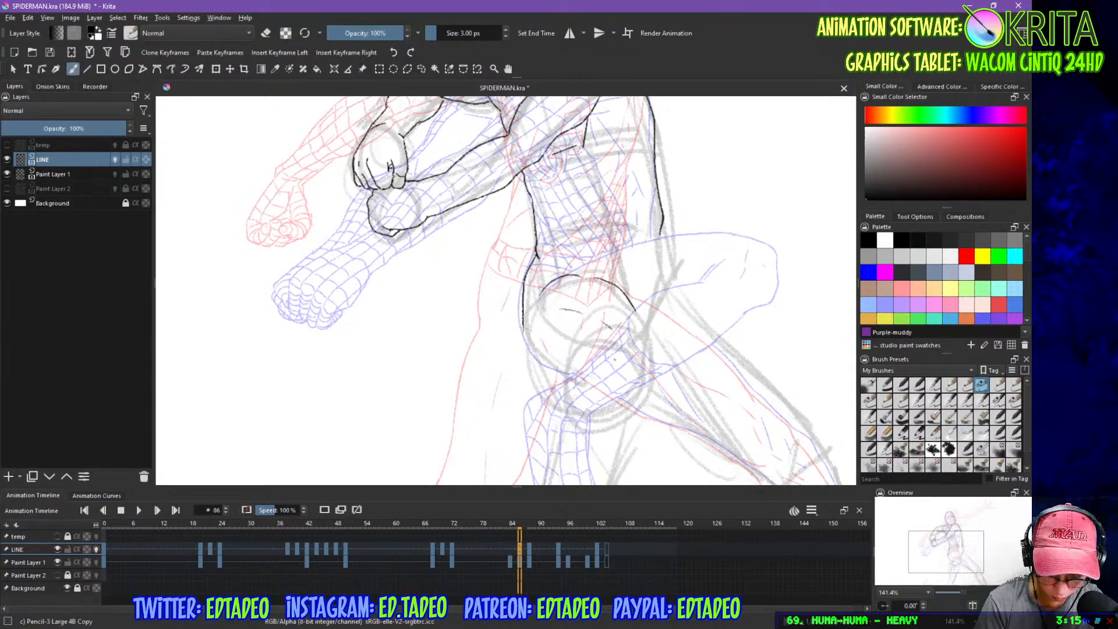
pyautogui.moveTo(523, 327); pyautogui.dragTo(557, 374)
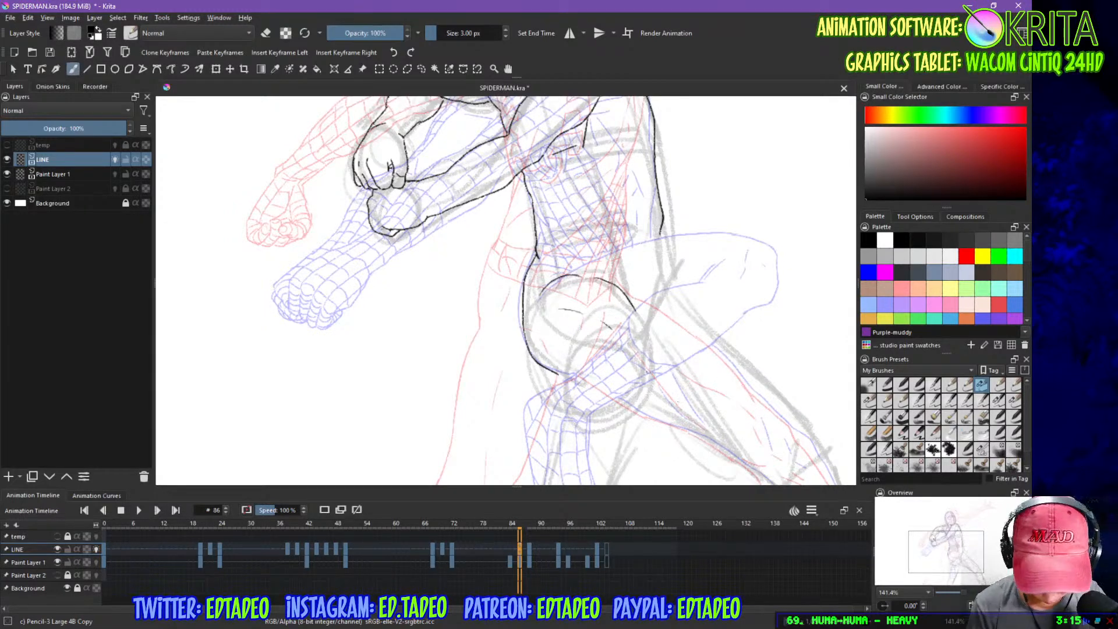
# - Extend the near thigh's back contour toward the knee and add the inner thigh and kneecap detail marks
pyautogui.moveTo(613, 434); pyautogui.dragTo(629, 326)
pyautogui.moveTo(627, 402); pyautogui.dragTo(649, 324)
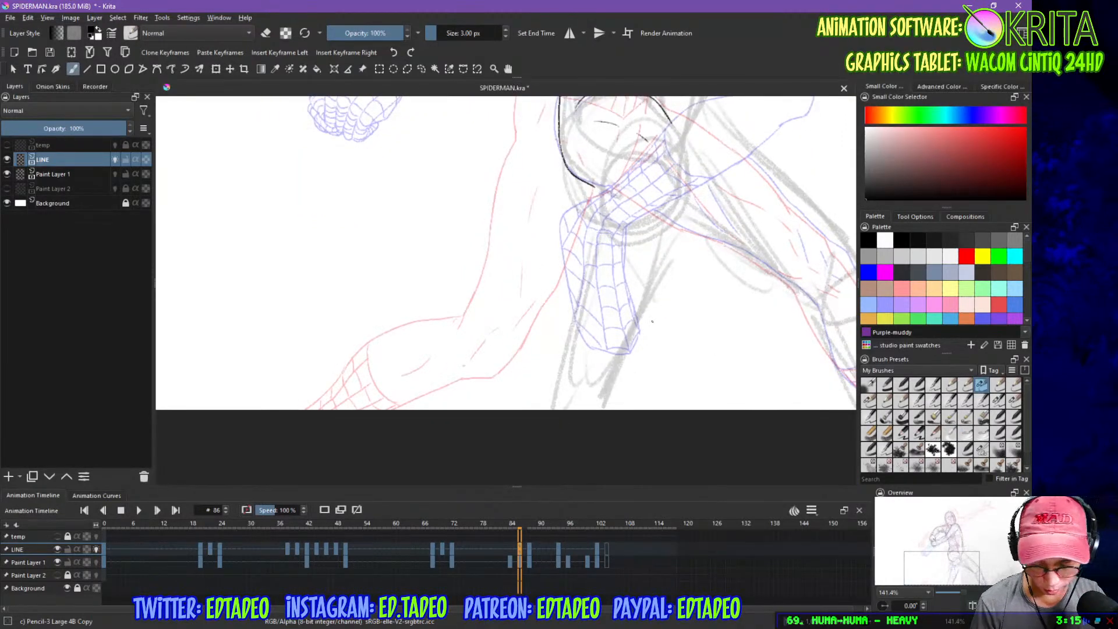
pyautogui.moveTo(646, 331); pyautogui.dragTo(649, 355)
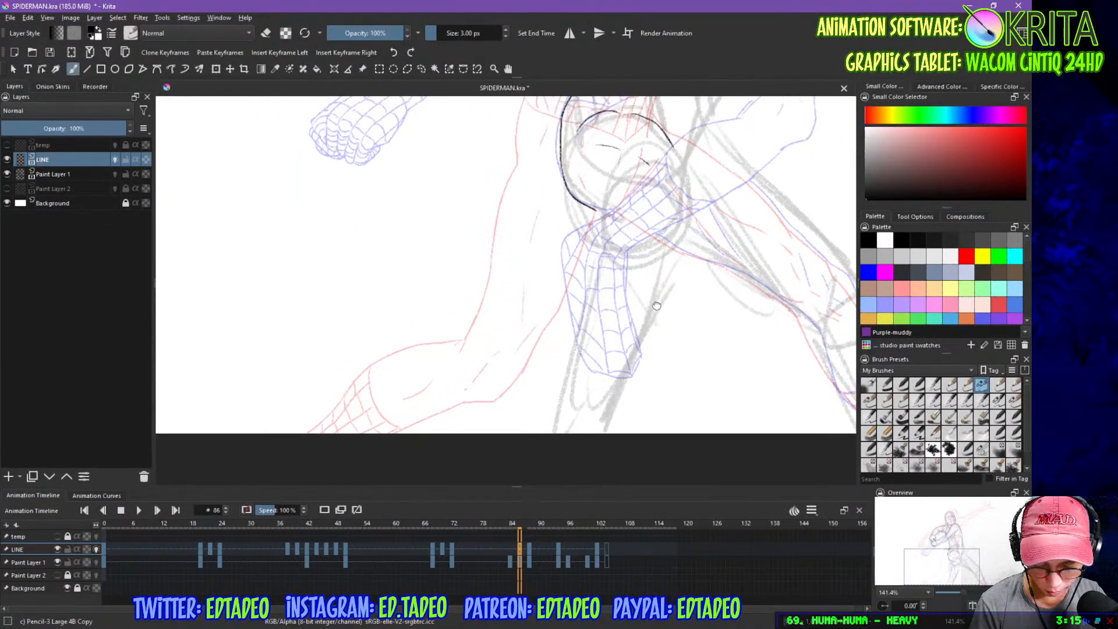
pyautogui.moveTo(661, 281); pyautogui.dragTo(652, 334)
pyautogui.moveTo(662, 205)
pyautogui.mouseDown()
pyautogui.moveTo(657, 216)
pyautogui.moveTo(676, 237)
pyautogui.mouseUp()
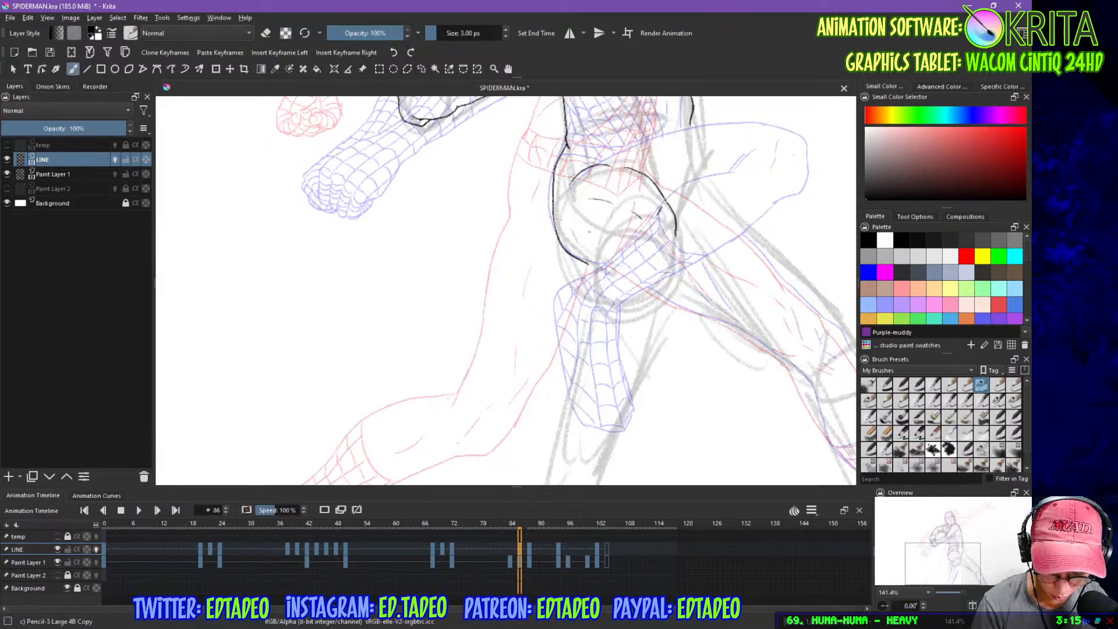
pyautogui.moveTo(557, 198); pyautogui.dragTo(563, 215)
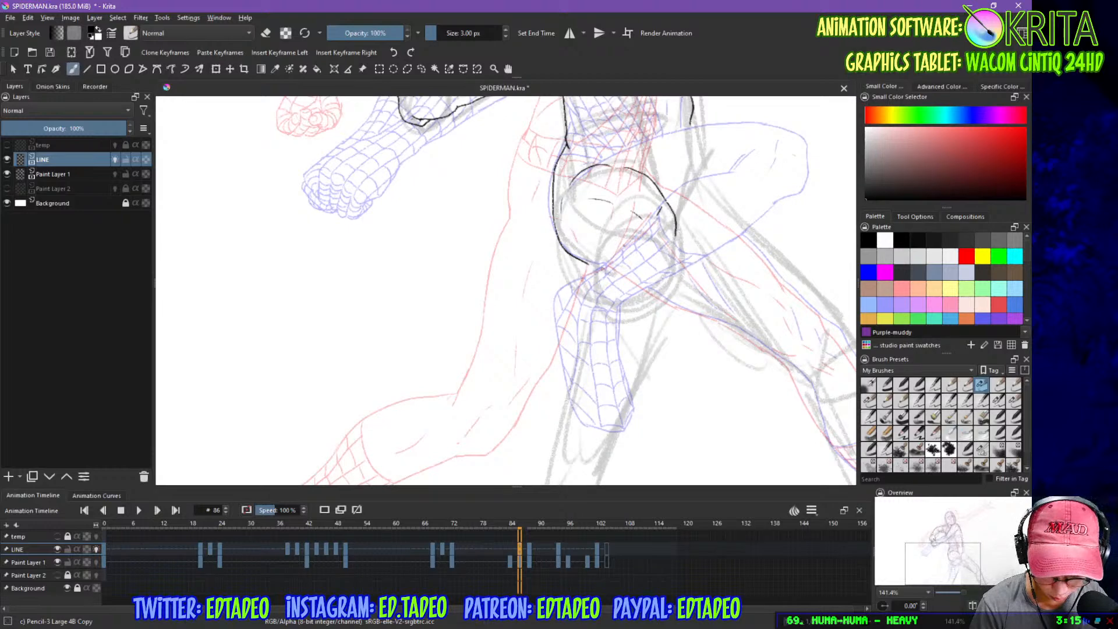
pyautogui.moveTo(628, 231)
pyautogui.mouseDown()
pyautogui.moveTo(606, 257)
pyautogui.moveTo(574, 242)
pyautogui.moveTo(589, 260)
pyautogui.mouseUp()
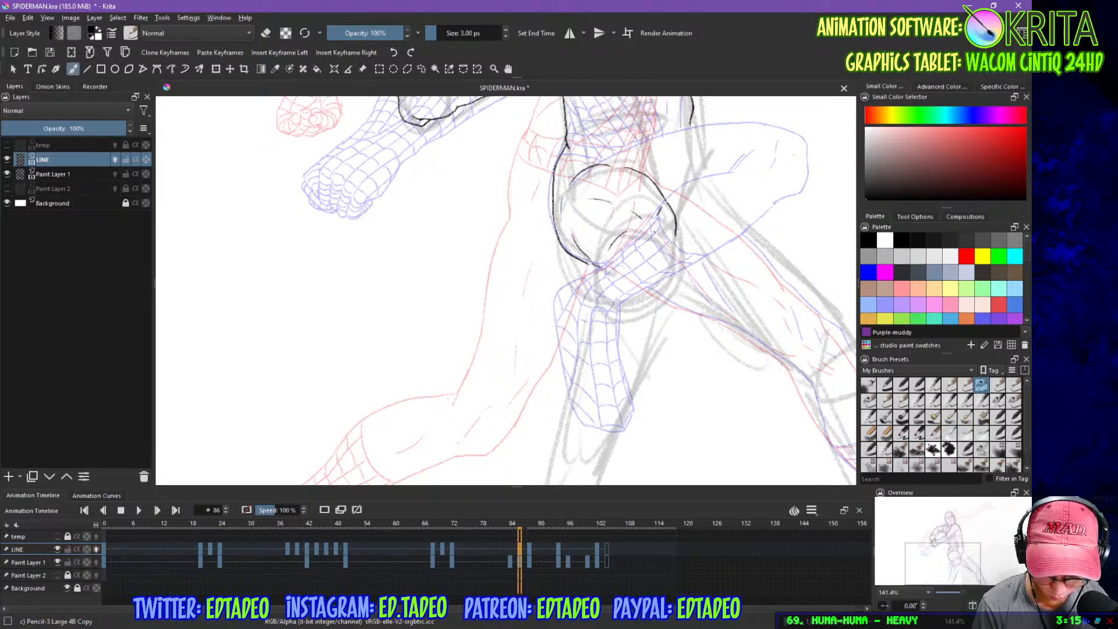
pyautogui.moveTo(660, 231); pyautogui.dragTo(668, 249)
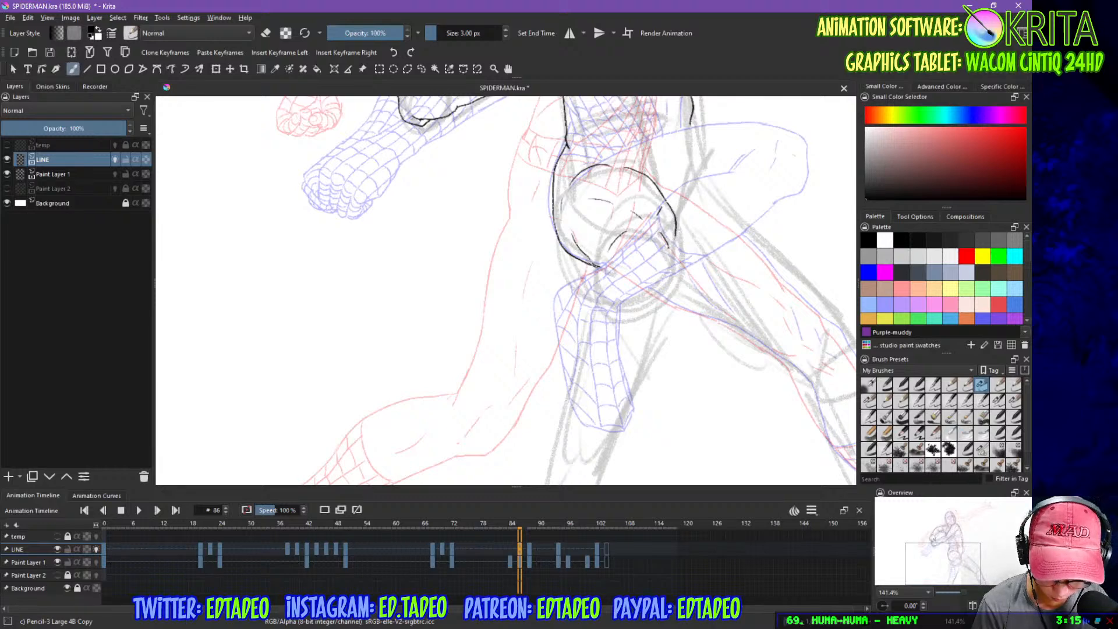
# - Ink a rounded outline around the near knee and a first front contour for the shin
pyautogui.moveTo(585, 266)
pyautogui.mouseDown()
pyautogui.moveTo(664, 262)
pyautogui.moveTo(621, 285)
pyautogui.moveTo(608, 278)
pyautogui.moveTo(658, 286)
pyautogui.mouseUp()
pyautogui.moveTo(675, 236)
pyautogui.mouseDown()
pyautogui.moveTo(657, 293)
pyautogui.moveTo(622, 307)
pyautogui.moveTo(582, 293)
pyautogui.mouseUp()
pyautogui.moveTo(562, 252); pyautogui.dragTo(546, 322)
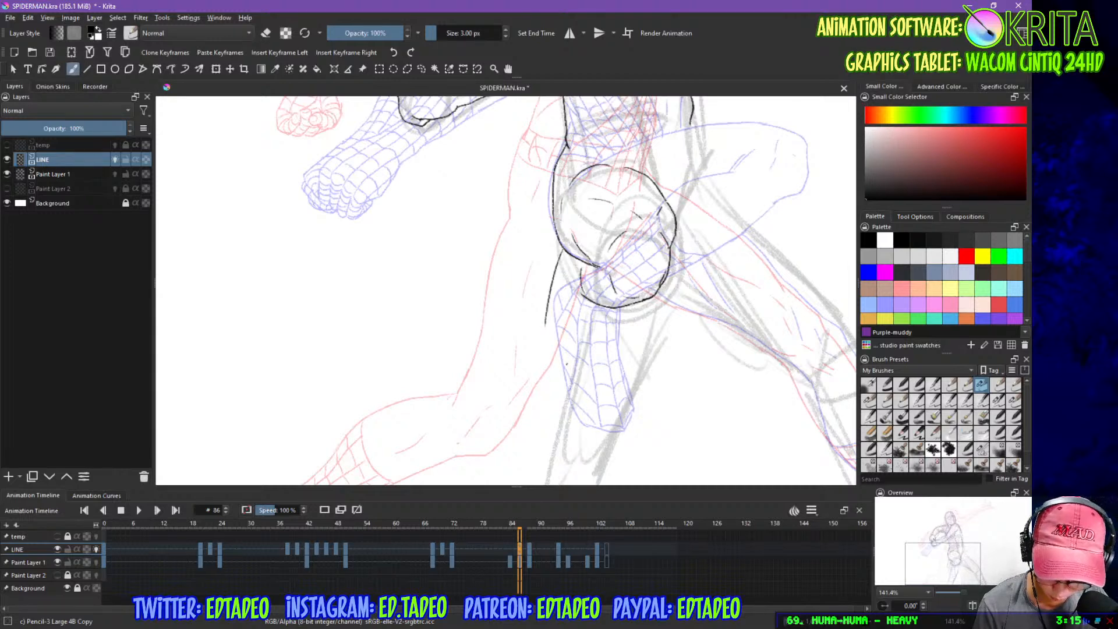
# - Remove the shin stroke and erase the front and lower parts of the near knee's outline
pyautogui.press('-')
pyautogui.press('-')
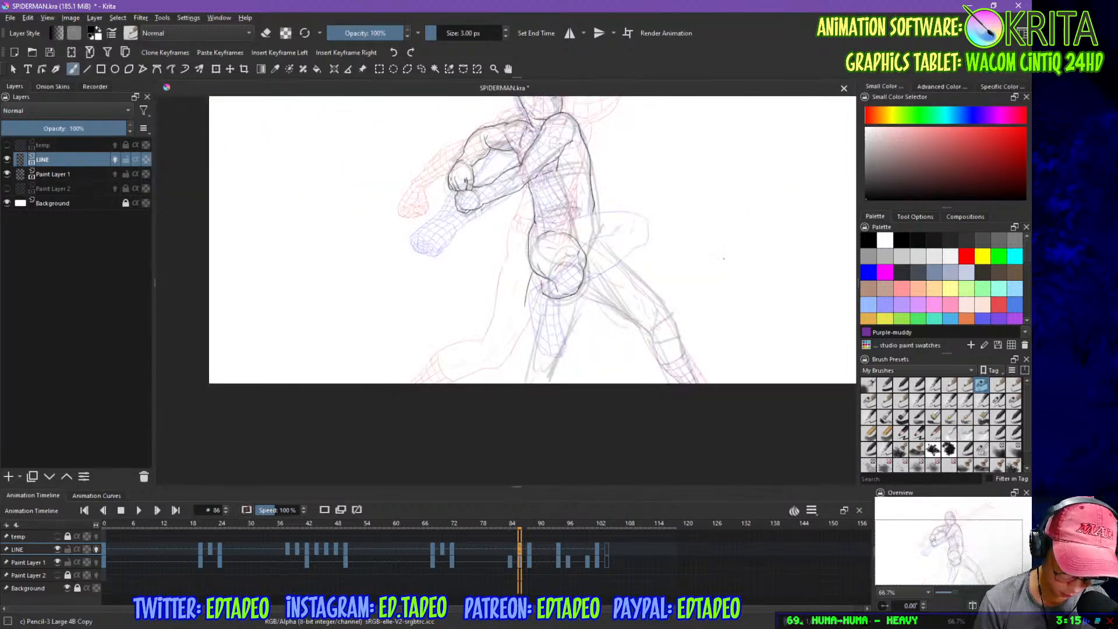
pyautogui.press('e')
pyautogui.press('+')
pyautogui.press('+')
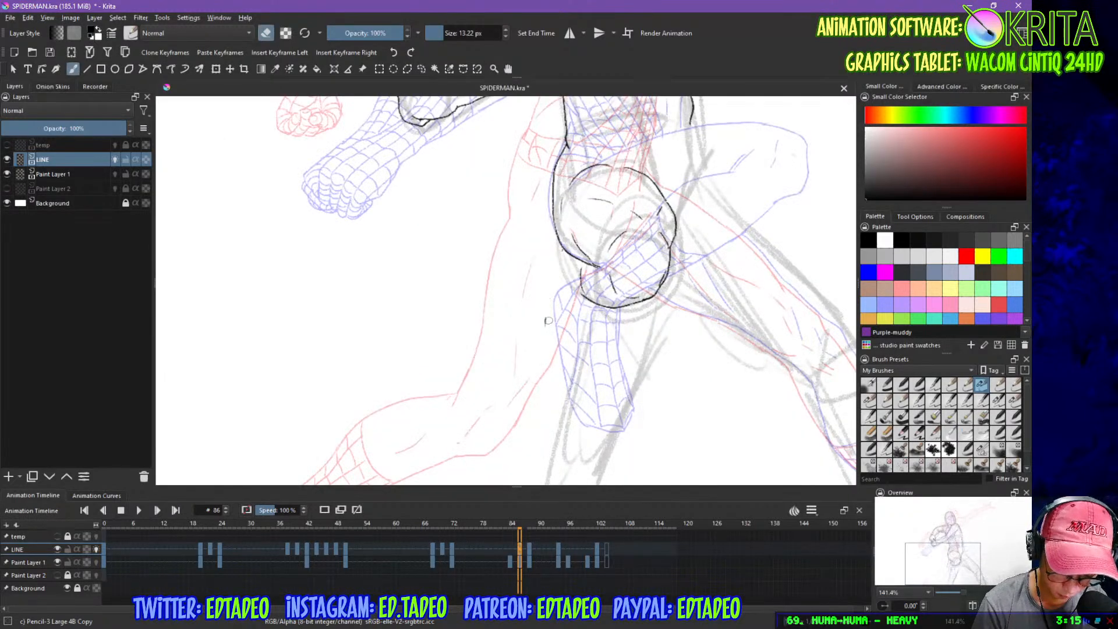
pyautogui.moveTo(582, 269)
pyautogui.mouseDown()
pyautogui.moveTo(626, 271)
pyautogui.moveTo(612, 285)
pyautogui.moveTo(651, 294)
pyautogui.mouseUp()
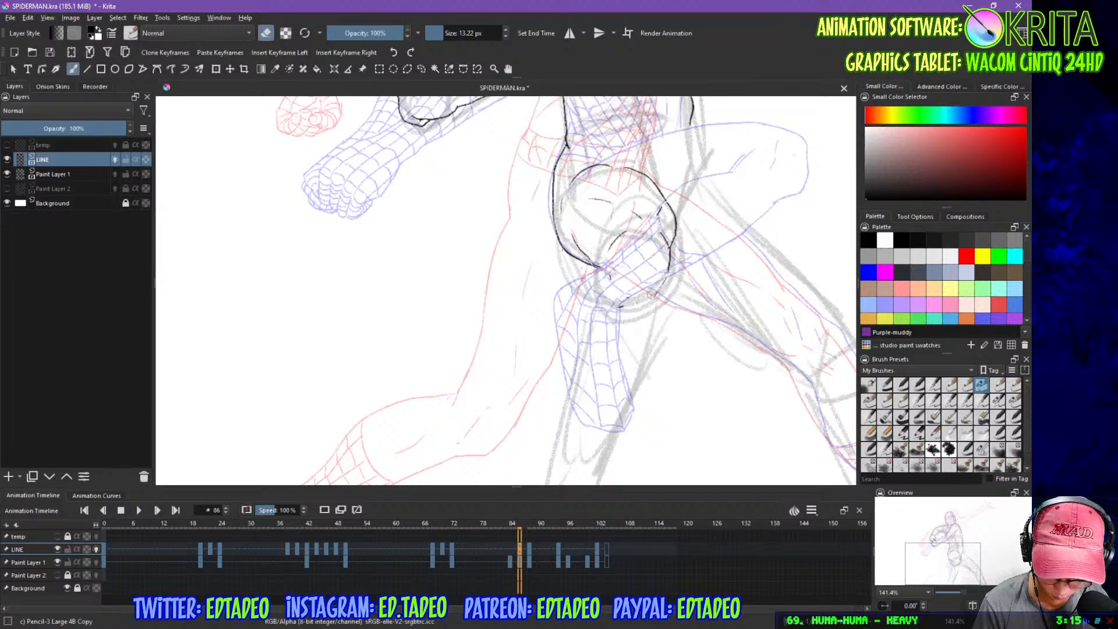
# - Ink the front and back contours of the near lower leg from the knee to the canvas edge, redoing the first strokes
pyautogui.press('e')
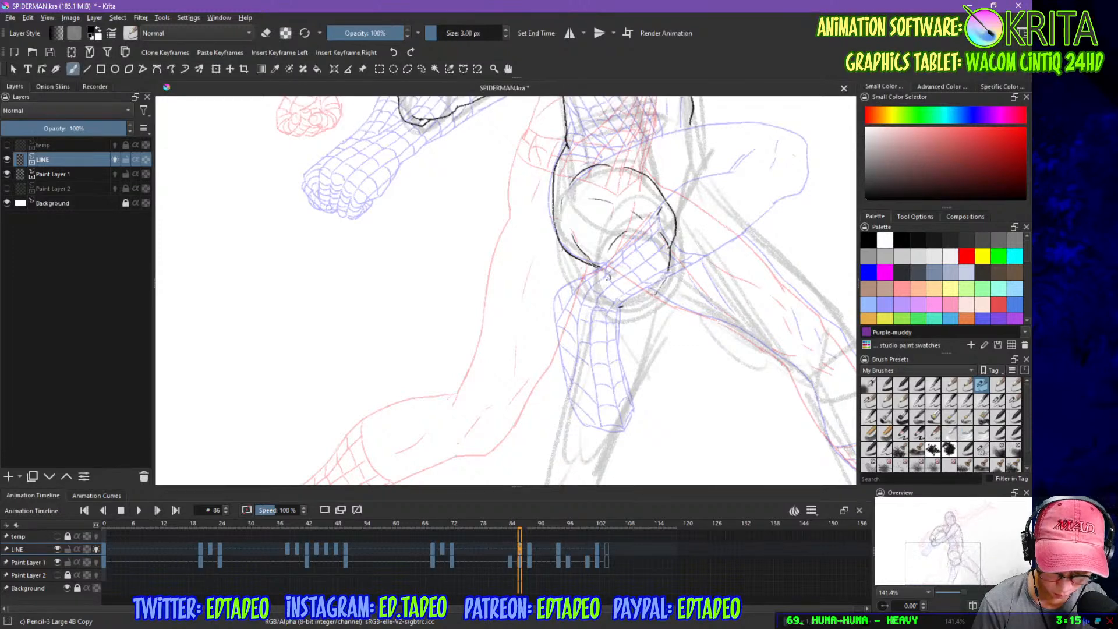
pyautogui.moveTo(601, 268)
pyautogui.mouseDown()
pyautogui.moveTo(580, 326)
pyautogui.moveTo(571, 423)
pyautogui.mouseUp()
pyautogui.moveTo(668, 274); pyautogui.dragTo(620, 427)
pyautogui.hotkey('ctrl', 'z')
pyautogui.hotkey('ctrl', 'z')
pyautogui.moveTo(661, 290); pyautogui.dragTo(635, 333)
pyautogui.moveTo(660, 291)
pyautogui.mouseDown()
pyautogui.moveTo(609, 455)
pyautogui.moveTo(591, 331)
pyautogui.moveTo(576, 382)
pyautogui.mouseUp()
pyautogui.moveTo(619, 348); pyautogui.dragTo(629, 382)
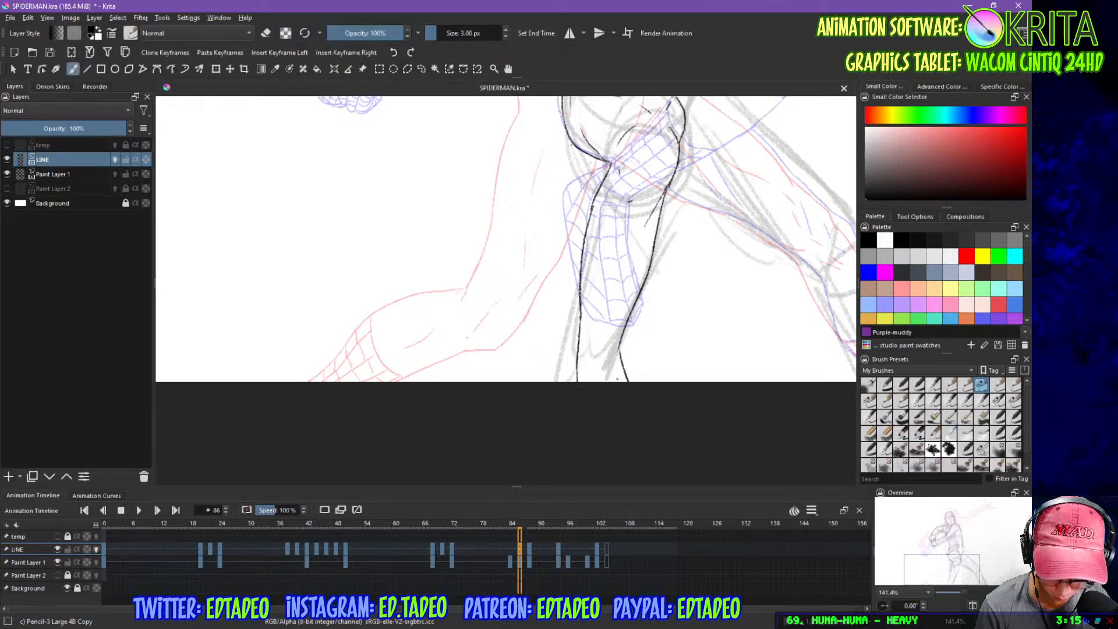
# - Check the whole figure, extend the lower back line to the hip, and save the file
pyautogui.press('-')
pyautogui.press('-')
pyautogui.press('-')
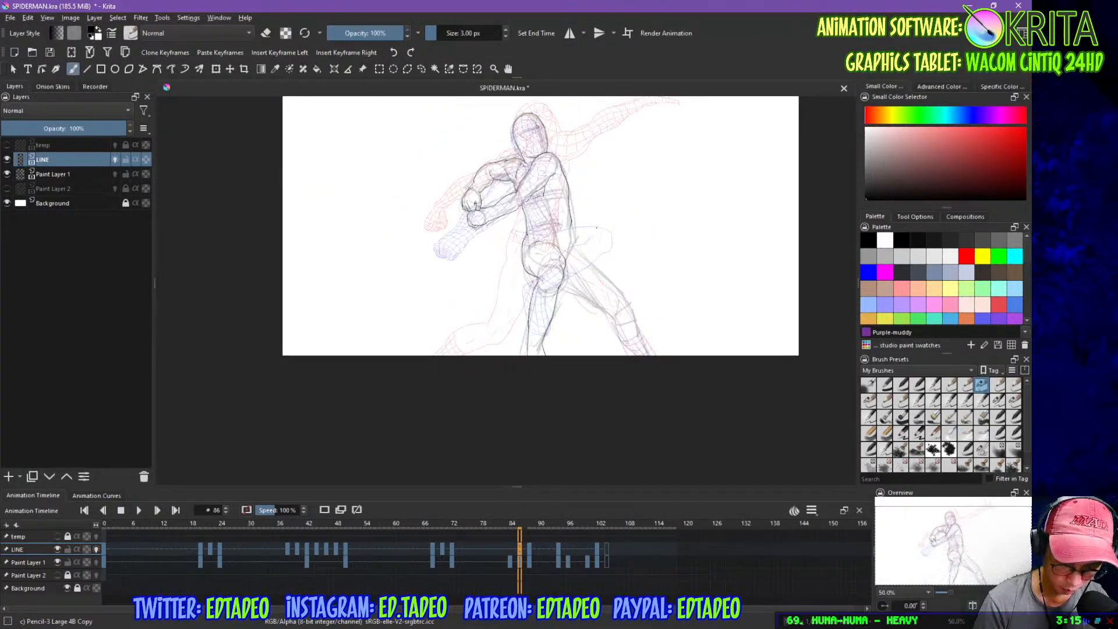
pyautogui.press('+')
pyautogui.press('+')
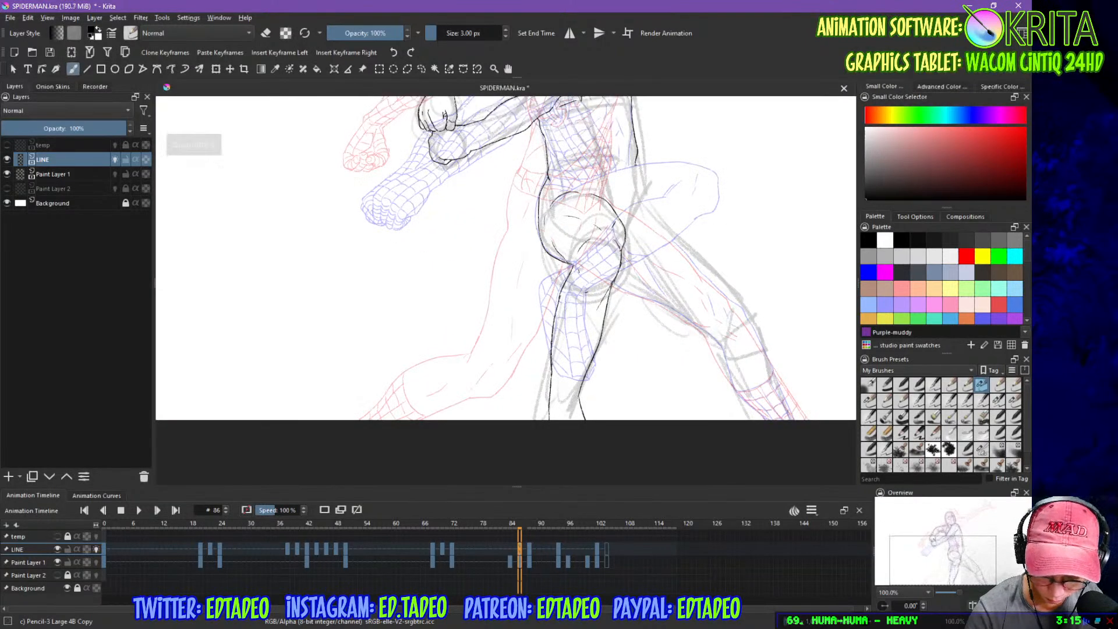
pyautogui.moveTo(643, 183); pyautogui.dragTo(647, 204)
pyautogui.hotkey('ctrl', 's')
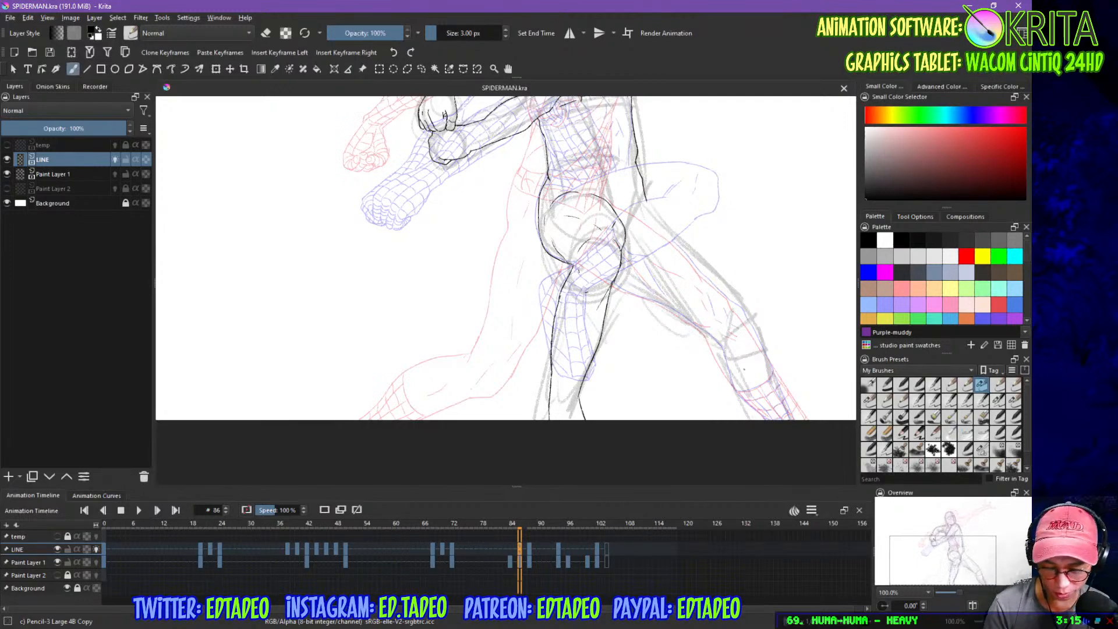
# - Add a curved kneecap mark on the near leg and erase stray line bits around the knee and upper shin
pyautogui.moveTo(590, 249); pyautogui.dragTo(594, 270)
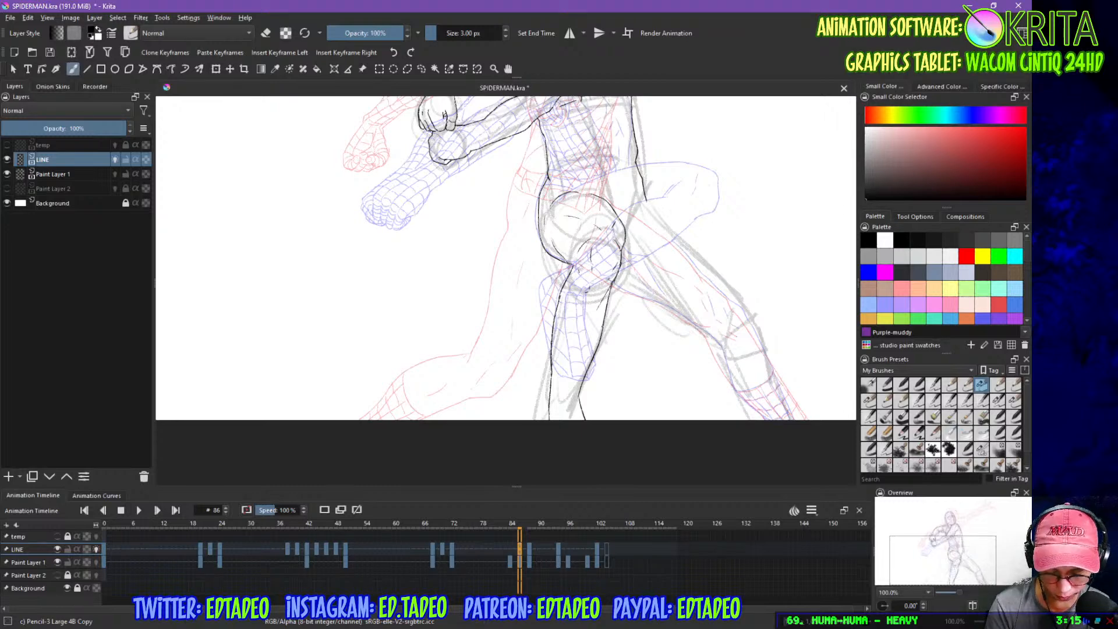
pyautogui.press('e')
pyautogui.moveTo(563, 289); pyautogui.dragTo(558, 307)
pyautogui.press('e')
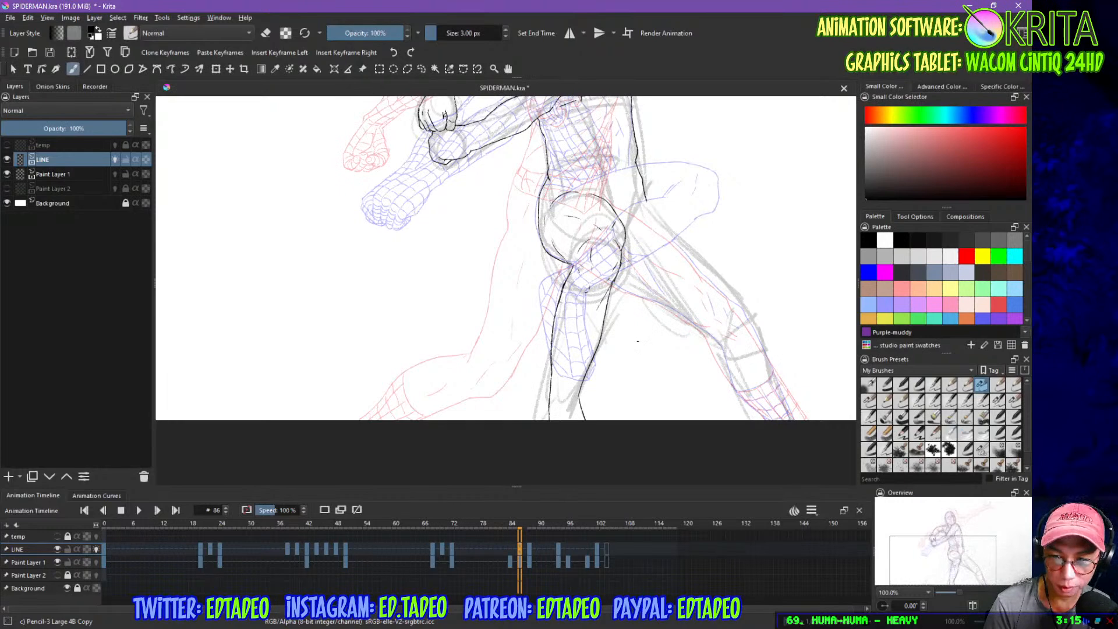
pyautogui.press('e')
pyautogui.moveTo(585, 286); pyautogui.dragTo(592, 292)
pyautogui.press('e')
# - Ink the outer and underside contours of the far thigh down toward its knee, redoing the underside stroke
pyautogui.moveTo(668, 361); pyautogui.dragTo(569, 378)
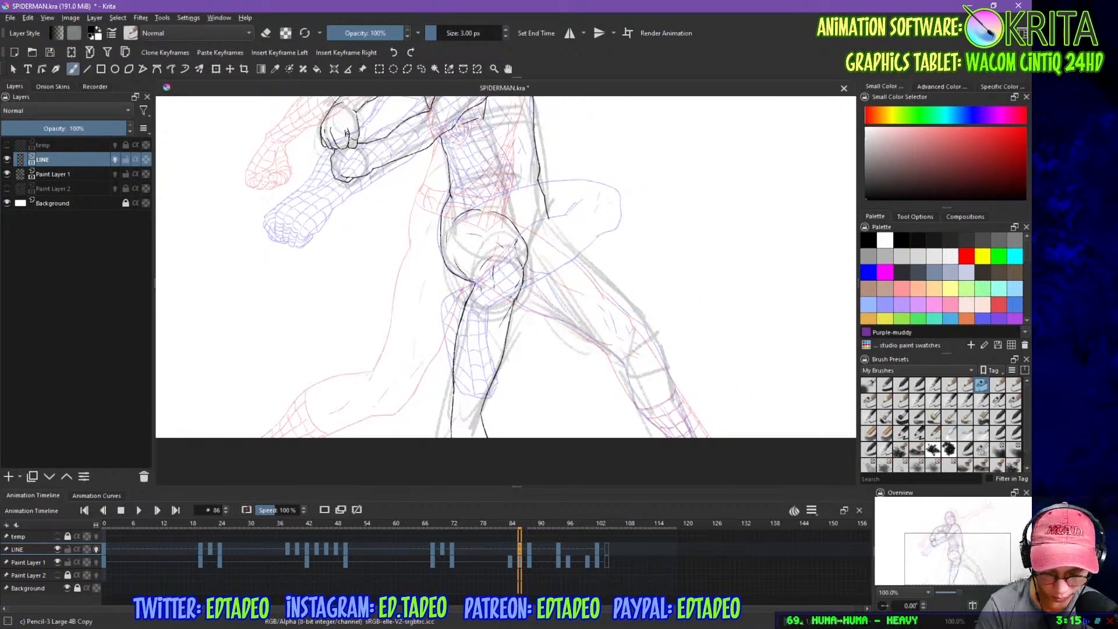
pyautogui.moveTo(556, 224); pyautogui.dragTo(622, 298)
pyautogui.moveTo(518, 299); pyautogui.dragTo(573, 330)
pyautogui.hotkey('ctrl', 'z')
pyautogui.hotkey('ctrl', '+')
pyautogui.moveTo(718, 348); pyautogui.dragTo(615, 287)
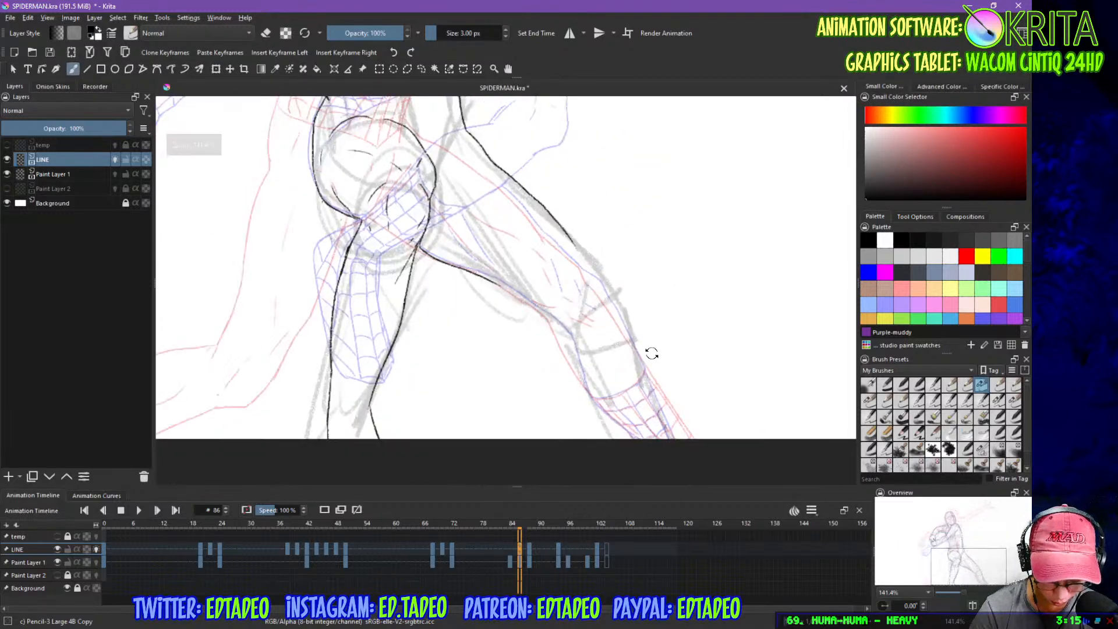
# - Rotate the canvas and ink the far leg's inner contour from the thigh past the knee down the calf
pyautogui.moveTo(651, 352); pyautogui.dragTo(610, 408)
pyautogui.moveTo(476, 257); pyautogui.dragTo(540, 345)
pyautogui.moveTo(519, 304)
pyautogui.mouseDown()
pyautogui.moveTo(543, 349)
pyautogui.moveTo(534, 416)
pyautogui.moveTo(556, 481)
pyautogui.mouseUp()
pyautogui.press('e')
pyautogui.press('e')
pyautogui.moveTo(534, 430); pyautogui.dragTo(556, 479)
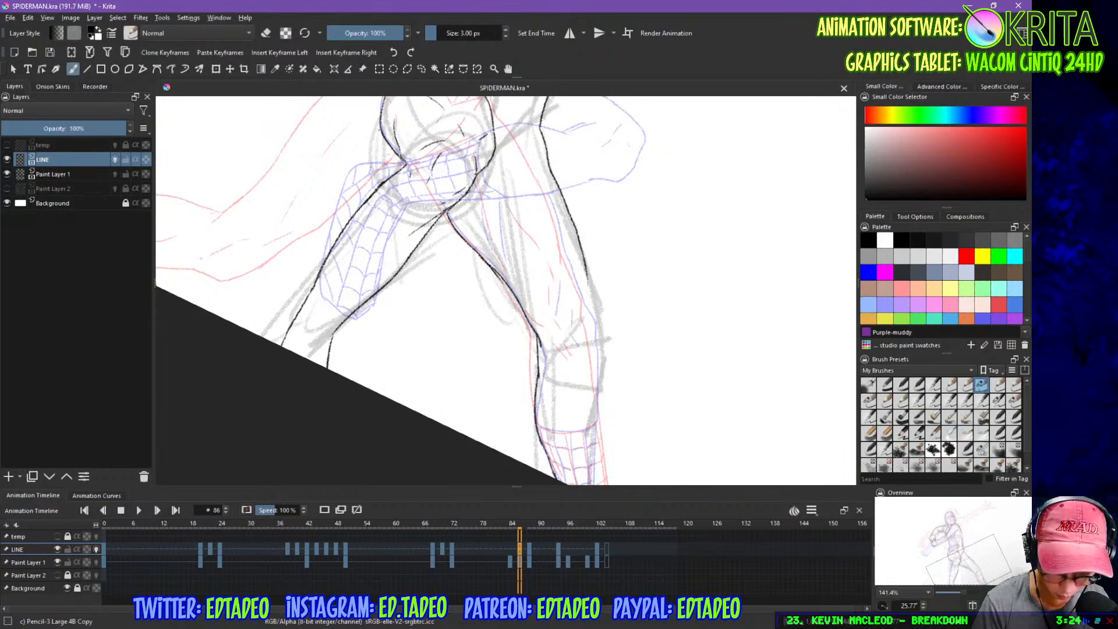
# - Erase the outer contour of the far thigh from the hip down toward the knee
pyautogui.press('e')
pyautogui.moveTo(543, 132); pyautogui.dragTo(593, 294)
pyautogui.press('e')
pyautogui.moveTo(536, 133); pyautogui.dragTo(586, 281)
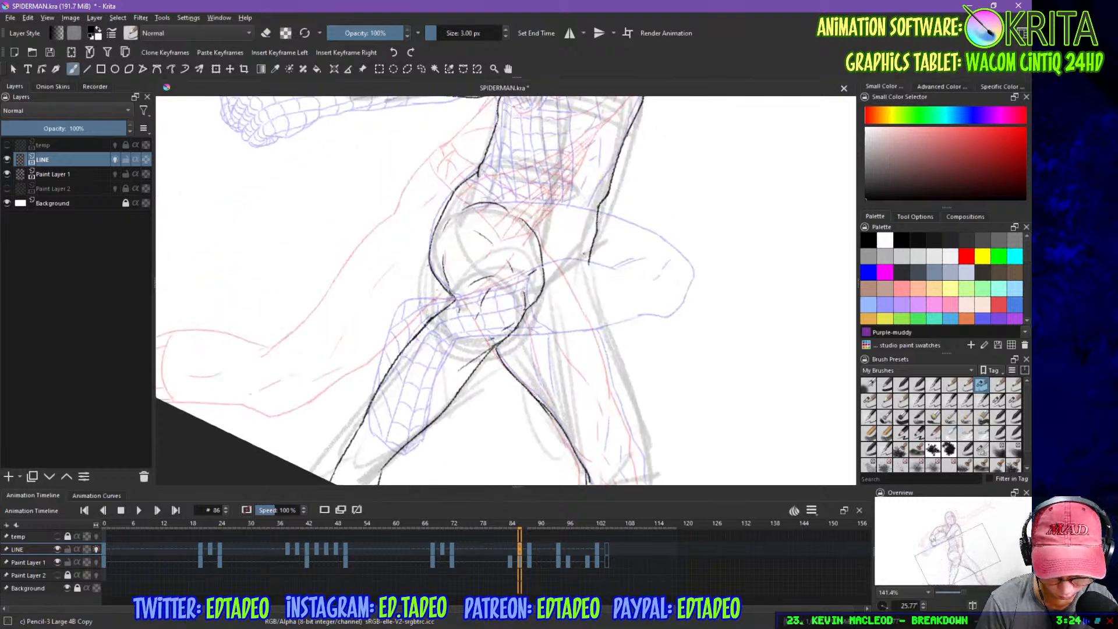
pyautogui.moveTo(615, 350)
pyautogui.mouseDown()
pyautogui.moveTo(597, 208)
pyautogui.moveTo(595, 238)
pyautogui.mouseUp()
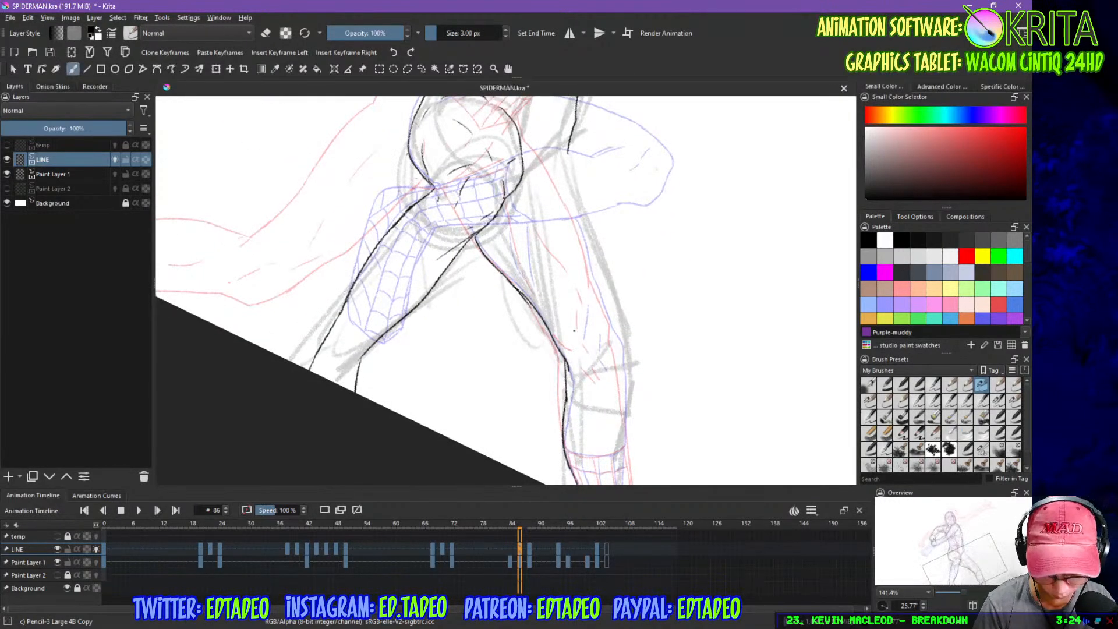
# - Erase and redraw the lower torso line where it runs down into the far hip
pyautogui.moveTo(570, 188); pyautogui.dragTo(581, 294)
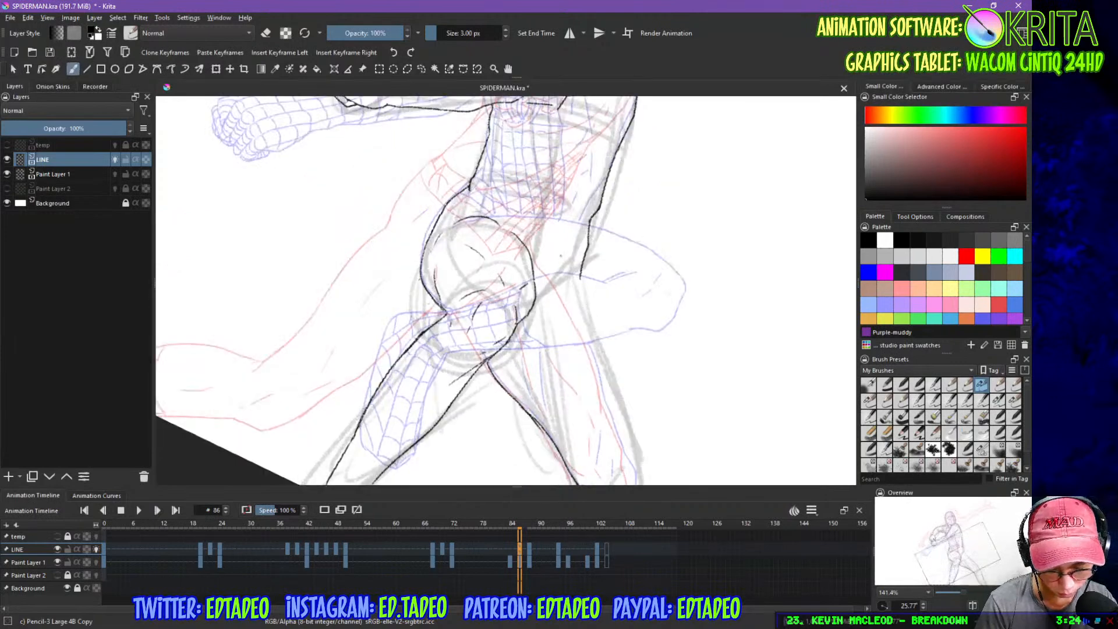
pyautogui.moveTo(586, 233); pyautogui.dragTo(591, 257)
pyautogui.press('e')
pyautogui.press('e')
pyautogui.moveTo(607, 220)
pyautogui.mouseDown()
pyautogui.moveTo(586, 261)
pyautogui.moveTo(586, 311)
pyautogui.mouseUp()
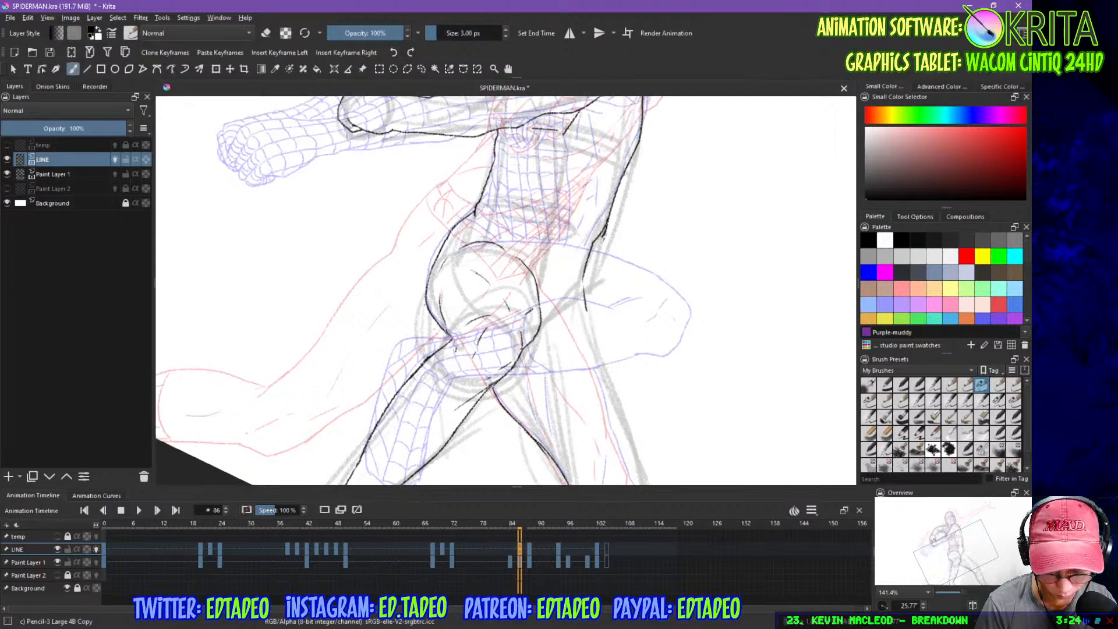
pyautogui.press('e')
pyautogui.press('e')
pyautogui.moveTo(609, 205); pyautogui.dragTo(591, 248)
# - Ink the far leg's outer contour from the hip past the knee down the shin to the canvas edge
pyautogui.moveTo(599, 344); pyautogui.dragTo(589, 212)
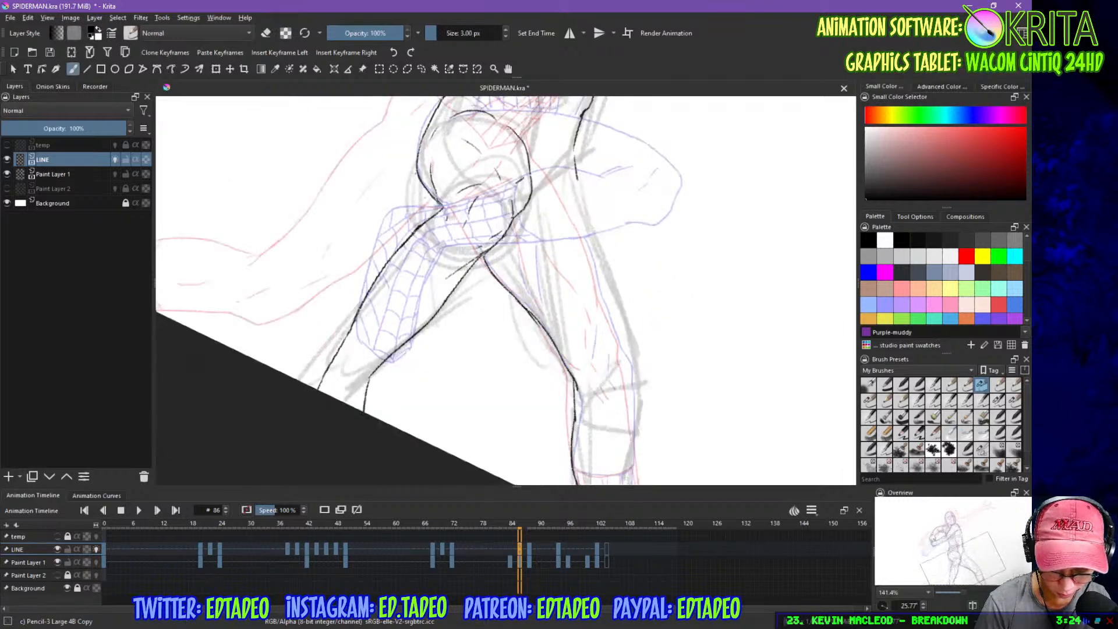
pyautogui.moveTo(572, 149); pyautogui.dragTo(610, 299)
pyautogui.moveTo(628, 243); pyautogui.dragTo(627, 144)
pyautogui.moveTo(612, 200)
pyautogui.mouseDown()
pyautogui.moveTo(631, 265)
pyautogui.moveTo(651, 455)
pyautogui.mouseUp()
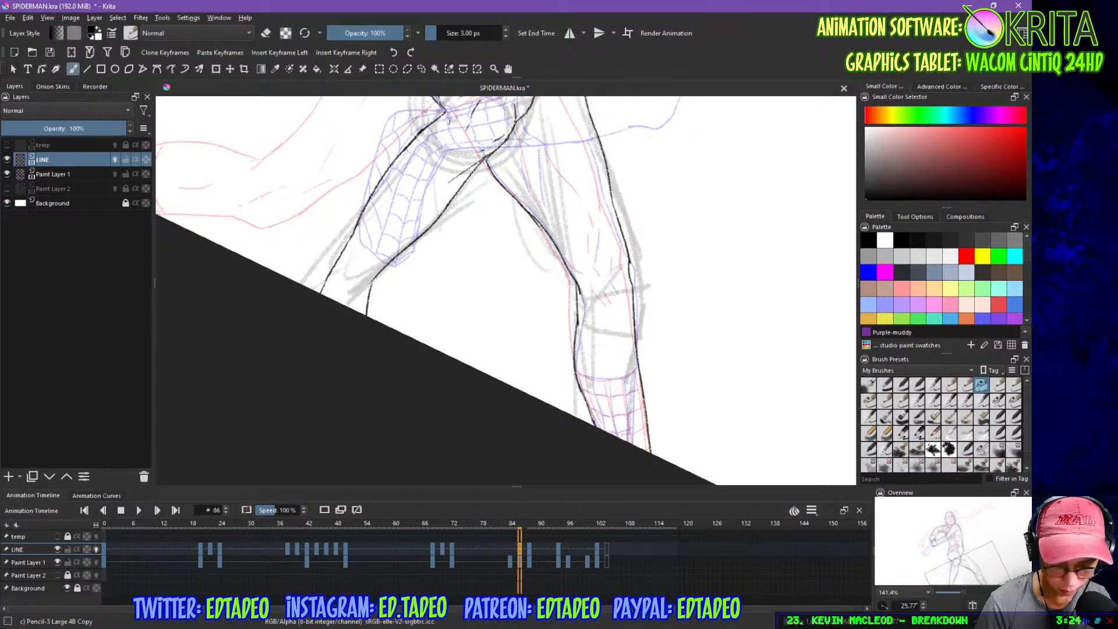
# - Erase and redraw the outer contour of the far thigh in sections down to the knee
pyautogui.press('e')
pyautogui.moveTo(591, 125); pyautogui.dragTo(618, 220)
pyautogui.press('e')
pyautogui.moveTo(588, 110); pyautogui.dragTo(631, 280)
pyautogui.press('e')
pyautogui.moveTo(619, 227); pyautogui.dragTo(632, 294)
pyautogui.press('e')
pyautogui.moveTo(621, 241); pyautogui.dragTo(635, 320)
pyautogui.moveTo(629, 198); pyautogui.dragTo(619, 327)
# - Rework the far hip line where it joins the upper thigh and erase stray line bits near the knee
pyautogui.press('e')
pyautogui.moveTo(564, 196); pyautogui.dragTo(593, 302)
pyautogui.press('e')
pyautogui.moveTo(567, 180)
pyautogui.mouseDown()
pyautogui.moveTo(551, 214)
pyautogui.moveTo(590, 306)
pyautogui.moveTo(592, 233)
pyautogui.mouseUp()
pyautogui.press('e')
pyautogui.press('e')
pyautogui.press('e')
pyautogui.moveTo(606, 391); pyautogui.dragTo(608, 426)
pyautogui.press('e')
pyautogui.moveTo(599, 225); pyautogui.dragTo(568, 300)
# - Add a blank keyframe at frame 84 on the LINE layer and save the file
pyautogui.press('5')
pyautogui.press('2')
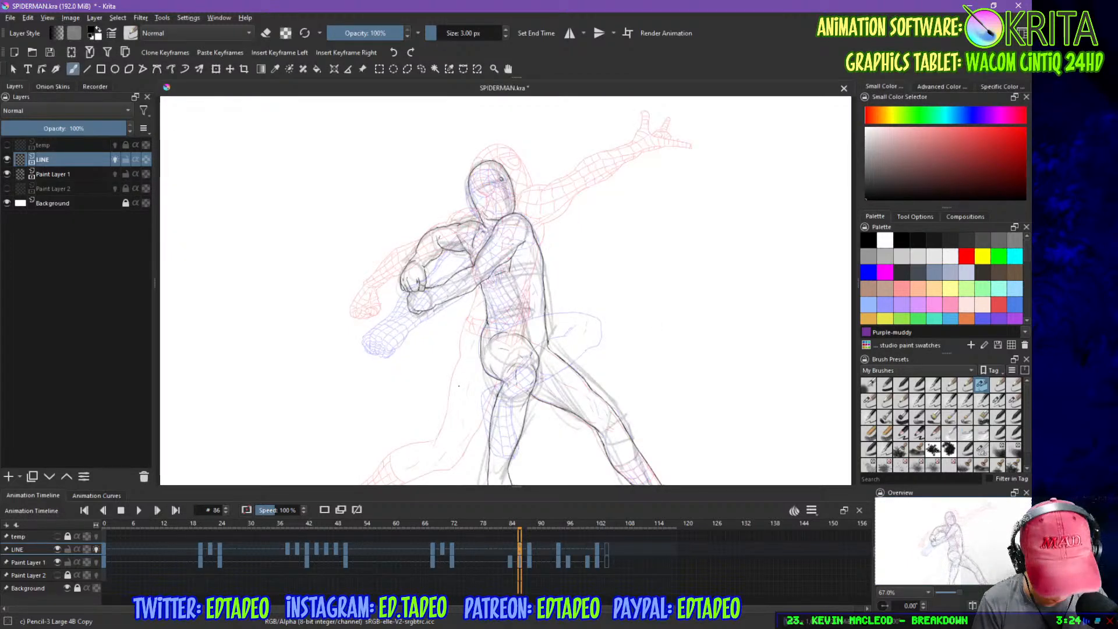
pyautogui.click(510, 549)
pyautogui.press('F7')
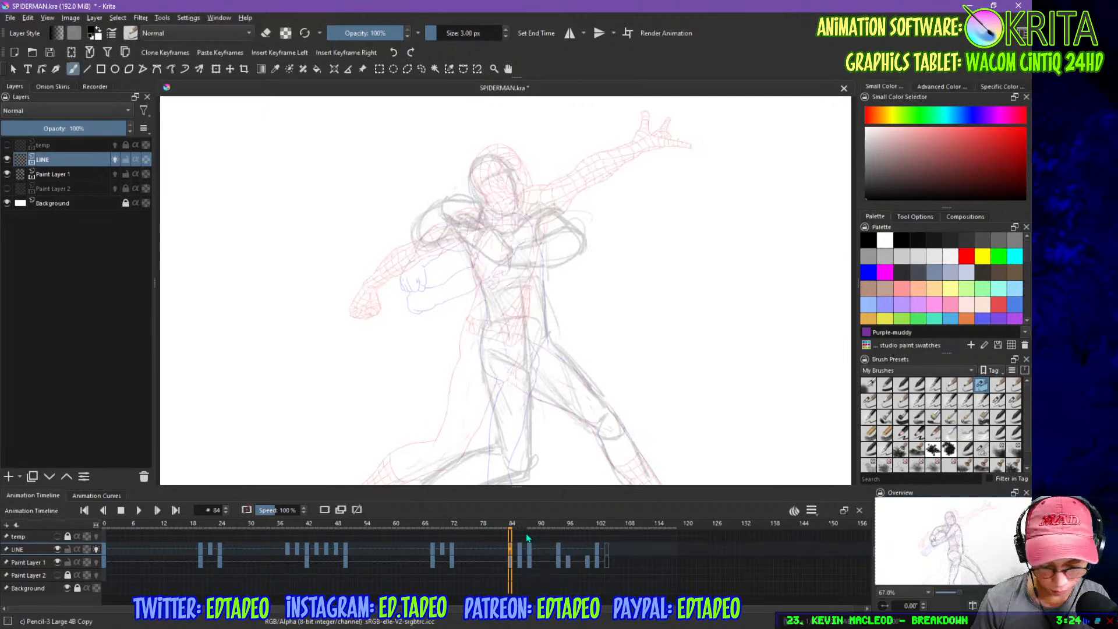
pyautogui.hotkey('ctrl', 's')
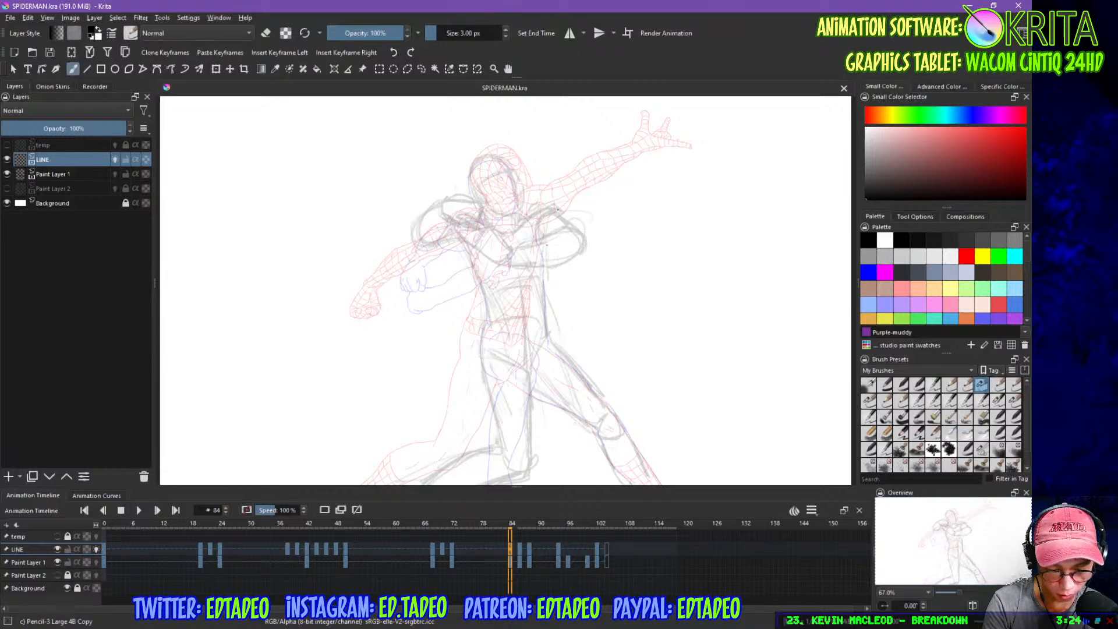
# - Ink the top and upper sides of the head over the rough on frame 84, erasing the excess line at the cheek
pyautogui.moveTo(531, 195); pyautogui.dragTo(565, 260)
pyautogui.hotkey('ctrl', '+')
pyautogui.hotkey('ctrl', '+')
pyautogui.hotkey('ctrl', '+')
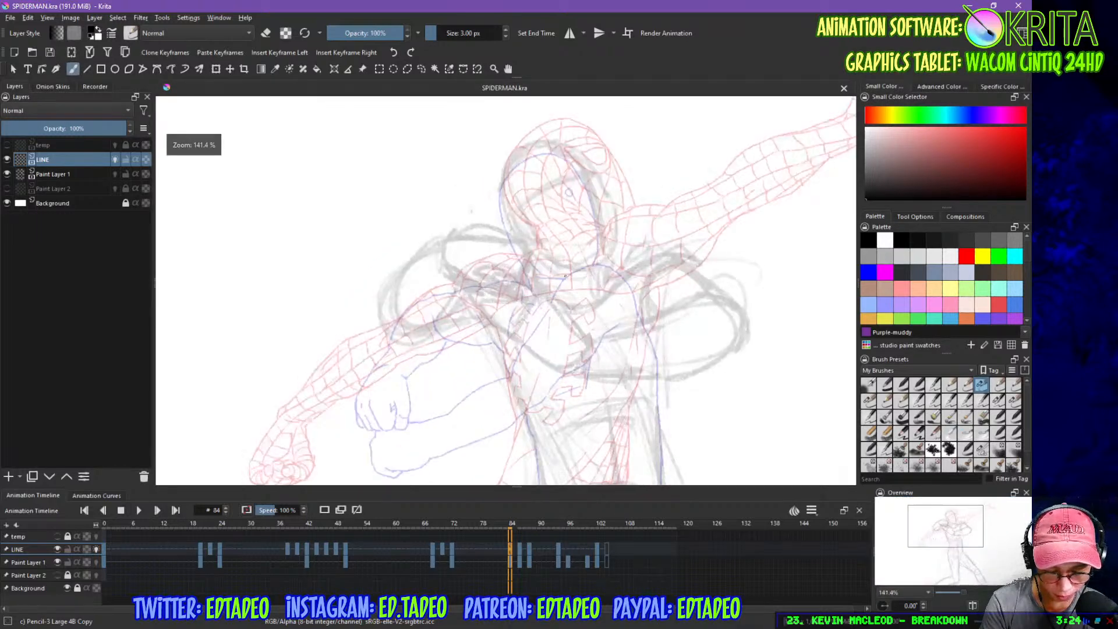
pyautogui.moveTo(637, 252); pyautogui.dragTo(581, 310)
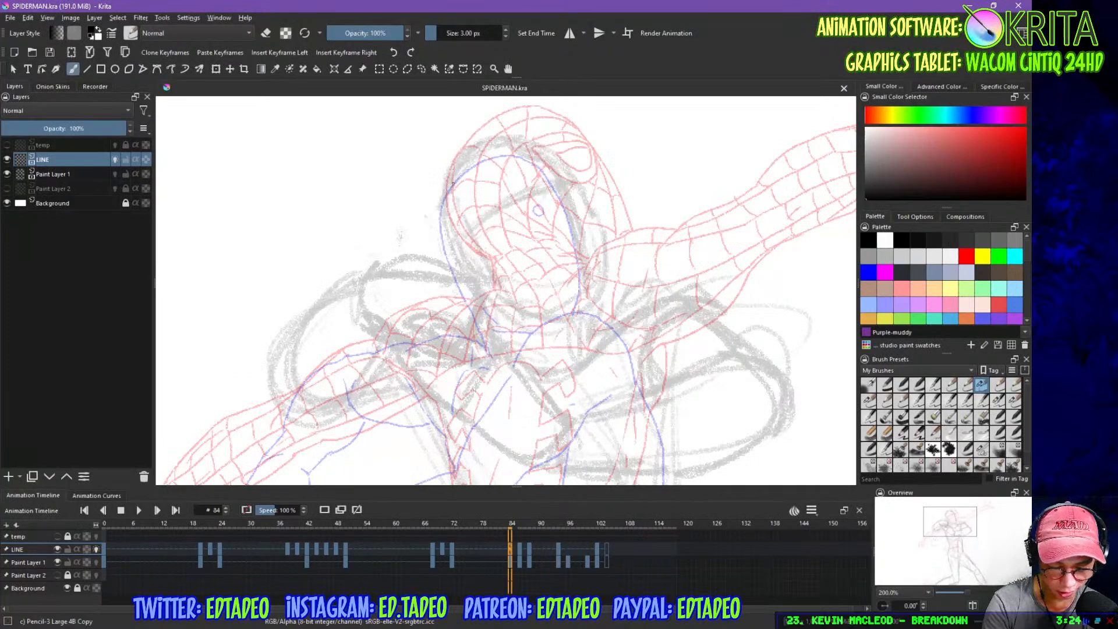
pyautogui.moveTo(452, 166)
pyautogui.mouseDown()
pyautogui.moveTo(445, 178)
pyautogui.moveTo(468, 256)
pyautogui.mouseUp()
pyautogui.moveTo(446, 170)
pyautogui.mouseDown()
pyautogui.moveTo(514, 134)
pyautogui.moveTo(550, 143)
pyautogui.moveTo(586, 204)
pyautogui.mouseUp()
pyautogui.press('e')
pyautogui.moveTo(454, 238); pyautogui.dragTo(473, 262)
pyautogui.press('e')
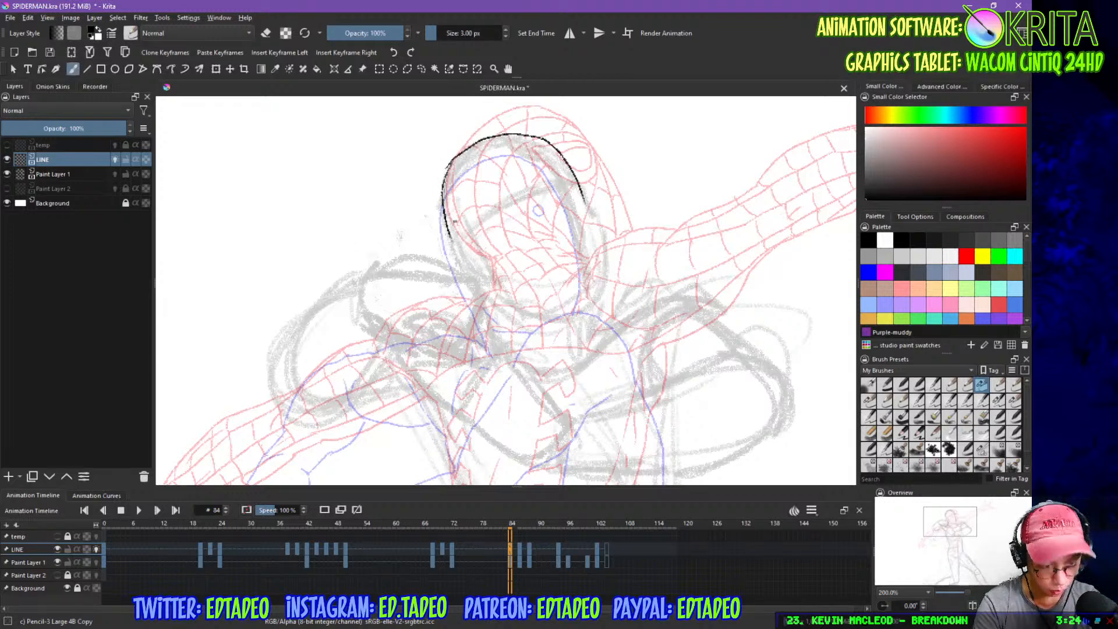
# - Flip back and forth between frames 84 and 86 to compare the new head outline with the finished drawing
pyautogui.press('Right')
pyautogui.press('Right')
pyautogui.hotkey('ctrl', '-')
pyautogui.hotkey('ctrl', '-')
pyautogui.hotkey('ctrl', '-')
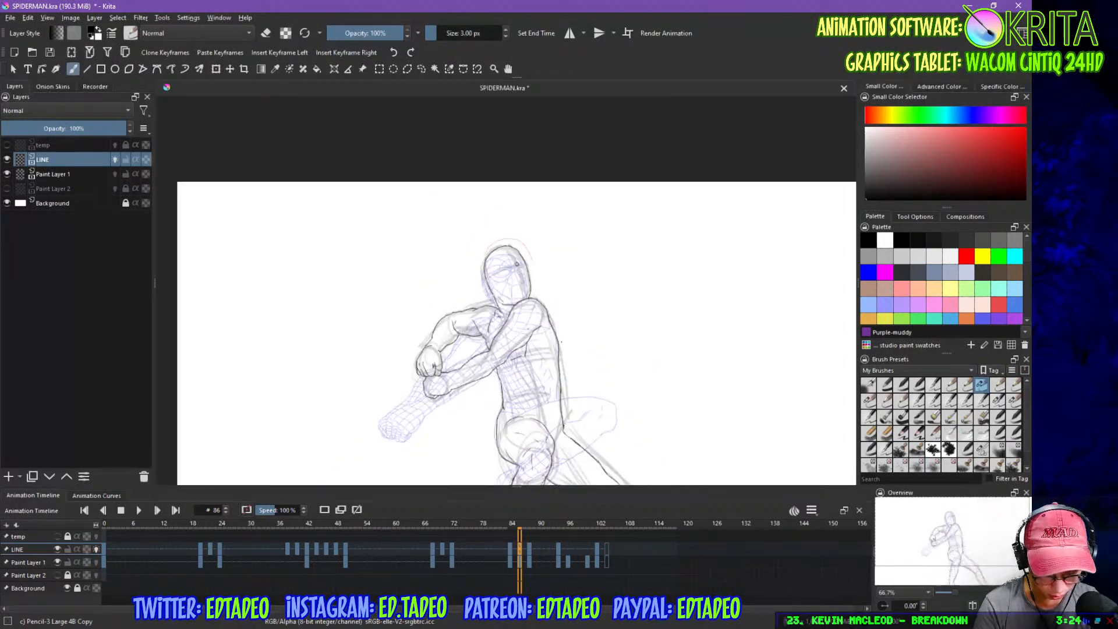
pyautogui.press('Left')
pyautogui.press('Left')
pyautogui.press('Right')
pyautogui.press('Right')
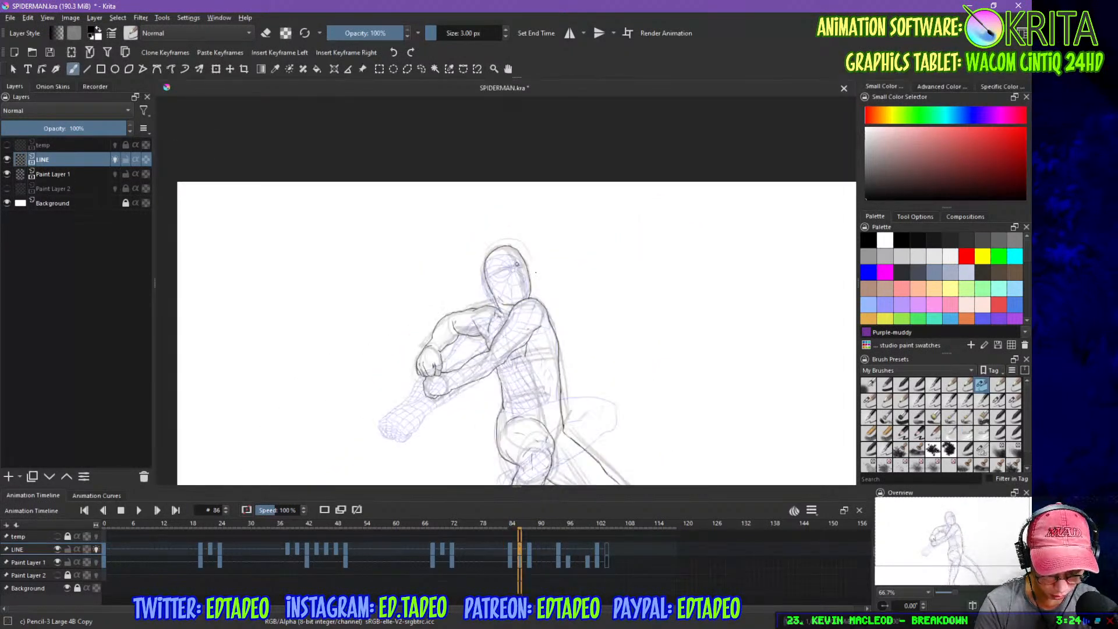
pyautogui.press('Left')
pyautogui.press('Left')
pyautogui.press('Right')
# - Extend the head outline down the side of the face to the neck and trim its lower end
pyautogui.hotkey('ctrl', '+')
pyautogui.hotkey('ctrl', '+')
pyautogui.hotkey('ctrl', '+')
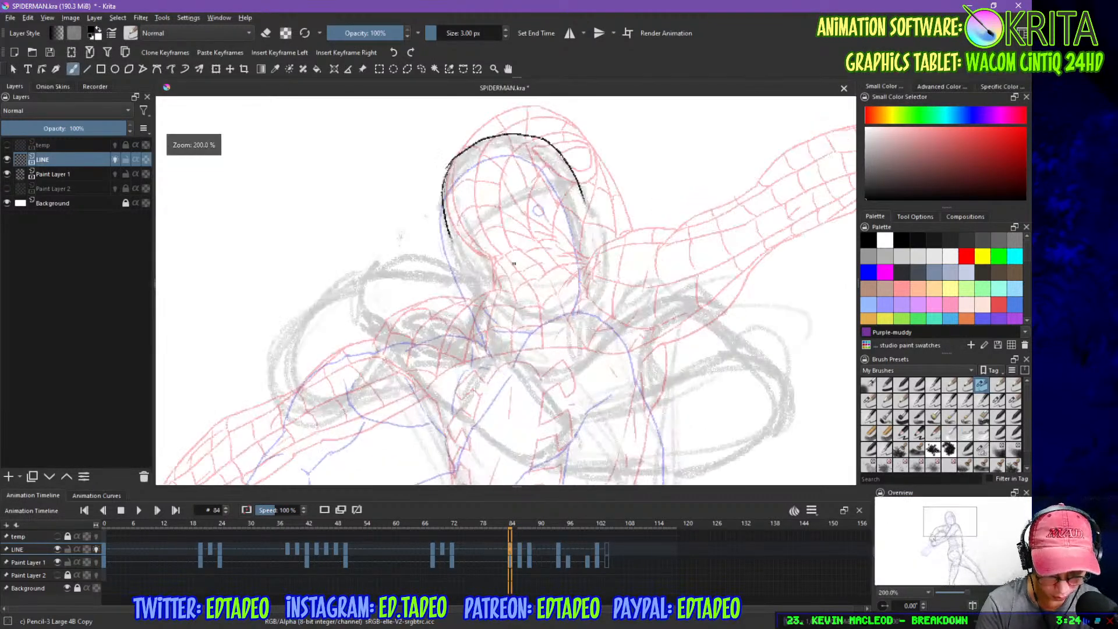
pyautogui.moveTo(449, 236); pyautogui.dragTo(489, 324)
pyautogui.moveTo(558, 314); pyautogui.dragTo(660, 254)
pyautogui.press('e')
pyautogui.moveTo(594, 263); pyautogui.dragTo(592, 226)
pyautogui.press('e')
# - Ink the upper contour of the shoulder beside the neck, curving its inner end down toward the chest
pyautogui.moveTo(478, 215); pyautogui.dragTo(576, 220)
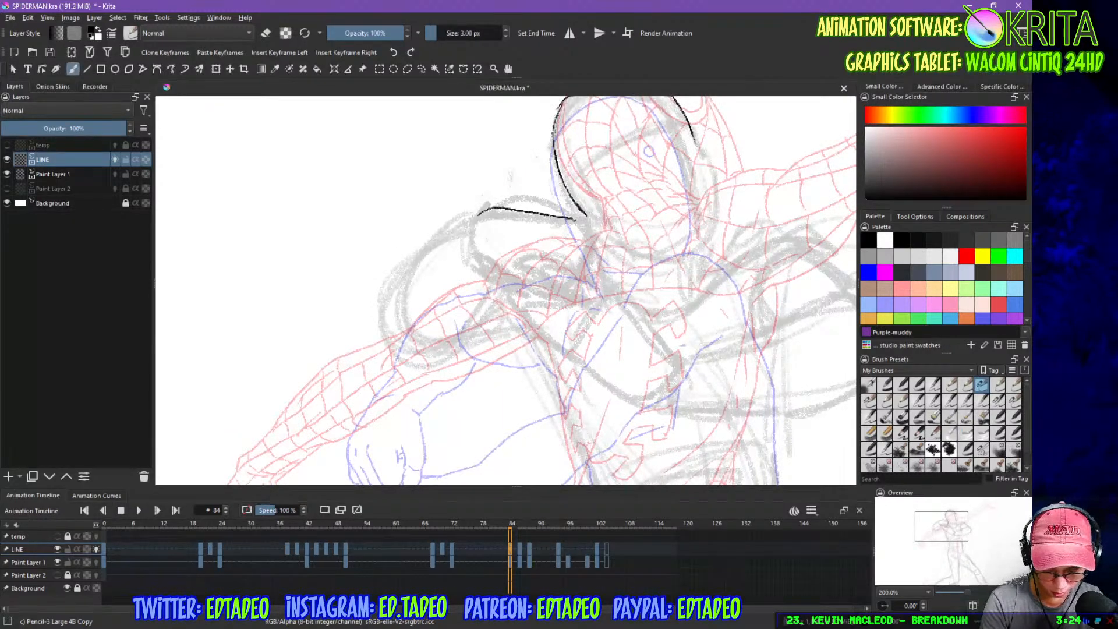
pyautogui.moveTo(755, 333); pyautogui.dragTo(728, 300)
pyautogui.moveTo(548, 185); pyautogui.dragTo(561, 213)
pyautogui.moveTo(600, 264); pyautogui.dragTo(628, 292)
pyautogui.moveTo(647, 388); pyautogui.dragTo(538, 417)
pyautogui.hotkey('ctrl', 'z')
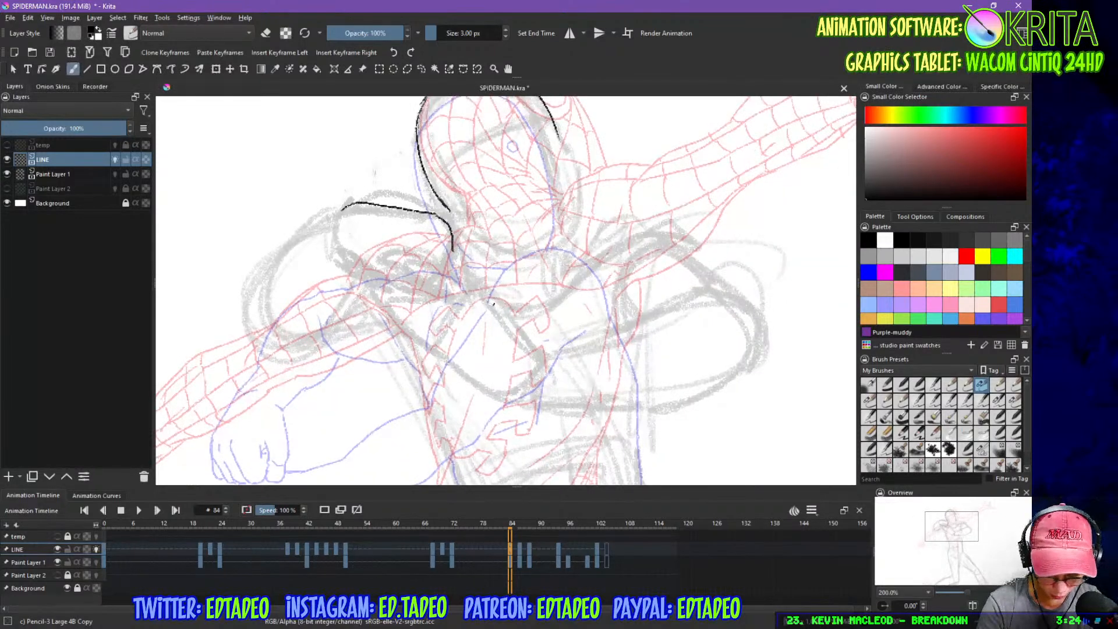
# - Ink the open hand crossing the chest with its upper and lower edges and the fingers, redoing some finger strokes
pyautogui.moveTo(484, 297); pyautogui.dragTo(536, 346)
pyautogui.moveTo(445, 353)
pyautogui.mouseDown()
pyautogui.moveTo(487, 390)
pyautogui.moveTo(526, 397)
pyautogui.moveTo(563, 372)
pyautogui.mouseUp()
pyautogui.moveTo(459, 236)
pyautogui.mouseDown()
pyautogui.moveTo(499, 245)
pyautogui.moveTo(520, 273)
pyautogui.mouseUp()
pyautogui.hotkey('ctrl', 'z')
pyautogui.moveTo(459, 237)
pyautogui.mouseDown()
pyautogui.moveTo(502, 251)
pyautogui.moveTo(524, 275)
pyautogui.mouseUp()
pyautogui.moveTo(460, 238)
pyautogui.mouseDown()
pyautogui.moveTo(452, 244)
pyautogui.moveTo(497, 272)
pyautogui.mouseUp()
pyautogui.hotkey('ctrl', 'z')
pyautogui.moveTo(430, 252)
pyautogui.mouseDown()
pyautogui.moveTo(476, 299)
pyautogui.moveTo(471, 279)
pyautogui.moveTo(479, 281)
pyautogui.moveTo(441, 287)
pyautogui.moveTo(470, 297)
pyautogui.moveTo(437, 291)
pyautogui.moveTo(500, 337)
pyautogui.mouseUp()
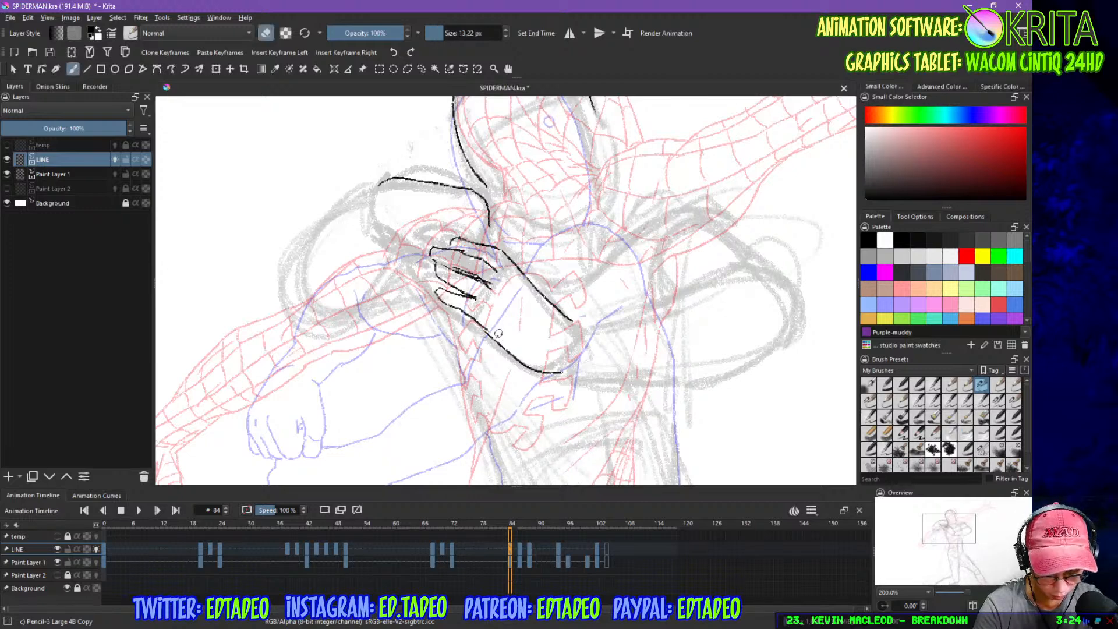
# - Ink the crossed forearm's upper edge and underside from the wrist outward and close them with a rounded elbow
pyautogui.moveTo(518, 271)
pyautogui.mouseDown()
pyautogui.moveTo(541, 277)
pyautogui.moveTo(548, 306)
pyautogui.moveTo(542, 295)
pyautogui.moveTo(583, 325)
pyautogui.moveTo(663, 308)
pyautogui.moveTo(728, 270)
pyautogui.mouseUp()
pyautogui.press('e')
pyautogui.press('e')
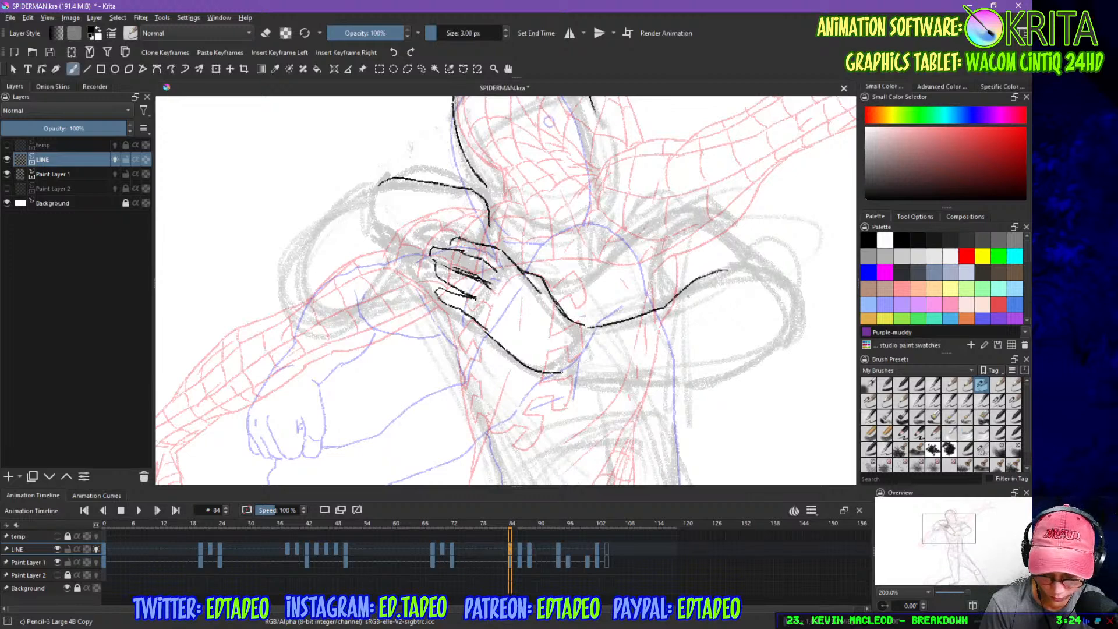
pyautogui.moveTo(561, 372)
pyautogui.mouseDown()
pyautogui.moveTo(680, 377)
pyautogui.moveTo(774, 356)
pyautogui.mouseUp()
pyautogui.moveTo(773, 268)
pyautogui.mouseDown()
pyautogui.moveTo(805, 300)
pyautogui.moveTo(773, 358)
pyautogui.mouseUp()
pyautogui.hotkey('ctrl', 'z')
pyautogui.moveTo(805, 297); pyautogui.dragTo(780, 352)
pyautogui.hotkey('ctrl', 'z')
pyautogui.scroll(-3, 776, 353)
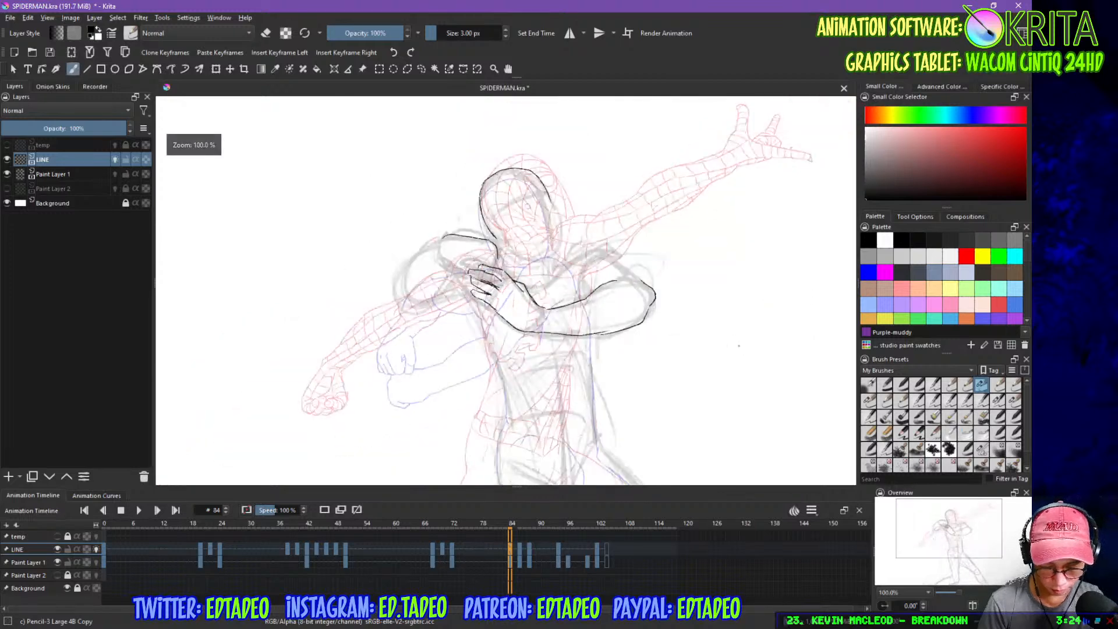
# - Ink the opposite arm's lower line running from the shoulder to the hand, add small connecting strokes, and save the file
pyautogui.moveTo(667, 357); pyautogui.dragTo(706, 306)
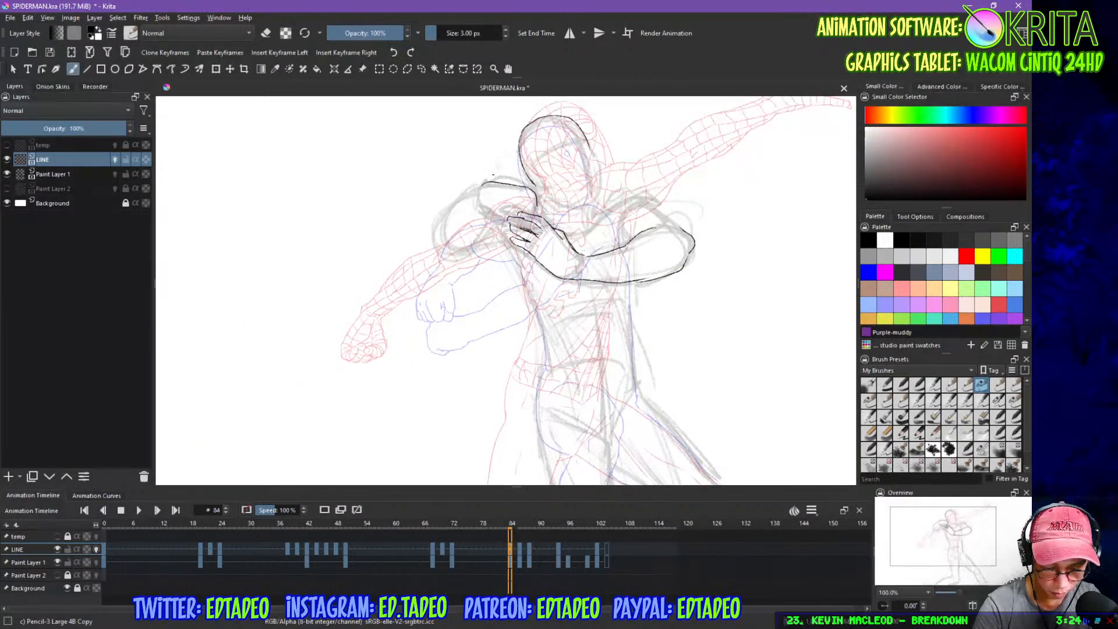
pyautogui.hotkey('ctrl', '+')
pyautogui.moveTo(574, 160); pyautogui.dragTo(548, 202)
pyautogui.moveTo(441, 220); pyautogui.dragTo(480, 234)
pyautogui.hotkey('ctrl', 'z')
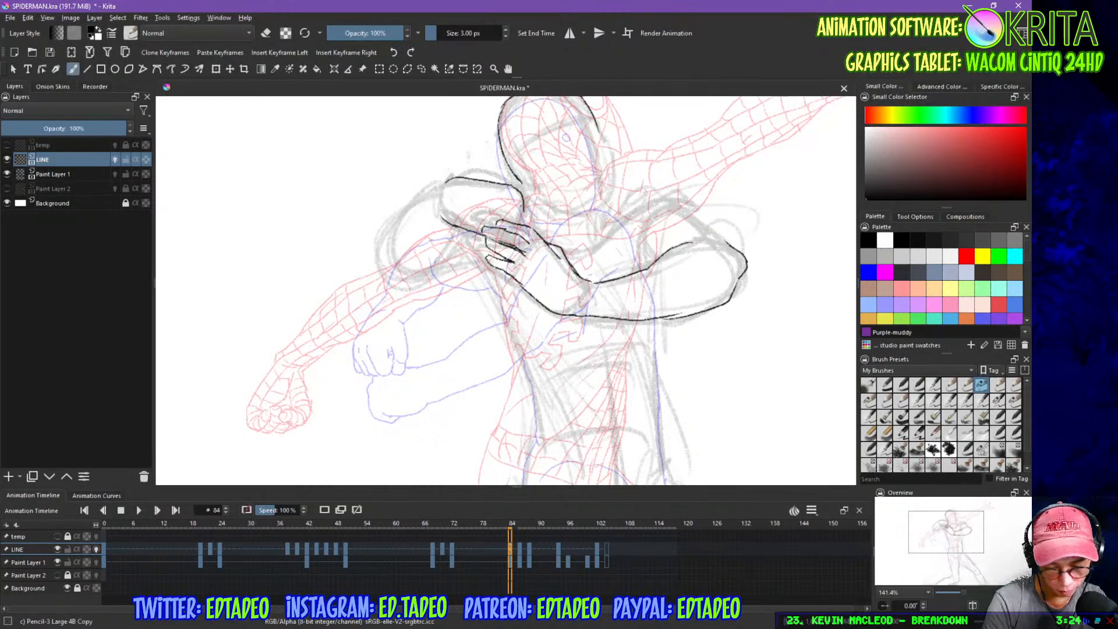
pyautogui.moveTo(513, 199); pyautogui.dragTo(520, 224)
pyautogui.moveTo(436, 218); pyautogui.dragTo(454, 230)
pyautogui.hotkey('ctrl', 's')
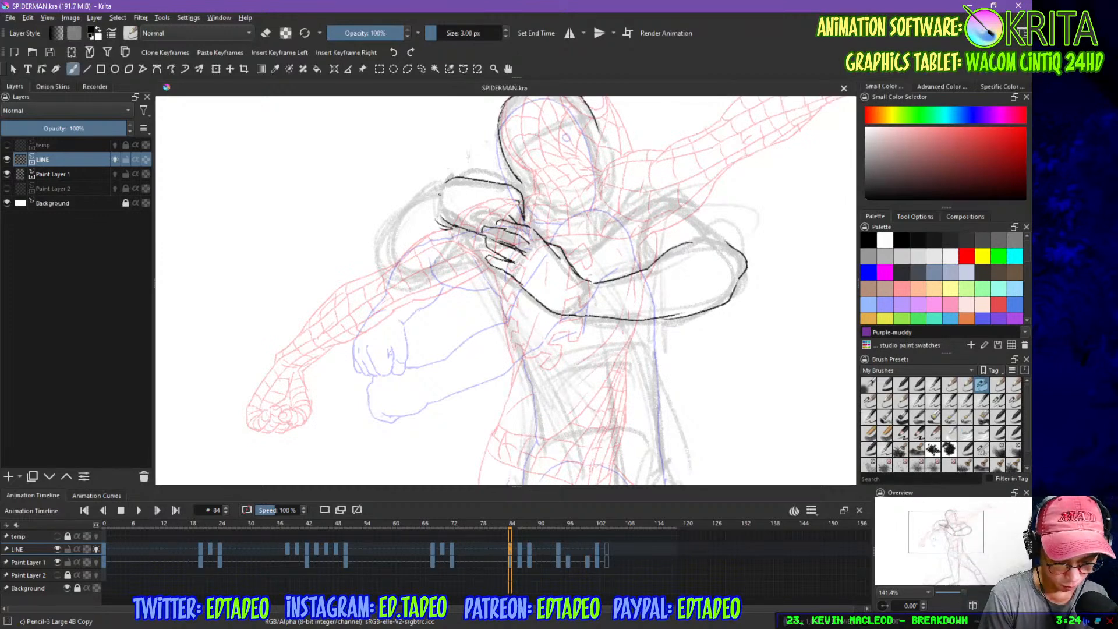
# - Ink the rounded outline of the opposite bent arm out from the shoulder, and flip through the adjacent frames to check it
pyautogui.moveTo(452, 178)
pyautogui.mouseDown()
pyautogui.moveTo(400, 211)
pyautogui.moveTo(384, 265)
pyautogui.moveTo(421, 283)
pyautogui.moveTo(452, 233)
pyautogui.moveTo(444, 257)
pyautogui.mouseUp()
pyautogui.hotkey('ctrl', 'z')
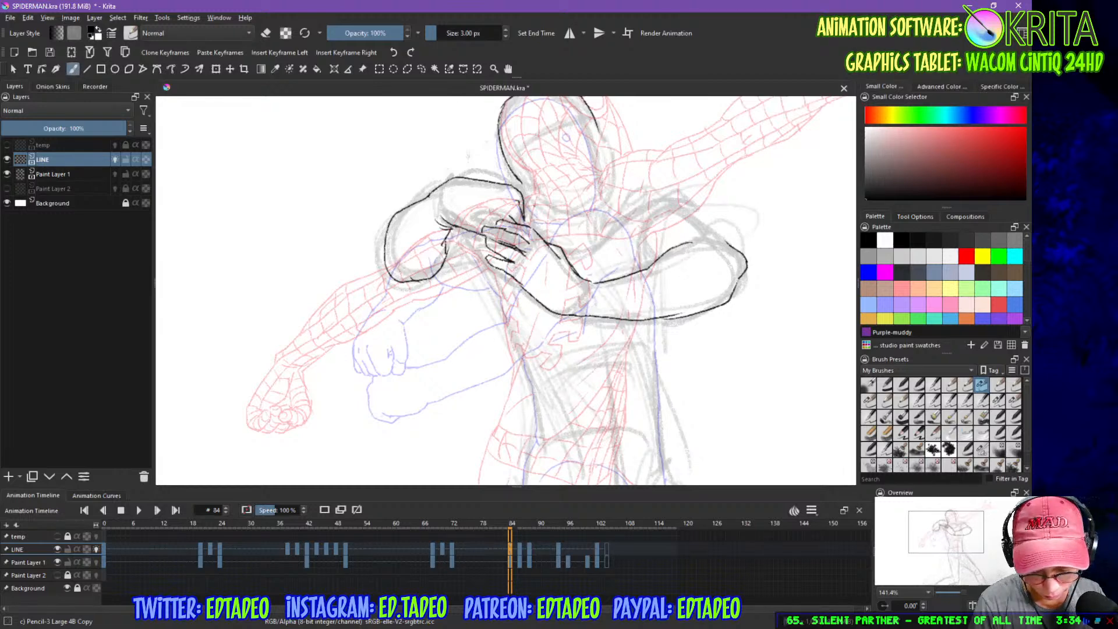
pyautogui.press('-')
pyautogui.press('-')
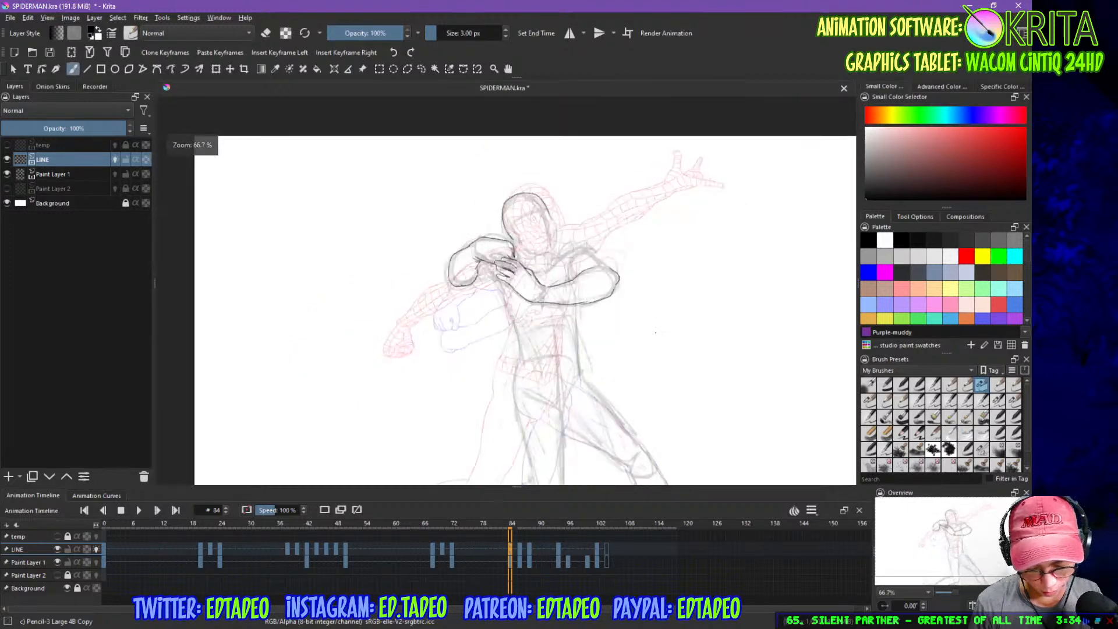
pyautogui.moveTo(648, 363); pyautogui.dragTo(627, 317)
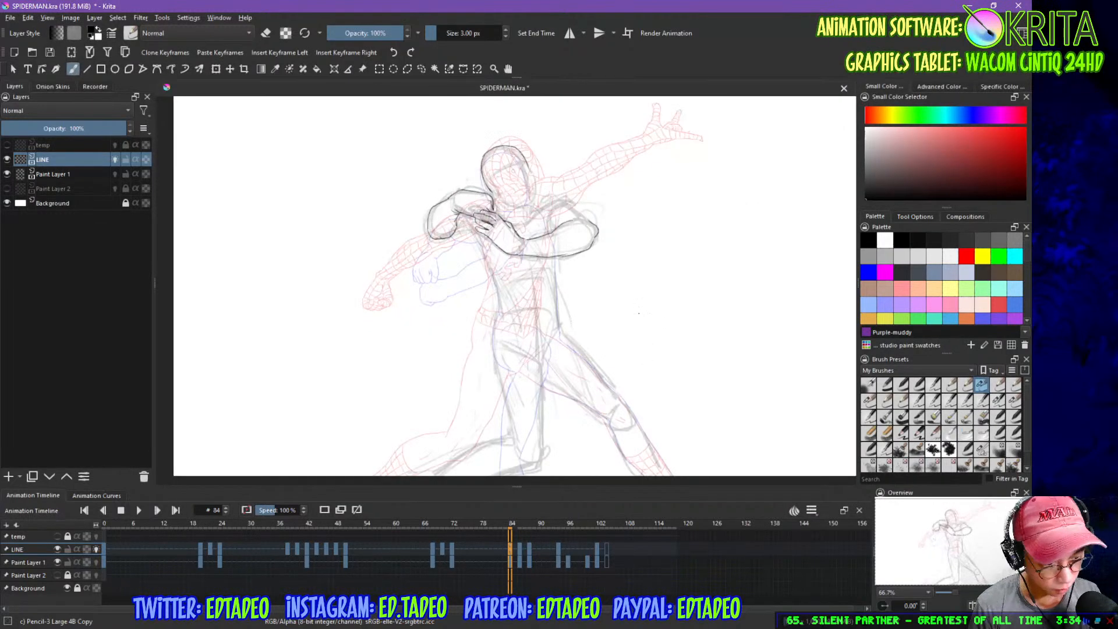
pyautogui.press('Left')
pyautogui.press('Right')
pyautogui.press('Right')
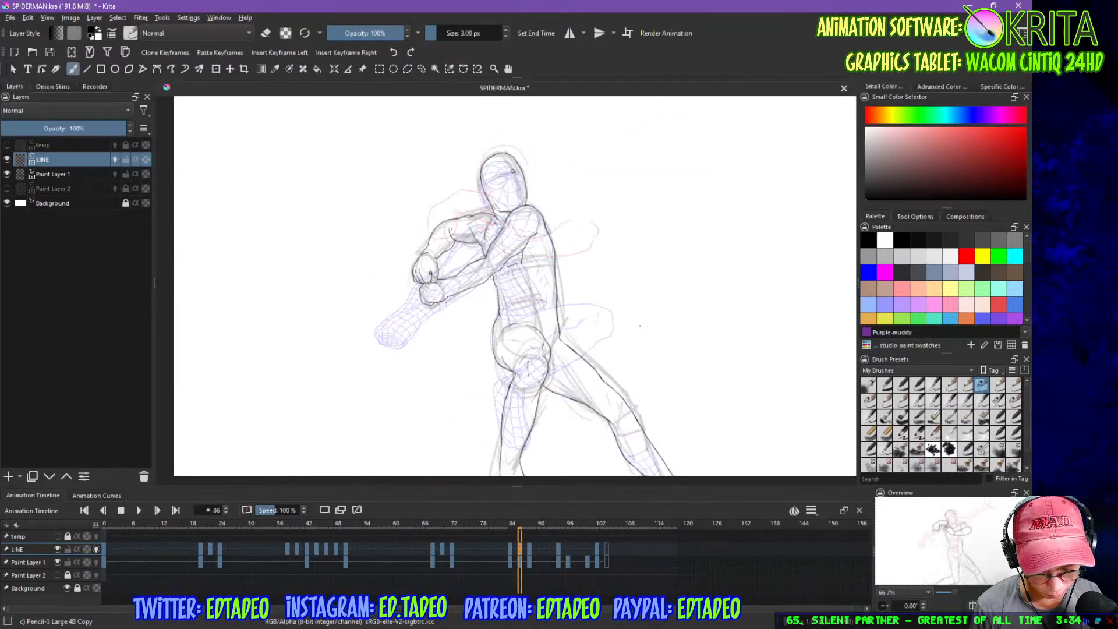
# - Flip back and forth between frame 86 and its neighbouring frame to compare the Spider-Man poses
pyautogui.press('Left')
pyautogui.press('Right')
pyautogui.press('Left')
pyautogui.press('Right')
pyautogui.press('Left')
pyautogui.press('Right')
pyautogui.press('Left')
pyautogui.press('Right')
pyautogui.press('Left')
pyautogui.press('Right')
pyautogui.press('Left')
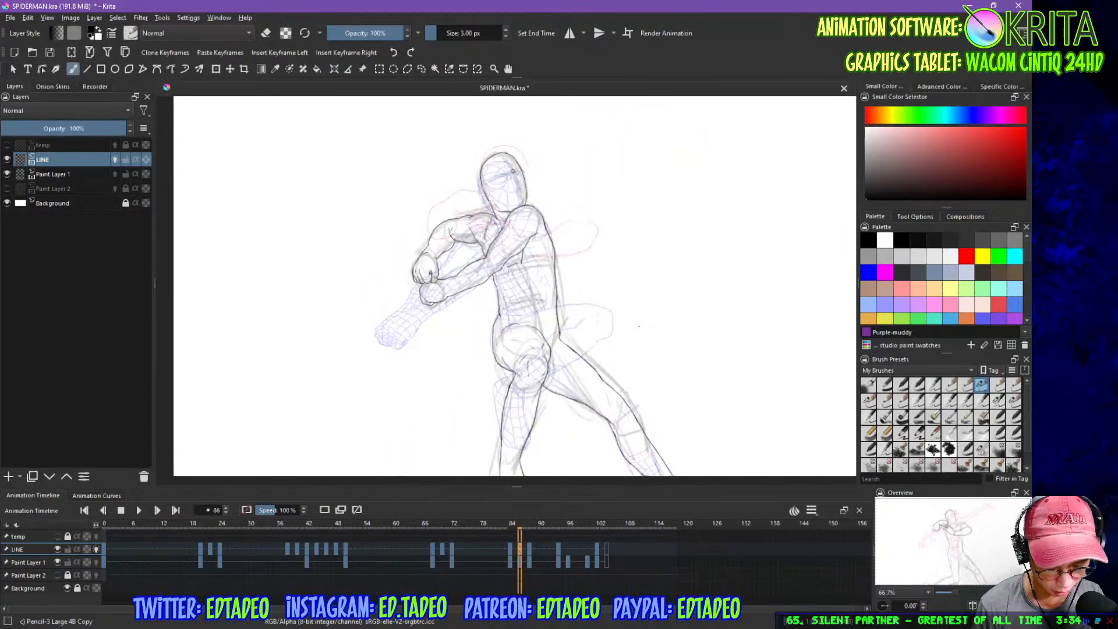
pyautogui.press('Right')
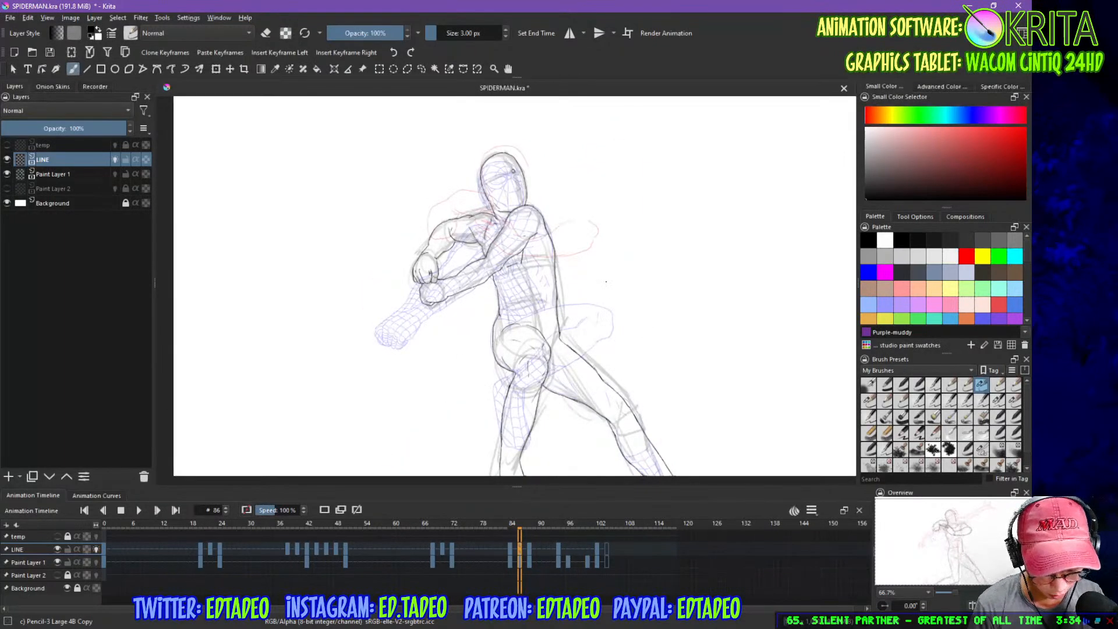
# - Ink the jaw and far side of the head on frame 84 of the LINE layer, cleaning up the side contour
pyautogui.scroll(2, 606, 281)
pyautogui.press('Left')
pyautogui.moveTo(603, 277); pyautogui.dragTo(606, 354)
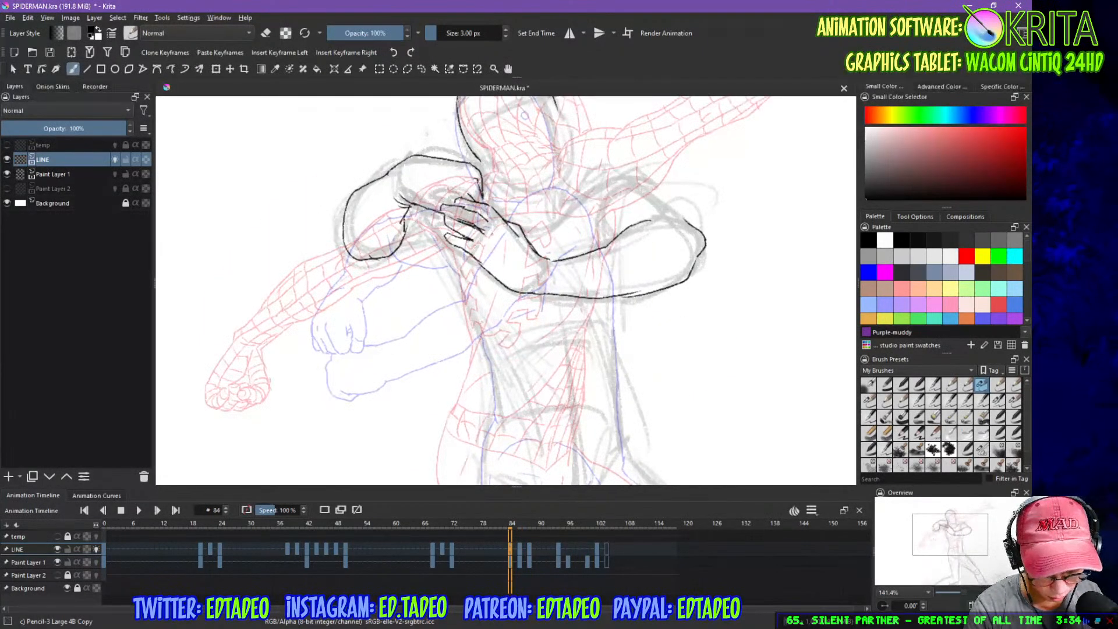
pyautogui.moveTo(576, 251); pyautogui.dragTo(584, 315)
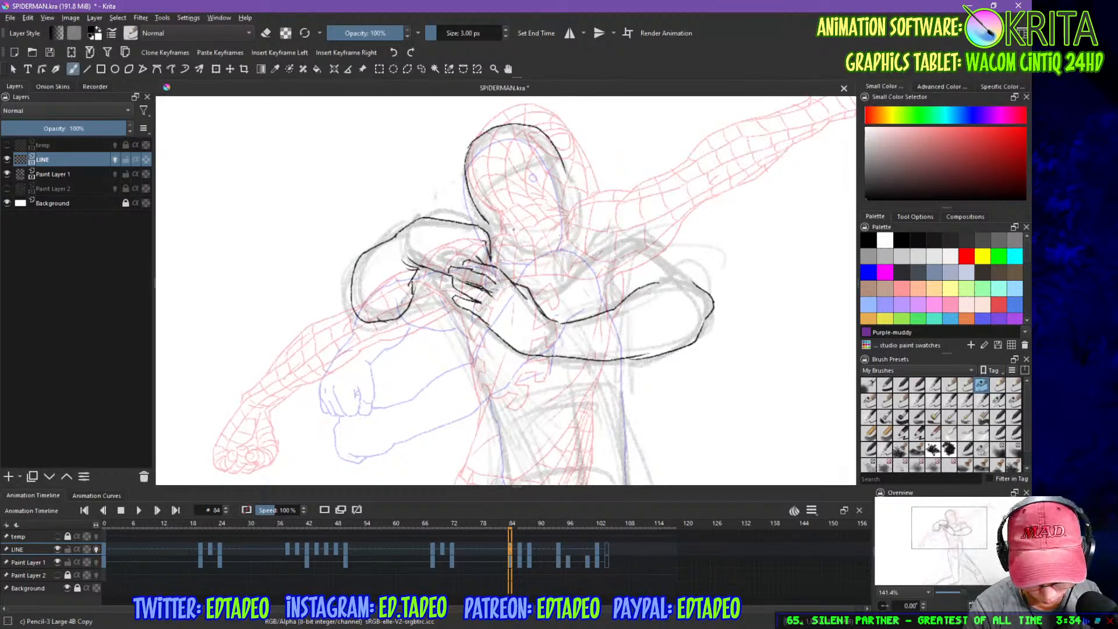
pyautogui.moveTo(499, 221)
pyautogui.mouseDown()
pyautogui.moveTo(513, 237)
pyautogui.moveTo(572, 236)
pyautogui.mouseUp()
pyautogui.hotkey('ctrl', 'z')
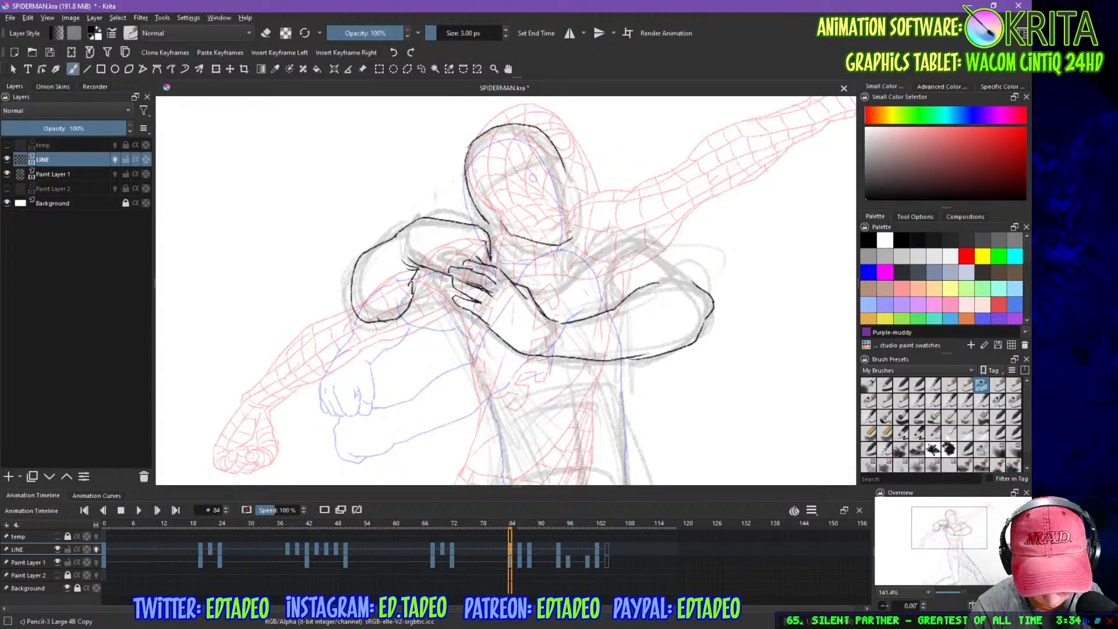
pyautogui.moveTo(567, 169)
pyautogui.mouseDown()
pyautogui.moveTo(577, 218)
pyautogui.moveTo(572, 198)
pyautogui.moveTo(573, 231)
pyautogui.mouseUp()
pyautogui.hotkey('ctrl', 'z')
pyautogui.moveTo(570, 191); pyautogui.dragTo(573, 234)
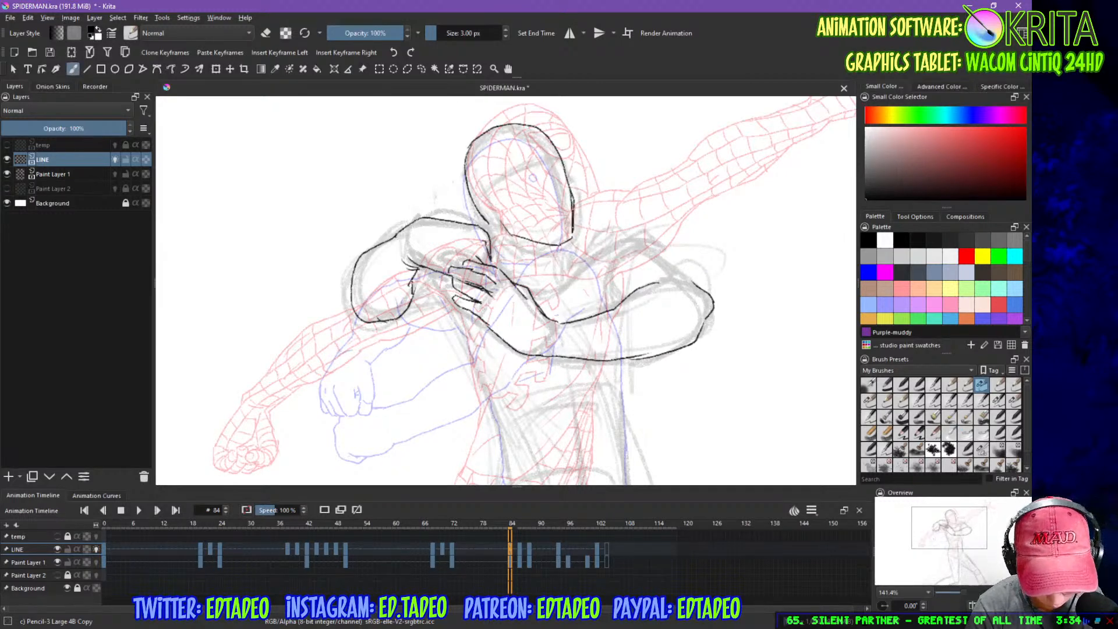
pyautogui.press('e')
pyautogui.moveTo(576, 192); pyautogui.dragTo(568, 240)
pyautogui.press('e')
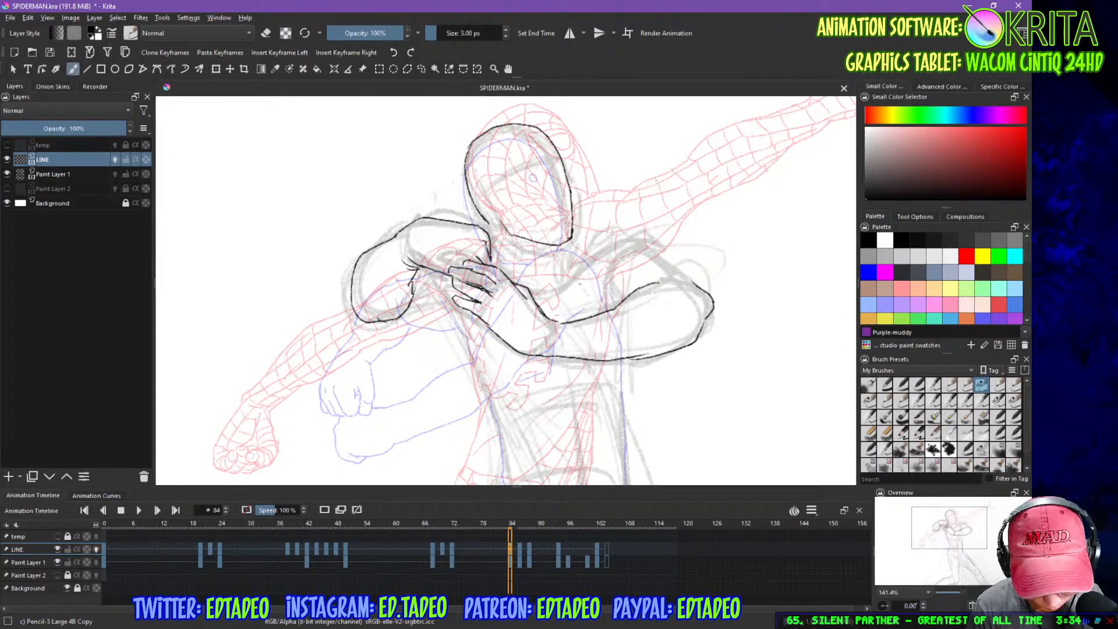
# - Draw the short neck lines beneath the jaw on frame 84
pyautogui.moveTo(488, 225); pyautogui.dragTo(498, 259)
pyautogui.hotkey('ctrl', 'z')
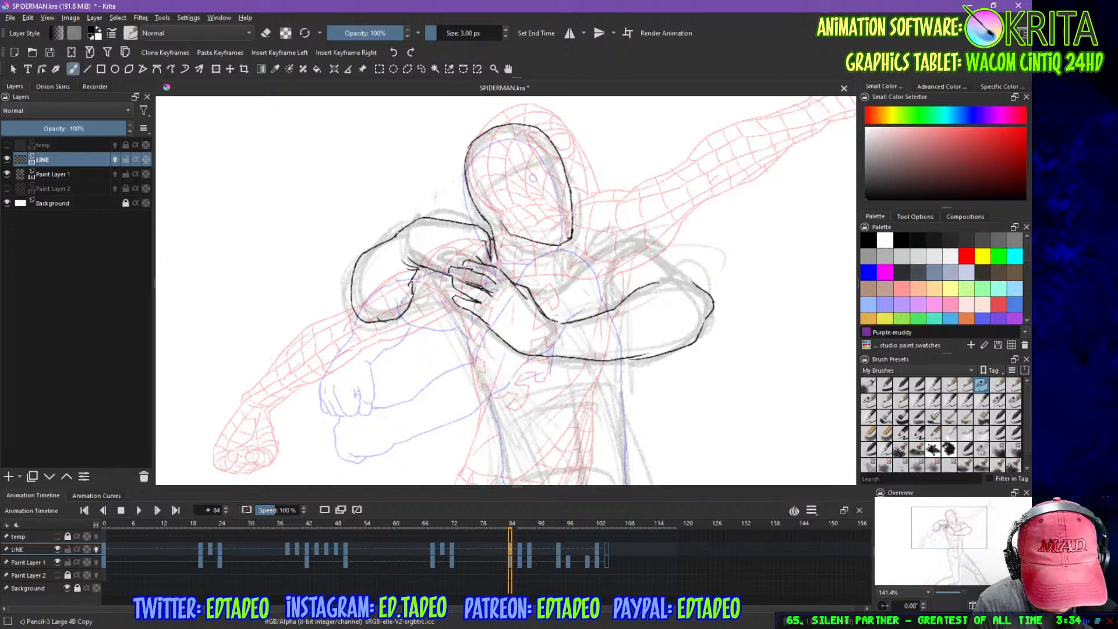
pyautogui.moveTo(514, 236); pyautogui.dragTo(524, 259)
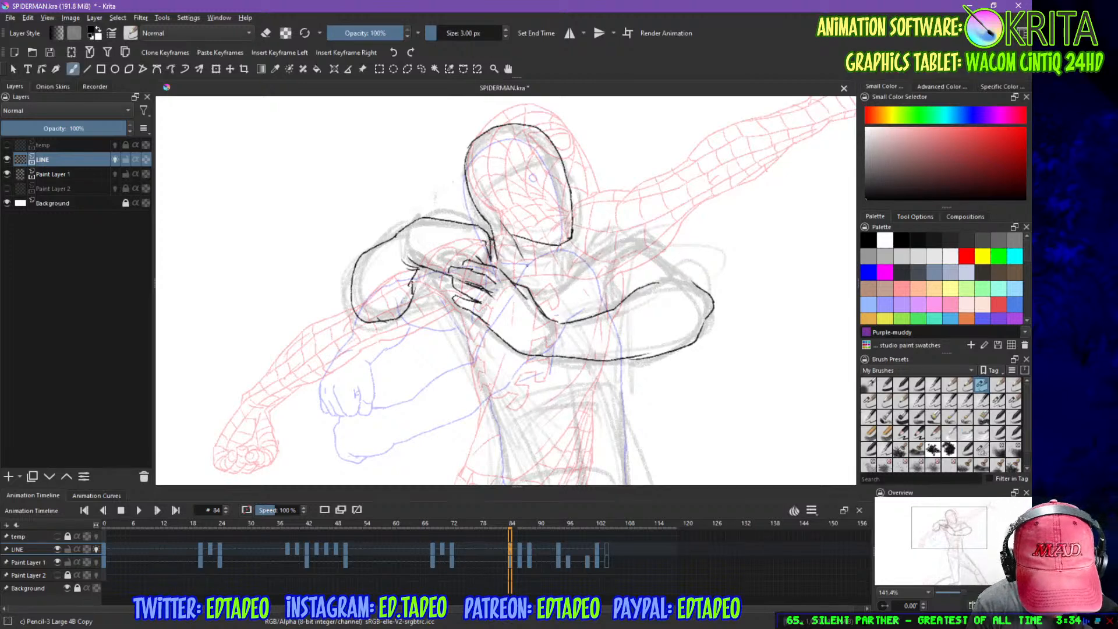
pyautogui.scroll(-3, 570, 242)
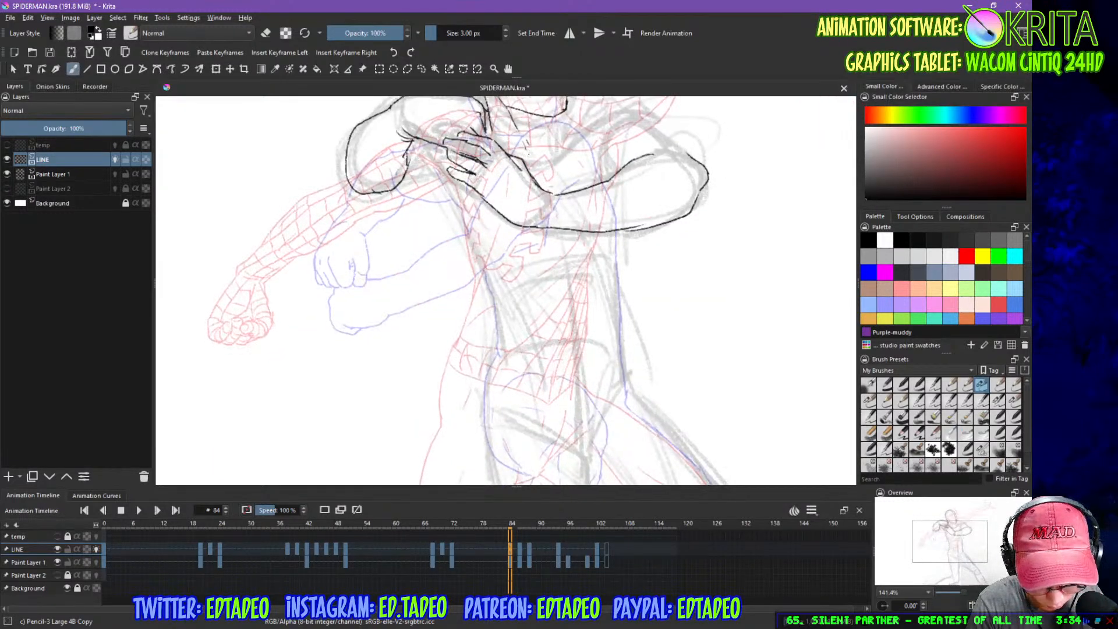
pyautogui.moveTo(550, 121)
pyautogui.mouseDown()
pyautogui.moveTo(541, 134)
pyautogui.moveTo(555, 138)
pyautogui.mouseUp()
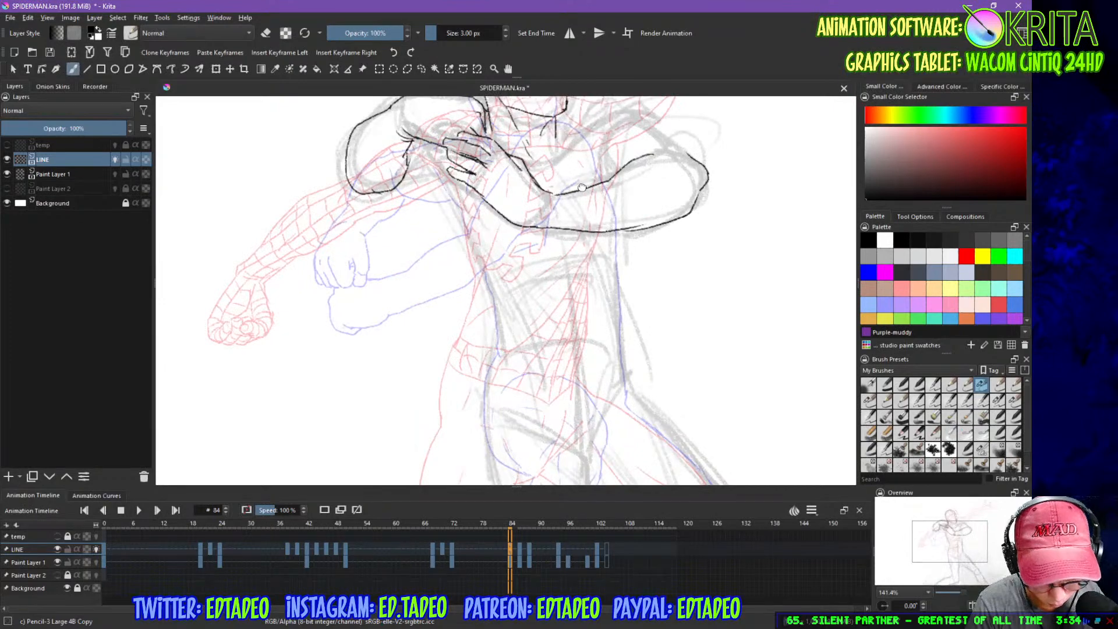
# - Ink the collar, chest, armpit and shoulder lines above the forearm that crosses the chest
pyautogui.moveTo(585, 212); pyautogui.dragTo(594, 279)
pyautogui.moveTo(567, 185); pyautogui.dragTo(600, 174)
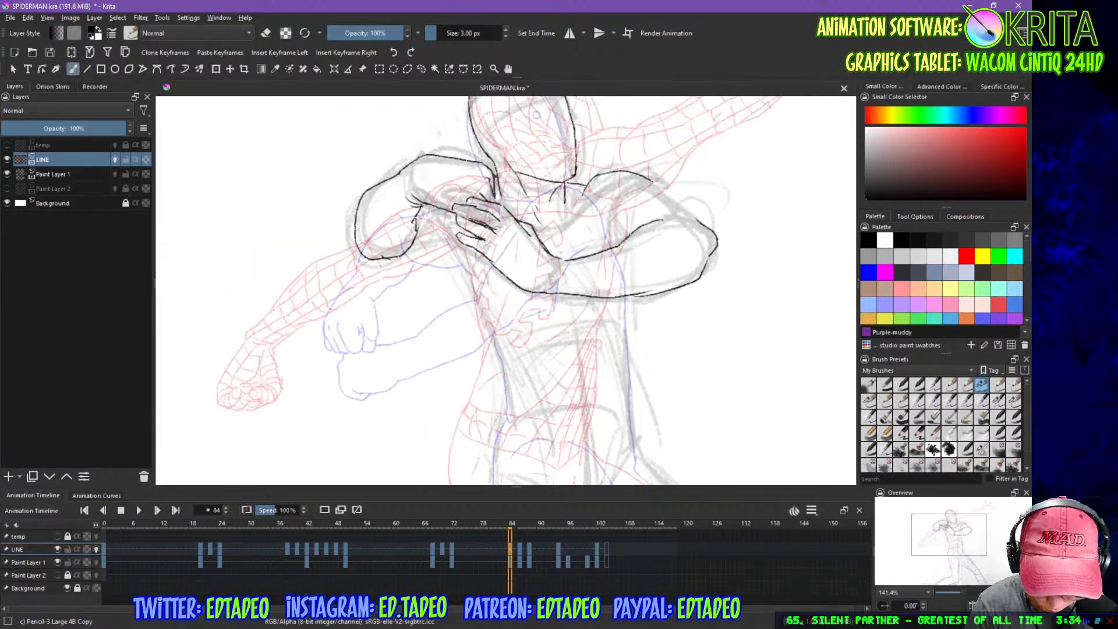
pyautogui.moveTo(598, 175)
pyautogui.mouseDown()
pyautogui.moveTo(624, 168)
pyautogui.moveTo(652, 183)
pyautogui.mouseUp()
pyautogui.moveTo(573, 208)
pyautogui.mouseDown()
pyautogui.moveTo(554, 228)
pyautogui.moveTo(563, 253)
pyautogui.mouseUp()
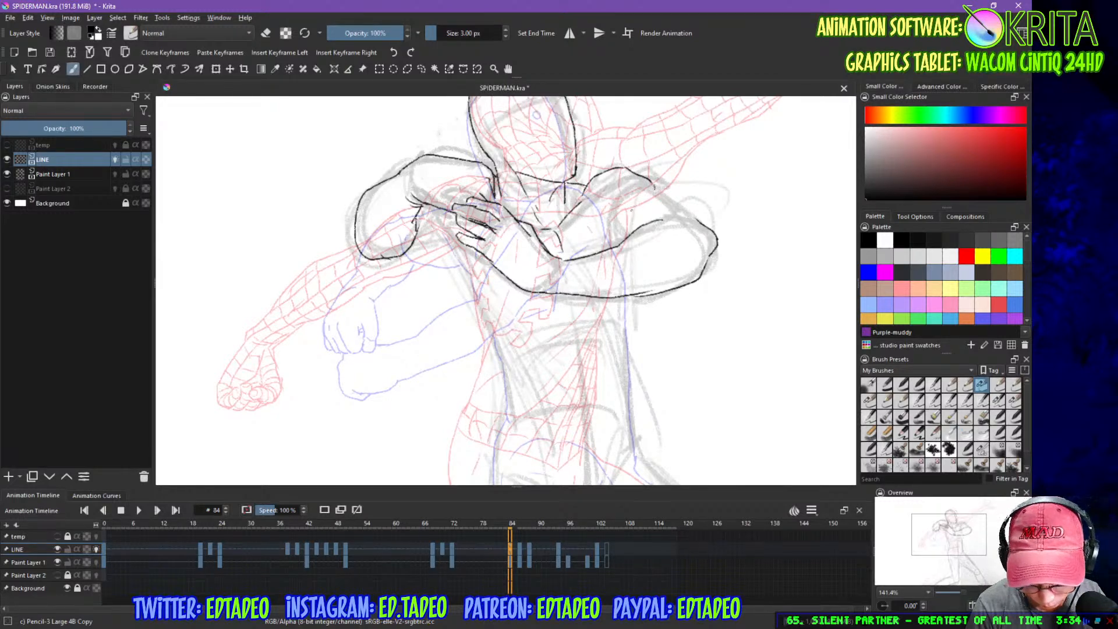
pyautogui.moveTo(584, 208); pyautogui.dragTo(621, 246)
pyautogui.moveTo(617, 202); pyautogui.dragTo(610, 234)
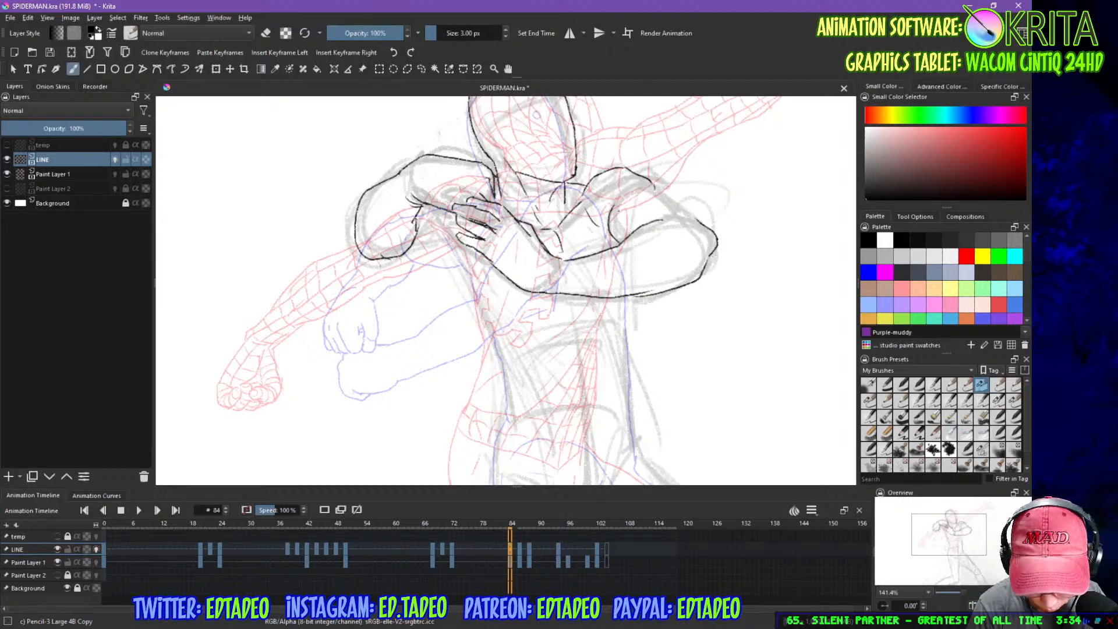
pyautogui.moveTo(659, 187); pyautogui.dragTo(701, 223)
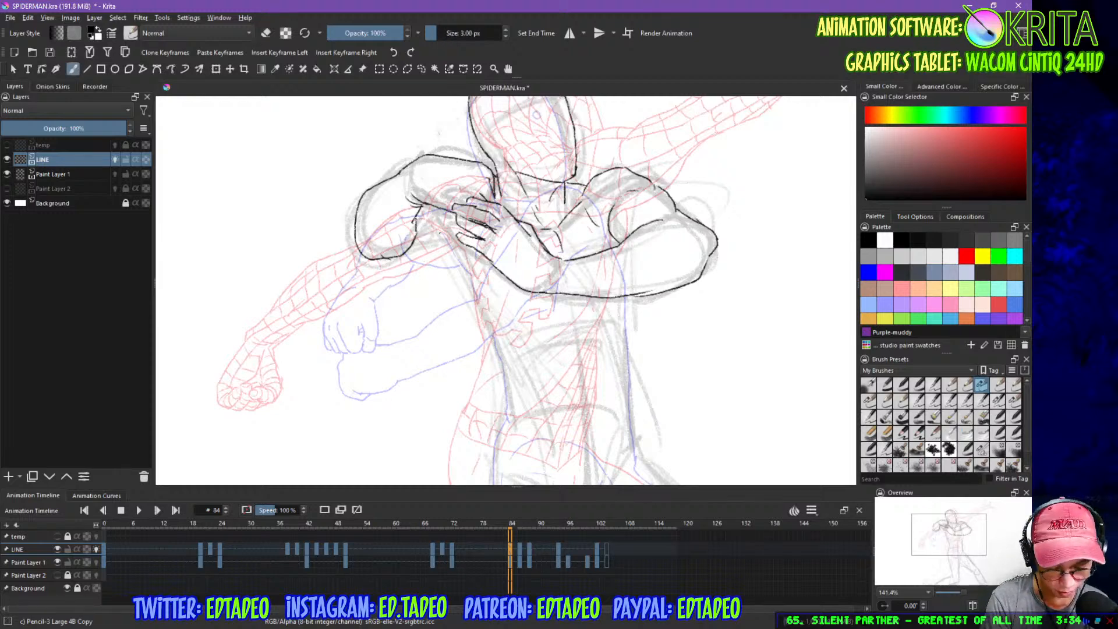
# - Ink both side contours of the torso from below the arms to the waist, following the rough sketch
pyautogui.press('e')
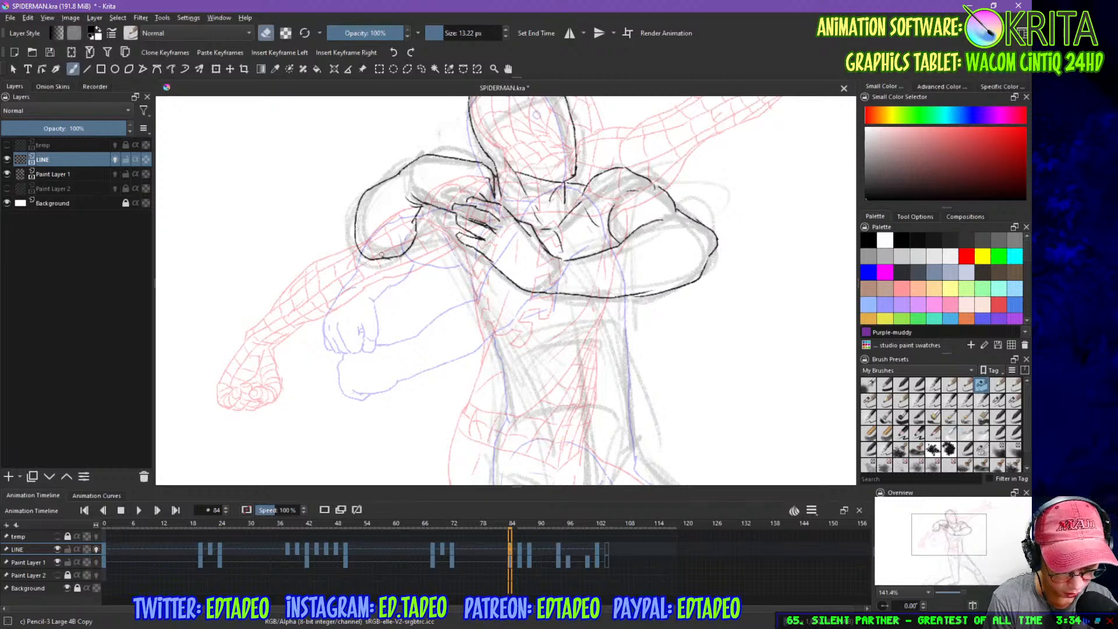
pyautogui.press('e')
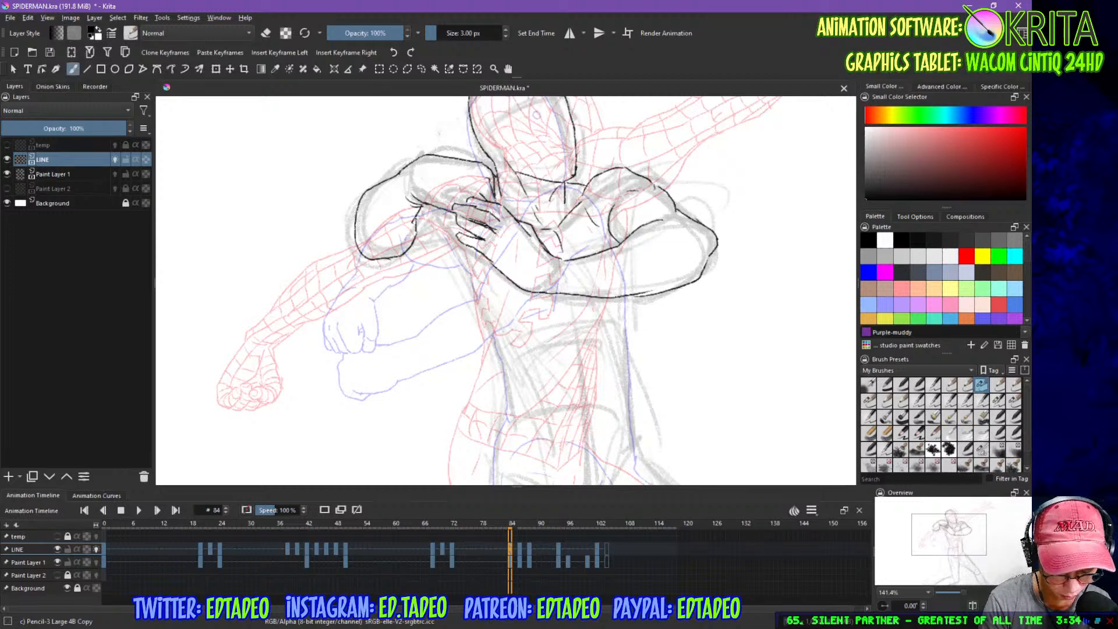
pyautogui.moveTo(431, 210); pyautogui.dragTo(492, 291)
pyautogui.moveTo(439, 248); pyautogui.dragTo(475, 312)
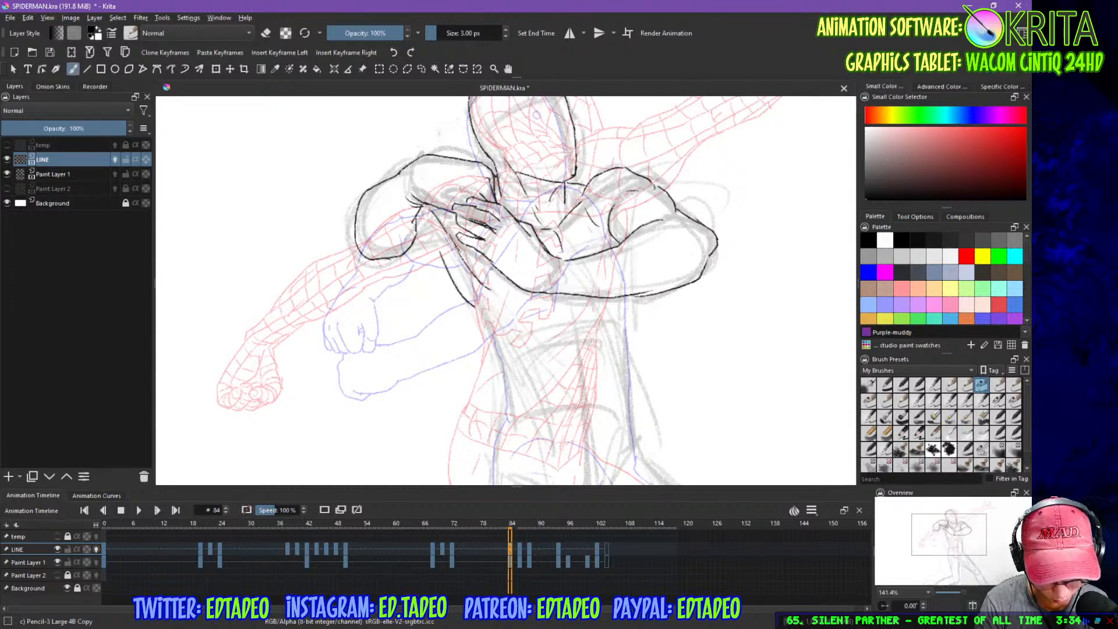
pyautogui.moveTo(406, 254)
pyautogui.mouseDown()
pyautogui.moveTo(446, 234)
pyautogui.moveTo(412, 248)
pyautogui.mouseUp()
pyautogui.hotkey('ctrl', 'z')
pyautogui.moveTo(539, 351); pyautogui.dragTo(536, 344)
pyautogui.moveTo(521, 250); pyautogui.dragTo(499, 130)
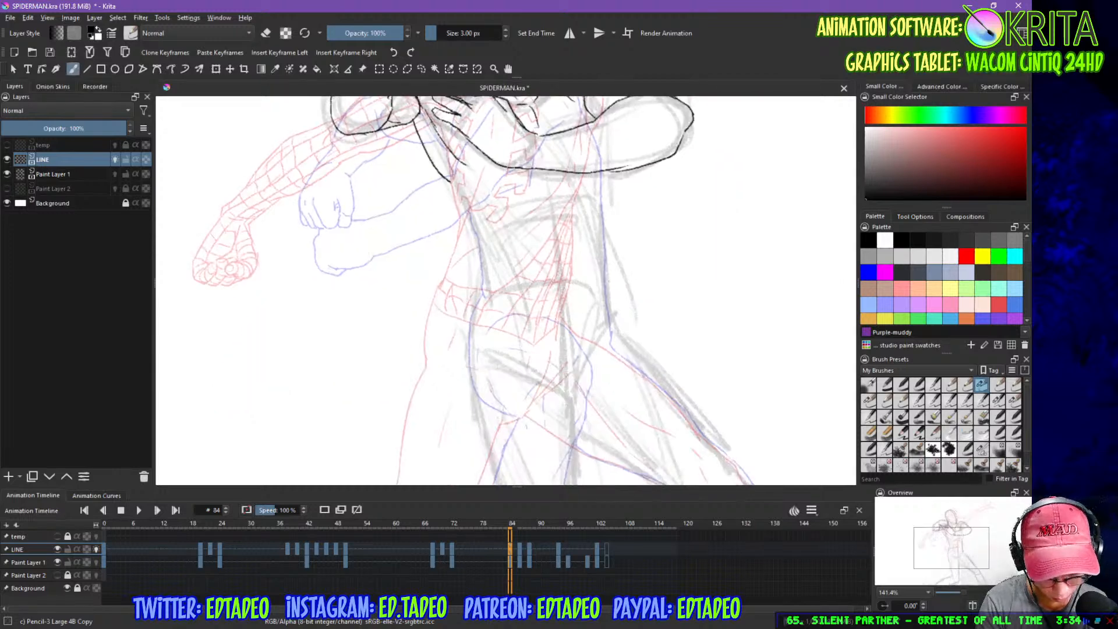
pyautogui.moveTo(449, 184); pyautogui.dragTo(478, 276)
pyautogui.moveTo(602, 172); pyautogui.dragTo(612, 329)
# - Ink the bent leg's thigh contours, knee and lower leg lines down to the canvas edge
pyautogui.moveTo(516, 300)
pyautogui.mouseDown()
pyautogui.moveTo(515, 175)
pyautogui.moveTo(481, 168)
pyautogui.moveTo(469, 250)
pyautogui.moveTo(508, 292)
pyautogui.moveTo(517, 218)
pyautogui.moveTo(461, 158)
pyautogui.moveTo(502, 335)
pyautogui.mouseUp()
pyautogui.press('e')
pyautogui.press('e')
pyautogui.moveTo(559, 172)
pyautogui.mouseDown()
pyautogui.moveTo(571, 261)
pyautogui.moveTo(560, 337)
pyautogui.mouseUp()
pyautogui.hotkey('ctrl', 'z')
pyautogui.moveTo(566, 224); pyautogui.dragTo(559, 371)
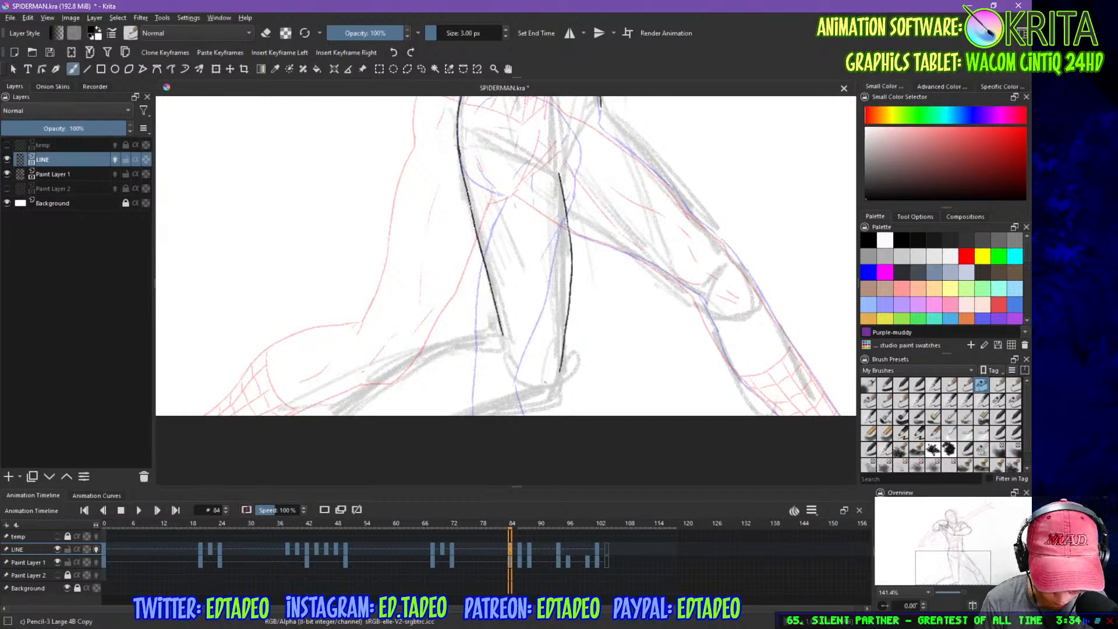
pyautogui.moveTo(500, 333)
pyautogui.mouseDown()
pyautogui.moveTo(495, 356)
pyautogui.moveTo(484, 341)
pyautogui.moveTo(434, 345)
pyautogui.moveTo(338, 416)
pyautogui.mouseUp()
pyautogui.moveTo(561, 365)
pyautogui.mouseDown()
pyautogui.moveTo(541, 399)
pyautogui.moveTo(469, 415)
pyautogui.mouseUp()
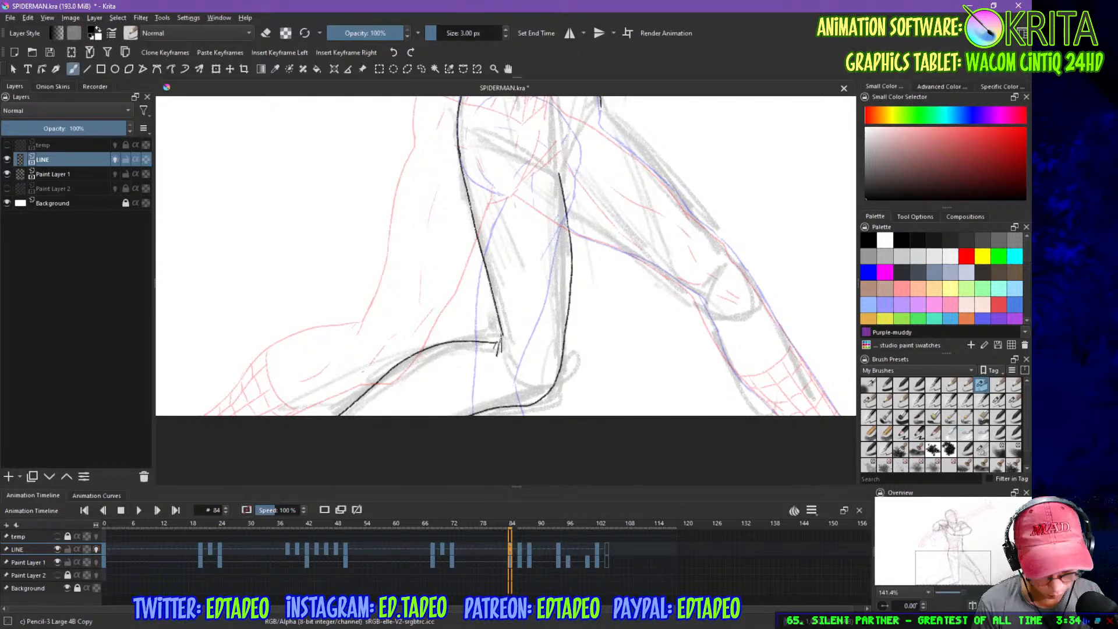
# - Ink the upper and lower thigh contours of the extended leg from the hip towards the knee
pyautogui.hotkey('ctrl', '-')
pyautogui.hotkey('ctrl', '-')
pyautogui.hotkey('ctrl', '-')
pyautogui.moveTo(587, 346); pyautogui.dragTo(556, 425)
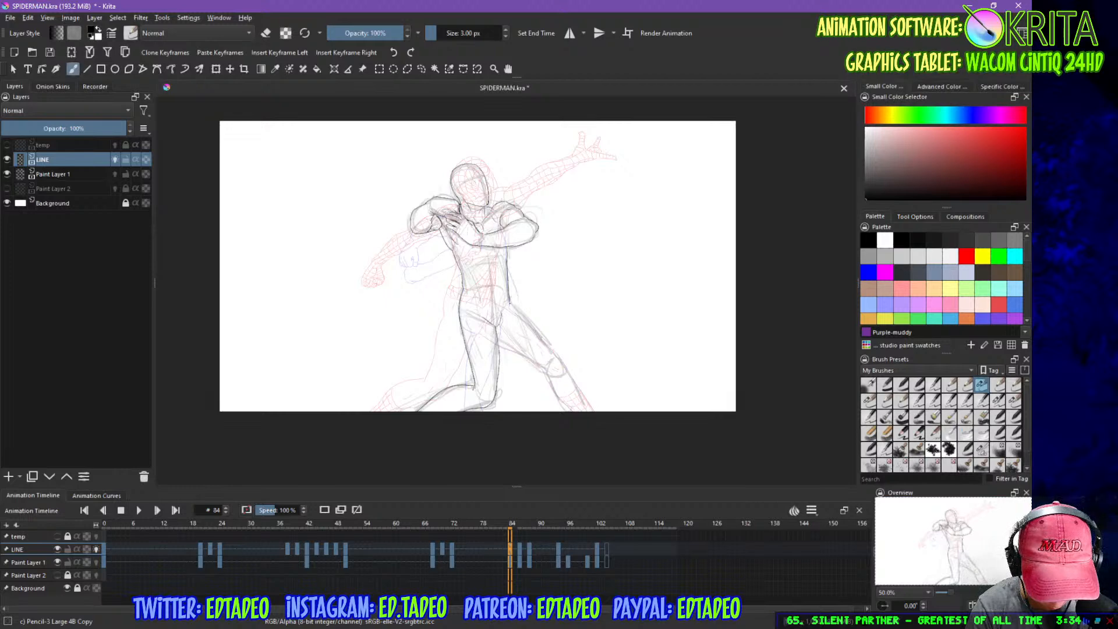
pyautogui.hotkey('ctrl', '+')
pyautogui.hotkey('ctrl', '+')
pyautogui.hotkey('ctrl', '+')
pyautogui.moveTo(543, 344)
pyautogui.mouseDown()
pyautogui.moveTo(509, 258)
pyautogui.moveTo(479, 218)
pyautogui.moveTo(460, 220)
pyautogui.moveTo(556, 309)
pyautogui.mouseUp()
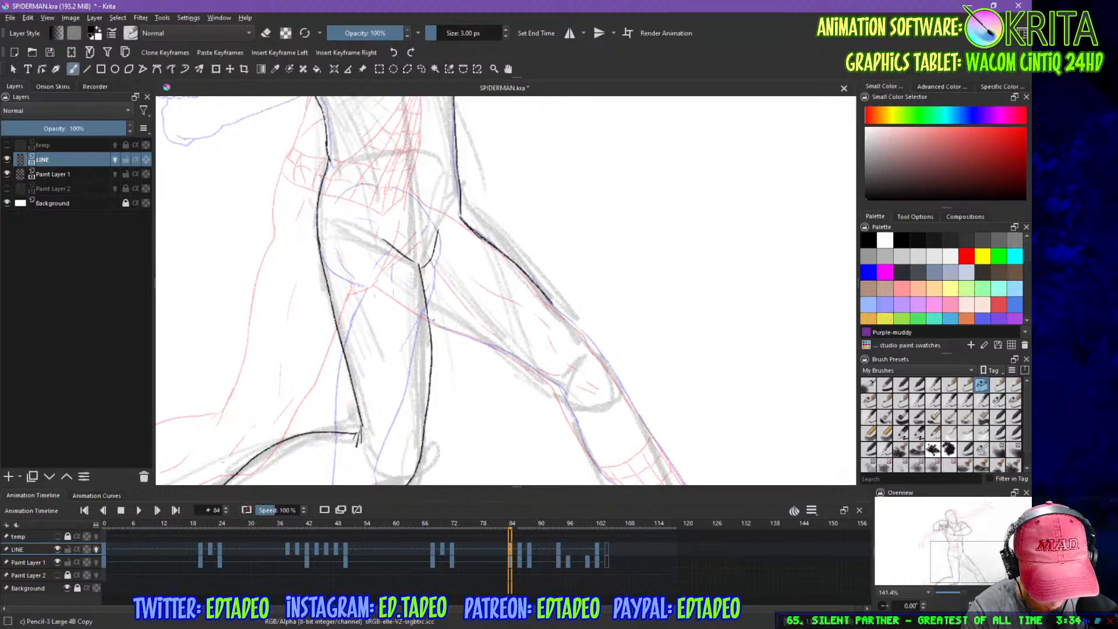
pyautogui.moveTo(433, 320)
pyautogui.mouseDown()
pyautogui.moveTo(558, 382)
pyautogui.moveTo(568, 409)
pyautogui.mouseUp()
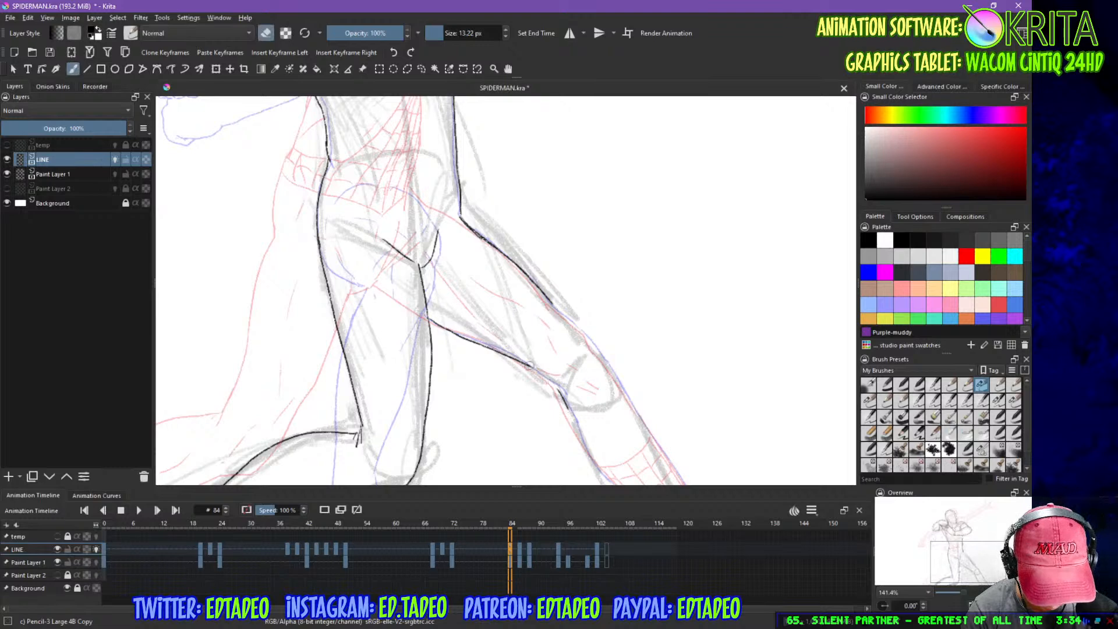
# - Complete the extended leg's knee and lower leg contours down to the canvas edge, and save the file
pyautogui.moveTo(539, 372); pyautogui.dragTo(590, 449)
pyautogui.moveTo(571, 379); pyautogui.dragTo(542, 290)
pyautogui.moveTo(562, 359); pyautogui.dragTo(607, 418)
pyautogui.moveTo(521, 211)
pyautogui.mouseDown()
pyautogui.moveTo(581, 274)
pyautogui.moveTo(671, 417)
pyautogui.mouseUp()
pyautogui.hotkey('ctrl', 's')
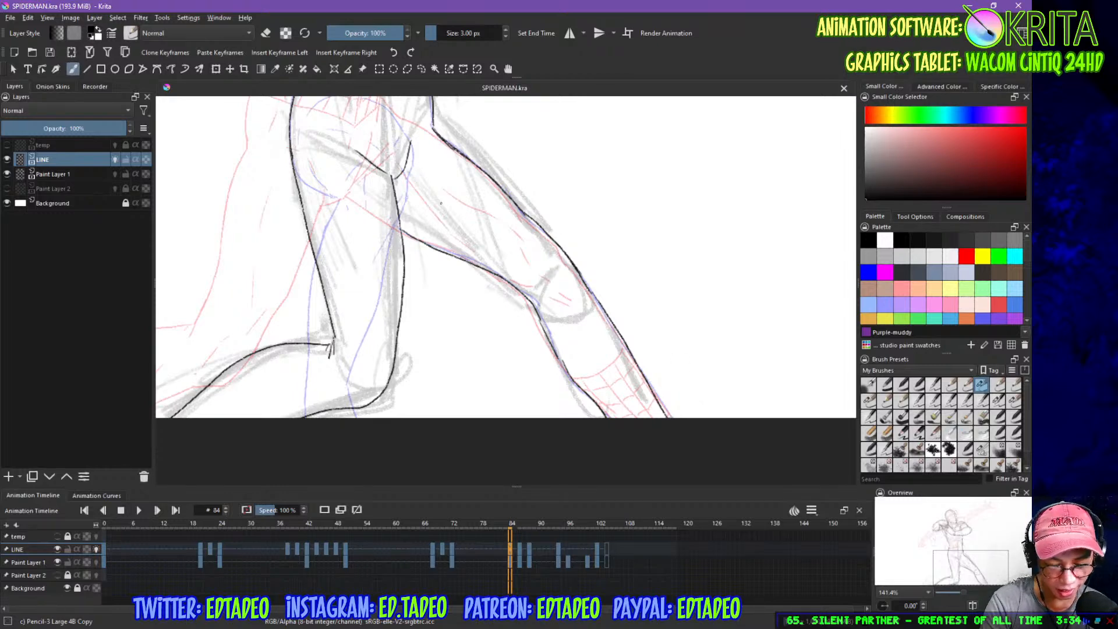
# - Add small crease marks at the hip and inner thigh, and rework the extended leg's contours around the knee
pyautogui.moveTo(416, 158); pyautogui.dragTo(410, 169)
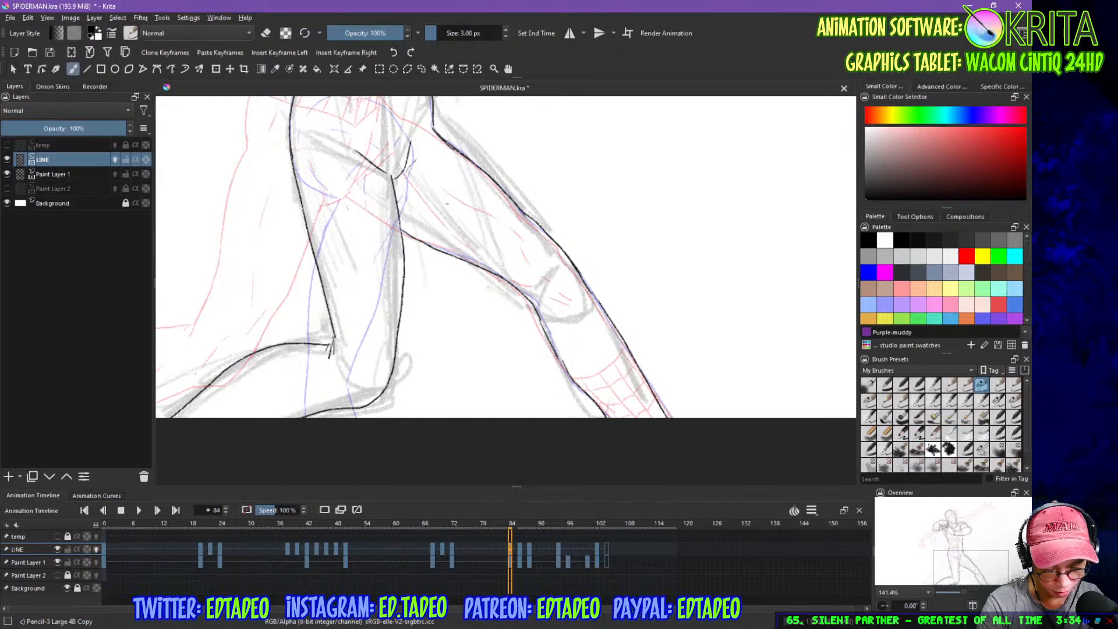
pyautogui.moveTo(410, 177); pyautogui.dragTo(471, 250)
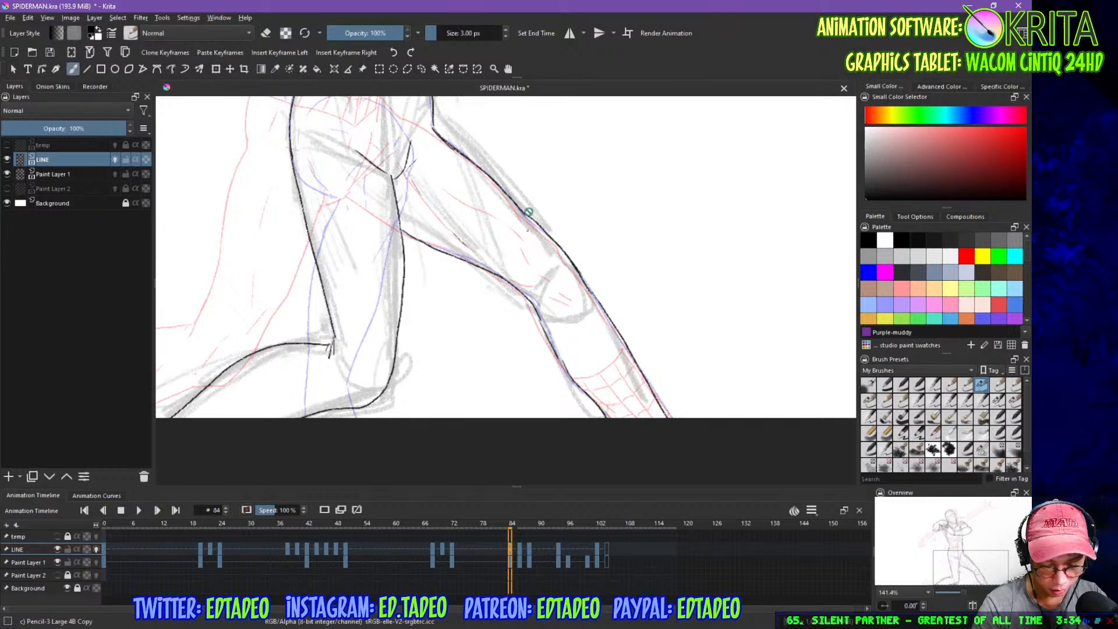
pyautogui.press('f')
pyautogui.press('e')
pyautogui.click(536, 220)
pyautogui.hotkey('ctrl', 'z')
pyautogui.press('b')
pyautogui.press('e')
pyautogui.press('e')
pyautogui.moveTo(506, 189); pyautogui.dragTo(609, 321)
pyautogui.press('e')
pyautogui.press('e')
pyautogui.press('e')
pyautogui.moveTo(540, 316); pyautogui.dragTo(569, 372)
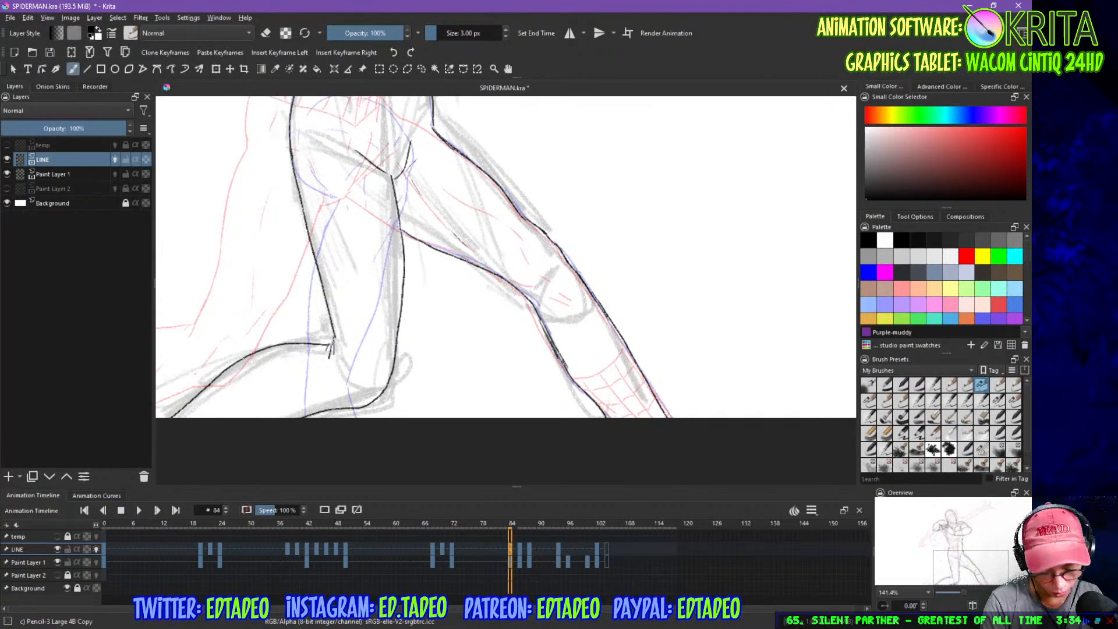
# - Draw a small circle marker on the face, near the far edge of the head outline
pyautogui.moveTo(391, 359); pyautogui.dragTo(506, 417)
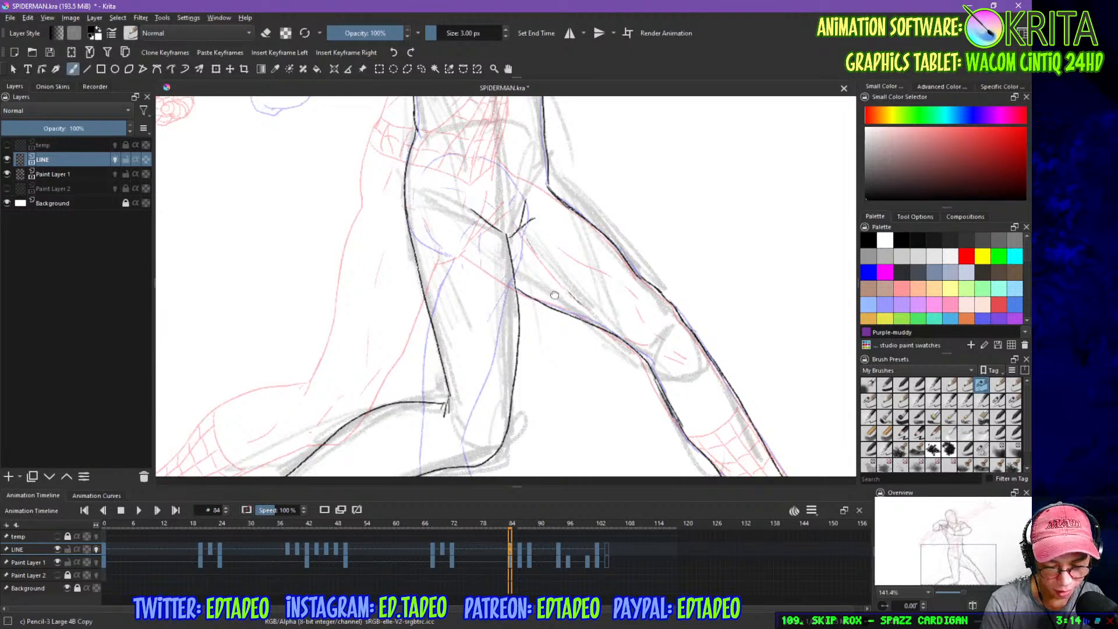
pyautogui.moveTo(560, 174); pyautogui.dragTo(589, 306)
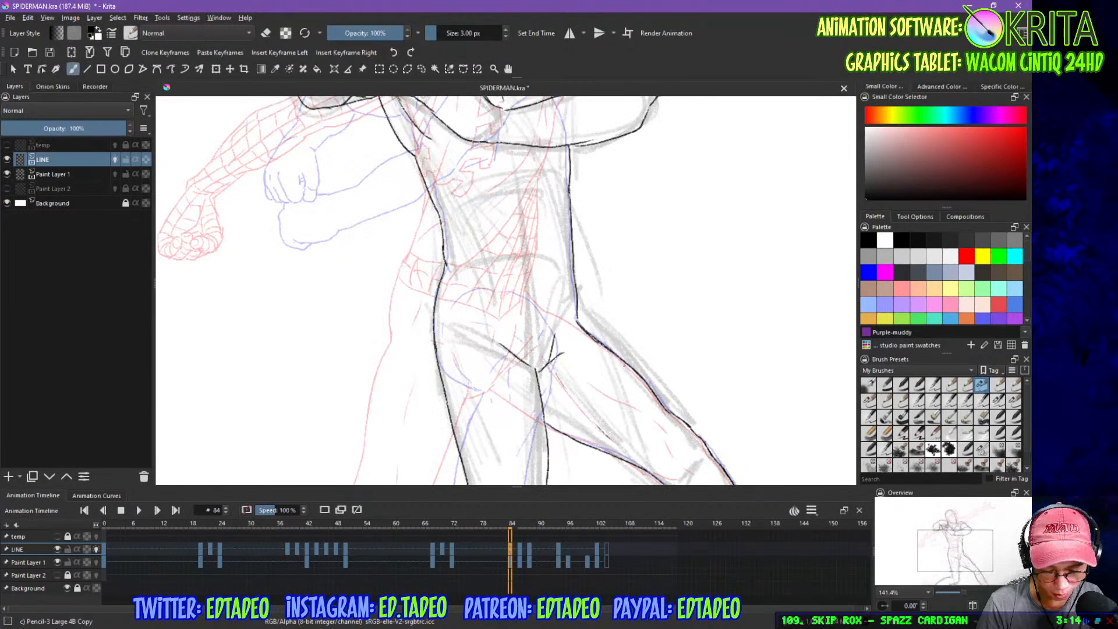
pyautogui.press('2')
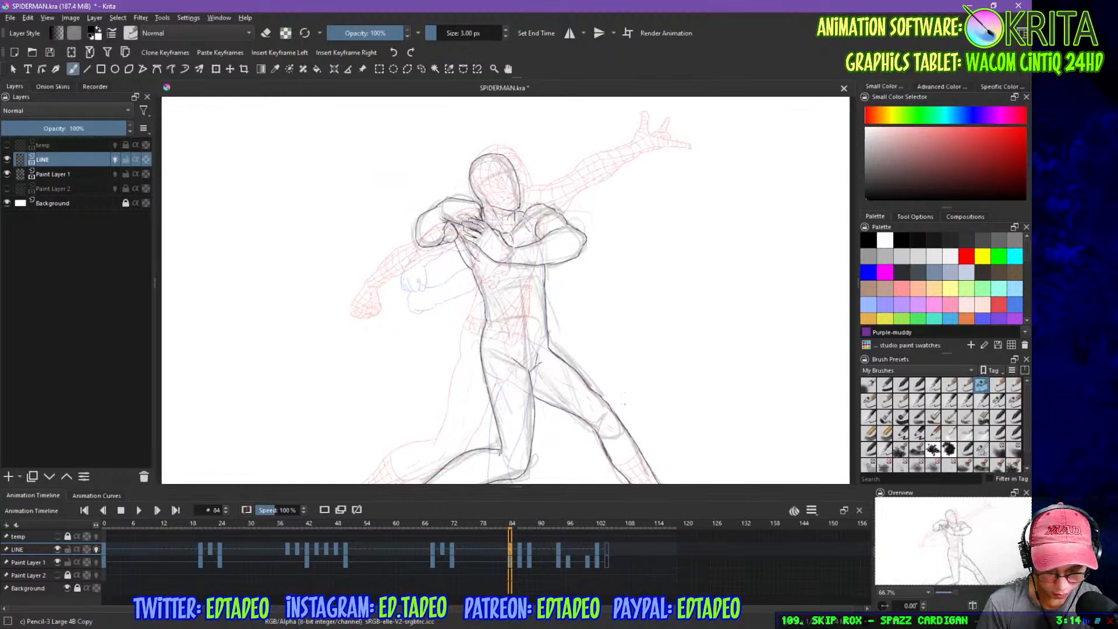
pyautogui.hotkey('ctrl', '+')
pyautogui.hotkey('ctrl', '+')
pyautogui.hotkey('ctrl', '+')
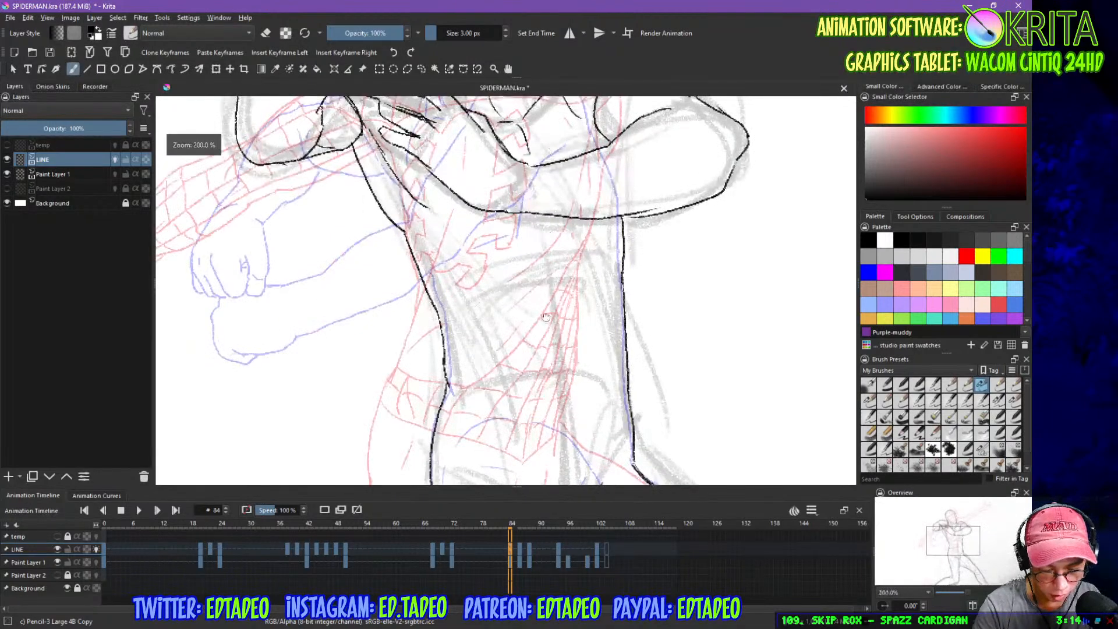
pyautogui.moveTo(502, 144); pyautogui.dragTo(503, 442)
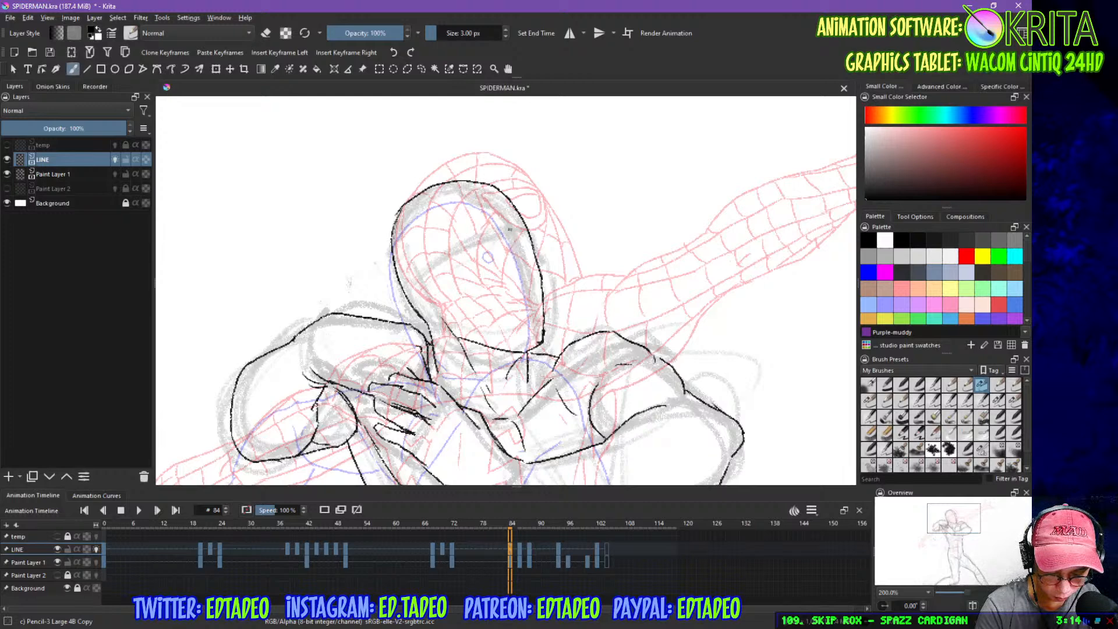
pyautogui.moveTo(512, 230); pyautogui.dragTo(514, 237)
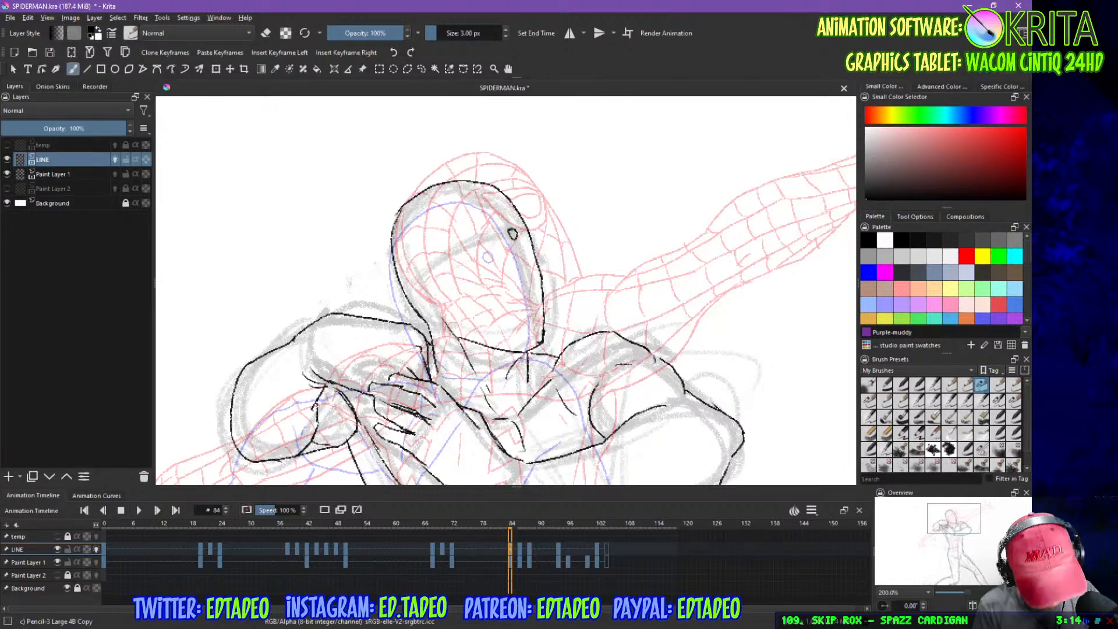
# - Make the temp layer visible and set its opacity to 0%
pyautogui.click(18, 536)
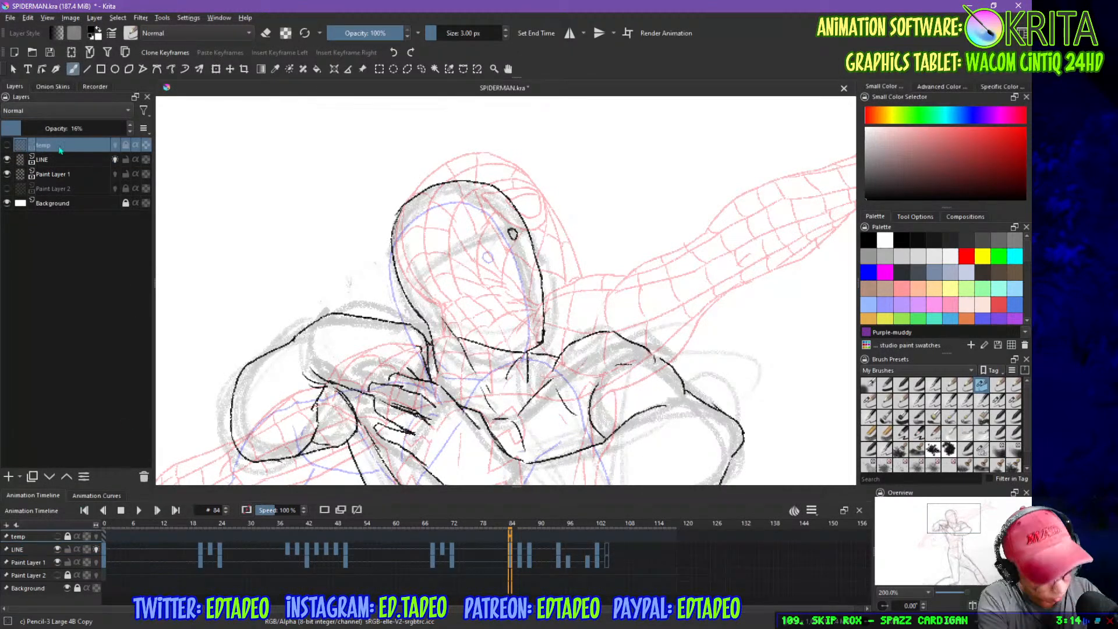
pyautogui.click(7, 145)
pyautogui.moveTo(23, 127); pyautogui.dragTo(1, 128)
# - Unlock the temp layer and move the LINE keyframe at frame 86 onto it
pyautogui.click(514, 553)
pyautogui.click(510, 549)
pyautogui.click(519, 547)
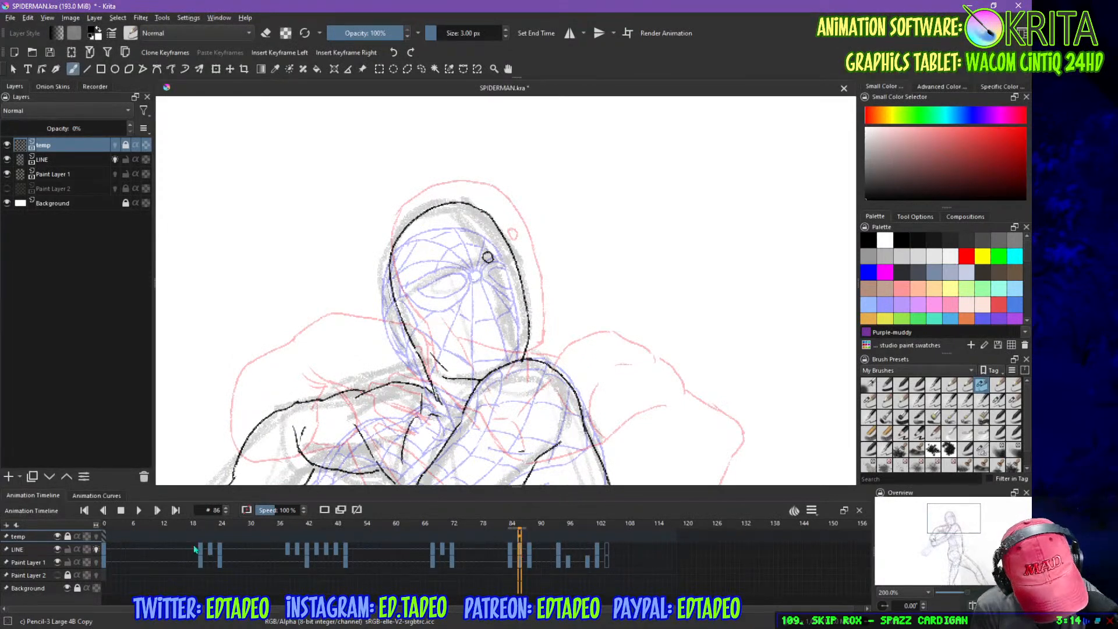
pyautogui.click(67, 537)
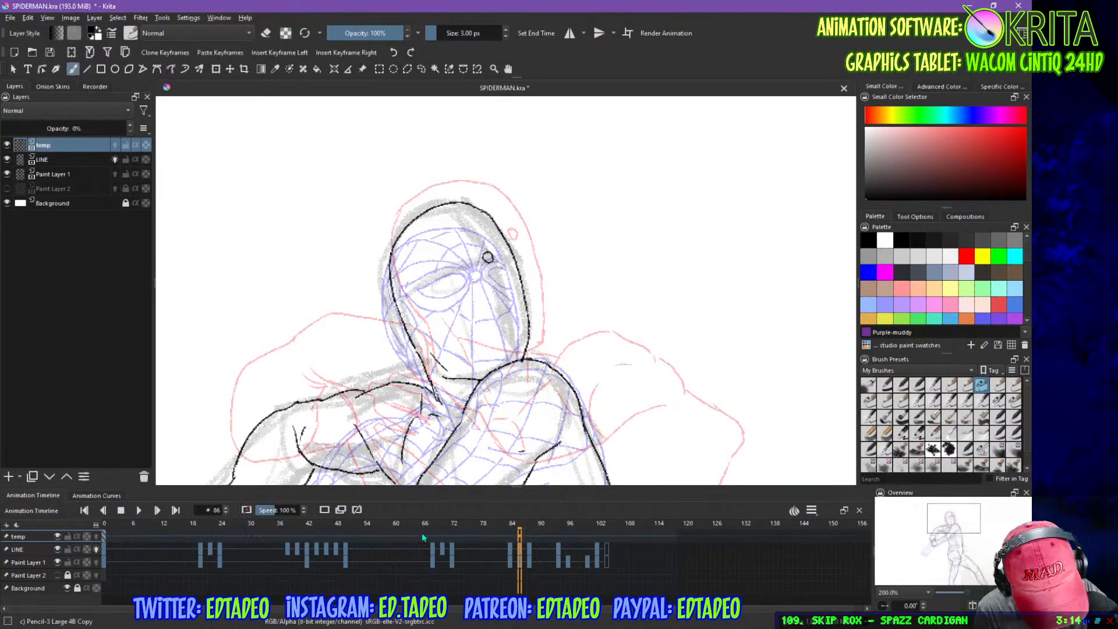
pyautogui.moveTo(520, 550); pyautogui.dragTo(520, 537)
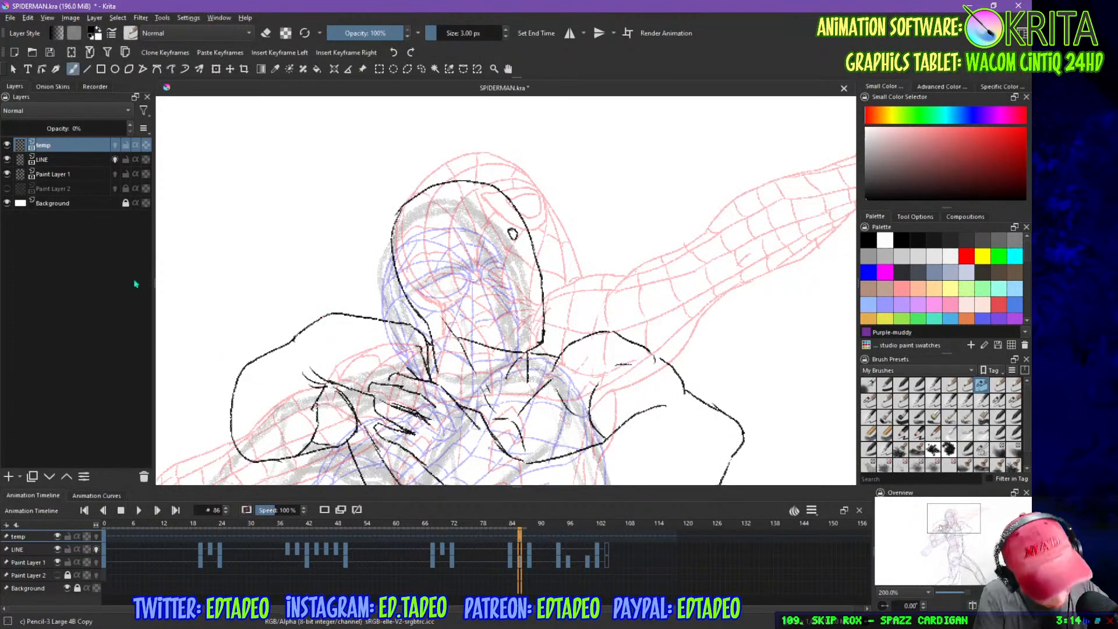
# - Hide the rough sketch on Paint Layer 1, return to frame 84, and save the file
pyautogui.click(7, 175)
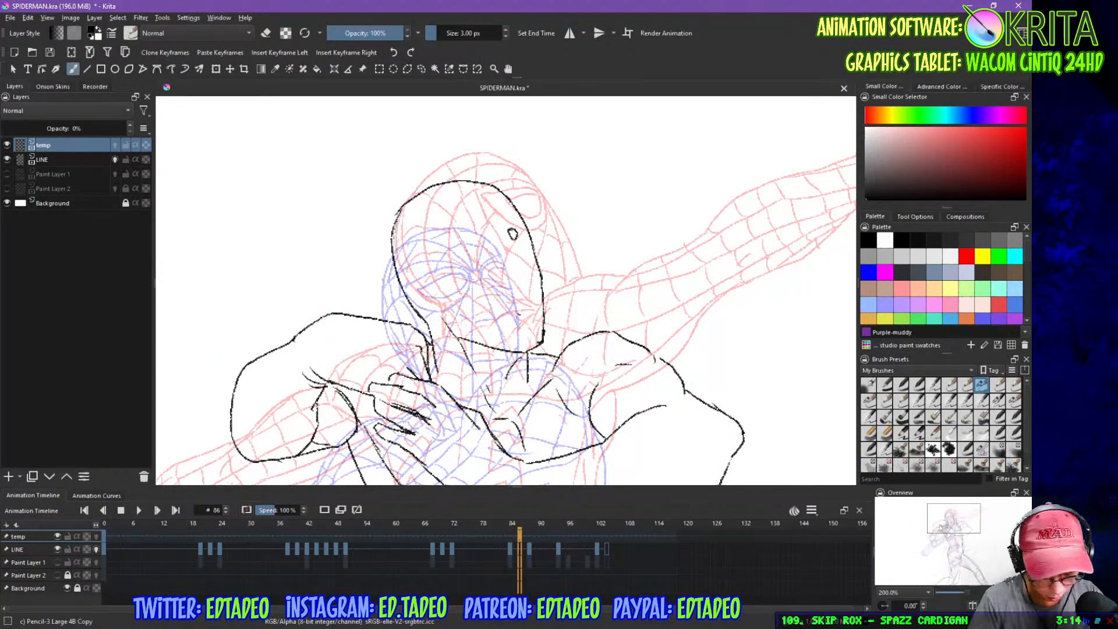
pyautogui.press('2')
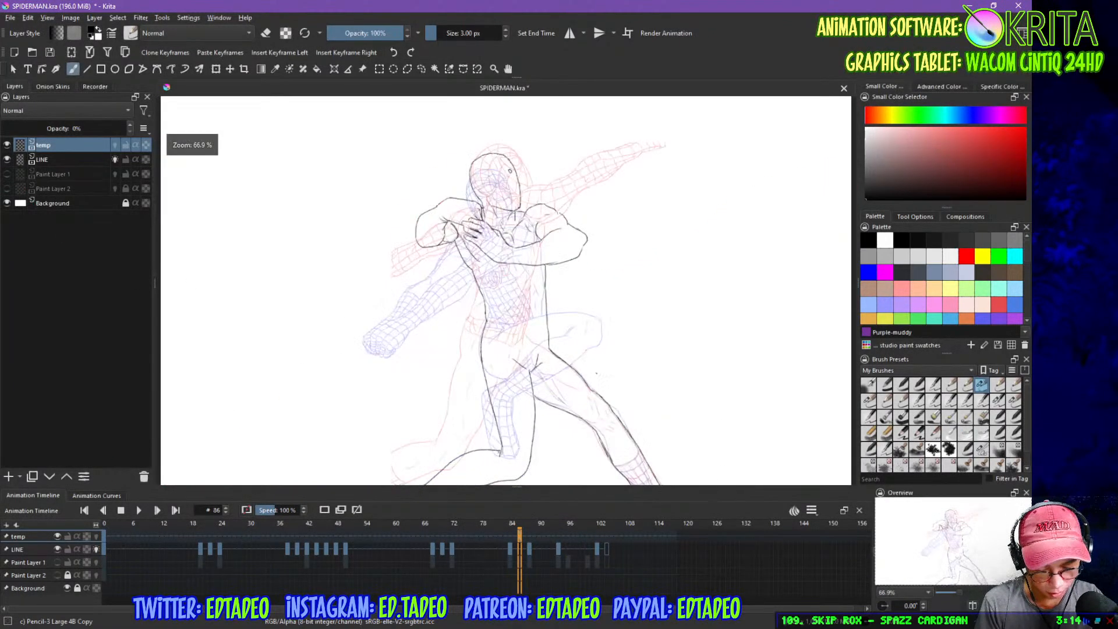
pyautogui.press('-')
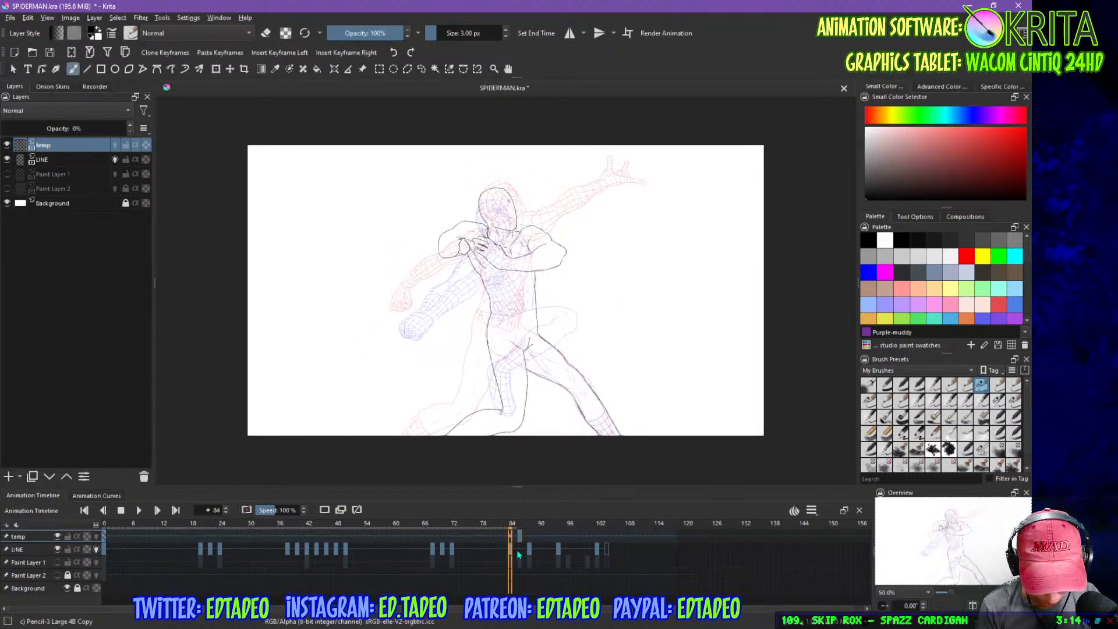
pyautogui.click(530, 528)
pyautogui.click(511, 528)
pyautogui.hotkey('ctrl', 's')
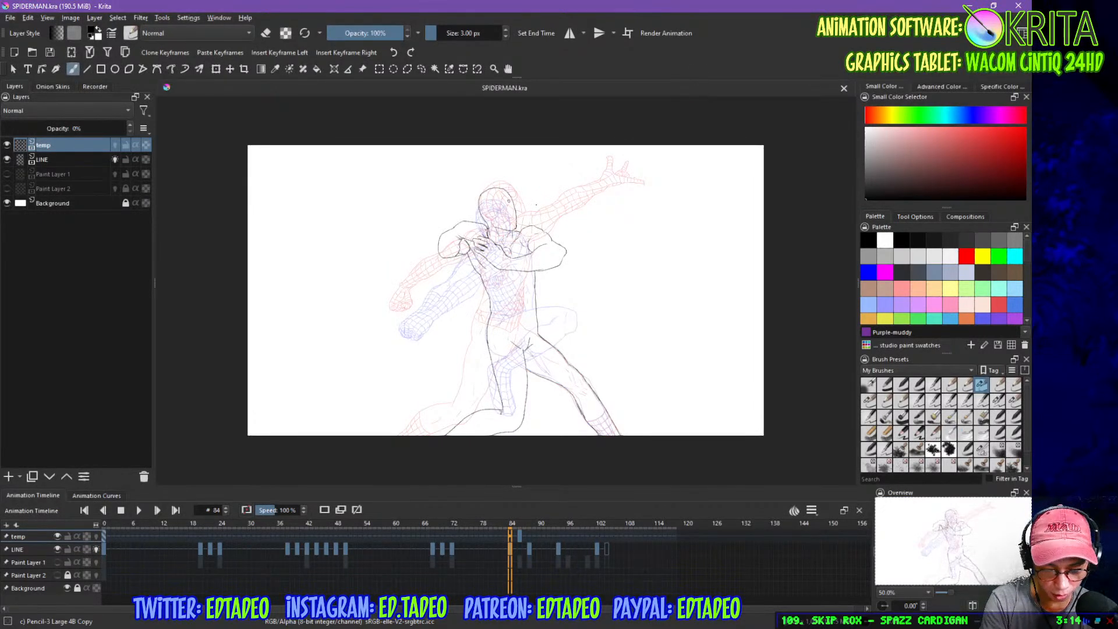
# - Hide the temp layer and make the LINE layer active for editing the hand on the chest
pyautogui.hotkey('ctrl', '+')
pyautogui.hotkey('ctrl', '+')
pyautogui.hotkey('ctrl', '+')
pyautogui.moveTo(547, 294); pyautogui.dragTo(653, 418)
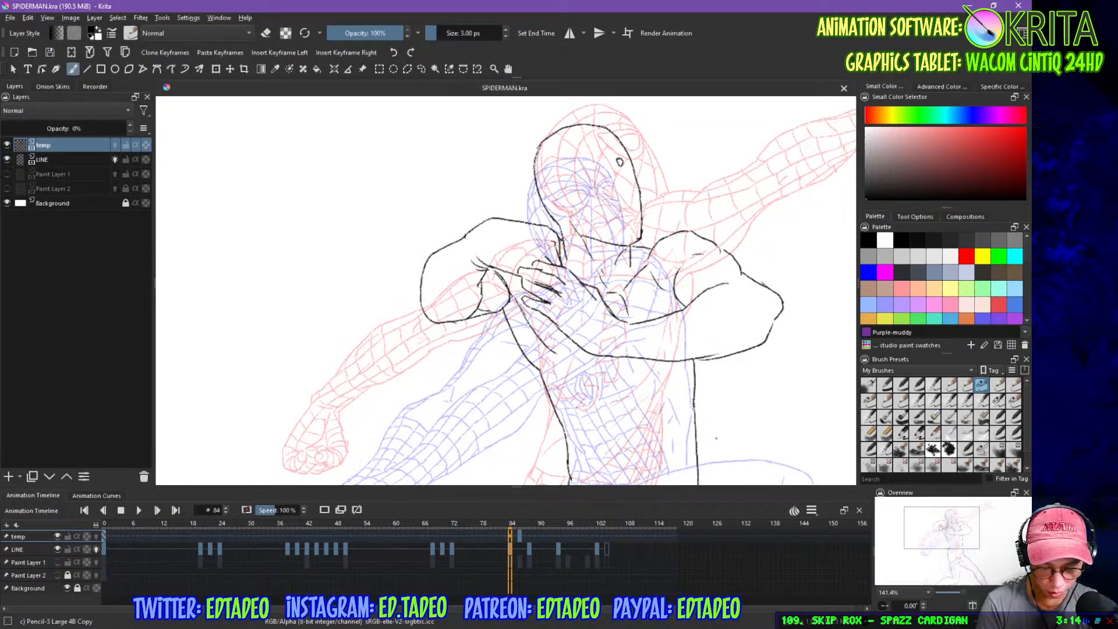
pyautogui.press('e')
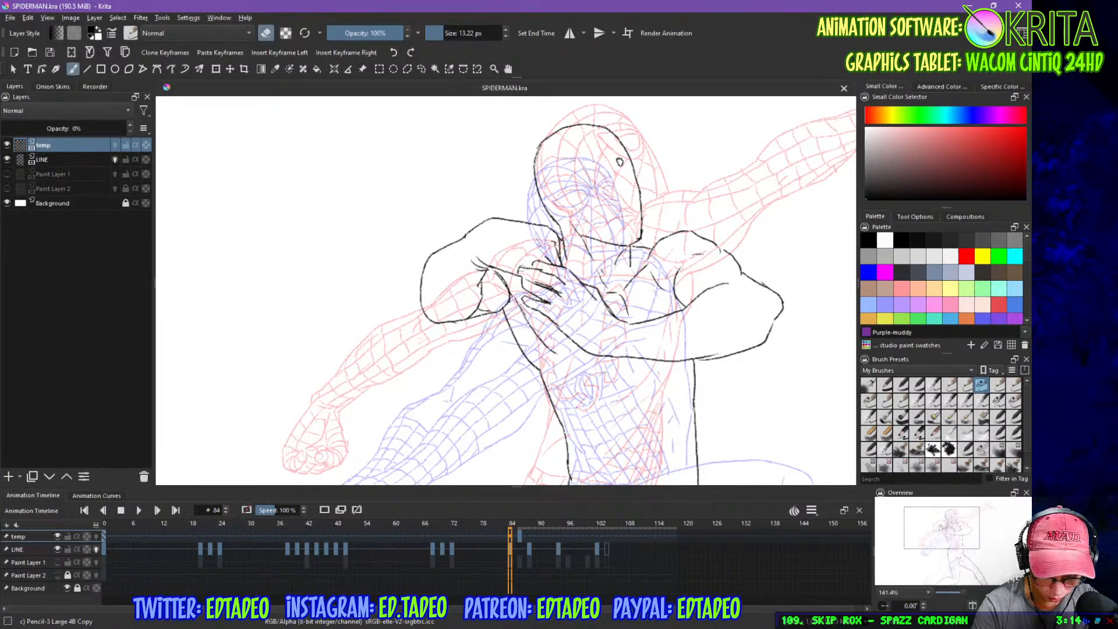
pyautogui.click(524, 269)
pyautogui.hotkey('ctrl', 's')
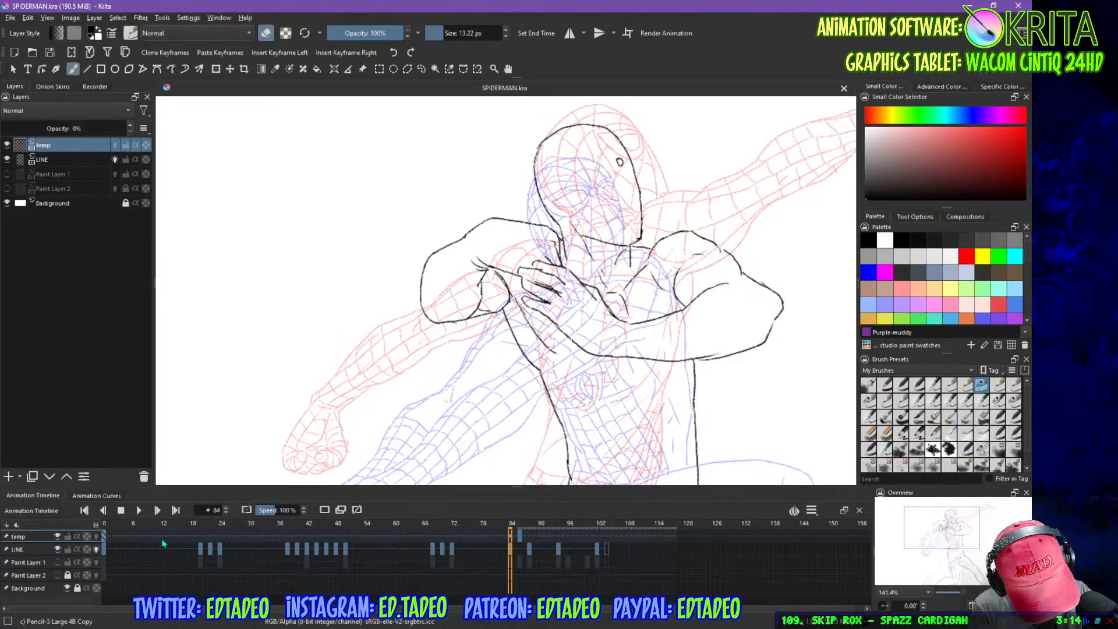
pyautogui.click(57, 537)
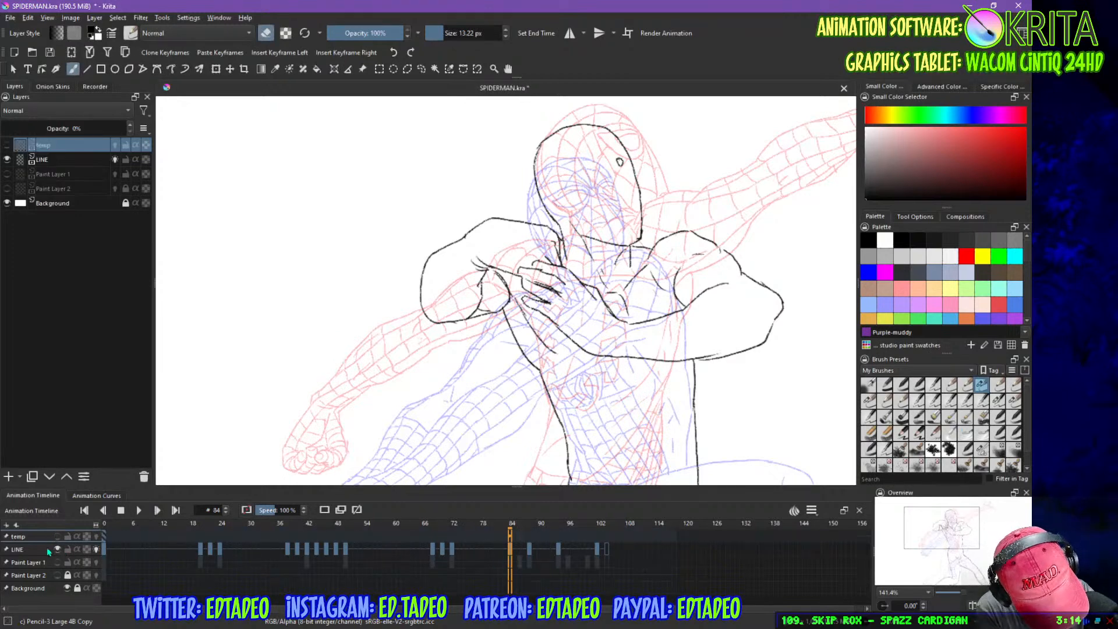
pyautogui.click(51, 550)
# - Erase the upper finger lines of the hand held at the chest and redraw the finger contours
pyautogui.press('e')
pyautogui.press('e')
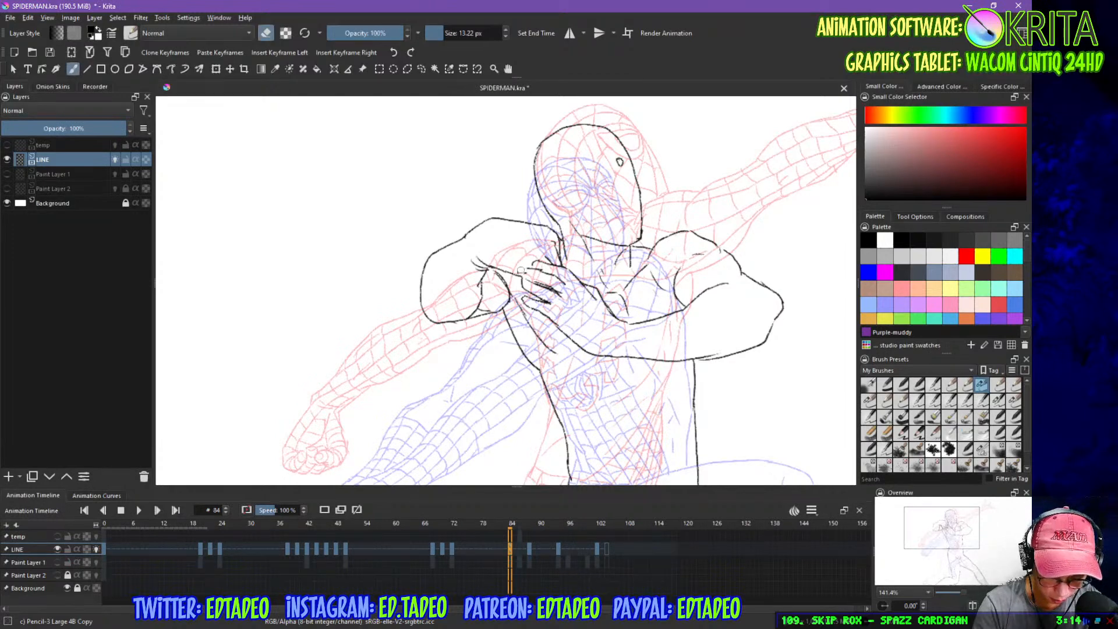
pyautogui.moveTo(533, 272)
pyautogui.mouseDown()
pyautogui.moveTo(554, 258)
pyautogui.moveTo(547, 277)
pyautogui.moveTo(560, 277)
pyautogui.mouseUp()
pyautogui.press('e')
pyautogui.press('e')
pyautogui.press('e')
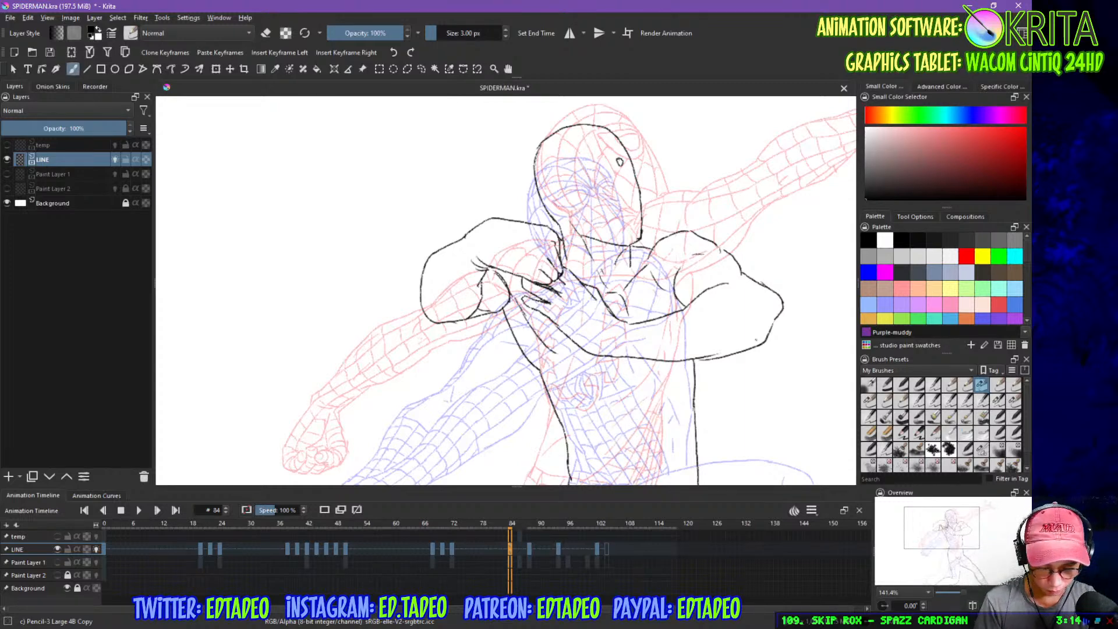
# - Ink the large teardrop-shaped eye outline beside the face's circle marker and the narrow far eye at the head's edge
pyautogui.hotkey('ctrl', '-')
pyautogui.hotkey('ctrl', '-')
pyautogui.scroll(-4, 687, 349)
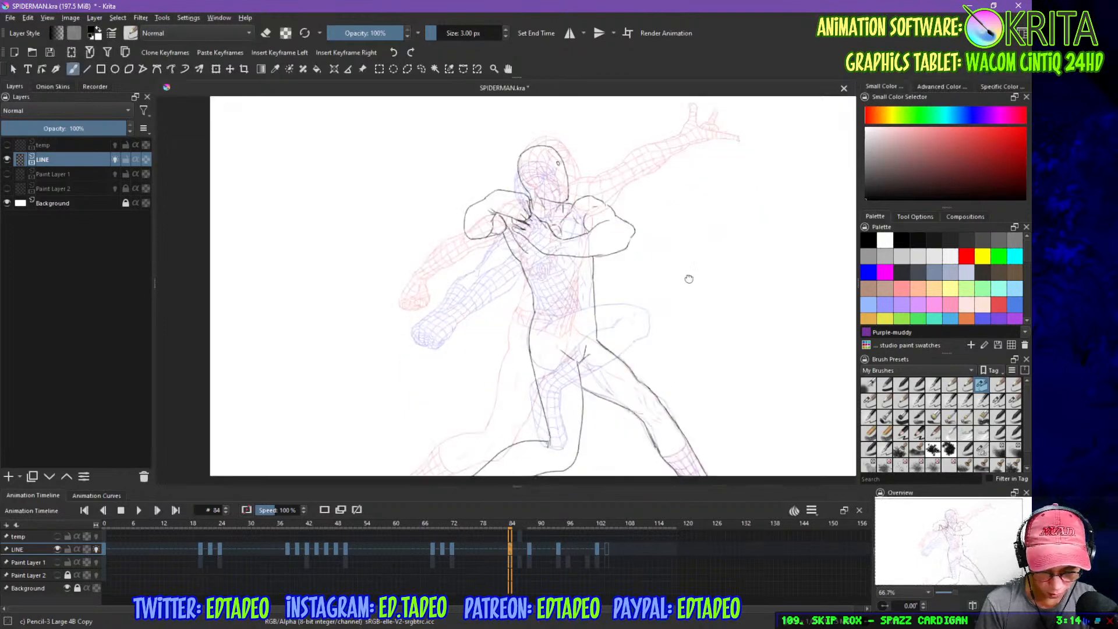
pyautogui.hotkey('ctrl', '+')
pyautogui.hotkey('ctrl', '+')
pyautogui.moveTo(612, 146); pyautogui.dragTo(542, 416)
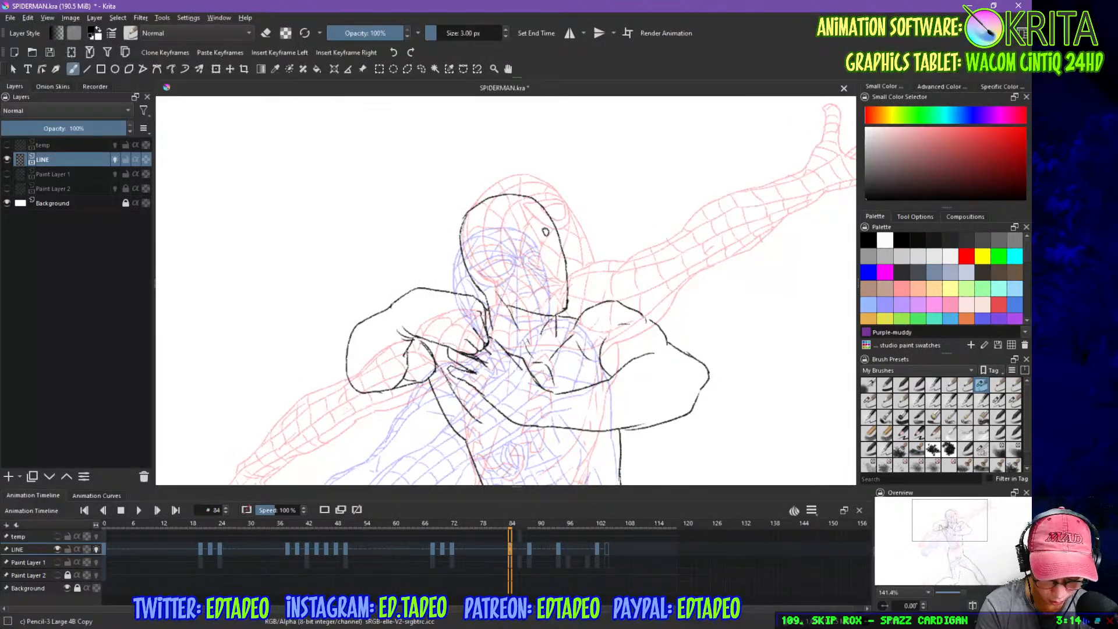
pyautogui.moveTo(542, 228); pyautogui.dragTo(495, 227)
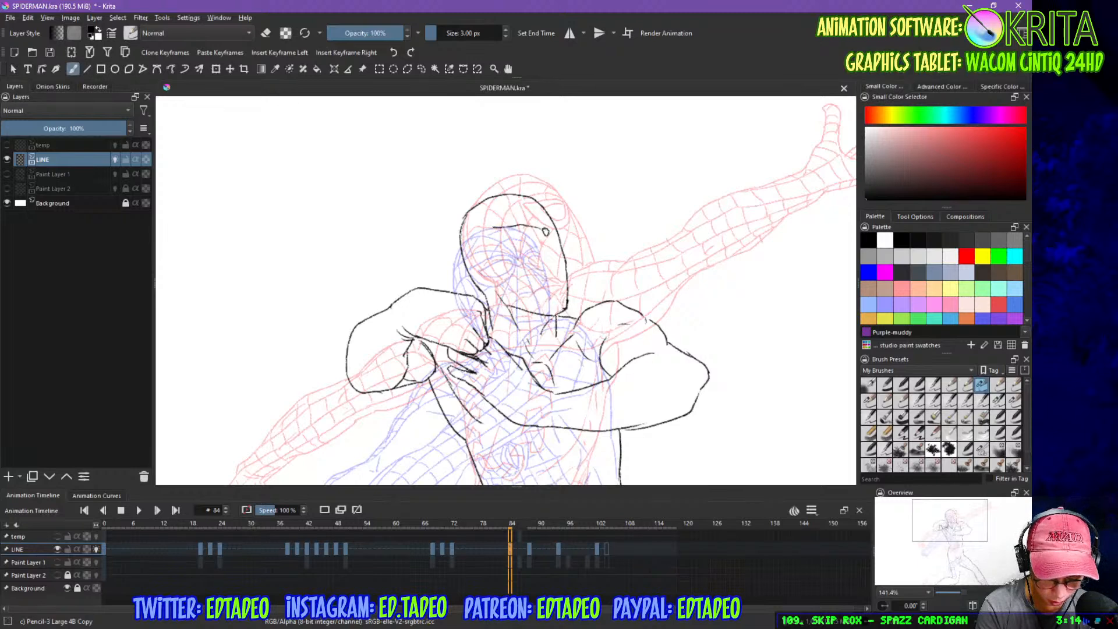
pyautogui.moveTo(494, 229)
pyautogui.mouseDown()
pyautogui.moveTo(525, 256)
pyautogui.moveTo(547, 230)
pyautogui.moveTo(530, 264)
pyautogui.mouseUp()
pyautogui.hotkey('ctrl', 'z')
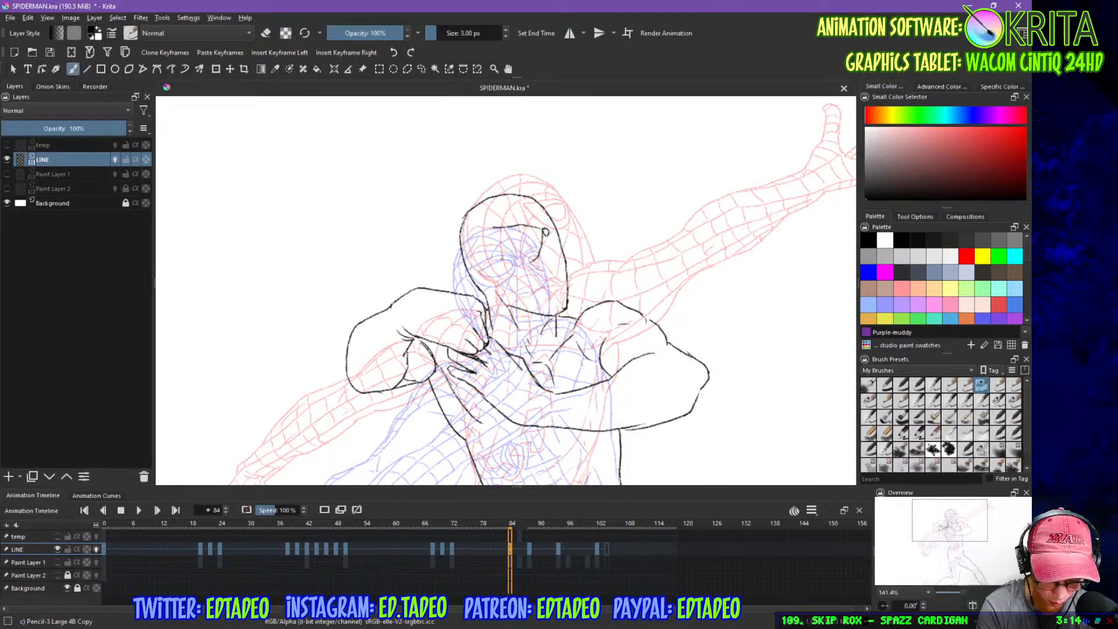
pyautogui.moveTo(488, 229)
pyautogui.mouseDown()
pyautogui.moveTo(520, 262)
pyautogui.moveTo(514, 254)
pyautogui.moveTo(545, 246)
pyautogui.mouseUp()
pyautogui.hotkey('ctrl', 'z')
pyautogui.press('e')
pyautogui.press('e')
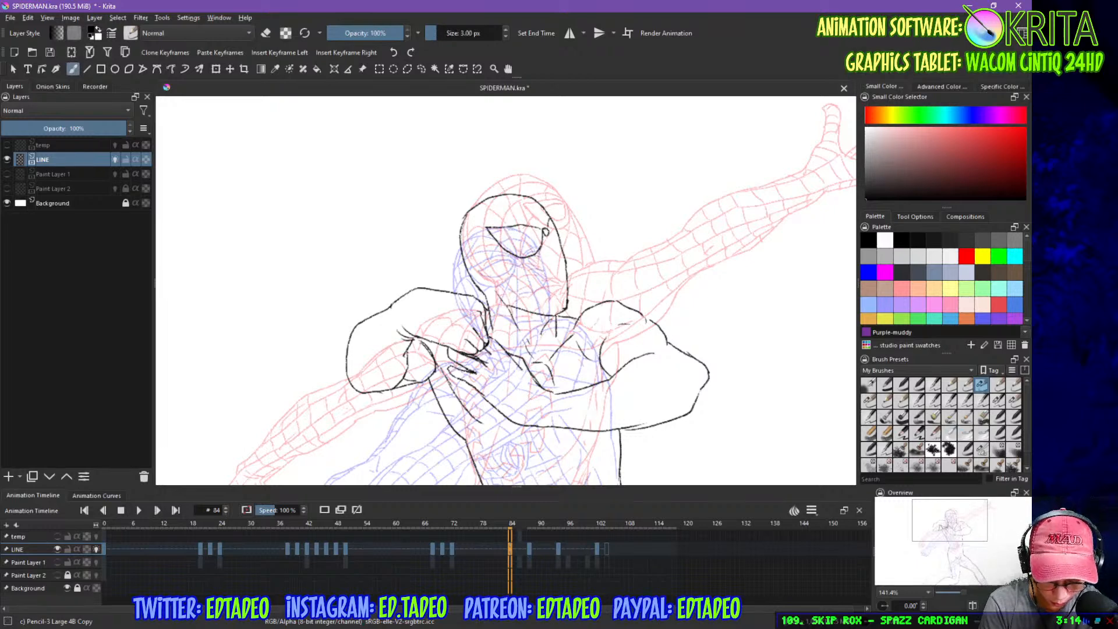
pyautogui.moveTo(547, 232); pyautogui.dragTo(561, 249)
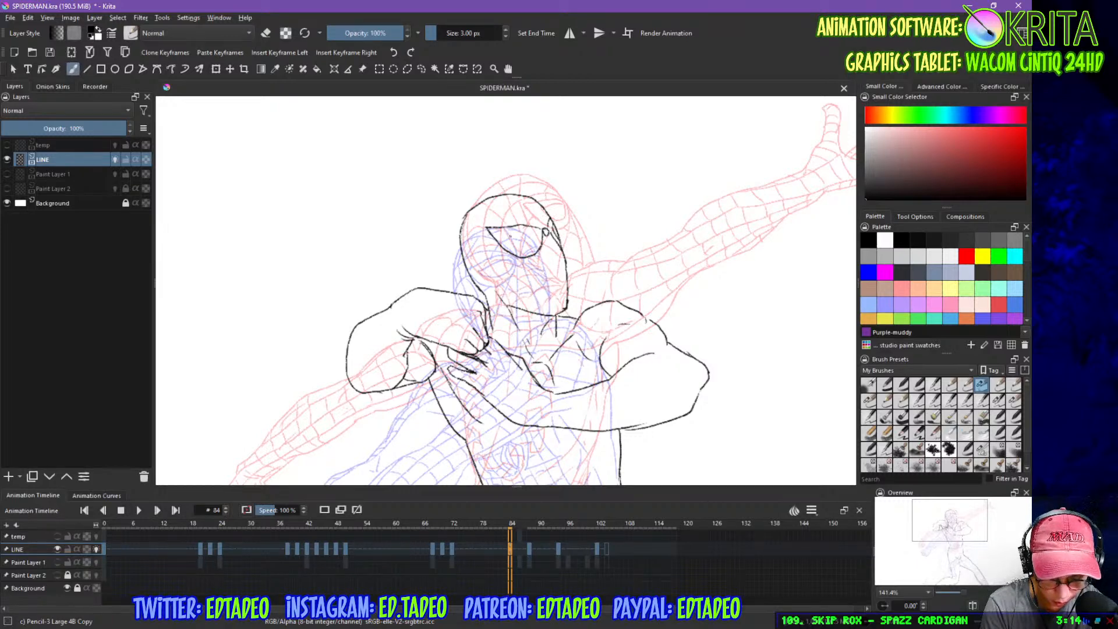
# - Ink the inner lens contour inside the large eye, following its outer outline
pyautogui.moveTo(498, 231); pyautogui.dragTo(519, 236)
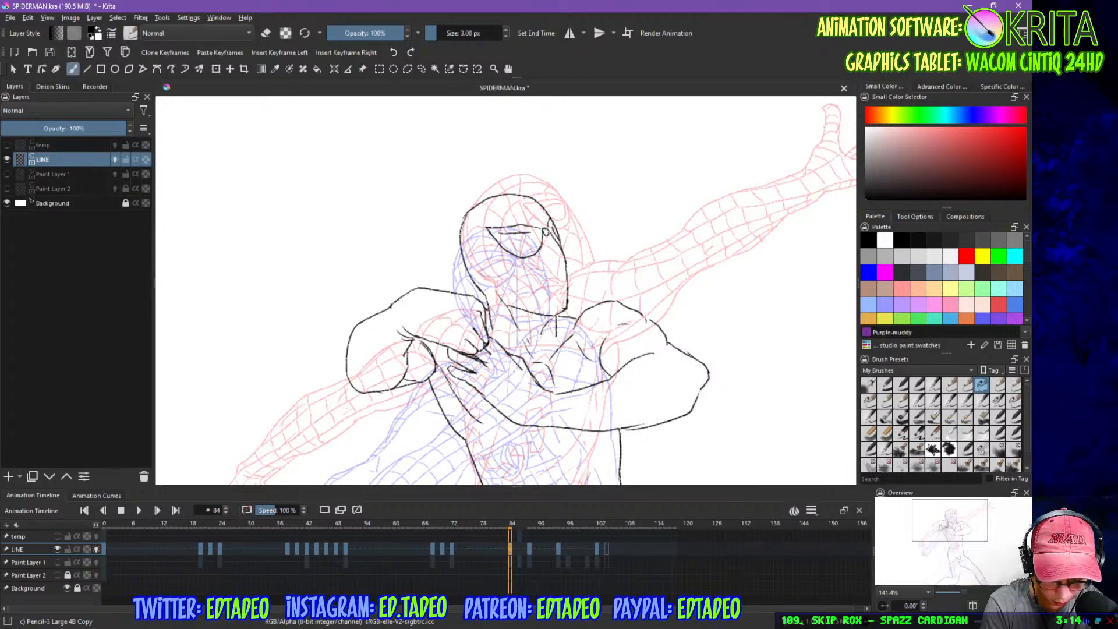
pyautogui.press('+')
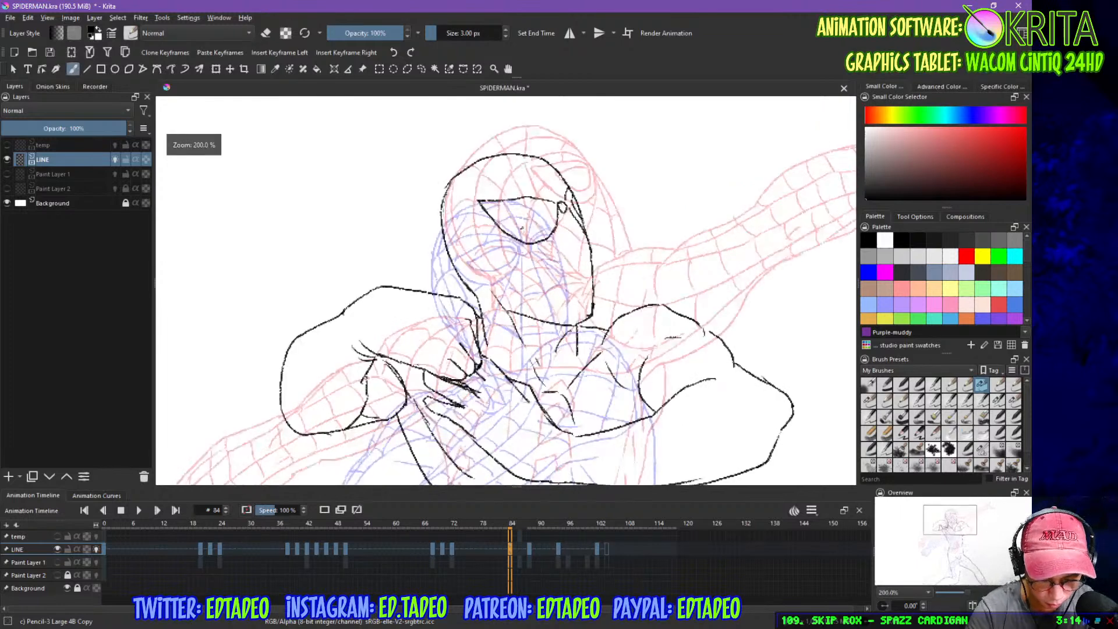
pyautogui.moveTo(496, 207); pyautogui.dragTo(558, 208)
pyautogui.hotkey('ctrl', 'z')
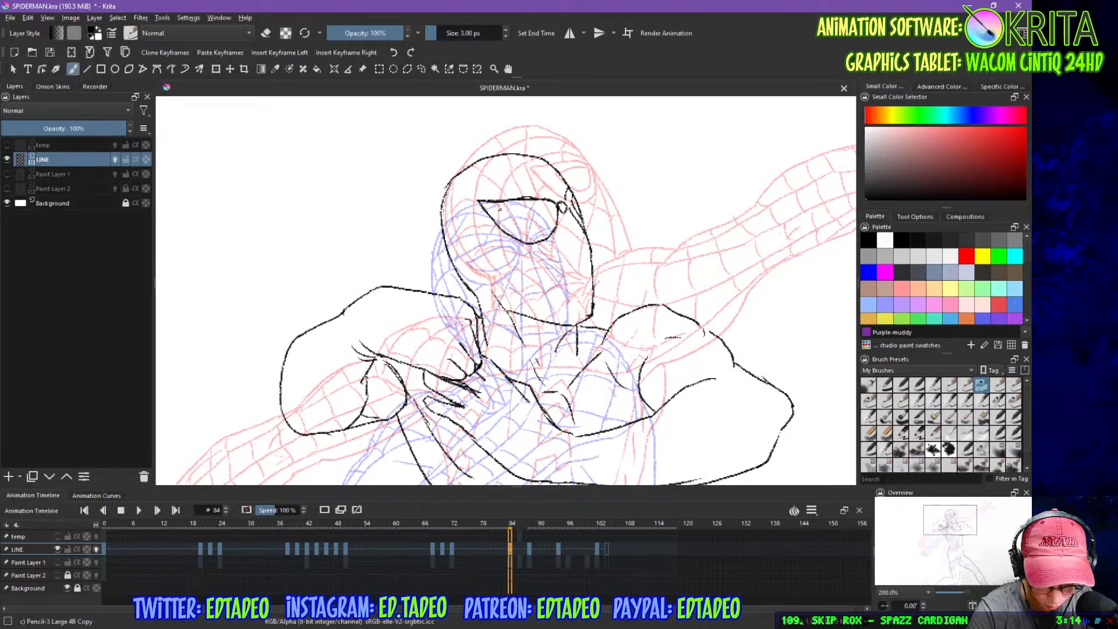
pyautogui.moveTo(632, 211)
pyautogui.mouseDown()
pyautogui.moveTo(644, 283)
pyautogui.moveTo(597, 448)
pyautogui.mouseUp()
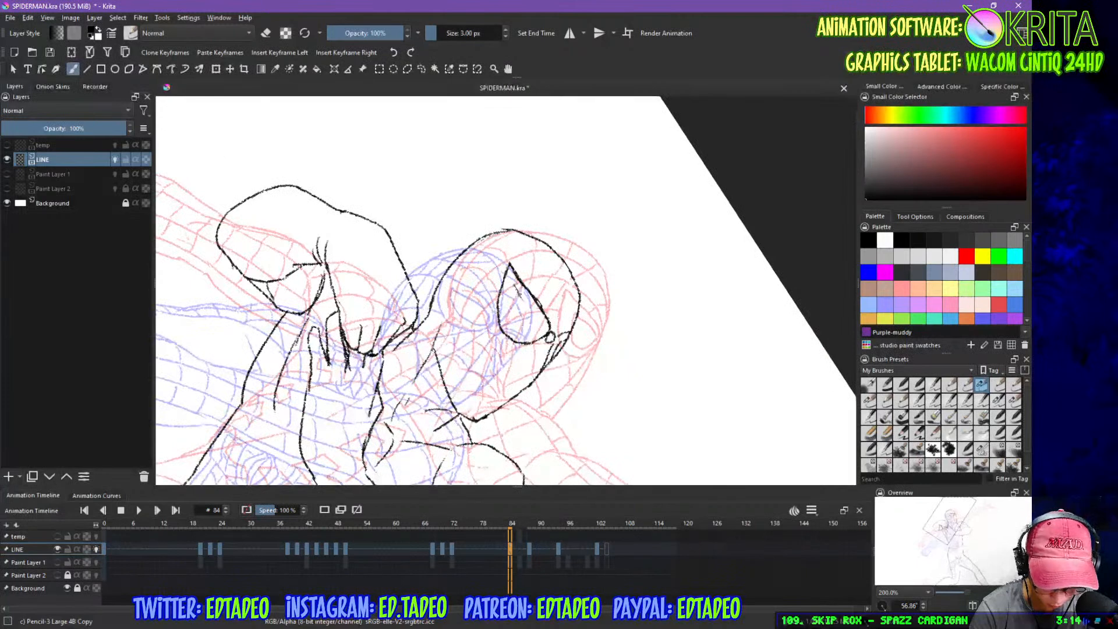
pyautogui.moveTo(513, 286); pyautogui.dragTo(546, 329)
pyautogui.moveTo(511, 284)
pyautogui.mouseDown()
pyautogui.moveTo(511, 314)
pyautogui.moveTo(543, 333)
pyautogui.mouseUp()
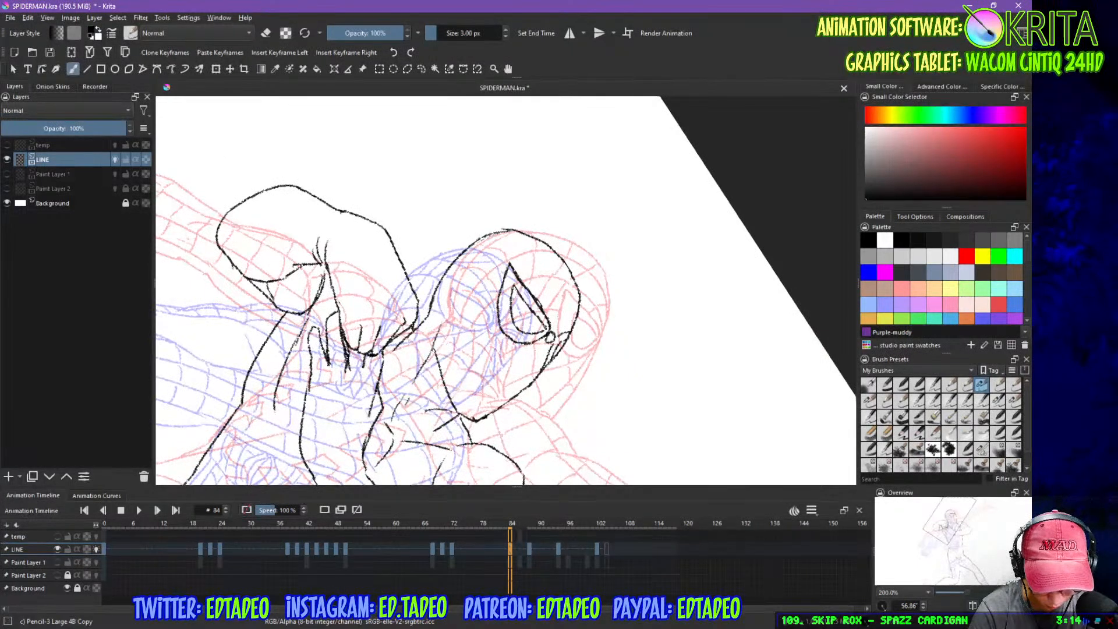
# - Ink short rib marks on the torso below the forearm and a broken line down its far side towards the waist
pyautogui.moveTo(600, 386); pyautogui.dragTo(661, 218)
pyautogui.moveTo(601, 365); pyautogui.dragTo(619, 197)
pyautogui.moveTo(599, 314); pyautogui.dragTo(648, 184)
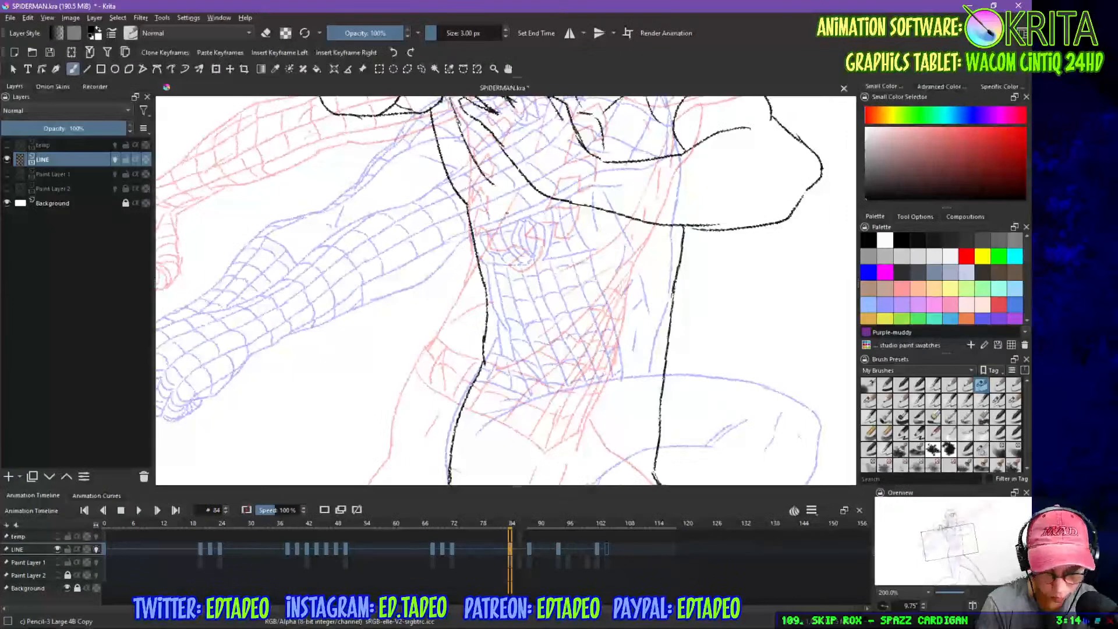
pyautogui.moveTo(510, 187)
pyautogui.mouseDown()
pyautogui.moveTo(523, 188)
pyautogui.moveTo(514, 245)
pyautogui.mouseUp()
pyautogui.moveTo(507, 265); pyautogui.dragTo(522, 277)
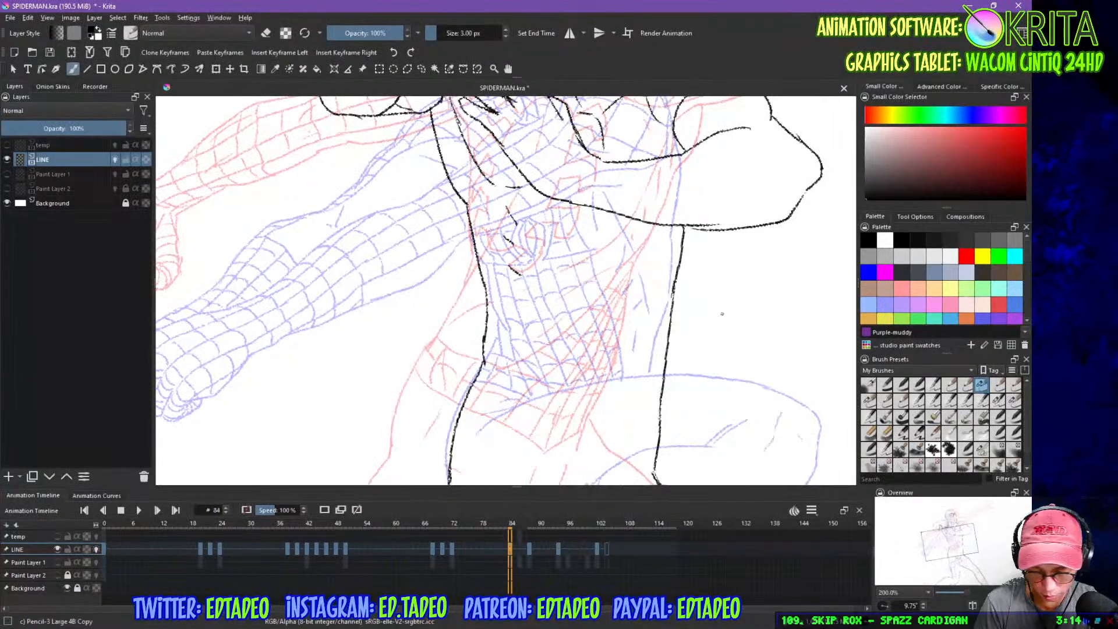
pyautogui.moveTo(623, 232); pyautogui.dragTo(618, 354)
pyautogui.scroll(-4, 648, 286)
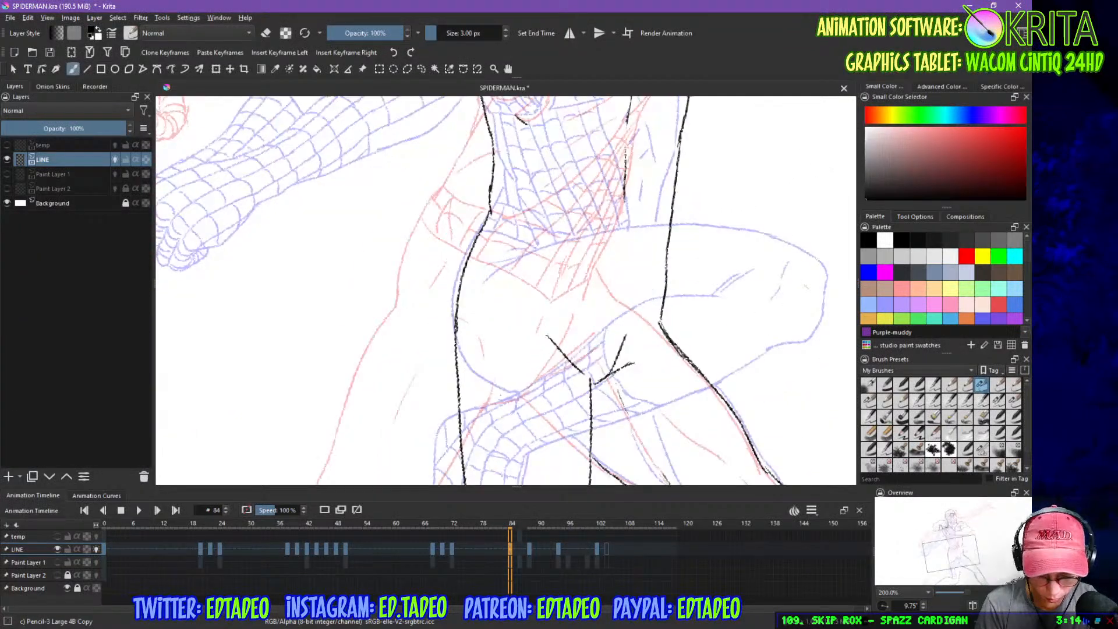
pyautogui.scroll(8, 617, 255)
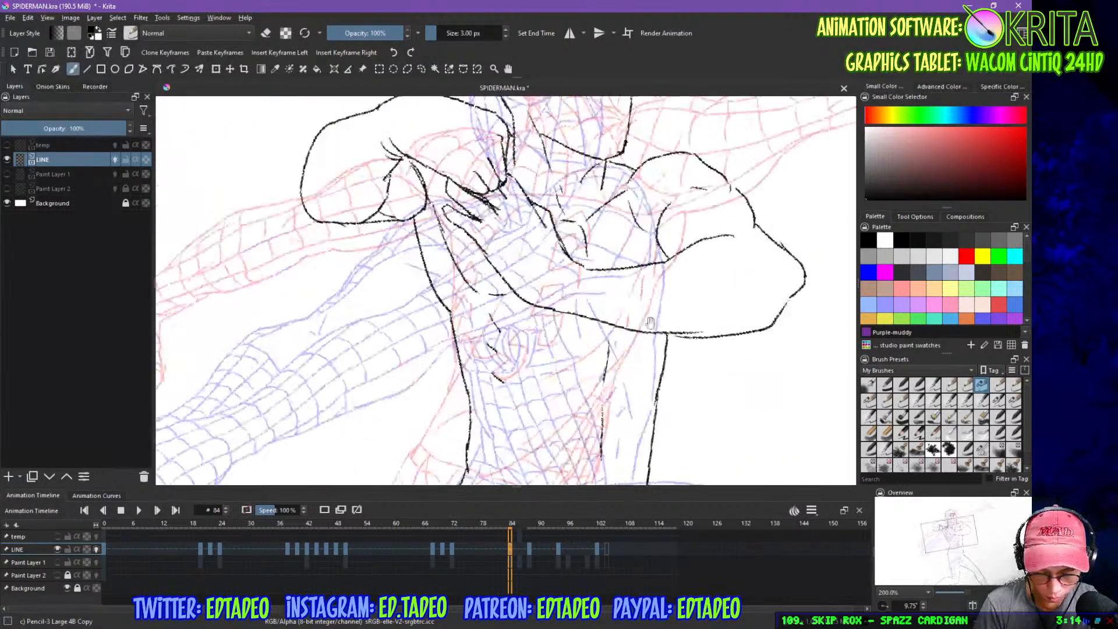
pyautogui.moveTo(600, 324); pyautogui.dragTo(609, 353)
# - Draw the spider emblem on the chest, just above the crossed forearm
pyautogui.moveTo(634, 209); pyautogui.dragTo(640, 237)
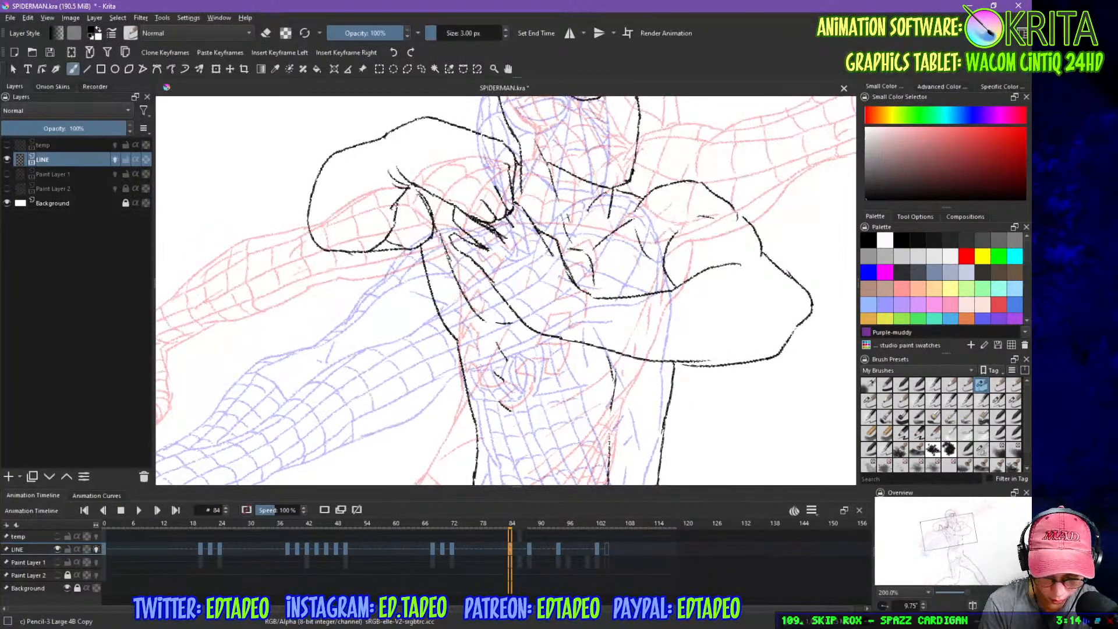
pyautogui.moveTo(598, 263)
pyautogui.mouseDown()
pyautogui.moveTo(587, 294)
pyautogui.moveTo(588, 275)
pyautogui.moveTo(606, 282)
pyautogui.moveTo(597, 265)
pyautogui.moveTo(623, 271)
pyautogui.moveTo(586, 282)
pyautogui.moveTo(575, 253)
pyautogui.moveTo(601, 296)
pyautogui.moveTo(626, 295)
pyautogui.moveTo(574, 284)
pyautogui.mouseUp()
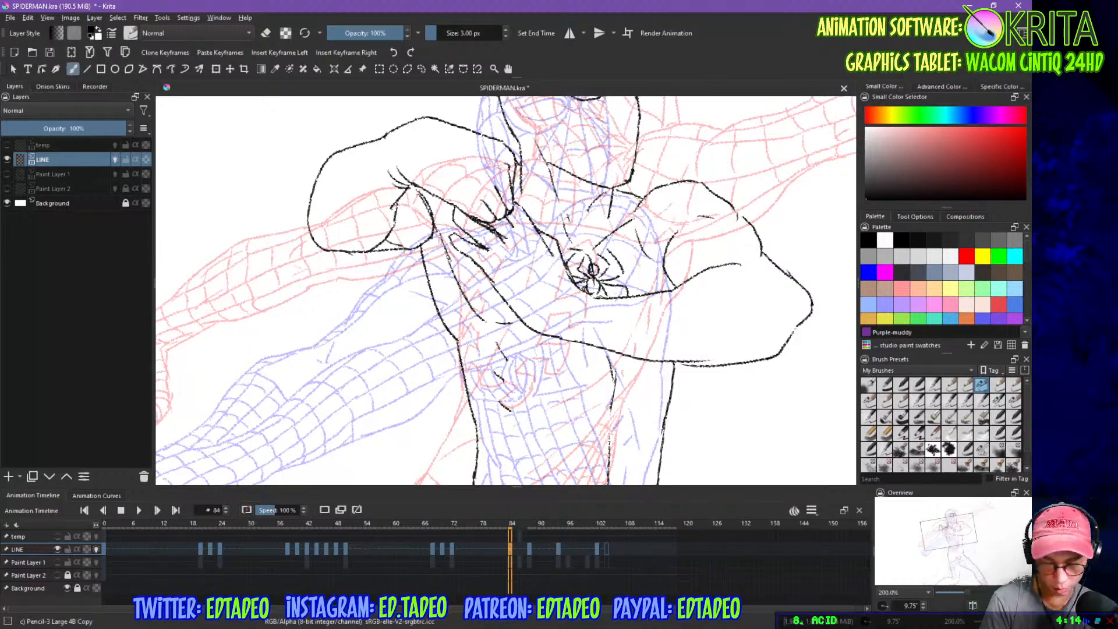
# - Ink two web lines on the mask from the circle marker beside the eye down to the jaw
pyautogui.moveTo(590, 214)
pyautogui.mouseDown()
pyautogui.moveTo(585, 240)
pyautogui.moveTo(670, 335)
pyautogui.mouseUp()
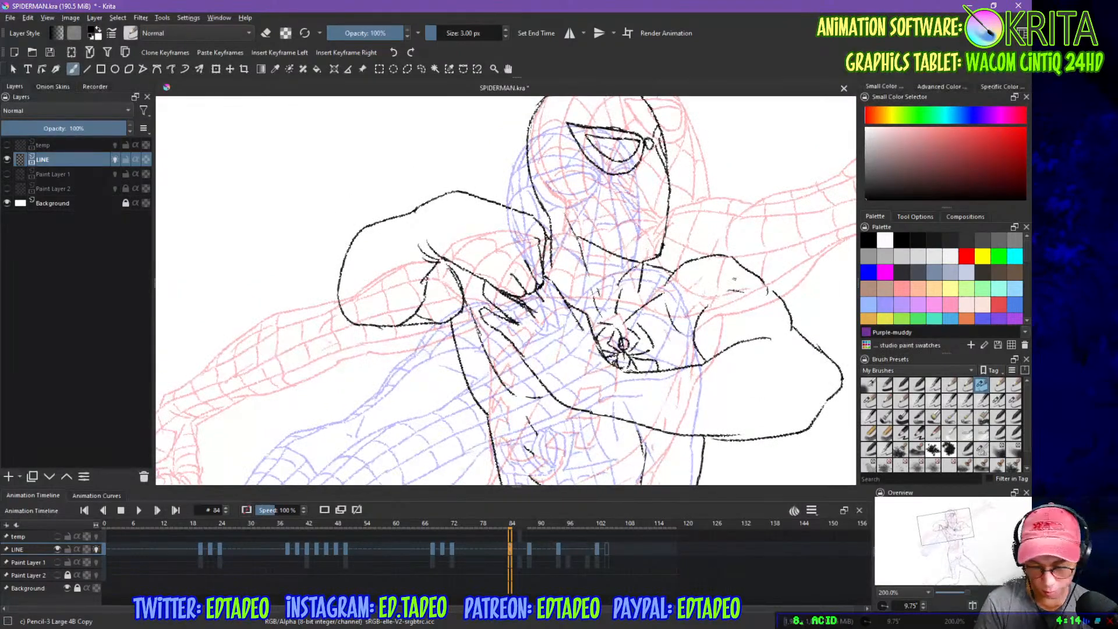
pyautogui.moveTo(661, 263); pyautogui.dragTo(625, 310)
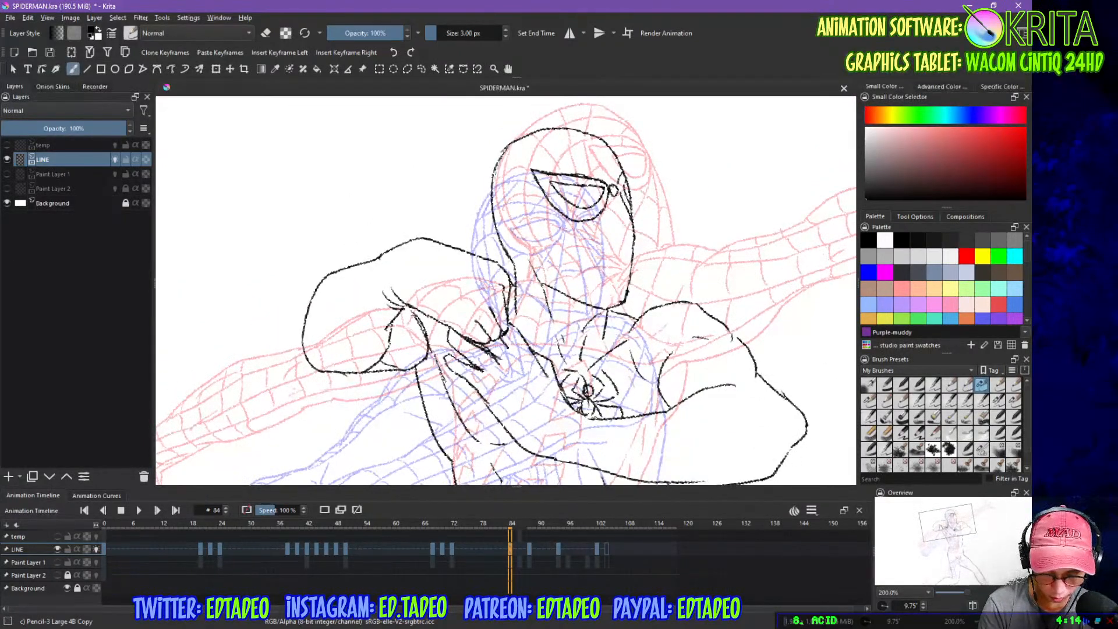
pyautogui.moveTo(610, 196); pyautogui.dragTo(599, 307)
pyautogui.moveTo(617, 195)
pyautogui.mouseDown()
pyautogui.moveTo(633, 263)
pyautogui.moveTo(599, 216)
pyautogui.moveTo(558, 287)
pyautogui.mouseUp()
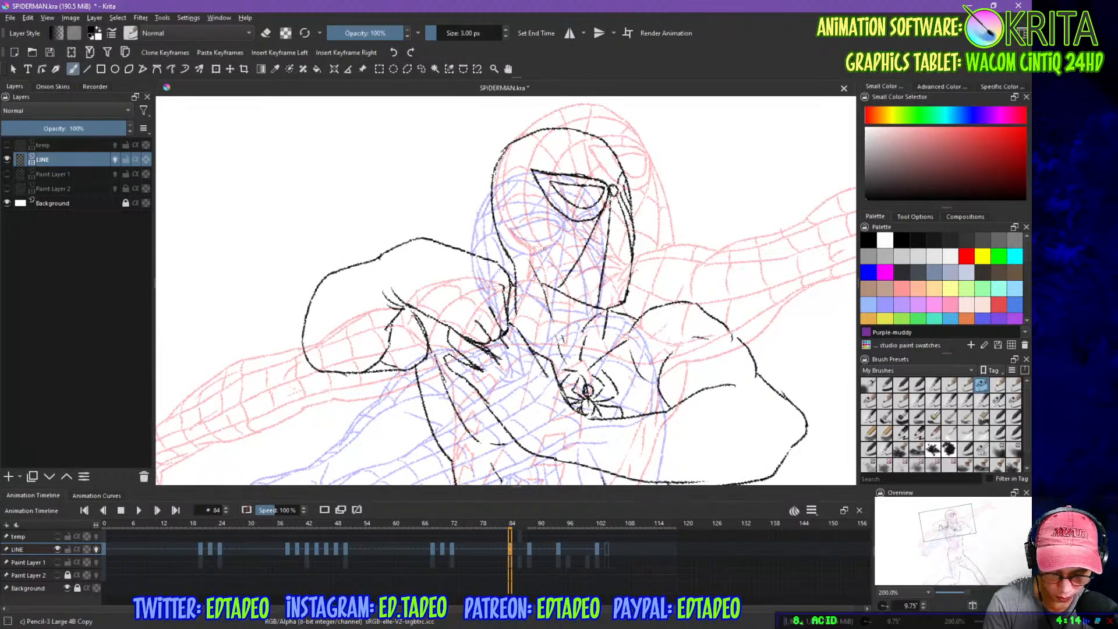
# - Erase the mask's old jaw line and ink a short new chin edge slightly higher up
pyautogui.press('e')
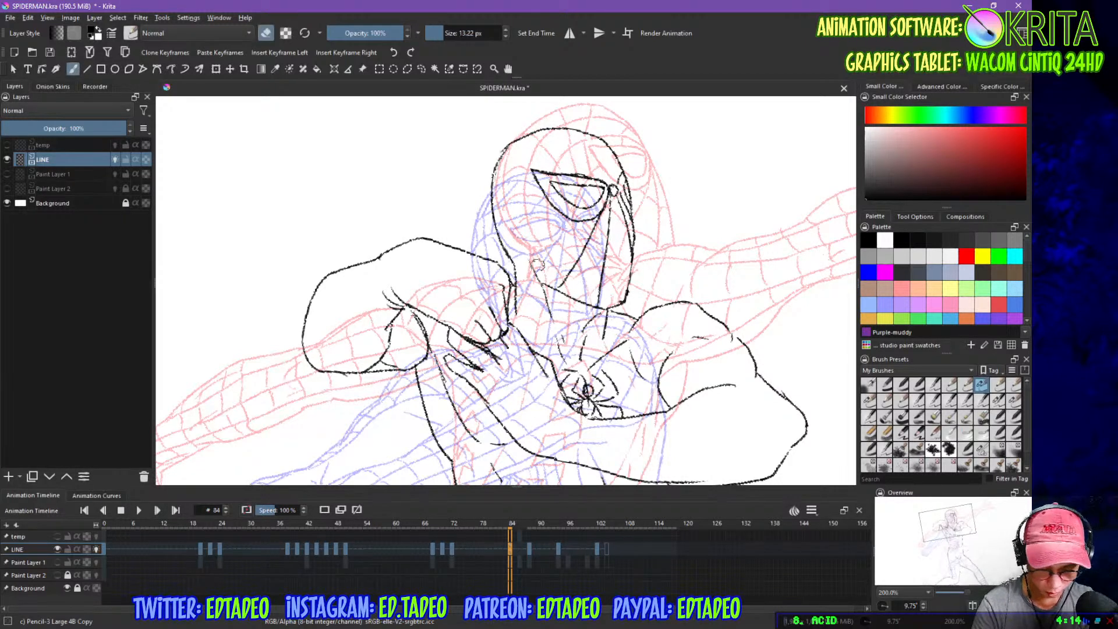
pyautogui.moveTo(540, 282)
pyautogui.mouseDown()
pyautogui.moveTo(616, 307)
pyautogui.moveTo(626, 299)
pyautogui.moveTo(565, 279)
pyautogui.moveTo(634, 292)
pyautogui.mouseUp()
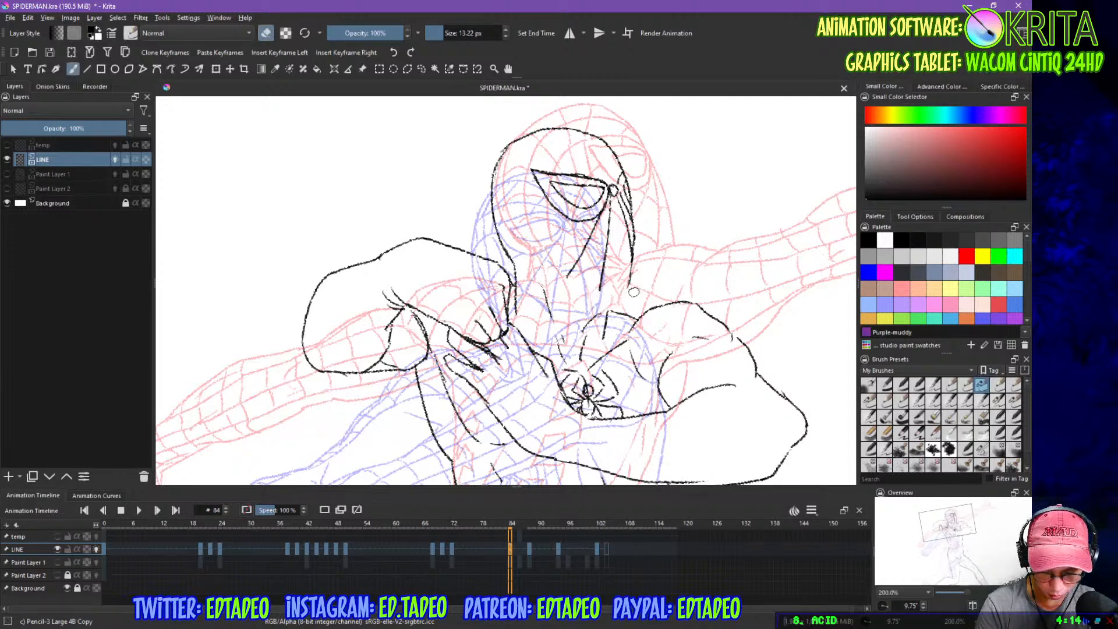
pyautogui.press('e')
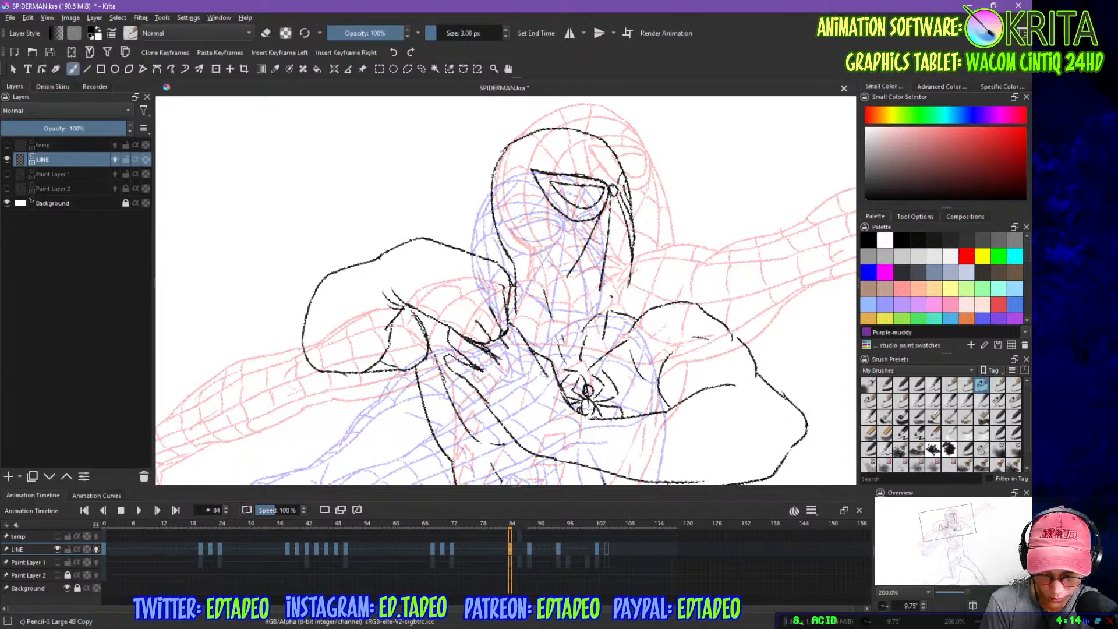
pyautogui.moveTo(600, 294); pyautogui.dragTo(628, 292)
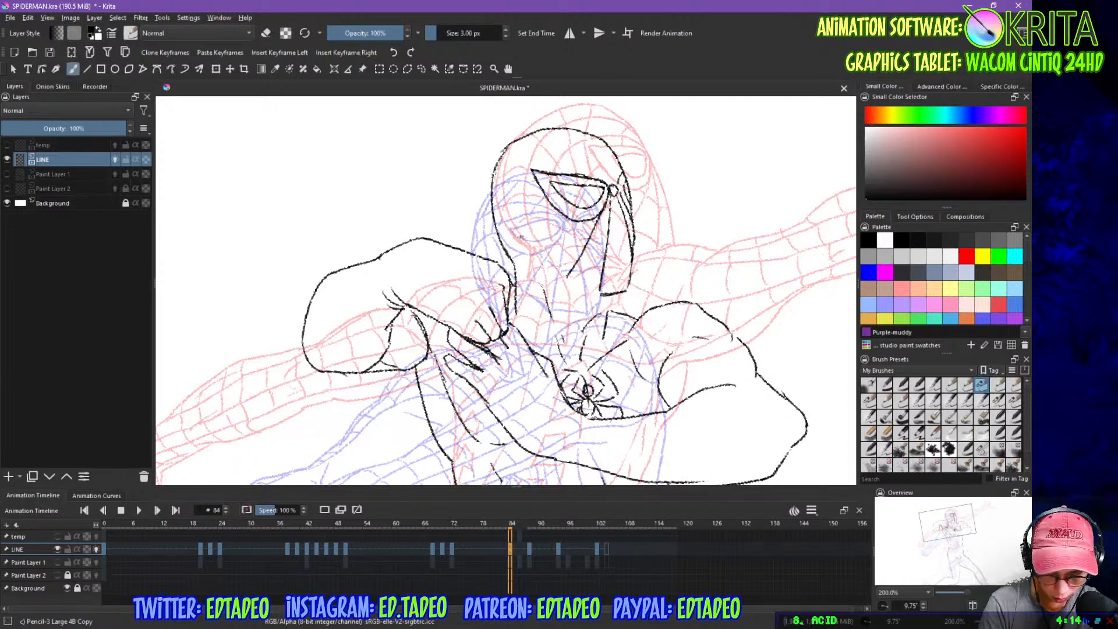
# - Re-ink the curved jaw line from the cheek to the chin and extend the neck line up beneath it
pyautogui.moveTo(517, 235)
pyautogui.mouseDown()
pyautogui.moveTo(531, 257)
pyautogui.moveTo(590, 285)
pyautogui.mouseUp()
pyautogui.hotkey('ctrl', 'z')
pyautogui.hotkey('ctrl', 'z')
pyautogui.moveTo(536, 261); pyautogui.dragTo(598, 291)
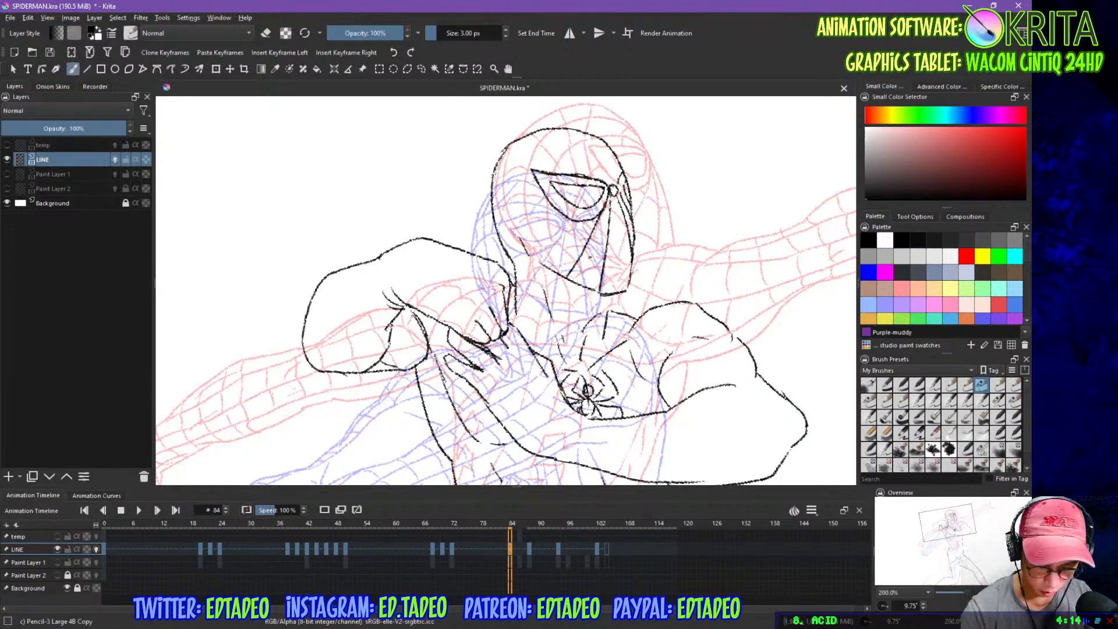
pyautogui.moveTo(538, 264); pyautogui.dragTo(595, 294)
pyautogui.moveTo(569, 284)
pyautogui.mouseDown()
pyautogui.moveTo(606, 295)
pyautogui.moveTo(589, 324)
pyautogui.moveTo(604, 323)
pyautogui.mouseUp()
# - Extend the new jaw line up along the cheek and clean up where it meets the web lines
pyautogui.press('e')
pyautogui.press('e')
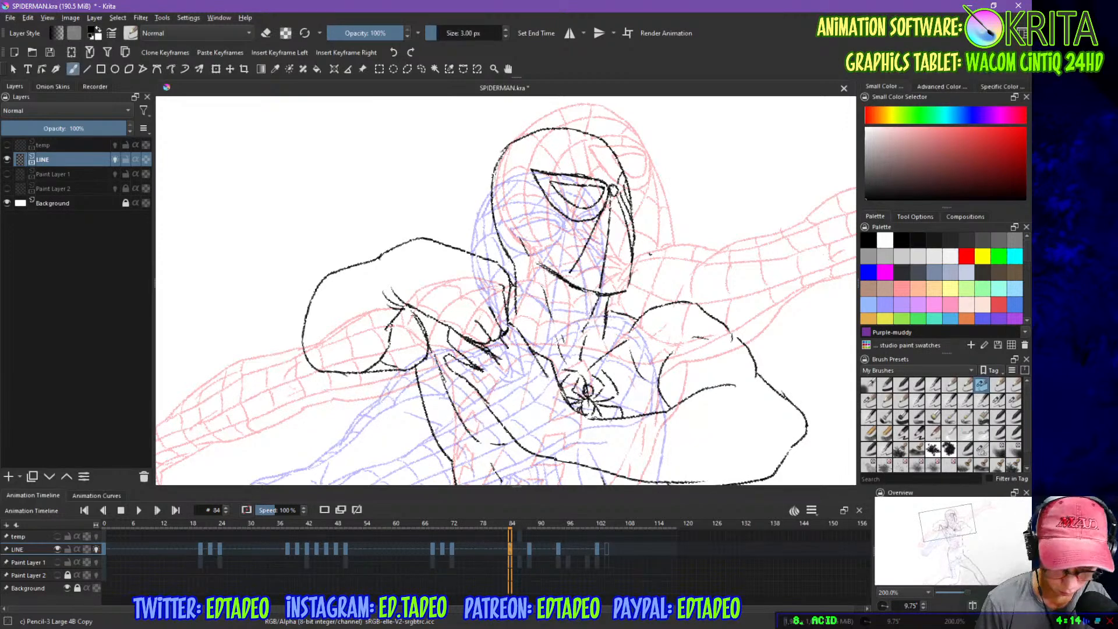
pyautogui.moveTo(526, 236)
pyautogui.mouseDown()
pyautogui.moveTo(535, 261)
pyautogui.moveTo(520, 245)
pyautogui.mouseUp()
pyautogui.press('e')
pyautogui.press('e')
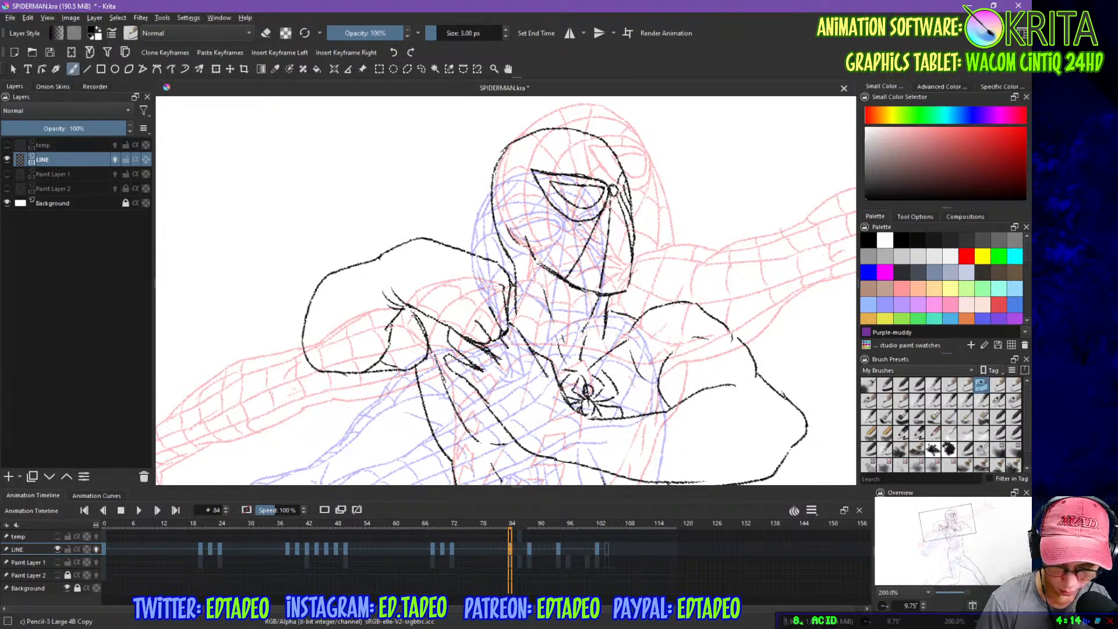
# - Ink radiating web lines across the cheek, forehead and crown of the mask towards the circle marker
pyautogui.moveTo(529, 217); pyautogui.dragTo(571, 244)
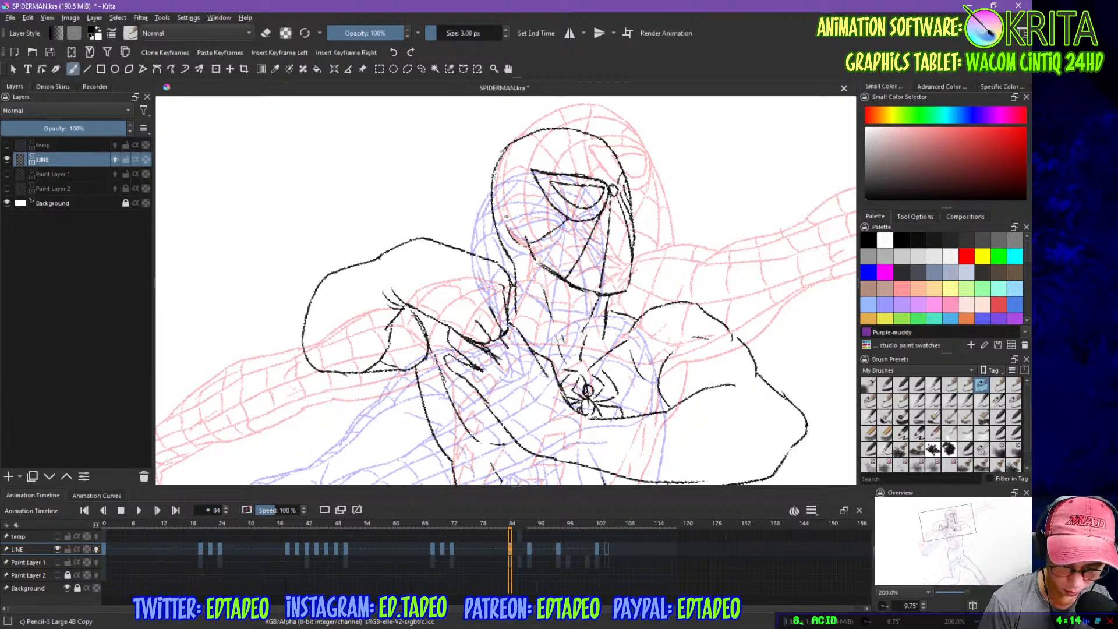
pyautogui.moveTo(505, 217)
pyautogui.mouseDown()
pyautogui.moveTo(540, 195)
pyautogui.moveTo(537, 153)
pyautogui.moveTo(609, 186)
pyautogui.mouseUp()
pyautogui.hotkey('ctrl', 'z')
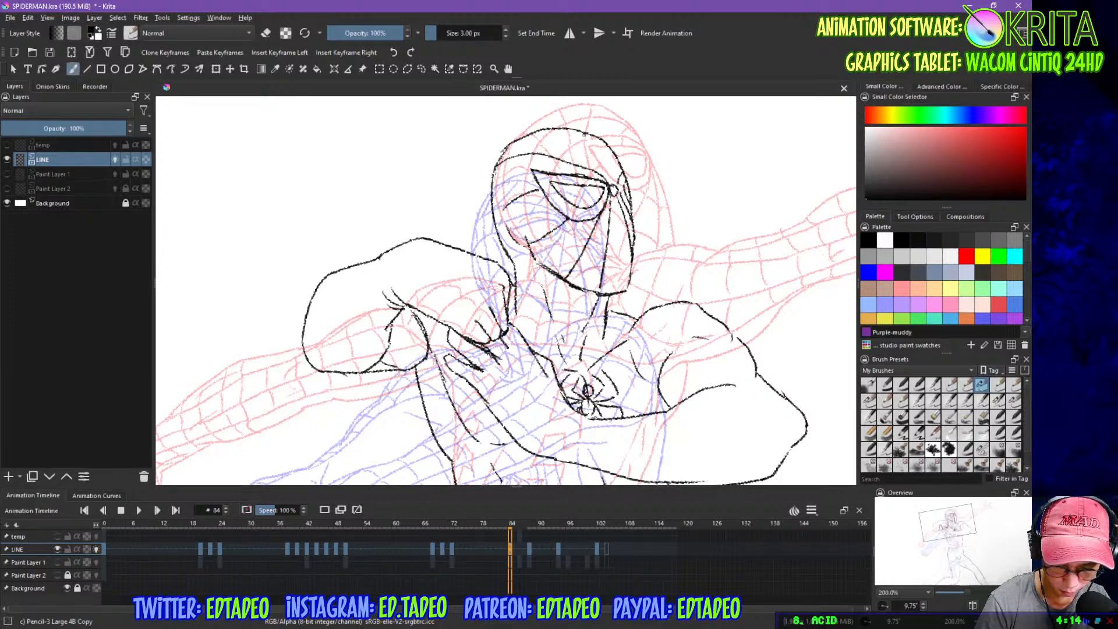
pyautogui.moveTo(583, 134); pyautogui.dragTo(614, 186)
pyautogui.moveTo(524, 142); pyautogui.dragTo(576, 148)
pyautogui.moveTo(609, 143); pyautogui.dragTo(615, 186)
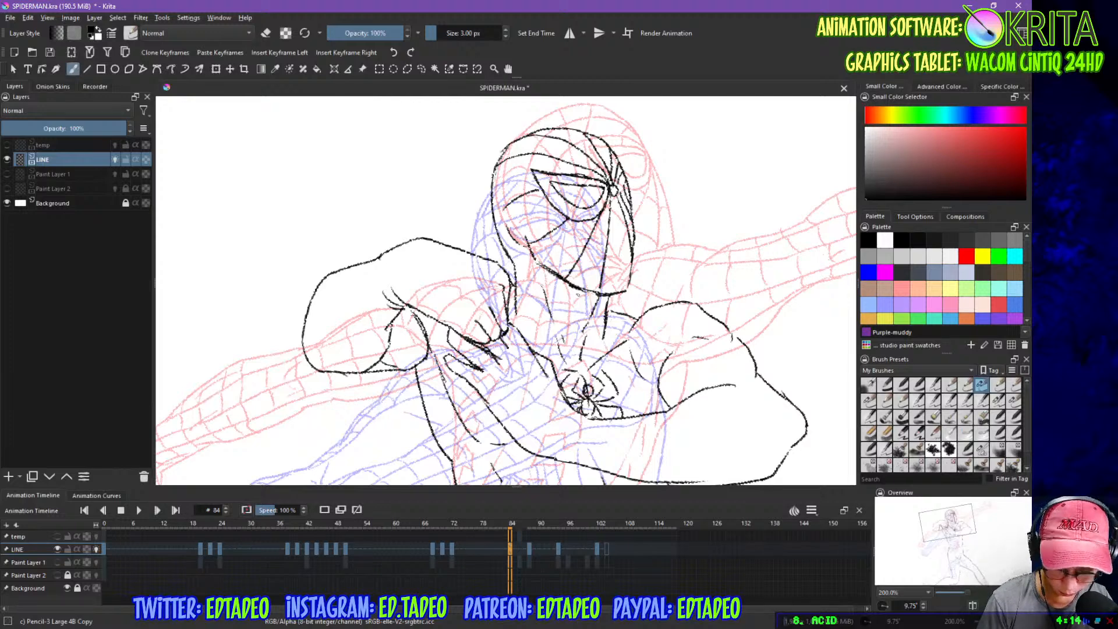
# - Play back the whole animation with the full figure in view, then return to frame 84
pyautogui.moveTo(543, 269)
pyautogui.mouseDown()
pyautogui.moveTo(574, 292)
pyautogui.moveTo(625, 291)
pyautogui.moveTo(604, 319)
pyautogui.moveTo(673, 226)
pyautogui.moveTo(700, 150)
pyautogui.mouseUp()
pyautogui.press('e')
pyautogui.press('e')
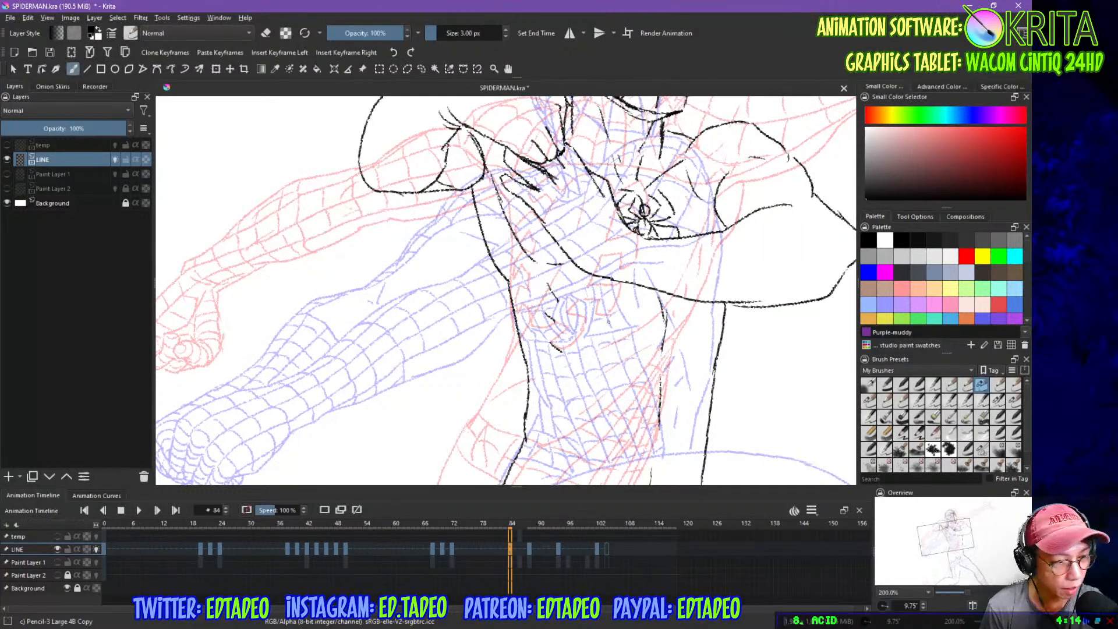
pyautogui.press('5')
pyautogui.press('2')
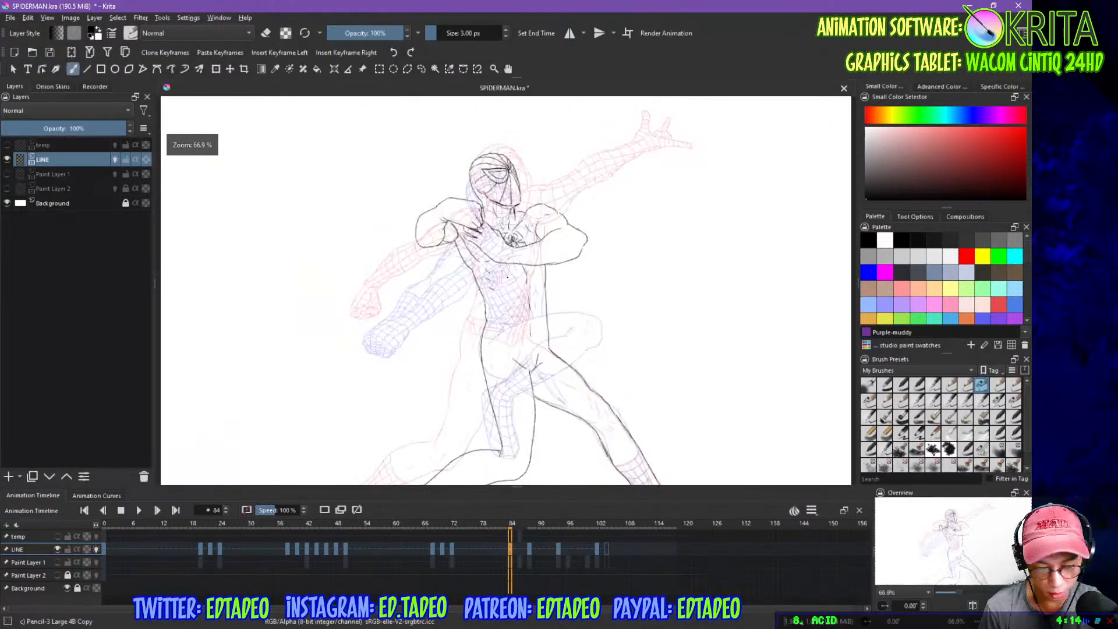
pyautogui.press('space')
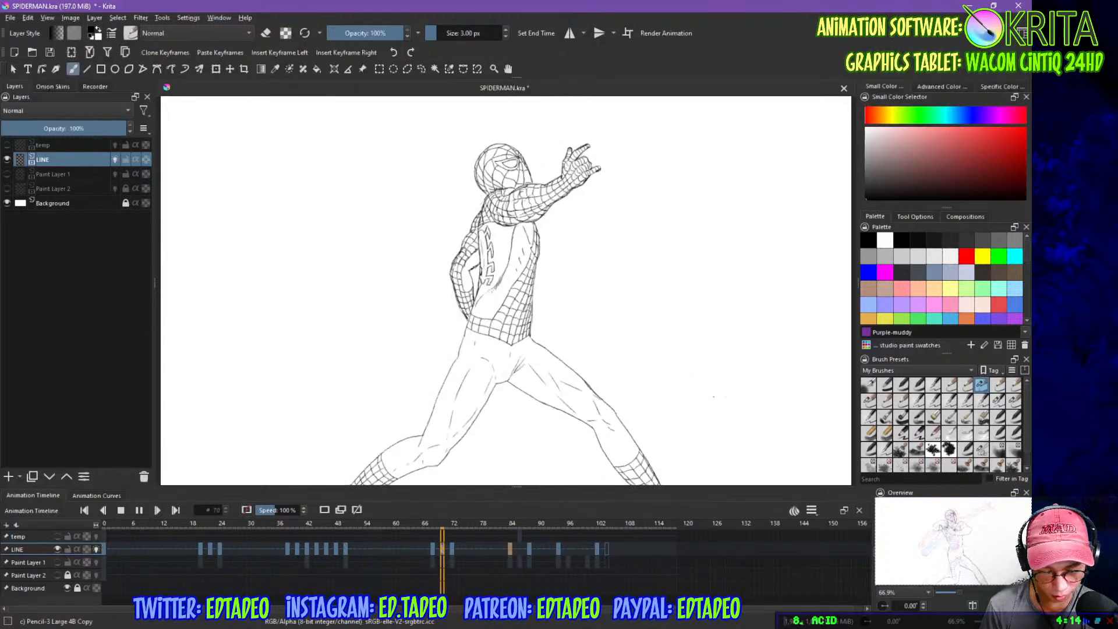
pyautogui.hotkey('ctrl', 'p')
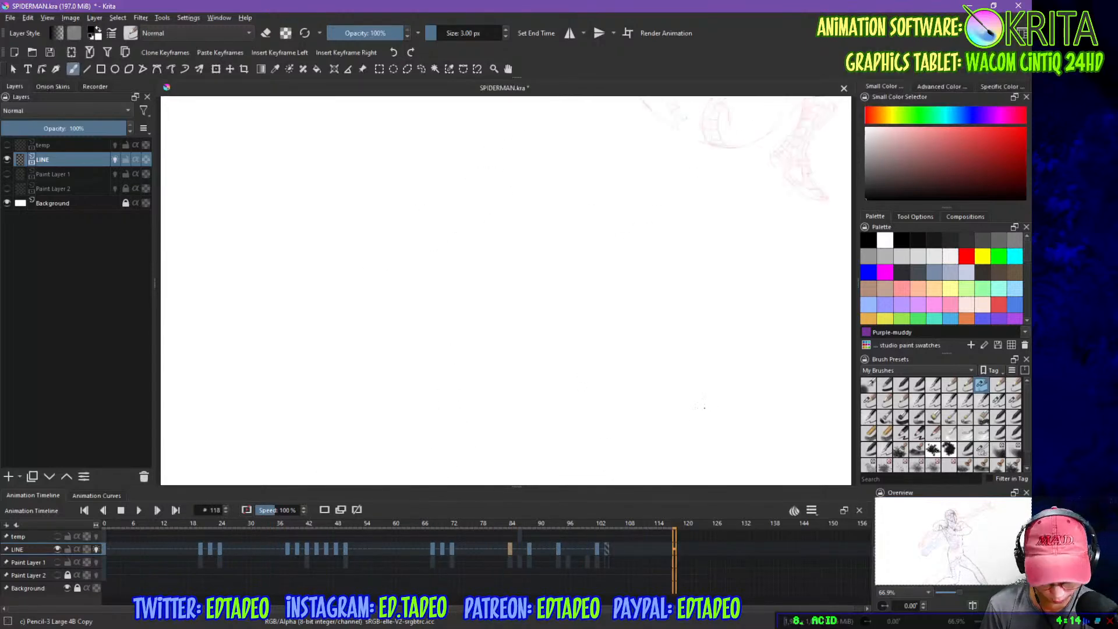
pyautogui.click(512, 527)
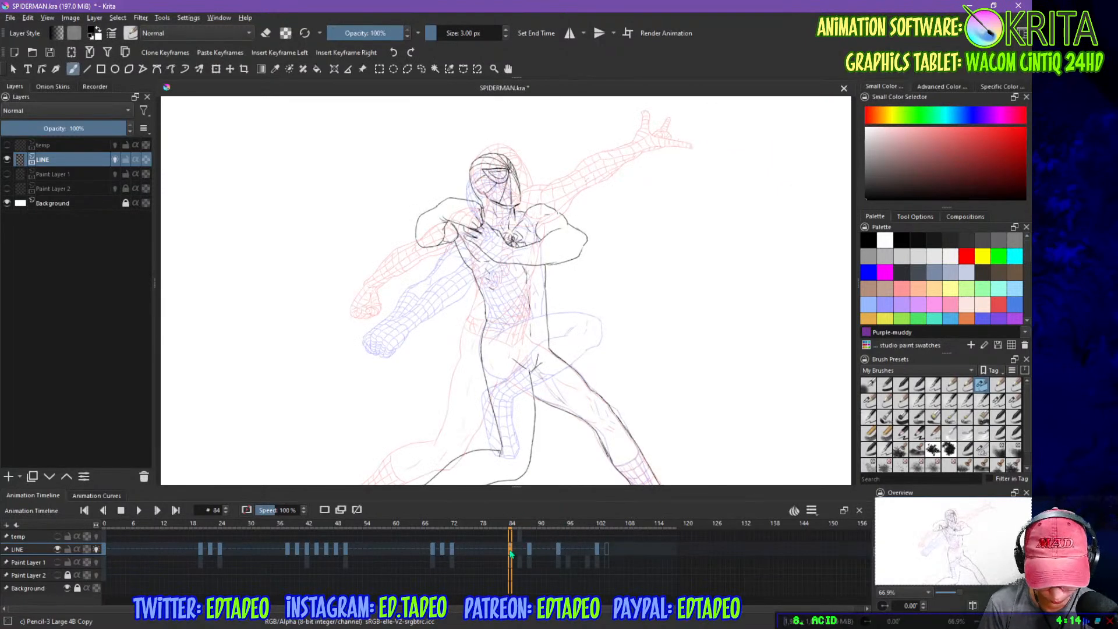
# - Ink the inner suit-panel outline on the crossed arm between shoulder and elbow, erasing the stray line end
pyautogui.hotkey('ctrl', '+')
pyautogui.hotkey('ctrl', '+')
pyautogui.hotkey('ctrl', '+')
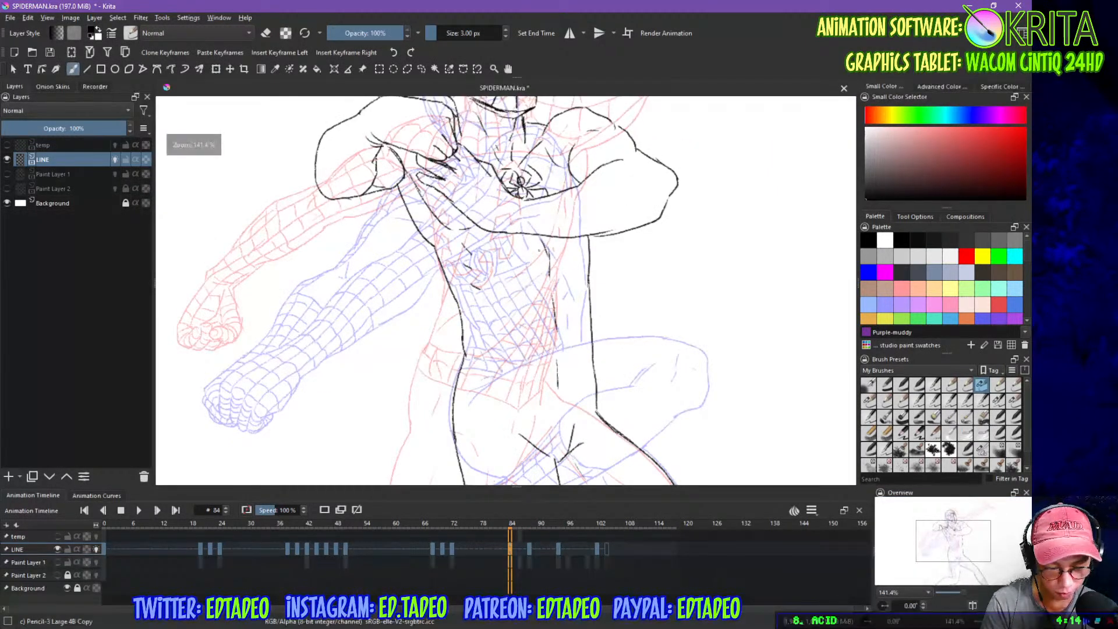
pyautogui.moveTo(643, 303); pyautogui.dragTo(686, 353)
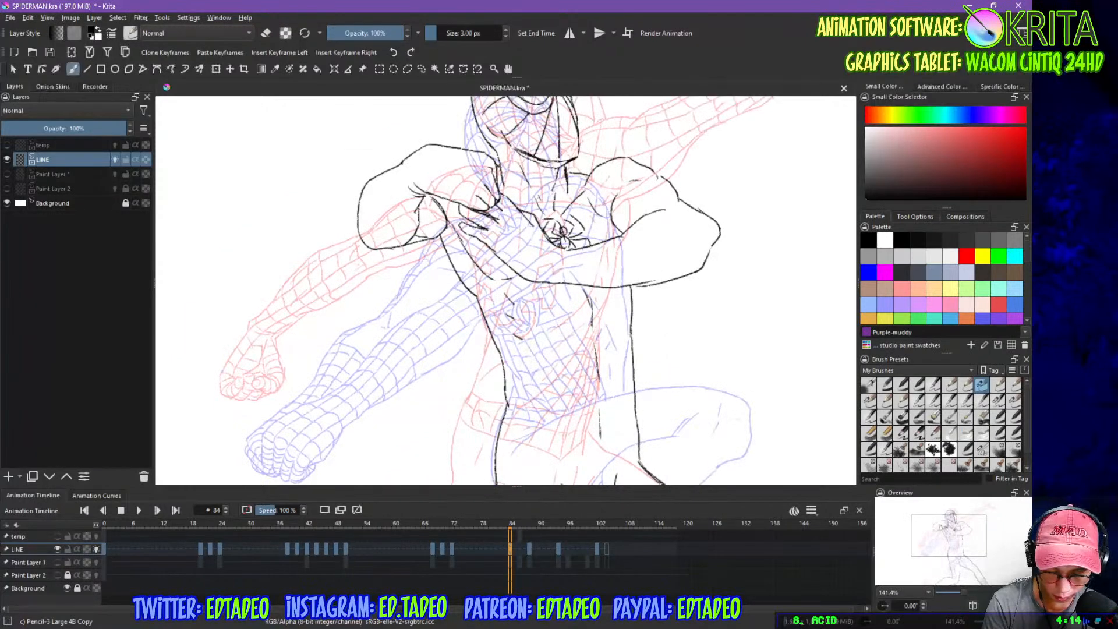
pyautogui.moveTo(643, 181); pyautogui.dragTo(676, 211)
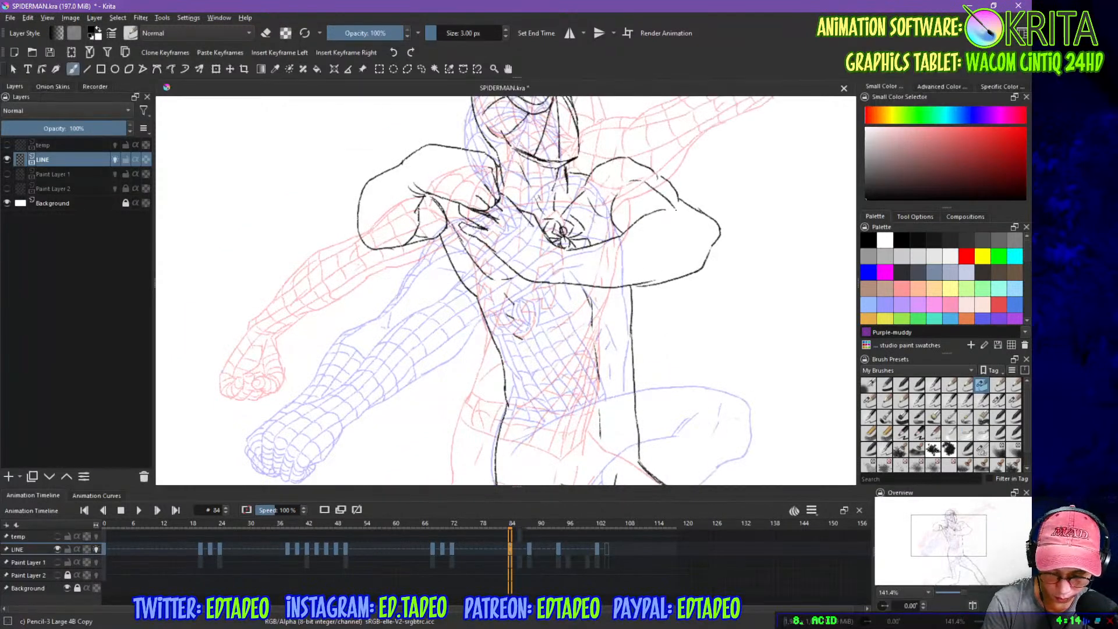
pyautogui.moveTo(620, 237)
pyautogui.mouseDown()
pyautogui.moveTo(633, 251)
pyautogui.moveTo(679, 222)
pyautogui.mouseUp()
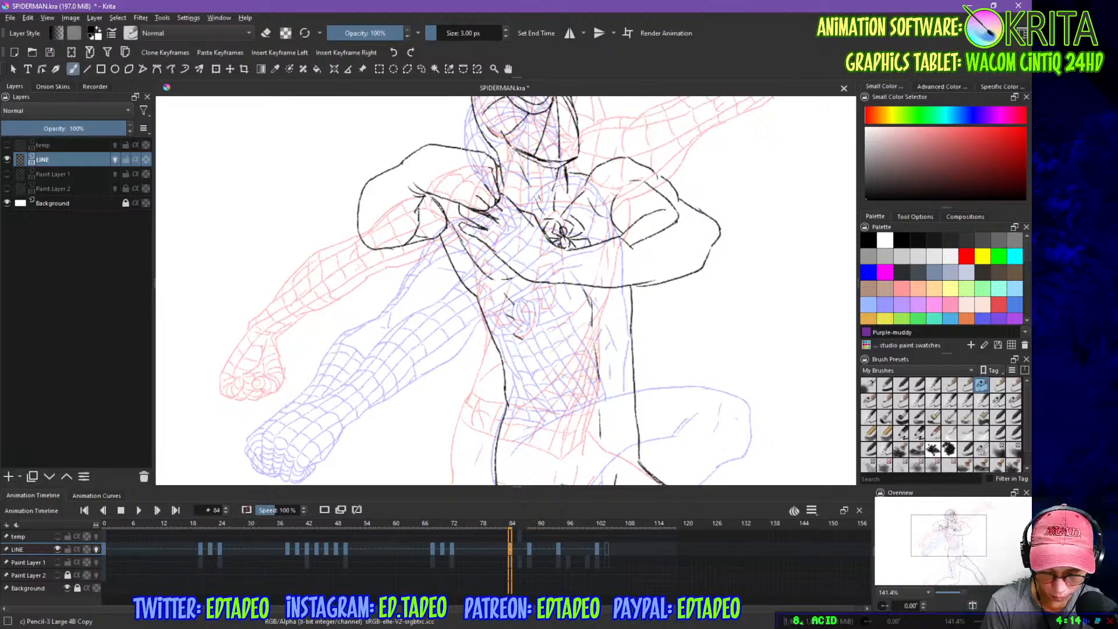
pyautogui.press('e')
pyautogui.moveTo(635, 252); pyautogui.dragTo(633, 248)
pyautogui.press('e')
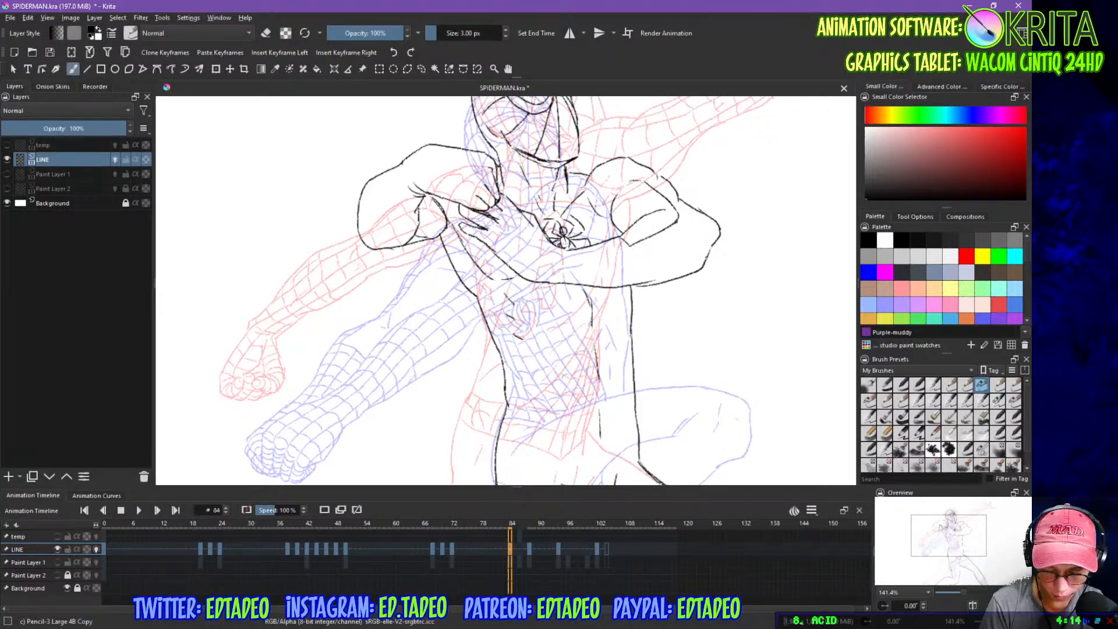
# - Ink a curved panel line where the crossed arm's shoulder meets the chest and a diagonal line beside the ribs
pyautogui.moveTo(637, 178)
pyautogui.mouseDown()
pyautogui.moveTo(604, 199)
pyautogui.moveTo(607, 243)
pyautogui.mouseUp()
pyautogui.hotkey('ctrl', 'z')
pyautogui.moveTo(475, 238); pyautogui.dragTo(505, 279)
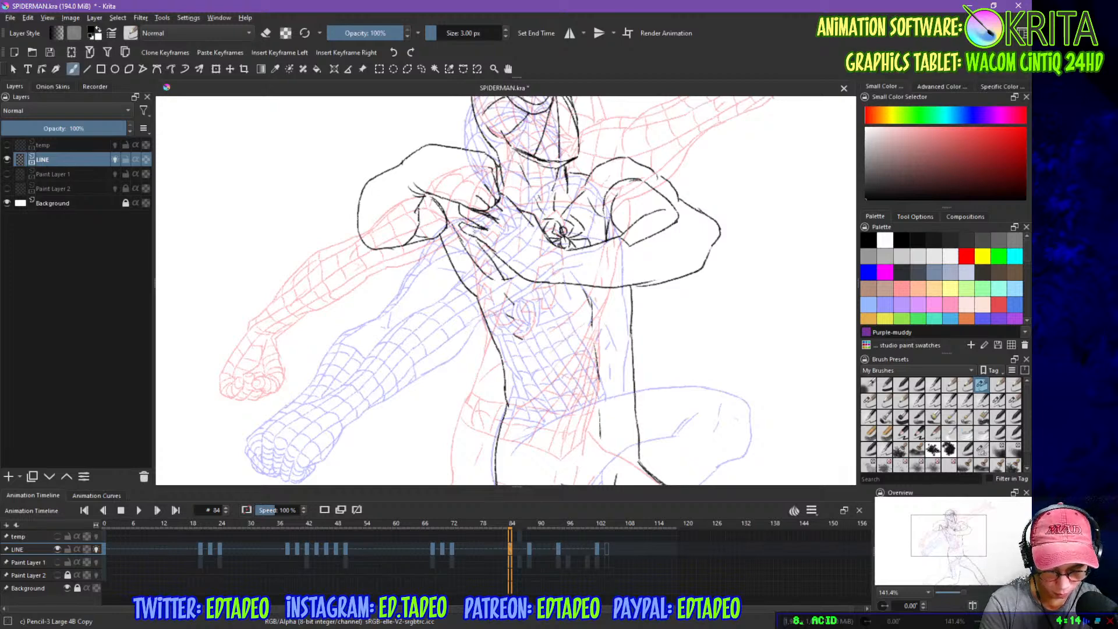
pyautogui.moveTo(441, 206); pyautogui.dragTo(481, 242)
pyautogui.hotkey('ctrl', 'z')
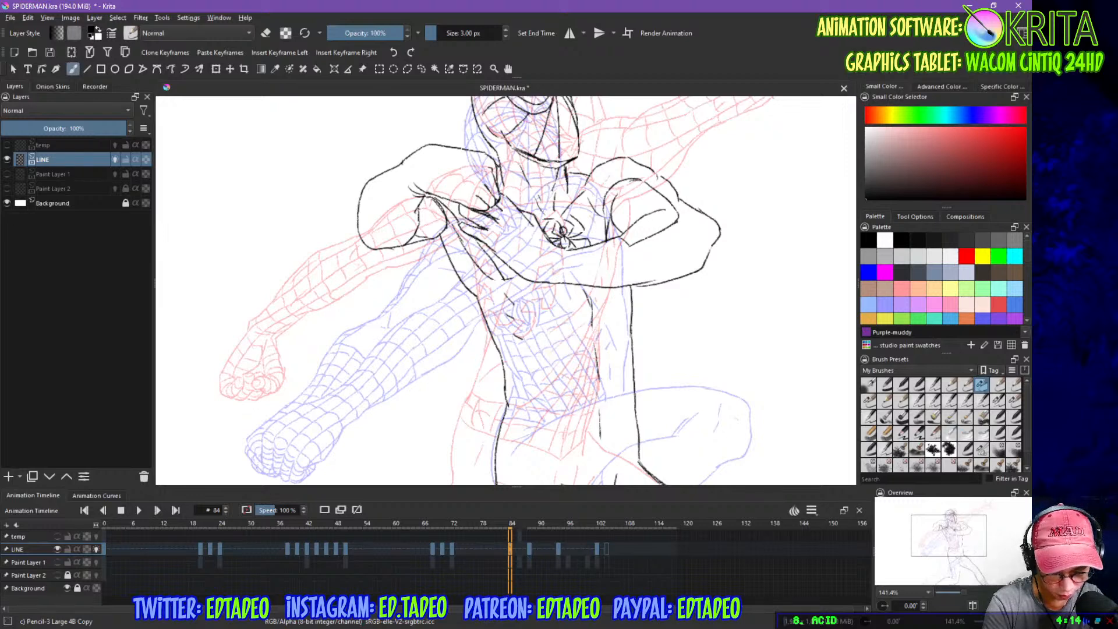
# - Ink a curved panel outline inside the elbow of the other bent arm, tidying the lines around it
pyautogui.press('e')
pyautogui.moveTo(414, 246); pyautogui.dragTo(447, 234)
pyautogui.press('e')
pyautogui.press('e')
pyautogui.press('e')
pyautogui.moveTo(377, 213)
pyautogui.mouseDown()
pyautogui.moveTo(390, 226)
pyautogui.moveTo(419, 214)
pyautogui.moveTo(379, 241)
pyautogui.moveTo(391, 249)
pyautogui.mouseUp()
pyautogui.hotkey('ctrl', 'z')
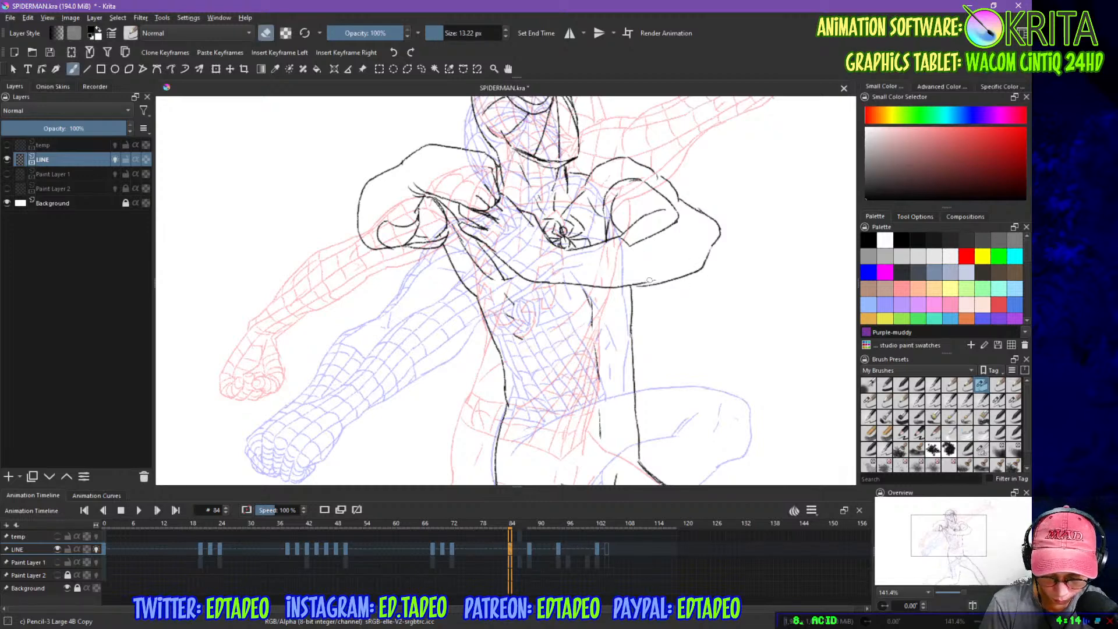
# - Ink a second contour along the underside of the crossed forearm near the elbow
pyautogui.moveTo(656, 281); pyautogui.dragTo(709, 252)
pyautogui.hotkey('ctrl', 'z')
pyautogui.moveTo(647, 283)
pyautogui.mouseDown()
pyautogui.moveTo(659, 280)
pyautogui.moveTo(631, 286)
pyautogui.moveTo(618, 349)
pyautogui.mouseUp()
# - Ink the pointed belt line across the waist and the suit-panel lines down both sides of the torso
pyautogui.moveTo(611, 423); pyautogui.dragTo(618, 305)
pyautogui.moveTo(506, 307)
pyautogui.mouseDown()
pyautogui.moveTo(616, 325)
pyautogui.moveTo(644, 302)
pyautogui.mouseUp()
pyautogui.moveTo(515, 164)
pyautogui.mouseDown()
pyautogui.moveTo(561, 286)
pyautogui.moveTo(540, 286)
pyautogui.moveTo(558, 288)
pyautogui.mouseUp()
pyautogui.moveTo(637, 222); pyautogui.dragTo(634, 278)
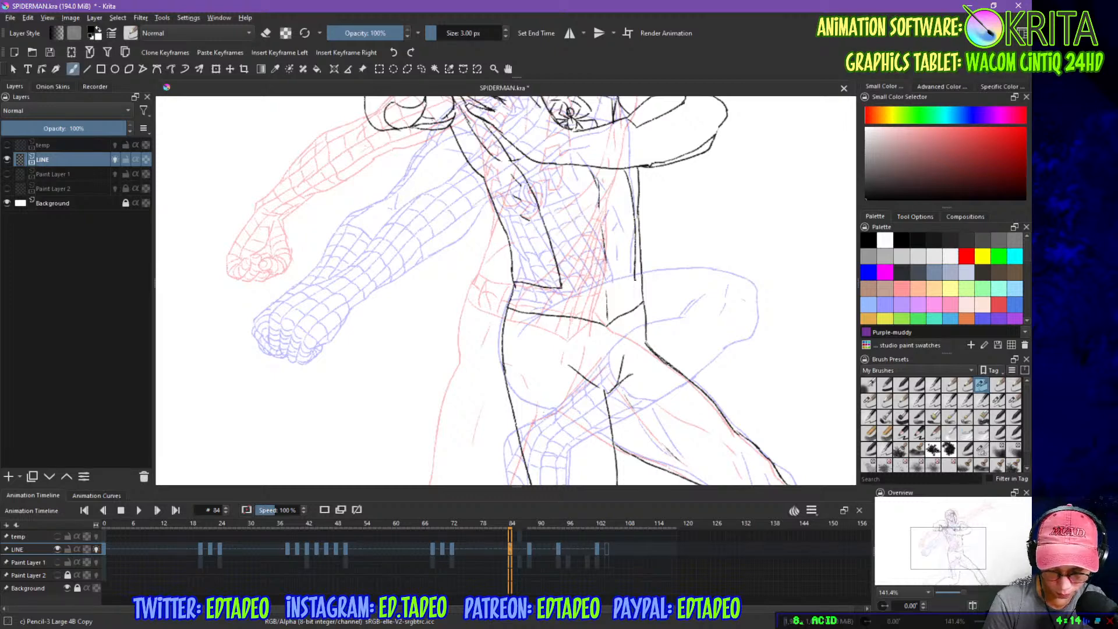
# - Ink the curved boot-top lines on the bent leg's knee and the extended leg's shin
pyautogui.press('-')
pyautogui.press('-')
pyautogui.press('-')
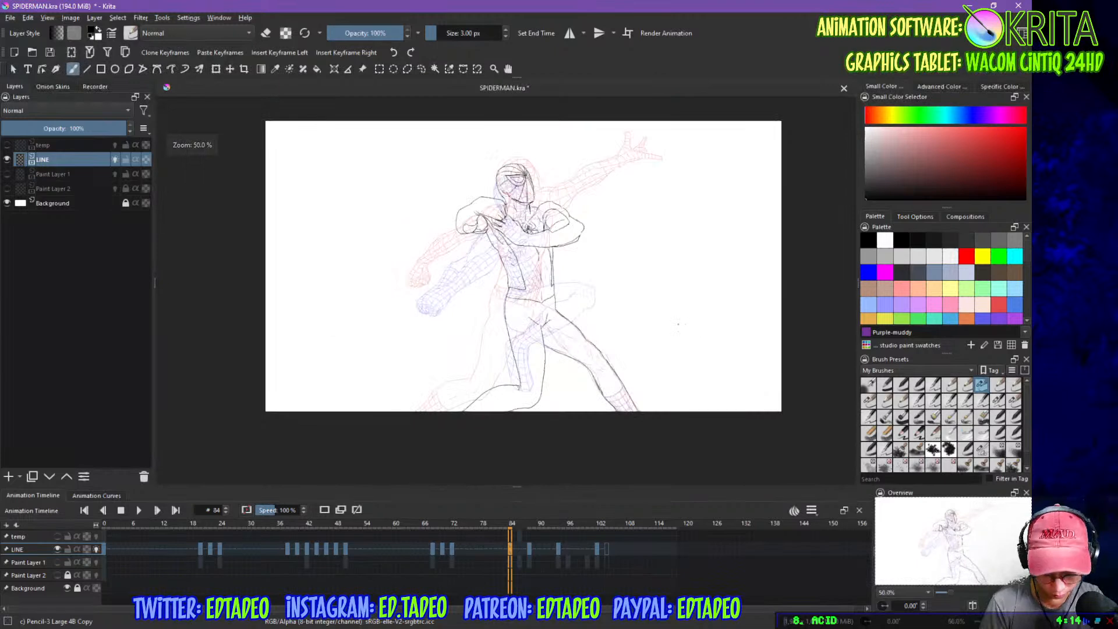
pyautogui.press('+')
pyautogui.press('+')
pyautogui.moveTo(593, 337); pyautogui.dragTo(622, 218)
pyautogui.moveTo(508, 366); pyautogui.dragTo(523, 411)
pyautogui.moveTo(664, 423); pyautogui.dragTo(608, 413)
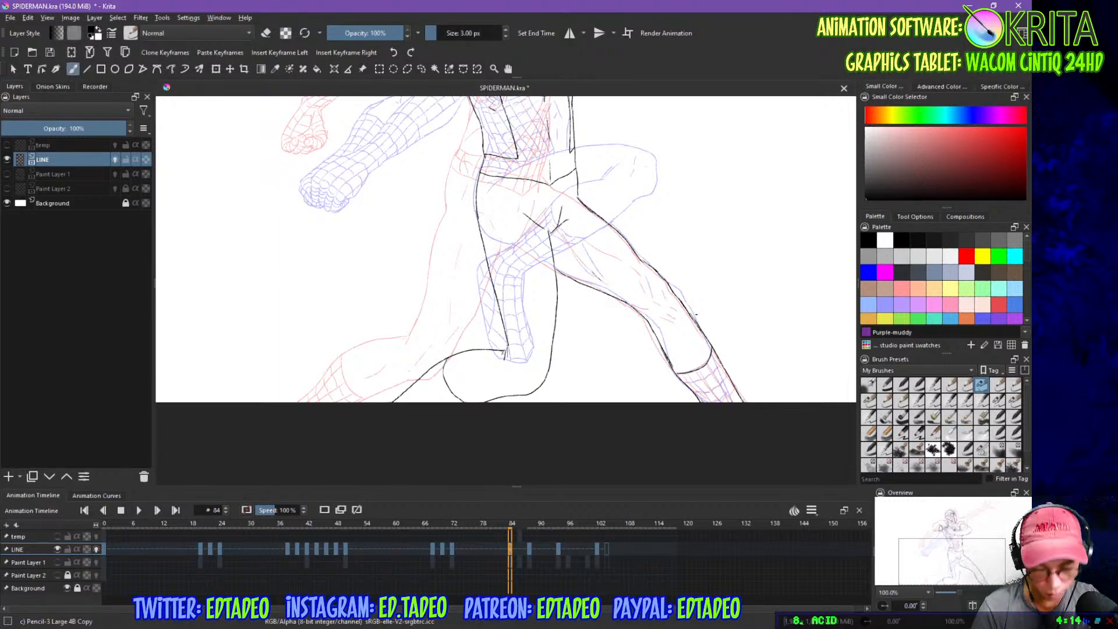
# - Ink curved panel lines along the bent arm beside the neck, from its upper edge to the fingers
pyautogui.press('-')
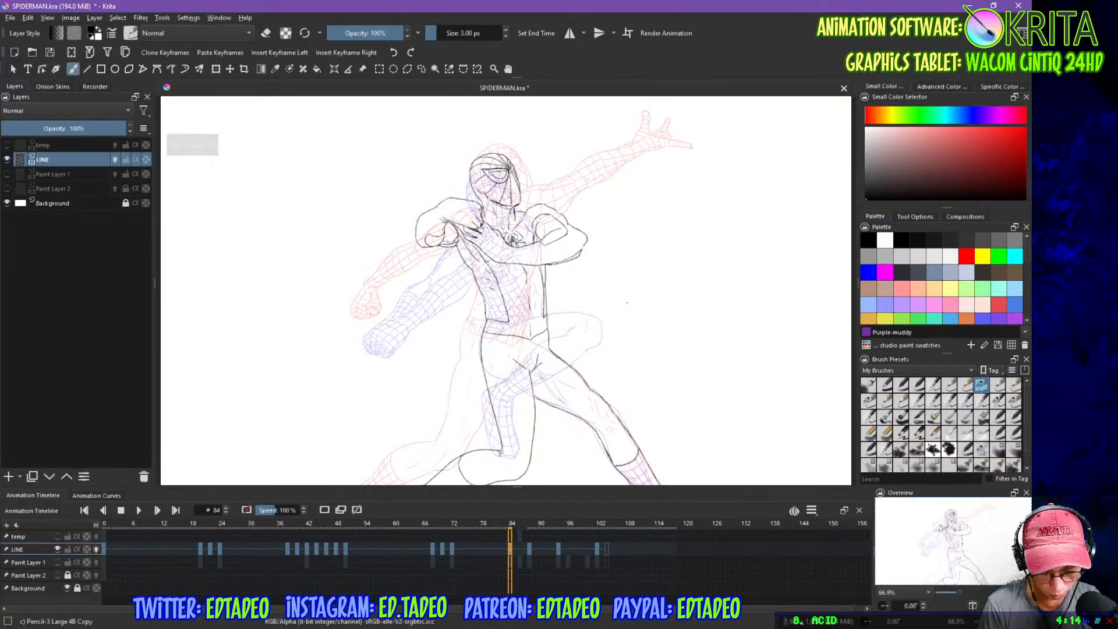
pyautogui.press('+')
pyautogui.press('+')
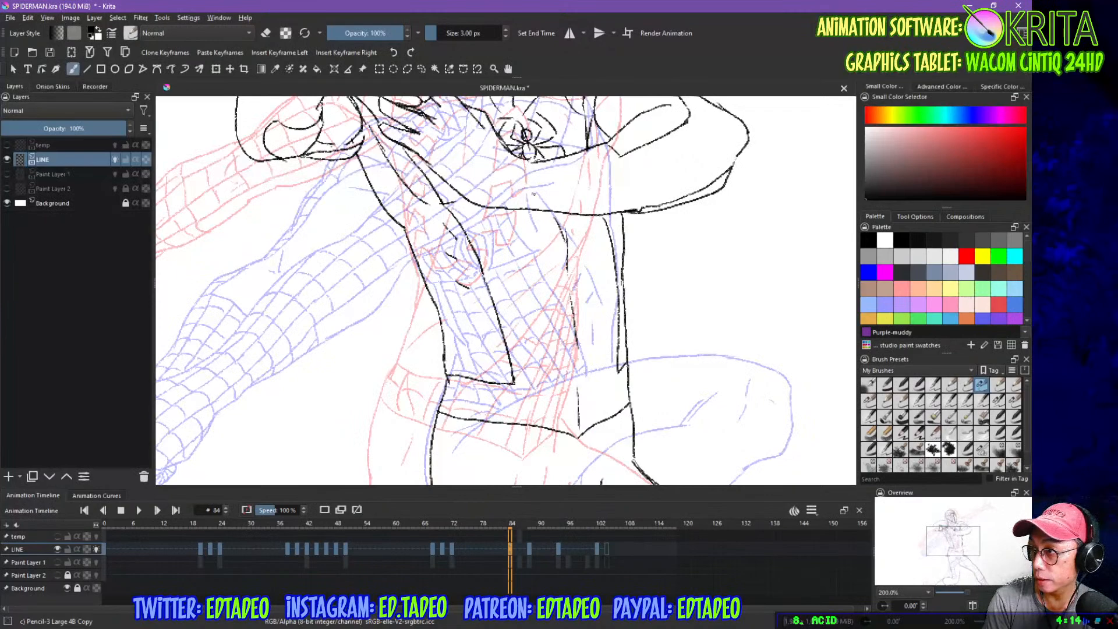
pyautogui.moveTo(476, 166)
pyautogui.mouseDown()
pyautogui.moveTo(532, 252)
pyautogui.moveTo(586, 286)
pyautogui.mouseUp()
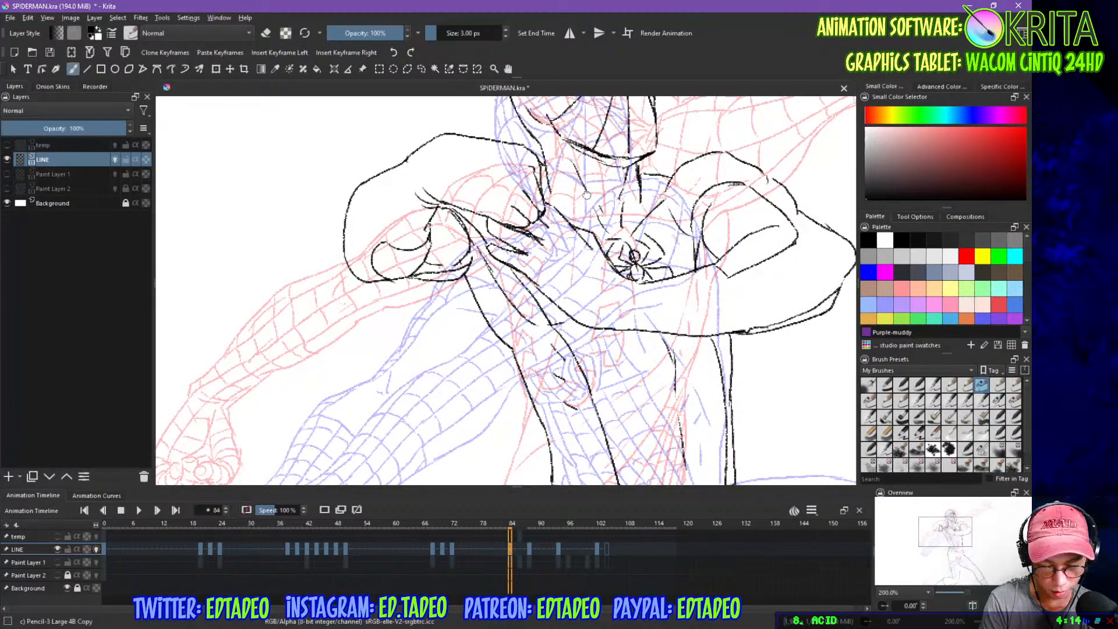
pyautogui.moveTo(594, 177); pyautogui.dragTo(627, 240)
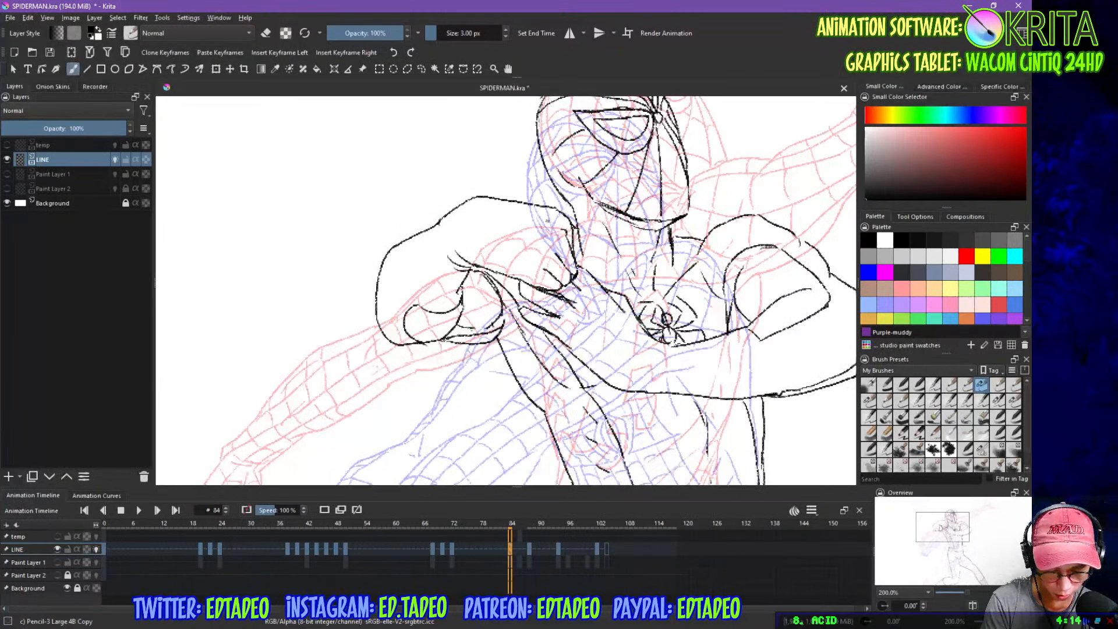
pyautogui.moveTo(453, 224)
pyautogui.mouseDown()
pyautogui.moveTo(573, 285)
pyautogui.moveTo(569, 258)
pyautogui.moveTo(535, 239)
pyautogui.moveTo(457, 233)
pyautogui.mouseUp()
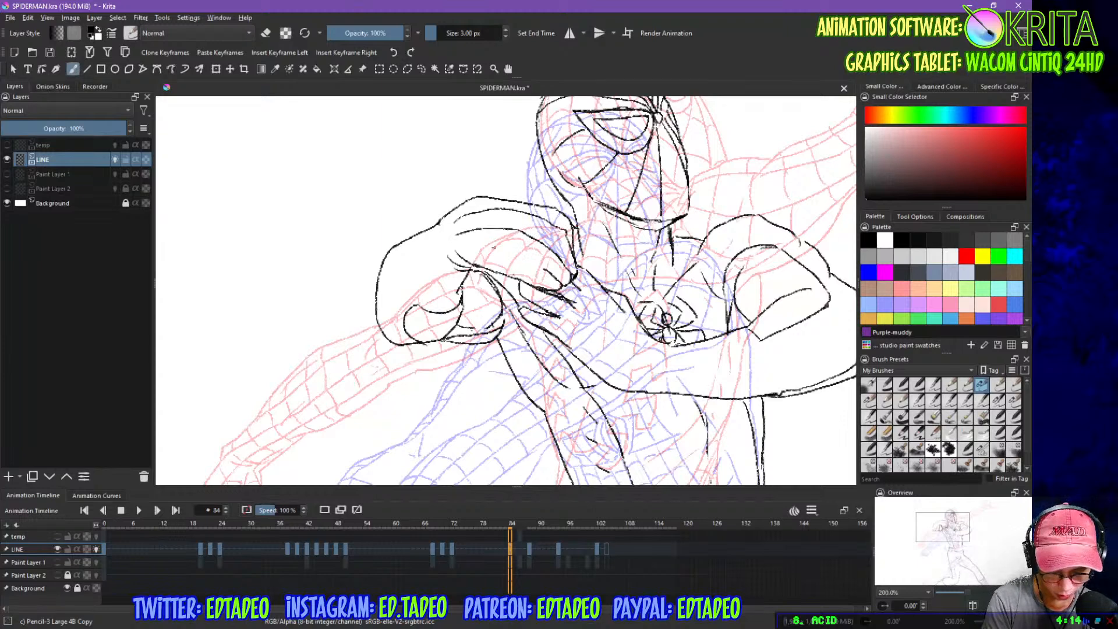
pyautogui.moveTo(547, 271); pyautogui.dragTo(459, 250)
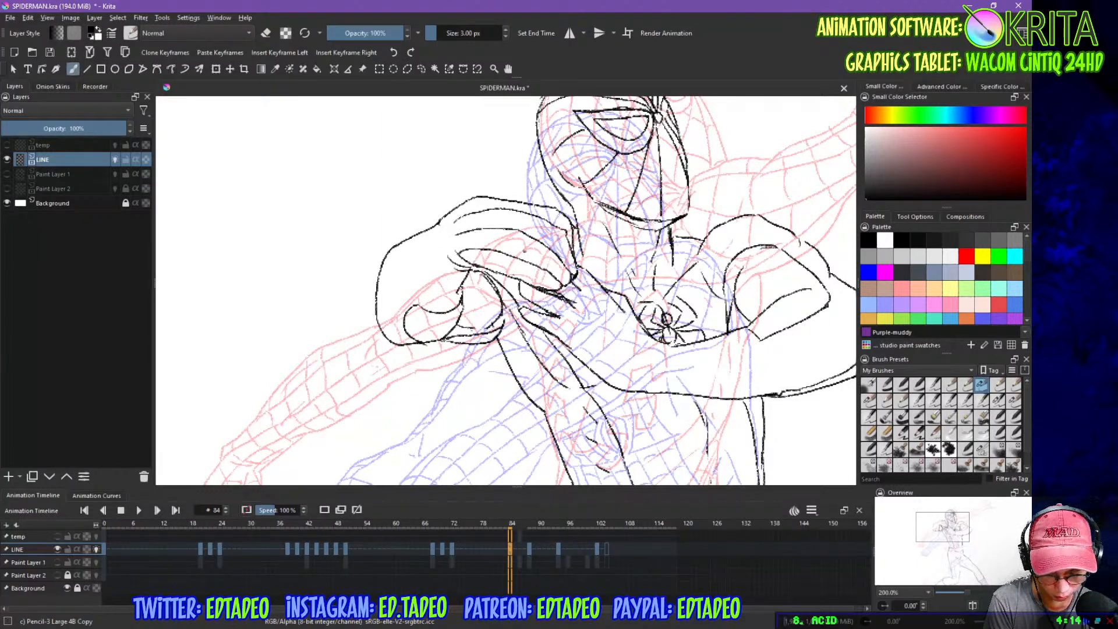
# - Ink lengthwise web lines along the bent arm beside the neck, curving from the upper edge around the elbow
pyautogui.moveTo(461, 253); pyautogui.dragTo(415, 300)
pyautogui.moveTo(456, 235)
pyautogui.mouseDown()
pyautogui.moveTo(395, 303)
pyautogui.moveTo(387, 329)
pyautogui.moveTo(407, 347)
pyautogui.mouseUp()
pyautogui.moveTo(452, 225); pyautogui.dragTo(378, 305)
pyautogui.moveTo(389, 267); pyautogui.dragTo(379, 276)
pyautogui.moveTo(433, 227); pyautogui.dragTo(383, 272)
pyautogui.moveTo(460, 270)
pyautogui.mouseDown()
pyautogui.moveTo(438, 312)
pyautogui.moveTo(468, 270)
pyautogui.mouseUp()
pyautogui.hotkey('ctrl', 'z')
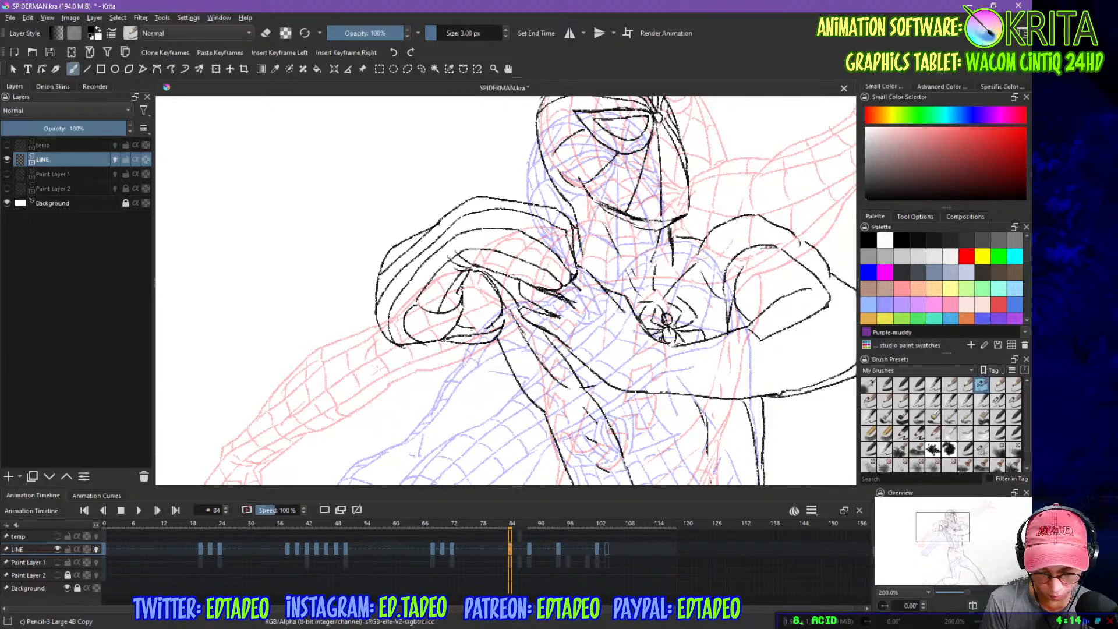
# - Ink vertical web lines down the neck and upper chest, between the mask's jaw and the spider emblem
pyautogui.moveTo(743, 358); pyautogui.dragTo(637, 317)
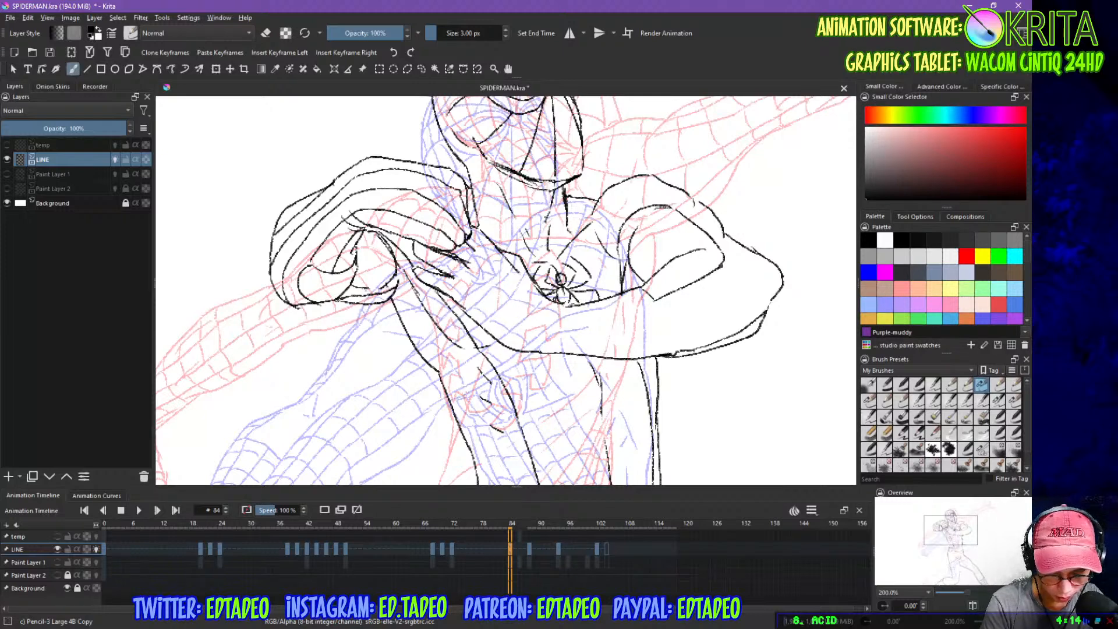
pyautogui.moveTo(550, 190)
pyautogui.mouseDown()
pyautogui.moveTo(540, 226)
pyautogui.moveTo(547, 258)
pyautogui.mouseUp()
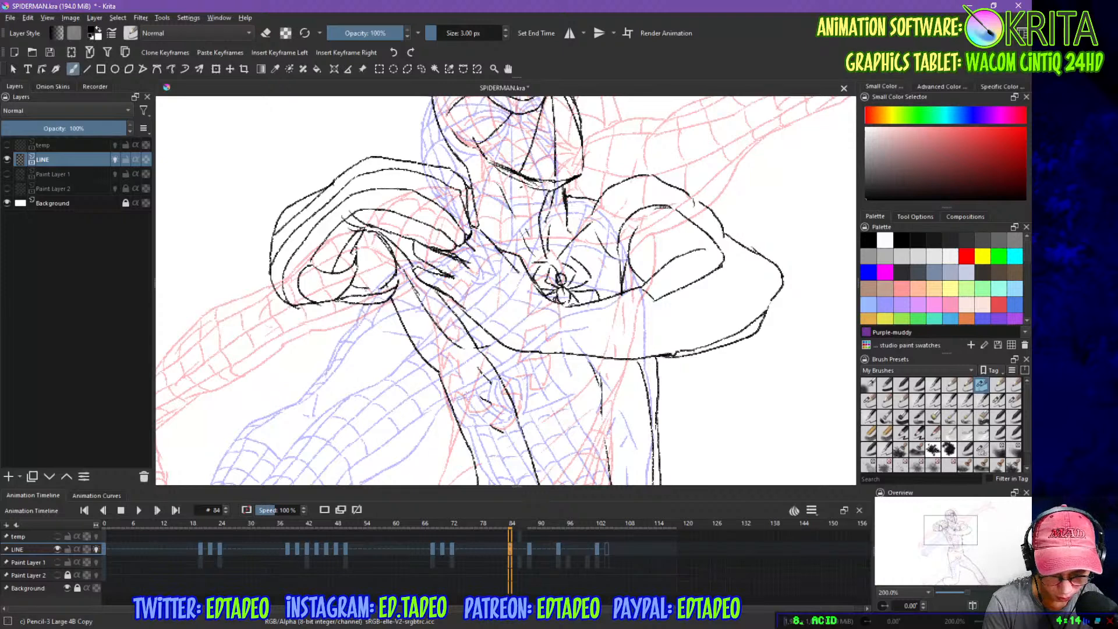
pyautogui.moveTo(518, 187); pyautogui.dragTo(528, 243)
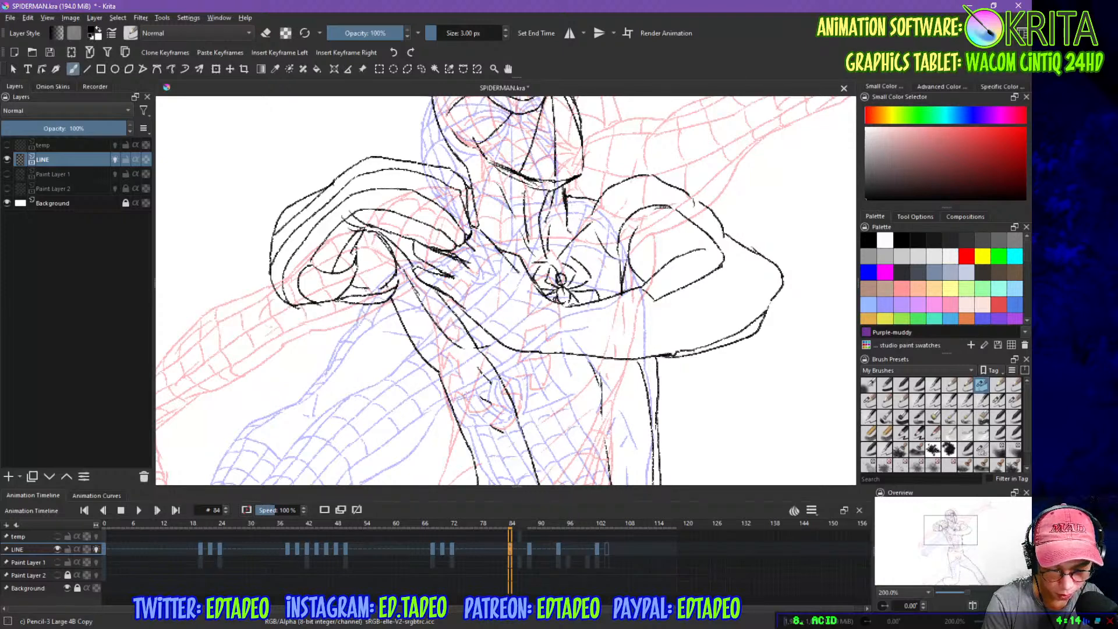
pyautogui.moveTo(519, 176); pyautogui.dragTo(525, 192)
pyautogui.moveTo(499, 181); pyautogui.dragTo(509, 243)
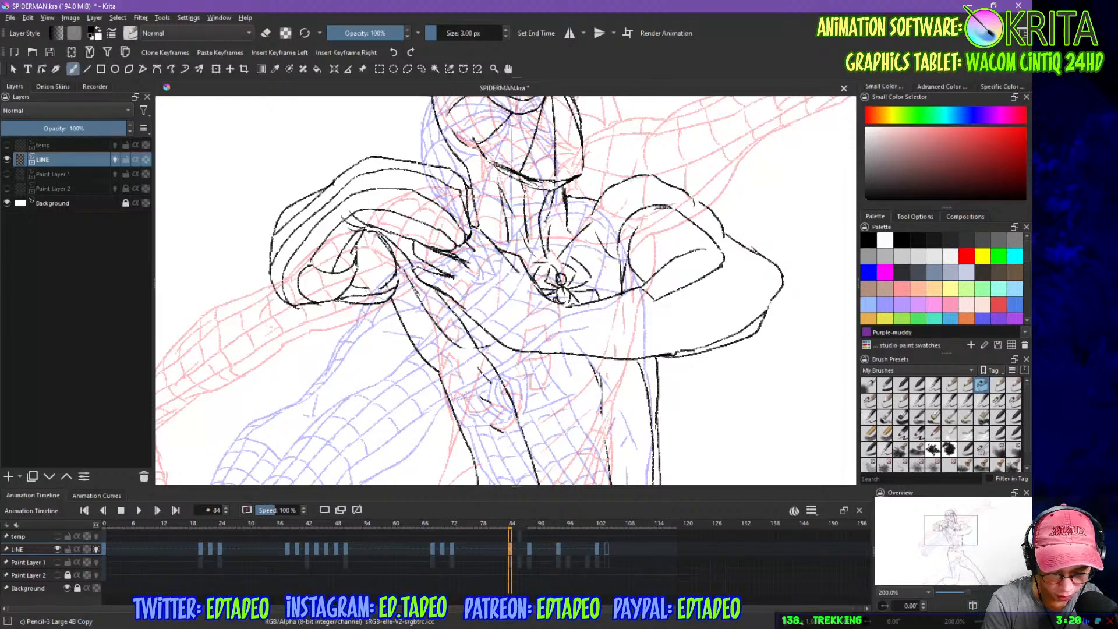
pyautogui.moveTo(477, 157); pyautogui.dragTo(491, 237)
pyautogui.moveTo(452, 112)
pyautogui.mouseDown()
pyautogui.moveTo(444, 139)
pyautogui.moveTo(488, 214)
pyautogui.mouseUp()
pyautogui.press('e')
pyautogui.moveTo(477, 124)
pyautogui.mouseDown()
pyautogui.moveTo(460, 168)
pyautogui.moveTo(484, 220)
pyautogui.mouseUp()
pyautogui.press('e')
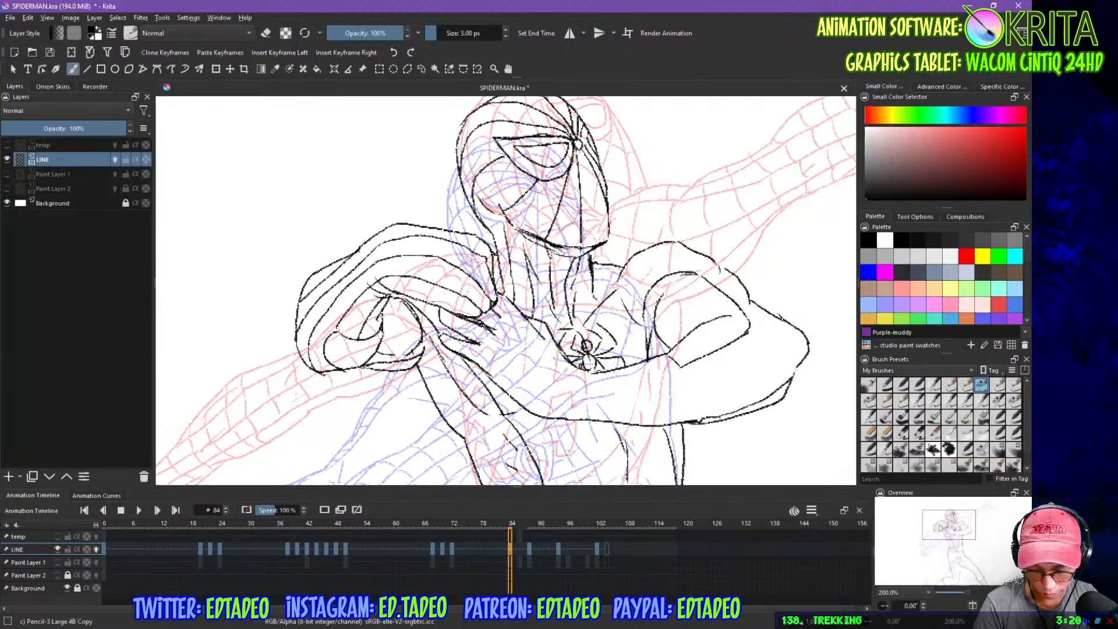
# - Ink web lines across the collar and the chest between the spider emblem and the far shoulder
pyautogui.moveTo(589, 266)
pyautogui.mouseDown()
pyautogui.moveTo(590, 315)
pyautogui.moveTo(620, 276)
pyautogui.mouseUp()
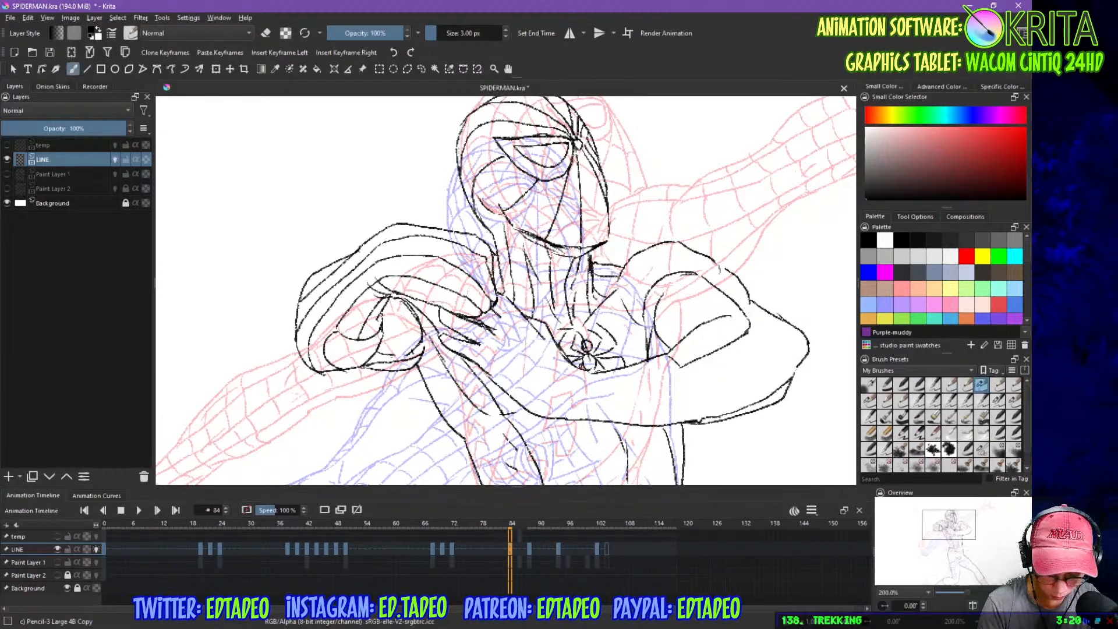
pyautogui.moveTo(556, 309)
pyautogui.mouseDown()
pyautogui.moveTo(565, 331)
pyautogui.moveTo(557, 321)
pyautogui.mouseUp()
pyautogui.hotkey('ctrl', 'z')
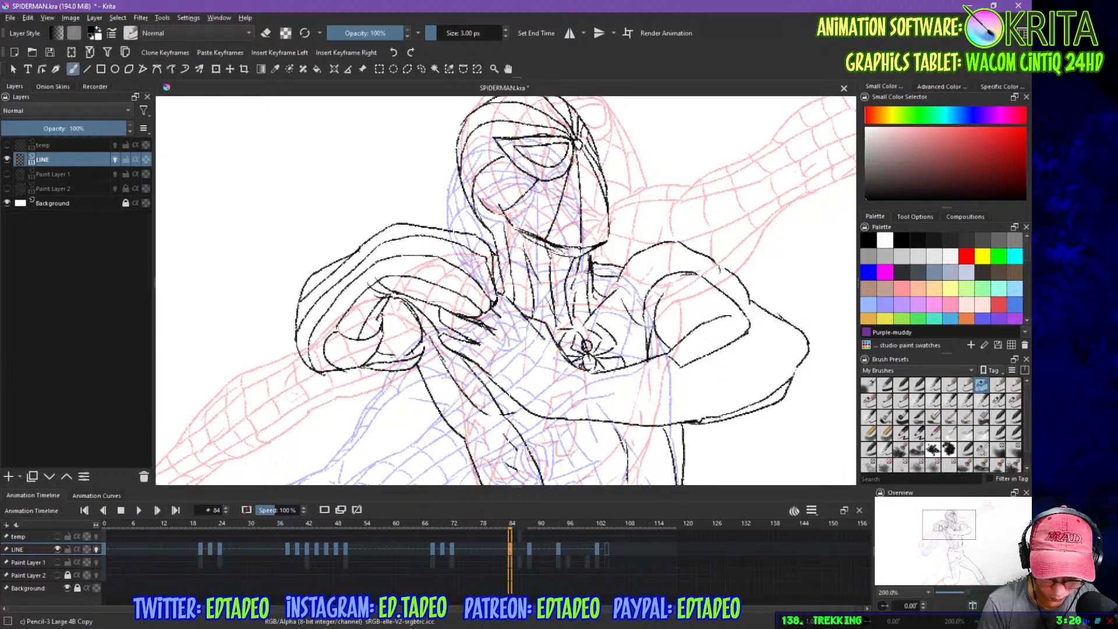
pyautogui.moveTo(593, 318); pyautogui.dragTo(609, 348)
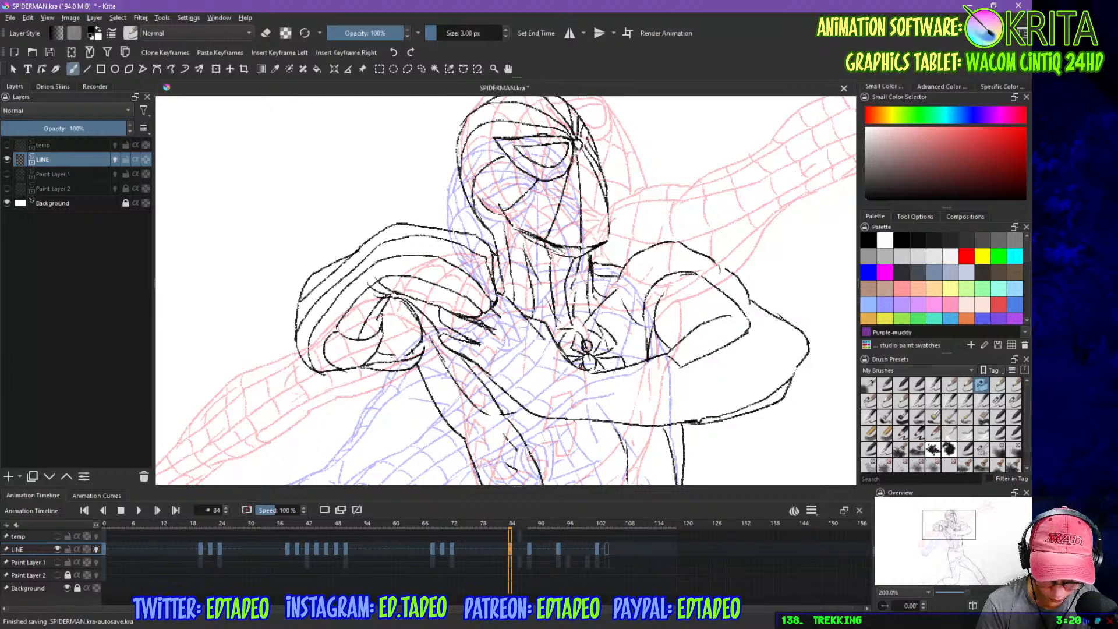
pyautogui.hotkey('ctrl', 'z')
pyautogui.moveTo(602, 306); pyautogui.dragTo(635, 353)
pyautogui.hotkey('ctrl', 'z')
pyautogui.moveTo(602, 308); pyautogui.dragTo(631, 359)
pyautogui.moveTo(615, 296); pyautogui.dragTo(641, 336)
# - Ink long vertical web lines down the front of the torso and short ones across the belt
pyautogui.moveTo(602, 425)
pyautogui.mouseDown()
pyautogui.moveTo(577, 204)
pyautogui.moveTo(586, 177)
pyautogui.moveTo(606, 209)
pyautogui.moveTo(616, 400)
pyautogui.mouseUp()
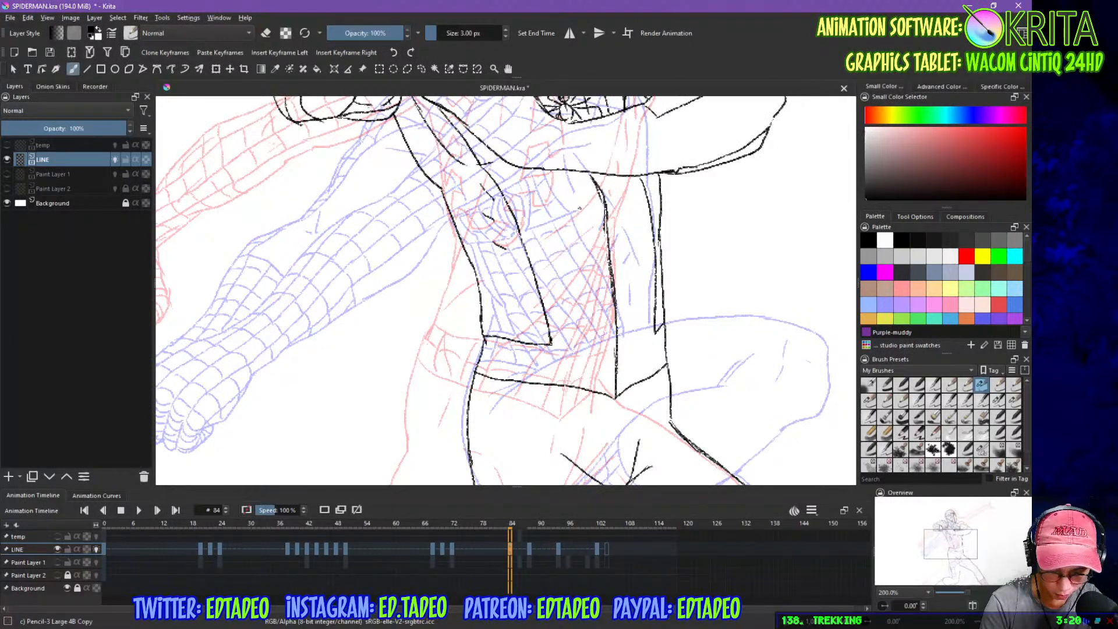
pyautogui.moveTo(535, 184)
pyautogui.mouseDown()
pyautogui.moveTo(557, 235)
pyautogui.moveTo(569, 344)
pyautogui.mouseUp()
pyautogui.moveTo(570, 180)
pyautogui.mouseDown()
pyautogui.moveTo(594, 344)
pyautogui.moveTo(570, 386)
pyautogui.mouseUp()
pyautogui.moveTo(595, 339); pyautogui.dragTo(590, 392)
pyautogui.moveTo(551, 344); pyautogui.dragTo(548, 382)
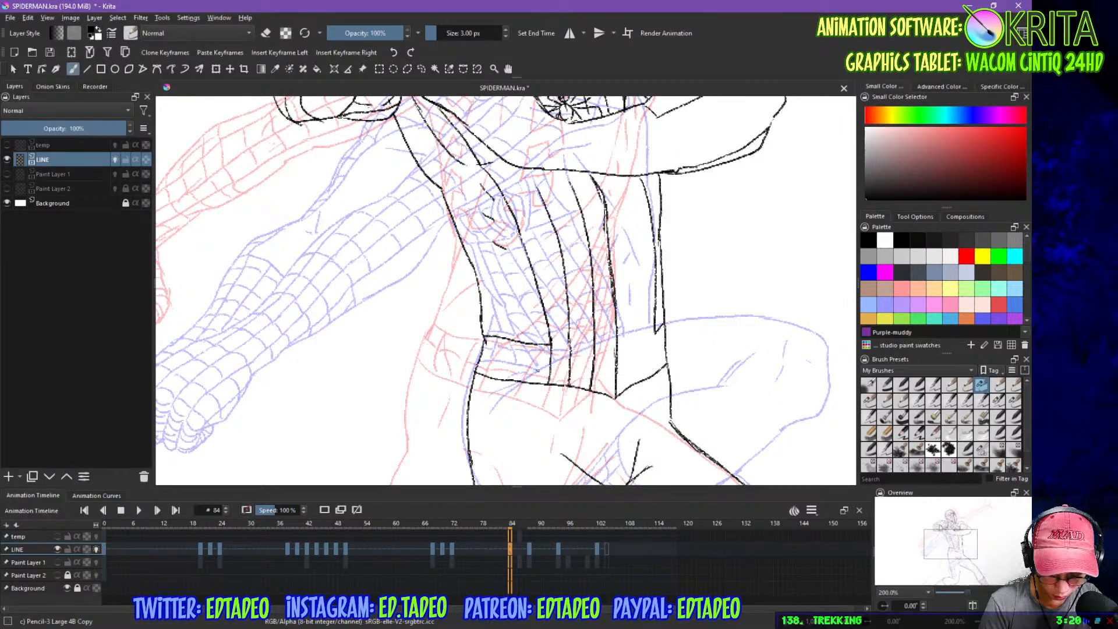
pyautogui.moveTo(526, 345)
pyautogui.mouseDown()
pyautogui.moveTo(522, 382)
pyautogui.moveTo(481, 374)
pyautogui.mouseUp()
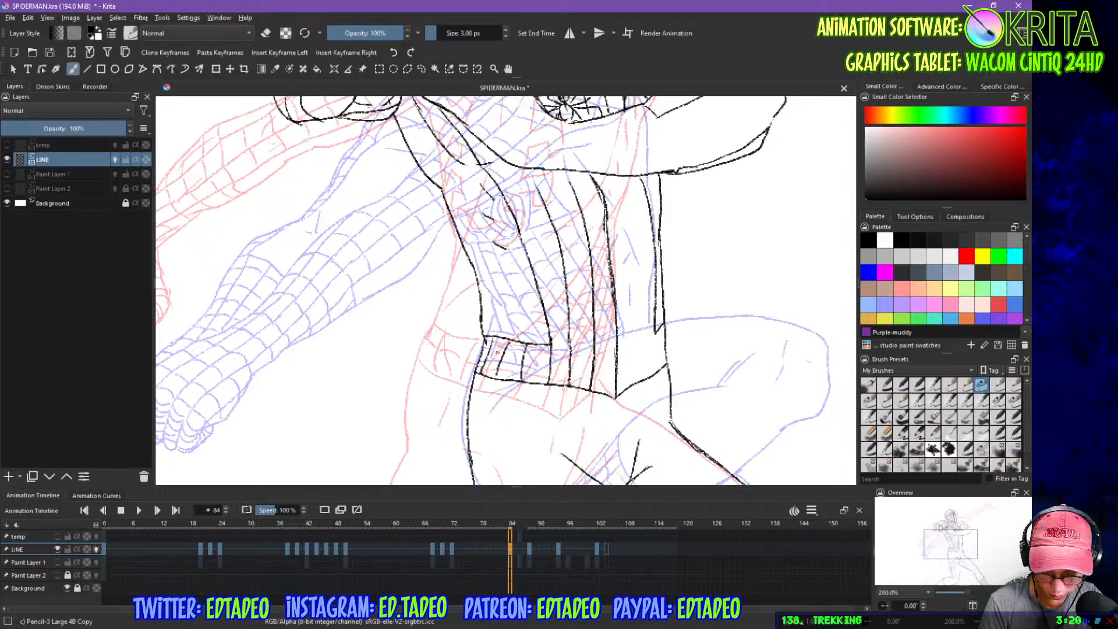
# - Ink vertical web lines in the torso's far side panel and extend their upper ends to the forearm
pyautogui.moveTo(618, 187); pyautogui.dragTo(631, 380)
pyautogui.moveTo(637, 203); pyautogui.dragTo(646, 380)
pyautogui.moveTo(659, 328); pyautogui.dragTo(663, 368)
pyautogui.moveTo(633, 178); pyautogui.dragTo(643, 217)
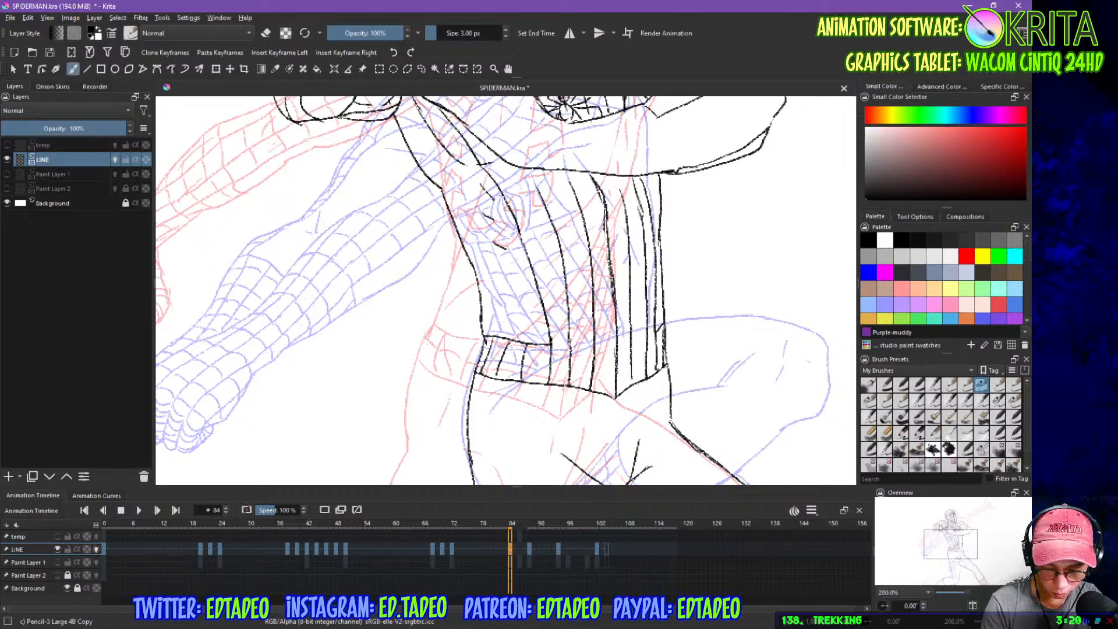
pyautogui.moveTo(614, 175); pyautogui.dragTo(623, 202)
pyautogui.moveTo(562, 170)
pyautogui.mouseDown()
pyautogui.moveTo(570, 187)
pyautogui.moveTo(542, 197)
pyautogui.mouseUp()
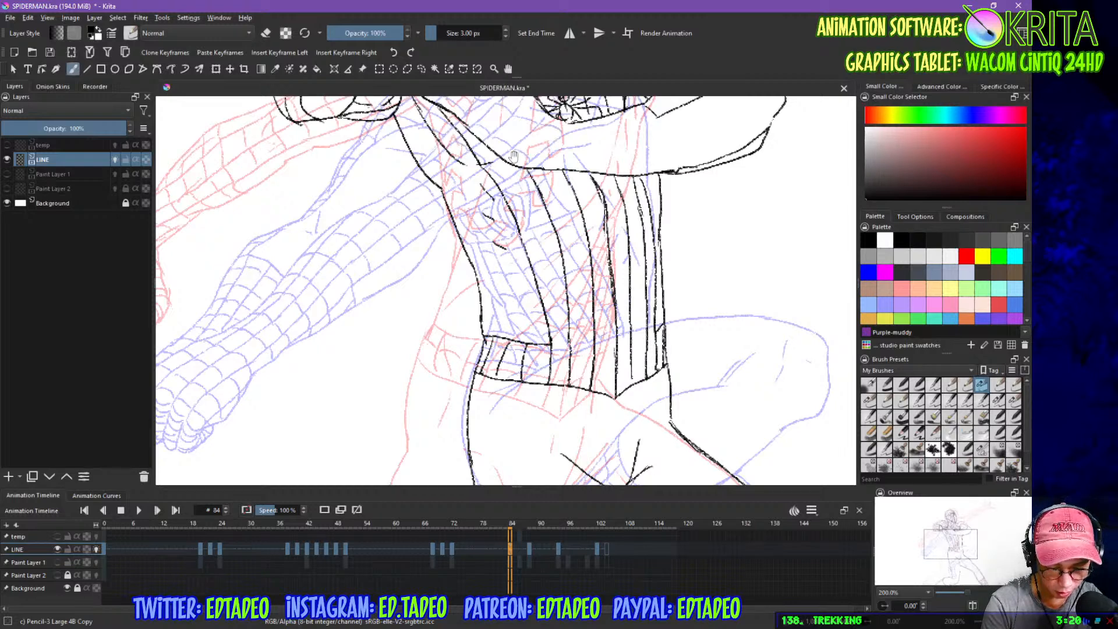
pyautogui.moveTo(516, 162); pyautogui.dragTo(541, 207)
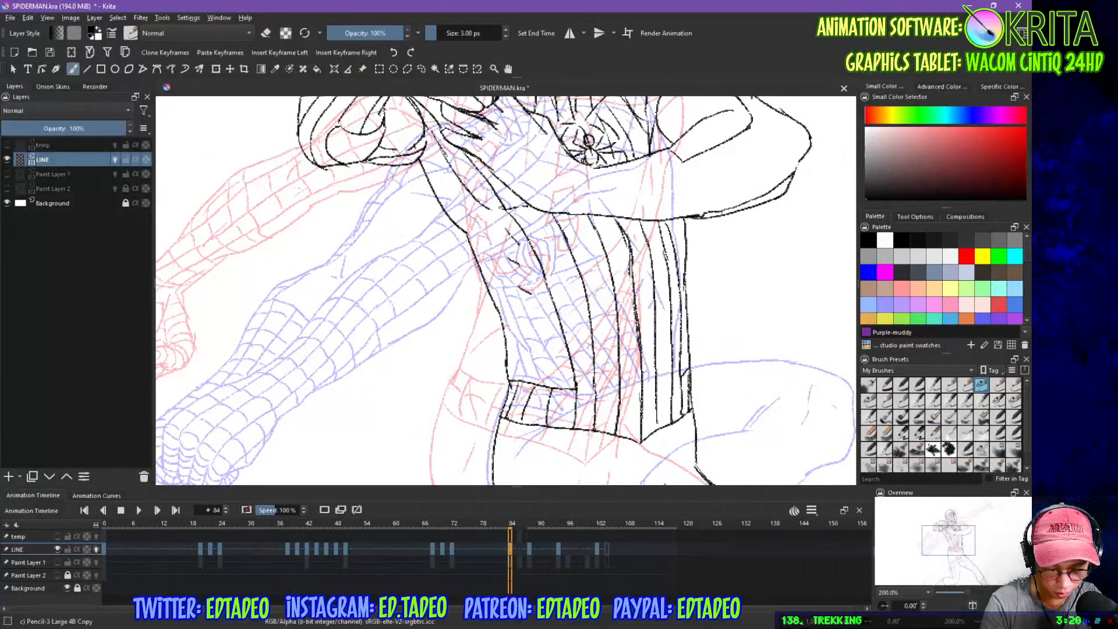
pyautogui.moveTo(424, 136); pyautogui.dragTo(438, 156)
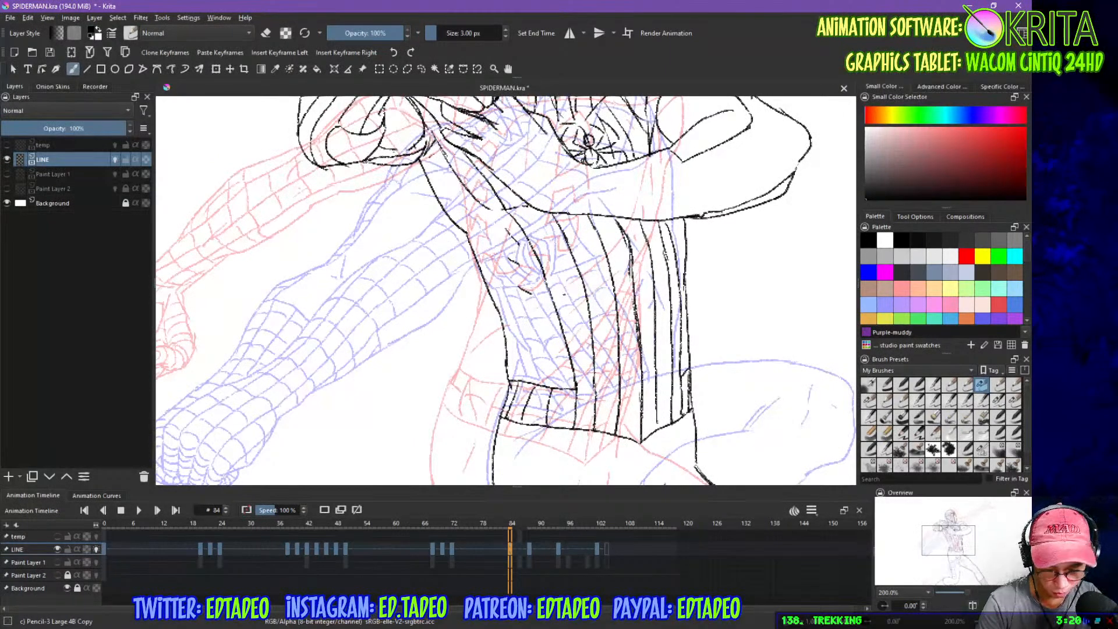
pyautogui.moveTo(623, 337)
pyautogui.mouseDown()
pyautogui.moveTo(587, 204)
pyautogui.moveTo(600, 335)
pyautogui.mouseUp()
# - Examine the webbing on earlier keyframes back to frame 48, comparing the full figure before returning to frame 84
pyautogui.moveTo(679, 245); pyautogui.dragTo(648, 379)
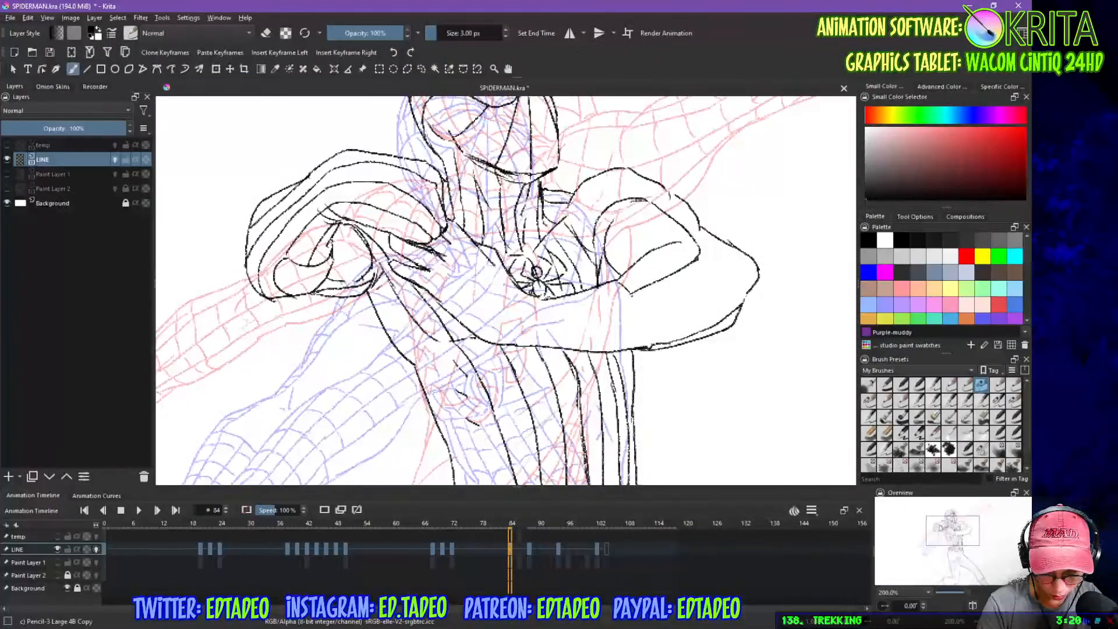
pyautogui.press(',')
pyautogui.press(',')
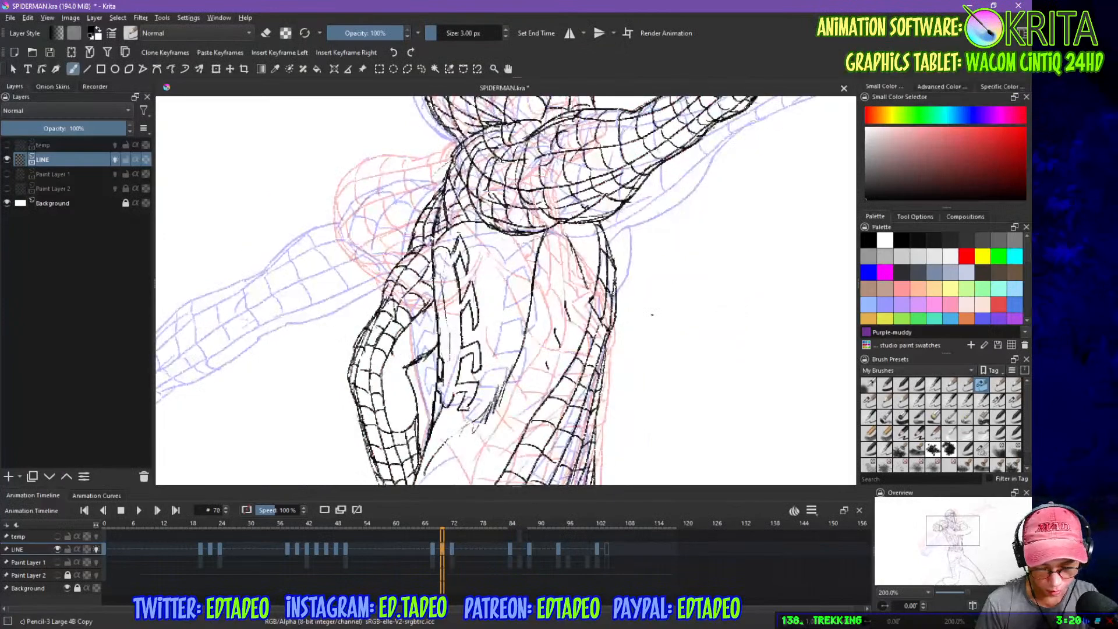
pyautogui.hotkey('ctrl', '-')
pyautogui.hotkey('ctrl', '-')
pyautogui.hotkey('ctrl', '-')
pyautogui.press(',')
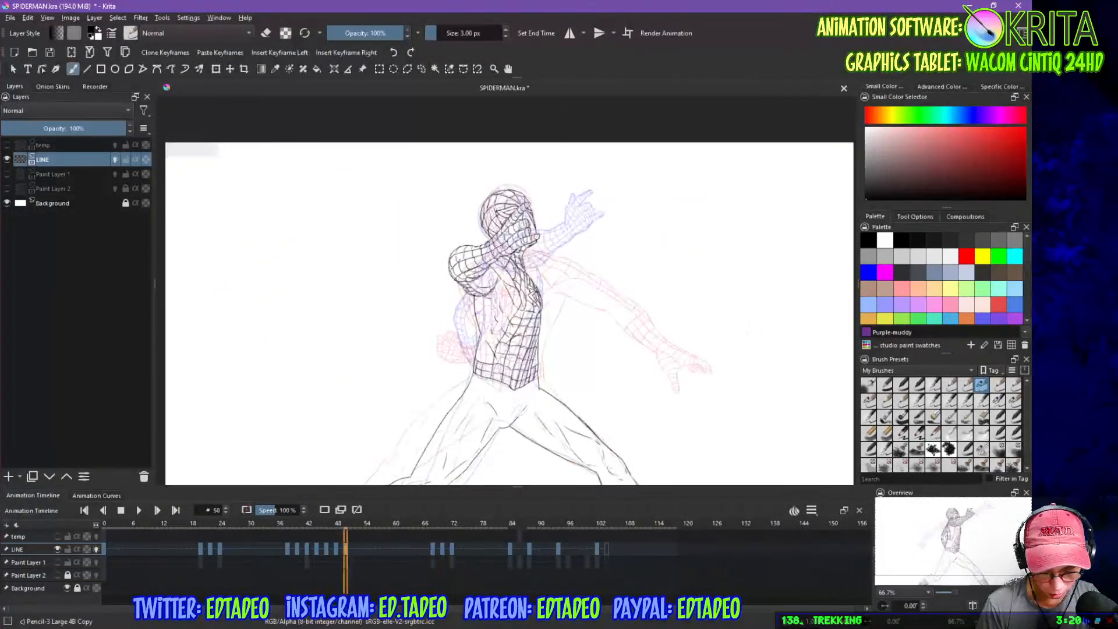
pyautogui.press(',')
pyautogui.press(',')
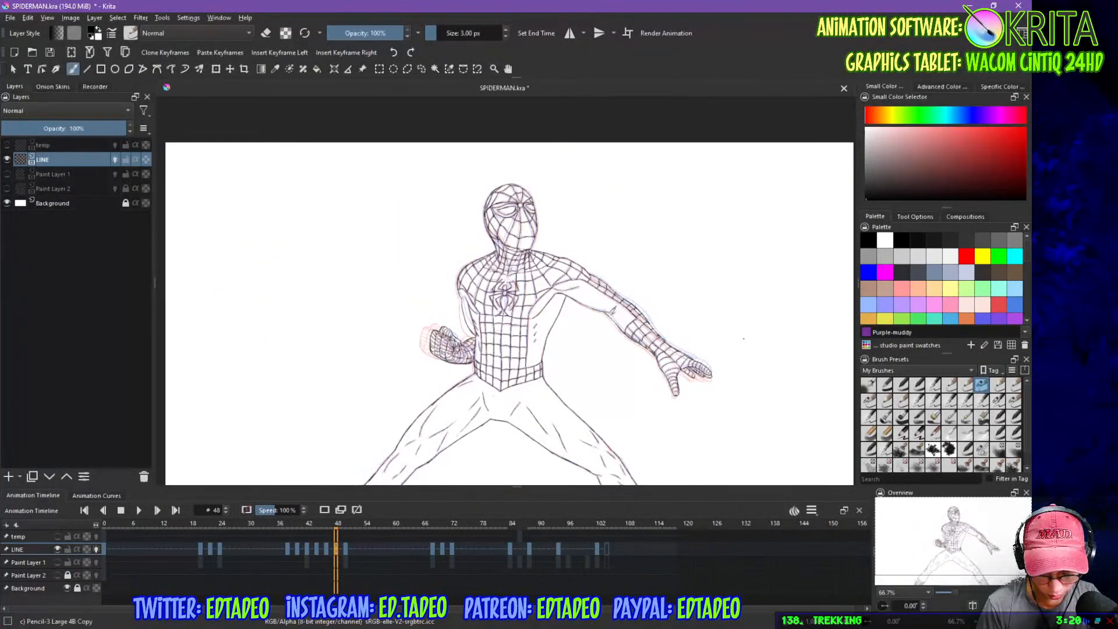
pyautogui.press('.')
pyautogui.press('.')
pyautogui.press('.')
pyautogui.press('.')
pyautogui.press('.')
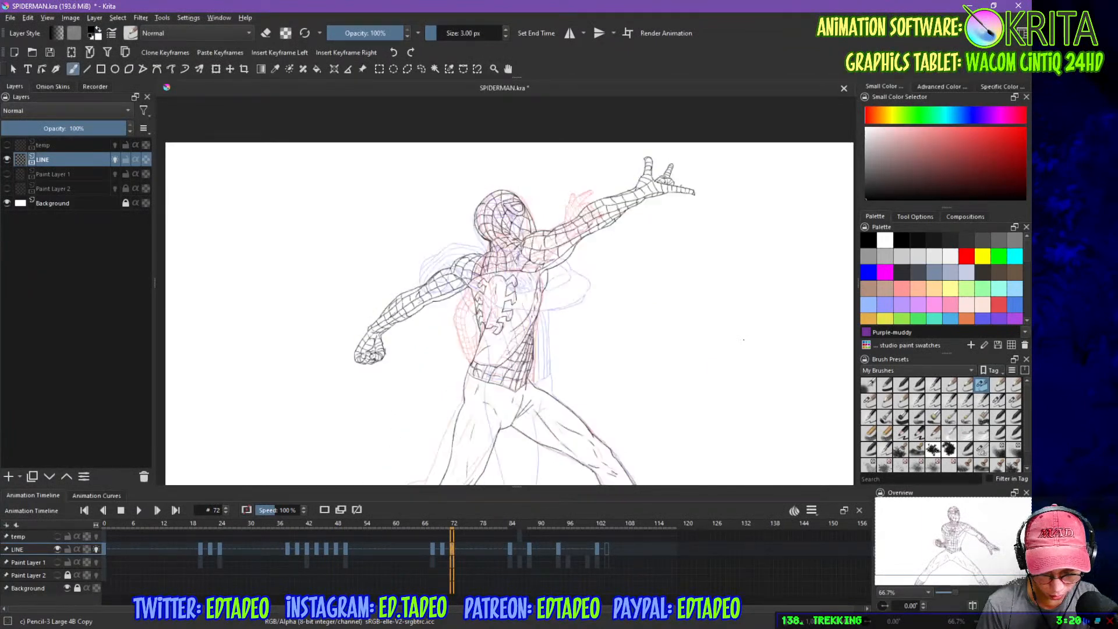
pyautogui.press('.')
pyautogui.press('+')
pyautogui.press('+')
pyautogui.press('+')
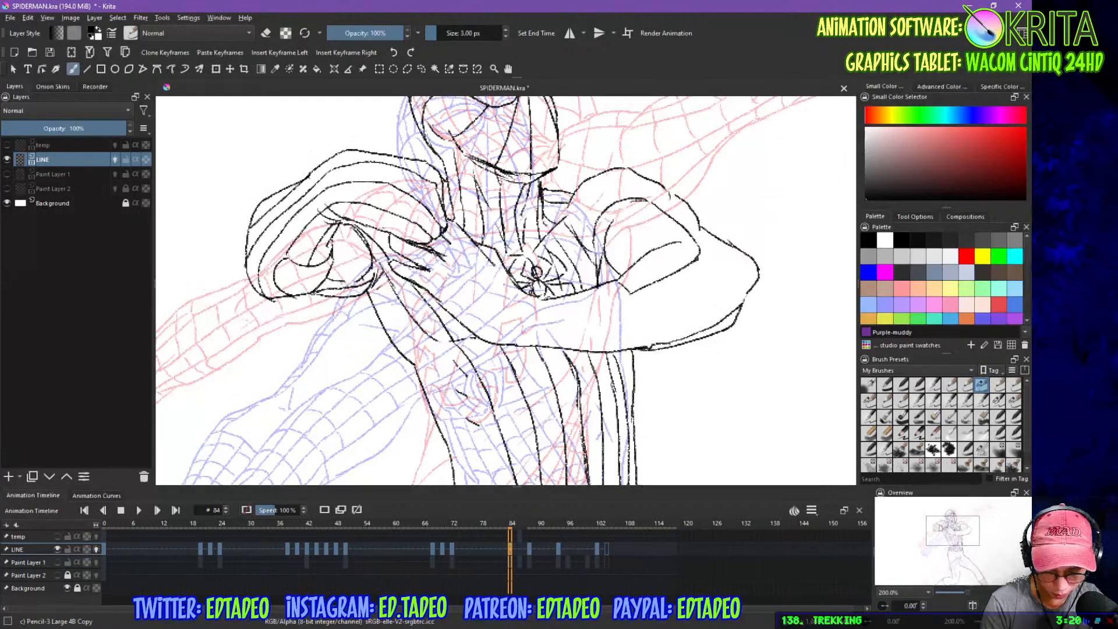
# - Ink parallel lengthwise web lines along the crossed forearm, from the hand around to the elbow
pyautogui.moveTo(449, 243)
pyautogui.mouseDown()
pyautogui.moveTo(518, 303)
pyautogui.moveTo(632, 296)
pyautogui.mouseUp()
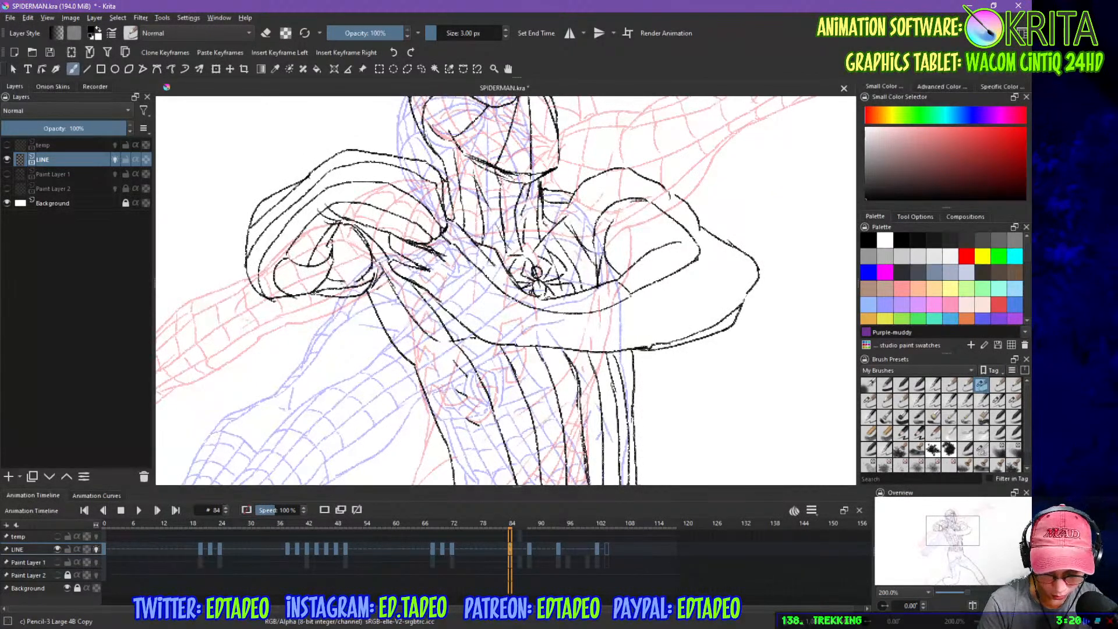
pyautogui.moveTo(543, 300); pyautogui.dragTo(623, 285)
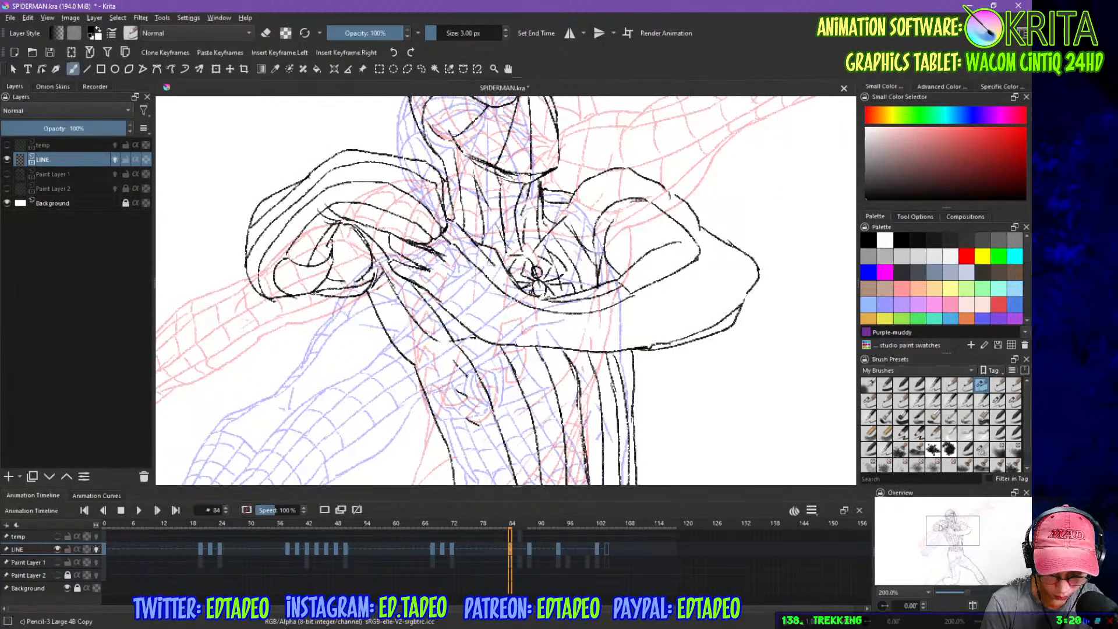
pyautogui.moveTo(495, 263); pyautogui.dragTo(510, 276)
pyautogui.moveTo(440, 257)
pyautogui.mouseDown()
pyautogui.moveTo(505, 314)
pyautogui.moveTo(687, 311)
pyautogui.mouseUp()
pyautogui.moveTo(600, 333)
pyautogui.mouseDown()
pyautogui.moveTo(724, 262)
pyautogui.moveTo(721, 240)
pyautogui.moveTo(738, 286)
pyautogui.moveTo(642, 338)
pyautogui.moveTo(599, 343)
pyautogui.moveTo(540, 343)
pyautogui.moveTo(427, 270)
pyautogui.mouseUp()
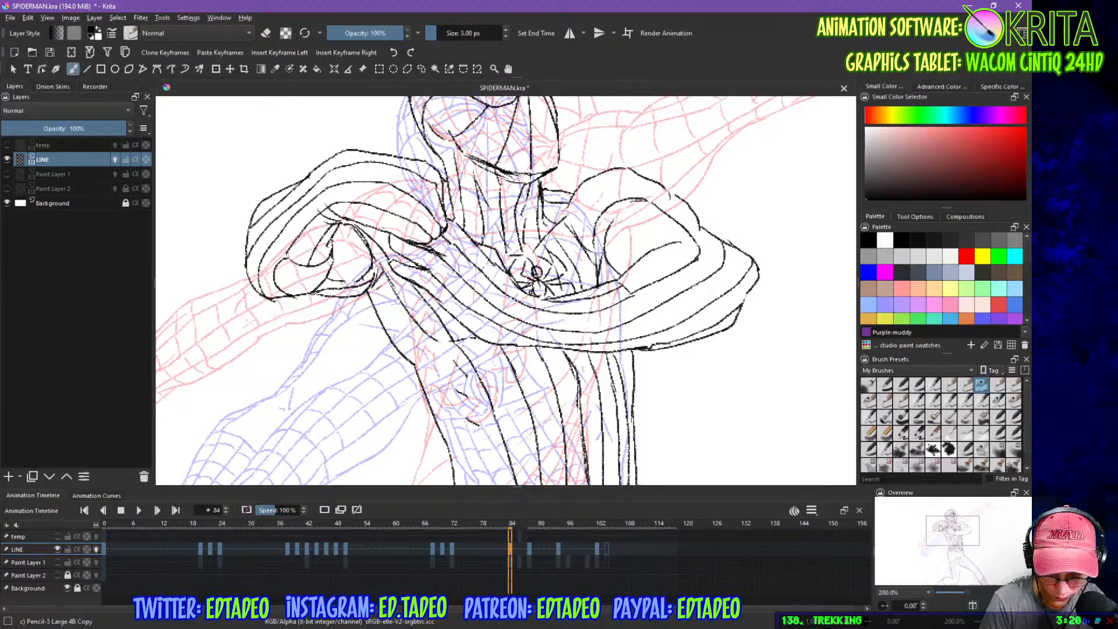
pyautogui.moveTo(638, 346); pyautogui.dragTo(653, 344)
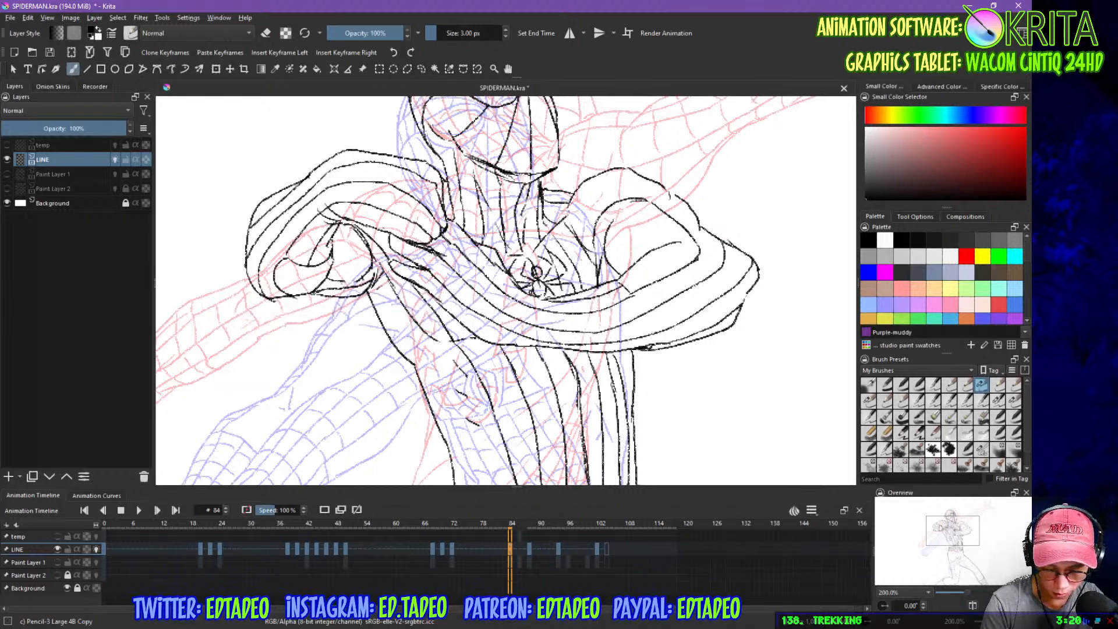
# - Ink a curved line over the crossed arm's shoulder, add short muscle marks inside the arm, and save the file
pyautogui.moveTo(578, 194)
pyautogui.mouseDown()
pyautogui.moveTo(641, 185)
pyautogui.moveTo(643, 196)
pyautogui.moveTo(654, 175)
pyautogui.moveTo(697, 223)
pyautogui.mouseUp()
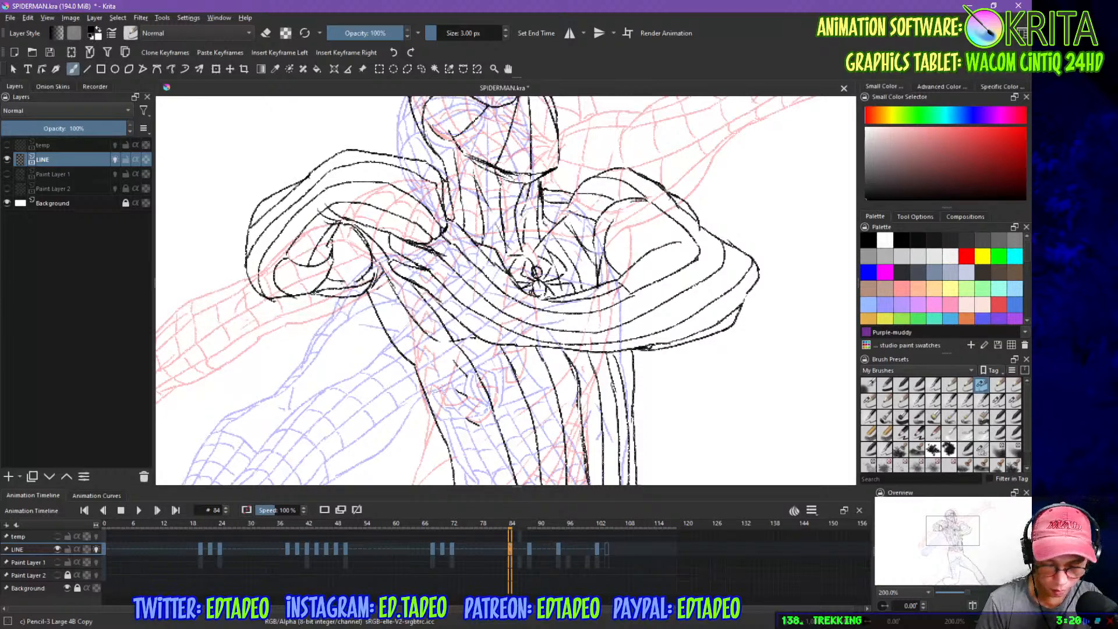
pyautogui.press('-')
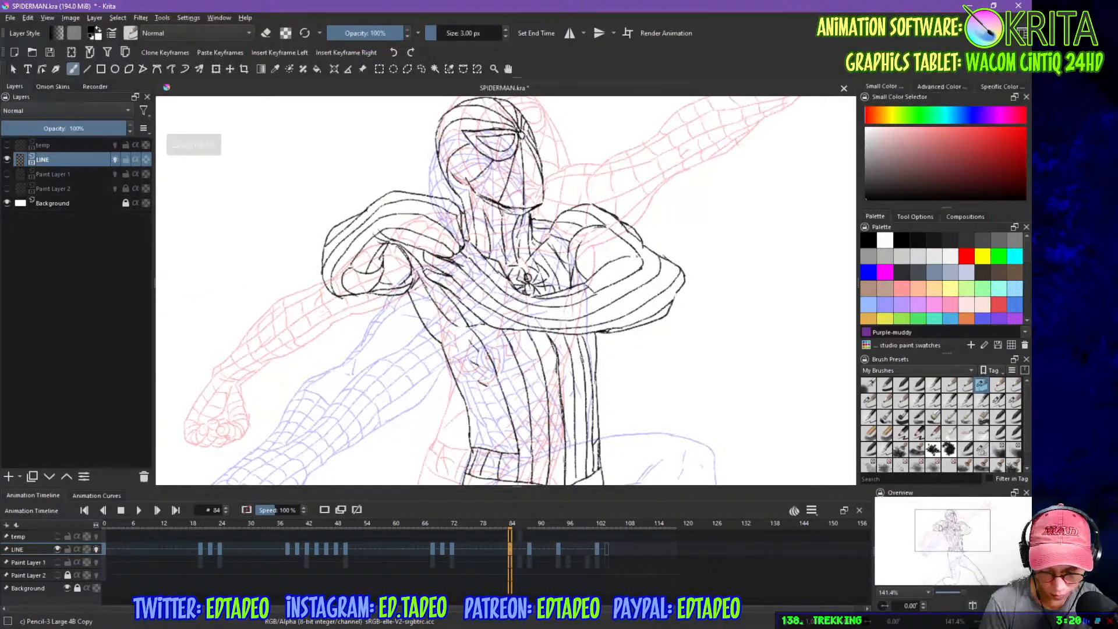
pyautogui.moveTo(596, 231); pyautogui.dragTo(612, 241)
pyautogui.hotkey('ctrl', 's')
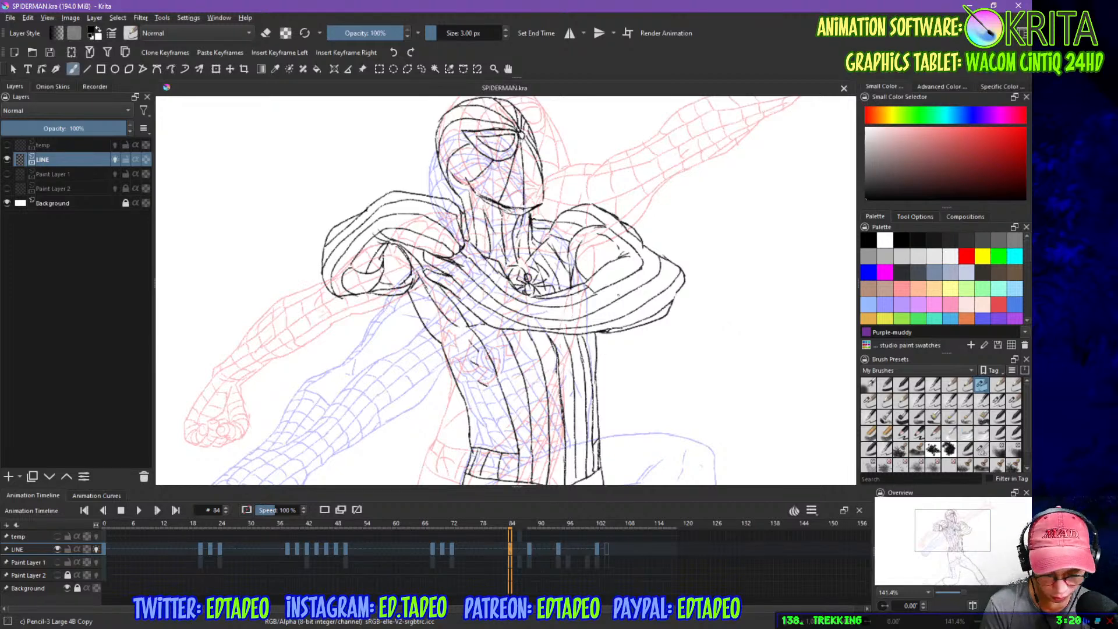
# - Touch up the groin crease and ink muscle lines along the extended leg's inner thigh
pyautogui.moveTo(610, 421)
pyautogui.mouseDown()
pyautogui.moveTo(619, 281)
pyautogui.moveTo(641, 325)
pyautogui.moveTo(640, 259)
pyautogui.mouseUp()
pyautogui.press('e')
pyautogui.moveTo(611, 208); pyautogui.dragTo(606, 226)
pyautogui.press('e')
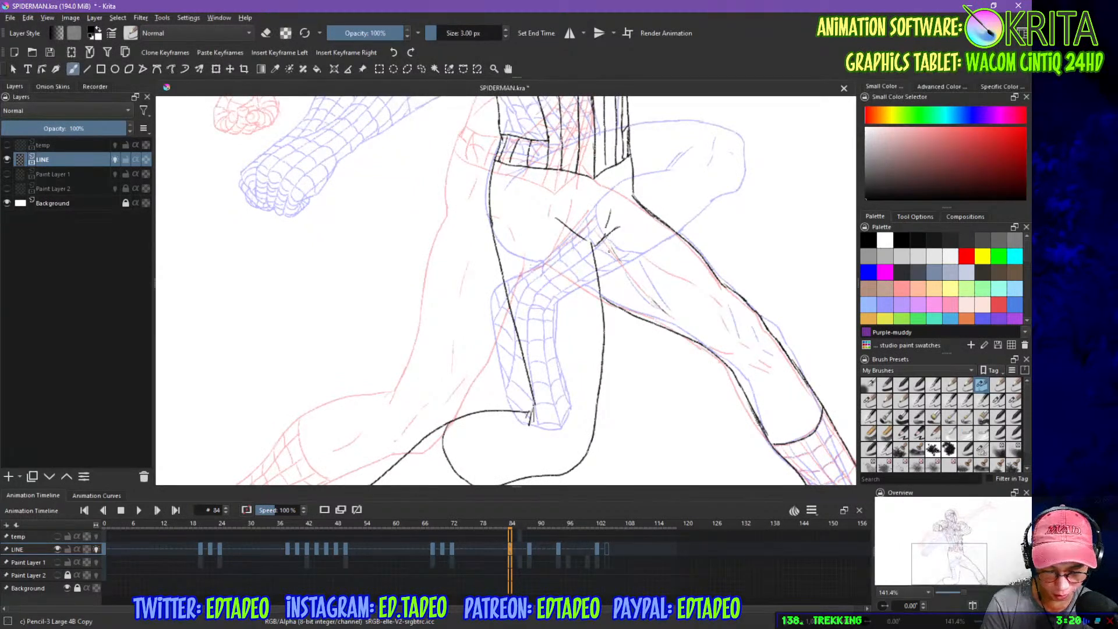
pyautogui.moveTo(607, 439); pyautogui.dragTo(665, 313)
pyautogui.moveTo(592, 278); pyautogui.dragTo(585, 288)
pyautogui.moveTo(772, 333); pyautogui.dragTo(608, 389)
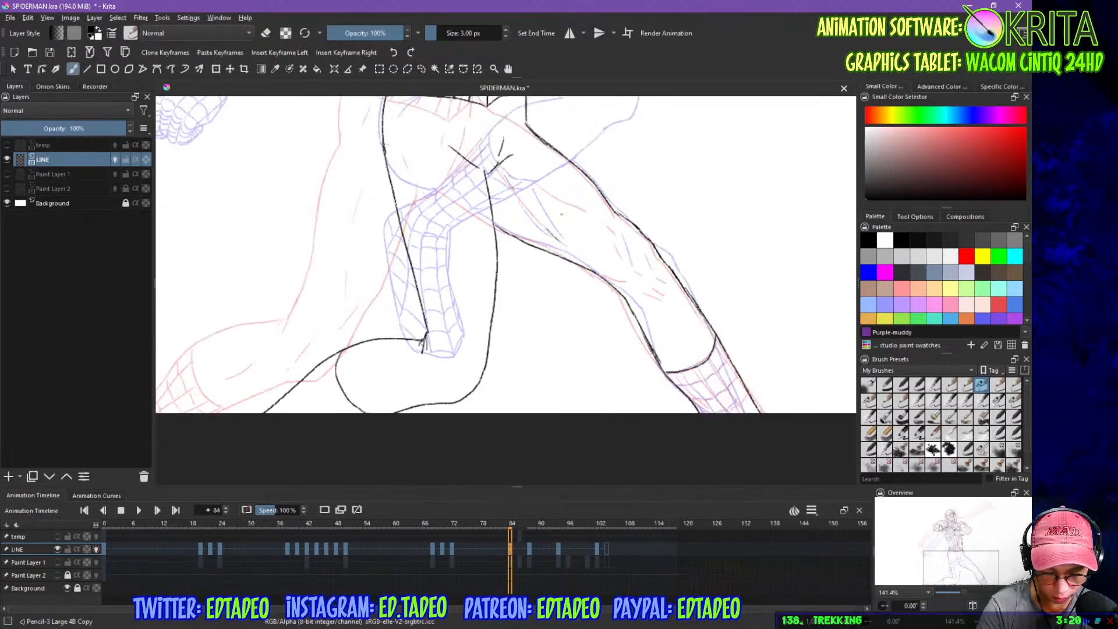
pyautogui.moveTo(524, 186); pyautogui.dragTo(604, 229)
pyautogui.moveTo(511, 187)
pyautogui.mouseDown()
pyautogui.moveTo(546, 230)
pyautogui.moveTo(555, 217)
pyautogui.moveTo(568, 242)
pyautogui.mouseUp()
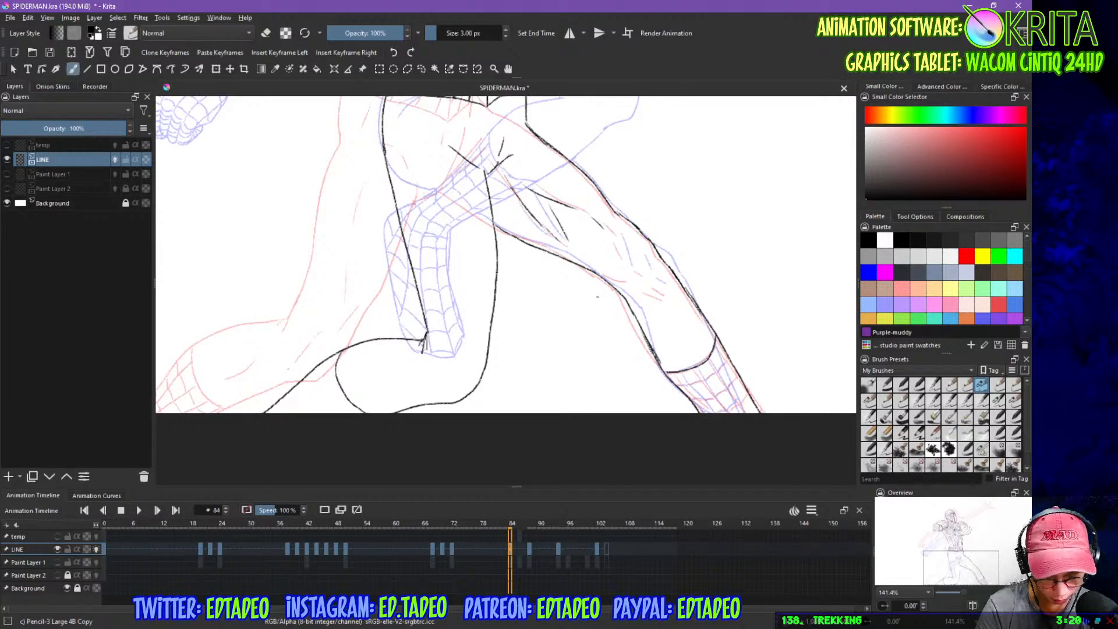
# - Ink short muscle marks on the bent leg's thigh and knee and around the extended leg's knee
pyautogui.moveTo(437, 156); pyautogui.dragTo(434, 187)
pyautogui.moveTo(445, 247)
pyautogui.mouseDown()
pyautogui.moveTo(479, 315)
pyautogui.moveTo(439, 366)
pyautogui.mouseUp()
pyautogui.moveTo(362, 396)
pyautogui.mouseDown()
pyautogui.moveTo(396, 378)
pyautogui.moveTo(441, 390)
pyautogui.mouseUp()
pyautogui.moveTo(435, 382); pyautogui.dragTo(417, 393)
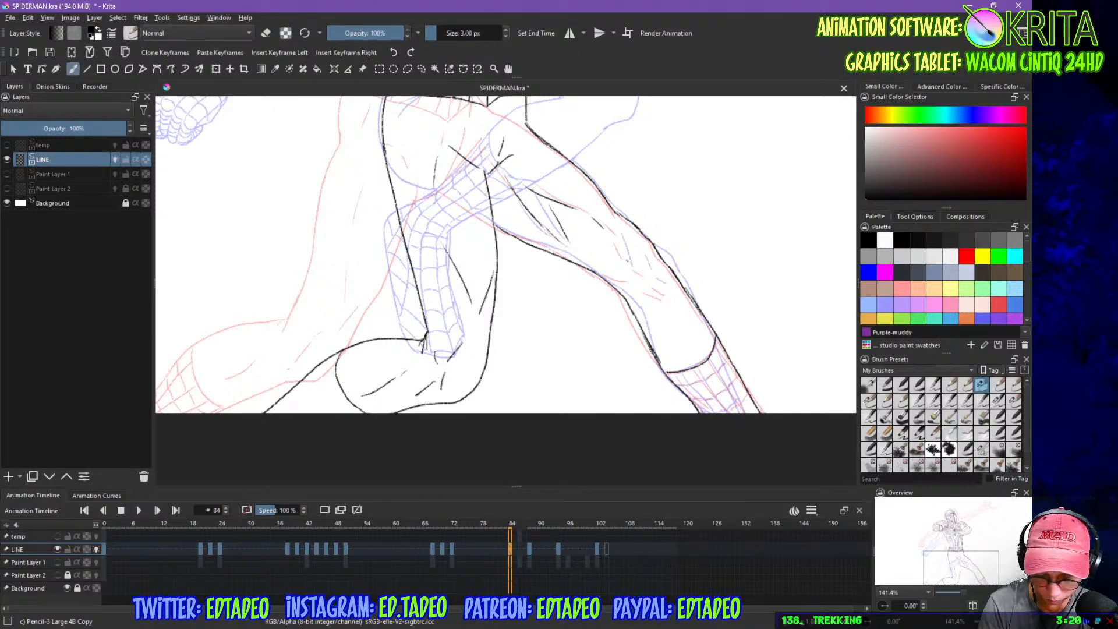
pyautogui.moveTo(613, 235)
pyautogui.mouseDown()
pyautogui.moveTo(633, 270)
pyautogui.moveTo(628, 284)
pyautogui.moveTo(647, 272)
pyautogui.mouseUp()
pyautogui.moveTo(643, 268)
pyautogui.mouseDown()
pyautogui.moveTo(660, 303)
pyautogui.moveTo(638, 398)
pyautogui.mouseUp()
# - Ink lengthwise web lines down both boots, from the boot-top curves to the canvas edge
pyautogui.moveTo(493, 463); pyautogui.dragTo(610, 331)
pyautogui.moveTo(445, 390)
pyautogui.mouseDown()
pyautogui.moveTo(483, 367)
pyautogui.moveTo(506, 394)
pyautogui.mouseUp()
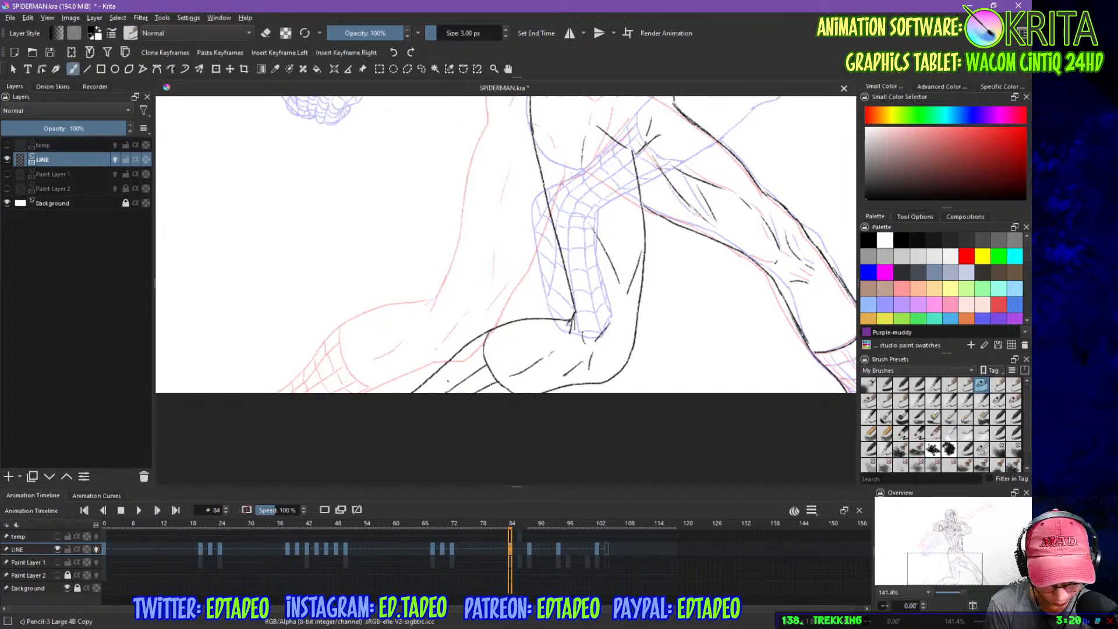
pyautogui.moveTo(653, 388)
pyautogui.mouseDown()
pyautogui.moveTo(485, 373)
pyautogui.moveTo(400, 379)
pyautogui.mouseUp()
pyautogui.moveTo(572, 344); pyautogui.dragTo(622, 384)
pyautogui.moveTo(604, 331); pyautogui.dragTo(635, 380)
pyautogui.moveTo(610, 315); pyautogui.dragTo(647, 383)
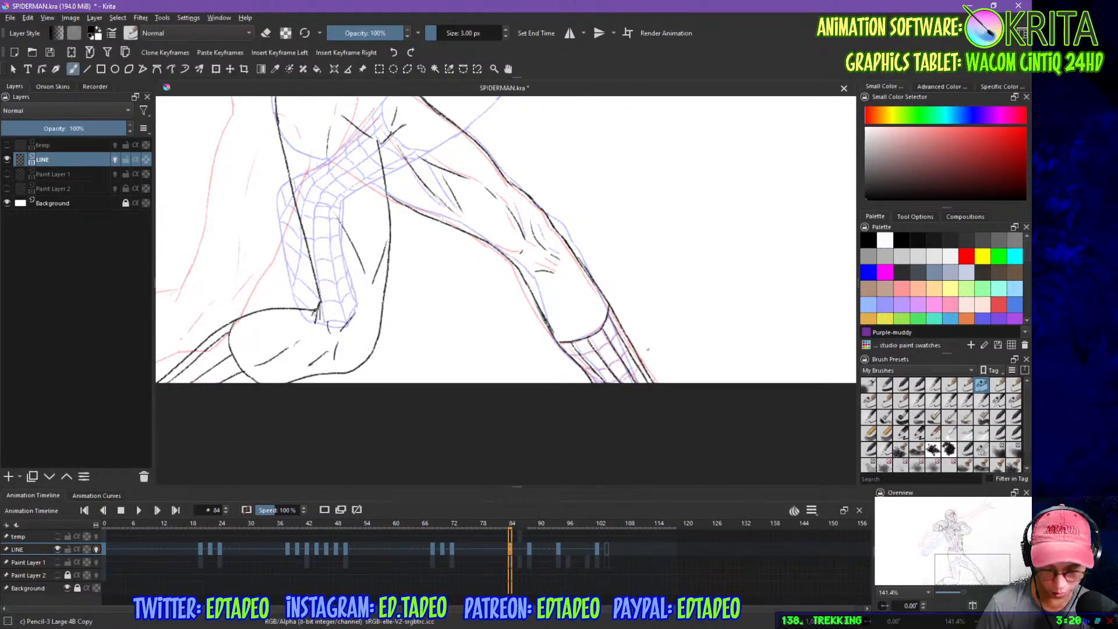
# - Save the file and ink a short line on the chest beside the spider emblem
pyautogui.moveTo(547, 222); pyautogui.dragTo(721, 401)
pyautogui.moveTo(701, 309); pyautogui.dragTo(721, 411)
pyautogui.moveTo(689, 281); pyautogui.dragTo(713, 401)
pyautogui.hotkey('ctrl', 's')
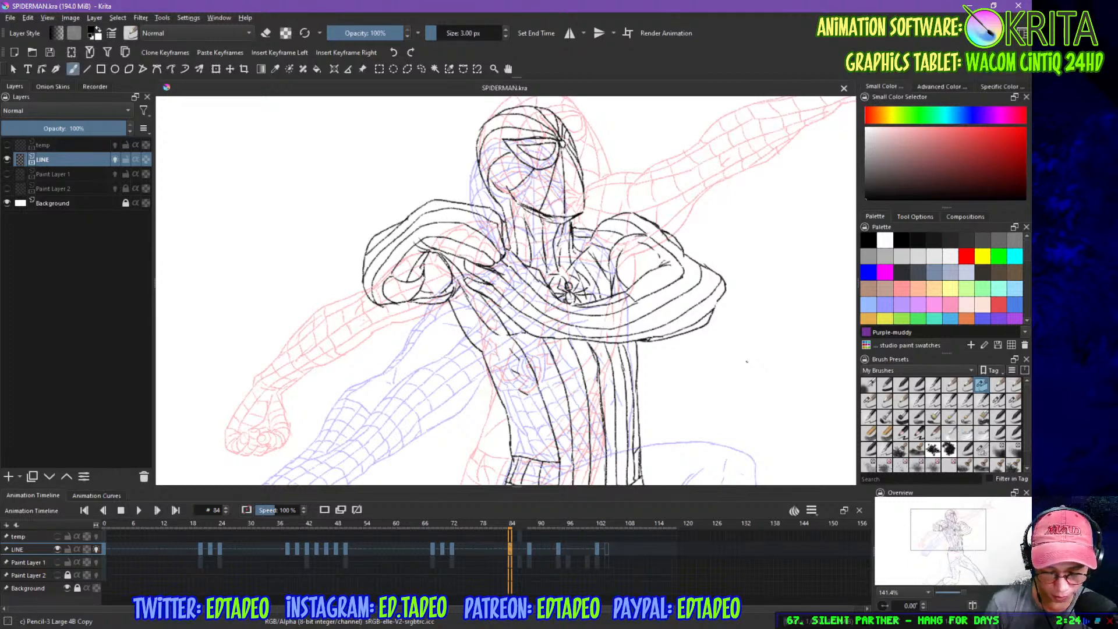
pyautogui.moveTo(610, 266); pyautogui.dragTo(610, 279)
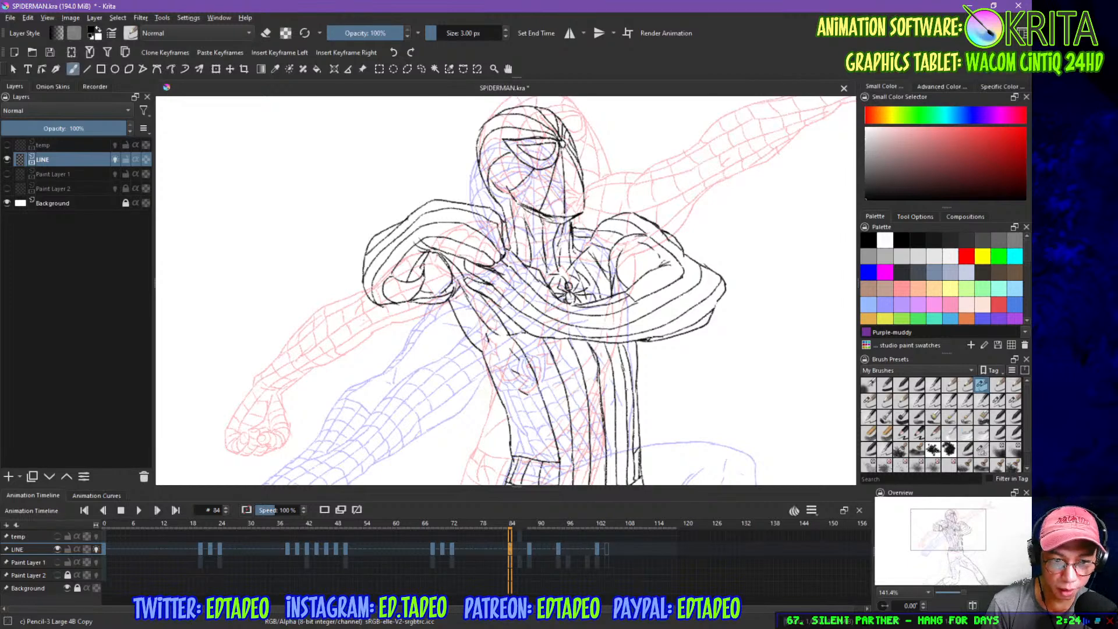
# - Ink curved cross web lines over the lower face of the mask, from cheek to chin
pyautogui.moveTo(614, 429); pyautogui.dragTo(629, 321)
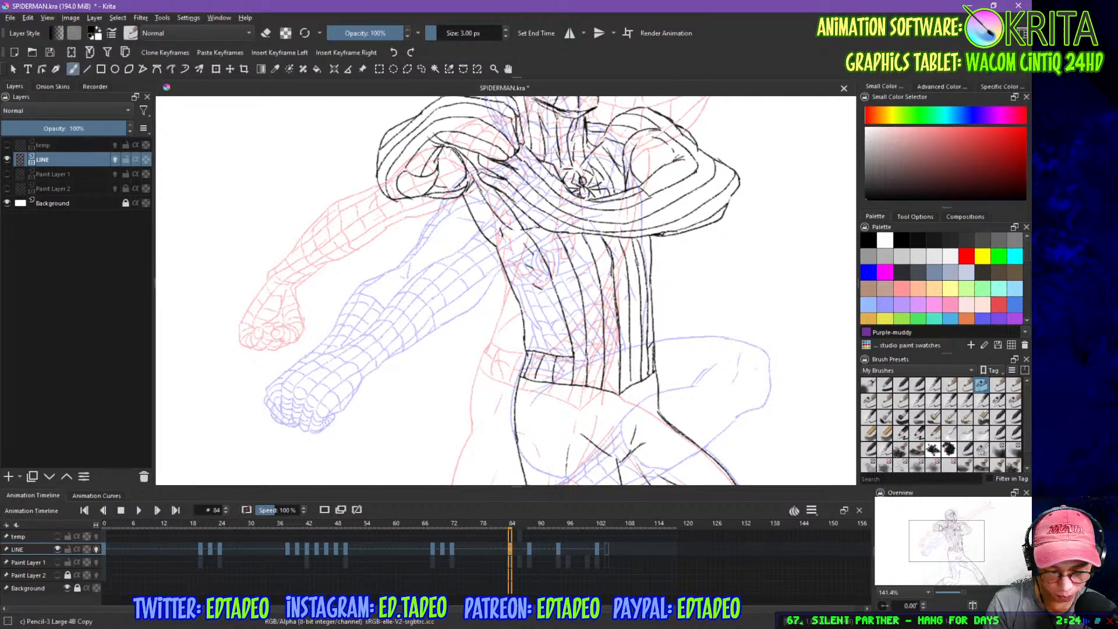
pyautogui.moveTo(669, 341); pyautogui.dragTo(712, 145)
pyautogui.moveTo(724, 211); pyautogui.dragTo(696, 330)
pyautogui.moveTo(704, 264); pyautogui.dragTo(686, 361)
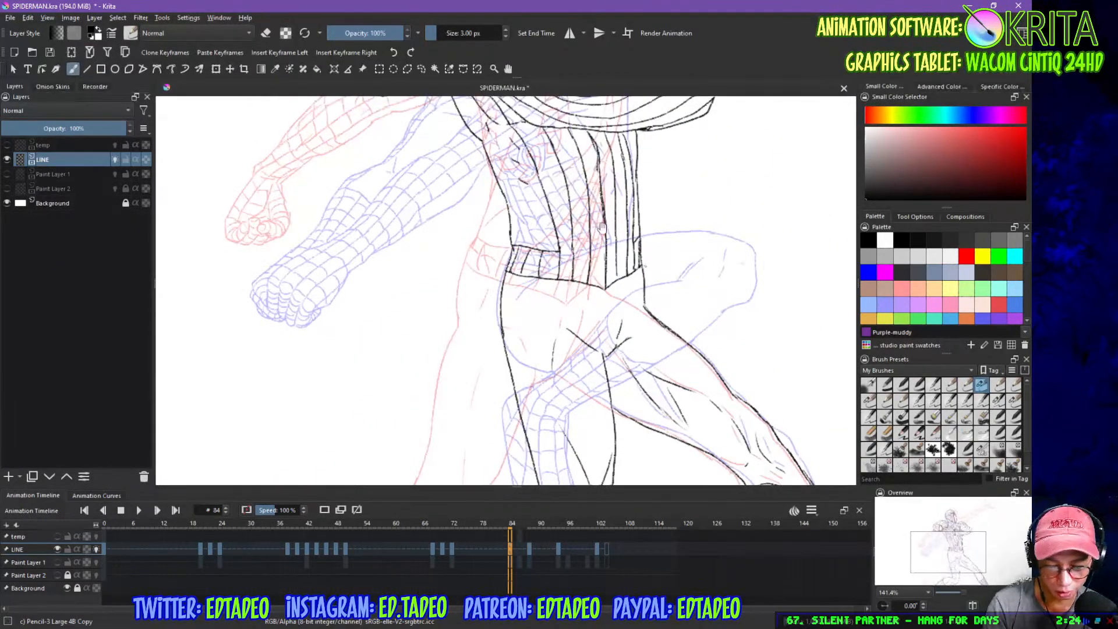
pyautogui.moveTo(606, 234); pyautogui.dragTo(635, 341)
pyautogui.moveTo(649, 291); pyautogui.dragTo(643, 326)
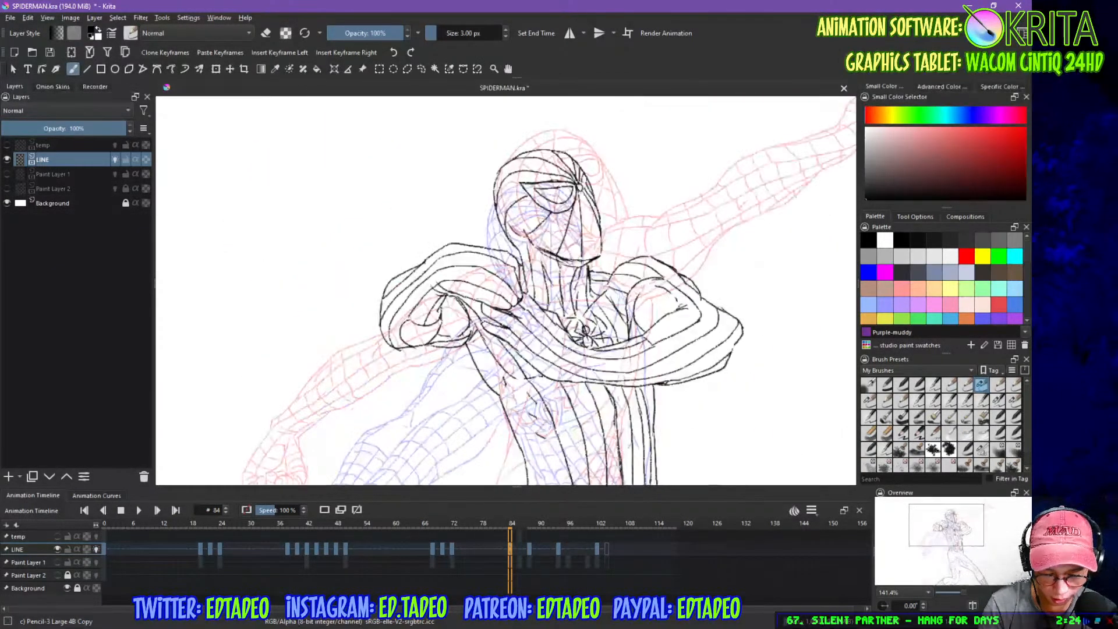
pyautogui.press('+')
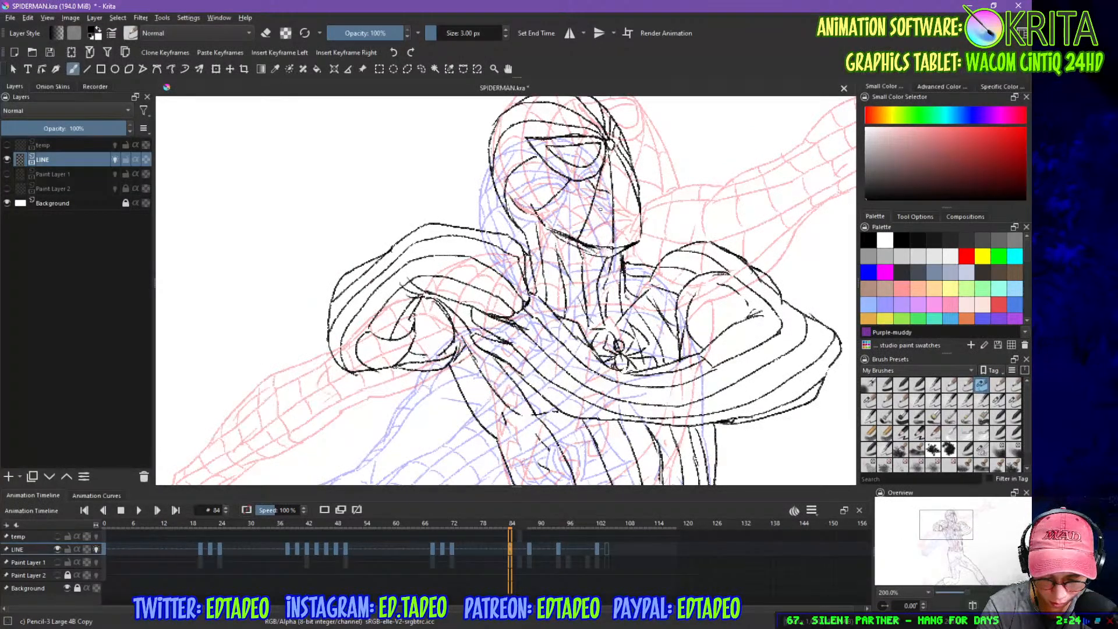
pyautogui.moveTo(586, 222); pyautogui.dragTo(615, 225)
pyautogui.moveTo(556, 200)
pyautogui.mouseDown()
pyautogui.moveTo(585, 223)
pyautogui.moveTo(634, 188)
pyautogui.mouseUp()
pyautogui.moveTo(615, 227); pyautogui.dragTo(645, 217)
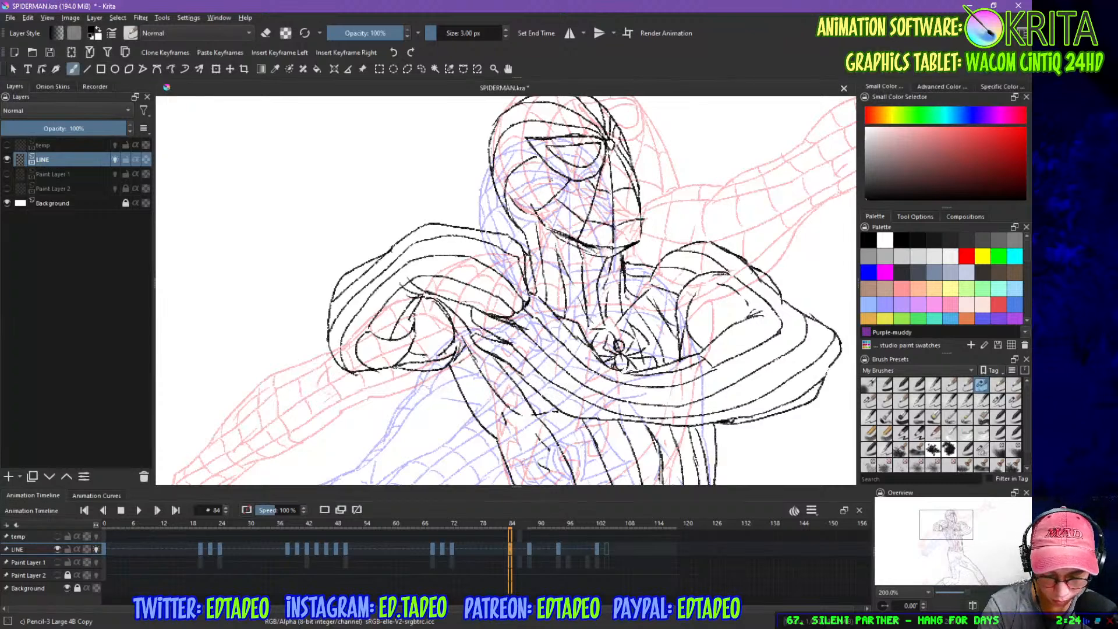
# - Undo the last cheek strokes and re-ink web arcs across the cheek, brow and area around the eye
pyautogui.moveTo(533, 160); pyautogui.dragTo(558, 200)
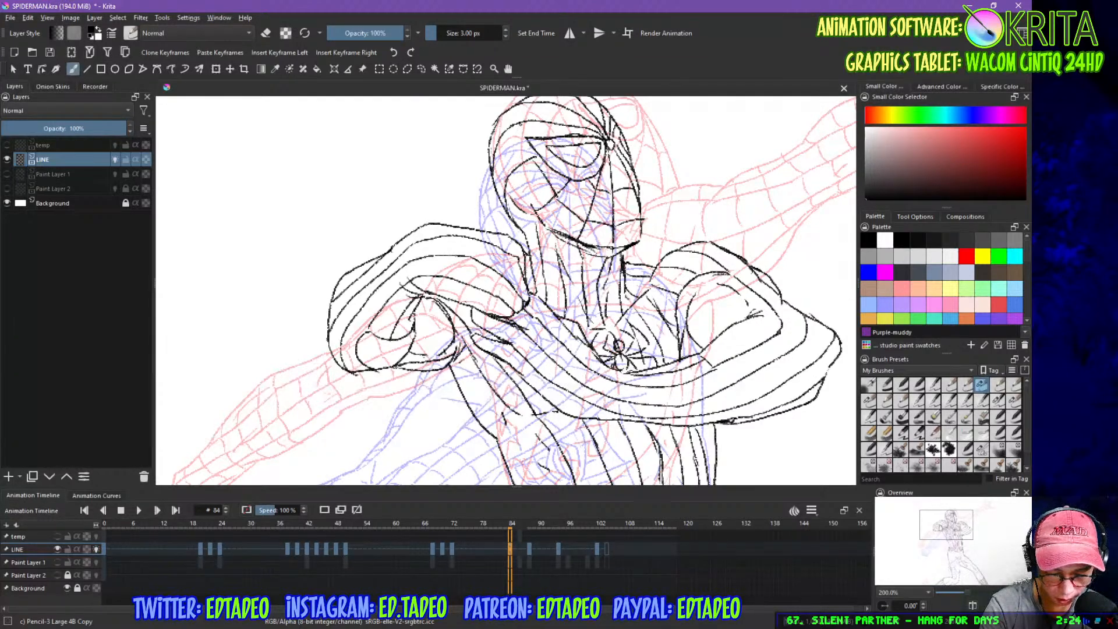
pyautogui.hotkey('ctrl', 'z')
pyautogui.hotkey('ctrl', 'z')
pyautogui.moveTo(534, 163); pyautogui.dragTo(552, 197)
pyautogui.moveTo(521, 123)
pyautogui.mouseDown()
pyautogui.moveTo(525, 161)
pyautogui.moveTo(544, 102)
pyautogui.mouseUp()
pyautogui.moveTo(570, 142); pyautogui.dragTo(559, 189)
pyautogui.moveTo(530, 147); pyautogui.dragTo(585, 143)
pyautogui.moveTo(552, 176)
pyautogui.mouseDown()
pyautogui.moveTo(558, 183)
pyautogui.moveTo(554, 173)
pyautogui.moveTo(591, 155)
pyautogui.moveTo(610, 200)
pyautogui.mouseUp()
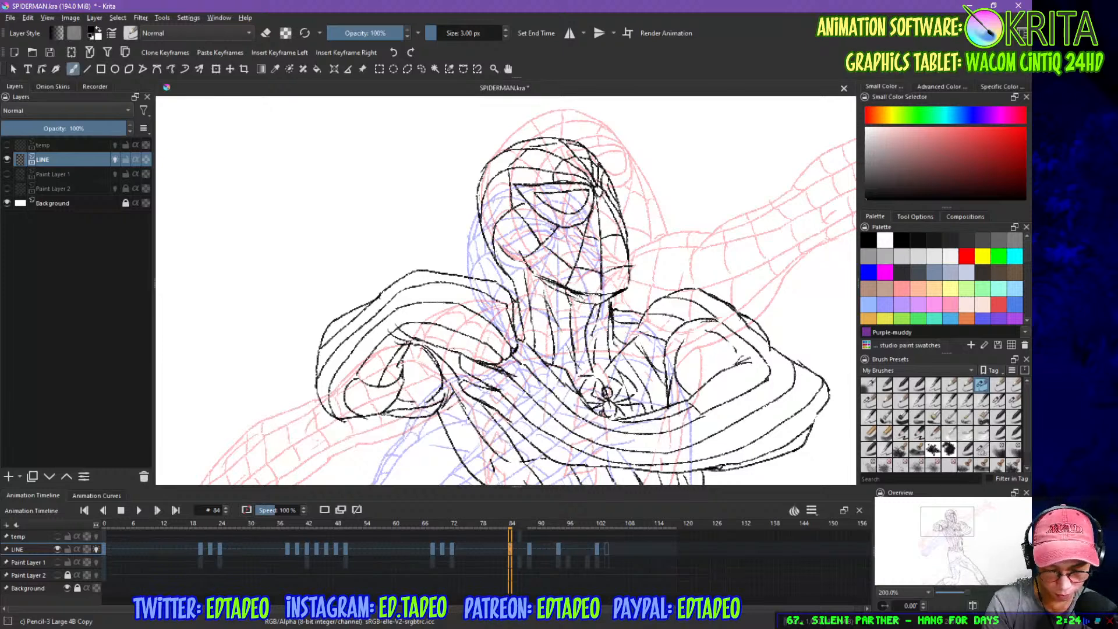
# - Ink curved web lines down the side and back of the mask to the jaw
pyautogui.moveTo(507, 151)
pyautogui.mouseDown()
pyautogui.moveTo(491, 179)
pyautogui.moveTo(499, 225)
pyautogui.moveTo(522, 258)
pyautogui.mouseUp()
pyautogui.moveTo(483, 200)
pyautogui.mouseDown()
pyautogui.moveTo(497, 238)
pyautogui.moveTo(538, 277)
pyautogui.mouseUp()
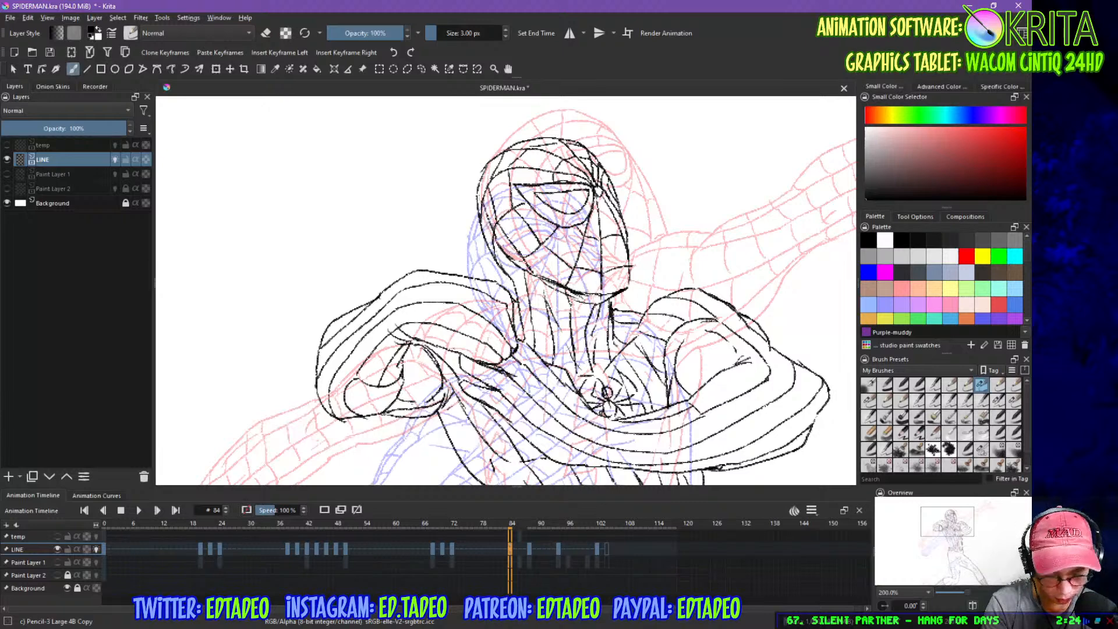
pyautogui.moveTo(489, 161)
pyautogui.mouseDown()
pyautogui.moveTo(479, 203)
pyautogui.moveTo(497, 253)
pyautogui.moveTo(552, 293)
pyautogui.mouseUp()
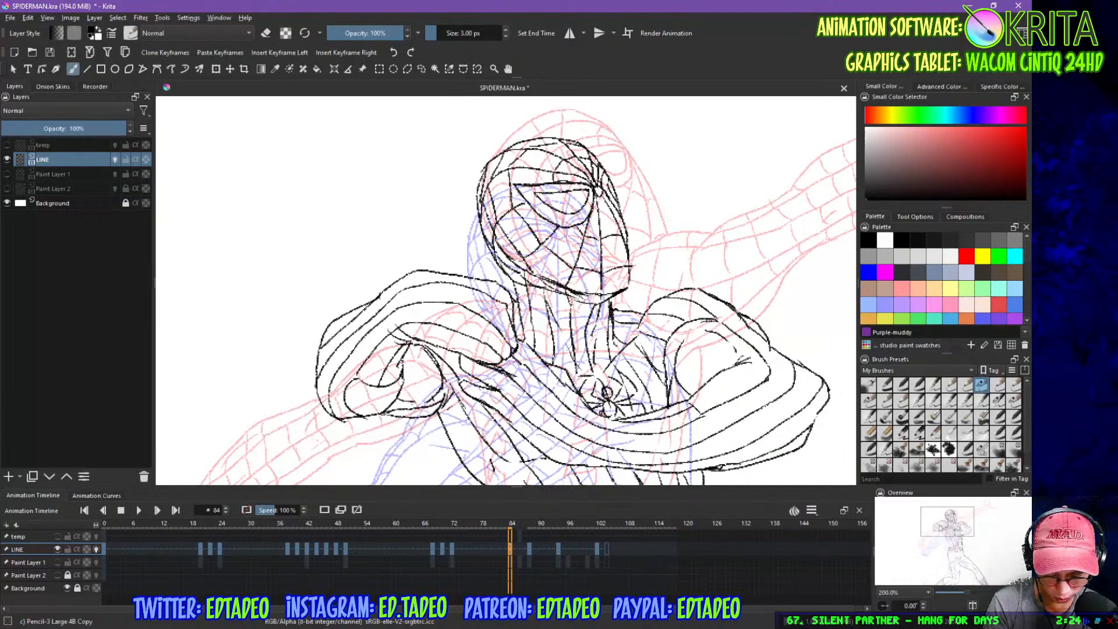
# - Ink rows of cross web lines around the neck, from under the jaw to the collar
pyautogui.moveTo(518, 297); pyautogui.dragTo(609, 308)
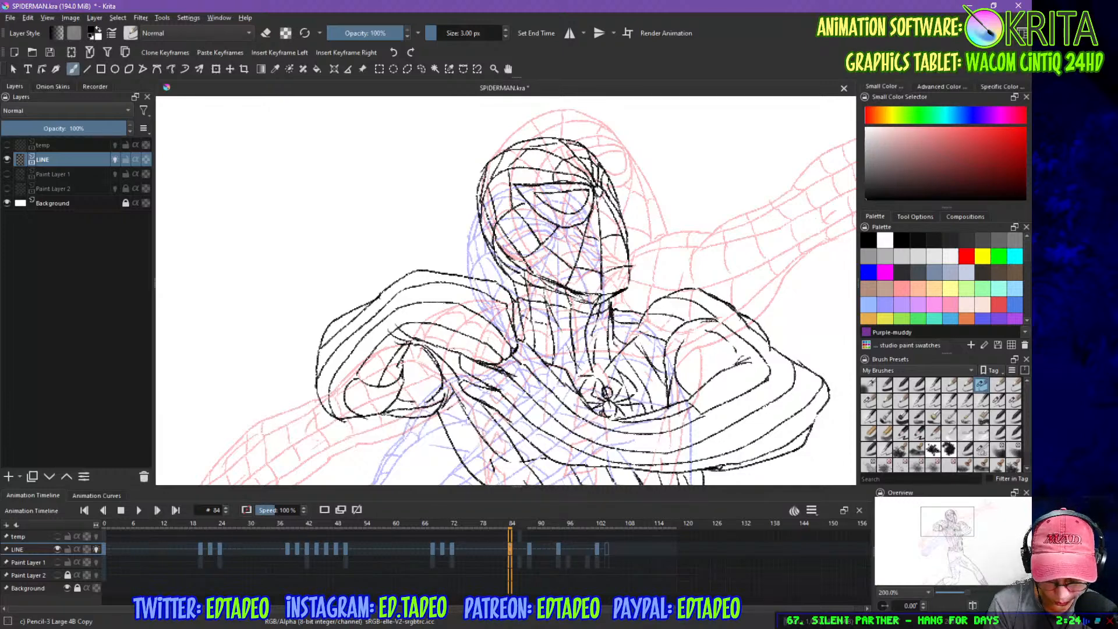
pyautogui.moveTo(550, 324); pyautogui.dragTo(606, 324)
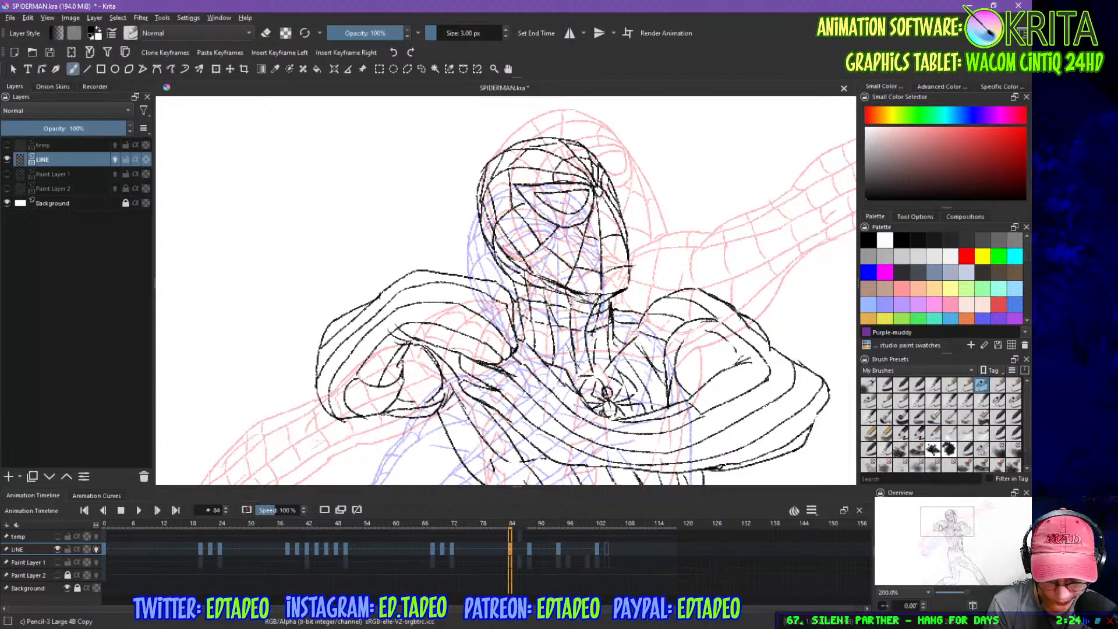
pyautogui.moveTo(515, 316)
pyautogui.mouseDown()
pyautogui.moveTo(554, 346)
pyautogui.moveTo(613, 337)
pyautogui.mouseUp()
pyautogui.moveTo(576, 373)
pyautogui.mouseDown()
pyautogui.moveTo(609, 356)
pyautogui.moveTo(565, 366)
pyautogui.mouseUp()
pyautogui.moveTo(569, 369)
pyautogui.mouseDown()
pyautogui.moveTo(546, 353)
pyautogui.moveTo(621, 346)
pyautogui.moveTo(626, 324)
pyautogui.mouseUp()
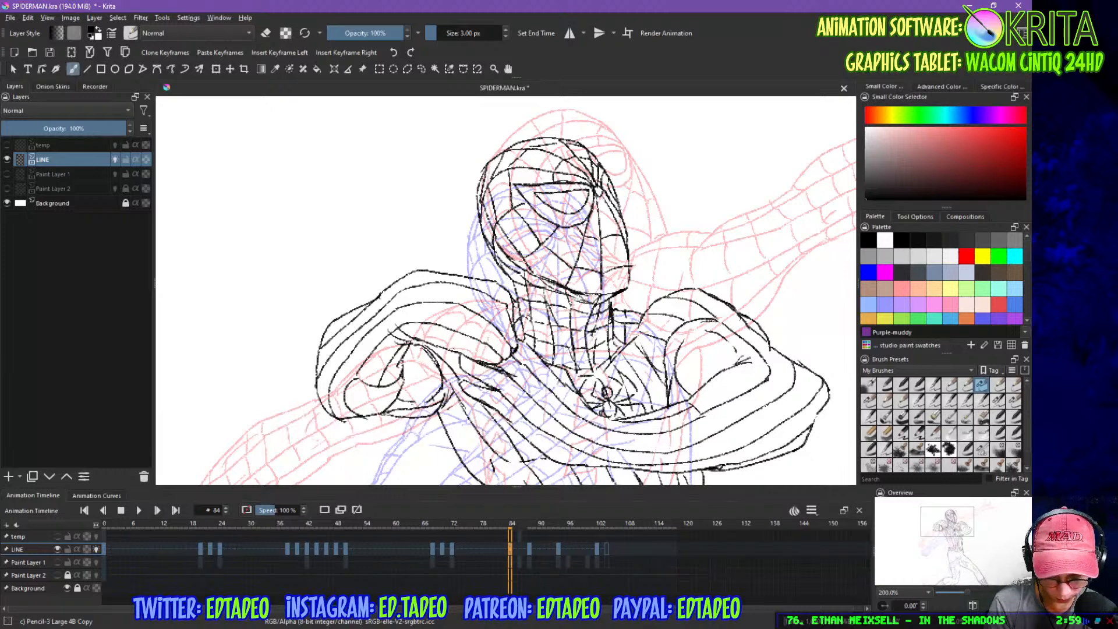
pyautogui.moveTo(516, 311); pyautogui.dragTo(526, 344)
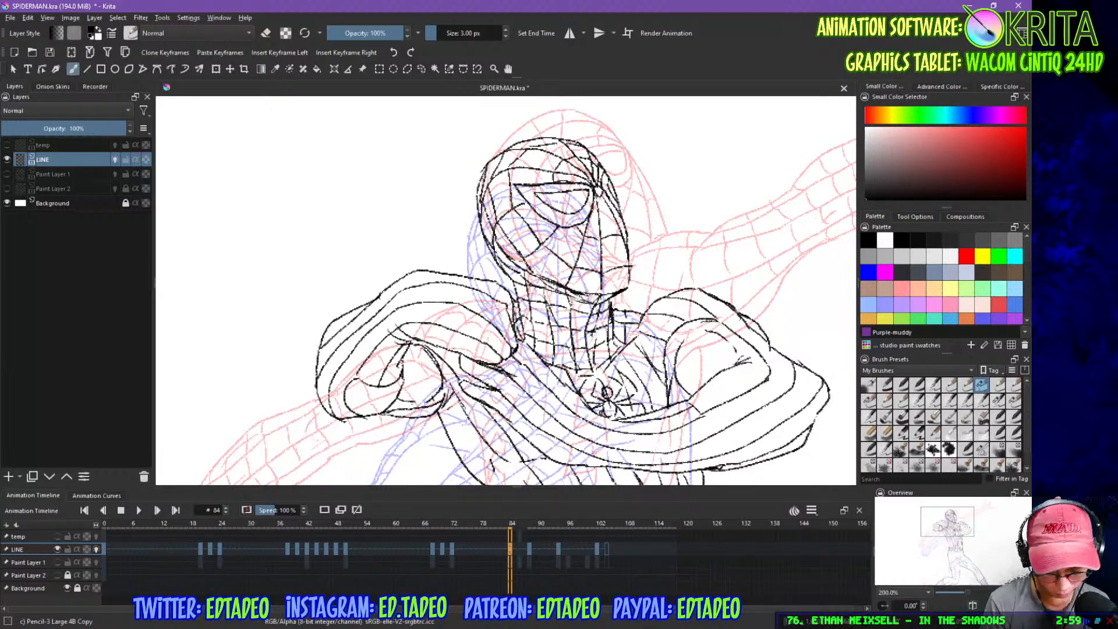
# - Ink short cross web lines beside the neck and along the inner band of the bent arm opposite the spider emblem
pyautogui.moveTo(498, 309); pyautogui.dragTo(513, 338)
pyautogui.moveTo(503, 330)
pyautogui.mouseDown()
pyautogui.moveTo(518, 346)
pyautogui.moveTo(501, 344)
pyautogui.moveTo(511, 357)
pyautogui.moveTo(498, 362)
pyautogui.mouseUp()
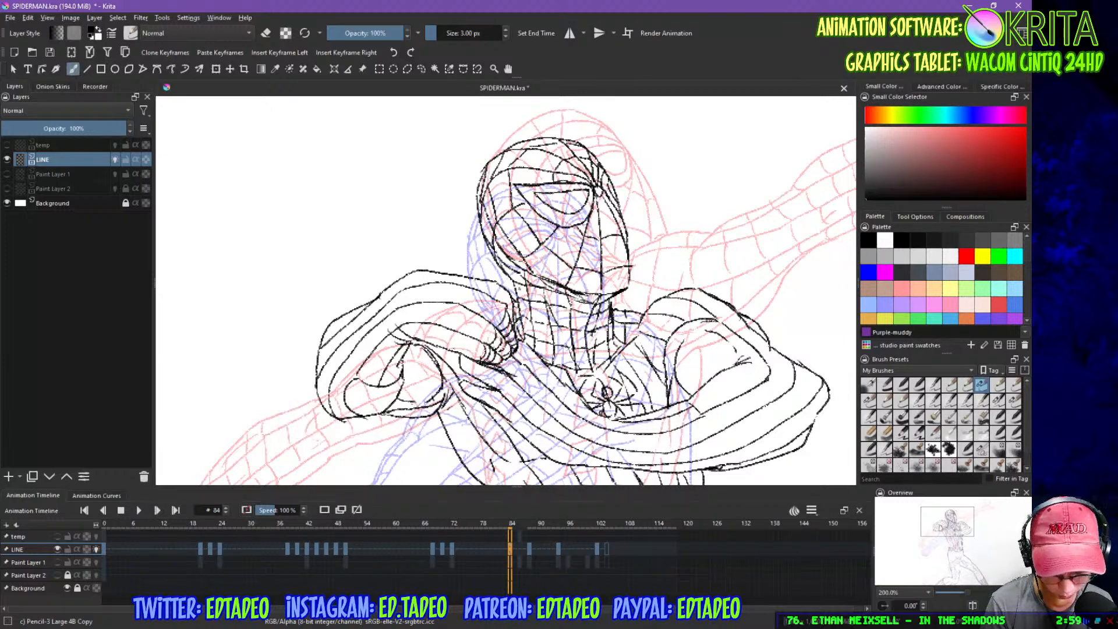
pyautogui.moveTo(505, 294); pyautogui.dragTo(513, 314)
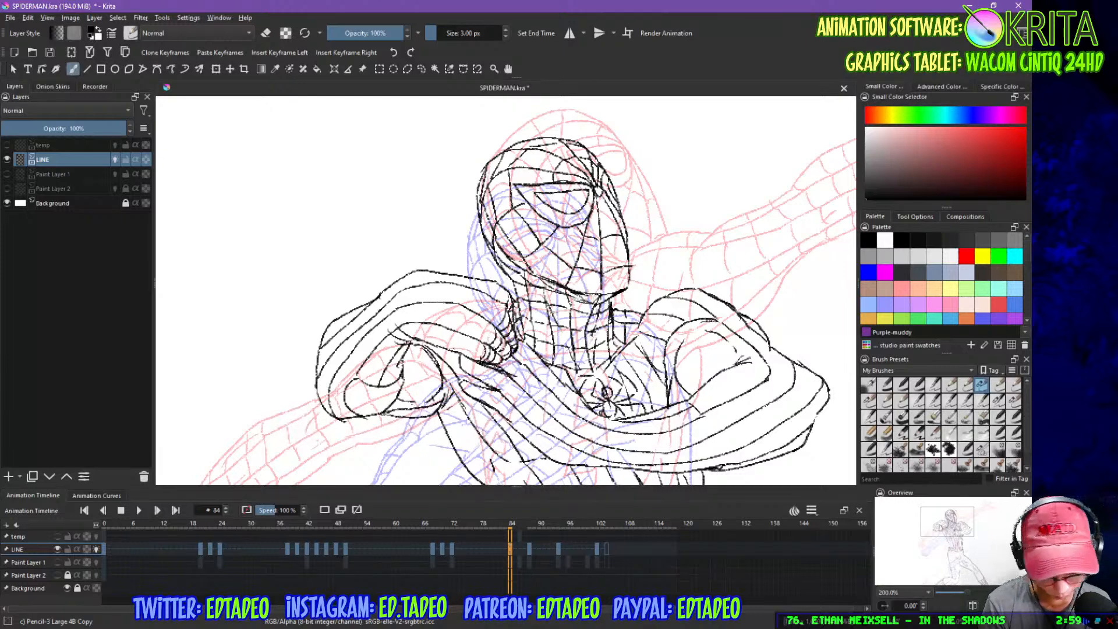
pyautogui.moveTo(410, 320)
pyautogui.mouseDown()
pyautogui.moveTo(415, 338)
pyautogui.moveTo(475, 354)
pyautogui.mouseUp()
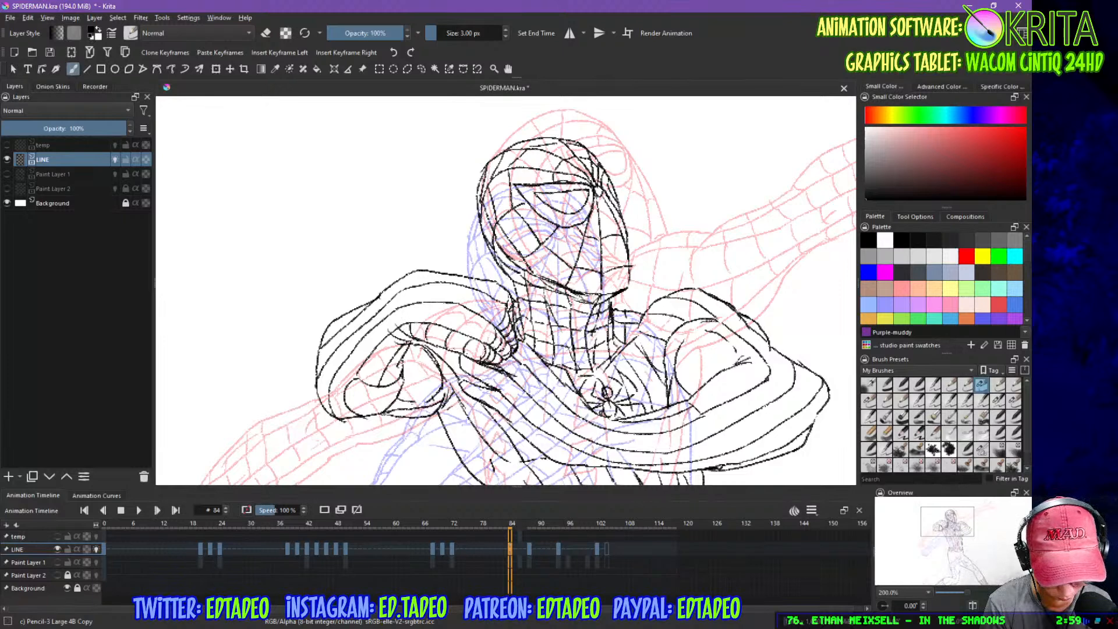
pyautogui.moveTo(411, 302)
pyautogui.mouseDown()
pyautogui.moveTo(418, 322)
pyautogui.moveTo(387, 335)
pyautogui.moveTo(347, 384)
pyautogui.moveTo(360, 422)
pyautogui.mouseUp()
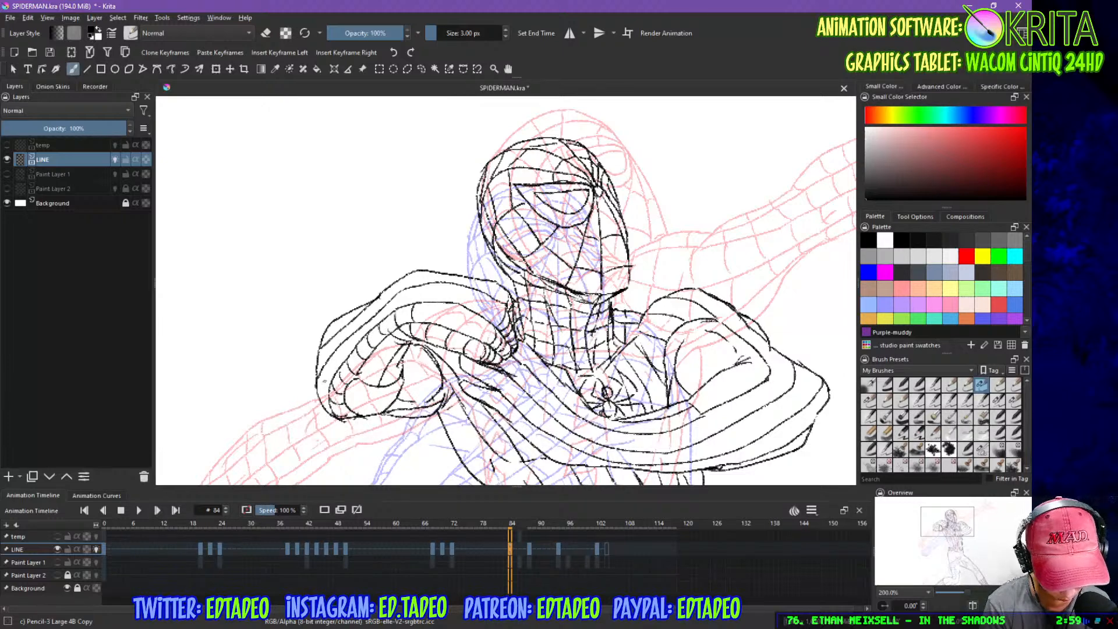
# - Replace a stray stroke near the elbow and ink cross web lines through the bent arm's middle and outer bands
pyautogui.moveTo(330, 373)
pyautogui.mouseDown()
pyautogui.moveTo(326, 418)
pyautogui.moveTo(320, 334)
pyautogui.moveTo(331, 407)
pyautogui.mouseUp()
pyautogui.hotkey('ctrl', 'z')
pyautogui.moveTo(335, 362)
pyautogui.mouseDown()
pyautogui.moveTo(326, 380)
pyautogui.moveTo(356, 344)
pyautogui.mouseUp()
pyautogui.moveTo(373, 319)
pyautogui.mouseDown()
pyautogui.moveTo(368, 333)
pyautogui.moveTo(391, 308)
pyautogui.moveTo(413, 305)
pyautogui.moveTo(450, 329)
pyautogui.mouseUp()
pyautogui.moveTo(439, 283); pyautogui.dragTo(433, 301)
pyautogui.moveTo(483, 324); pyautogui.dragTo(467, 336)
pyautogui.moveTo(467, 290)
pyautogui.mouseDown()
pyautogui.moveTo(461, 305)
pyautogui.moveTo(479, 322)
pyautogui.moveTo(492, 298)
pyautogui.moveTo(438, 284)
pyautogui.moveTo(402, 291)
pyautogui.moveTo(338, 347)
pyautogui.mouseUp()
pyautogui.moveTo(333, 341); pyautogui.dragTo(320, 373)
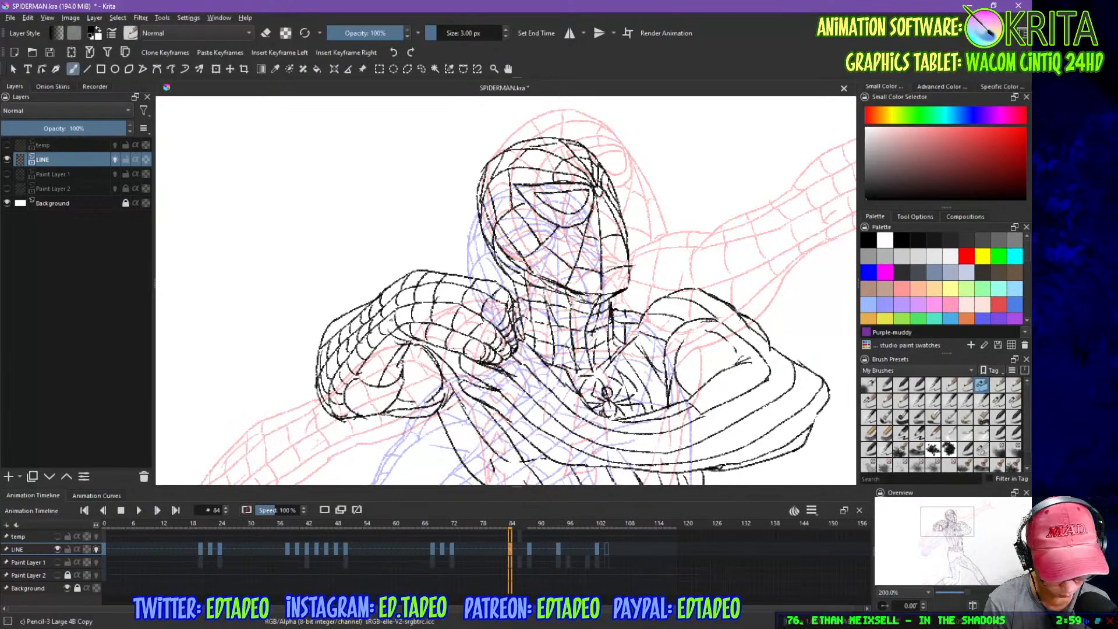
# - Finish the cross web lines around the bent arm's elbow and inner curve, redoing one misplaced stroke
pyautogui.moveTo(333, 322)
pyautogui.mouseDown()
pyautogui.moveTo(327, 340)
pyautogui.moveTo(351, 321)
pyautogui.mouseUp()
pyautogui.moveTo(365, 360)
pyautogui.mouseDown()
pyautogui.moveTo(392, 368)
pyautogui.moveTo(382, 376)
pyautogui.moveTo(407, 337)
pyautogui.mouseUp()
pyautogui.hotkey('ctrl', 'z')
pyautogui.moveTo(408, 353); pyautogui.dragTo(393, 366)
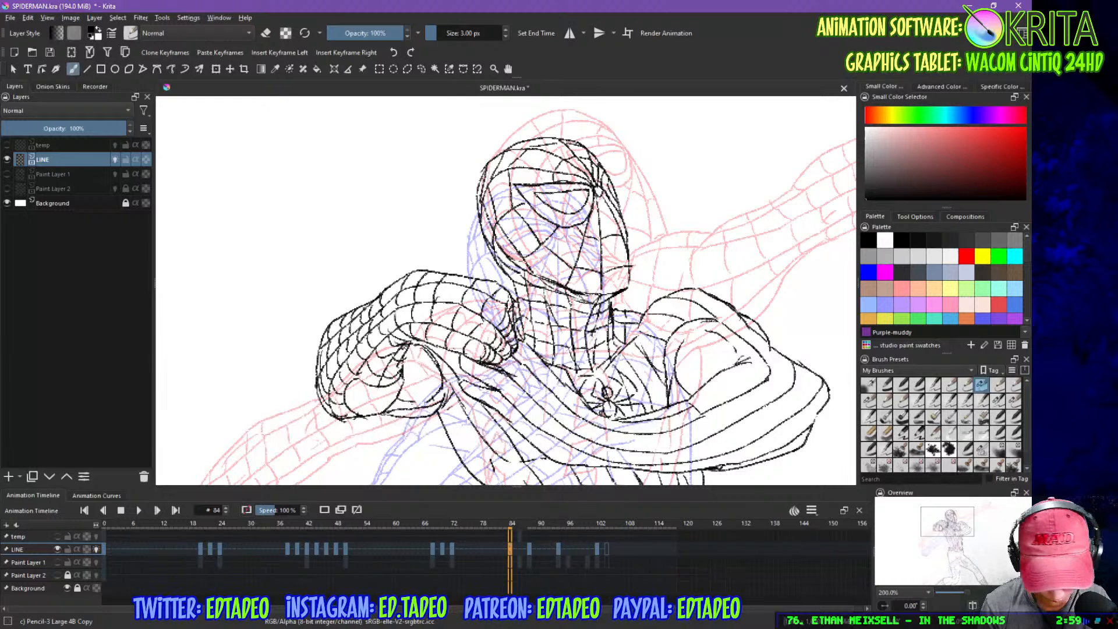
pyautogui.moveTo(334, 415); pyautogui.dragTo(350, 411)
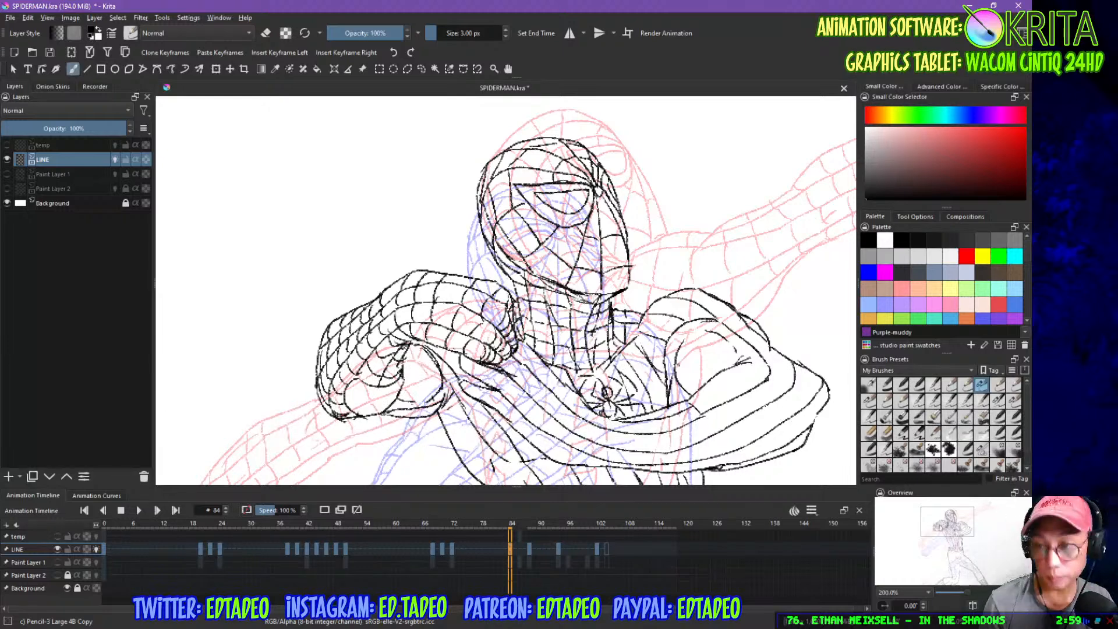
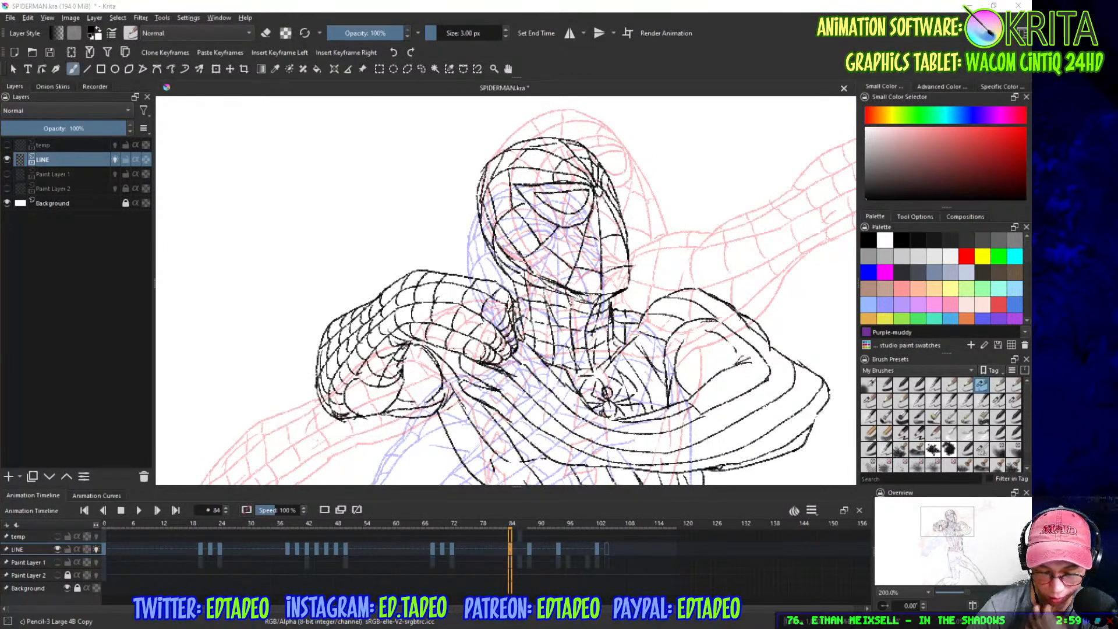
# - Ink short cross web lines over the fingers and back of the hand lying across the chest
pyautogui.hotkey('alt', 'Tab')
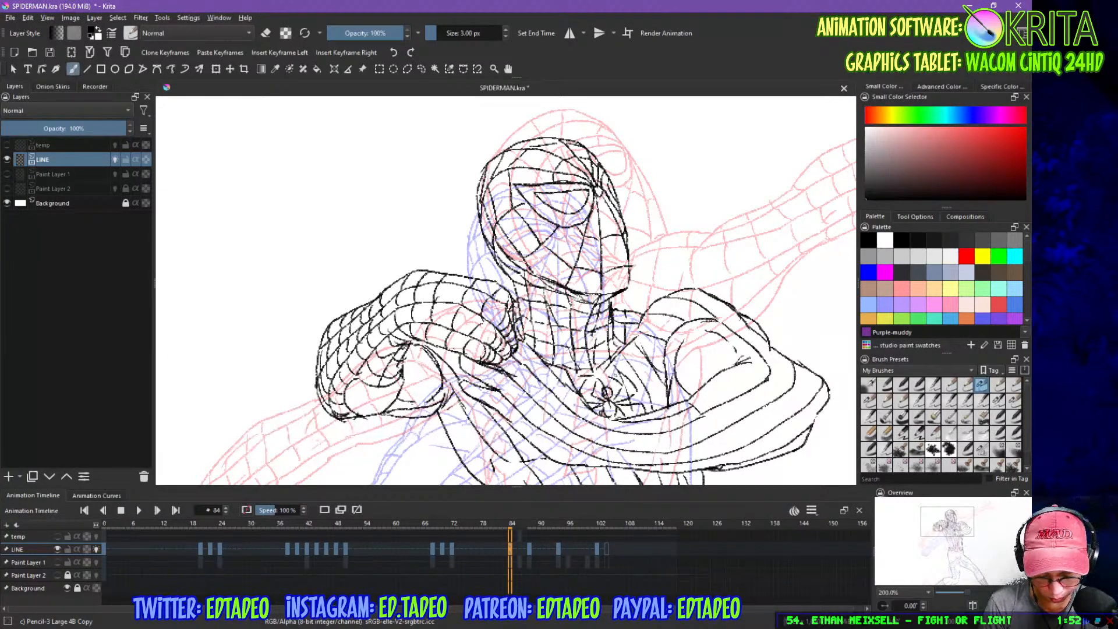
pyautogui.moveTo(504, 375)
pyautogui.mouseDown()
pyautogui.moveTo(498, 388)
pyautogui.moveTo(460, 368)
pyautogui.moveTo(492, 405)
pyautogui.moveTo(469, 396)
pyautogui.mouseUp()
pyautogui.moveTo(473, 382); pyautogui.dragTo(462, 393)
pyautogui.moveTo(514, 360)
pyautogui.mouseDown()
pyautogui.moveTo(503, 368)
pyautogui.moveTo(523, 361)
pyautogui.moveTo(518, 352)
pyautogui.moveTo(500, 410)
pyautogui.mouseUp()
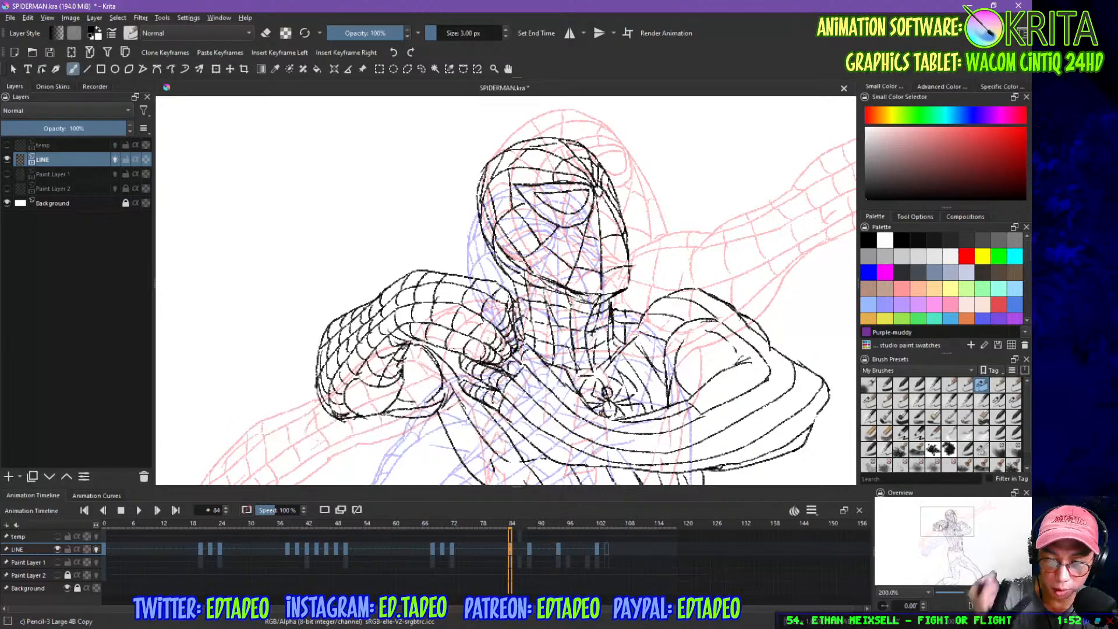
pyautogui.moveTo(537, 354); pyautogui.dragTo(527, 364)
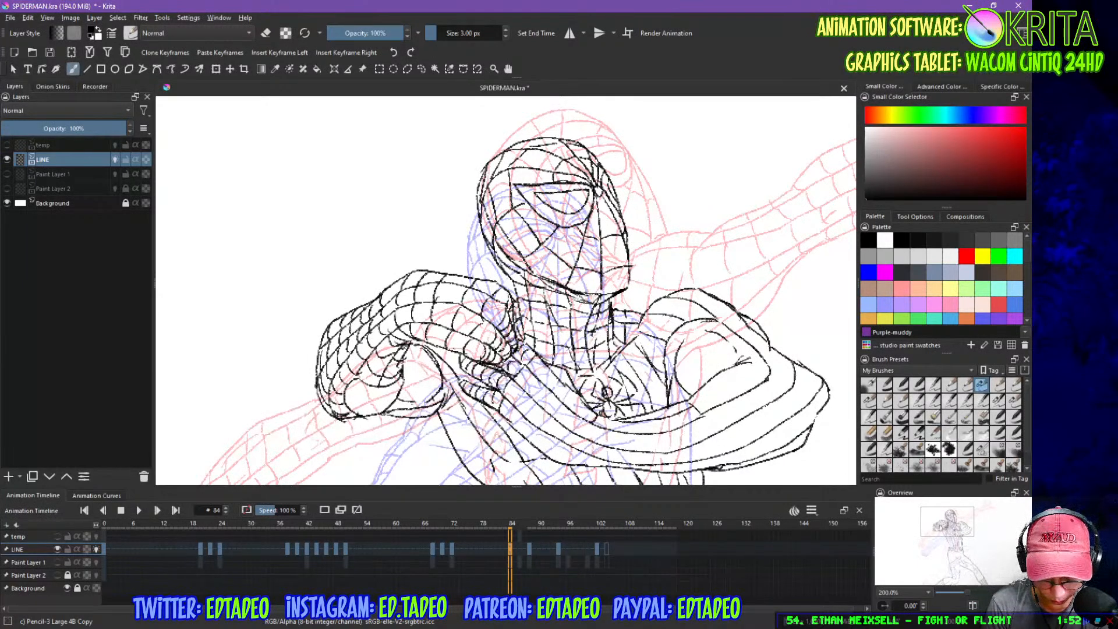
pyautogui.moveTo(548, 366); pyautogui.dragTo(526, 389)
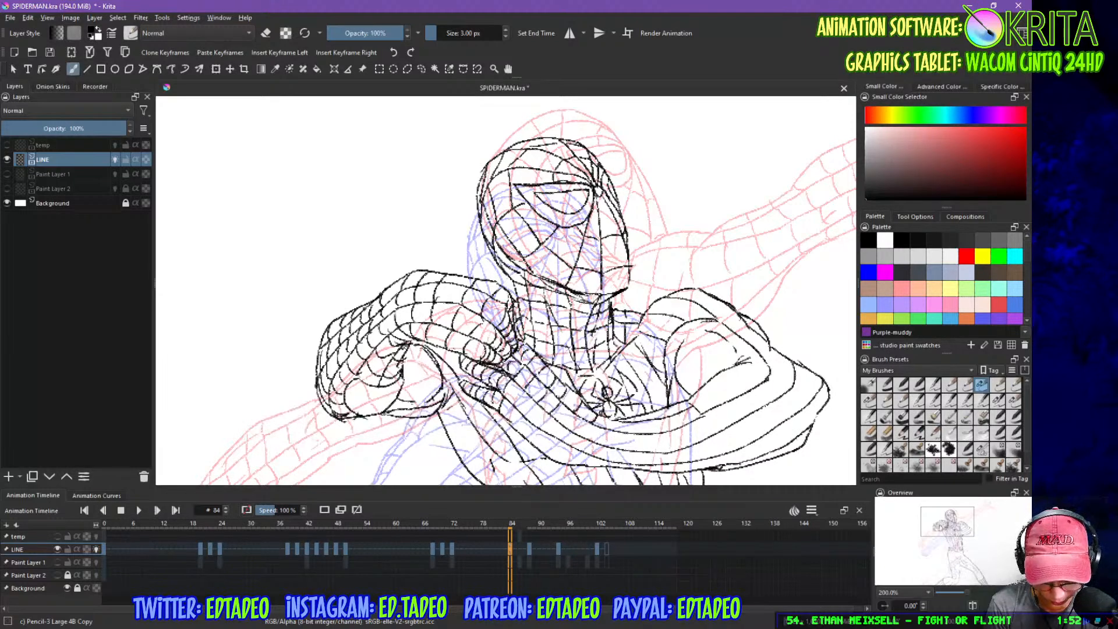
# - Ink cross web lines along the forearm that crosses the chest, from the wrist to below the spider emblem
pyautogui.moveTo(592, 424); pyautogui.dragTo(584, 438)
pyautogui.moveTo(523, 389); pyautogui.dragTo(515, 404)
pyautogui.moveTo(537, 401)
pyautogui.mouseDown()
pyautogui.moveTo(526, 419)
pyautogui.moveTo(574, 450)
pyautogui.mouseUp()
pyautogui.moveTo(557, 439)
pyautogui.mouseDown()
pyautogui.moveTo(549, 454)
pyautogui.moveTo(566, 463)
pyautogui.moveTo(507, 421)
pyautogui.mouseUp()
pyautogui.moveTo(611, 417); pyautogui.dragTo(607, 431)
pyautogui.moveTo(632, 423)
pyautogui.mouseDown()
pyautogui.moveTo(626, 434)
pyautogui.moveTo(683, 419)
pyautogui.moveTo(705, 432)
pyautogui.moveTo(660, 454)
pyautogui.moveTo(604, 443)
pyautogui.moveTo(681, 408)
pyautogui.mouseUp()
pyautogui.moveTo(601, 445)
pyautogui.mouseDown()
pyautogui.moveTo(595, 457)
pyautogui.moveTo(625, 463)
pyautogui.moveTo(590, 468)
pyautogui.mouseUp()
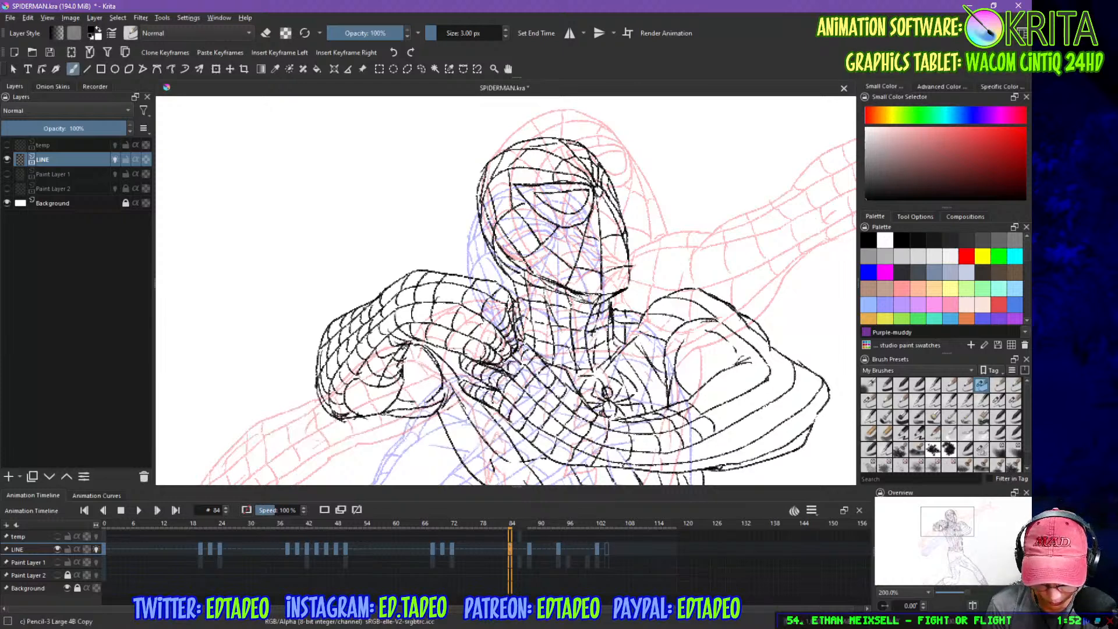
# - Continue the cross web lines along the crossing forearm toward the elbow and over the upper arm and shoulder
pyautogui.moveTo(662, 453)
pyautogui.mouseDown()
pyautogui.moveTo(656, 464)
pyautogui.moveTo(682, 461)
pyautogui.mouseUp()
pyautogui.moveTo(692, 464)
pyautogui.mouseDown()
pyautogui.moveTo(678, 473)
pyautogui.moveTo(718, 454)
pyautogui.moveTo(731, 463)
pyautogui.mouseUp()
pyautogui.moveTo(724, 408)
pyautogui.mouseDown()
pyautogui.moveTo(743, 418)
pyautogui.moveTo(775, 397)
pyautogui.mouseUp()
pyautogui.moveTo(771, 375)
pyautogui.mouseDown()
pyautogui.moveTo(794, 382)
pyautogui.moveTo(709, 307)
pyautogui.mouseUp()
pyautogui.moveTo(709, 295); pyautogui.dragTo(682, 299)
pyautogui.moveTo(694, 289); pyautogui.dragTo(676, 297)
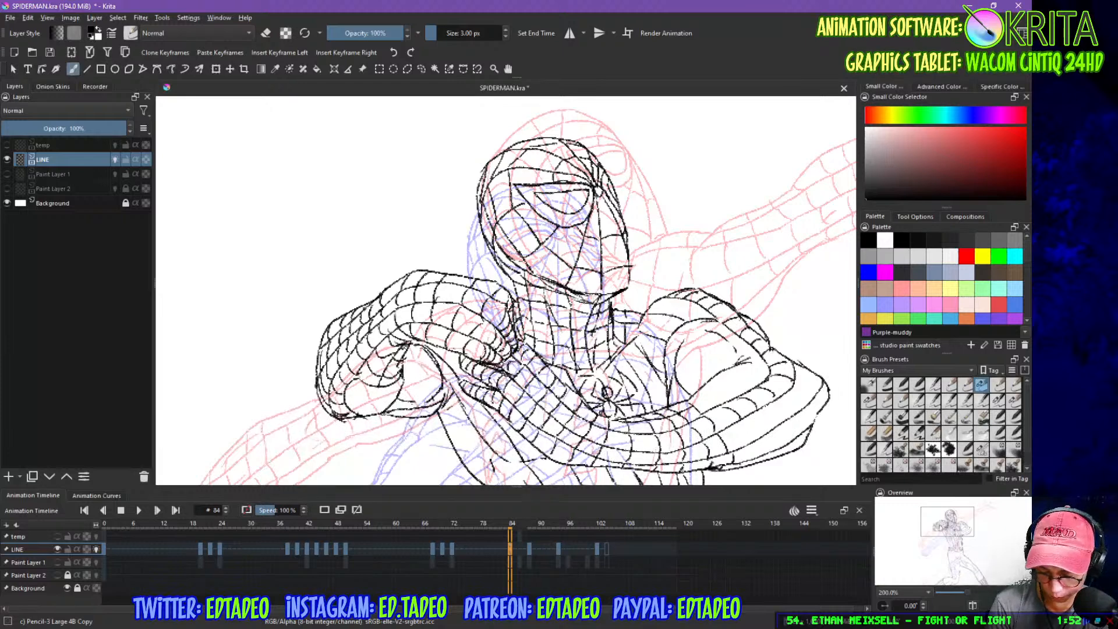
# - Complete the cross web lines on the outer shoulder and around the crossing arm's elbow
pyautogui.moveTo(757, 320); pyautogui.dragTo(751, 334)
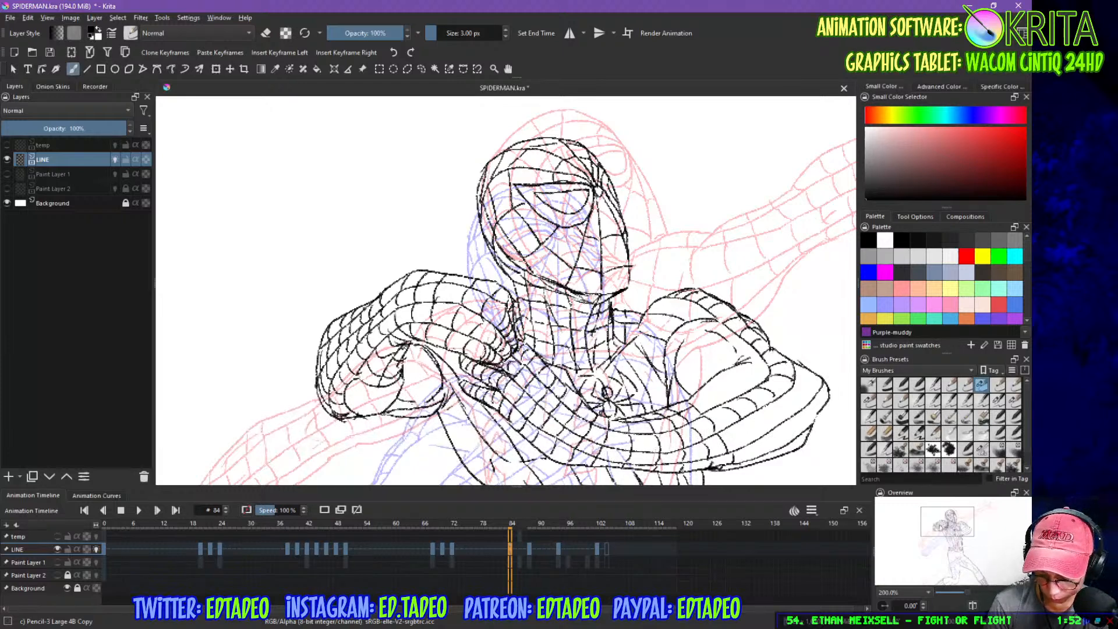
pyautogui.moveTo(809, 367)
pyautogui.mouseDown()
pyautogui.moveTo(792, 374)
pyautogui.moveTo(795, 400)
pyautogui.moveTo(738, 449)
pyautogui.moveTo(747, 463)
pyautogui.mouseUp()
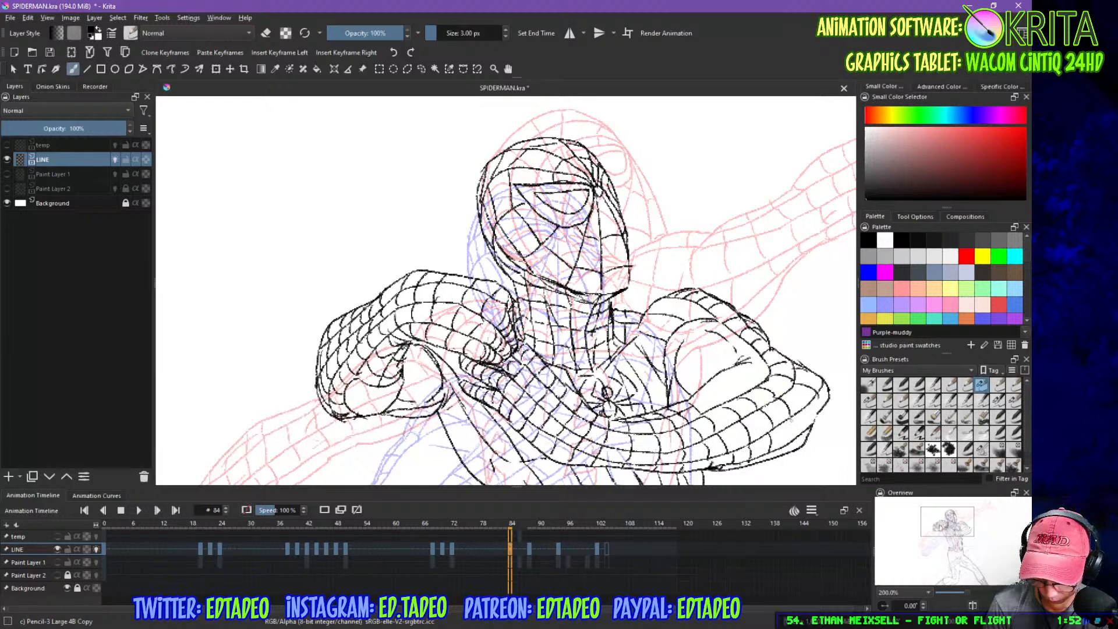
pyautogui.moveTo(819, 400)
pyautogui.mouseDown()
pyautogui.moveTo(810, 426)
pyautogui.moveTo(827, 407)
pyautogui.mouseUp()
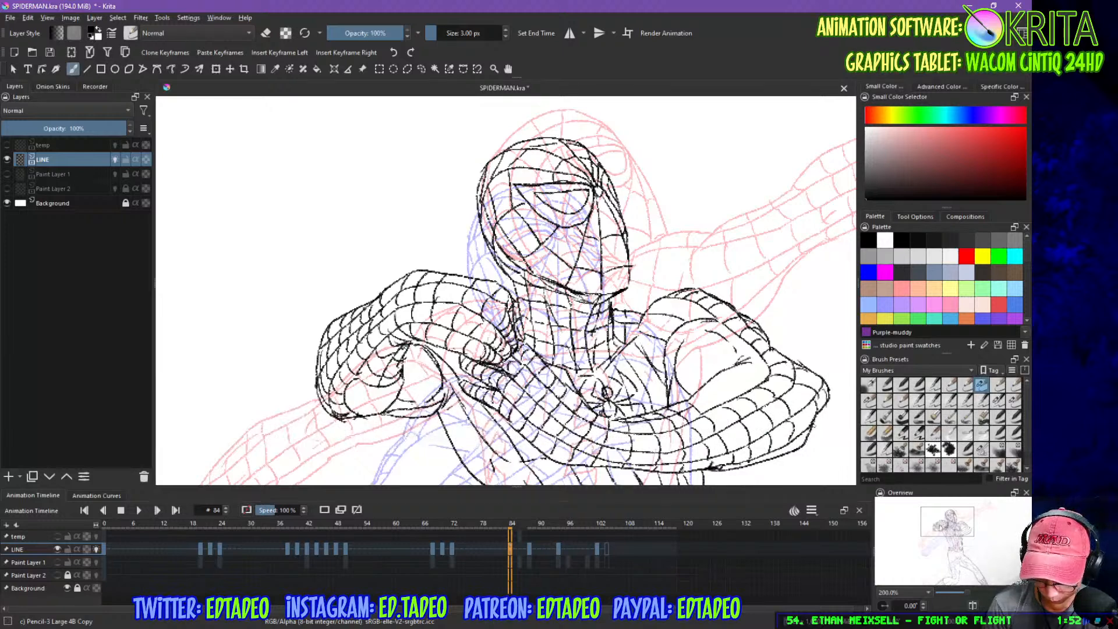
# - Ink web arcs around the spider emblem on the chest and up toward the shoulder
pyautogui.moveTo(754, 466)
pyautogui.mouseDown()
pyautogui.moveTo(799, 396)
pyautogui.moveTo(763, 402)
pyautogui.mouseUp()
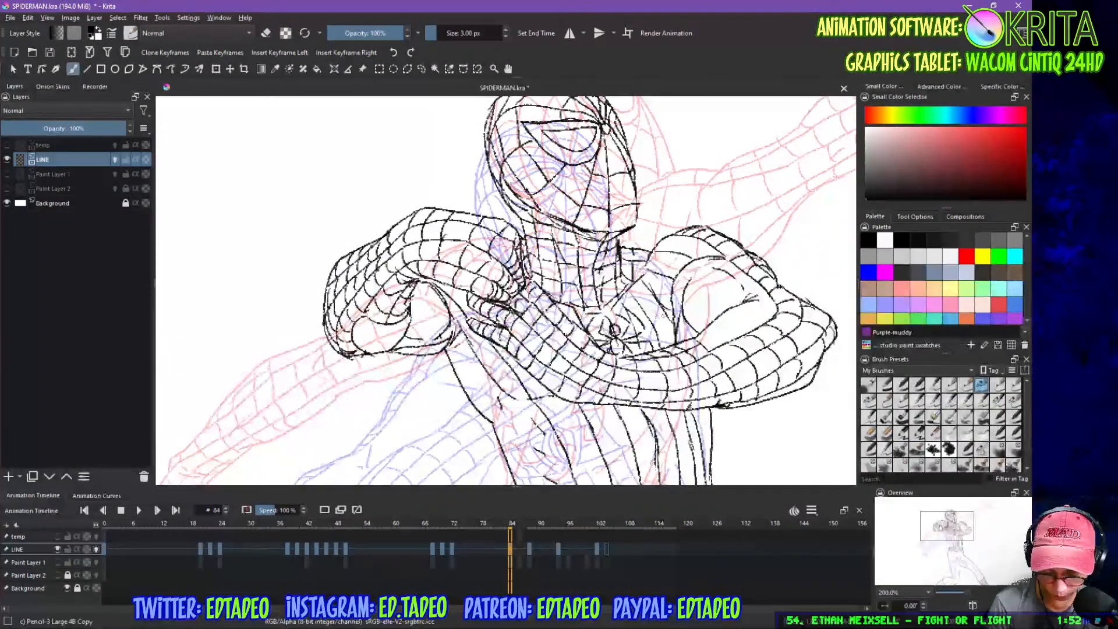
pyautogui.moveTo(651, 295); pyautogui.dragTo(643, 304)
pyautogui.moveTo(667, 315)
pyautogui.mouseDown()
pyautogui.moveTo(660, 345)
pyautogui.moveTo(643, 336)
pyautogui.mouseUp()
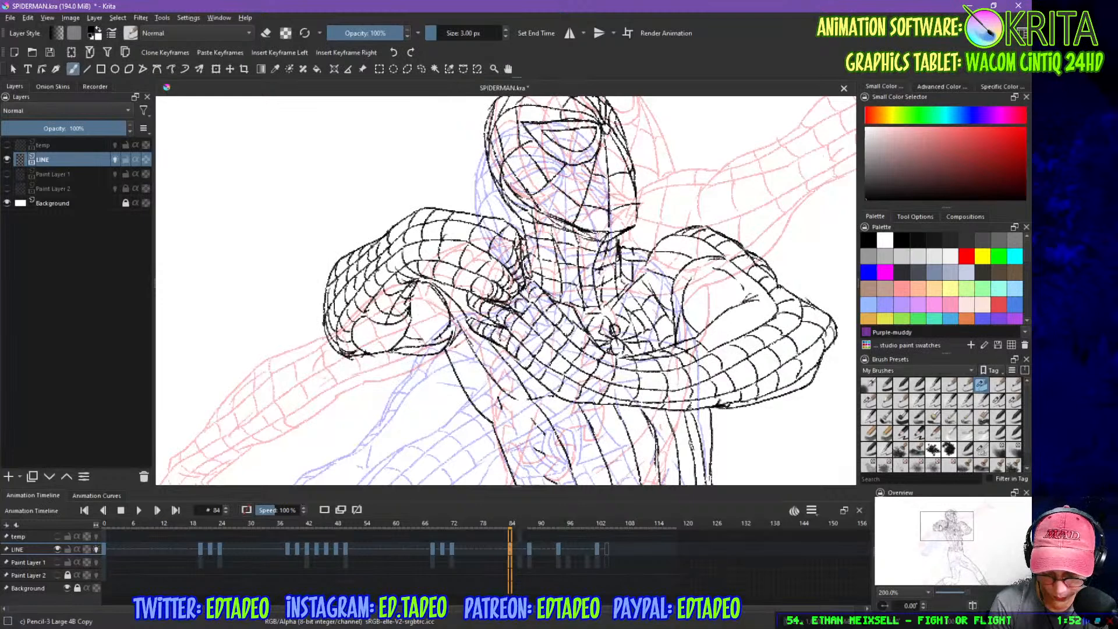
pyautogui.moveTo(657, 276); pyautogui.dragTo(650, 293)
pyautogui.moveTo(675, 292); pyautogui.dragTo(666, 312)
pyautogui.moveTo(670, 249)
pyautogui.mouseDown()
pyautogui.moveTo(654, 273)
pyautogui.moveTo(665, 253)
pyautogui.moveTo(678, 256)
pyautogui.moveTo(674, 275)
pyautogui.moveTo(692, 257)
pyautogui.moveTo(704, 263)
pyautogui.mouseUp()
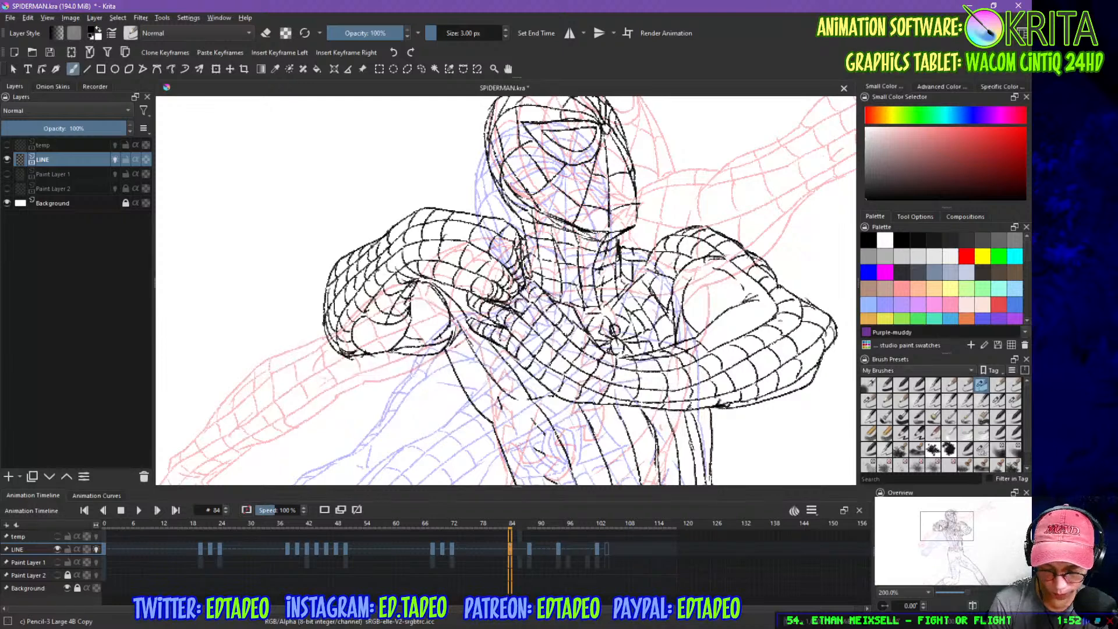
# - Ink cross web lines along the belt and over the lower abdomen beneath the crossing arm
pyautogui.moveTo(688, 430); pyautogui.dragTo(701, 295)
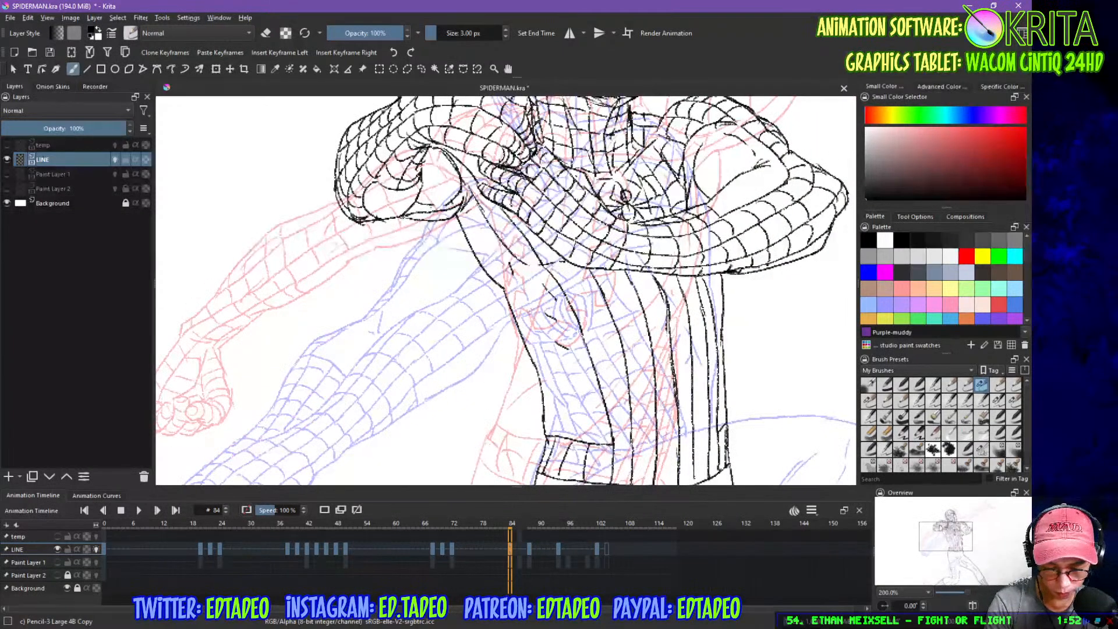
pyautogui.moveTo(589, 164)
pyautogui.mouseDown()
pyautogui.moveTo(574, 180)
pyautogui.moveTo(589, 187)
pyautogui.mouseUp()
pyautogui.hotkey('ctrl', 'z')
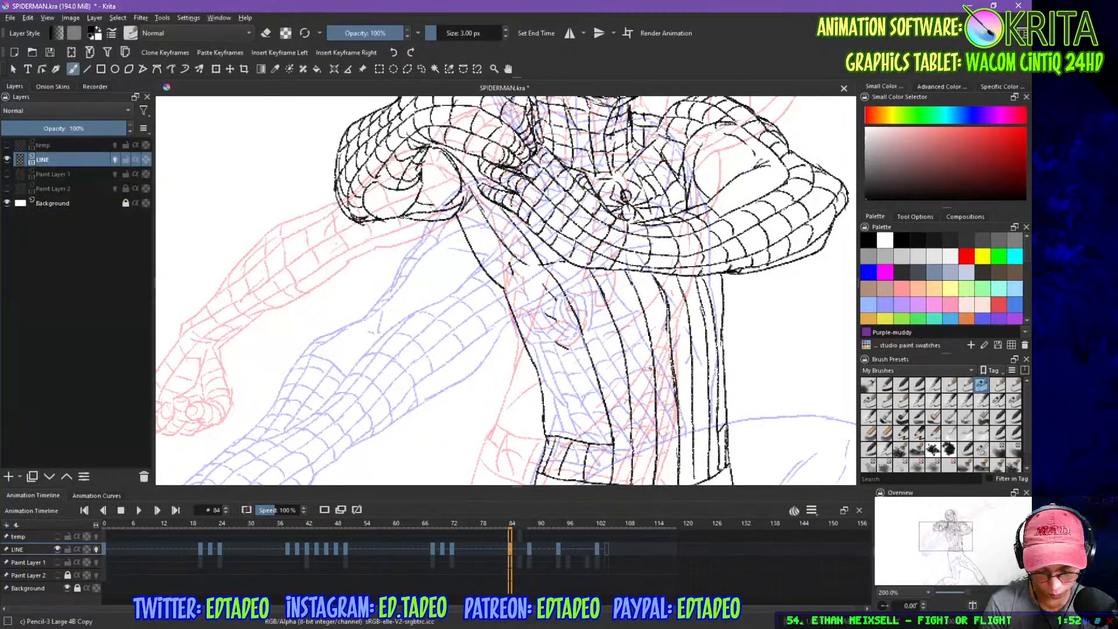
pyautogui.moveTo(533, 242)
pyautogui.mouseDown()
pyautogui.moveTo(543, 251)
pyautogui.moveTo(529, 228)
pyautogui.mouseUp()
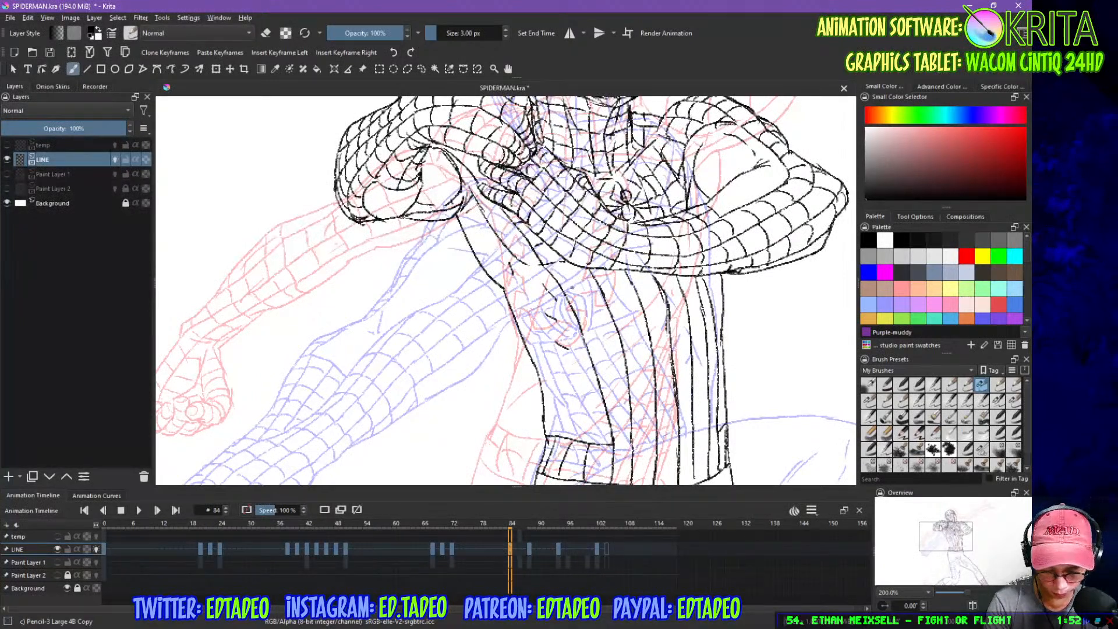
pyautogui.moveTo(561, 278)
pyautogui.mouseDown()
pyautogui.moveTo(591, 286)
pyautogui.moveTo(619, 352)
pyautogui.moveTo(632, 447)
pyautogui.moveTo(647, 389)
pyautogui.moveTo(636, 373)
pyautogui.moveTo(565, 381)
pyautogui.moveTo(550, 368)
pyautogui.mouseUp()
pyautogui.moveTo(619, 379); pyautogui.dragTo(659, 383)
pyautogui.moveTo(661, 382)
pyautogui.mouseDown()
pyautogui.moveTo(705, 378)
pyautogui.moveTo(730, 361)
pyautogui.mouseUp()
pyautogui.moveTo(640, 359)
pyautogui.mouseDown()
pyautogui.moveTo(662, 355)
pyautogui.moveTo(662, 292)
pyautogui.moveTo(661, 331)
pyautogui.mouseUp()
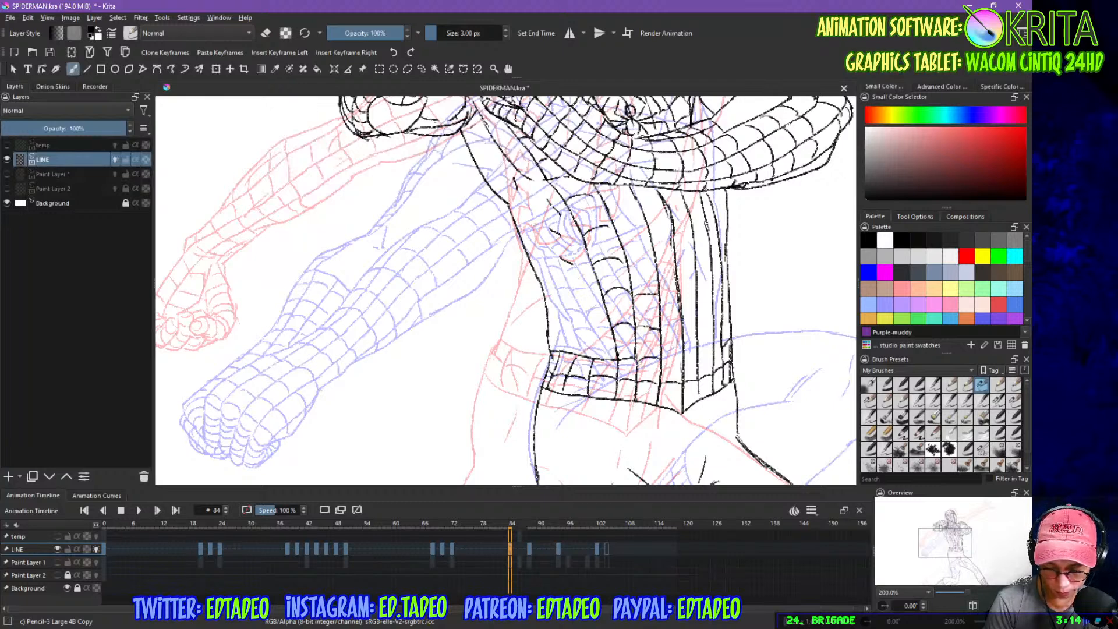
# - Fill the remaining abdomen columns with cross web lines from the belt up to the crossing arm, and save the file
pyautogui.moveTo(629, 265)
pyautogui.mouseDown()
pyautogui.moveTo(651, 259)
pyautogui.moveTo(642, 220)
pyautogui.moveTo(628, 191)
pyautogui.moveTo(606, 195)
pyautogui.moveTo(655, 191)
pyautogui.moveTo(674, 211)
pyautogui.mouseUp()
pyautogui.moveTo(657, 261); pyautogui.dragTo(676, 253)
pyautogui.moveTo(658, 298); pyautogui.dragTo(677, 285)
pyautogui.moveTo(661, 335)
pyautogui.mouseDown()
pyautogui.moveTo(682, 326)
pyautogui.moveTo(696, 353)
pyautogui.moveTo(697, 252)
pyautogui.mouseUp()
pyautogui.moveTo(668, 216)
pyautogui.mouseDown()
pyautogui.moveTo(682, 212)
pyautogui.moveTo(673, 191)
pyautogui.moveTo(704, 211)
pyautogui.mouseUp()
pyautogui.moveTo(696, 259); pyautogui.dragTo(710, 251)
pyautogui.moveTo(696, 295); pyautogui.dragTo(712, 287)
pyautogui.moveTo(694, 333)
pyautogui.mouseDown()
pyautogui.moveTo(712, 324)
pyautogui.moveTo(717, 347)
pyautogui.mouseUp()
pyautogui.moveTo(710, 301)
pyautogui.mouseDown()
pyautogui.moveTo(723, 291)
pyautogui.moveTo(721, 252)
pyautogui.mouseUp()
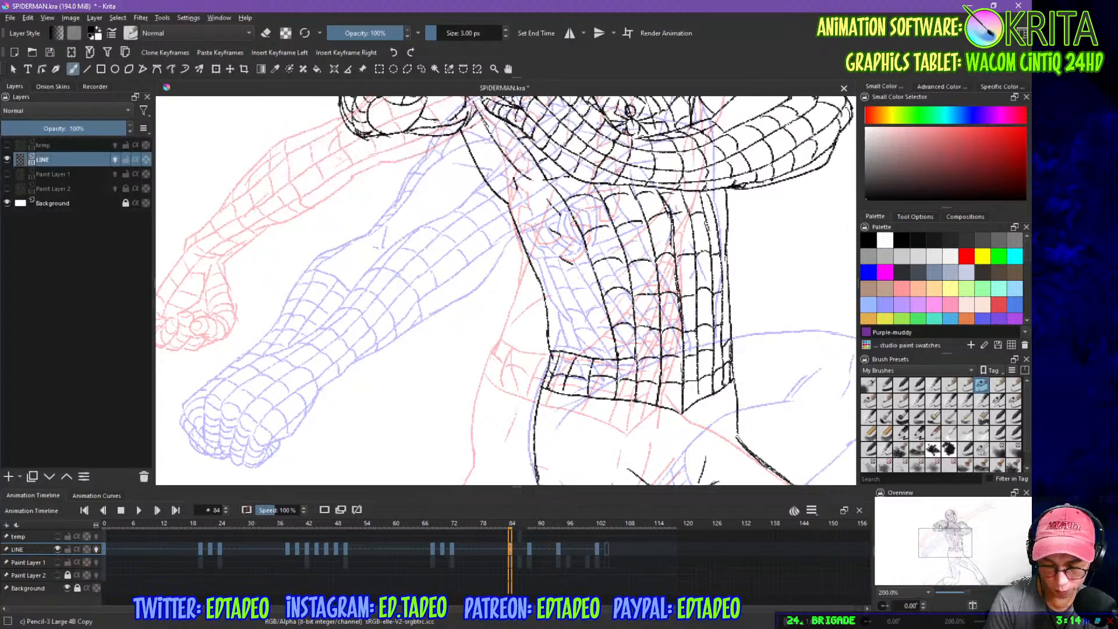
pyautogui.hotkey('ctrl', 's')
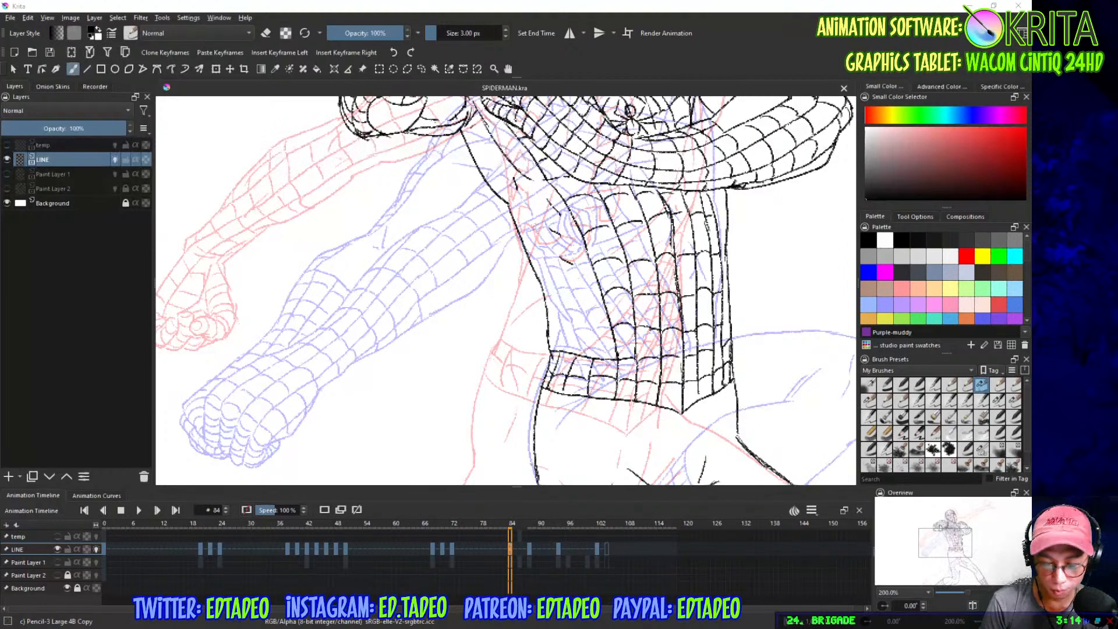
pyautogui.click(762, 63)
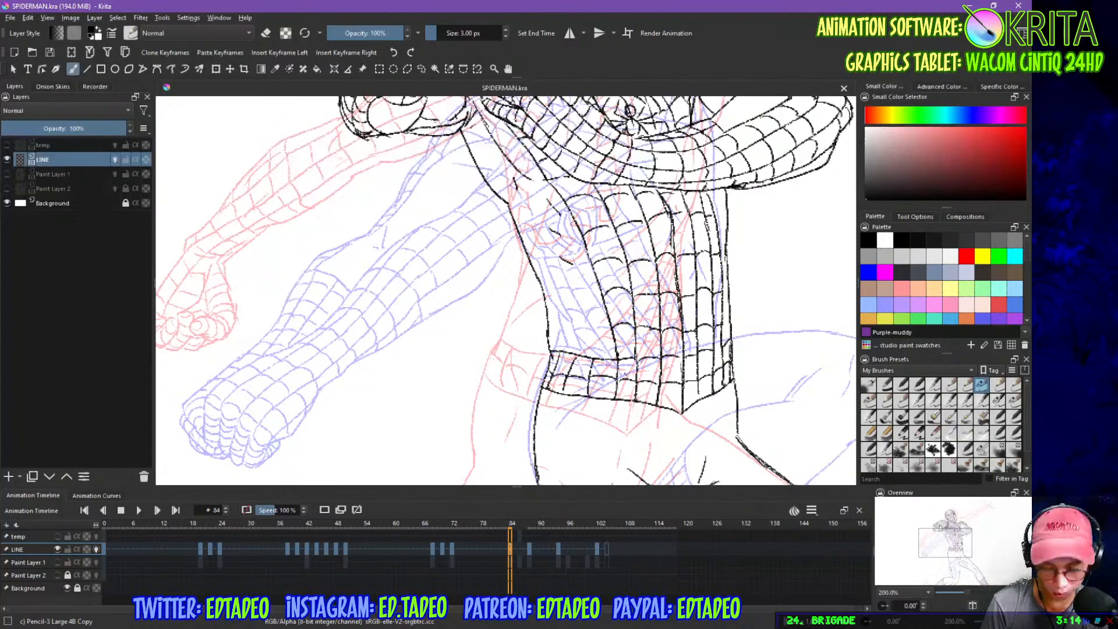
# - Refine the crotch crease above the inner thighs and erase the stray stroke beside it
pyautogui.moveTo(645, 421); pyautogui.dragTo(616, 318)
pyautogui.moveTo(669, 403); pyautogui.dragTo(648, 291)
pyautogui.moveTo(616, 245); pyautogui.dragTo(627, 259)
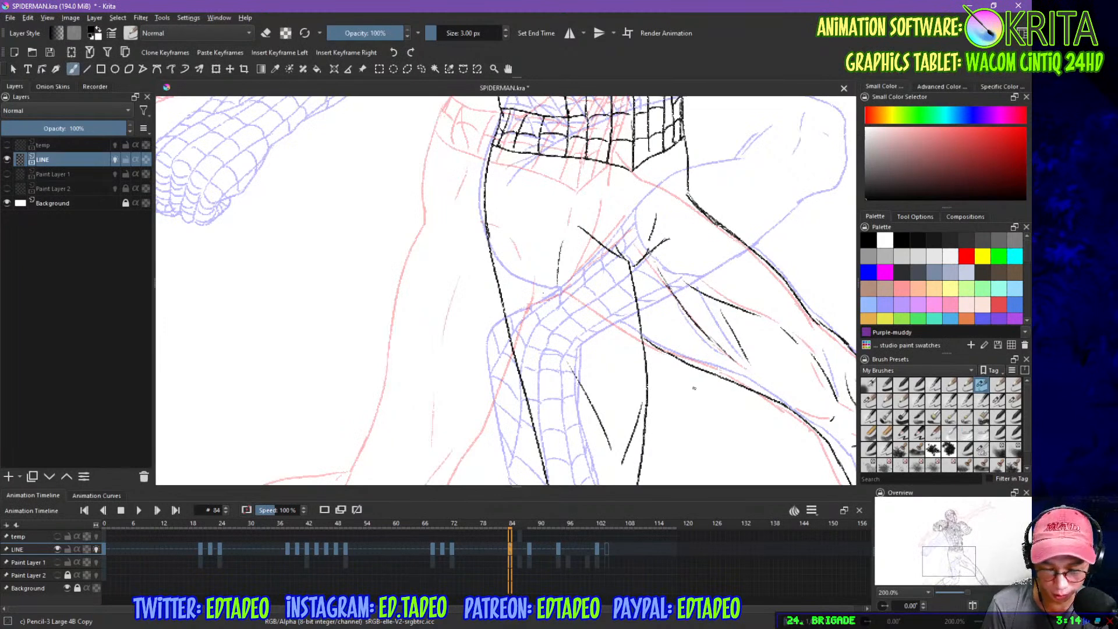
pyautogui.press('e')
pyautogui.moveTo(658, 216)
pyautogui.mouseDown()
pyautogui.moveTo(621, 251)
pyautogui.moveTo(628, 260)
pyautogui.moveTo(654, 244)
pyautogui.mouseUp()
pyautogui.press('e')
pyautogui.press('e')
pyautogui.press('e')
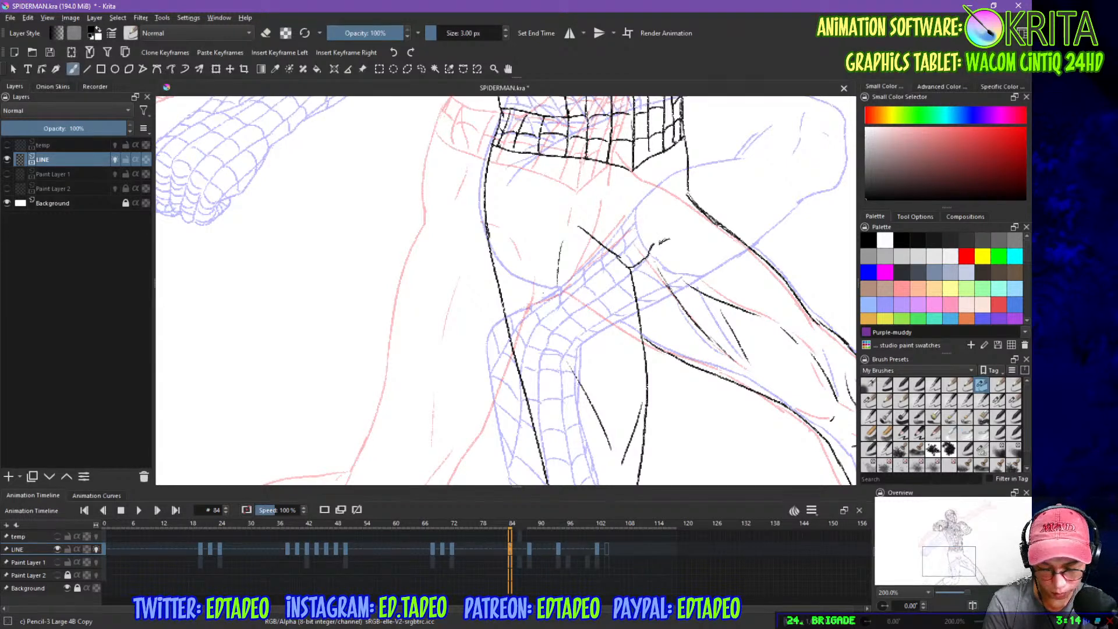
# - Ink short fold and muscle lines below the belt, on the hip and around the bent knee
pyautogui.moveTo(633, 176); pyautogui.dragTo(630, 207)
pyautogui.moveTo(560, 175); pyautogui.dragTo(574, 201)
pyautogui.moveTo(672, 178); pyautogui.dragTo(667, 196)
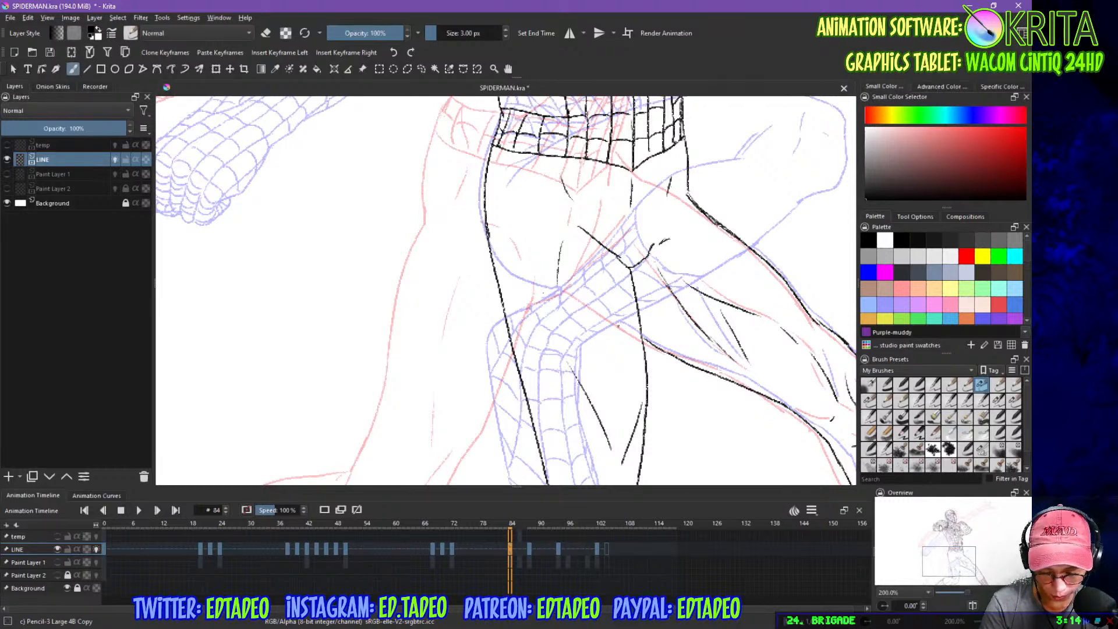
pyautogui.moveTo(528, 188); pyautogui.dragTo(529, 254)
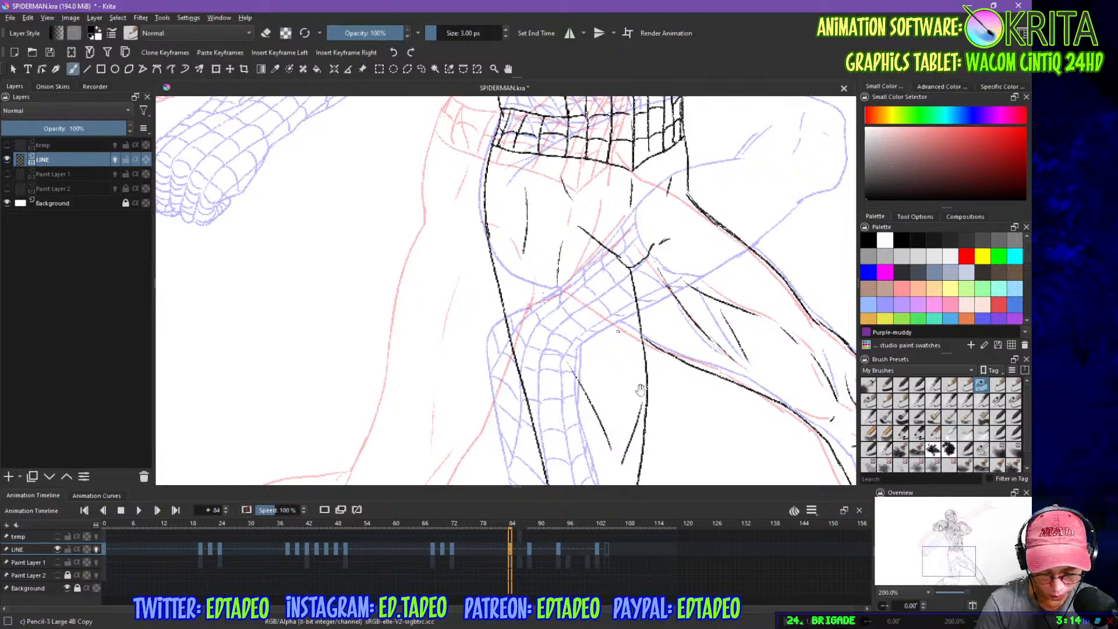
pyautogui.moveTo(639, 391); pyautogui.dragTo(646, 219)
pyautogui.moveTo(546, 258)
pyautogui.mouseDown()
pyautogui.moveTo(577, 319)
pyautogui.moveTo(611, 324)
pyautogui.mouseUp()
pyautogui.moveTo(633, 310); pyautogui.dragTo(638, 335)
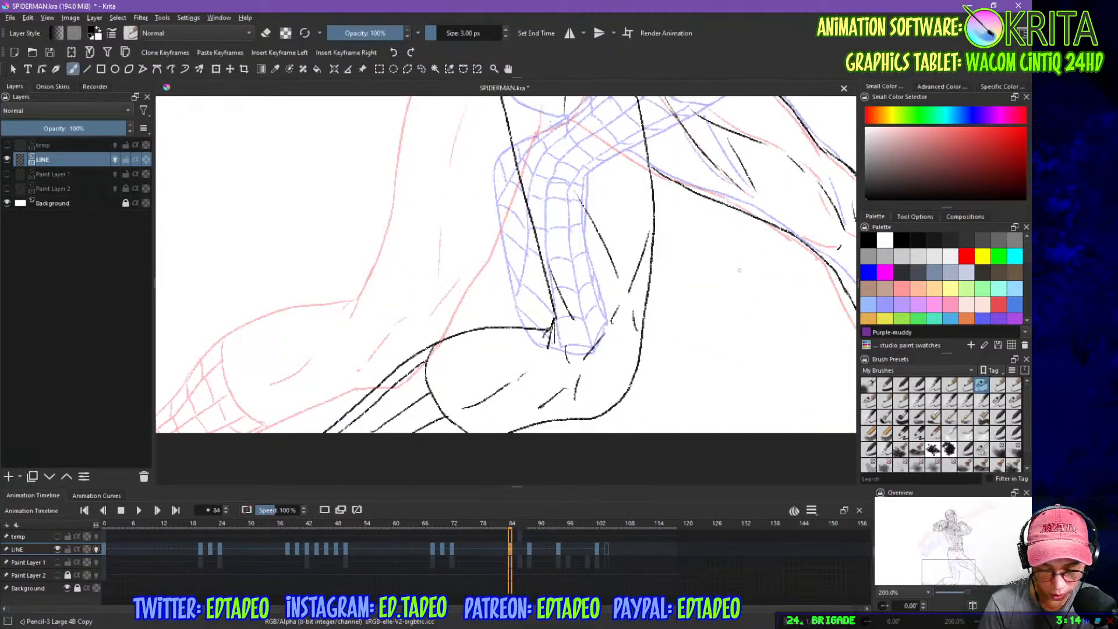
# - Ink cross web lines on the boot of the bent leg, down to the canvas edge
pyautogui.press('-')
pyautogui.press('+')
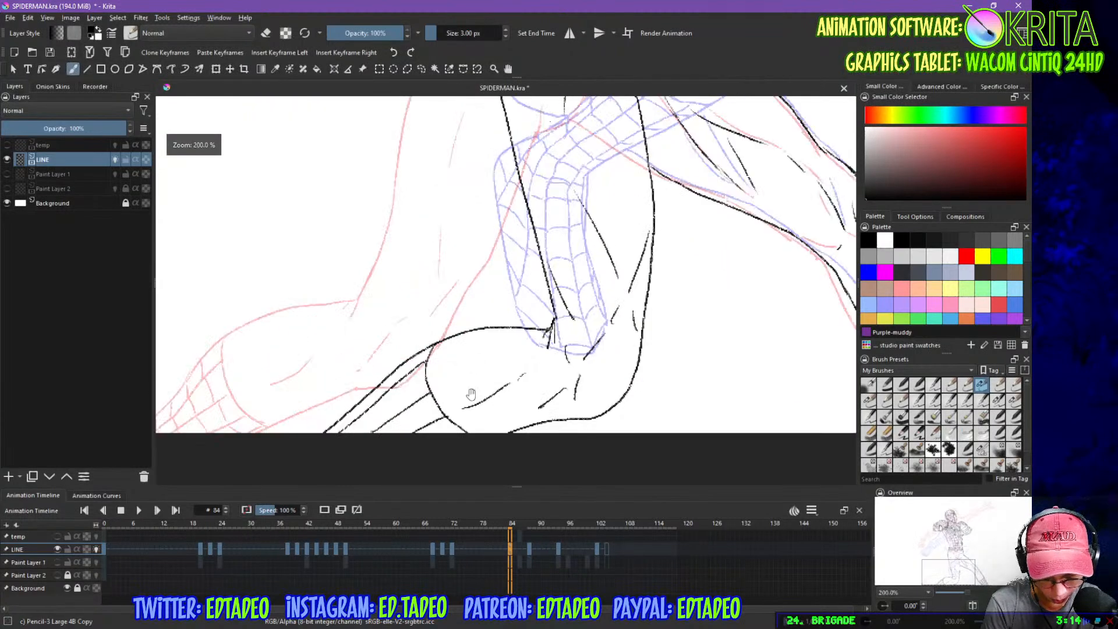
pyautogui.moveTo(527, 360); pyautogui.dragTo(646, 291)
pyautogui.moveTo(522, 309)
pyautogui.mouseDown()
pyautogui.moveTo(529, 336)
pyautogui.moveTo(483, 363)
pyautogui.mouseUp()
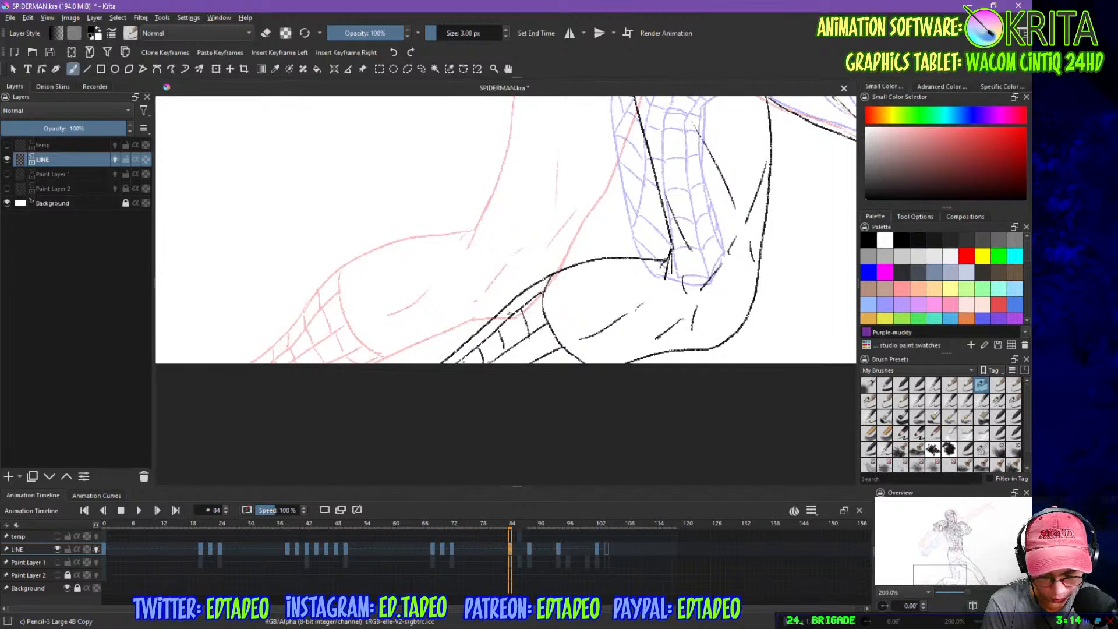
pyautogui.moveTo(523, 294); pyautogui.dragTo(460, 362)
pyautogui.moveTo(532, 339); pyautogui.dragTo(544, 355)
pyautogui.moveTo(628, 362); pyautogui.dragTo(681, 351)
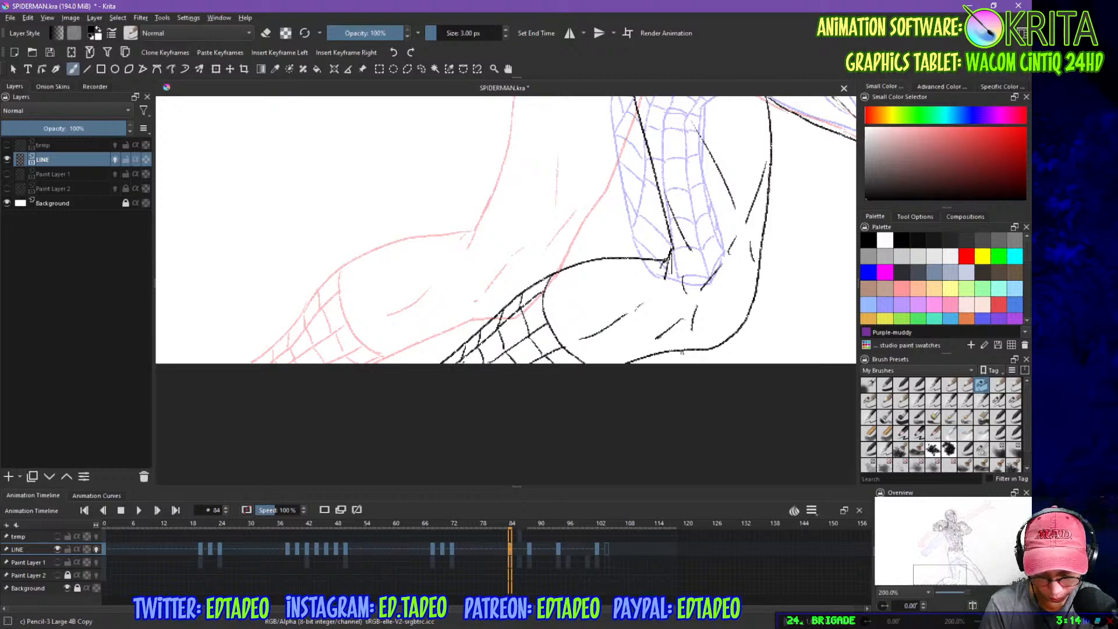
# - Ink cross web lines on the boot of the extended leg, down to the canvas edge
pyautogui.moveTo(777, 344); pyautogui.dragTo(582, 390)
pyautogui.moveTo(666, 355); pyautogui.dragTo(448, 354)
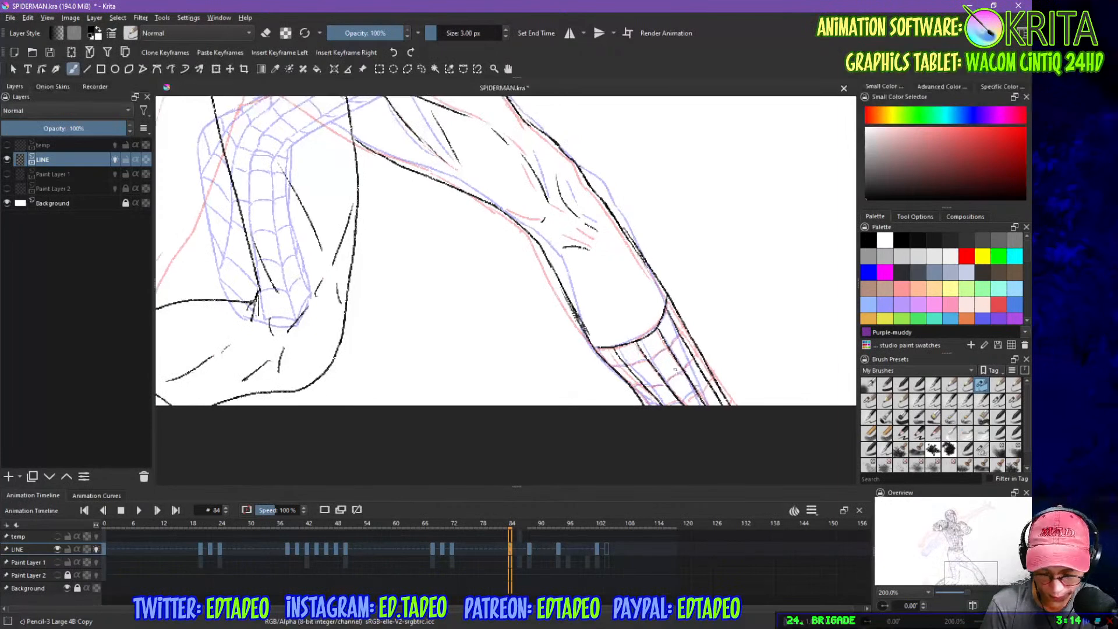
pyautogui.moveTo(608, 364)
pyautogui.mouseDown()
pyautogui.moveTo(646, 359)
pyautogui.moveTo(681, 408)
pyautogui.moveTo(645, 387)
pyautogui.moveTo(670, 401)
pyautogui.mouseUp()
pyautogui.moveTo(648, 362)
pyautogui.mouseDown()
pyautogui.moveTo(669, 348)
pyautogui.moveTo(684, 388)
pyautogui.moveTo(701, 390)
pyautogui.mouseUp()
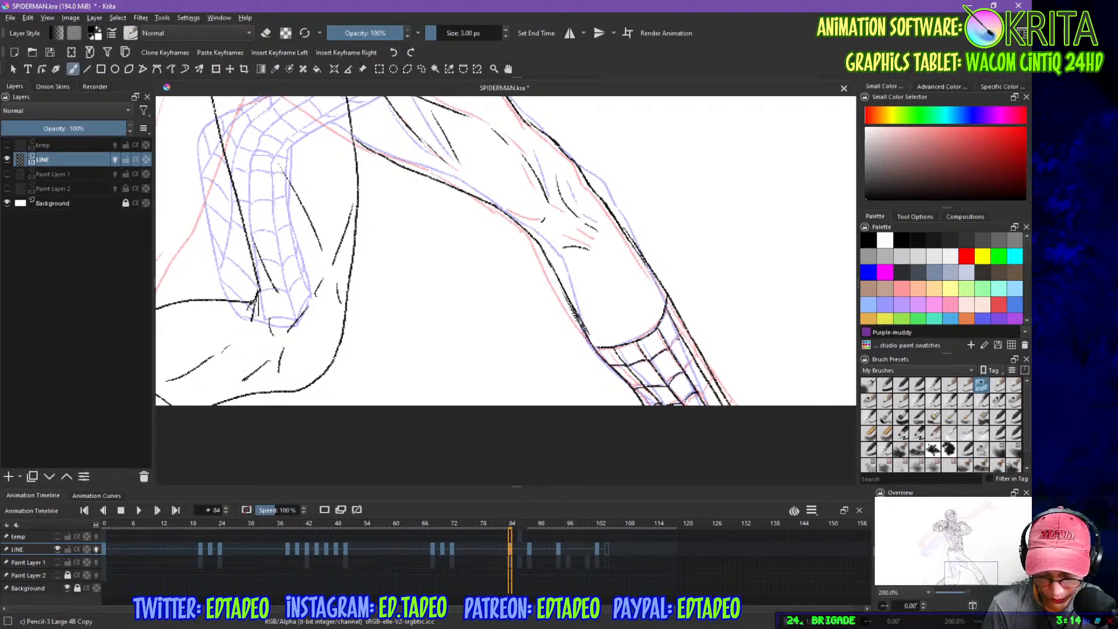
pyautogui.moveTo(670, 333); pyautogui.dragTo(700, 393)
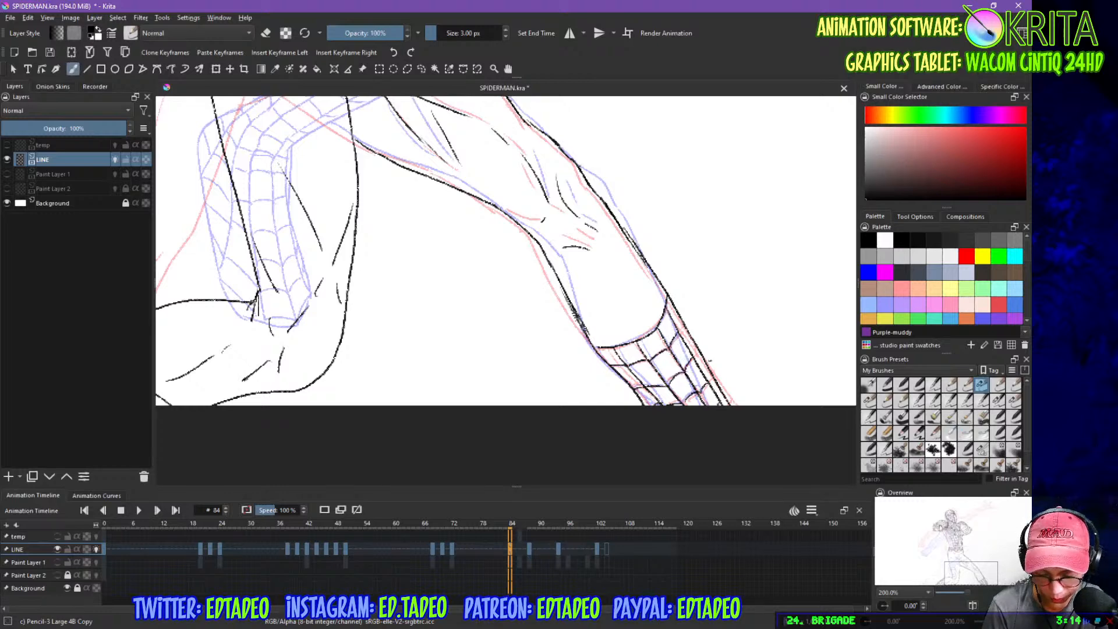
pyautogui.moveTo(675, 317); pyautogui.dragTo(708, 382)
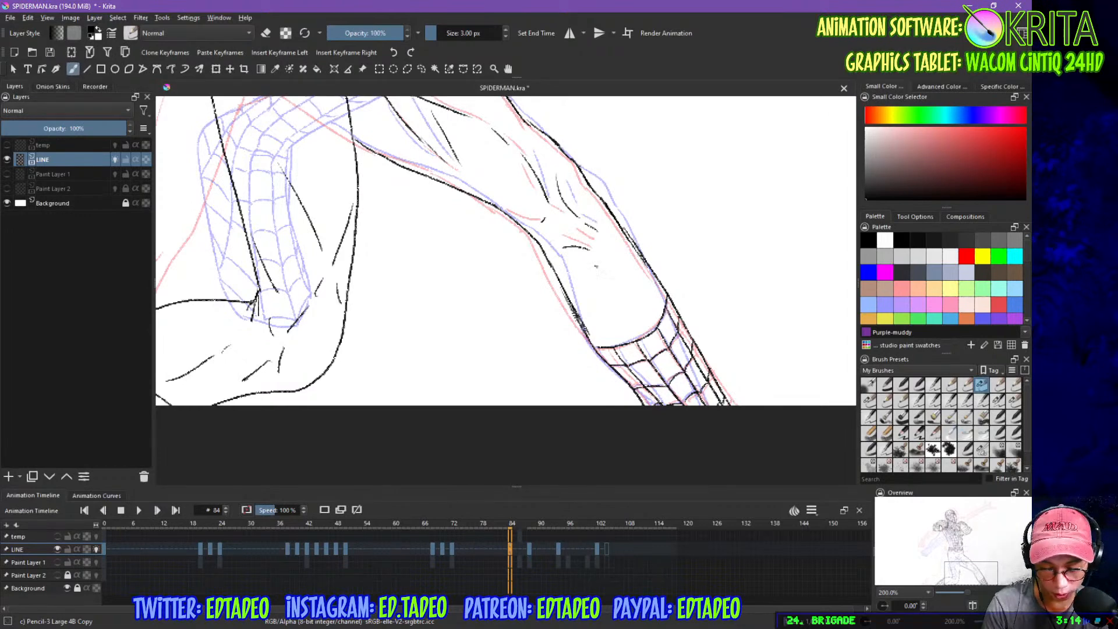
# - Move the rough drawing at frame 86 from the temp layer to the LINE layer, hide temp, and go to frame 86
pyautogui.moveTo(574, 153); pyautogui.dragTo(697, 305)
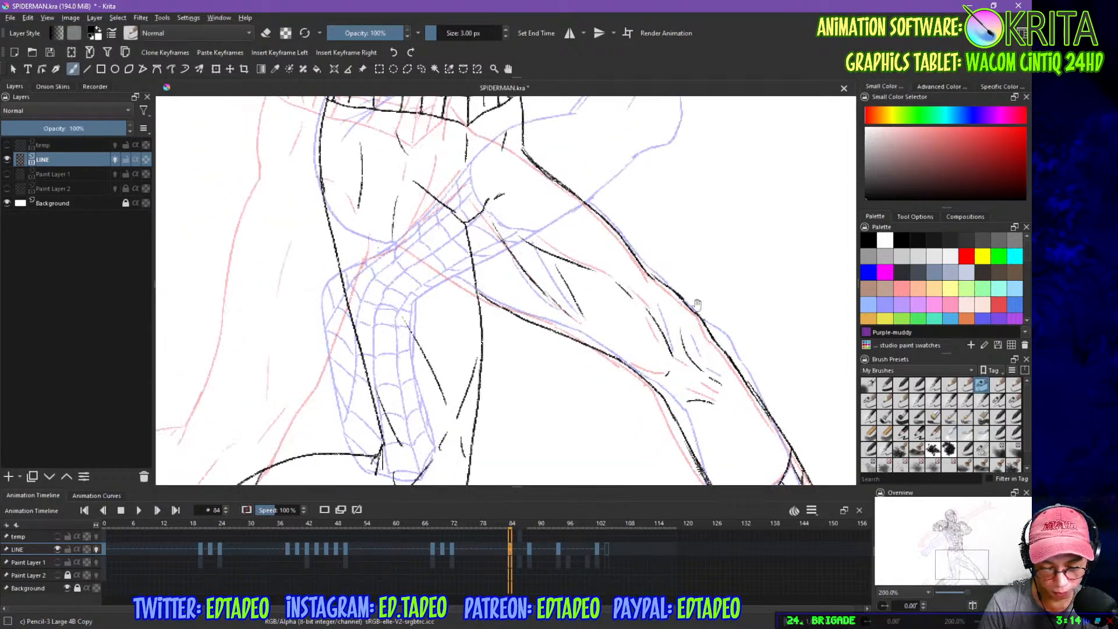
pyautogui.press('-')
pyautogui.press('-')
pyautogui.press('-')
pyautogui.moveTo(639, 285); pyautogui.dragTo(697, 353)
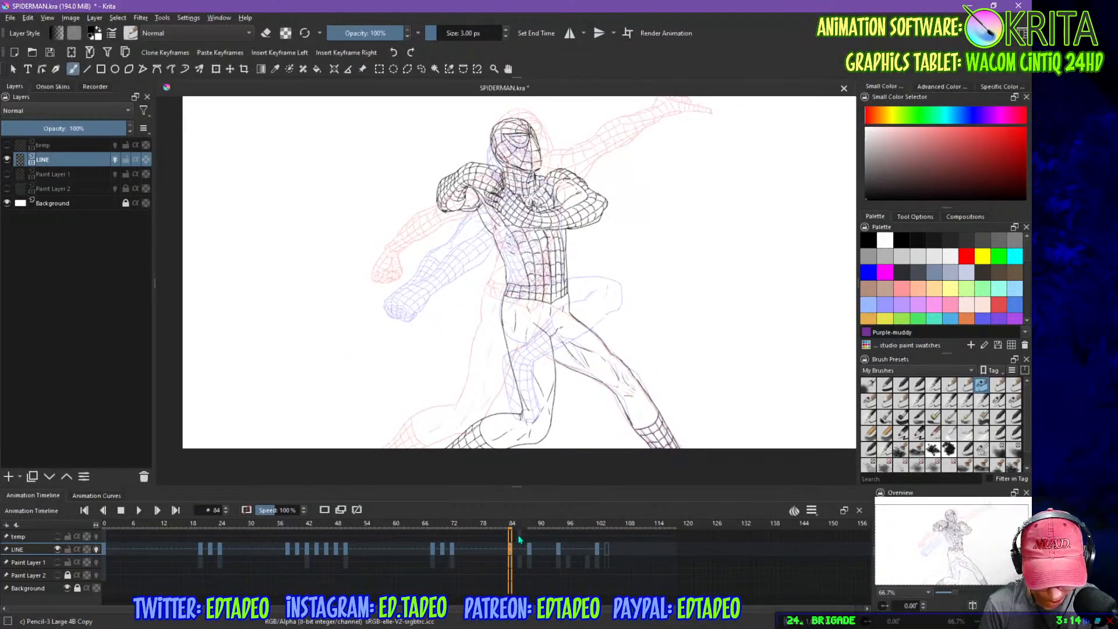
pyautogui.click(60, 537)
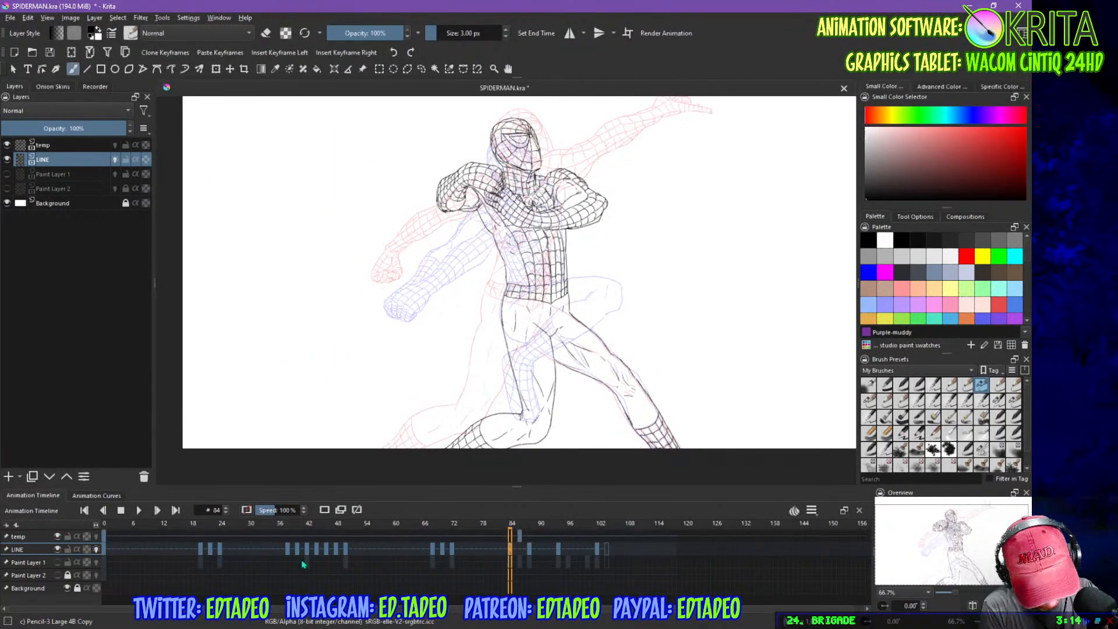
pyautogui.click(521, 549)
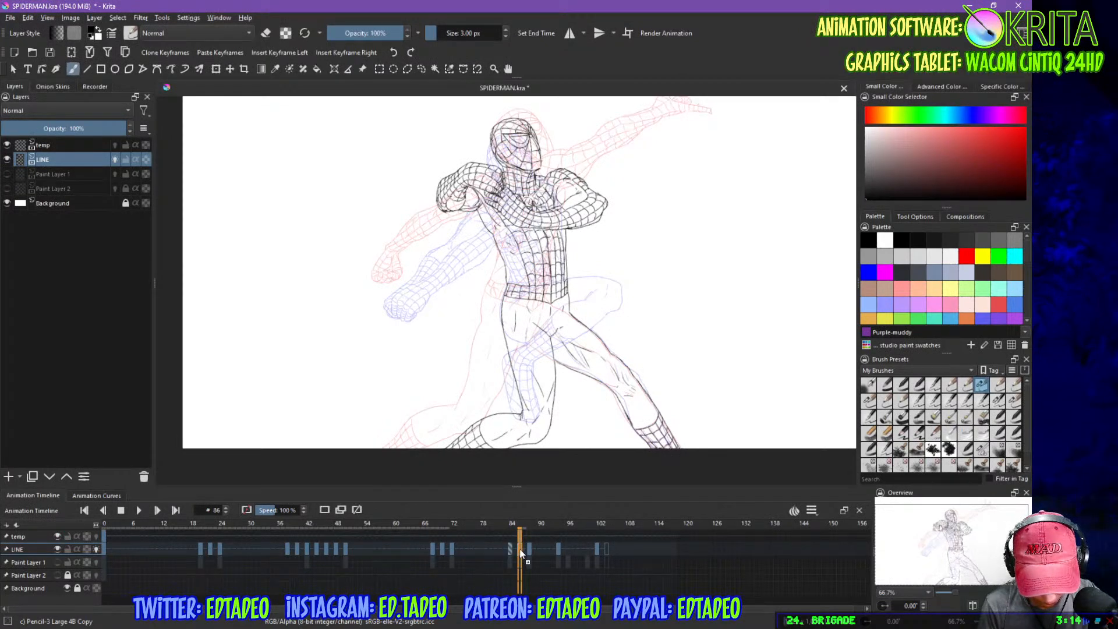
pyautogui.click(57, 536)
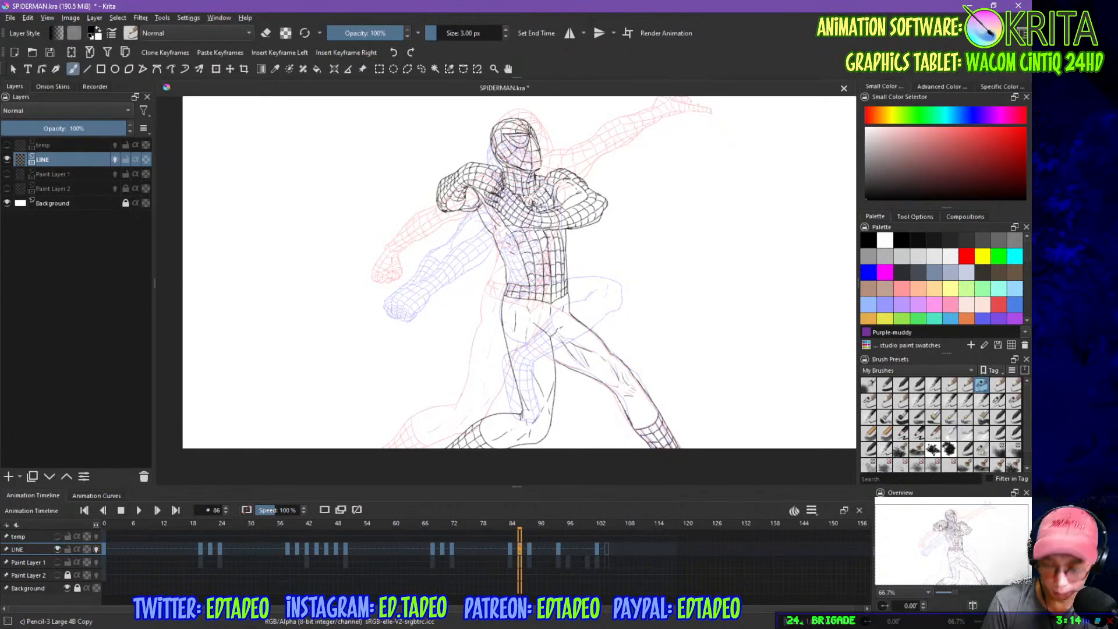
pyautogui.click(511, 550)
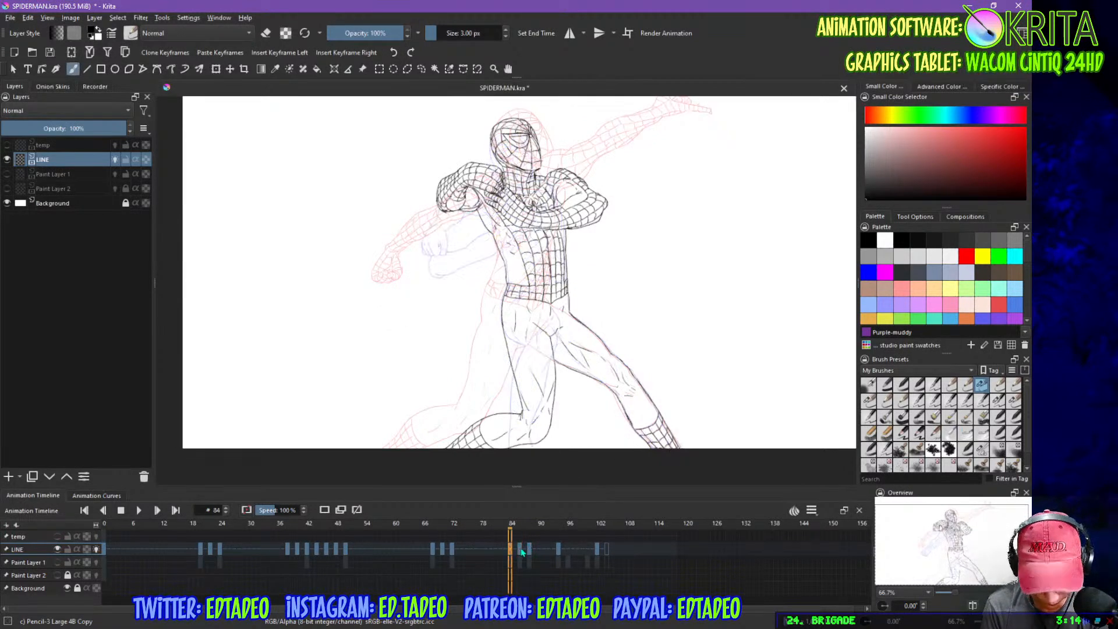
pyautogui.click(521, 550)
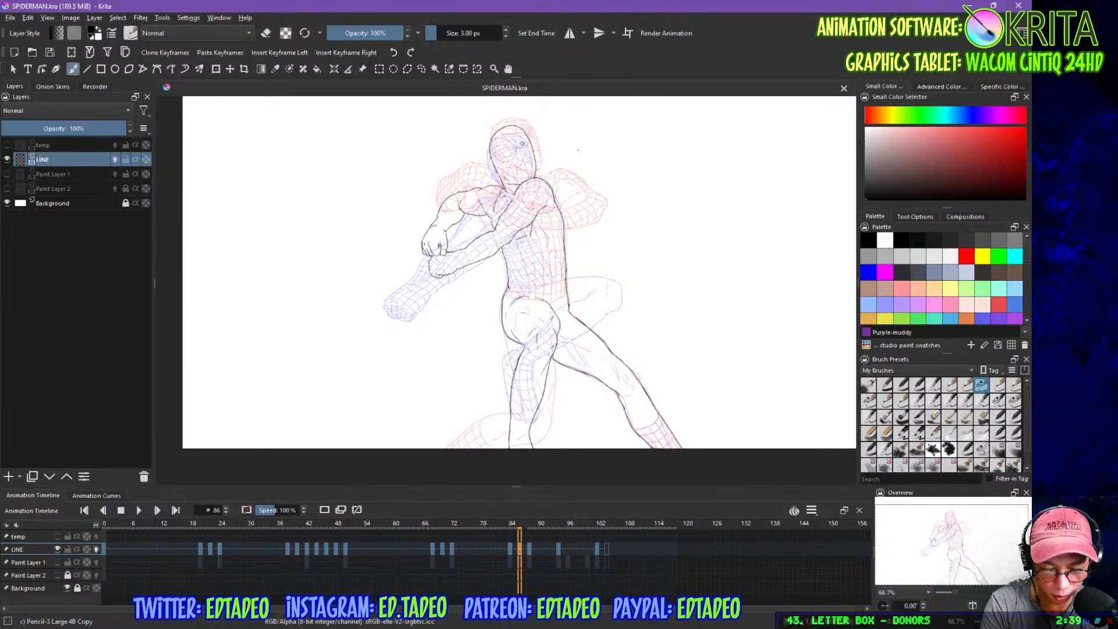
# - Clean up the outline at the wrist of the lower, outstretched arm on frame 86
pyautogui.hotkey('ctrl', '+')
pyautogui.hotkey('ctrl', '+')
pyautogui.hotkey('ctrl', '+')
pyautogui.moveTo(551, 199); pyautogui.dragTo(648, 366)
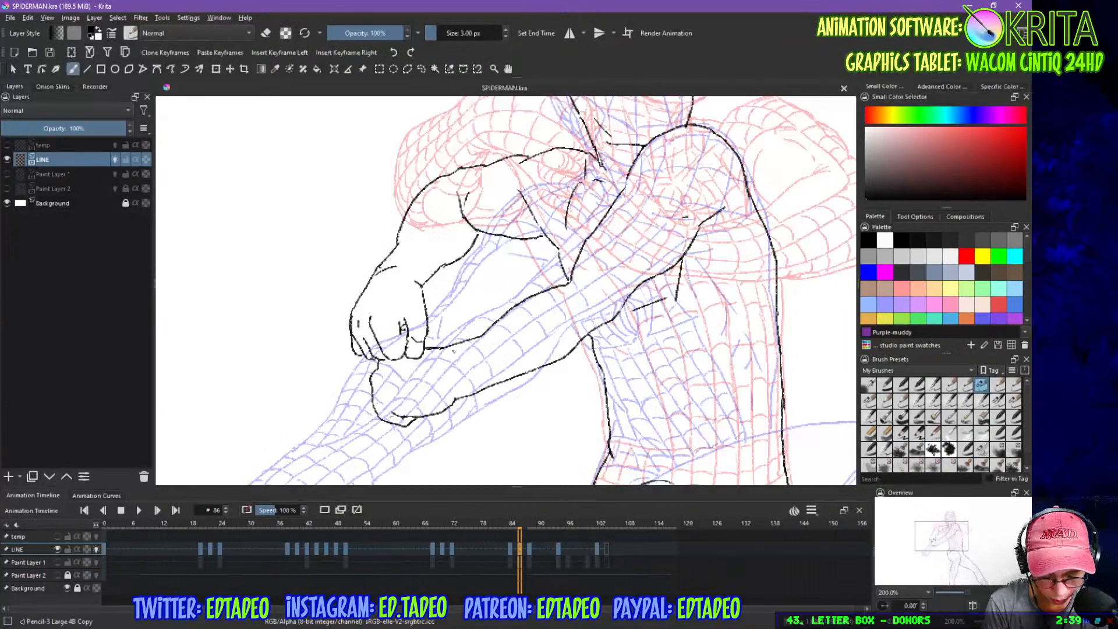
pyautogui.press('e')
pyautogui.moveTo(449, 348)
pyautogui.mouseDown()
pyautogui.moveTo(472, 339)
pyautogui.moveTo(446, 368)
pyautogui.mouseUp()
pyautogui.press('e')
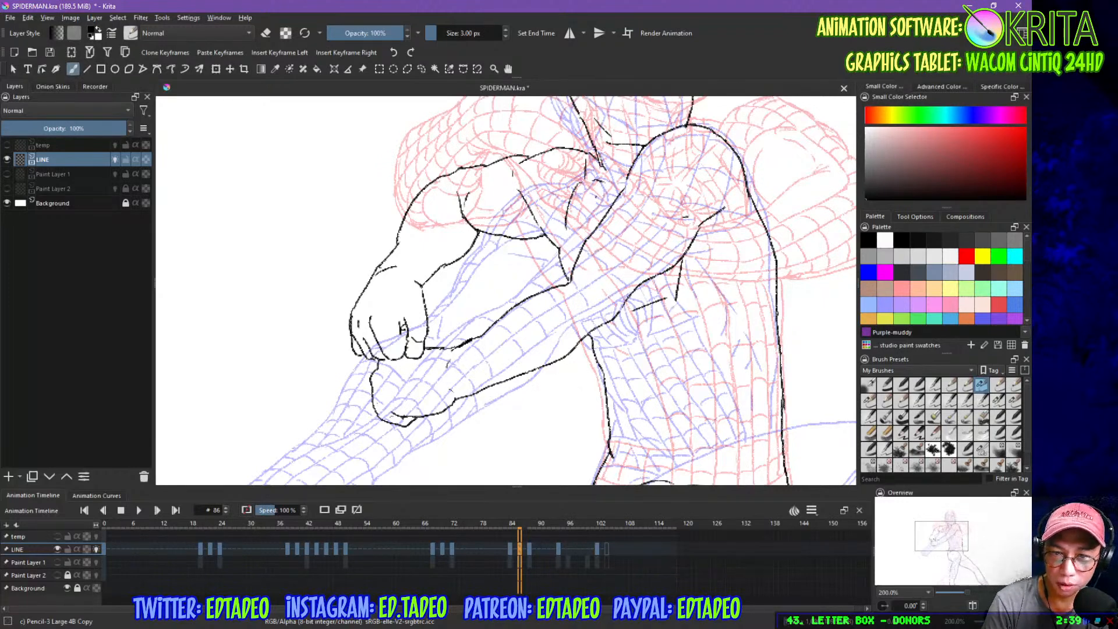
# - Draw the suit seam lines around the bent arm's elbow and along its upper arm to the armpit
pyautogui.moveTo(600, 182); pyautogui.dragTo(608, 191)
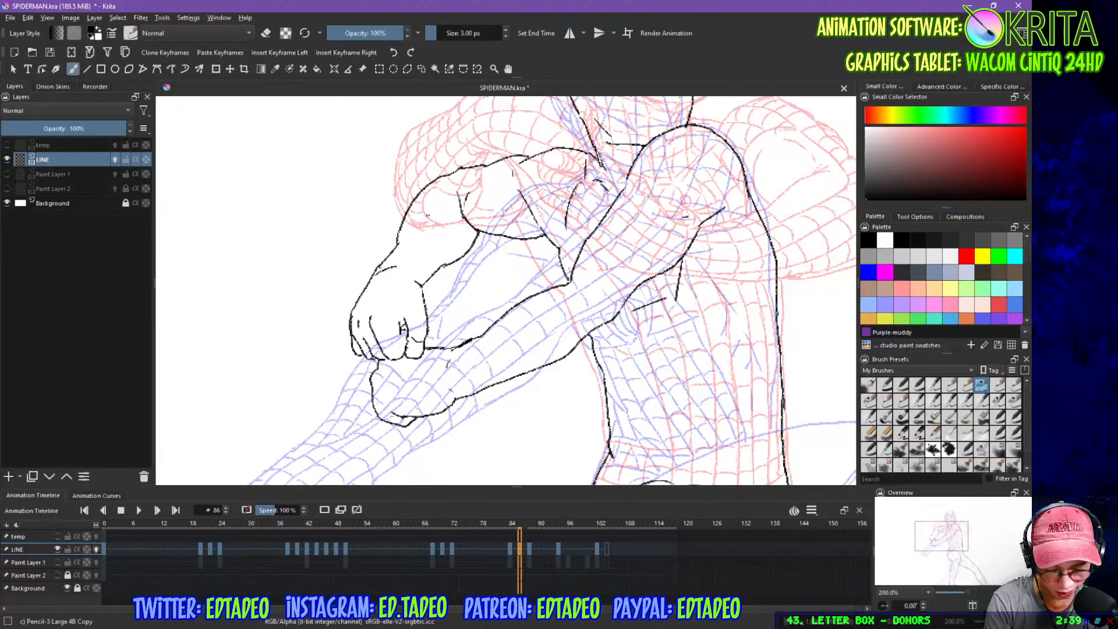
pyautogui.moveTo(432, 213)
pyautogui.mouseDown()
pyautogui.moveTo(456, 235)
pyautogui.moveTo(457, 256)
pyautogui.mouseUp()
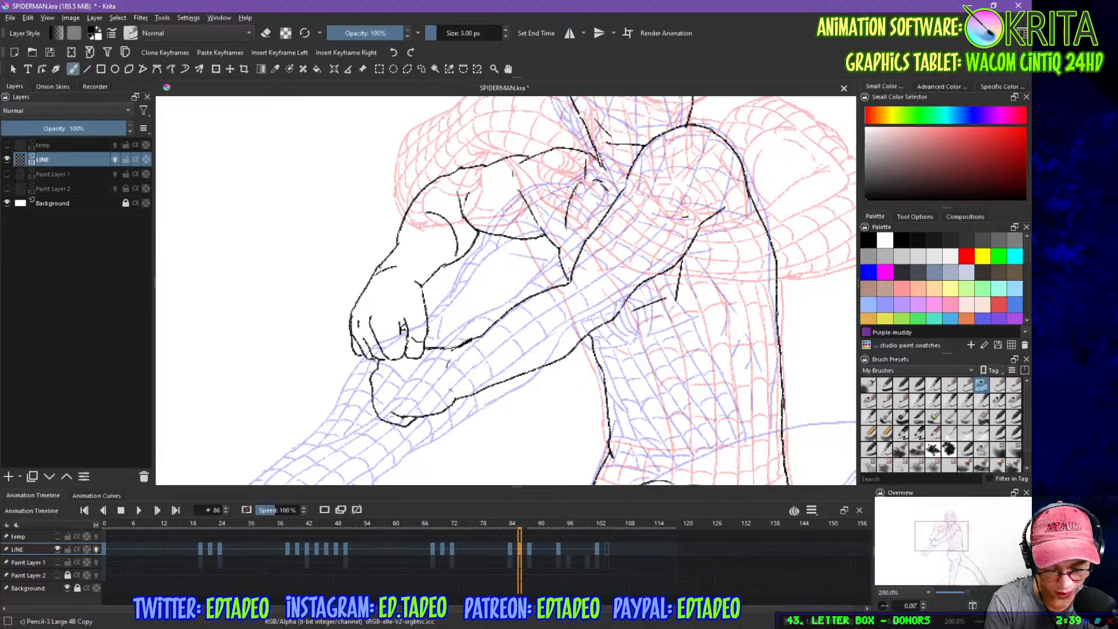
pyautogui.moveTo(456, 180)
pyautogui.mouseDown()
pyautogui.moveTo(426, 208)
pyautogui.moveTo(510, 174)
pyautogui.moveTo(549, 209)
pyautogui.moveTo(574, 264)
pyautogui.mouseUp()
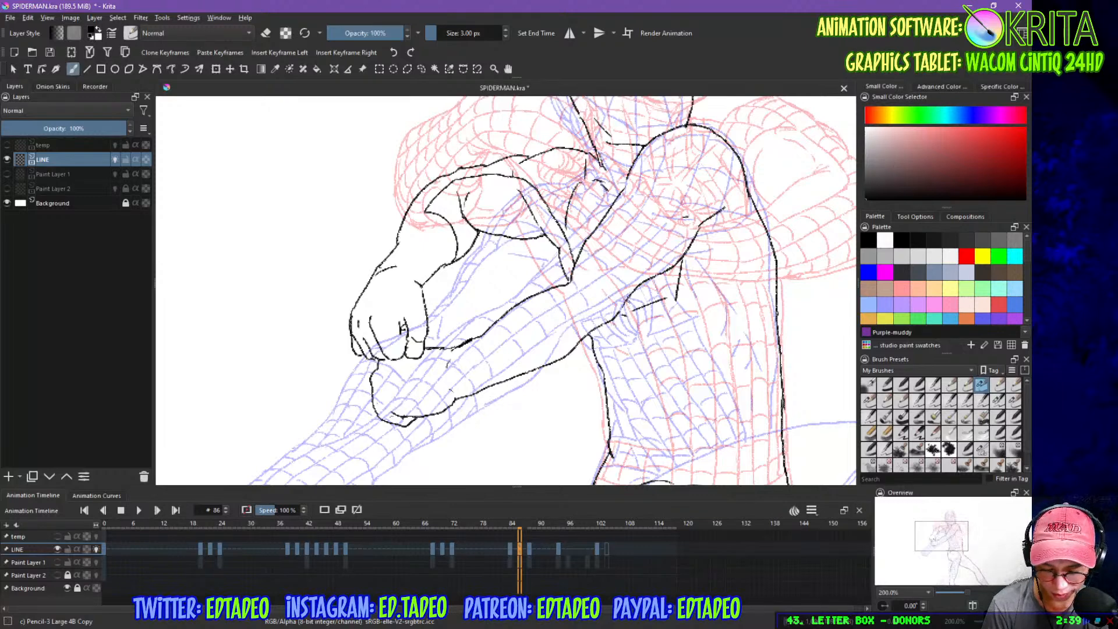
# - Draw the side panel seam down the torso and the belt's edges around the waist, with a pointed center on the lower edge
pyautogui.moveTo(665, 275); pyautogui.dragTo(668, 296)
pyautogui.moveTo(667, 344); pyautogui.dragTo(639, 227)
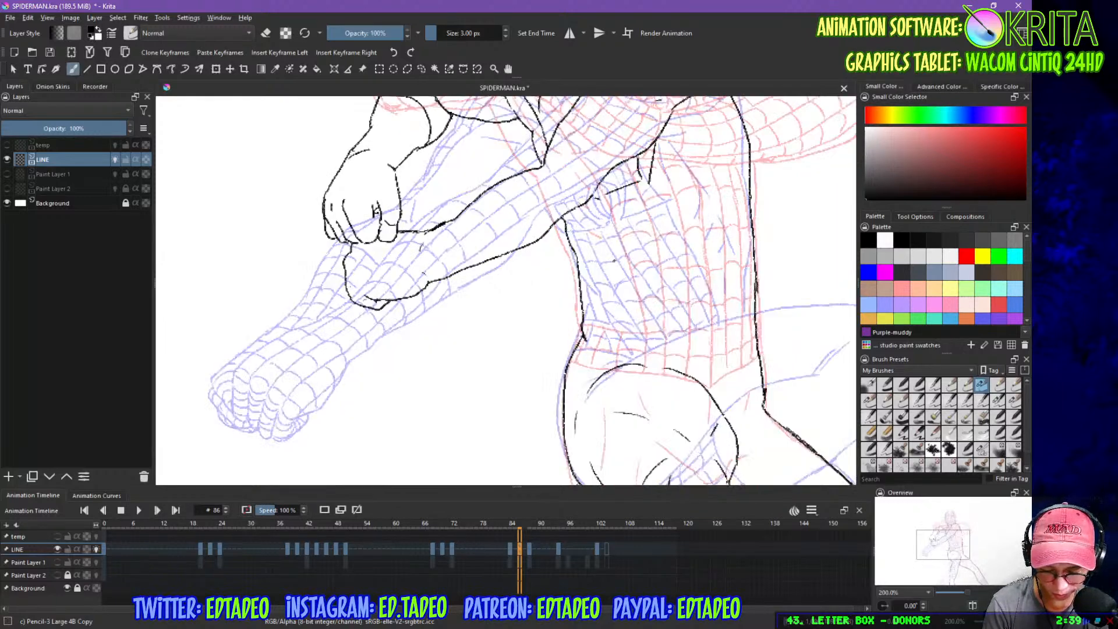
pyautogui.moveTo(567, 214); pyautogui.dragTo(603, 298)
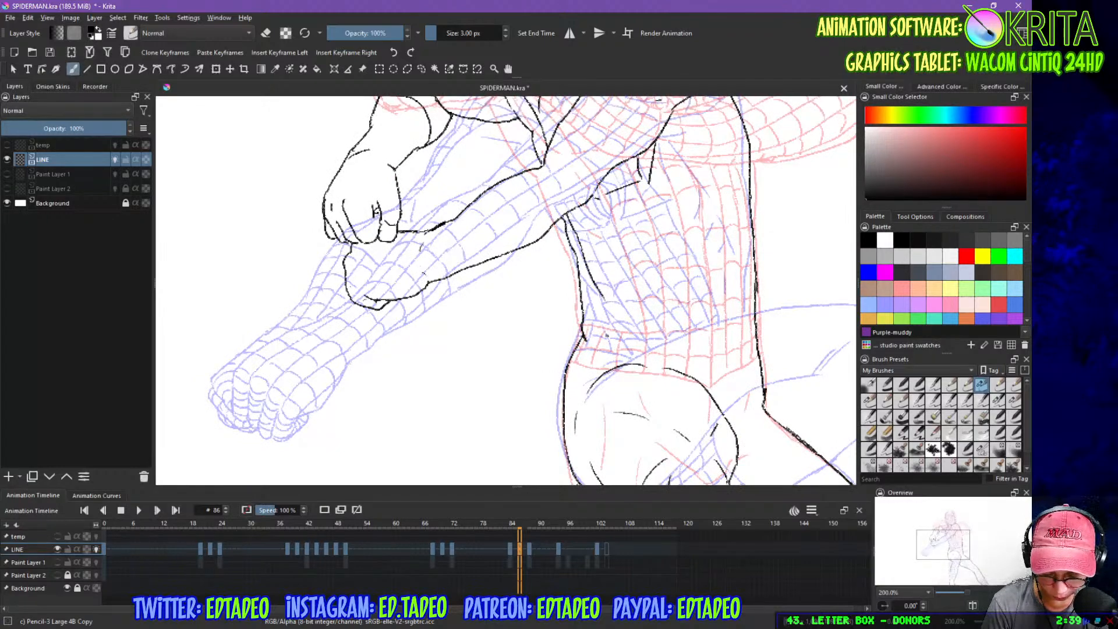
pyautogui.moveTo(584, 321)
pyautogui.mouseDown()
pyautogui.moveTo(614, 330)
pyautogui.moveTo(606, 301)
pyautogui.moveTo(633, 332)
pyautogui.mouseUp()
pyautogui.moveTo(571, 354); pyautogui.dragTo(675, 370)
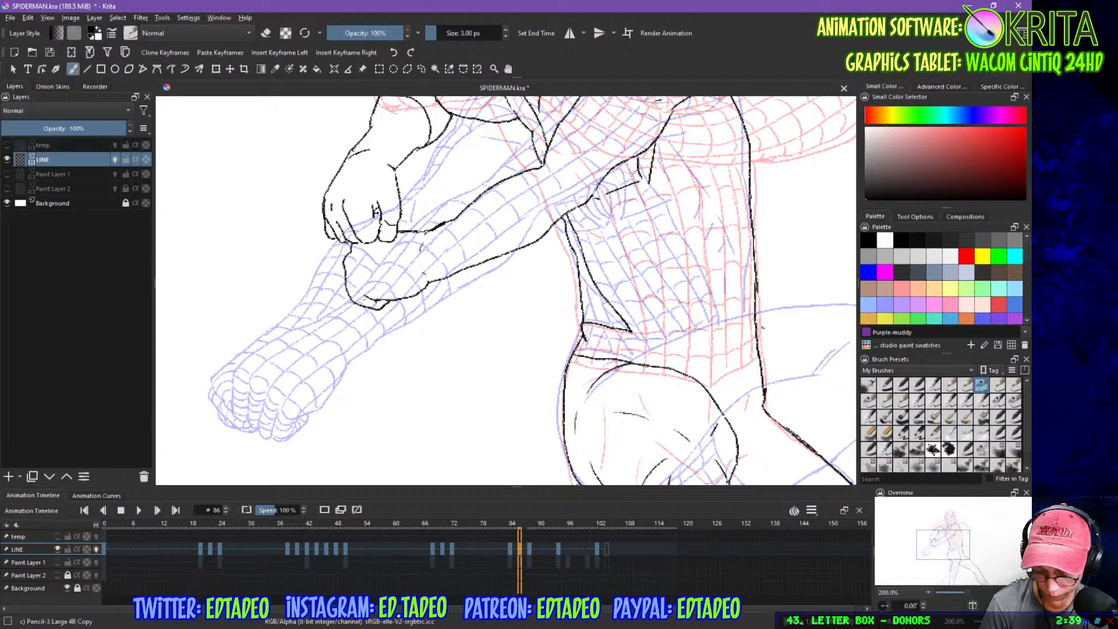
pyautogui.moveTo(759, 351); pyautogui.dragTo(699, 384)
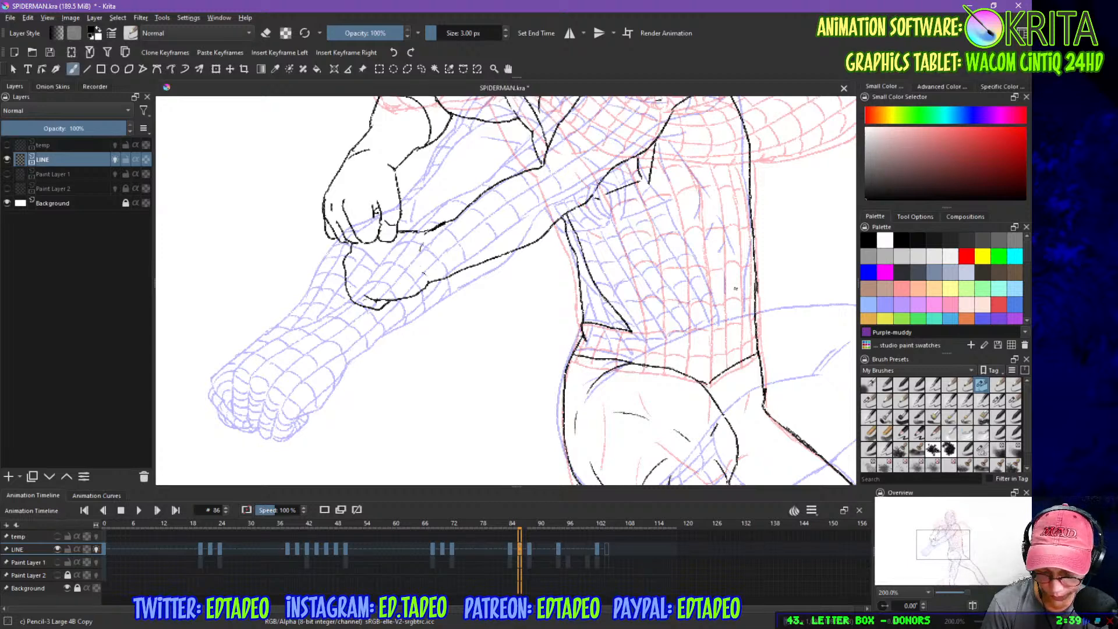
# - Draw the rear side panel seam down the torso to the waist and the upper seam along the outstretched arm from shoulder to forearm
pyautogui.moveTo(641, 178)
pyautogui.mouseDown()
pyautogui.moveTo(731, 317)
pyautogui.moveTo(755, 309)
pyautogui.mouseUp()
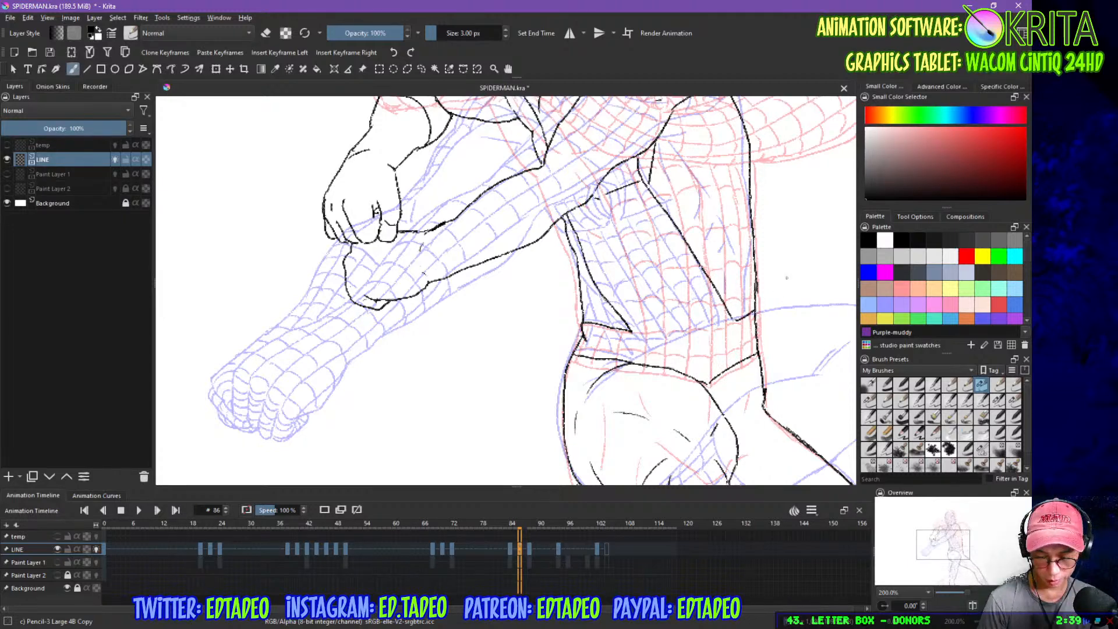
pyautogui.moveTo(746, 231); pyautogui.dragTo(698, 392)
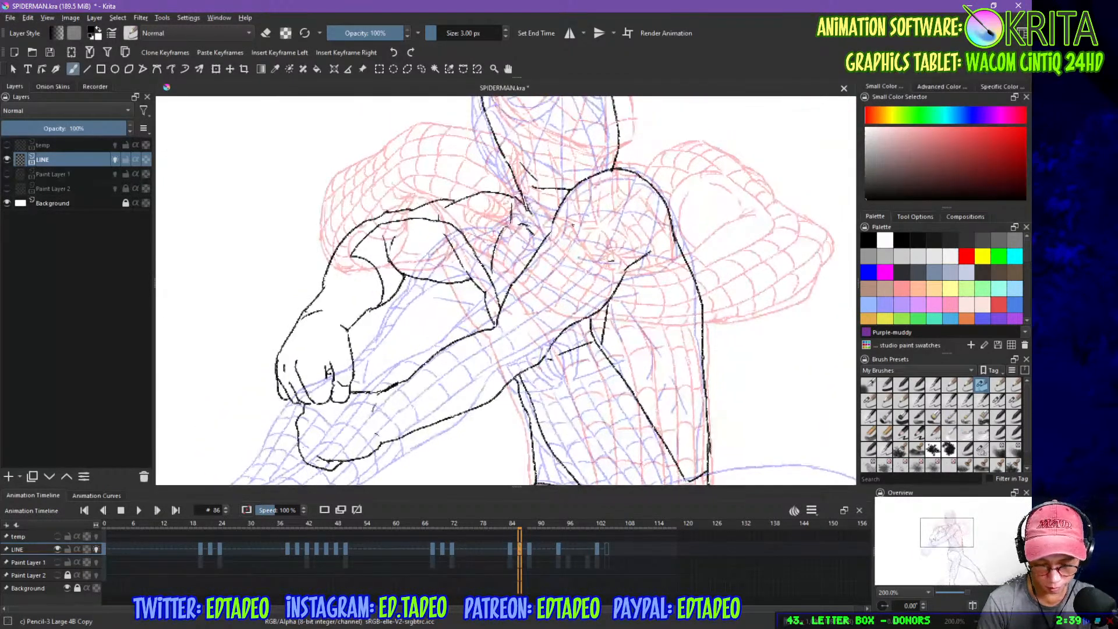
pyautogui.moveTo(555, 223); pyautogui.dragTo(548, 237)
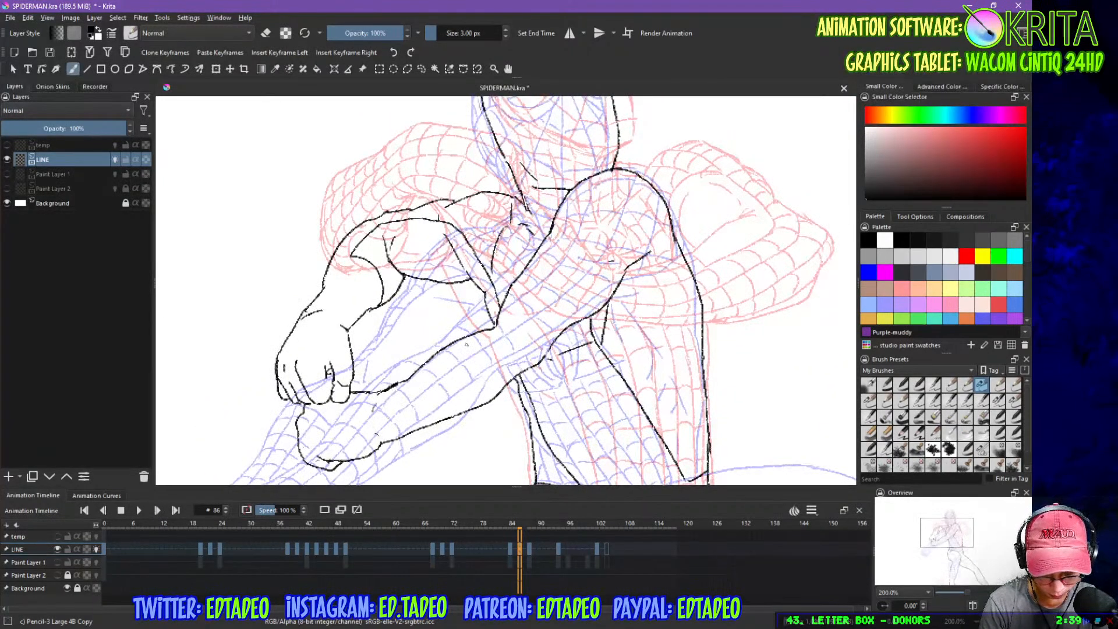
pyautogui.moveTo(441, 350); pyautogui.dragTo(463, 359)
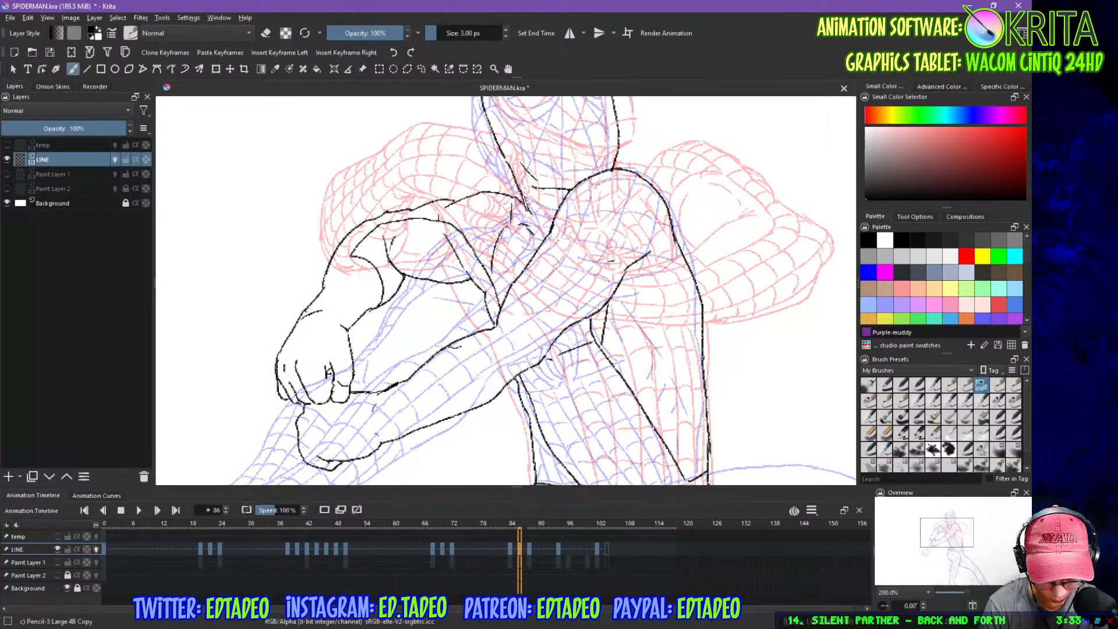
pyautogui.moveTo(462, 347)
pyautogui.mouseDown()
pyautogui.moveTo(511, 314)
pyautogui.moveTo(553, 253)
pyautogui.mouseUp()
pyautogui.moveTo(583, 181); pyautogui.dragTo(552, 255)
pyautogui.hotkey('ctrl', 'z')
pyautogui.moveTo(568, 194); pyautogui.dragTo(548, 257)
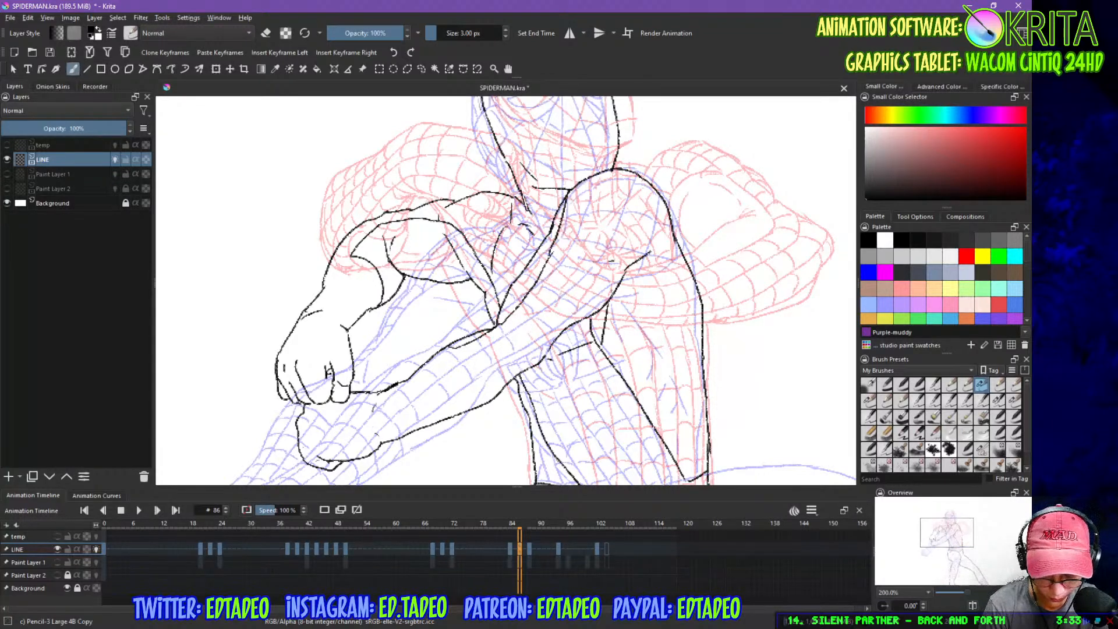
# - Add a short seam under the outstretched arm's elbow and extend the armpit line around to the back of the shoulder
pyautogui.moveTo(492, 388); pyautogui.dragTo(489, 403)
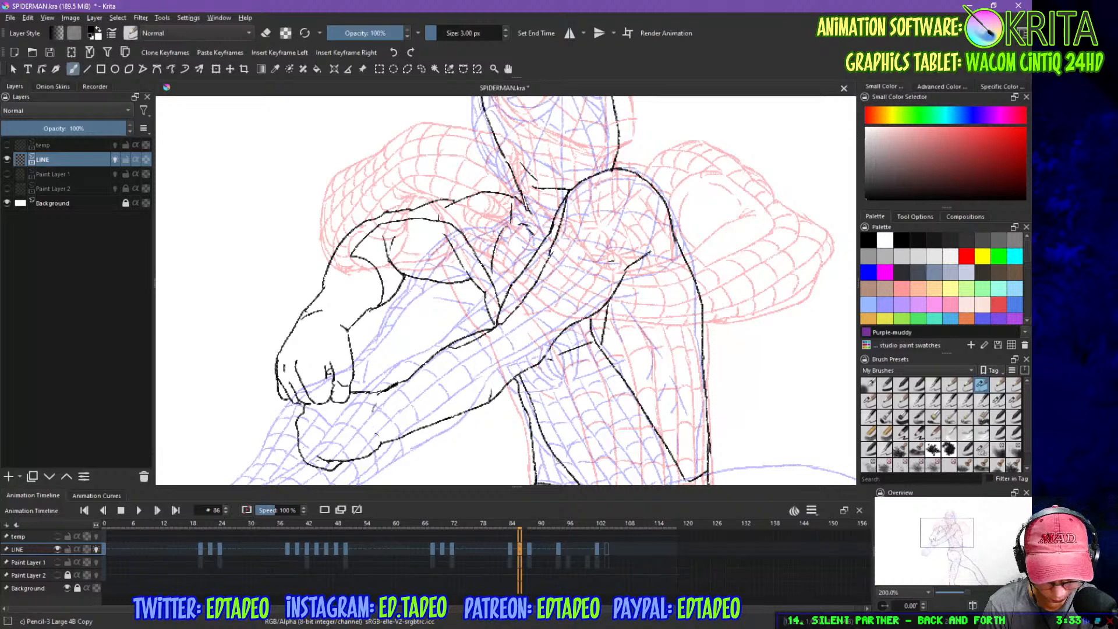
pyautogui.moveTo(532, 366); pyautogui.dragTo(493, 390)
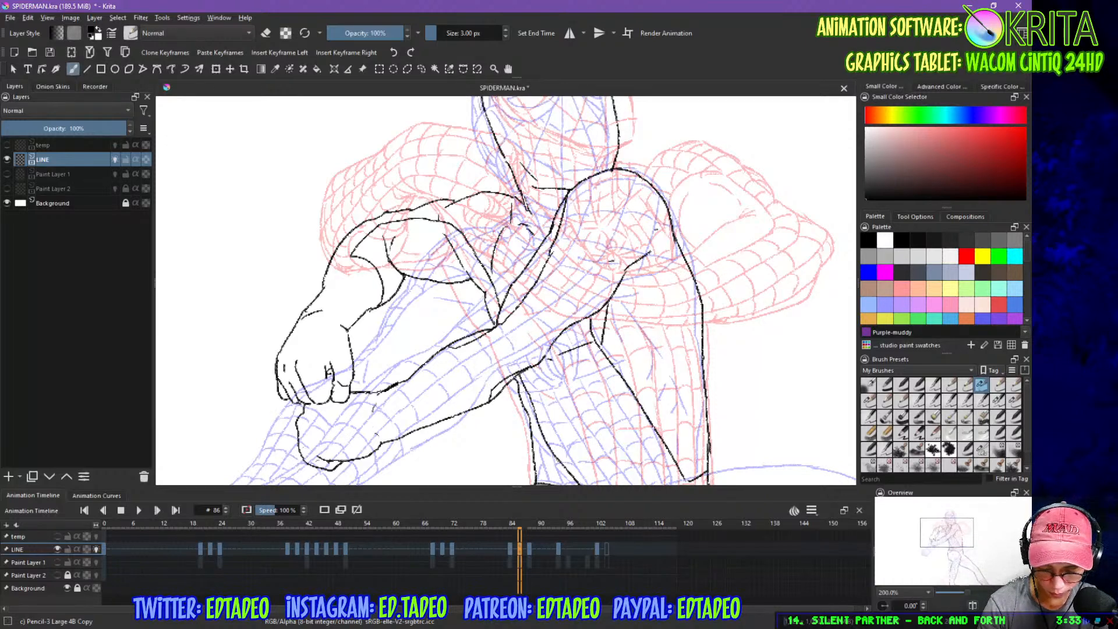
pyautogui.moveTo(638, 266); pyautogui.dragTo(624, 278)
pyautogui.moveTo(674, 239); pyautogui.dragTo(632, 269)
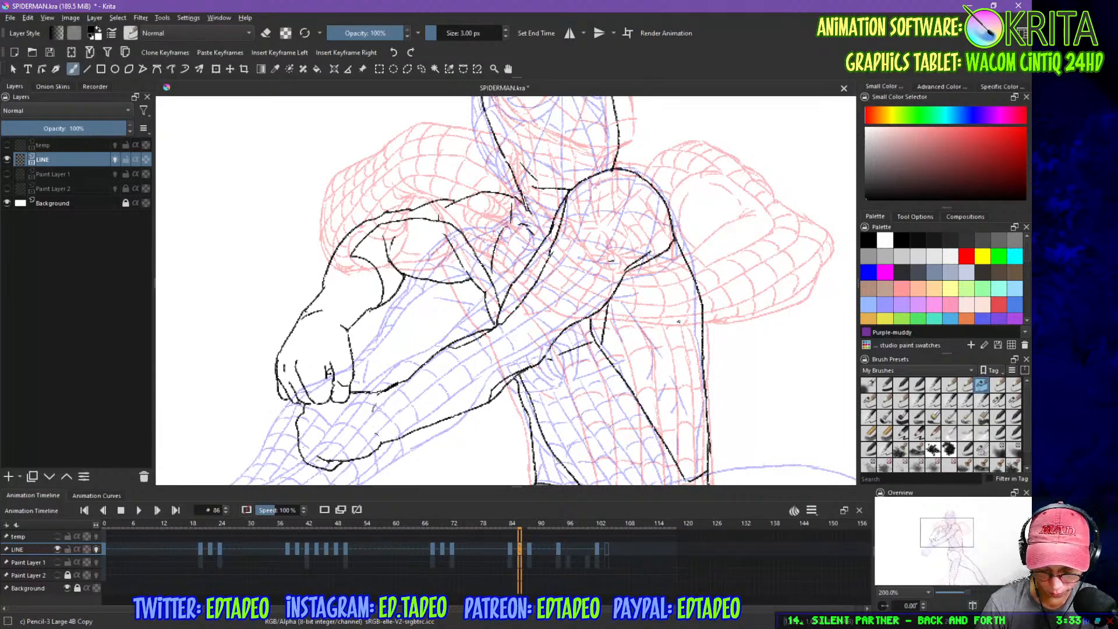
# - Draw short muscle contour lines on the back behind the side panel seam, below the armpit
pyautogui.moveTo(625, 296); pyautogui.dragTo(661, 359)
pyautogui.hotkey('ctrl', 'z')
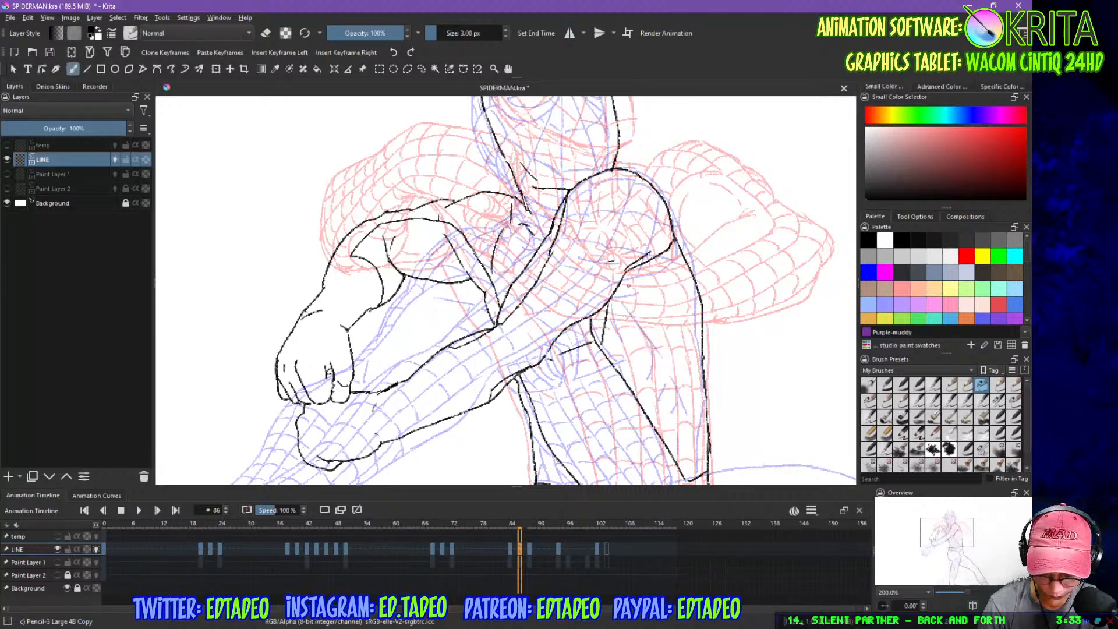
pyautogui.moveTo(627, 284); pyautogui.dragTo(664, 334)
pyautogui.moveTo(672, 343); pyautogui.dragTo(688, 377)
pyautogui.moveTo(632, 330); pyautogui.dragTo(651, 381)
pyautogui.moveTo(664, 386); pyautogui.dragTo(666, 404)
pyautogui.moveTo(715, 356); pyautogui.dragTo(722, 148)
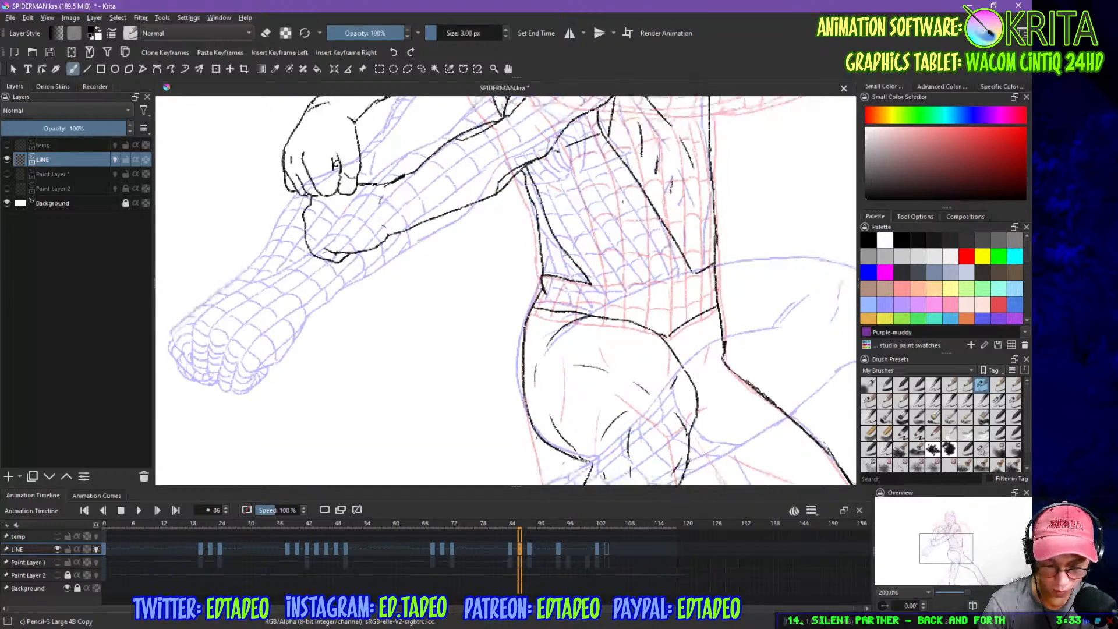
# - Ink the small dark accent and short web strokes where the torso meets the underside of the outstretched arm
pyautogui.moveTo(583, 174); pyautogui.dragTo(588, 263)
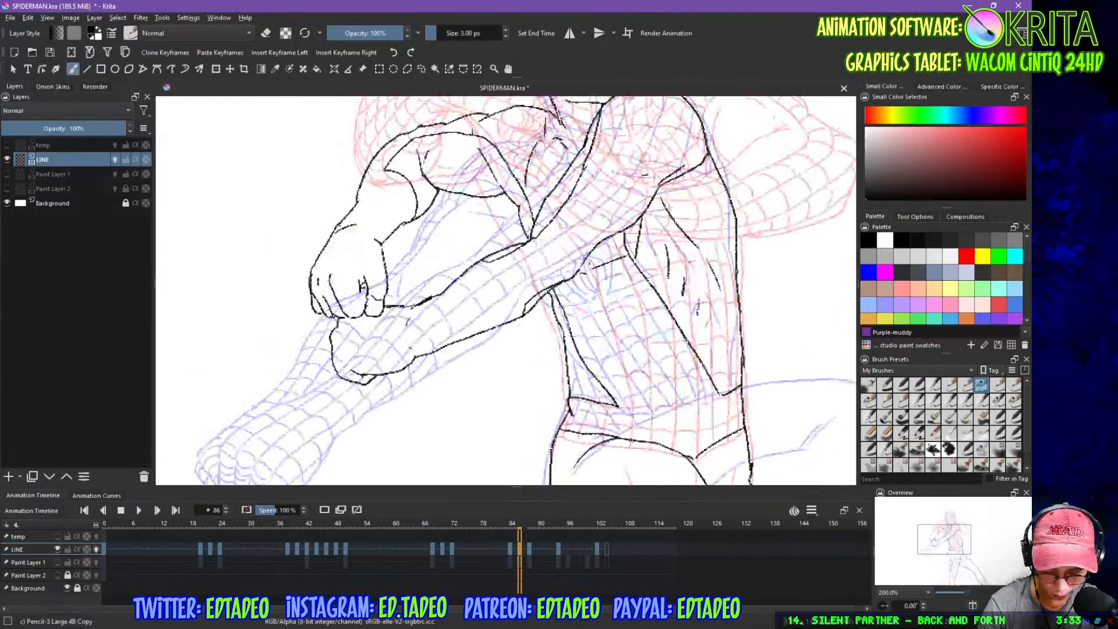
pyautogui.moveTo(595, 252)
pyautogui.mouseDown()
pyautogui.moveTo(593, 269)
pyautogui.moveTo(604, 264)
pyautogui.moveTo(581, 272)
pyautogui.mouseUp()
pyautogui.hotkey('ctrl', 'z')
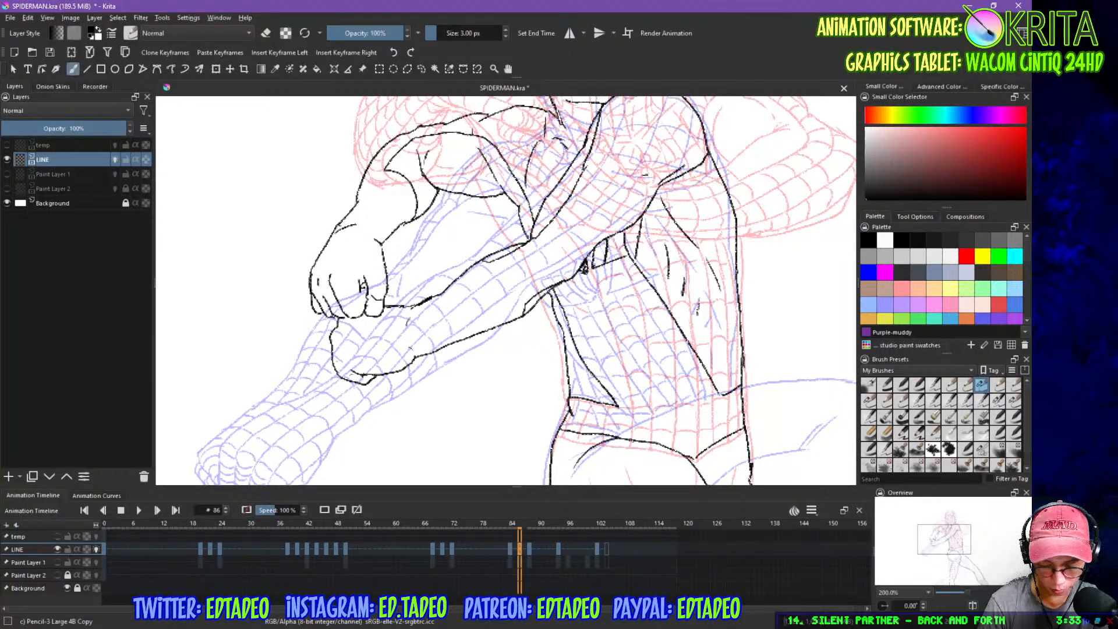
# - Draw long curved web lines down the front torso panel from under the arm to the belt's lower edge
pyautogui.moveTo(699, 418); pyautogui.dragTo(682, 291)
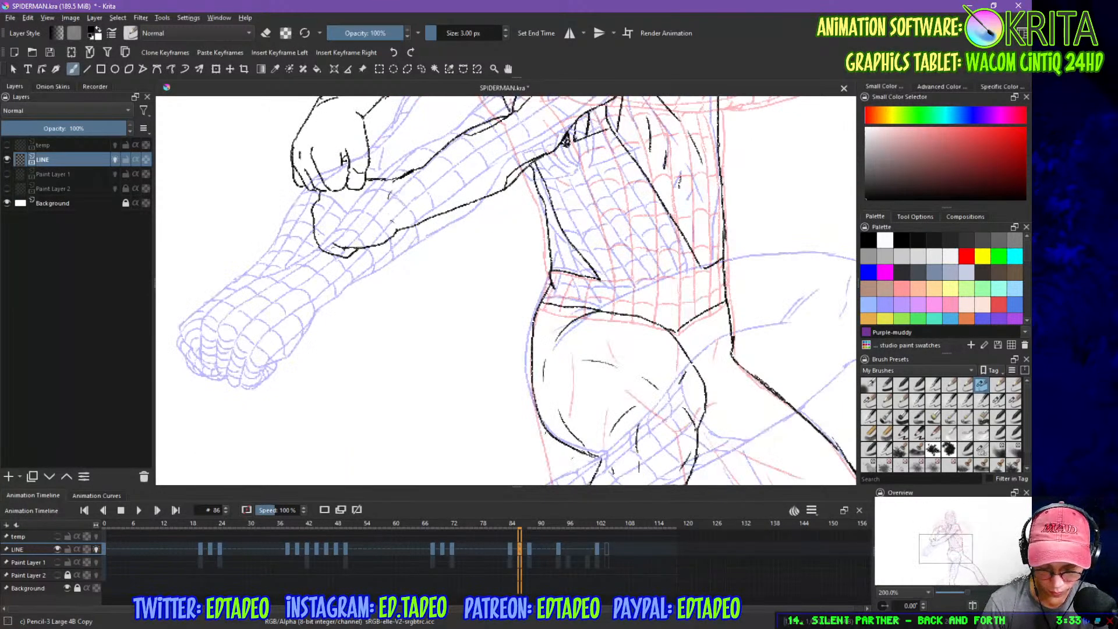
pyautogui.moveTo(568, 148); pyautogui.dragTo(676, 329)
pyautogui.moveTo(593, 190); pyautogui.dragTo(606, 204)
pyautogui.moveTo(548, 160); pyautogui.dragTo(616, 277)
pyautogui.hotkey('ctrl', 'z')
pyautogui.moveTo(546, 157); pyautogui.dragTo(628, 306)
pyautogui.moveTo(556, 153); pyautogui.dragTo(654, 324)
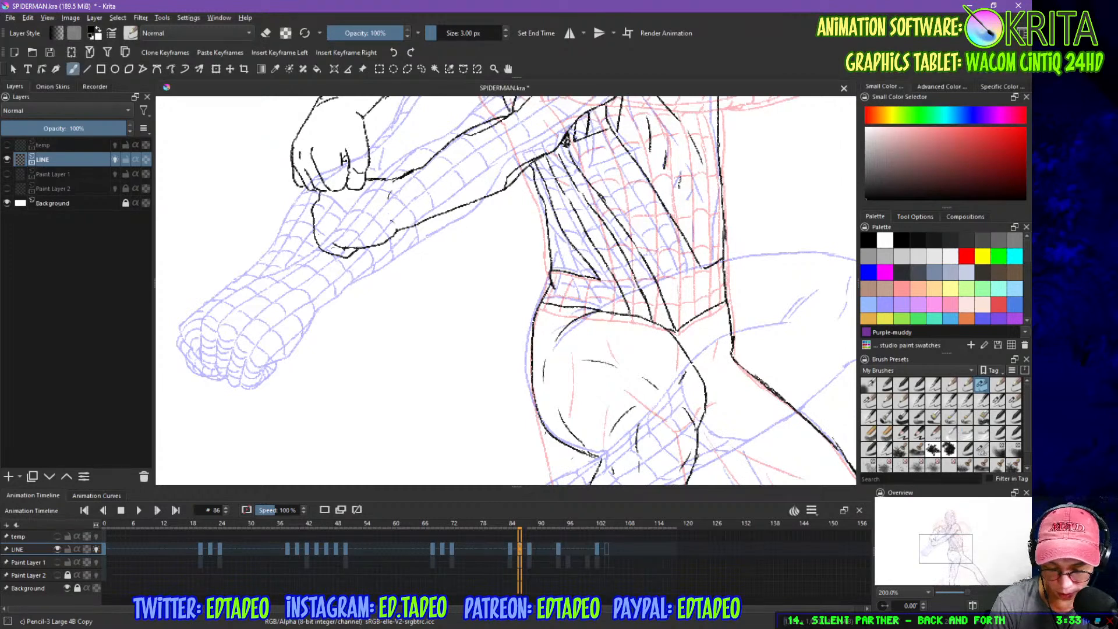
# - Add short web lines across the belt and finish the remaining lengthwise web lines down the torso to the waist
pyautogui.moveTo(601, 281)
pyautogui.mouseDown()
pyautogui.moveTo(608, 308)
pyautogui.moveTo(586, 291)
pyautogui.moveTo(585, 306)
pyautogui.moveTo(553, 303)
pyautogui.mouseUp()
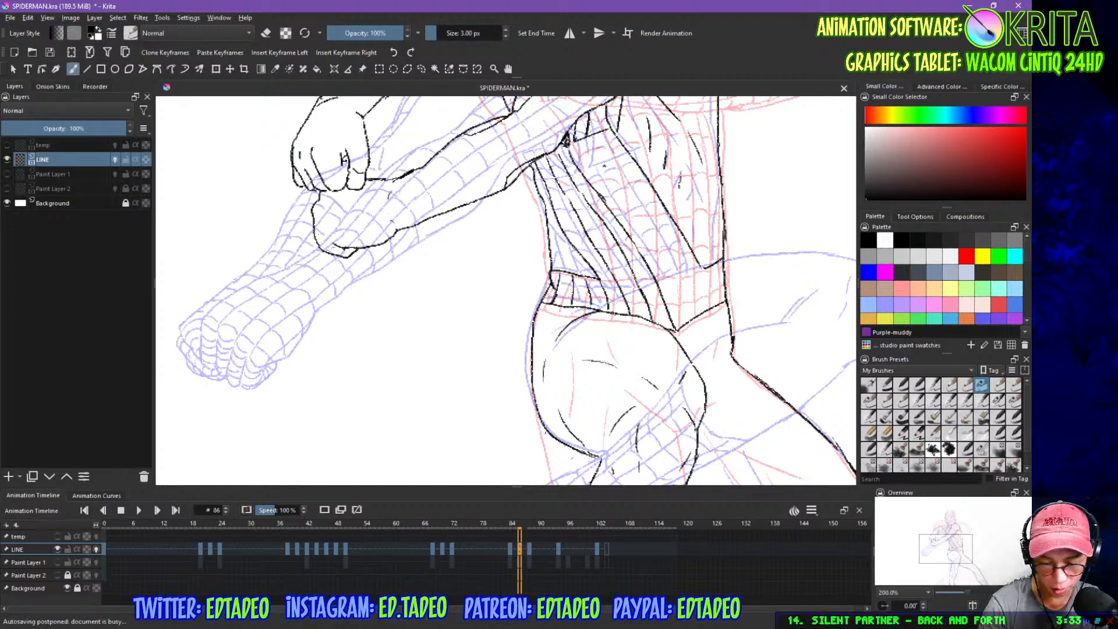
pyautogui.moveTo(577, 138); pyautogui.dragTo(687, 313)
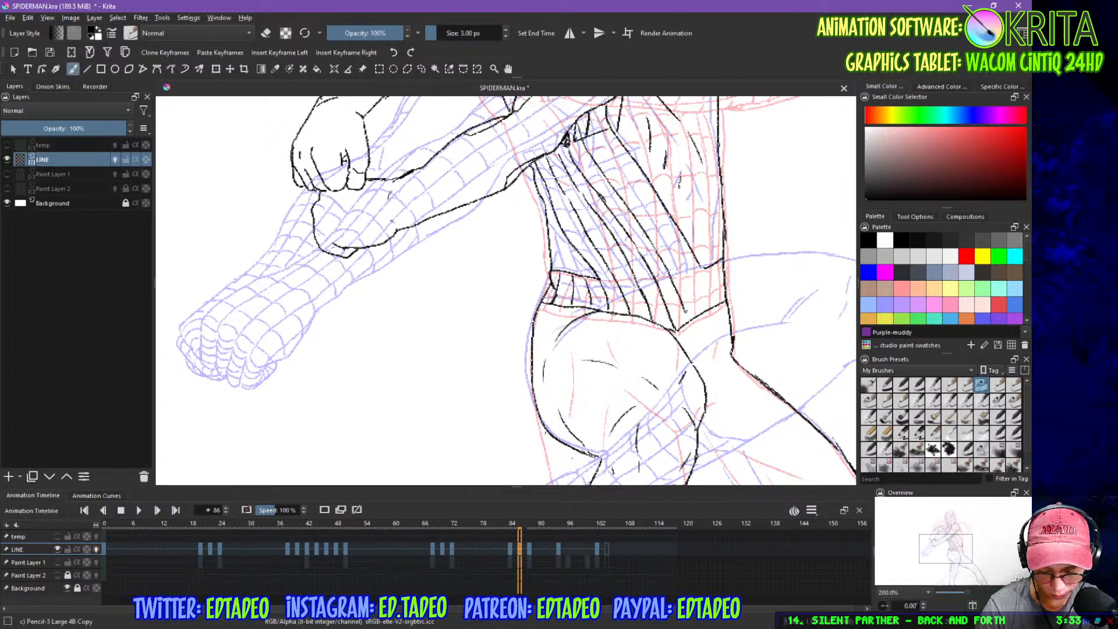
pyautogui.moveTo(593, 110); pyautogui.dragTo(702, 301)
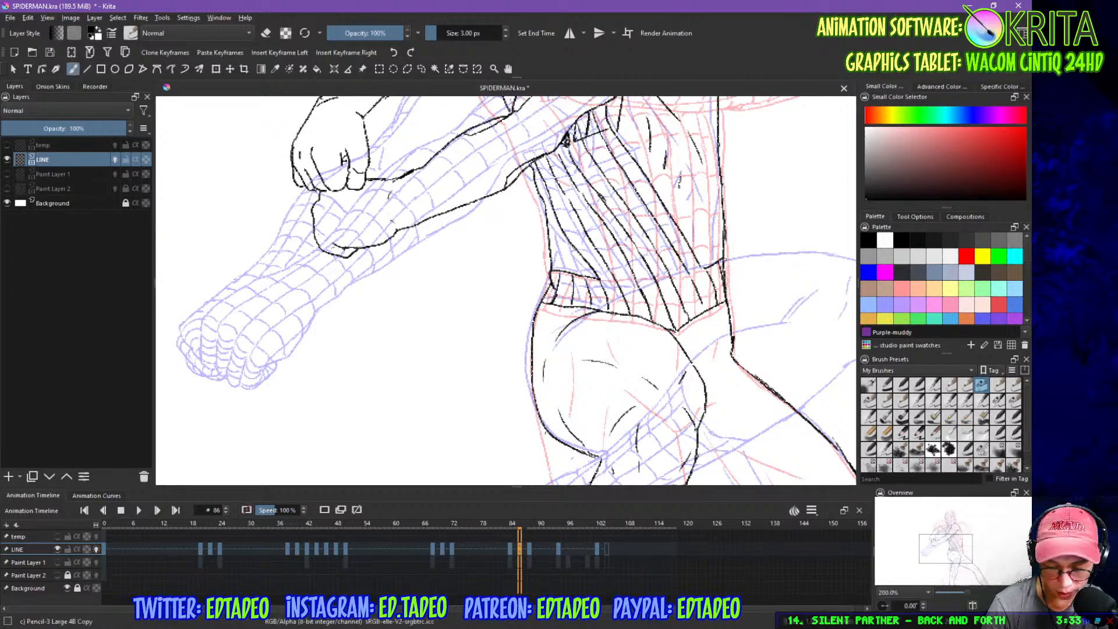
# - Add a short contour line on the hip just below the belt's front edge
pyautogui.moveTo(623, 163); pyautogui.dragTo(673, 312)
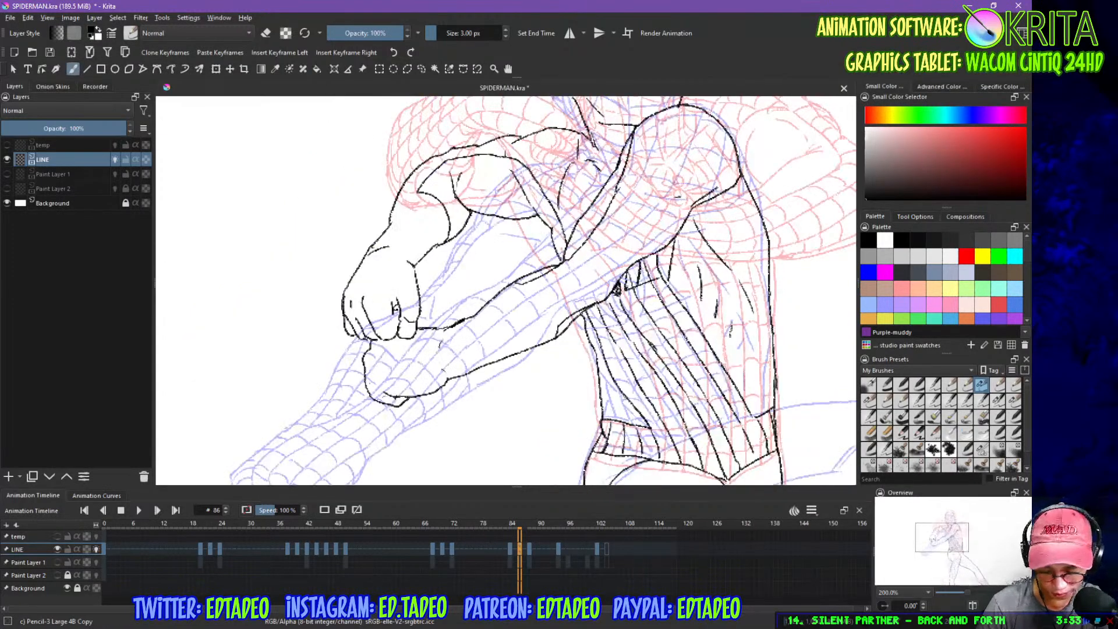
pyautogui.moveTo(671, 427); pyautogui.dragTo(638, 278)
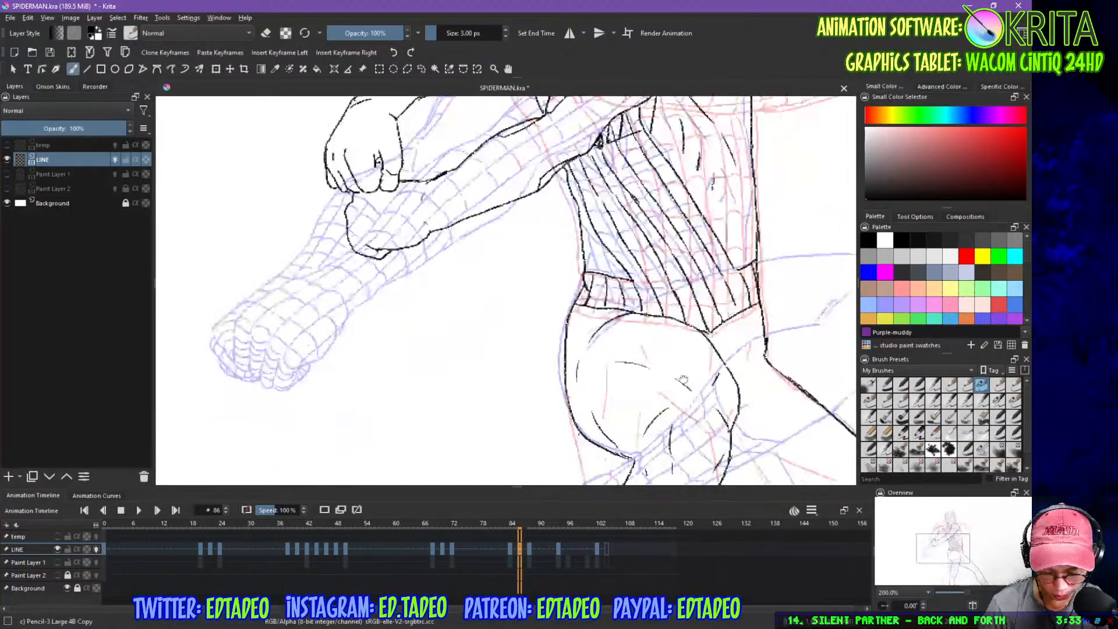
pyautogui.moveTo(716, 456); pyautogui.dragTo(683, 352)
pyautogui.moveTo(538, 207); pyautogui.dragTo(539, 232)
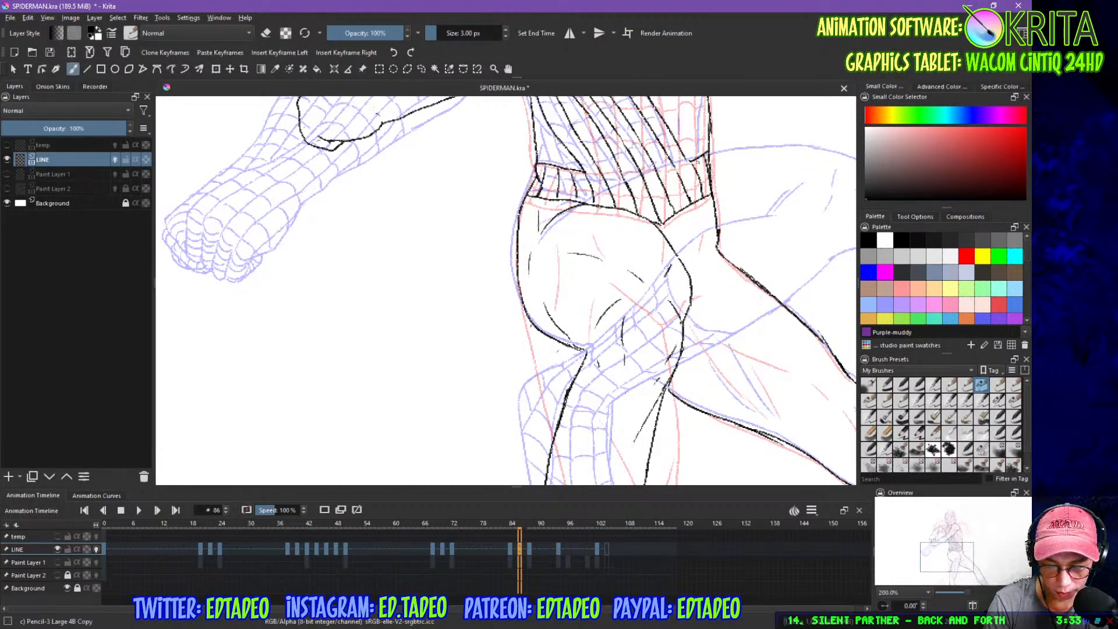
# - Draw a small circle on the face to mark the center of the mask's webbing
pyautogui.moveTo(669, 180); pyautogui.dragTo(681, 382)
pyautogui.moveTo(680, 306)
pyautogui.mouseDown()
pyautogui.moveTo(714, 394)
pyautogui.moveTo(714, 370)
pyautogui.mouseUp()
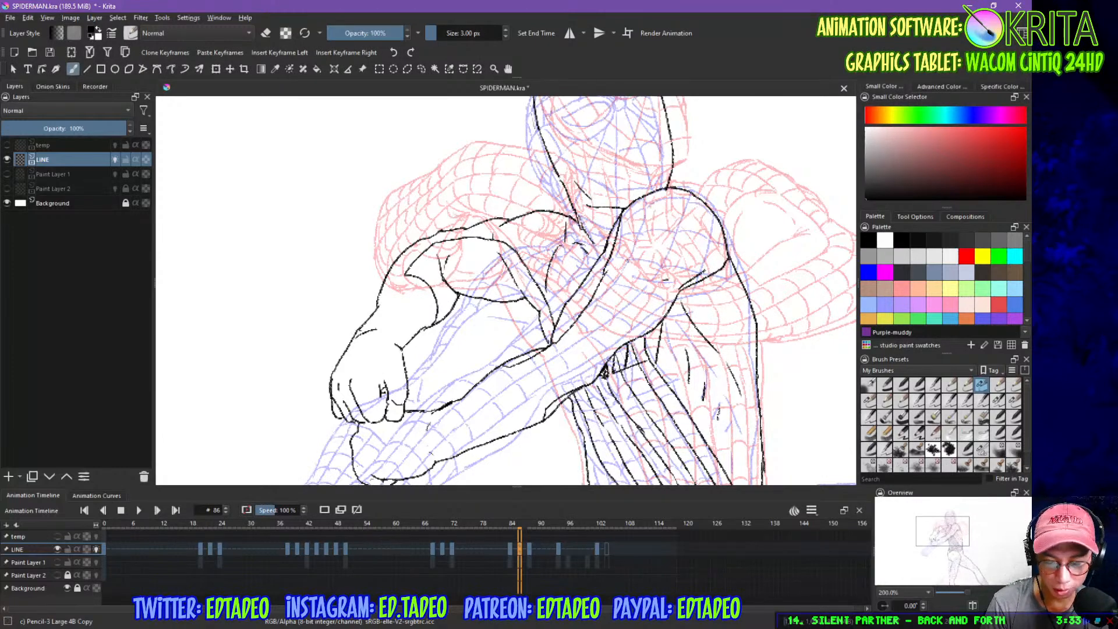
pyautogui.moveTo(633, 99); pyautogui.dragTo(612, 195)
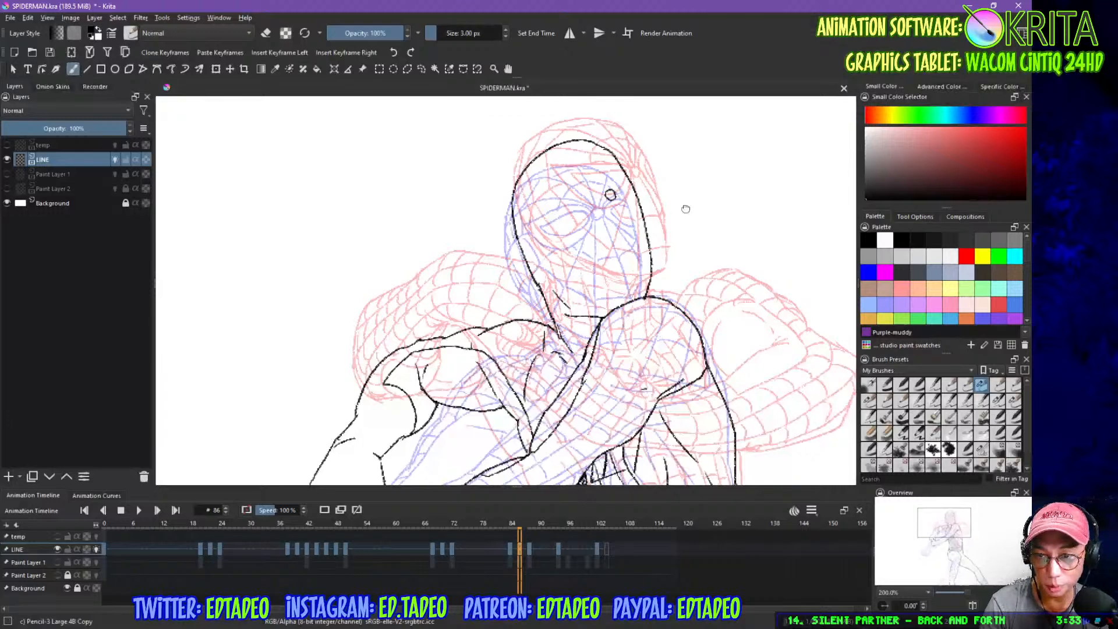
# - Sketch a practice square beside the head, divide it with diagonals and center lines, and draw a circle inside it
pyautogui.moveTo(687, 210); pyautogui.dragTo(568, 244)
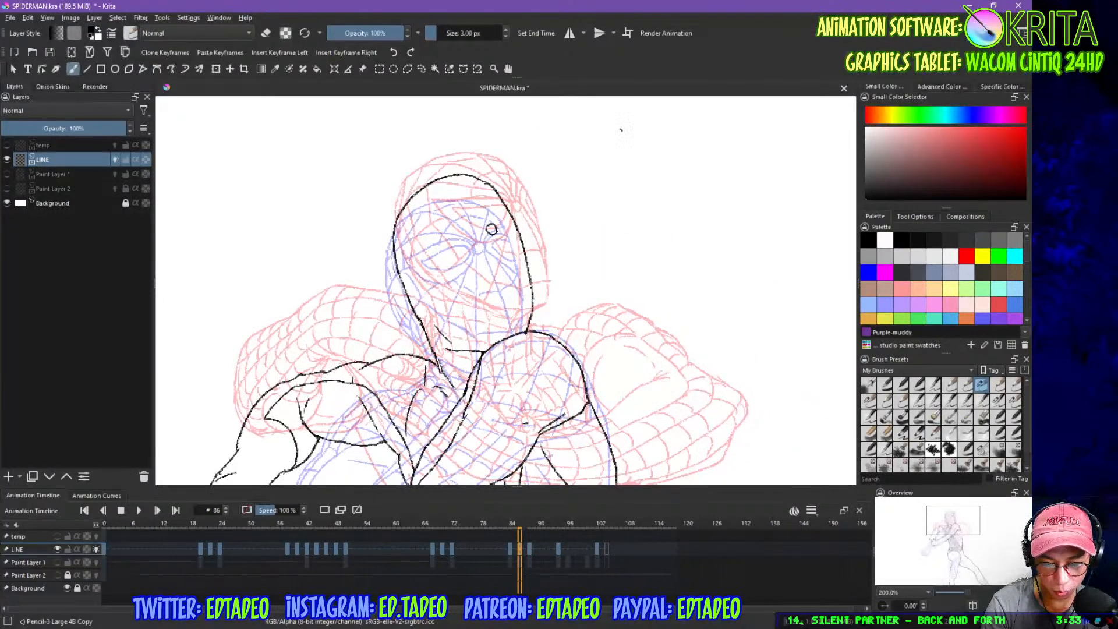
pyautogui.moveTo(623, 128)
pyautogui.mouseDown()
pyautogui.moveTo(626, 201)
pyautogui.moveTo(699, 134)
pyautogui.moveTo(699, 201)
pyautogui.mouseUp()
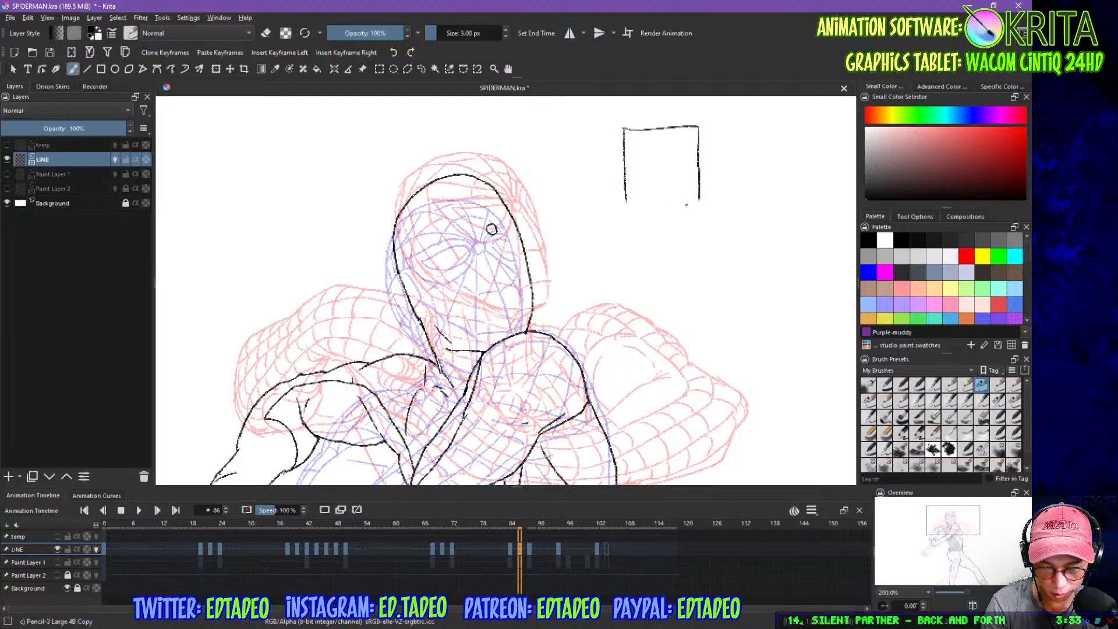
pyautogui.moveTo(628, 205); pyautogui.dragTo(712, 203)
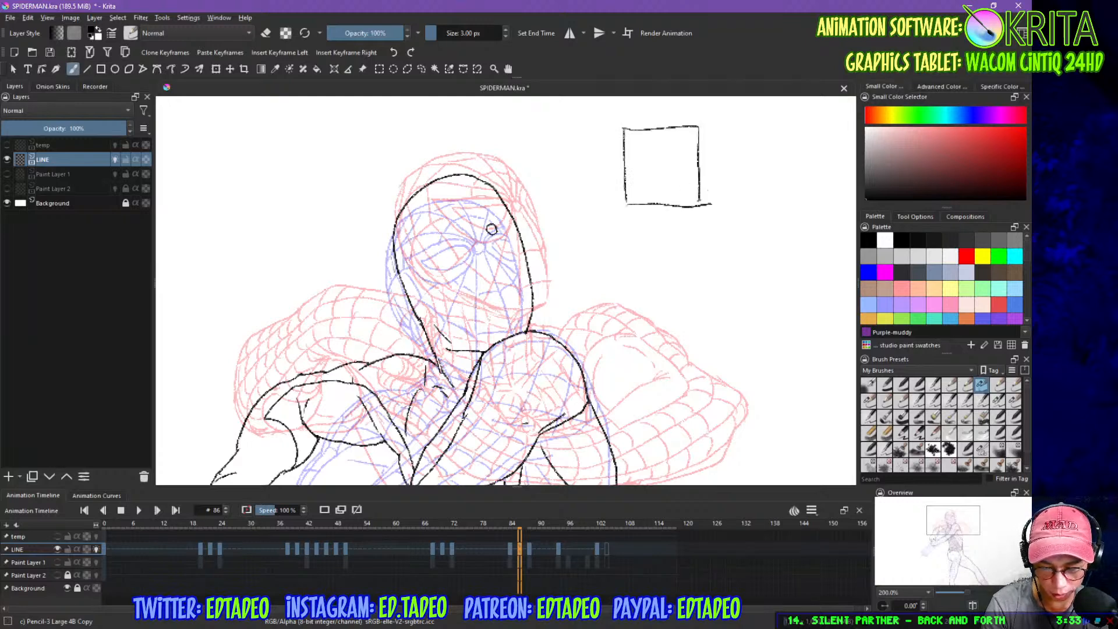
pyautogui.moveTo(624, 204); pyautogui.dragTo(702, 203)
pyautogui.moveTo(623, 128); pyautogui.dragTo(700, 206)
pyautogui.moveTo(626, 204); pyautogui.dragTo(699, 125)
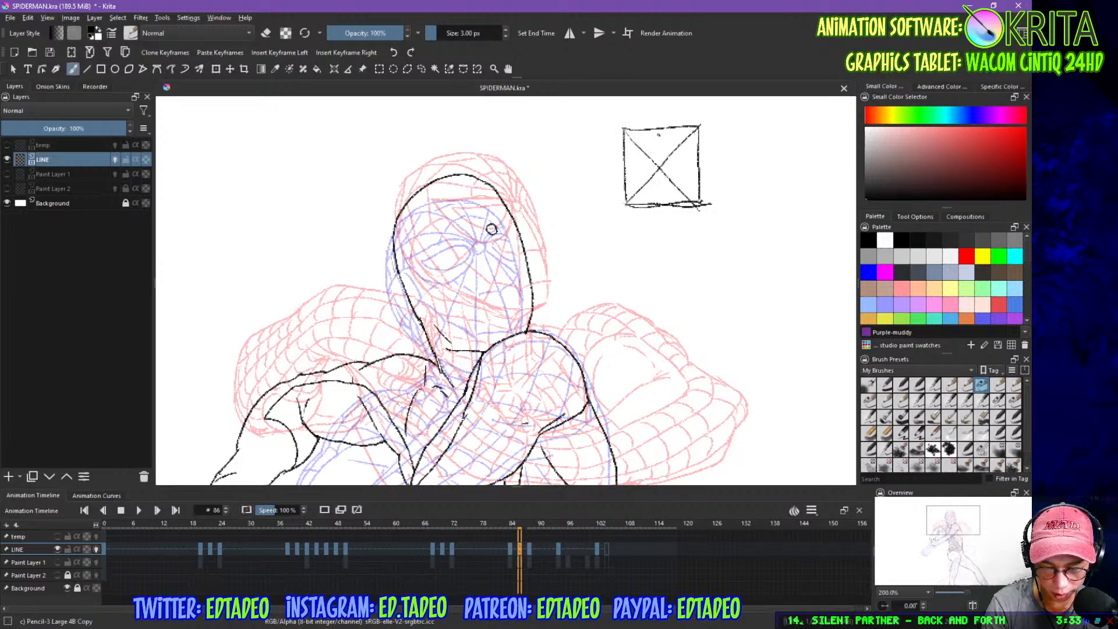
pyautogui.moveTo(623, 165)
pyautogui.mouseDown()
pyautogui.moveTo(698, 158)
pyautogui.moveTo(661, 207)
pyautogui.mouseUp()
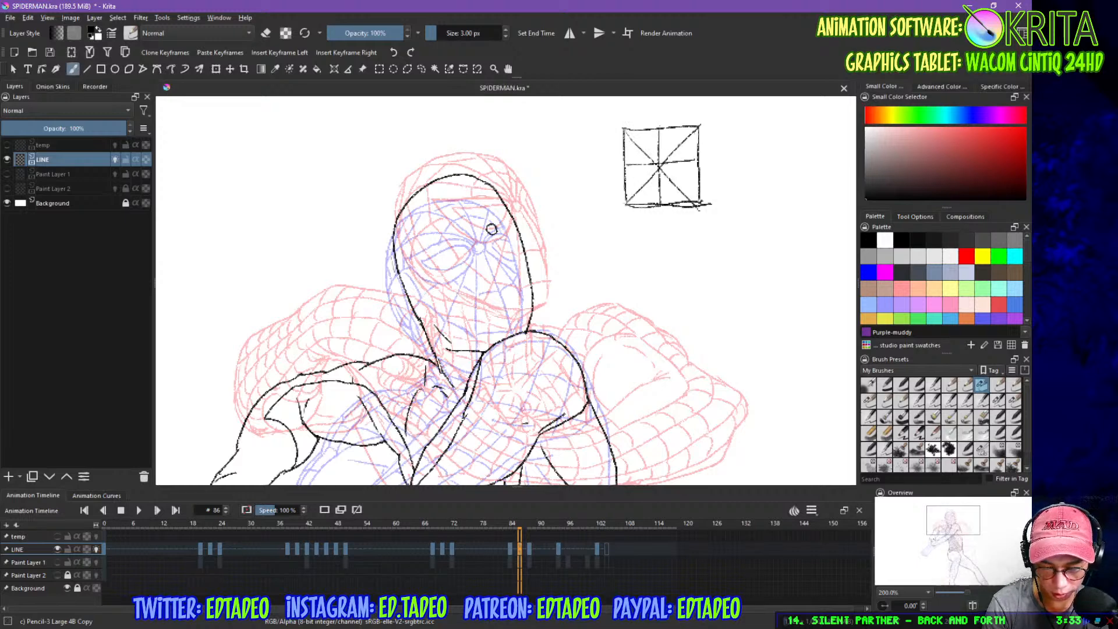
pyautogui.moveTo(651, 129)
pyautogui.mouseDown()
pyautogui.moveTo(627, 162)
pyautogui.moveTo(640, 135)
pyautogui.moveTo(668, 131)
pyautogui.moveTo(697, 160)
pyautogui.moveTo(690, 183)
pyautogui.mouseUp()
pyautogui.moveTo(627, 163)
pyautogui.mouseDown()
pyautogui.moveTo(643, 197)
pyautogui.moveTo(660, 204)
pyautogui.moveTo(694, 172)
pyautogui.moveTo(670, 205)
pyautogui.moveTo(627, 178)
pyautogui.moveTo(625, 156)
pyautogui.moveTo(655, 130)
pyautogui.moveTo(673, 131)
pyautogui.moveTo(697, 172)
pyautogui.moveTo(669, 207)
pyautogui.moveTo(641, 197)
pyautogui.mouseUp()
# - Erase the practice square's corners, reinforce the circle's edge, and erase the guide lines inside it
pyautogui.press('e')
pyautogui.moveTo(627, 123)
pyautogui.mouseDown()
pyautogui.moveTo(624, 199)
pyautogui.moveTo(703, 200)
pyautogui.moveTo(682, 212)
pyautogui.moveTo(703, 178)
pyautogui.moveTo(675, 124)
pyautogui.mouseUp()
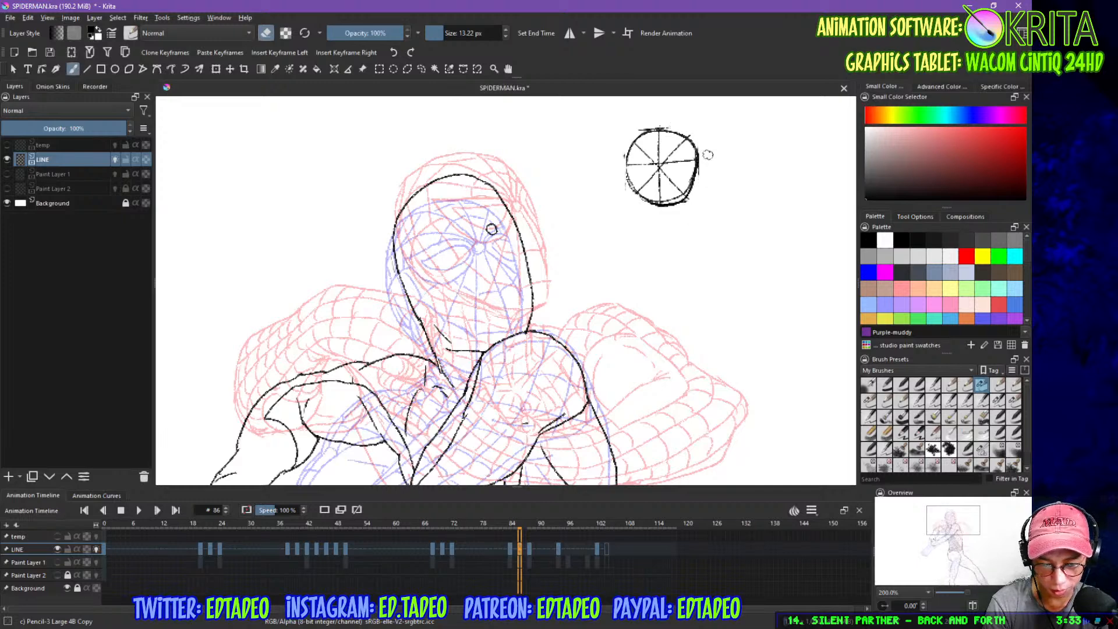
pyautogui.press('e')
pyautogui.moveTo(694, 168); pyautogui.dragTo(692, 195)
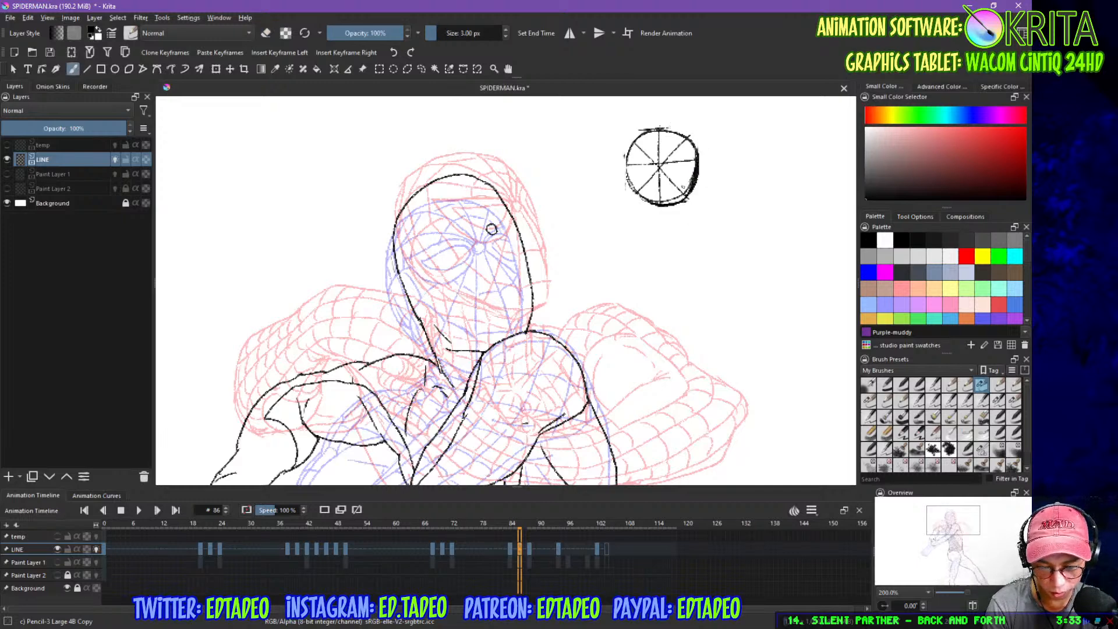
pyautogui.press('e')
pyautogui.moveTo(658, 149)
pyautogui.mouseDown()
pyautogui.moveTo(657, 198)
pyautogui.moveTo(646, 163)
pyautogui.moveTo(667, 153)
pyautogui.moveTo(663, 185)
pyautogui.moveTo(657, 142)
pyautogui.moveTo(642, 181)
pyautogui.moveTo(691, 160)
pyautogui.mouseUp()
pyautogui.moveTo(691, 160)
pyautogui.mouseDown()
pyautogui.moveTo(675, 194)
pyautogui.moveTo(636, 184)
pyautogui.moveTo(643, 143)
pyautogui.moveTo(682, 148)
pyautogui.moveTo(698, 181)
pyautogui.mouseUp()
# - Draw a second practice circle freehand beside the first one
pyautogui.press('e')
pyautogui.moveTo(777, 131)
pyautogui.mouseDown()
pyautogui.moveTo(748, 139)
pyautogui.moveTo(737, 179)
pyautogui.moveTo(792, 200)
pyautogui.mouseUp()
pyautogui.moveTo(757, 132)
pyautogui.mouseDown()
pyautogui.moveTo(789, 131)
pyautogui.moveTo(797, 205)
pyautogui.moveTo(740, 198)
pyautogui.moveTo(741, 144)
pyautogui.moveTo(758, 131)
pyautogui.moveTo(793, 135)
pyautogui.moveTo(808, 153)
pyautogui.moveTo(770, 204)
pyautogui.mouseUp()
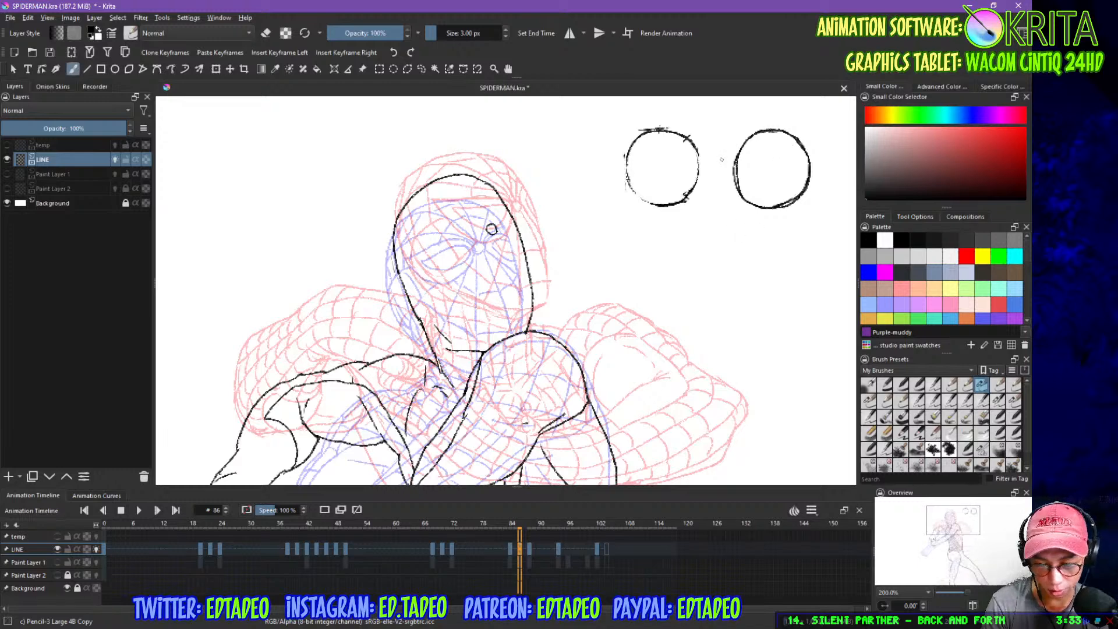
# - Select both practice circles with a freehand selection, delete them, clear the selection, and return to the brush
pyautogui.click(421, 68)
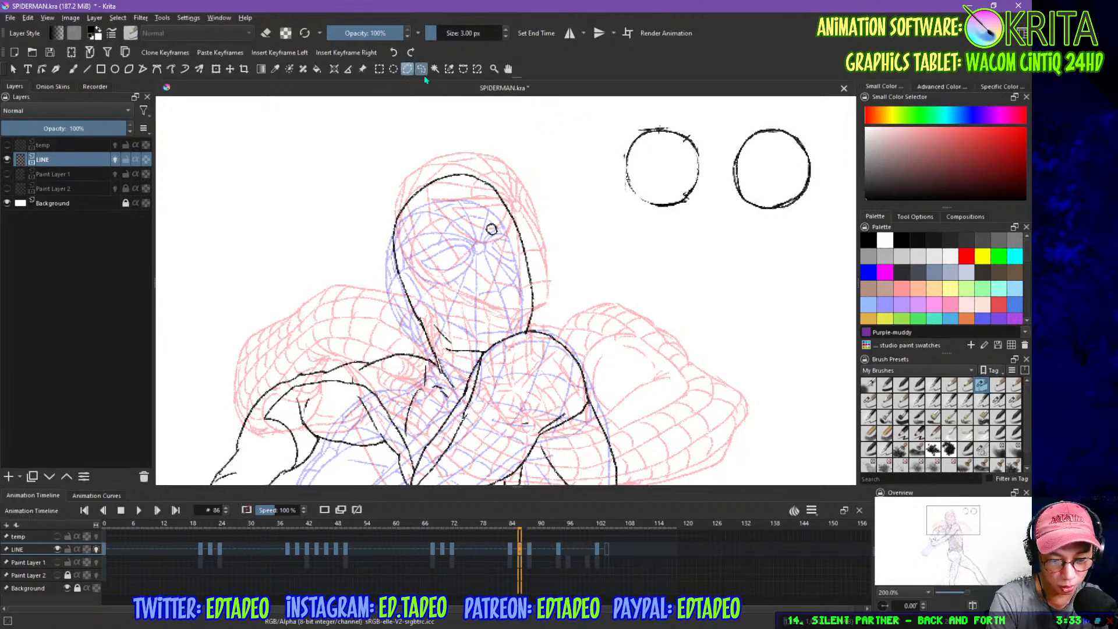
pyautogui.moveTo(709, 110)
pyautogui.mouseDown()
pyautogui.moveTo(595, 132)
pyautogui.moveTo(777, 226)
pyautogui.moveTo(837, 151)
pyautogui.moveTo(818, 126)
pyautogui.moveTo(702, 125)
pyautogui.mouseUp()
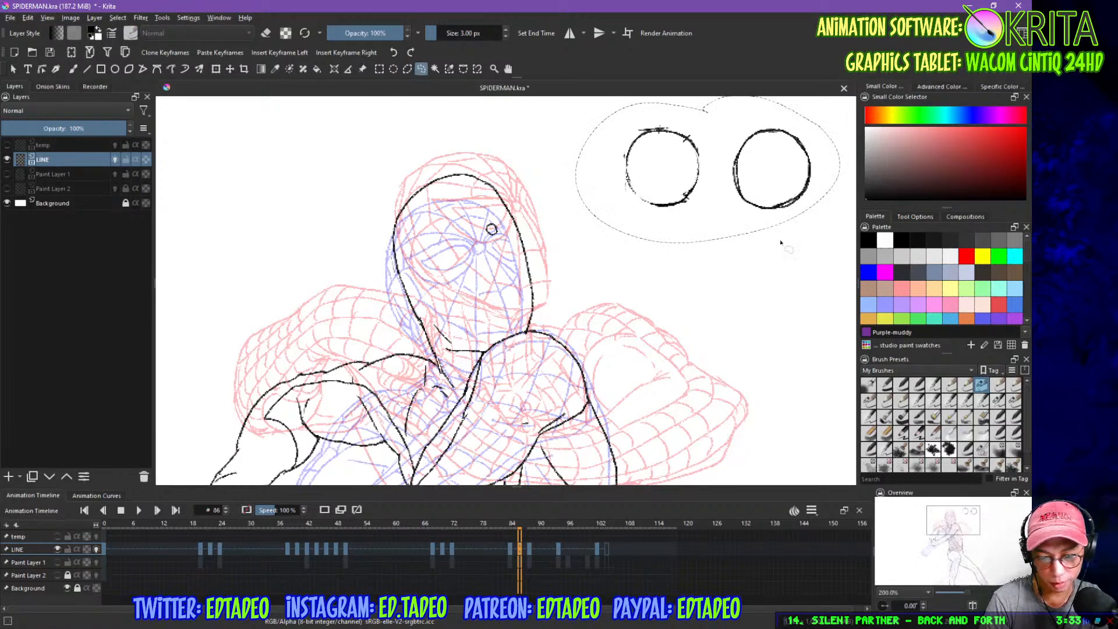
pyautogui.press('Delete')
pyautogui.hotkey('ctrl', 'shift', 'a')
pyautogui.press('b')
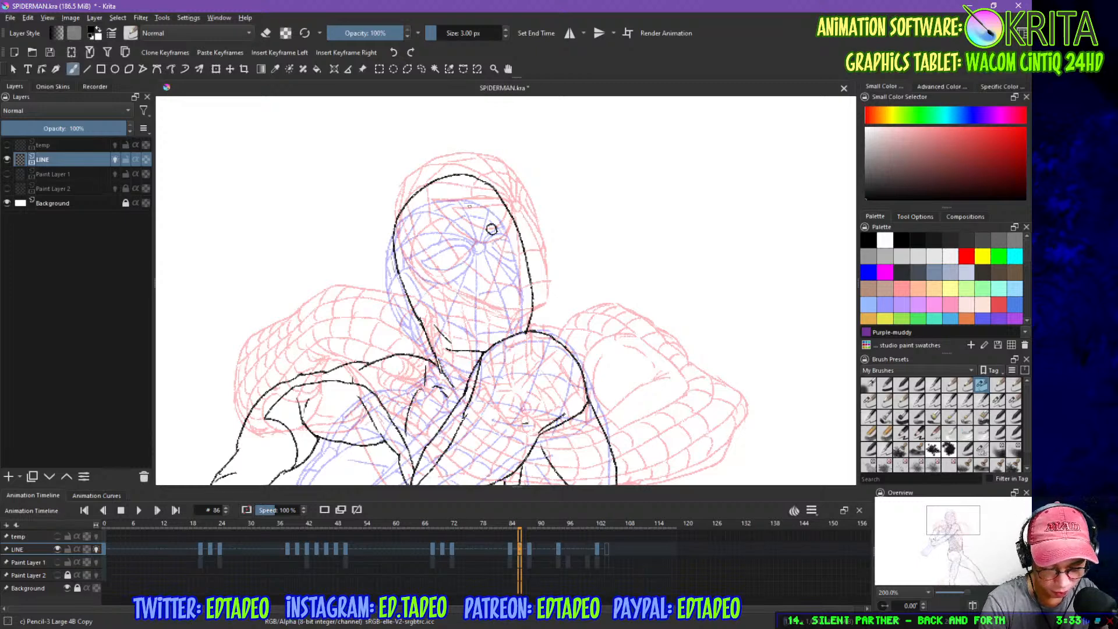
# - Draw the mask's two eye outlines on either side of the center circle, with an inner lens shape in the larger eye
pyautogui.moveTo(419, 223)
pyautogui.mouseDown()
pyautogui.moveTo(449, 253)
pyautogui.moveTo(486, 243)
pyautogui.moveTo(421, 225)
pyautogui.moveTo(463, 256)
pyautogui.moveTo(488, 229)
pyautogui.mouseUp()
pyautogui.hotkey('ctrl', 'z')
pyautogui.moveTo(419, 223)
pyautogui.mouseDown()
pyautogui.moveTo(489, 229)
pyautogui.moveTo(511, 214)
pyautogui.moveTo(518, 248)
pyautogui.mouseUp()
pyautogui.hotkey('ctrl', 'z')
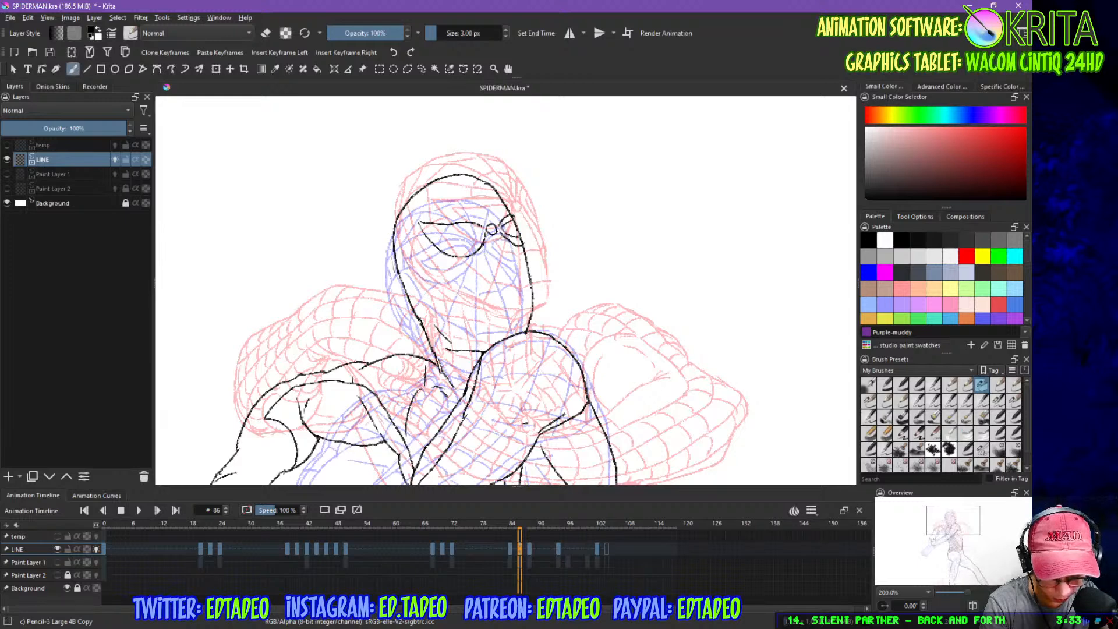
pyautogui.moveTo(419, 222)
pyautogui.mouseDown()
pyautogui.moveTo(426, 233)
pyautogui.moveTo(479, 227)
pyautogui.moveTo(444, 243)
pyautogui.moveTo(480, 238)
pyautogui.mouseUp()
pyautogui.hotkey('ctrl', 'z')
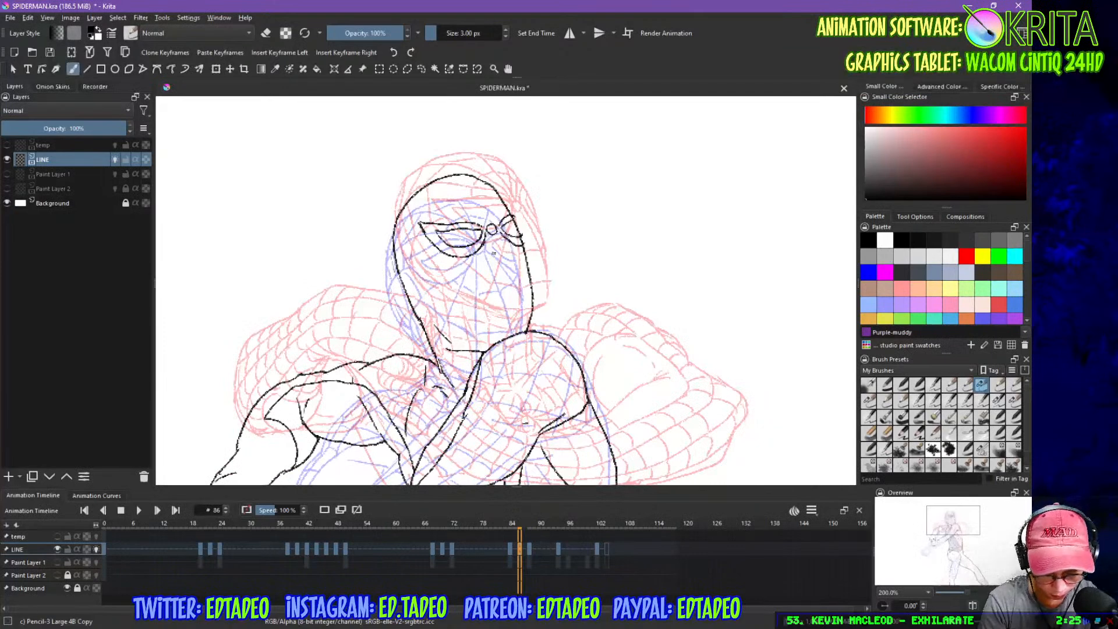
# - Erase the old line under the chin and redraw the mask's jaw curve from the cheek to the chin
pyautogui.press('e')
pyautogui.moveTo(447, 341)
pyautogui.mouseDown()
pyautogui.moveTo(439, 326)
pyautogui.moveTo(480, 347)
pyautogui.mouseUp()
pyautogui.press('e')
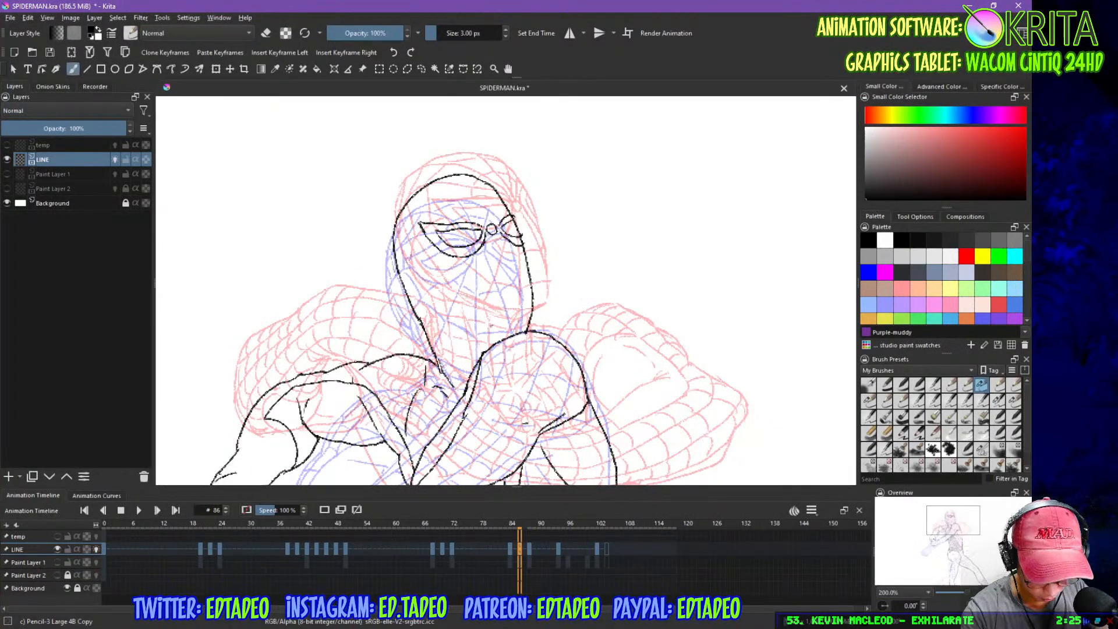
pyautogui.moveTo(434, 313); pyautogui.dragTo(492, 341)
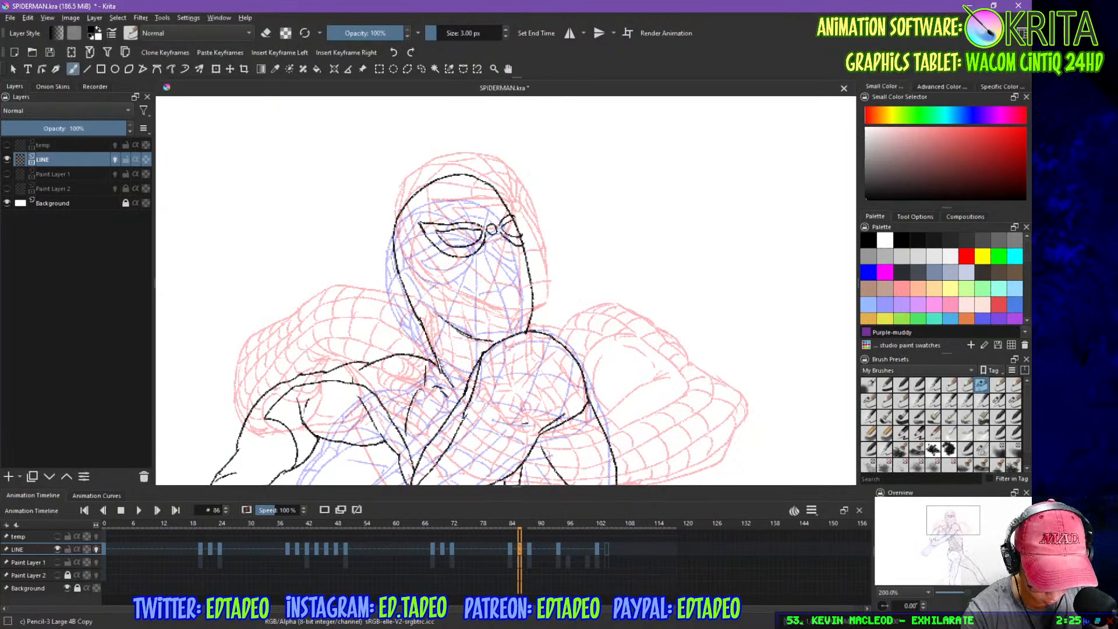
pyautogui.hotkey('ctrl', 'z')
pyautogui.hotkey('ctrl', 'z')
pyautogui.moveTo(430, 310); pyautogui.dragTo(460, 333)
pyautogui.moveTo(412, 287)
pyautogui.mouseDown()
pyautogui.moveTo(430, 315)
pyautogui.moveTo(500, 339)
pyautogui.mouseUp()
# - Redraw the mask's far cheek line down to the jaw and erase the old outline outside it
pyautogui.moveTo(531, 298); pyautogui.dragTo(527, 331)
pyautogui.press('e')
pyautogui.press('e')
pyautogui.press('e')
pyautogui.moveTo(535, 283); pyautogui.dragTo(530, 297)
pyautogui.press('e')
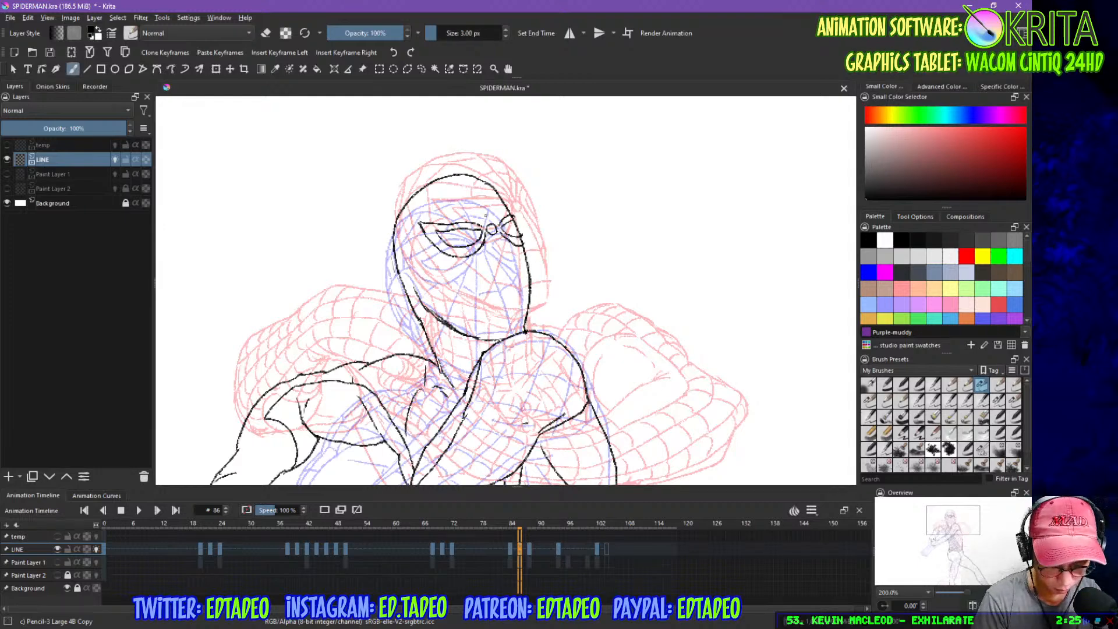
# - Redraw the top of the head slightly lower, erase the old outline above it, and save the file
pyautogui.moveTo(406, 200)
pyautogui.mouseDown()
pyautogui.moveTo(442, 177)
pyautogui.moveTo(475, 182)
pyautogui.mouseUp()
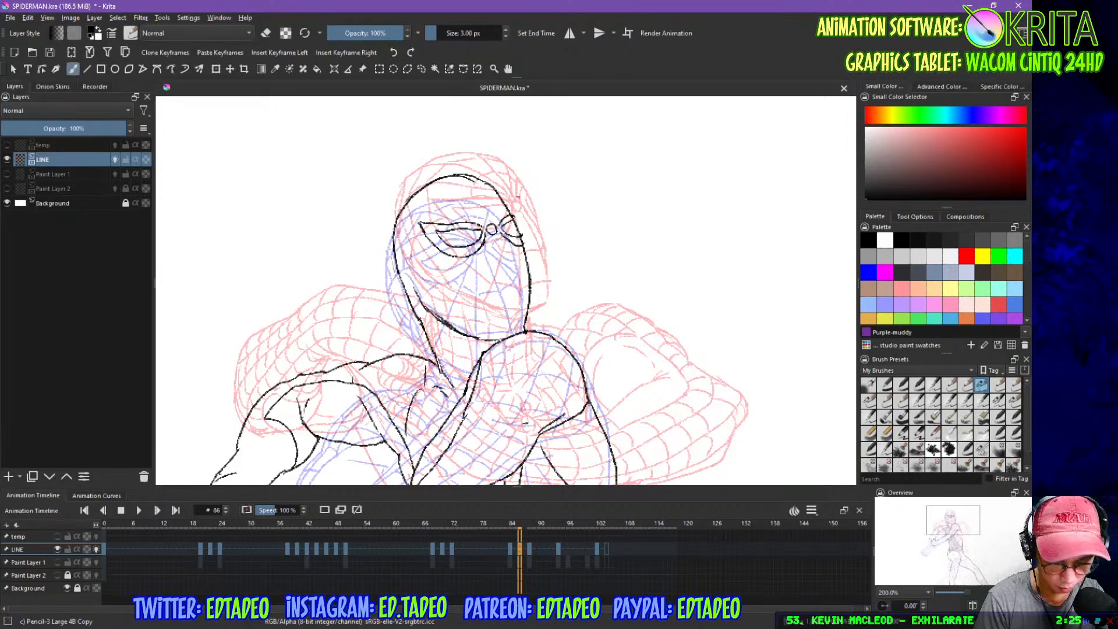
pyautogui.press('e')
pyautogui.moveTo(407, 201)
pyautogui.mouseDown()
pyautogui.moveTo(457, 174)
pyautogui.moveTo(492, 185)
pyautogui.mouseUp()
pyautogui.press('e')
pyautogui.moveTo(407, 201)
pyautogui.mouseDown()
pyautogui.moveTo(482, 178)
pyautogui.moveTo(498, 193)
pyautogui.mouseUp()
pyautogui.press('e')
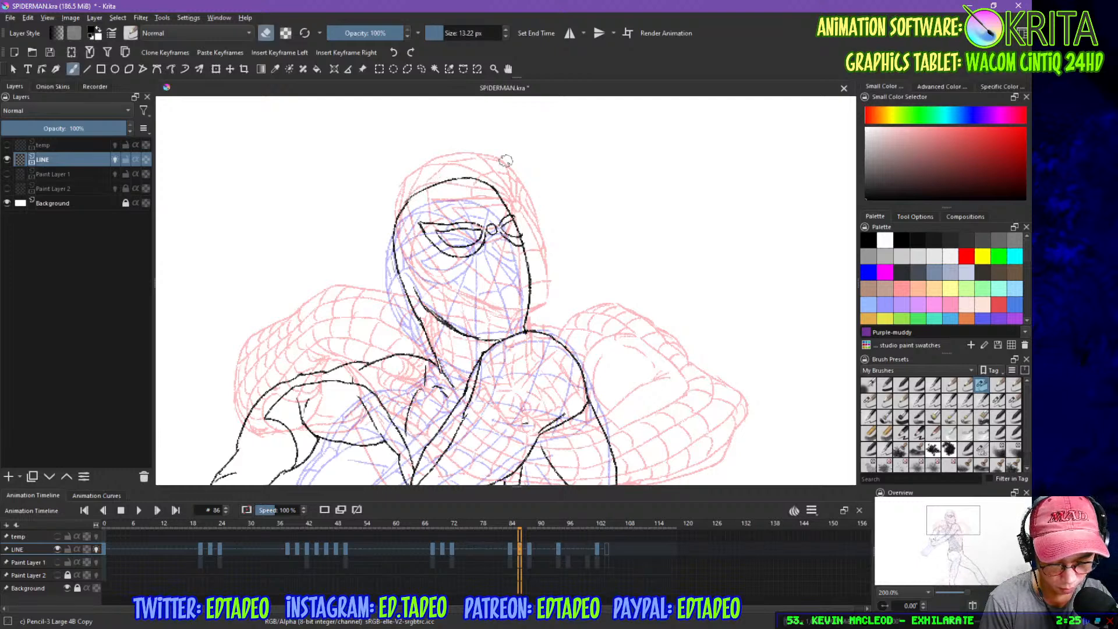
pyautogui.press('e')
pyautogui.hotkey('ctrl', 's')
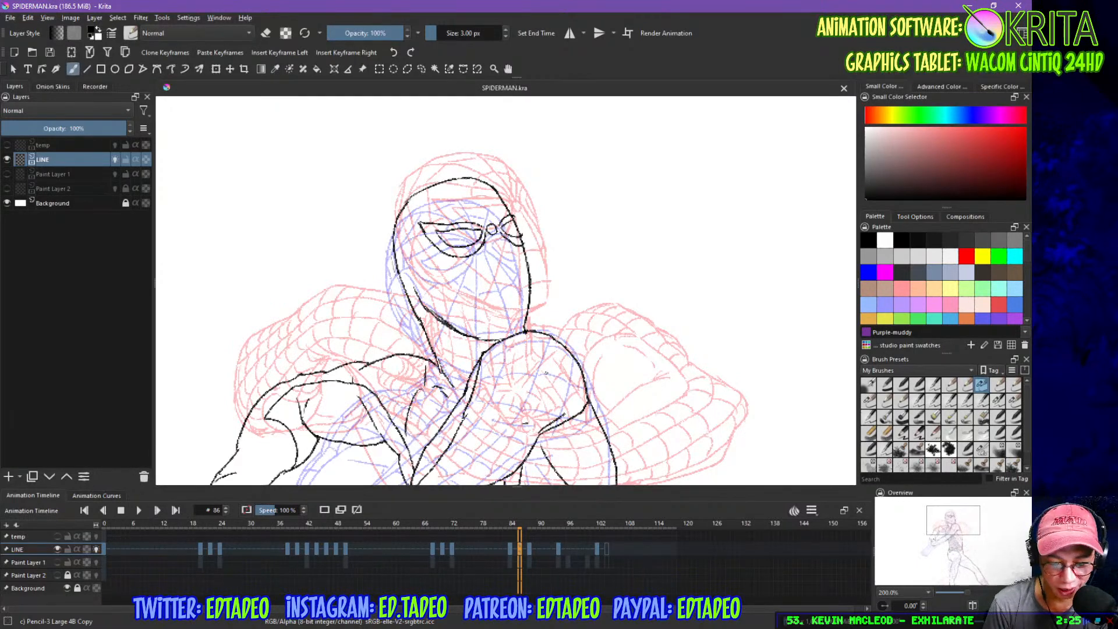
# - Thicken the crown line, then erase the face outline beside the larger eye and redraw it down to the jaw
pyautogui.moveTo(407, 204); pyautogui.dragTo(466, 177)
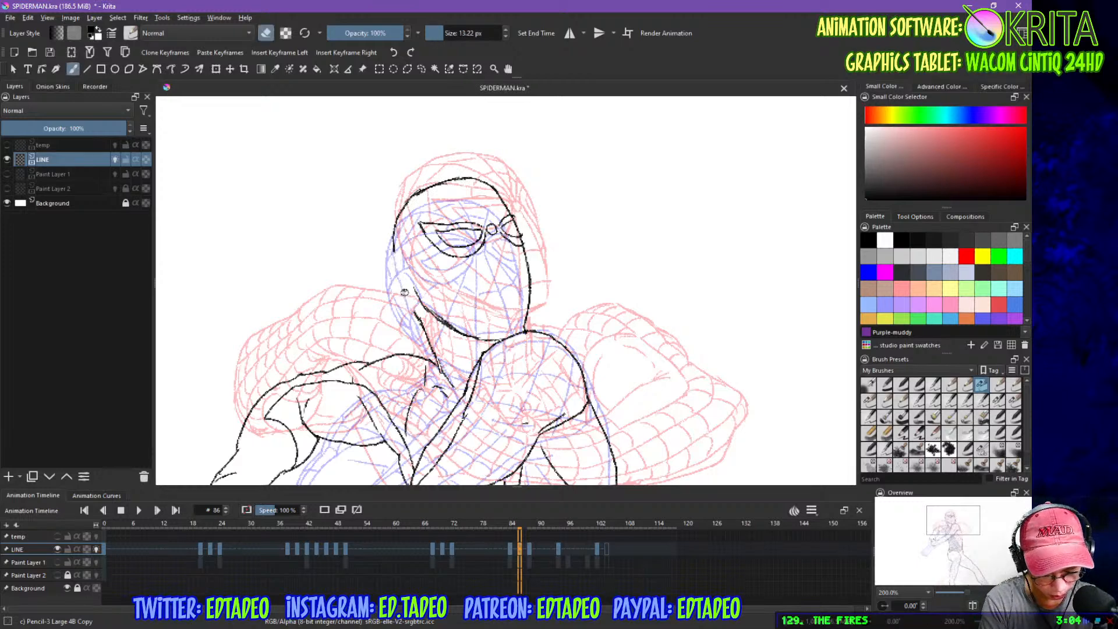
pyautogui.moveTo(394, 274); pyautogui.dragTo(409, 297)
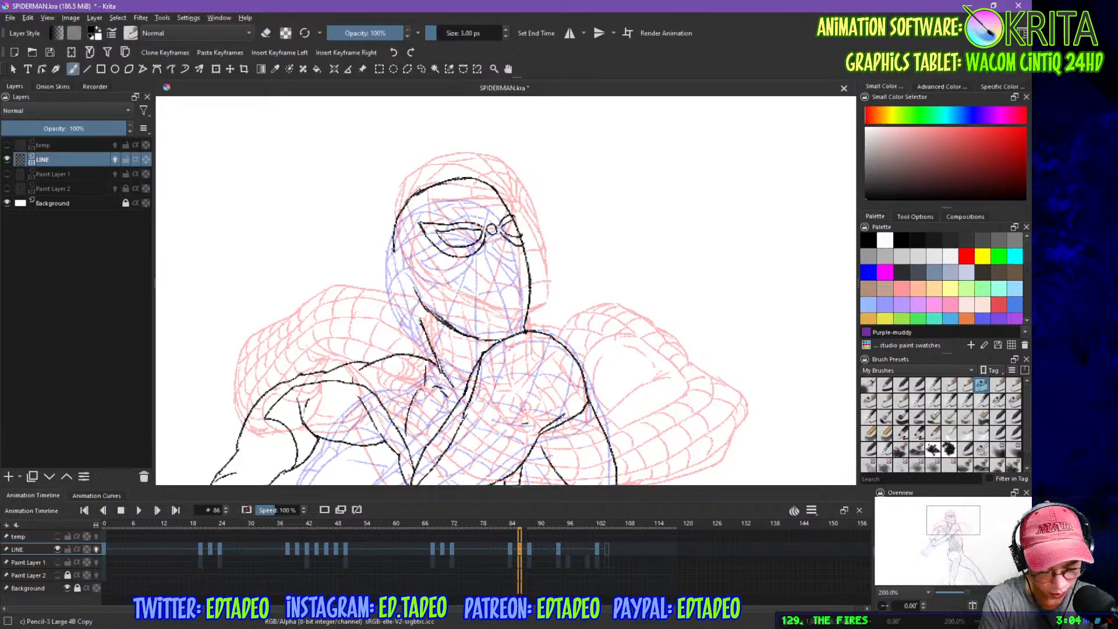
pyautogui.moveTo(394, 237)
pyautogui.mouseDown()
pyautogui.moveTo(394, 271)
pyautogui.moveTo(419, 324)
pyautogui.mouseUp()
pyautogui.moveTo(410, 306); pyautogui.dragTo(425, 333)
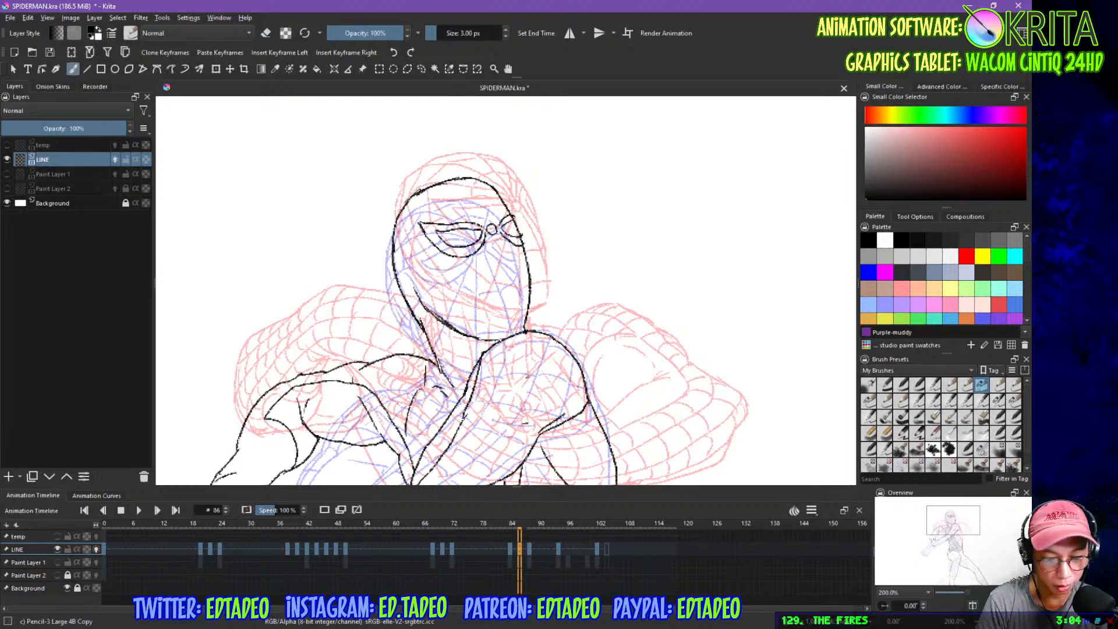
pyautogui.moveTo(403, 283); pyautogui.dragTo(423, 298)
pyautogui.press('e')
pyautogui.press('e')
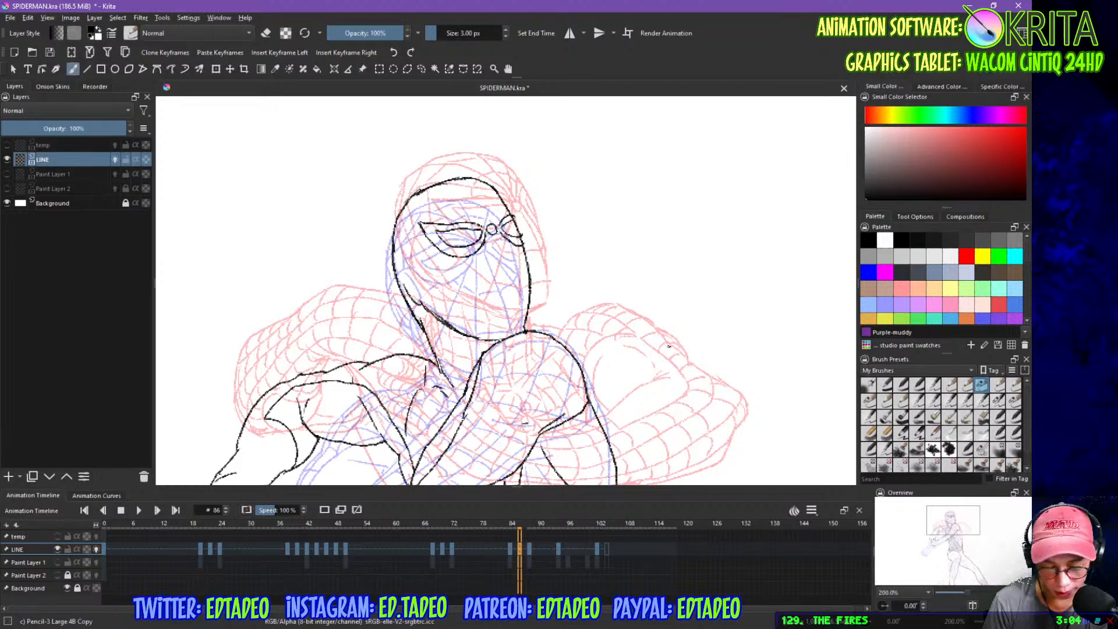
# - Draw the neck muscle lines from below the jaw down to the collarbone
pyautogui.moveTo(444, 325); pyautogui.dragTo(465, 360)
pyautogui.moveTo(428, 350); pyautogui.dragTo(449, 382)
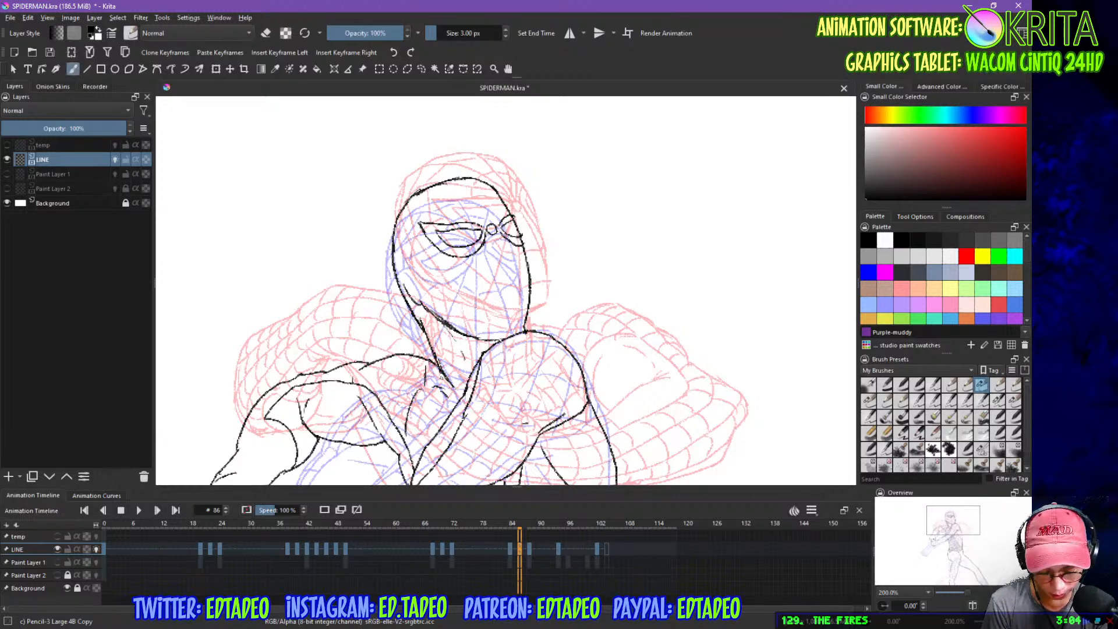
pyautogui.moveTo(434, 368); pyautogui.dragTo(442, 381)
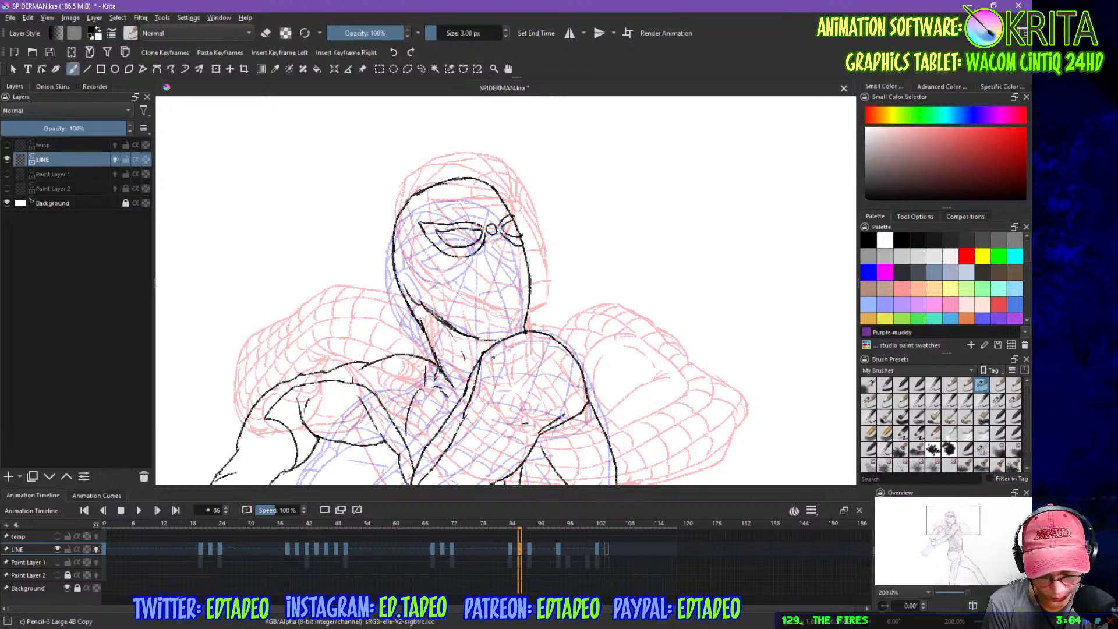
pyautogui.moveTo(426, 330); pyautogui.dragTo(460, 397)
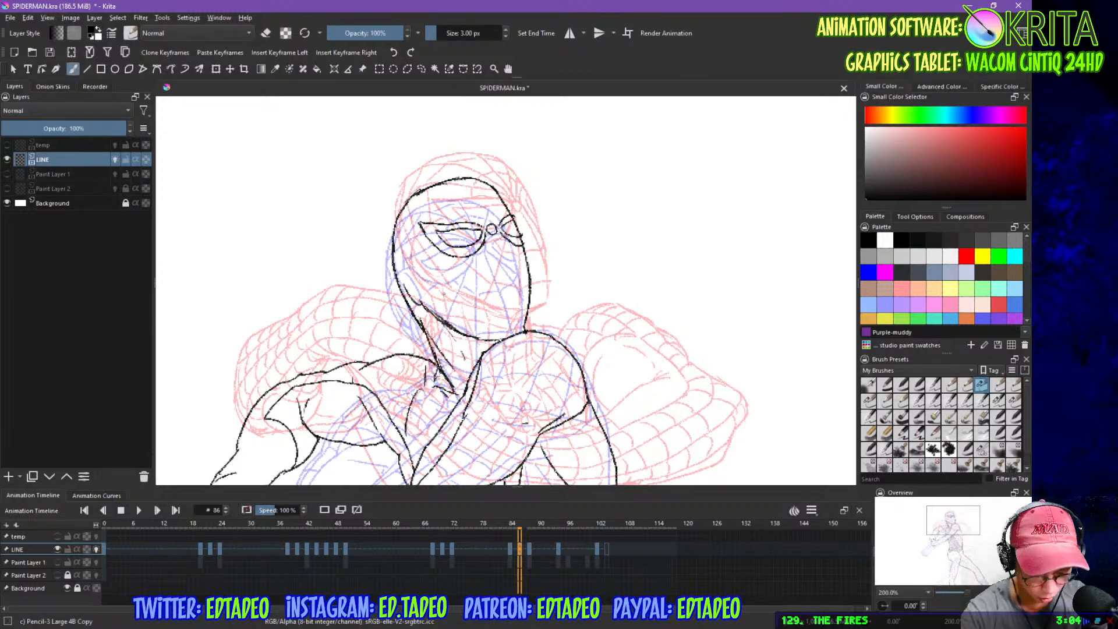
# - Erase the rough part of the jaw's underside and redraw it where it meets the neck
pyautogui.press('e')
pyautogui.moveTo(437, 323)
pyautogui.mouseDown()
pyautogui.moveTo(459, 335)
pyautogui.moveTo(429, 310)
pyautogui.moveTo(476, 337)
pyautogui.mouseUp()
pyautogui.press('e')
pyautogui.moveTo(424, 304); pyautogui.dragTo(488, 351)
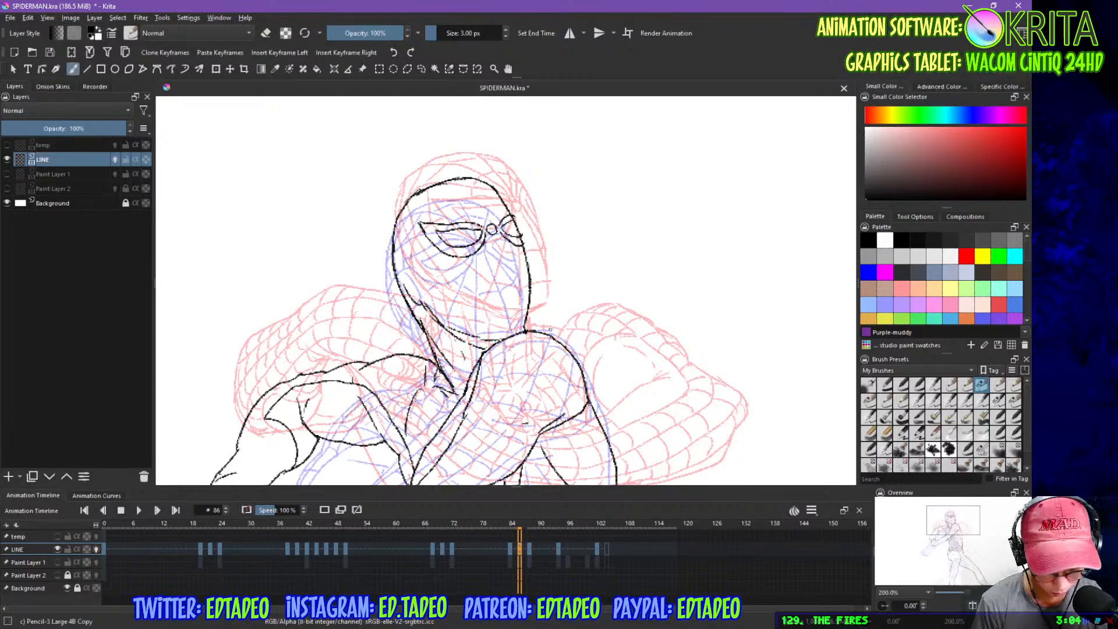
# - Draw web lines radiating from the mask's center circle across the forehead and above the eyes
pyautogui.moveTo(574, 371)
pyautogui.mouseDown()
pyautogui.moveTo(629, 233)
pyautogui.moveTo(632, 166)
pyautogui.moveTo(612, 406)
pyautogui.mouseUp()
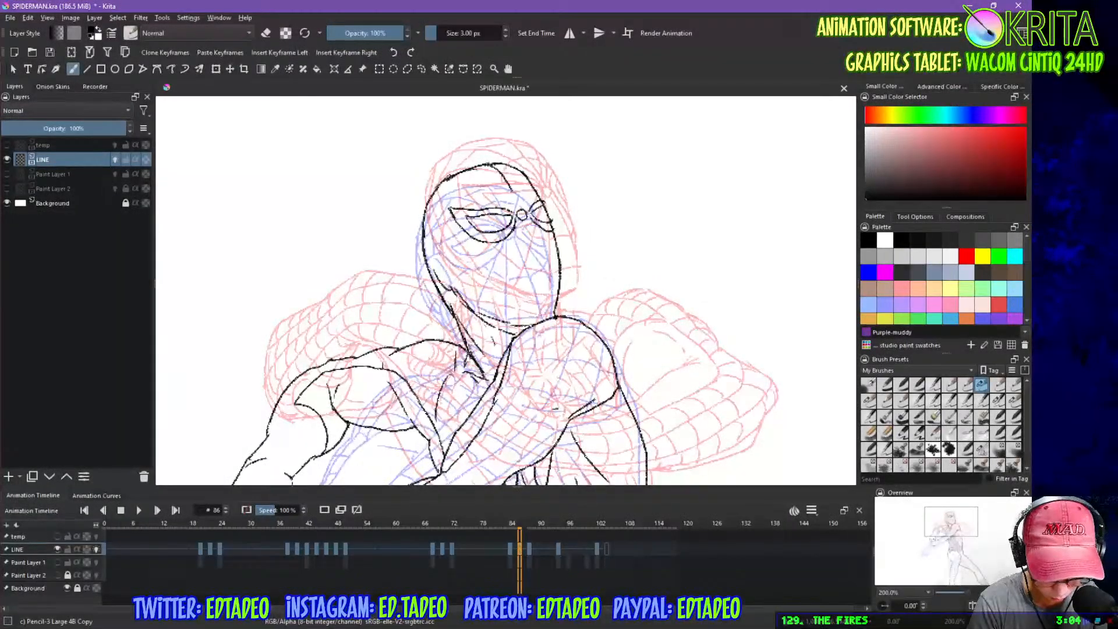
pyautogui.moveTo(497, 164); pyautogui.dragTo(518, 210)
pyautogui.moveTo(466, 172)
pyautogui.mouseDown()
pyautogui.moveTo(500, 184)
pyautogui.moveTo(517, 211)
pyautogui.mouseUp()
pyautogui.moveTo(425, 212)
pyautogui.mouseDown()
pyautogui.moveTo(463, 197)
pyautogui.moveTo(529, 203)
pyautogui.mouseUp()
pyautogui.moveTo(518, 201); pyautogui.dragTo(505, 213)
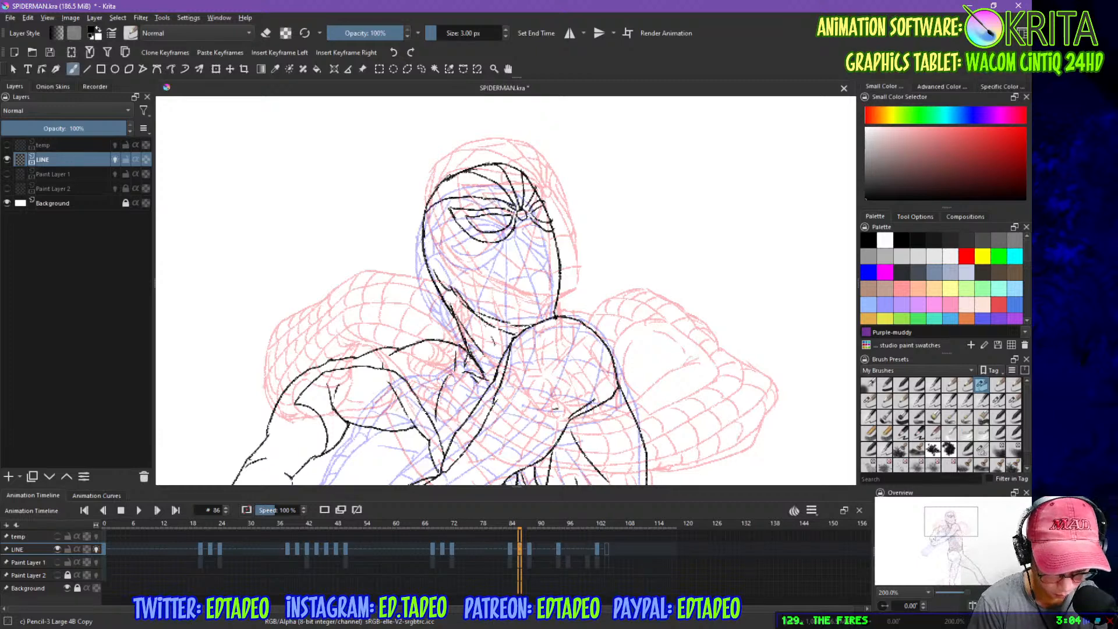
# - Draw the radiating web lines across the cheek, mouth and chin, erasing the misplaced cheek curve
pyautogui.moveTo(425, 255); pyautogui.dragTo(454, 219)
pyautogui.moveTo(444, 296)
pyautogui.mouseDown()
pyautogui.moveTo(441, 260)
pyautogui.moveTo(471, 239)
pyautogui.mouseUp()
pyautogui.moveTo(469, 308)
pyautogui.mouseDown()
pyautogui.moveTo(520, 220)
pyautogui.moveTo(470, 303)
pyautogui.mouseUp()
pyautogui.hotkey('ctrl', 'z')
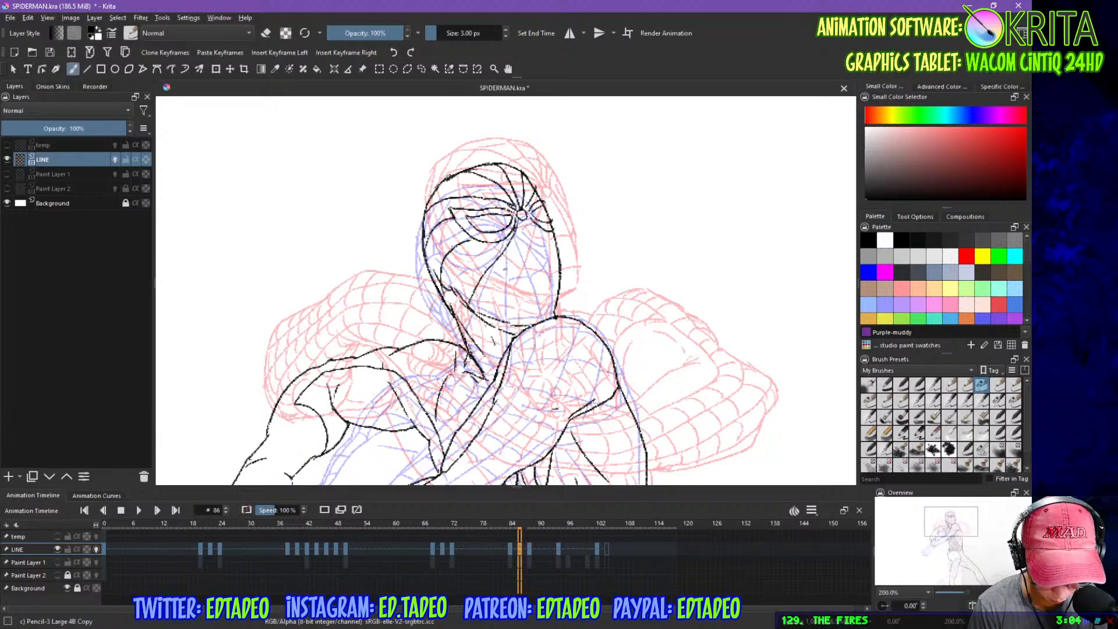
pyautogui.press('e')
pyautogui.moveTo(454, 248); pyautogui.dragTo(440, 288)
pyautogui.press('e')
pyautogui.moveTo(522, 220); pyautogui.dragTo(499, 324)
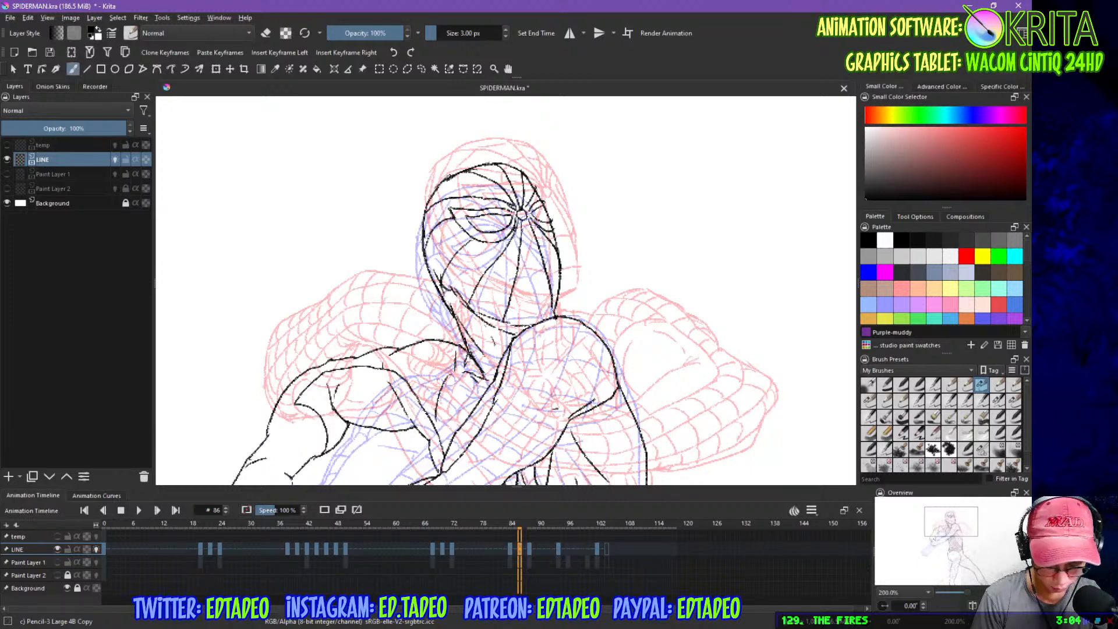
# - Draw lengthwise web lines down the neck, and undo the trial cross strand on the lower face
pyautogui.moveTo(472, 309); pyautogui.dragTo(498, 370)
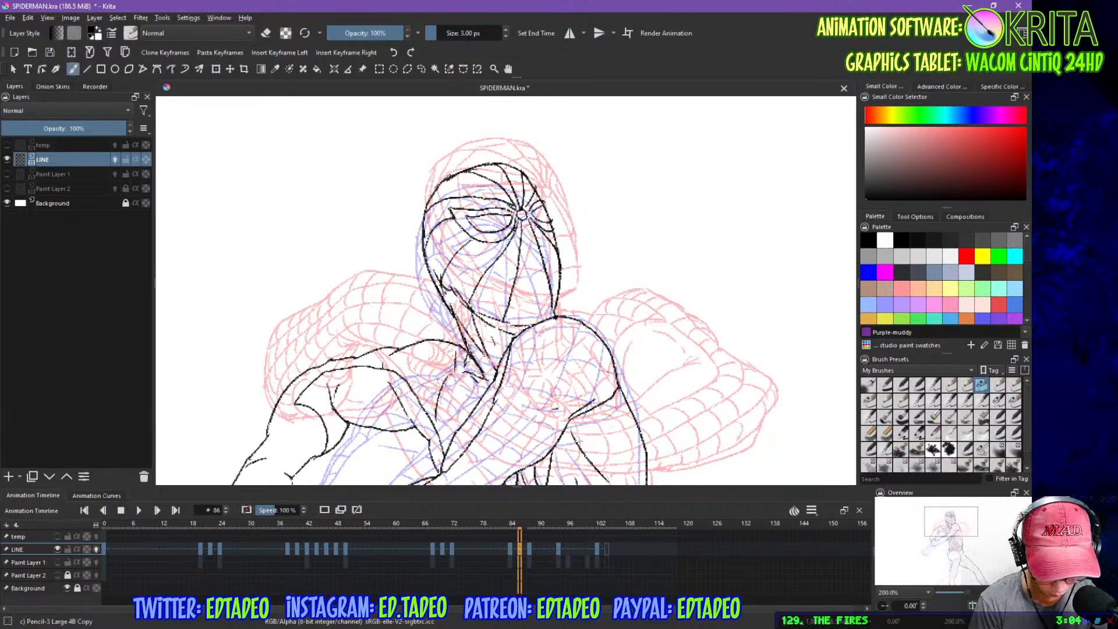
pyautogui.moveTo(500, 323)
pyautogui.mouseDown()
pyautogui.moveTo(503, 357)
pyautogui.moveTo(546, 301)
pyautogui.moveTo(519, 296)
pyautogui.moveTo(515, 363)
pyautogui.mouseUp()
pyautogui.moveTo(520, 281)
pyautogui.mouseDown()
pyautogui.moveTo(477, 292)
pyautogui.moveTo(500, 262)
pyautogui.moveTo(530, 260)
pyautogui.mouseUp()
pyautogui.hotkey('ctrl', 'z')
# - Draw lengthwise web lines along the bent arm's forearm and over the back of its fist
pyautogui.moveTo(447, 269)
pyautogui.mouseDown()
pyautogui.moveTo(368, 296)
pyautogui.moveTo(347, 373)
pyautogui.mouseUp()
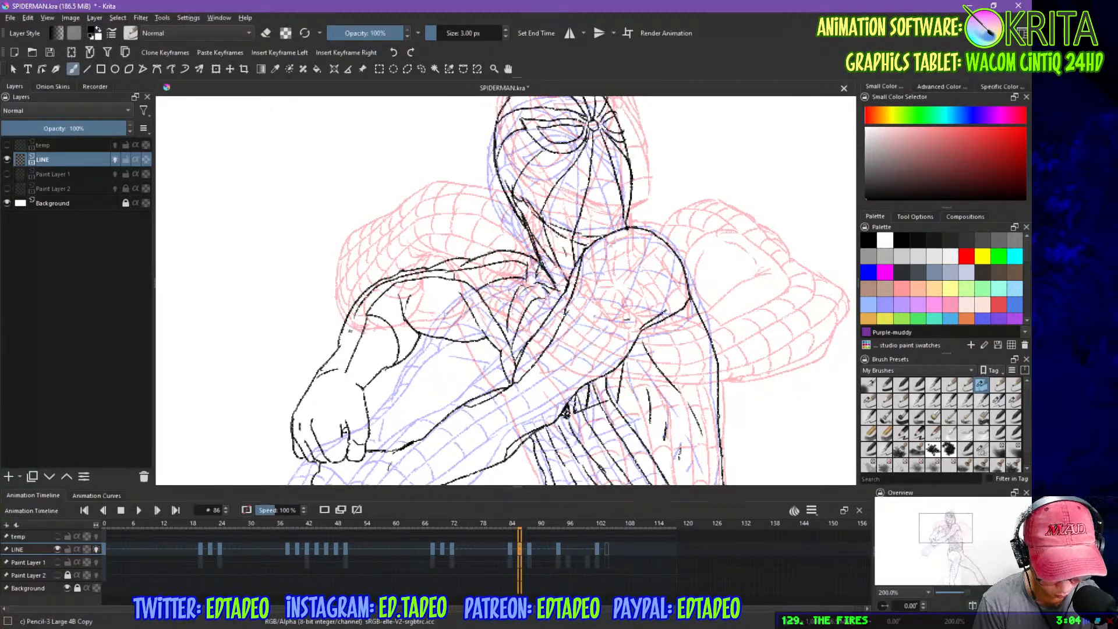
pyautogui.moveTo(354, 319); pyautogui.dragTo(329, 370)
pyautogui.moveTo(435, 351)
pyautogui.mouseDown()
pyautogui.moveTo(568, 272)
pyautogui.moveTo(499, 285)
pyautogui.moveTo(476, 349)
pyautogui.mouseUp()
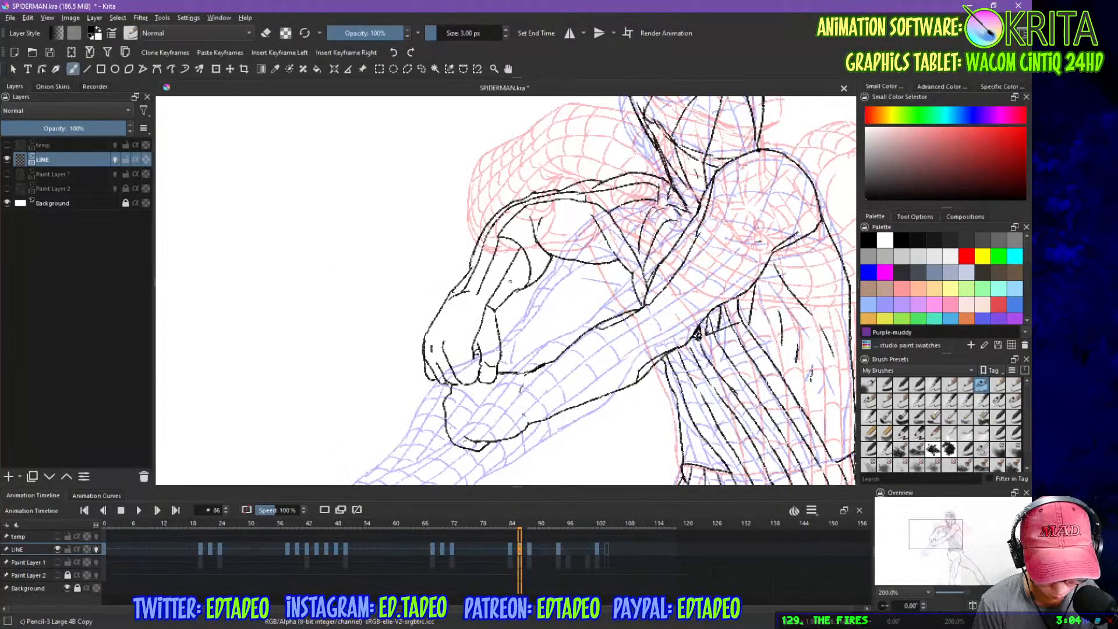
pyautogui.moveTo(529, 268)
pyautogui.mouseDown()
pyautogui.moveTo(500, 301)
pyautogui.moveTo(457, 319)
pyautogui.moveTo(443, 351)
pyautogui.mouseUp()
pyautogui.moveTo(462, 291)
pyautogui.mouseDown()
pyautogui.moveTo(430, 353)
pyautogui.moveTo(439, 369)
pyautogui.moveTo(430, 338)
pyautogui.moveTo(423, 347)
pyautogui.mouseUp()
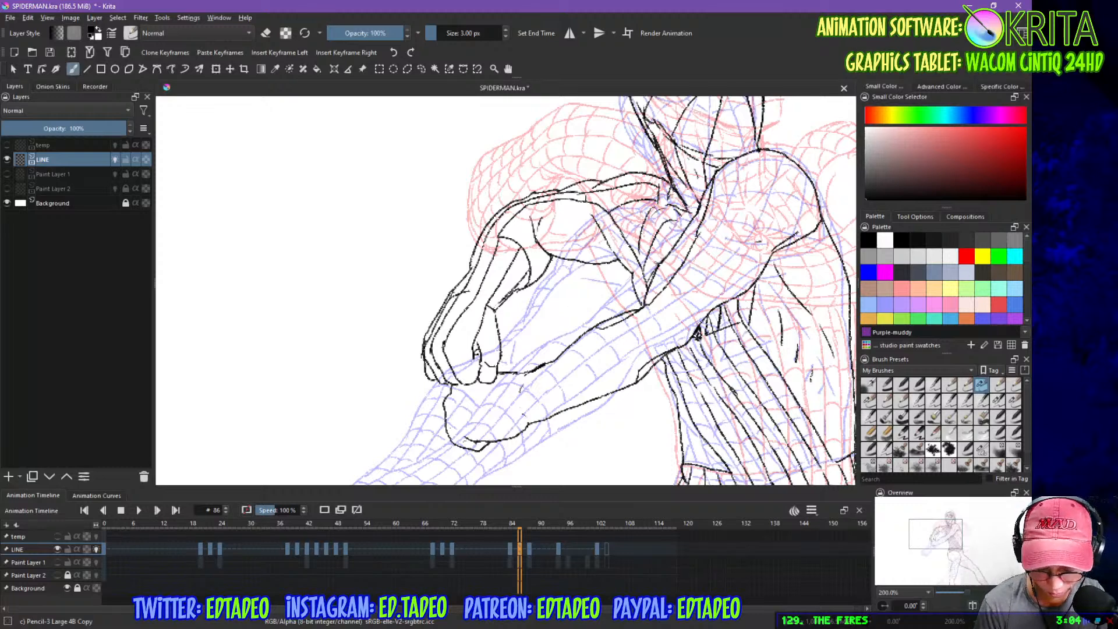
# - Draw the first lengthwise web lines along the upper edge of the arm crossing the body, from fist to shoulder
pyautogui.moveTo(491, 384)
pyautogui.mouseDown()
pyautogui.moveTo(544, 377)
pyautogui.moveTo(594, 336)
pyautogui.mouseUp()
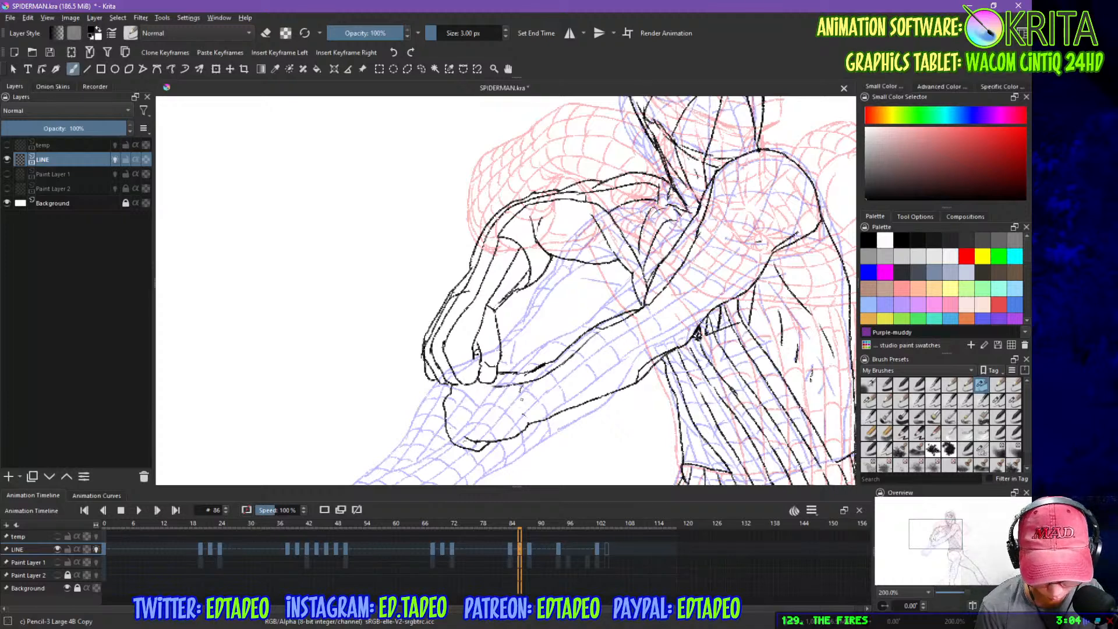
pyautogui.moveTo(457, 395)
pyautogui.mouseDown()
pyautogui.moveTo(516, 395)
pyautogui.moveTo(634, 338)
pyautogui.mouseUp()
pyautogui.moveTo(735, 160)
pyautogui.mouseDown()
pyautogui.moveTo(697, 262)
pyautogui.moveTo(623, 341)
pyautogui.moveTo(641, 332)
pyautogui.mouseUp()
pyautogui.press('e')
pyautogui.press('e')
pyautogui.moveTo(573, 375); pyautogui.dragTo(633, 332)
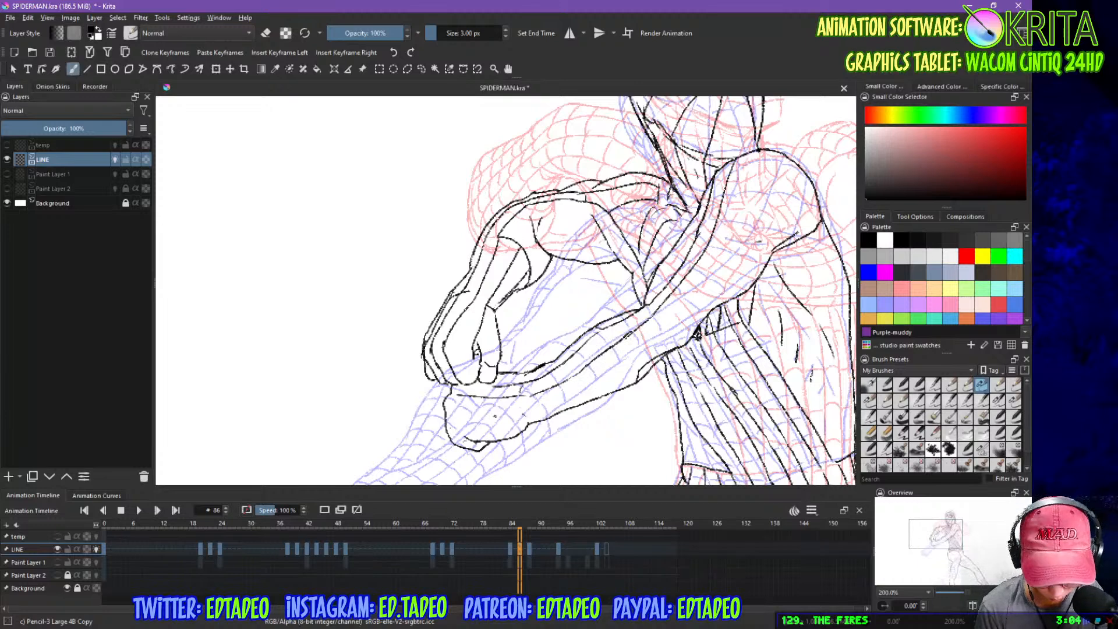
# - Add the middle and lower lengthwise web lines along the crossing arm, from the shoulder to the fist
pyautogui.moveTo(447, 415)
pyautogui.mouseDown()
pyautogui.moveTo(566, 397)
pyautogui.moveTo(631, 359)
pyautogui.moveTo(703, 285)
pyautogui.mouseUp()
pyautogui.moveTo(760, 153); pyautogui.dragTo(702, 289)
pyautogui.moveTo(794, 173); pyautogui.dragTo(712, 307)
pyautogui.moveTo(639, 369)
pyautogui.mouseDown()
pyautogui.moveTo(564, 409)
pyautogui.moveTo(449, 437)
pyautogui.mouseUp()
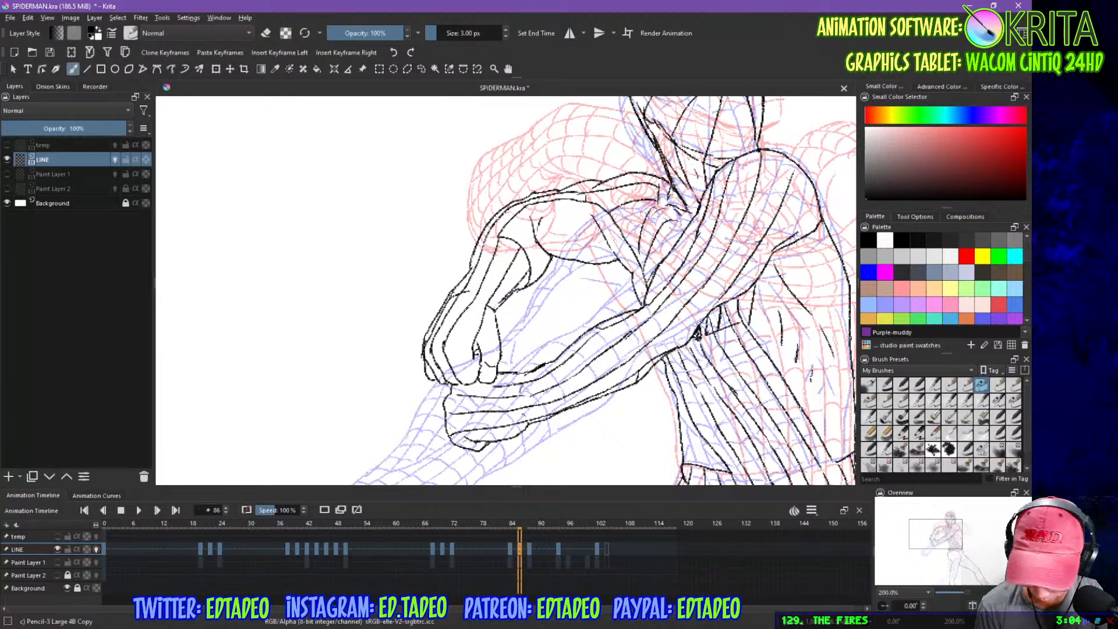
# - Draw the remaining lengthwise web lines curving over the crossing arm's outer shoulder
pyautogui.moveTo(808, 177); pyautogui.dragTo(776, 251)
pyautogui.hotkey('ctrl', 'z')
pyautogui.moveTo(809, 177); pyautogui.dragTo(772, 255)
pyautogui.moveTo(813, 191); pyautogui.dragTo(806, 236)
pyautogui.moveTo(784, 153); pyautogui.dragTo(784, 200)
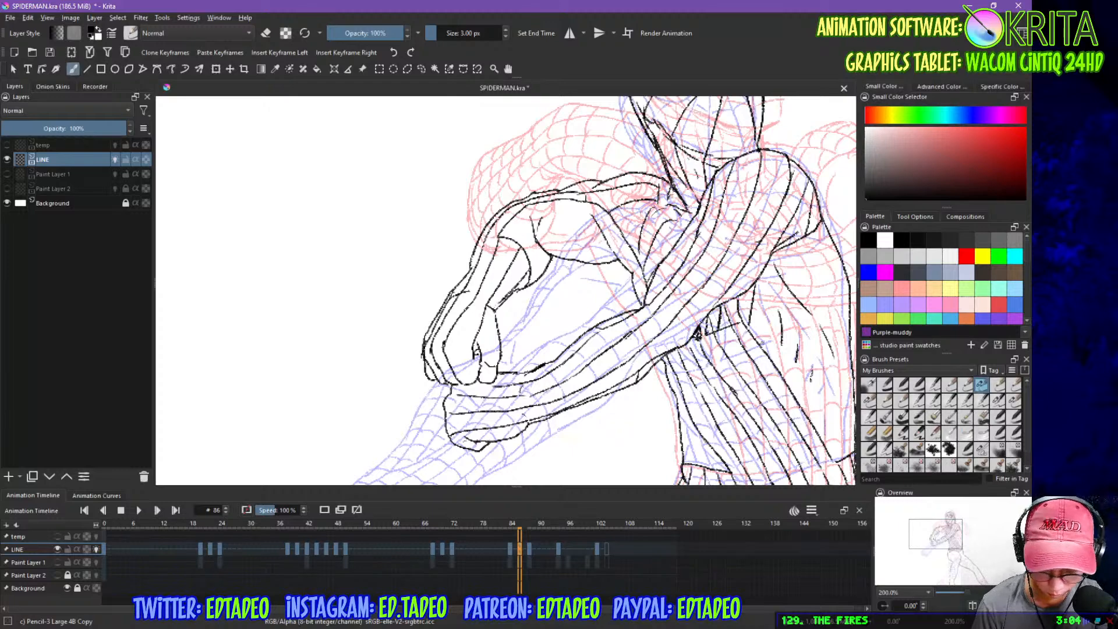
# - Draw short muscle and fold lines on the extended leg's thigh and around its knee
pyautogui.moveTo(734, 405); pyautogui.dragTo(634, 242)
pyautogui.moveTo(740, 446); pyautogui.dragTo(683, 301)
pyautogui.moveTo(667, 432); pyautogui.dragTo(700, 226)
pyautogui.moveTo(583, 221)
pyautogui.mouseDown()
pyautogui.moveTo(662, 268)
pyautogui.moveTo(676, 251)
pyautogui.mouseUp()
pyautogui.moveTo(712, 360); pyautogui.dragTo(486, 362)
pyautogui.moveTo(754, 377)
pyautogui.mouseDown()
pyautogui.moveTo(694, 324)
pyautogui.moveTo(670, 337)
pyautogui.moveTo(693, 334)
pyautogui.moveTo(727, 300)
pyautogui.mouseUp()
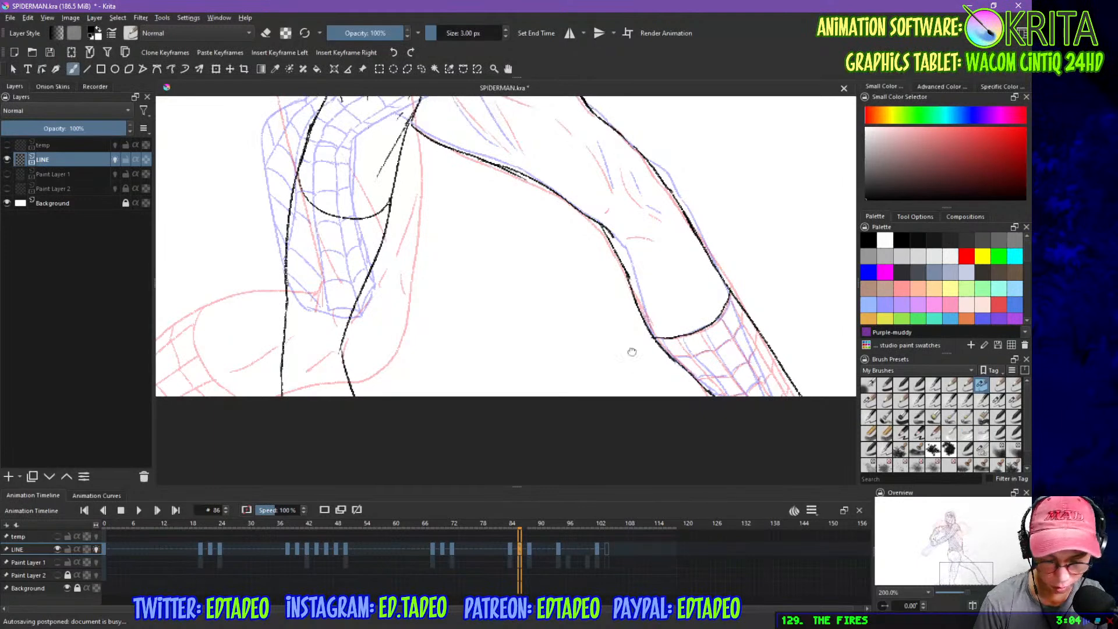
pyautogui.moveTo(574, 184); pyautogui.dragTo(586, 301)
pyautogui.moveTo(447, 187); pyautogui.dragTo(498, 253)
pyautogui.moveTo(489, 198); pyautogui.dragTo(527, 259)
pyautogui.moveTo(448, 178)
pyautogui.mouseDown()
pyautogui.moveTo(570, 234)
pyautogui.moveTo(626, 310)
pyautogui.mouseUp()
pyautogui.moveTo(641, 289); pyautogui.dragTo(666, 367)
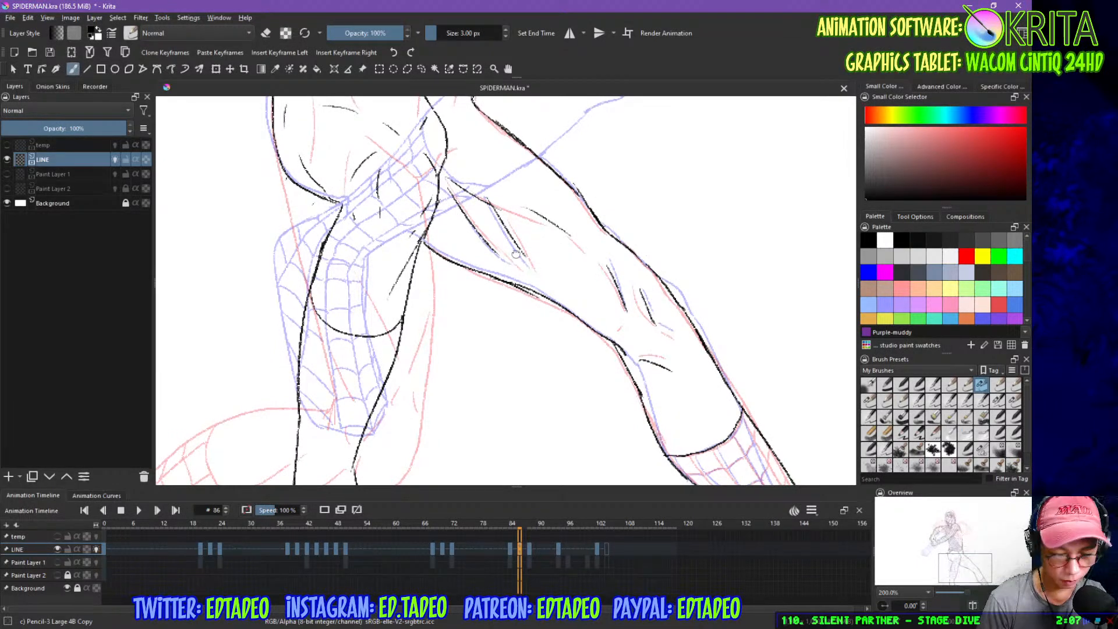
# - Add a lengthwise web line to the side of the torso, between the crossing arm and the belt
pyautogui.moveTo(505, 218); pyautogui.dragTo(640, 369)
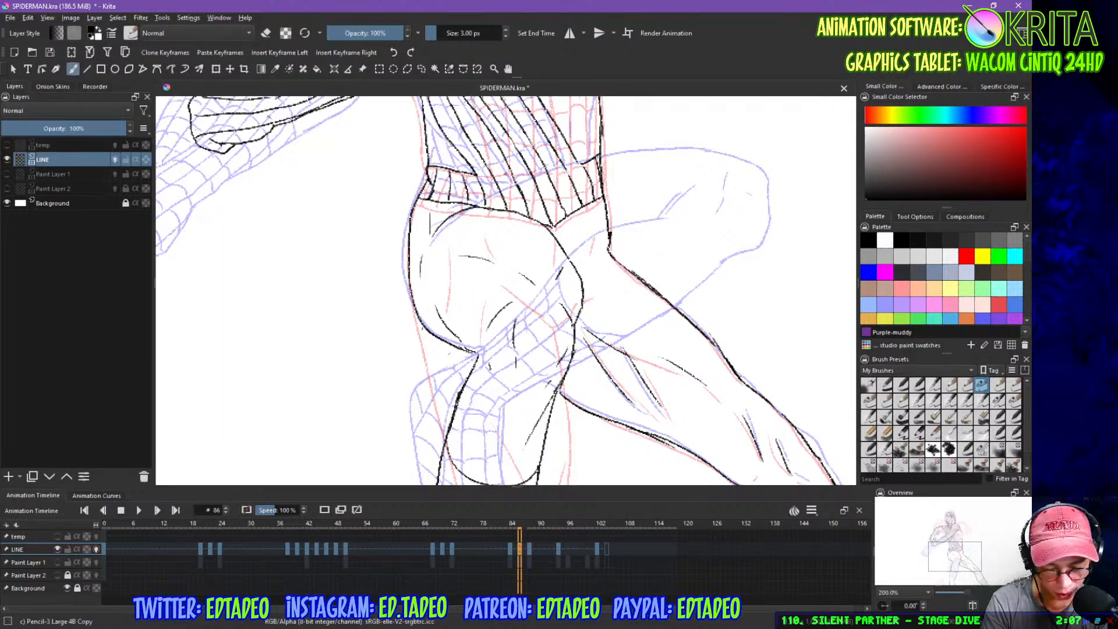
pyautogui.moveTo(477, 189); pyautogui.dragTo(572, 324)
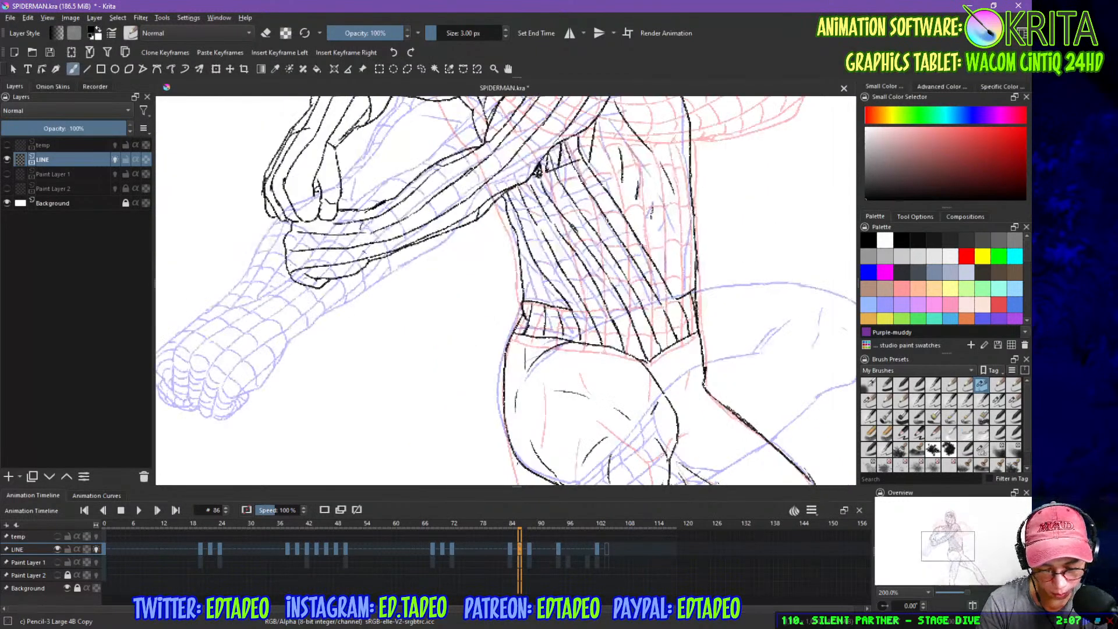
pyautogui.moveTo(536, 221); pyautogui.dragTo(544, 235)
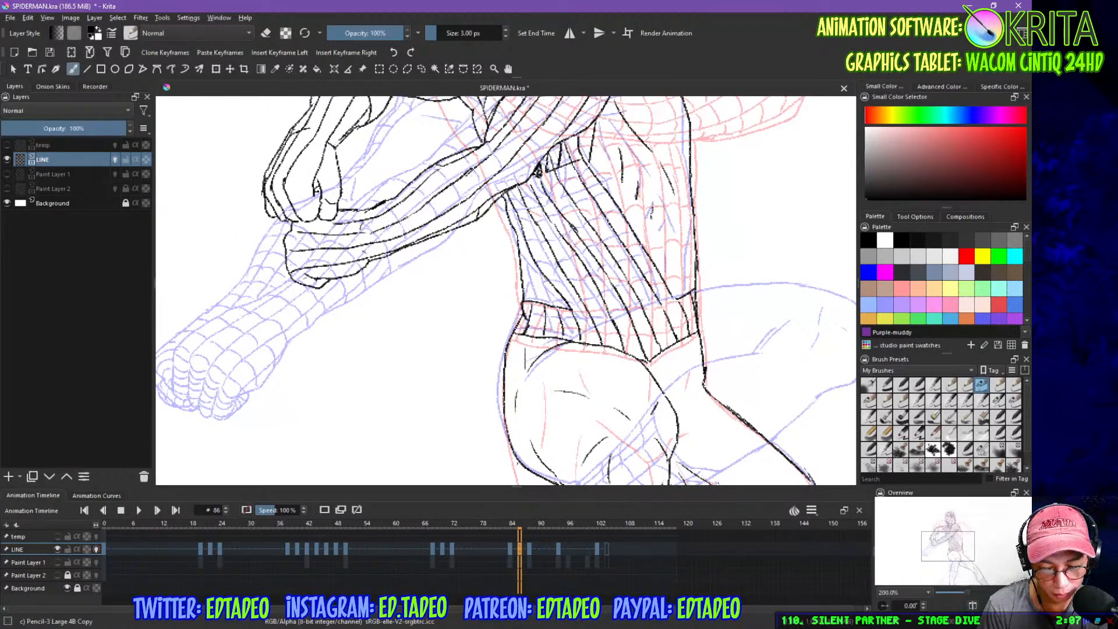
# - Draw the lengthwise web lines down the extended leg's boot, from its cuff to the canvas edge
pyautogui.moveTo(589, 168); pyautogui.dragTo(661, 292)
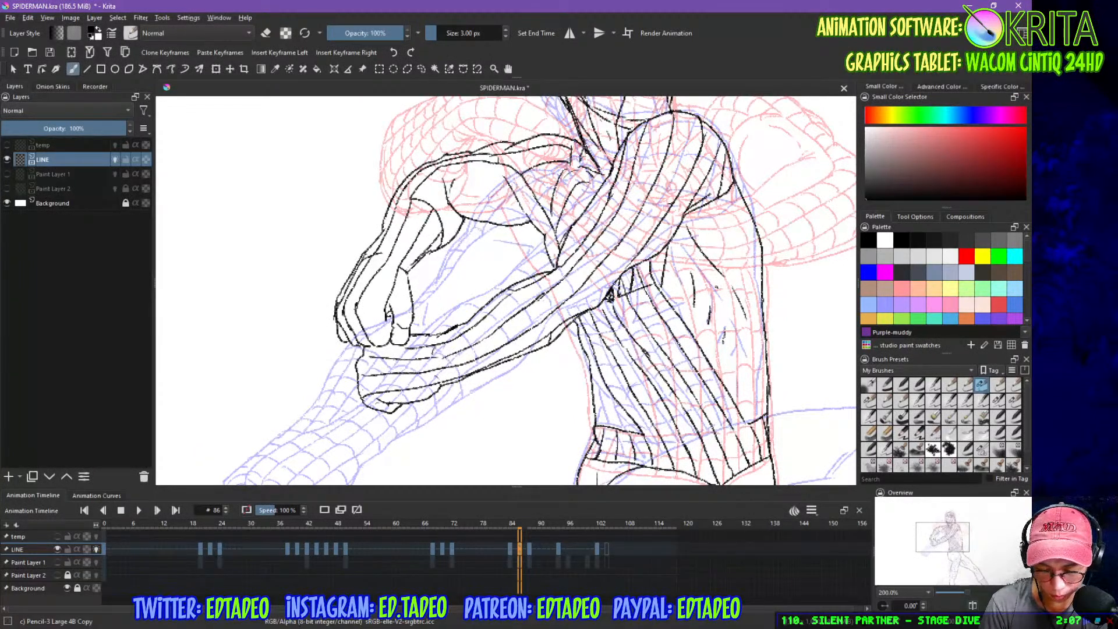
pyautogui.moveTo(742, 406)
pyautogui.mouseDown()
pyautogui.moveTo(697, 324)
pyautogui.moveTo(700, 282)
pyautogui.mouseUp()
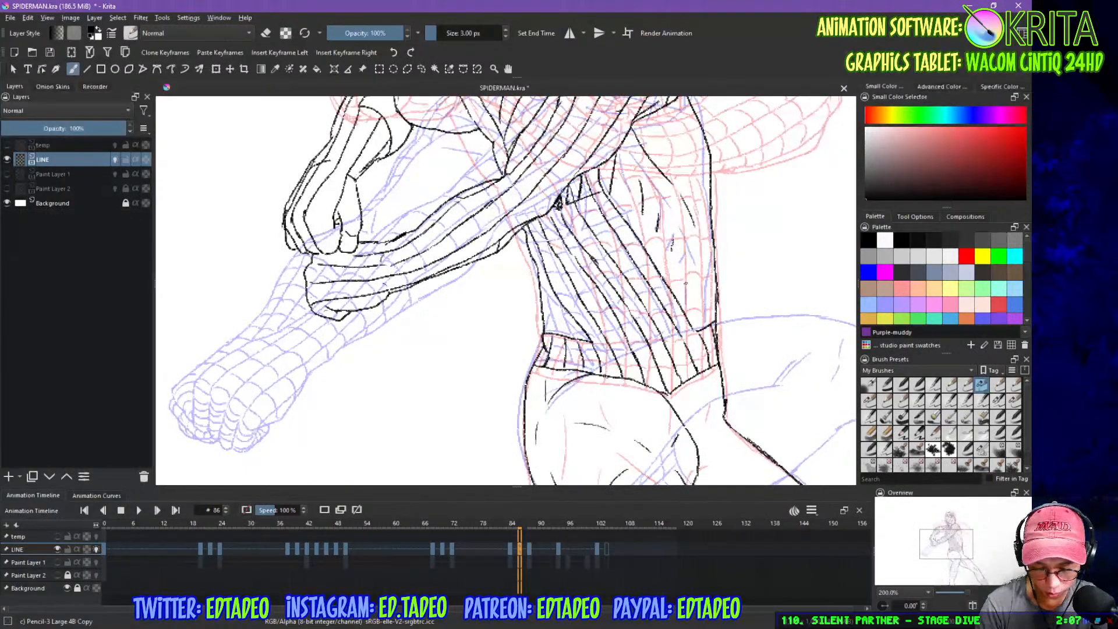
pyautogui.moveTo(719, 407); pyautogui.dragTo(642, 250)
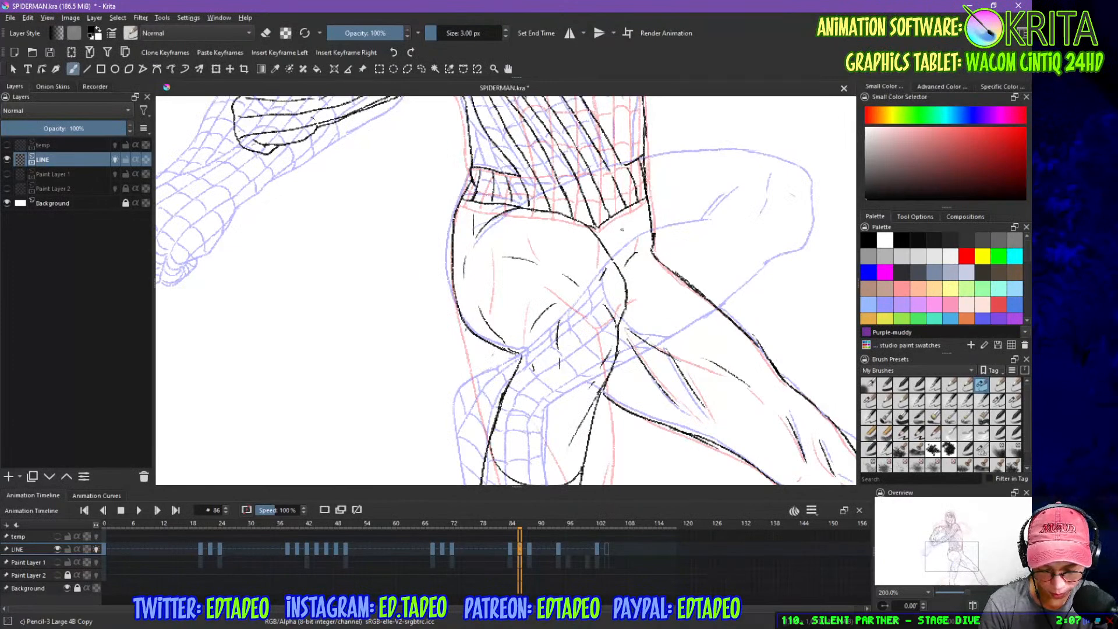
pyautogui.moveTo(748, 465)
pyautogui.mouseDown()
pyautogui.moveTo(692, 315)
pyautogui.moveTo(605, 198)
pyautogui.mouseUp()
pyautogui.moveTo(717, 326); pyautogui.dragTo(767, 386)
pyautogui.moveTo(743, 320); pyautogui.dragTo(789, 387)
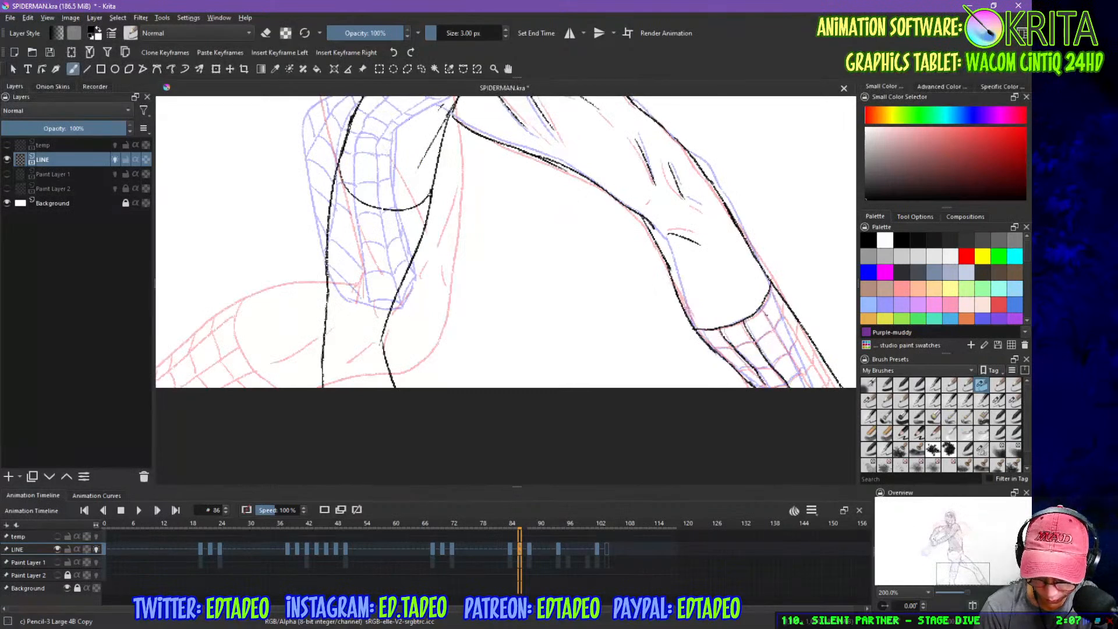
pyautogui.moveTo(760, 306); pyautogui.dragTo(809, 384)
pyautogui.hotkey('ctrl', 'z')
pyautogui.moveTo(763, 309); pyautogui.dragTo(809, 387)
pyautogui.moveTo(766, 285); pyautogui.dragTo(829, 388)
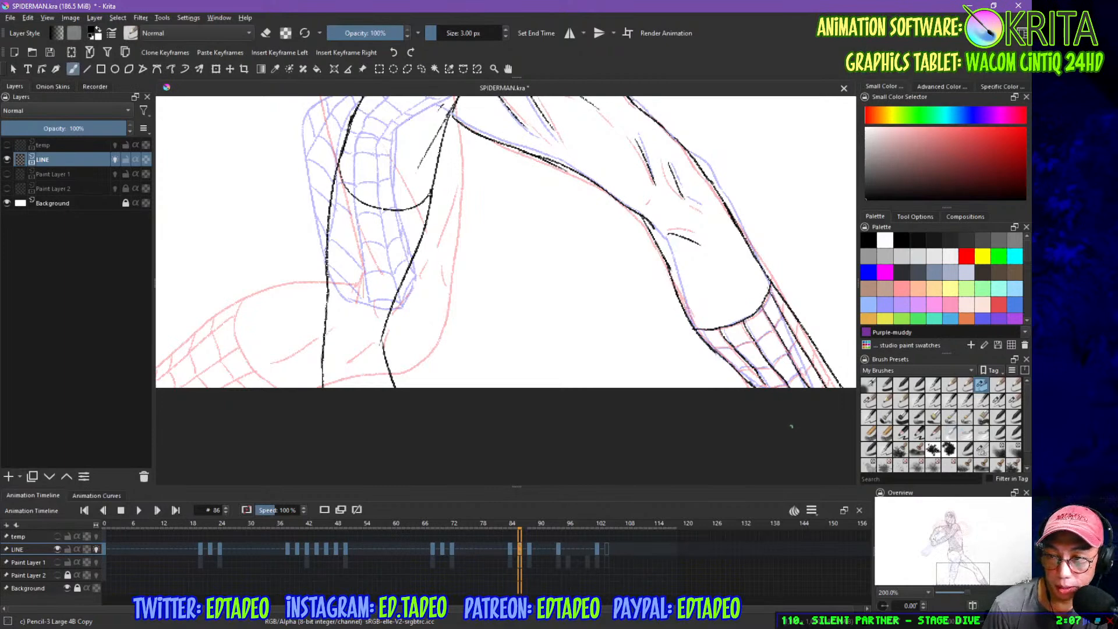
# - Draw lengthwise web lines down the standing leg's boot, from its cuff to the canvas edge
pyautogui.moveTo(385, 230)
pyautogui.mouseDown()
pyautogui.moveTo(499, 252)
pyautogui.moveTo(481, 423)
pyautogui.mouseUp()
pyautogui.moveTo(481, 231); pyautogui.dragTo(456, 417)
pyautogui.moveTo(466, 215); pyautogui.dragTo(446, 418)
# - Draw curved cross web lines between the mask's radiating lines, over the cheeks, forehead and chin
pyautogui.moveTo(531, 239)
pyautogui.mouseDown()
pyautogui.moveTo(499, 419)
pyautogui.moveTo(530, 294)
pyautogui.moveTo(523, 313)
pyautogui.moveTo(588, 355)
pyautogui.moveTo(600, 460)
pyautogui.mouseUp()
pyautogui.moveTo(606, 174); pyautogui.dragTo(633, 445)
pyautogui.moveTo(604, 211); pyautogui.dragTo(627, 485)
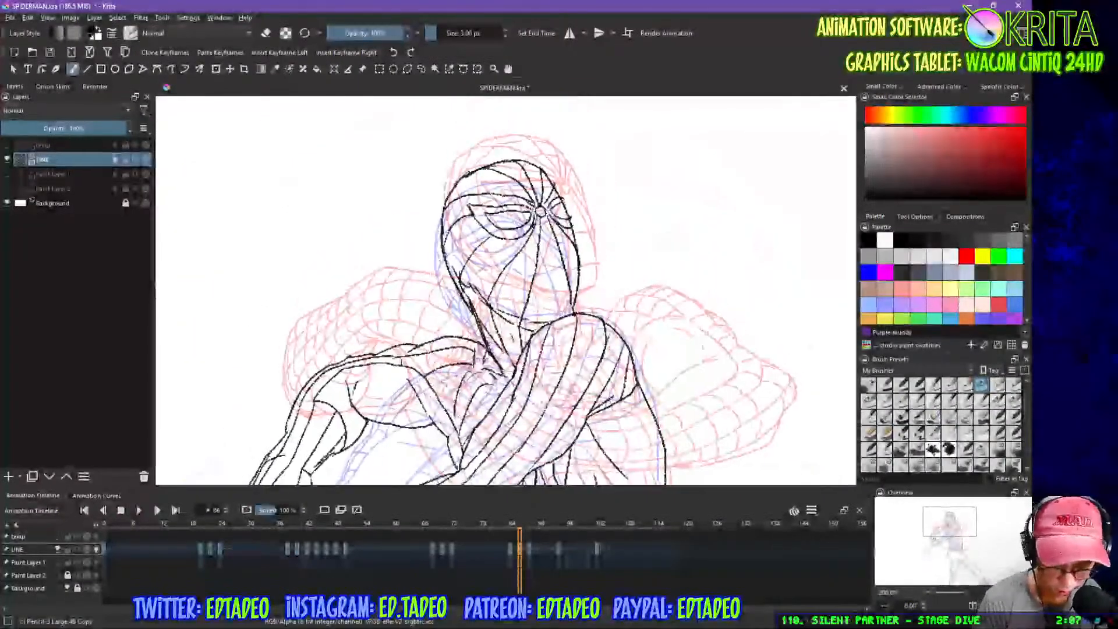
pyautogui.moveTo(518, 243)
pyautogui.mouseDown()
pyautogui.moveTo(537, 260)
pyautogui.moveTo(572, 261)
pyautogui.moveTo(572, 241)
pyautogui.mouseUp()
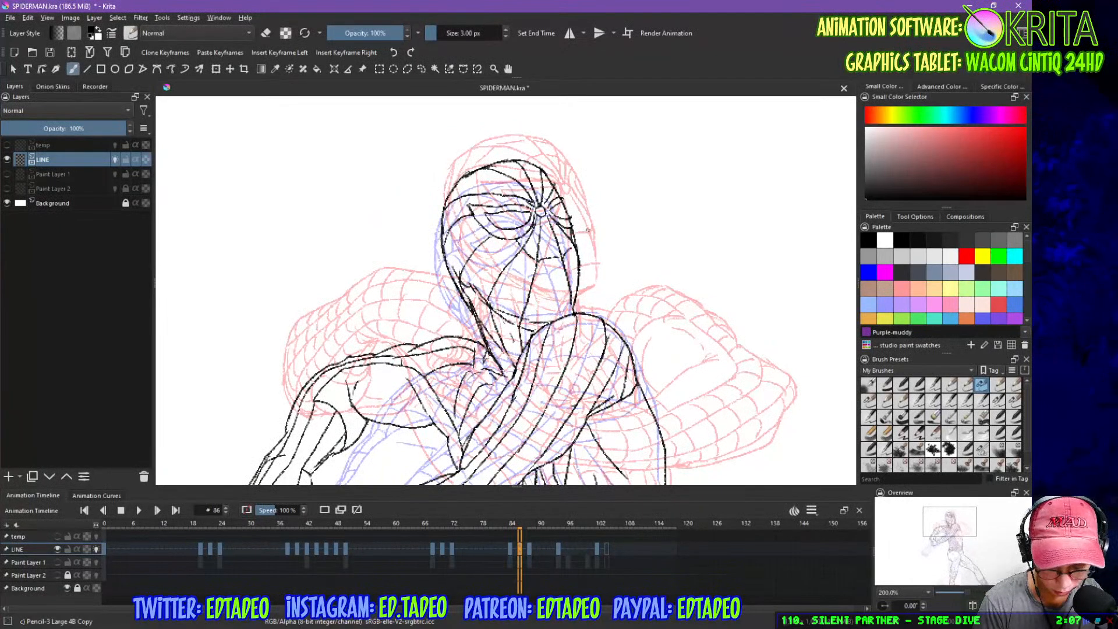
pyautogui.moveTo(474, 220); pyautogui.dragTo(462, 257)
pyautogui.moveTo(466, 194); pyautogui.dragTo(459, 214)
pyautogui.moveTo(491, 169); pyautogui.dragTo(465, 196)
pyautogui.hotkey('ctrl', 'z')
pyautogui.moveTo(484, 169)
pyautogui.mouseDown()
pyautogui.moveTo(516, 158)
pyautogui.moveTo(563, 202)
pyautogui.mouseUp()
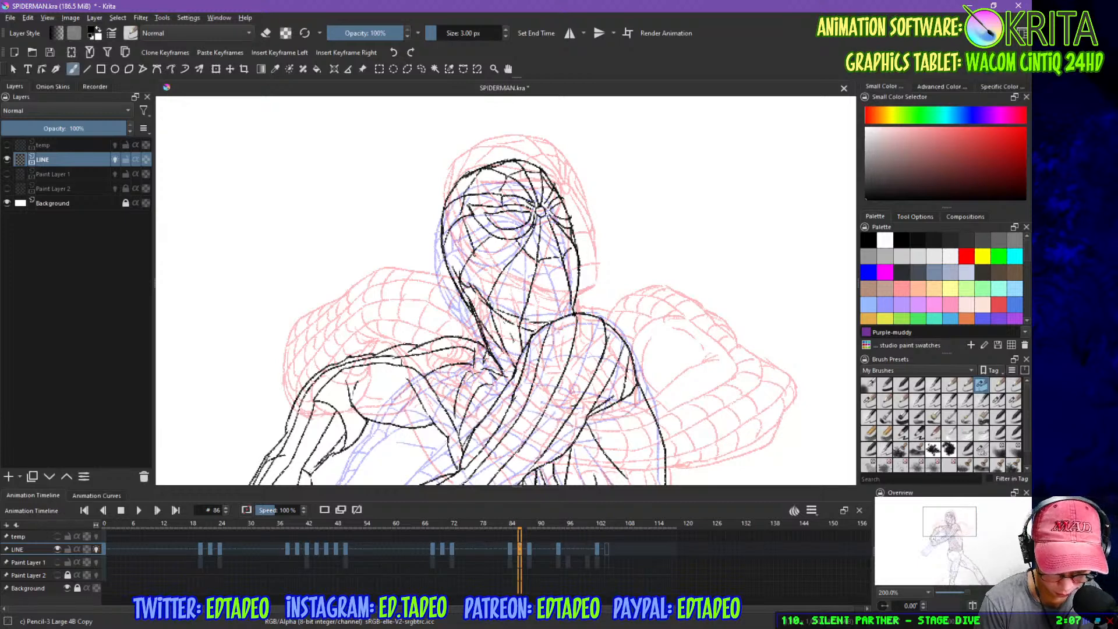
pyautogui.moveTo(495, 283)
pyautogui.mouseDown()
pyautogui.moveTo(523, 302)
pyautogui.moveTo(572, 300)
pyautogui.mouseUp()
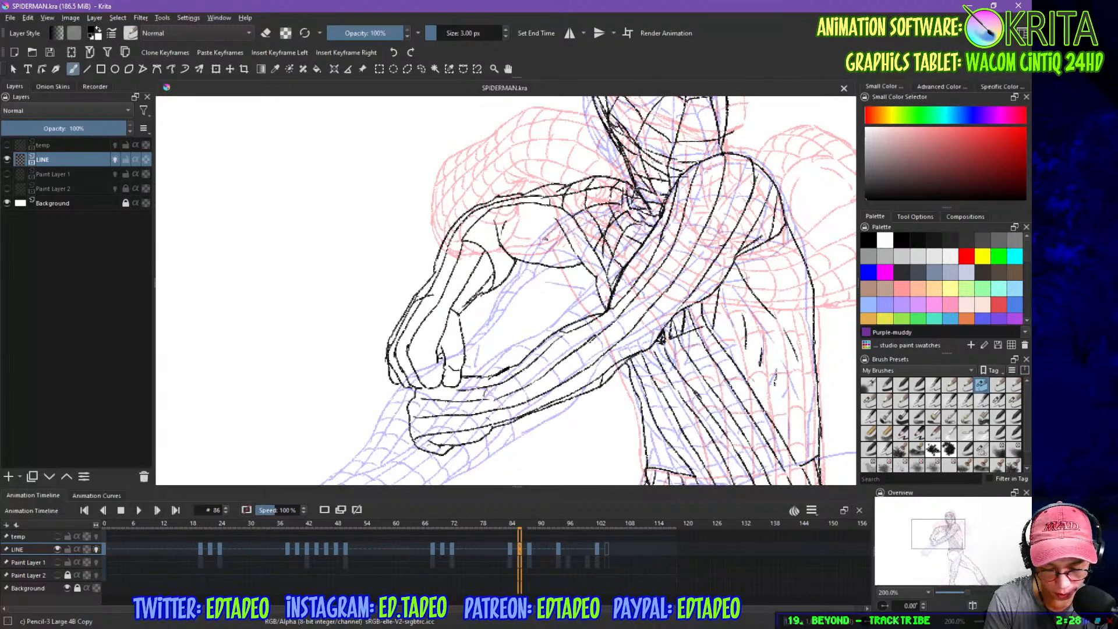
# - Draw cross web lines around the bent arm's elbow and forearm, down to the wrist
pyautogui.click(477, 231)
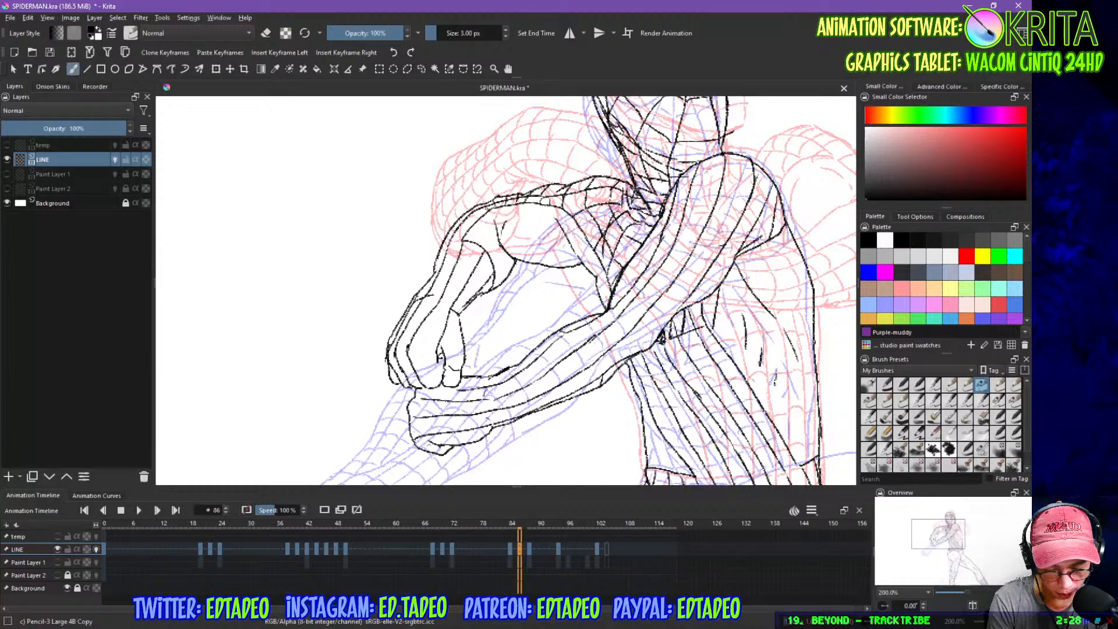
pyautogui.moveTo(463, 221)
pyautogui.mouseDown()
pyautogui.moveTo(478, 216)
pyautogui.moveTo(470, 227)
pyautogui.mouseUp()
pyautogui.moveTo(447, 248); pyautogui.dragTo(487, 204)
pyautogui.moveTo(435, 263)
pyautogui.mouseDown()
pyautogui.moveTo(461, 250)
pyautogui.moveTo(447, 287)
pyautogui.moveTo(459, 288)
pyautogui.moveTo(475, 252)
pyautogui.moveTo(488, 261)
pyautogui.moveTo(463, 313)
pyautogui.moveTo(432, 286)
pyautogui.mouseUp()
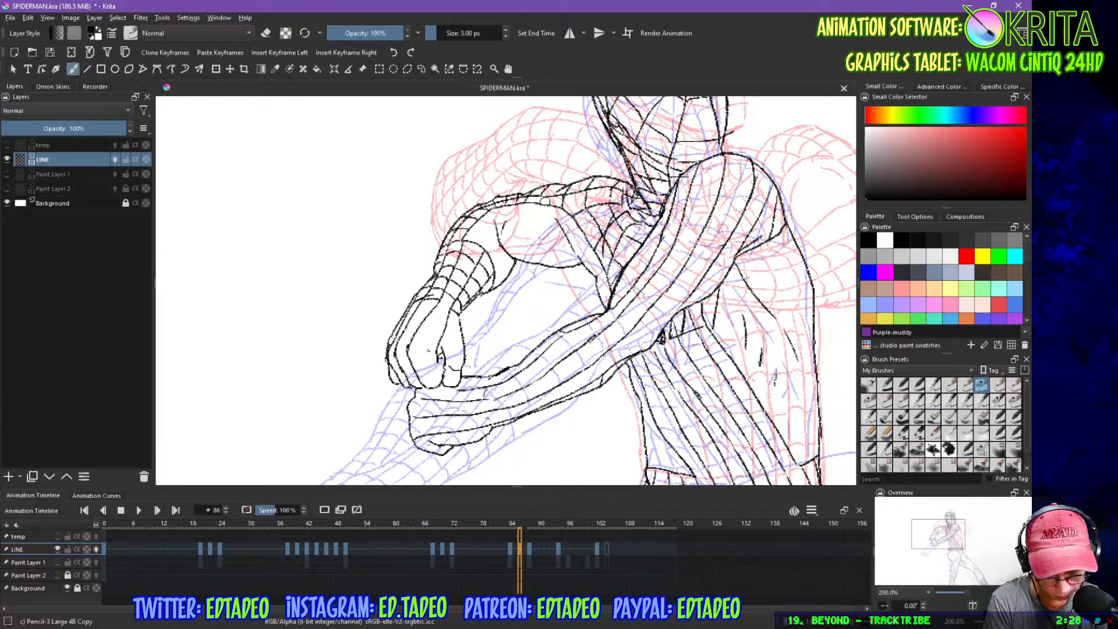
# - Draw cross web lines over the back of the bent arm's hand, its curled fingers and thumb
pyautogui.moveTo(409, 324)
pyautogui.mouseDown()
pyautogui.moveTo(387, 357)
pyautogui.moveTo(390, 380)
pyautogui.moveTo(410, 330)
pyautogui.moveTo(387, 345)
pyautogui.mouseUp()
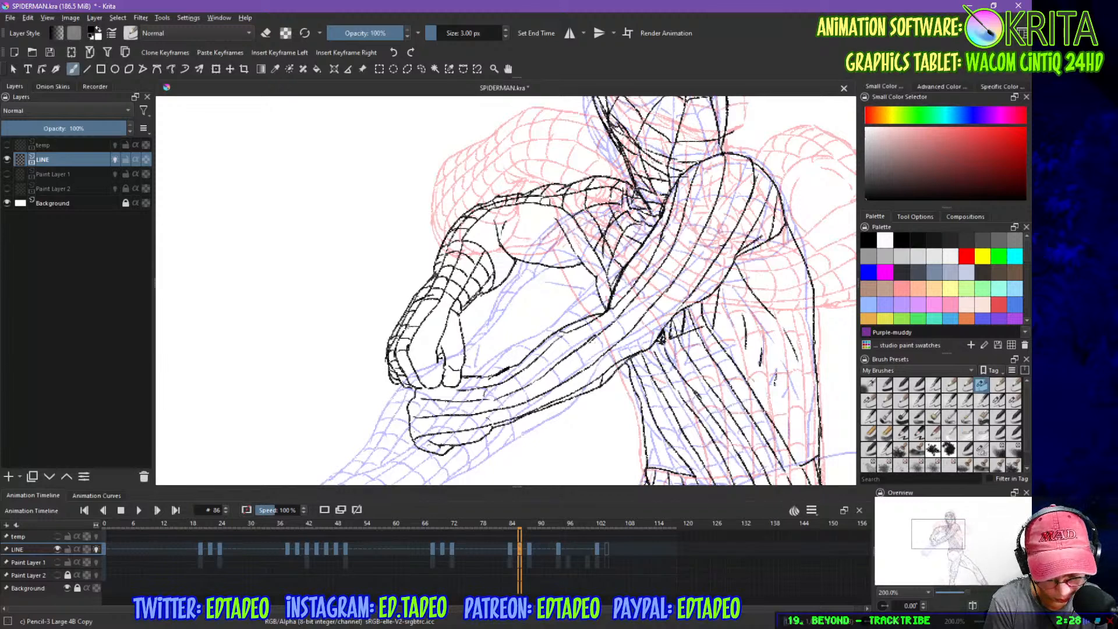
pyautogui.moveTo(431, 310)
pyautogui.mouseDown()
pyautogui.moveTo(416, 314)
pyautogui.moveTo(439, 312)
pyautogui.mouseUp()
pyautogui.moveTo(440, 325)
pyautogui.mouseDown()
pyautogui.moveTo(420, 335)
pyautogui.moveTo(411, 355)
pyautogui.moveTo(423, 356)
pyautogui.mouseUp()
pyautogui.moveTo(426, 359)
pyautogui.mouseDown()
pyautogui.moveTo(411, 363)
pyautogui.moveTo(423, 361)
pyautogui.mouseUp()
pyautogui.moveTo(429, 367)
pyautogui.mouseDown()
pyautogui.moveTo(417, 371)
pyautogui.moveTo(434, 387)
pyautogui.moveTo(437, 375)
pyautogui.moveTo(398, 362)
pyautogui.moveTo(408, 381)
pyautogui.mouseUp()
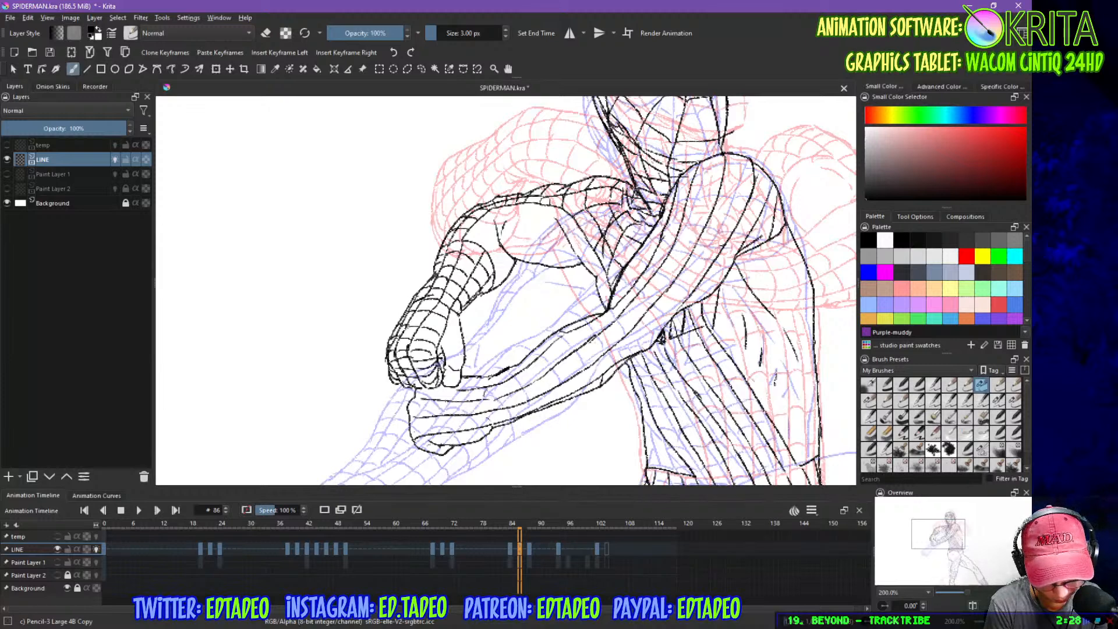
pyautogui.moveTo(464, 354)
pyautogui.mouseDown()
pyautogui.moveTo(445, 362)
pyautogui.moveTo(448, 340)
pyautogui.mouseUp()
pyautogui.moveTo(460, 321)
pyautogui.mouseDown()
pyautogui.moveTo(446, 333)
pyautogui.moveTo(443, 384)
pyautogui.mouseUp()
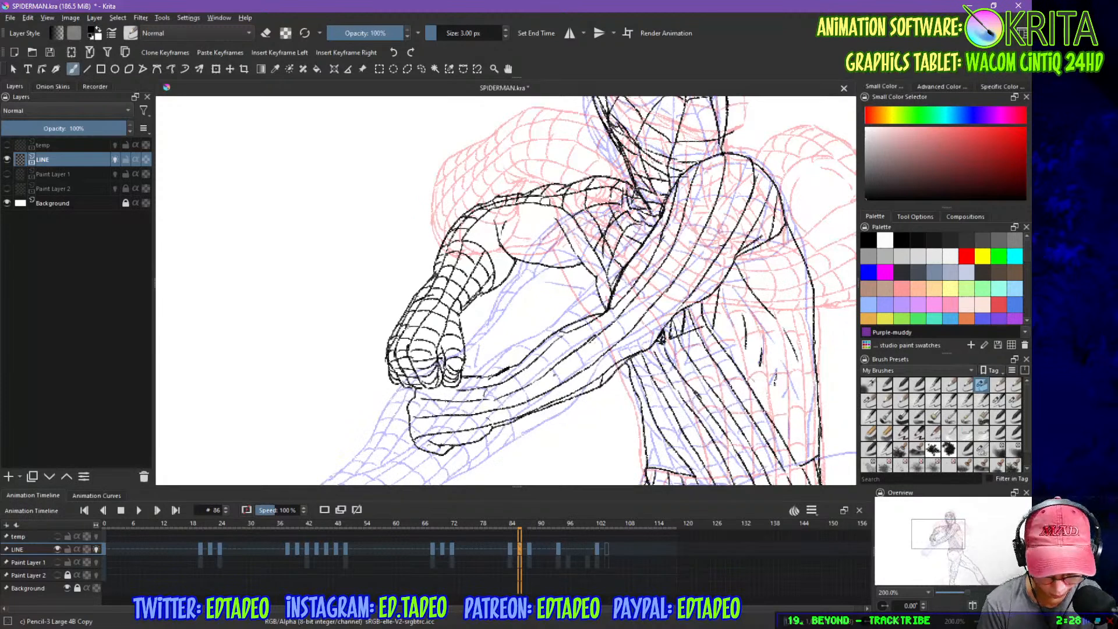
# - Draw cross web lines over the crossing arm's fist and wrist, undoing and redrawing the first strokes
pyautogui.moveTo(496, 377)
pyautogui.mouseDown()
pyautogui.moveTo(426, 399)
pyautogui.moveTo(476, 403)
pyautogui.moveTo(420, 417)
pyautogui.mouseUp()
pyautogui.hotkey('ctrl', 'z')
pyautogui.hotkey('ctrl', 'z')
pyautogui.hotkey('ctrl', 'z')
pyautogui.moveTo(441, 399)
pyautogui.mouseDown()
pyautogui.moveTo(439, 411)
pyautogui.moveTo(483, 415)
pyautogui.mouseUp()
pyautogui.moveTo(426, 419)
pyautogui.mouseDown()
pyautogui.moveTo(417, 433)
pyautogui.moveTo(470, 431)
pyautogui.mouseUp()
pyautogui.moveTo(489, 413); pyautogui.dragTo(466, 438)
pyautogui.moveTo(477, 430)
pyautogui.mouseDown()
pyautogui.moveTo(472, 445)
pyautogui.moveTo(422, 450)
pyautogui.mouseUp()
pyautogui.moveTo(417, 452); pyautogui.dragTo(439, 454)
pyautogui.moveTo(436, 445); pyautogui.dragTo(447, 454)
pyautogui.moveTo(417, 414); pyautogui.dragTo(409, 440)
pyautogui.moveTo(419, 398)
pyautogui.mouseDown()
pyautogui.moveTo(411, 415)
pyautogui.moveTo(415, 405)
pyautogui.mouseUp()
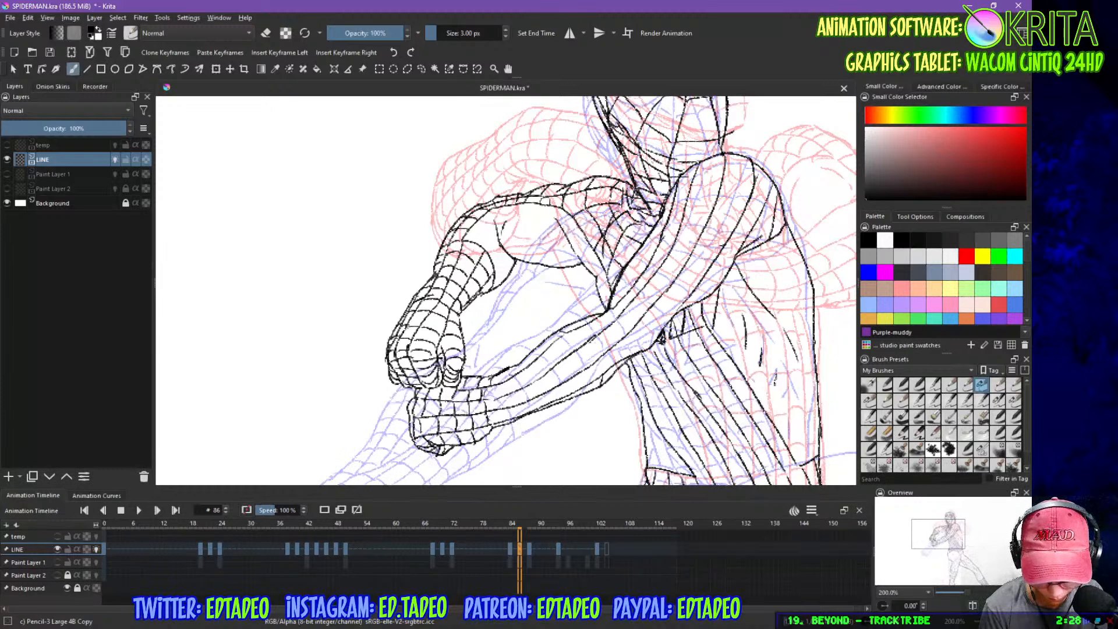
# - Draw cross web lines along the crossing arm's forearm, from the wrist towards the elbow
pyautogui.moveTo(536, 347)
pyautogui.mouseDown()
pyautogui.moveTo(557, 345)
pyautogui.moveTo(566, 361)
pyautogui.mouseUp()
pyautogui.moveTo(543, 355)
pyautogui.mouseDown()
pyautogui.moveTo(552, 367)
pyautogui.moveTo(537, 386)
pyautogui.mouseUp()
pyautogui.moveTo(511, 379)
pyautogui.mouseDown()
pyautogui.moveTo(517, 391)
pyautogui.moveTo(503, 412)
pyautogui.moveTo(520, 405)
pyautogui.moveTo(506, 421)
pyautogui.moveTo(528, 416)
pyautogui.mouseUp()
pyautogui.moveTo(533, 383)
pyautogui.mouseDown()
pyautogui.moveTo(541, 397)
pyautogui.moveTo(576, 371)
pyautogui.mouseUp()
pyautogui.moveTo(570, 335)
pyautogui.mouseDown()
pyautogui.moveTo(604, 376)
pyautogui.moveTo(550, 409)
pyautogui.mouseUp()
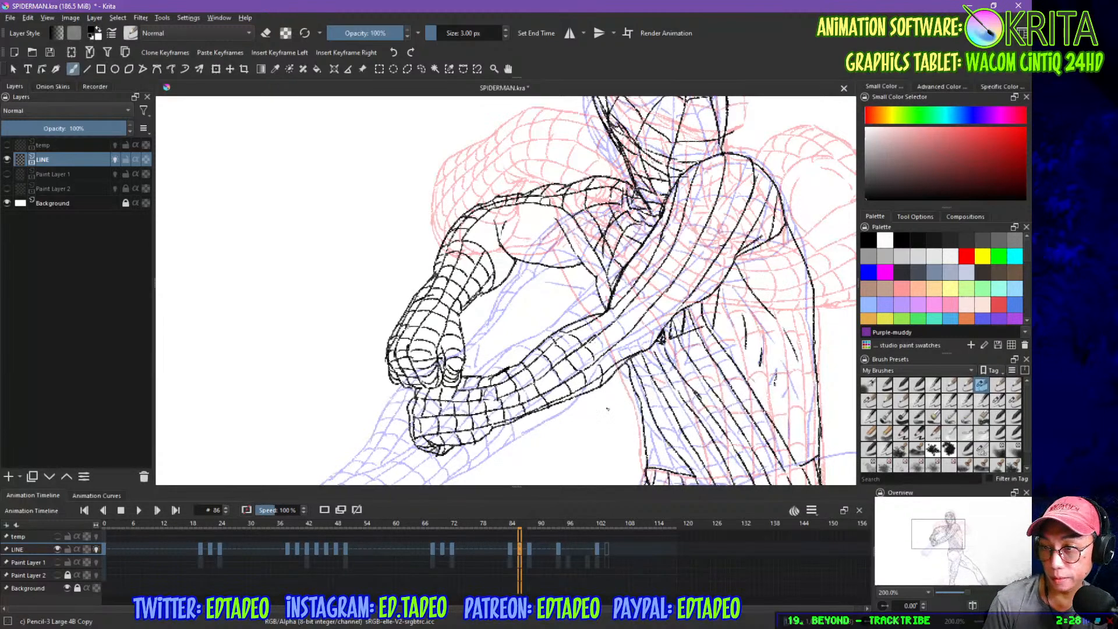
# - Continue the cross web lines from the crossing arm's elbow up over its upper arm and shoulder
pyautogui.moveTo(601, 382); pyautogui.dragTo(544, 422)
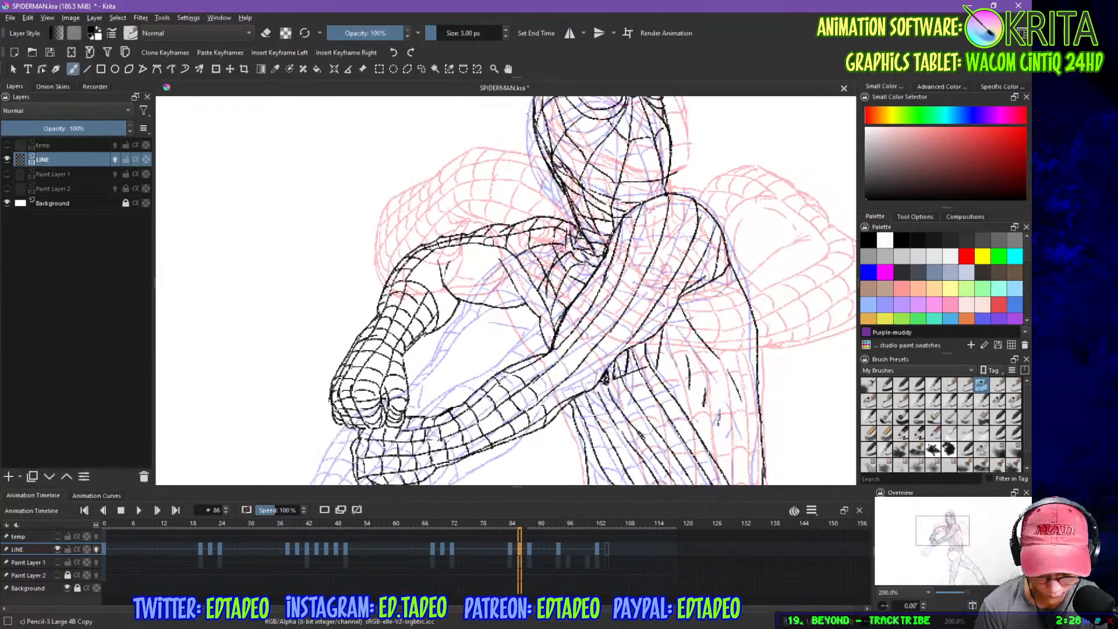
pyautogui.moveTo(529, 365)
pyautogui.mouseDown()
pyautogui.moveTo(542, 373)
pyautogui.moveTo(585, 337)
pyautogui.moveTo(641, 217)
pyautogui.moveTo(668, 201)
pyautogui.moveTo(643, 273)
pyautogui.mouseUp()
pyautogui.moveTo(613, 295)
pyautogui.mouseDown()
pyautogui.moveTo(626, 290)
pyautogui.moveTo(624, 307)
pyautogui.moveTo(571, 362)
pyautogui.mouseUp()
pyautogui.moveTo(540, 386)
pyautogui.mouseDown()
pyautogui.moveTo(555, 375)
pyautogui.moveTo(563, 388)
pyautogui.moveTo(625, 332)
pyautogui.moveTo(676, 260)
pyautogui.moveTo(697, 201)
pyautogui.moveTo(714, 229)
pyautogui.mouseUp()
pyautogui.moveTo(697, 227)
pyautogui.mouseDown()
pyautogui.moveTo(708, 243)
pyautogui.moveTo(647, 341)
pyautogui.mouseUp()
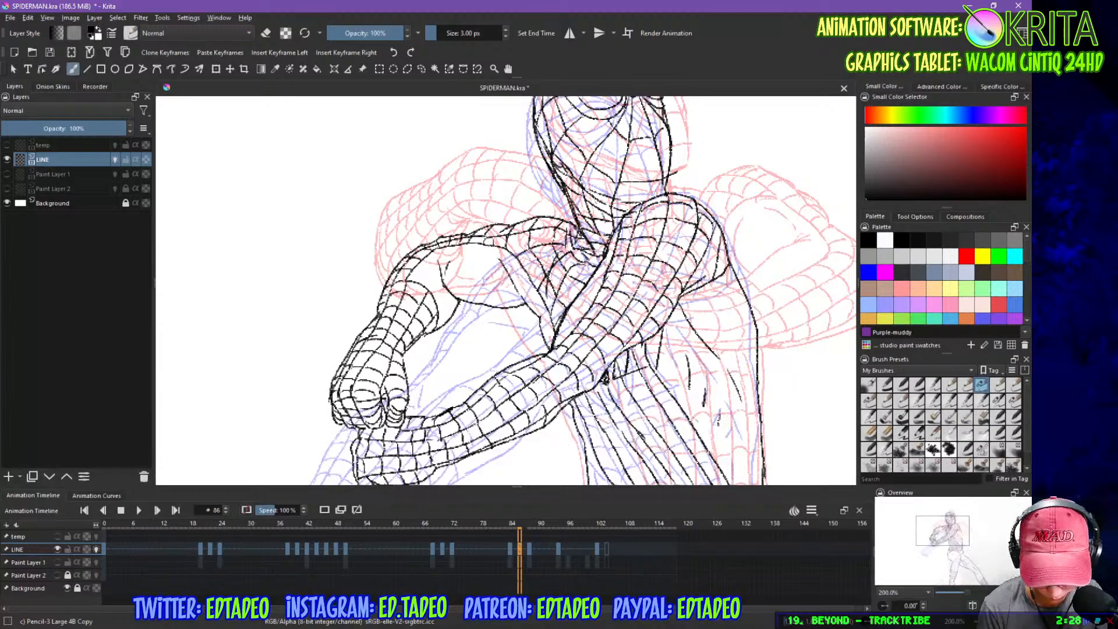
# - Draw cross web lines down the torso's front column and in the front part of the belt
pyautogui.moveTo(658, 391)
pyautogui.mouseDown()
pyautogui.moveTo(591, 379)
pyautogui.moveTo(617, 285)
pyautogui.mouseUp()
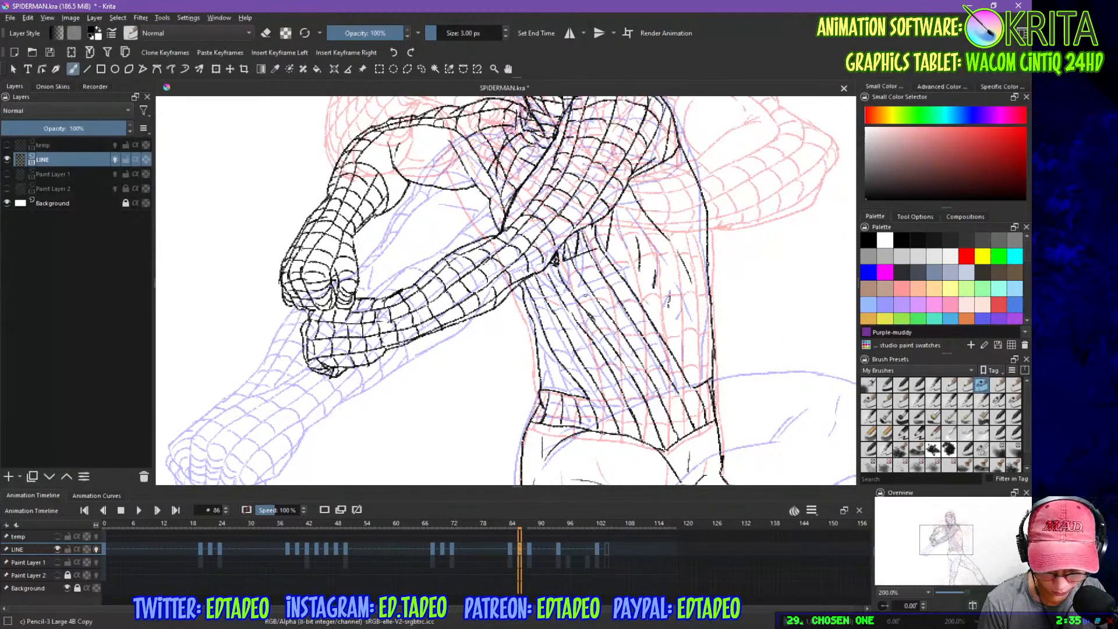
pyautogui.moveTo(537, 311); pyautogui.dragTo(552, 307)
pyautogui.moveTo(543, 327)
pyautogui.mouseDown()
pyautogui.moveTo(560, 325)
pyautogui.moveTo(598, 383)
pyautogui.moveTo(599, 413)
pyautogui.moveTo(568, 409)
pyautogui.mouseUp()
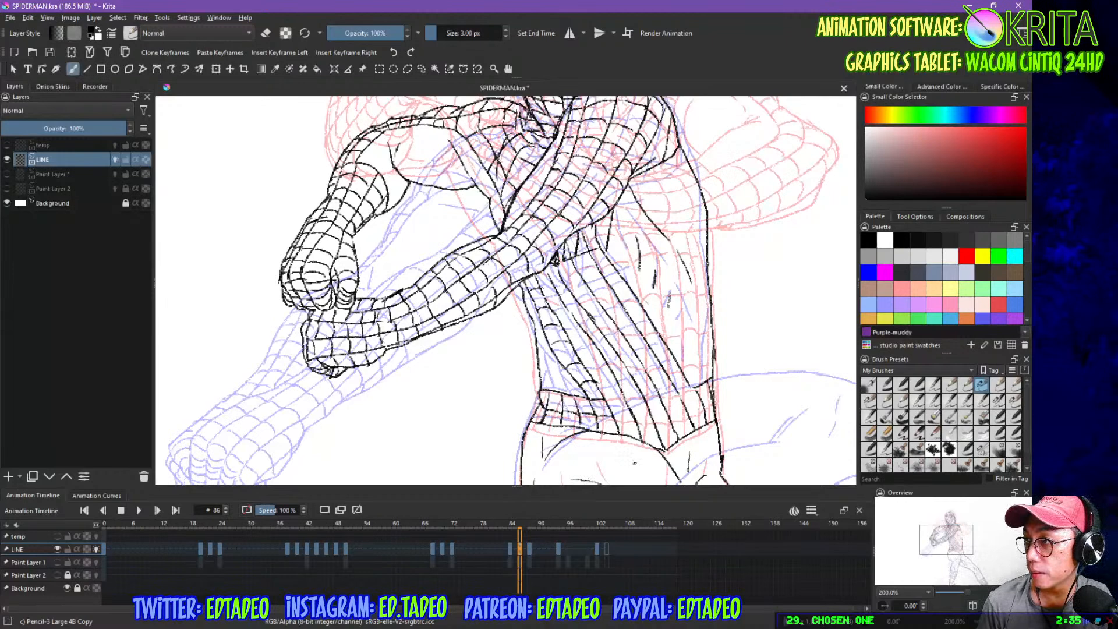
# - Fill the rest of the torso side and belt with cross web lines, and reinforce the back's short muscle lines
pyautogui.moveTo(615, 425)
pyautogui.mouseDown()
pyautogui.moveTo(639, 412)
pyautogui.moveTo(669, 423)
pyautogui.moveTo(718, 399)
pyautogui.mouseUp()
pyautogui.moveTo(606, 402)
pyautogui.mouseDown()
pyautogui.moveTo(629, 396)
pyautogui.moveTo(565, 304)
pyautogui.moveTo(568, 280)
pyautogui.moveTo(615, 348)
pyautogui.mouseUp()
pyautogui.hotkey('ctrl', 'z')
pyautogui.moveTo(615, 379)
pyautogui.mouseDown()
pyautogui.moveTo(624, 373)
pyautogui.moveTo(642, 395)
pyautogui.moveTo(659, 393)
pyautogui.moveTo(577, 271)
pyautogui.mouseUp()
pyautogui.moveTo(580, 276)
pyautogui.mouseDown()
pyautogui.moveTo(598, 267)
pyautogui.moveTo(622, 302)
pyautogui.mouseUp()
pyautogui.moveTo(619, 331)
pyautogui.mouseDown()
pyautogui.moveTo(634, 320)
pyautogui.moveTo(677, 389)
pyautogui.moveTo(691, 386)
pyautogui.moveTo(608, 259)
pyautogui.mouseUp()
pyautogui.moveTo(695, 348); pyautogui.dragTo(681, 256)
pyautogui.moveTo(672, 166); pyautogui.dragTo(678, 197)
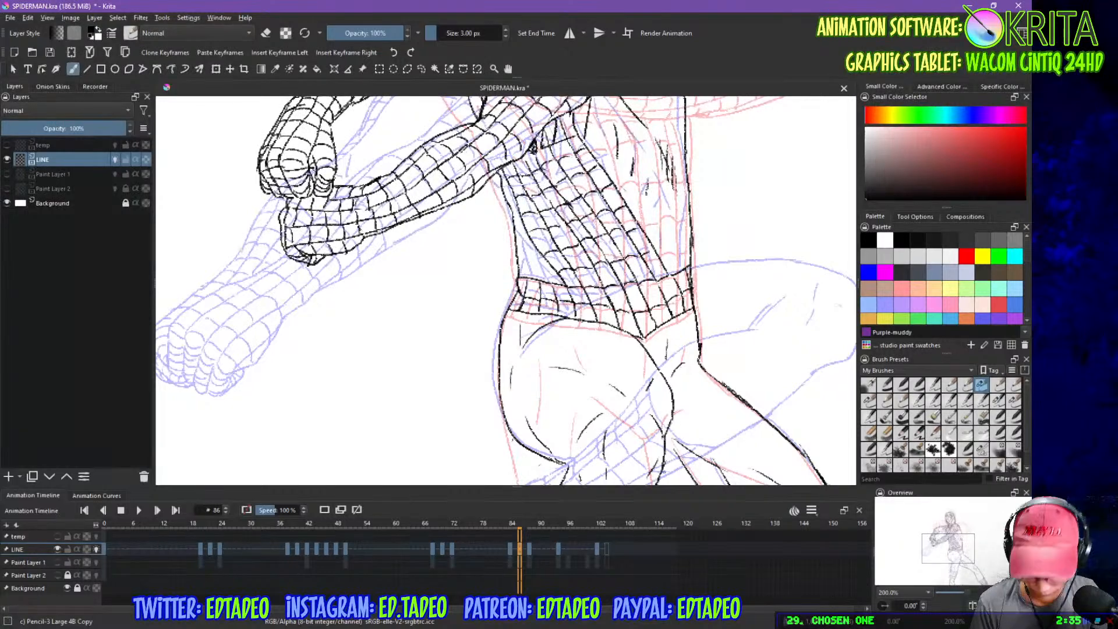
# - Draw cross web lines between all the lengthwise lines of the standing leg's boot, down to the canvas edge
pyautogui.moveTo(639, 398); pyautogui.dragTo(629, 241)
pyautogui.moveTo(582, 450); pyautogui.dragTo(567, 353)
pyautogui.moveTo(585, 293); pyautogui.dragTo(599, 186)
pyautogui.moveTo(561, 250)
pyautogui.mouseDown()
pyautogui.moveTo(581, 256)
pyautogui.moveTo(544, 242)
pyautogui.moveTo(577, 283)
pyautogui.moveTo(563, 361)
pyautogui.mouseUp()
pyautogui.moveTo(546, 374); pyautogui.dragTo(564, 405)
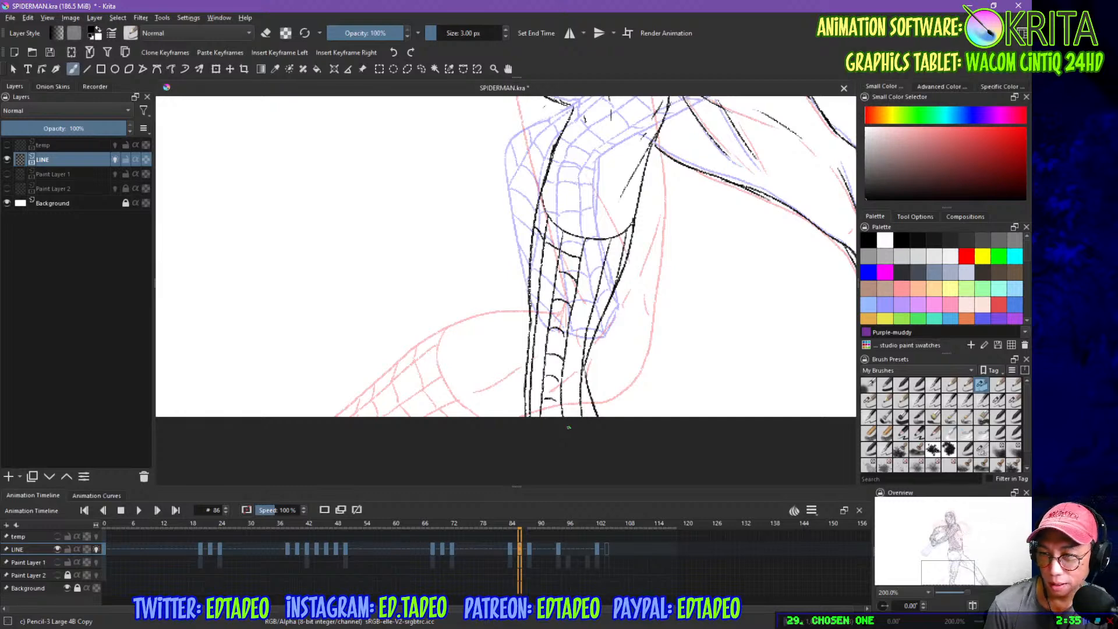
pyautogui.moveTo(541, 260)
pyautogui.mouseDown()
pyautogui.moveTo(551, 267)
pyautogui.moveTo(536, 291)
pyautogui.moveTo(552, 301)
pyautogui.moveTo(530, 400)
pyautogui.mouseUp()
pyautogui.moveTo(526, 343); pyautogui.dragTo(536, 351)
pyautogui.moveTo(532, 415); pyautogui.dragTo(553, 420)
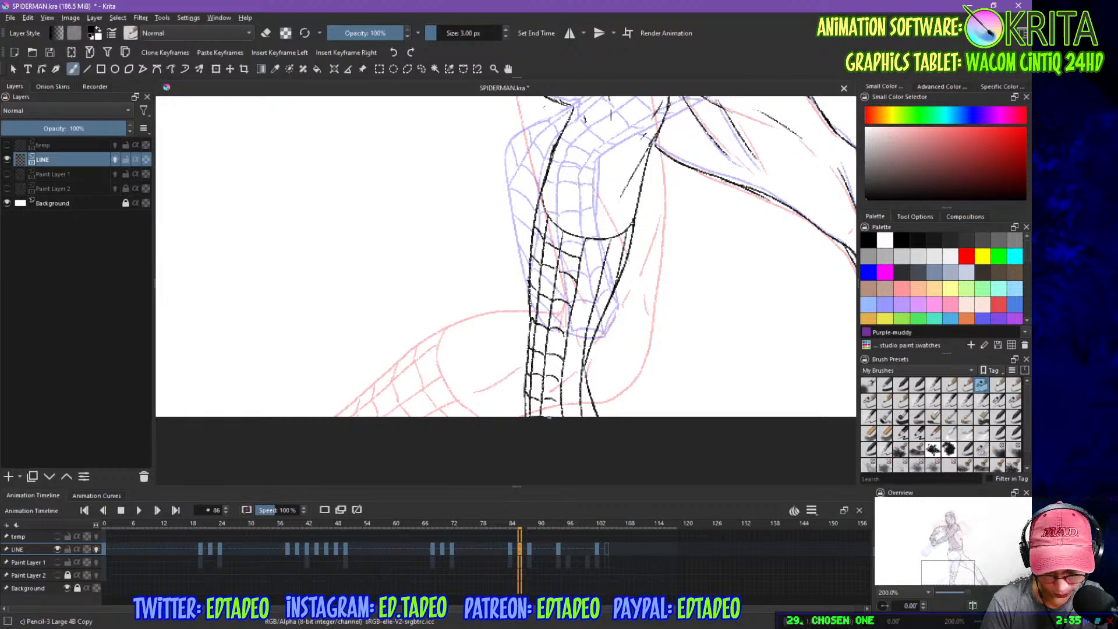
pyautogui.moveTo(580, 257)
pyautogui.mouseDown()
pyautogui.moveTo(606, 262)
pyautogui.moveTo(585, 330)
pyautogui.moveTo(581, 402)
pyautogui.moveTo(592, 400)
pyautogui.mouseUp()
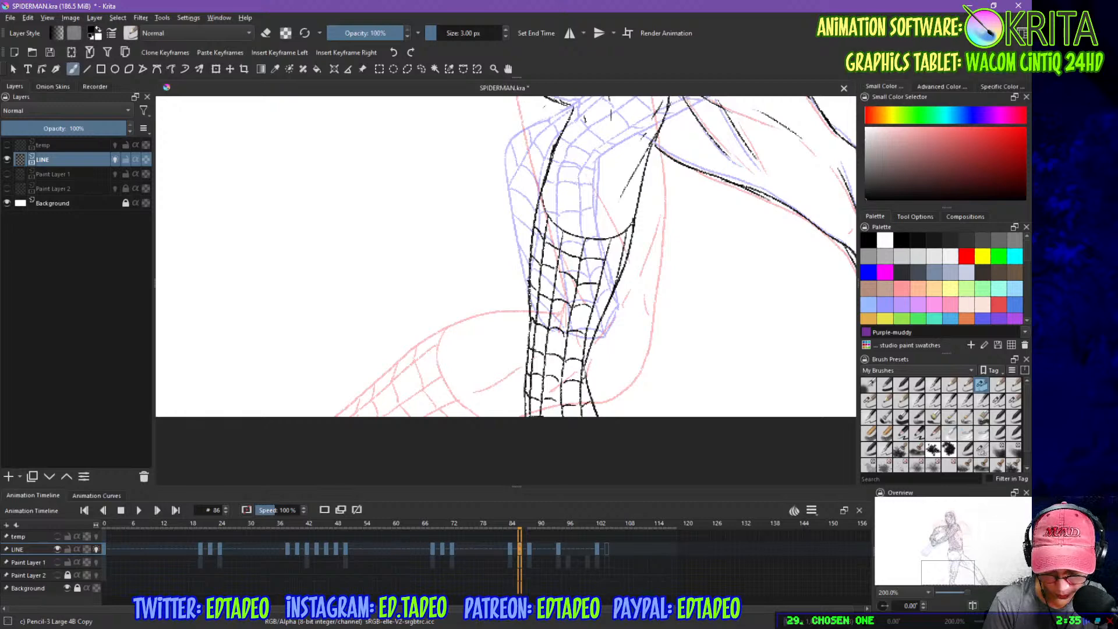
pyautogui.moveTo(591, 310); pyautogui.dragTo(629, 244)
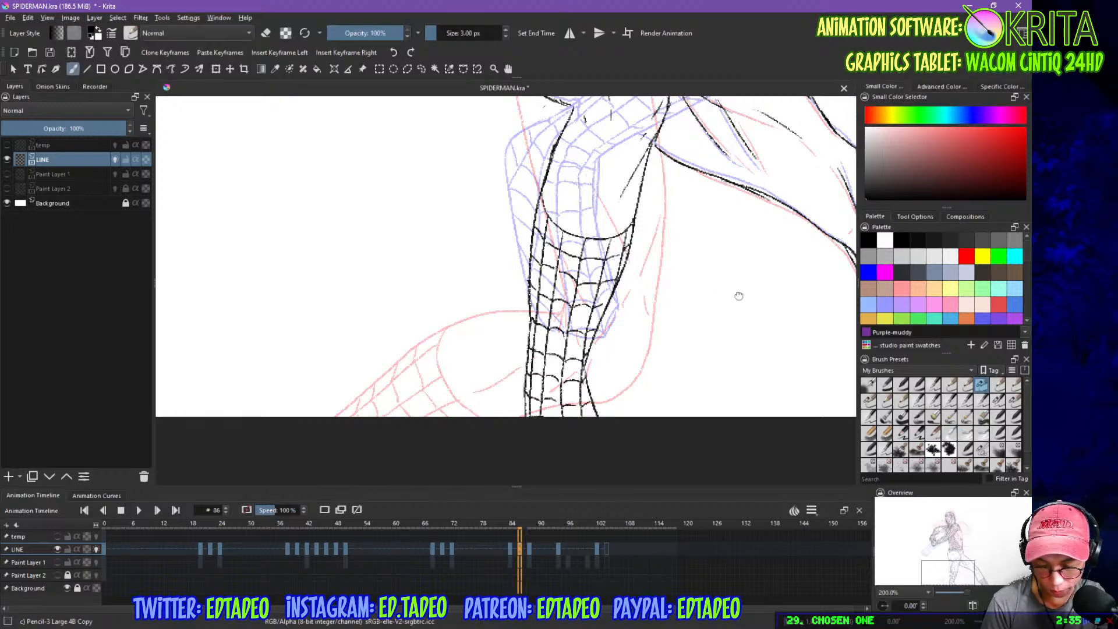
# - Add a short fold line at the standing leg's knee and draw cross web lines across the extended leg's boot
pyautogui.moveTo(739, 288); pyautogui.dragTo(559, 426)
pyautogui.moveTo(412, 286); pyautogui.dragTo(409, 322)
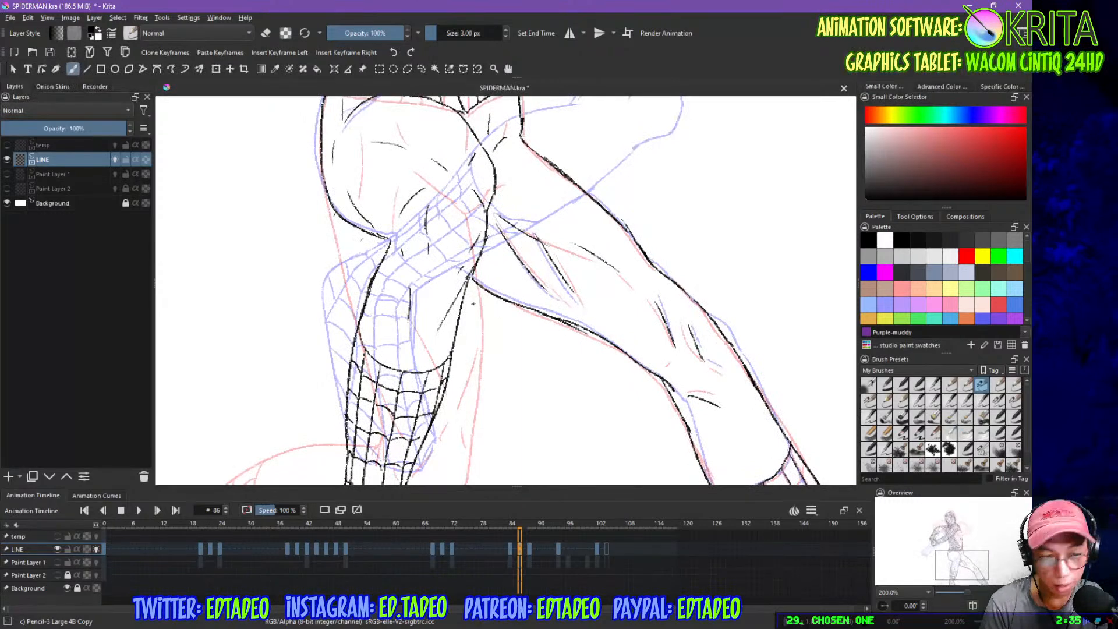
pyautogui.moveTo(714, 403); pyautogui.dragTo(574, 235)
pyautogui.moveTo(596, 343); pyautogui.dragTo(614, 344)
pyautogui.moveTo(619, 346); pyautogui.dragTo(652, 326)
pyautogui.moveTo(634, 366)
pyautogui.mouseDown()
pyautogui.moveTo(656, 361)
pyautogui.moveTo(670, 381)
pyautogui.moveTo(669, 351)
pyautogui.mouseUp()
pyautogui.moveTo(669, 385); pyautogui.dragTo(685, 371)
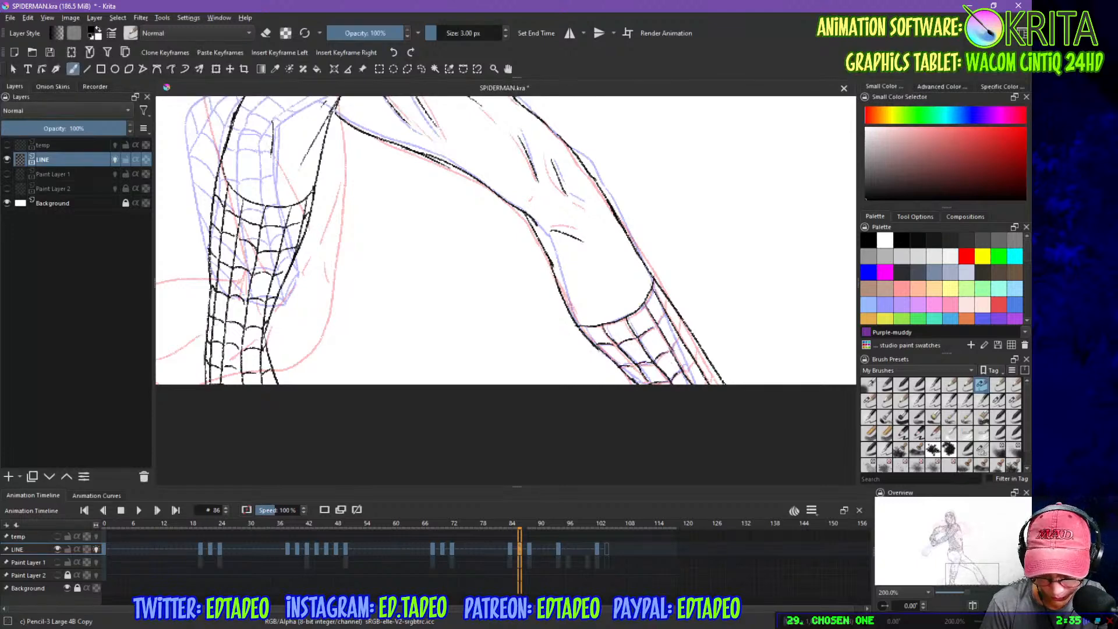
pyautogui.moveTo(657, 308)
pyautogui.mouseDown()
pyautogui.moveTo(694, 373)
pyautogui.moveTo(699, 354)
pyautogui.moveTo(671, 312)
pyautogui.moveTo(716, 383)
pyautogui.mouseUp()
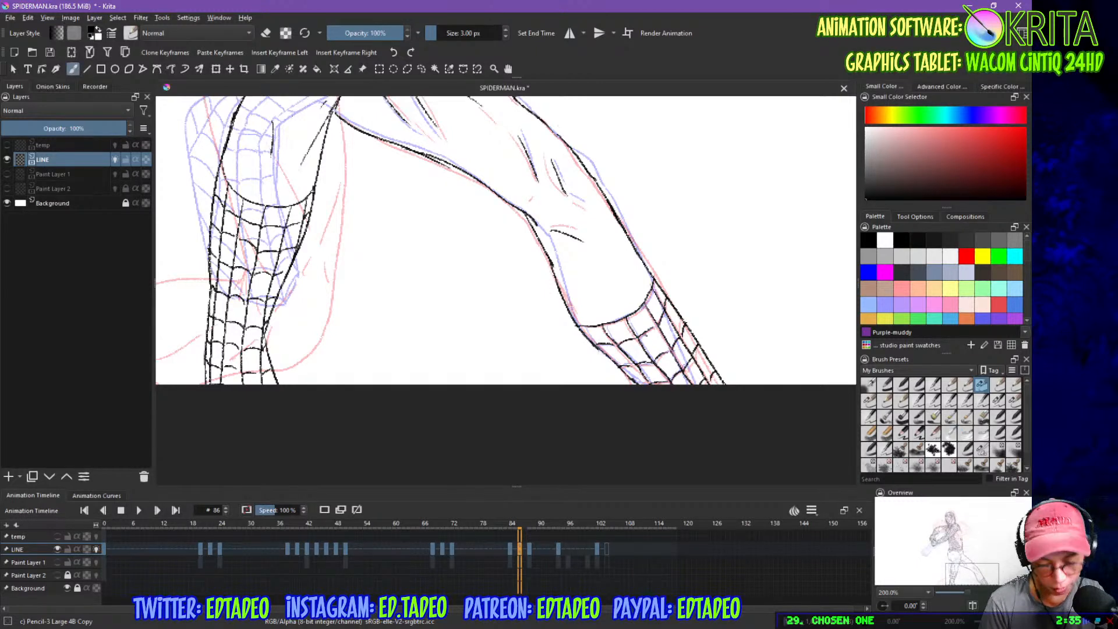
# - Save the file and play the animation in canvas-only mode
pyautogui.press('2')
pyautogui.hotkey('ctrl', 's')
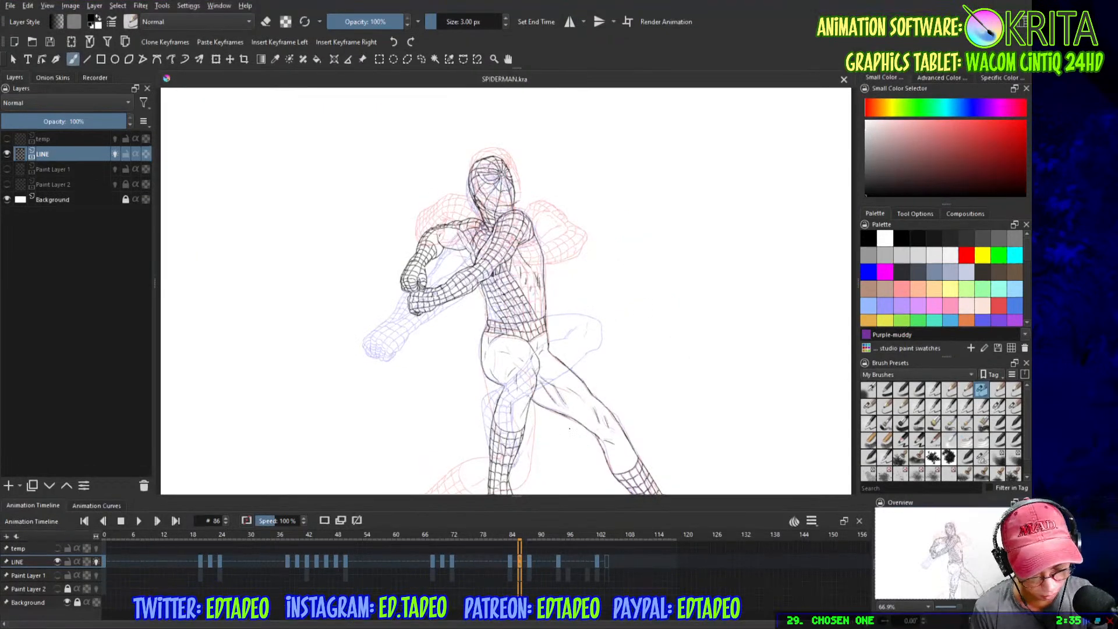
pyautogui.press('Tab')
pyautogui.press('space')
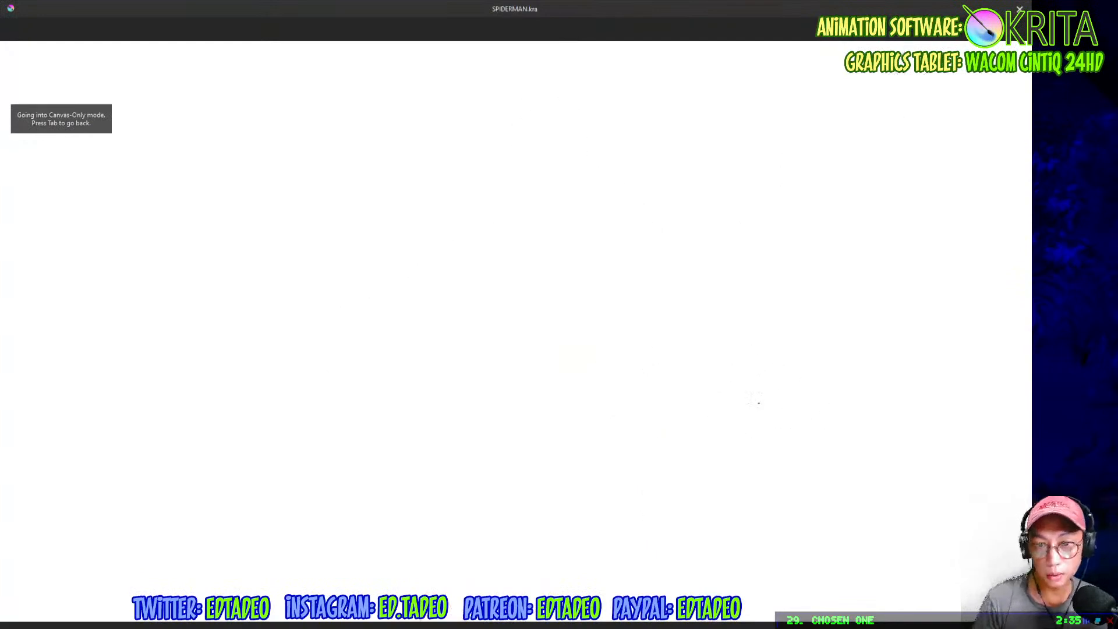